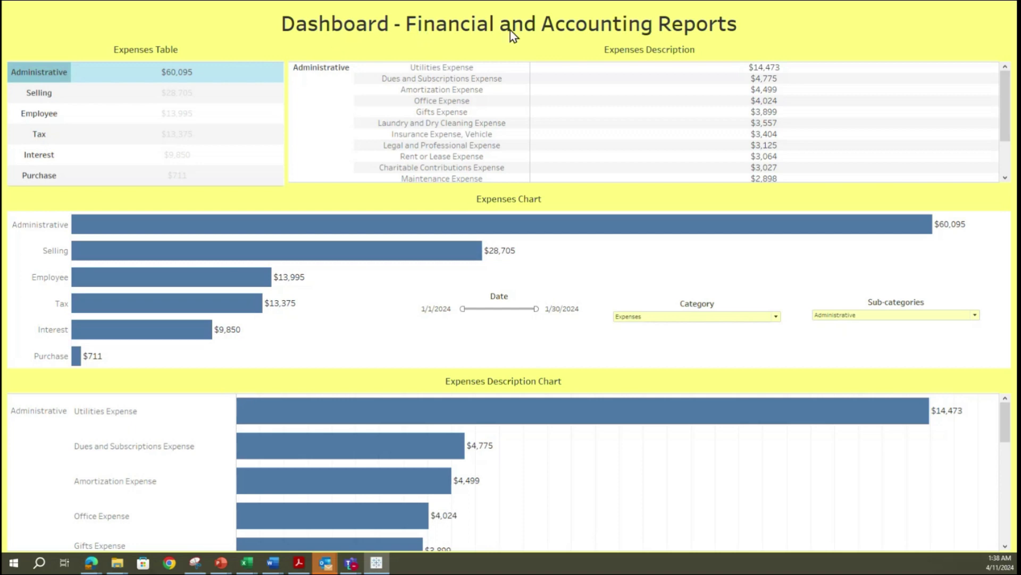
- Examine the amounts per sub-category in the Expenses Table and Expenses Chart, along with the Expenses Description entries
mouse_move(168, 74)
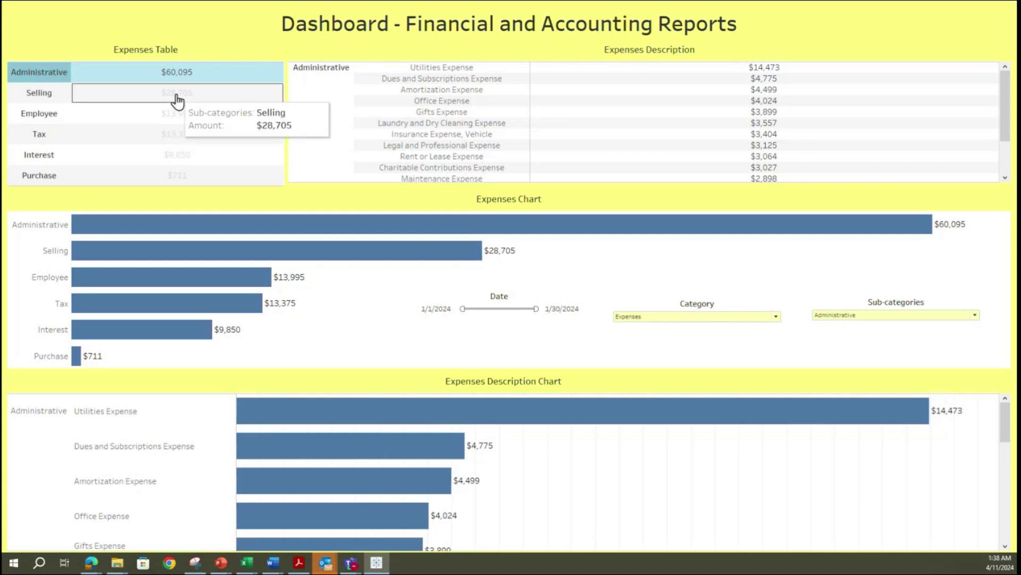
click(124, 76)
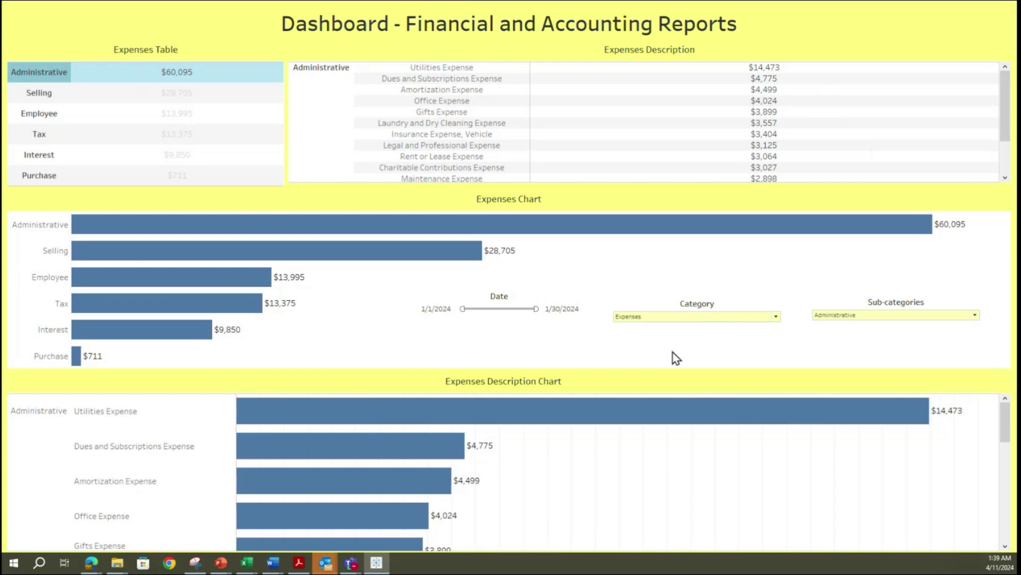
mouse_move(232, 268)
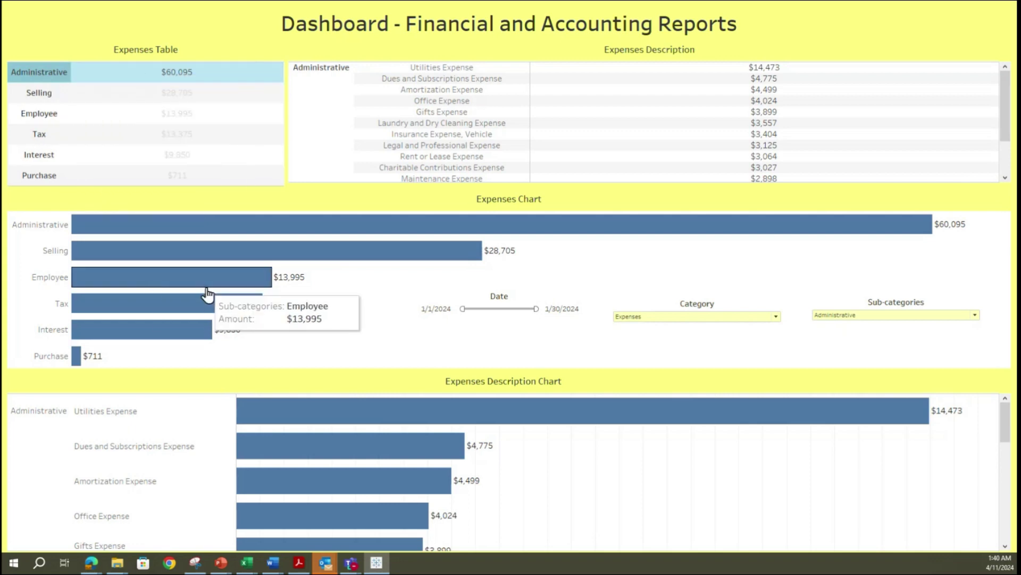
mouse_move(411, 236)
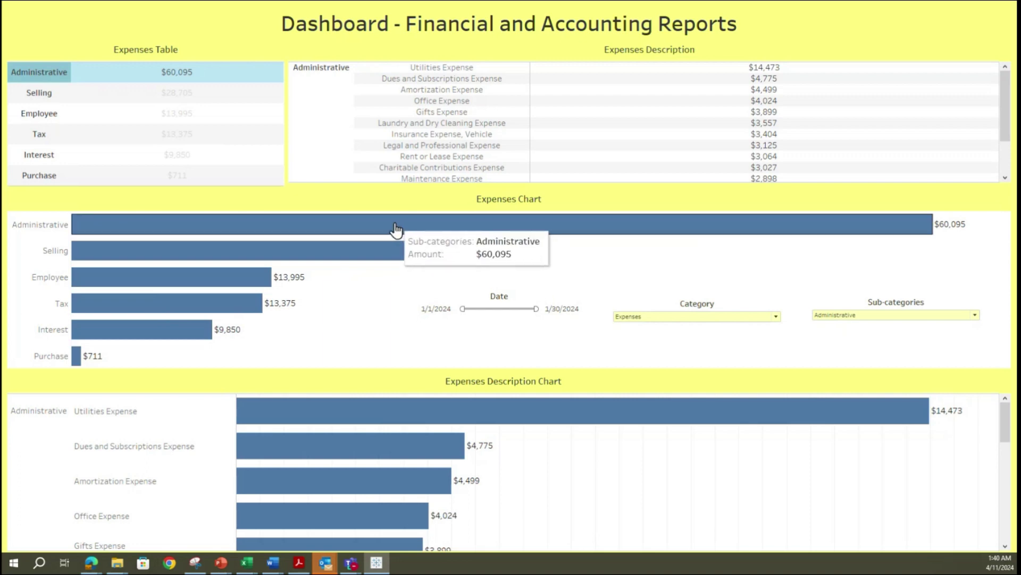
mouse_move(168, 324)
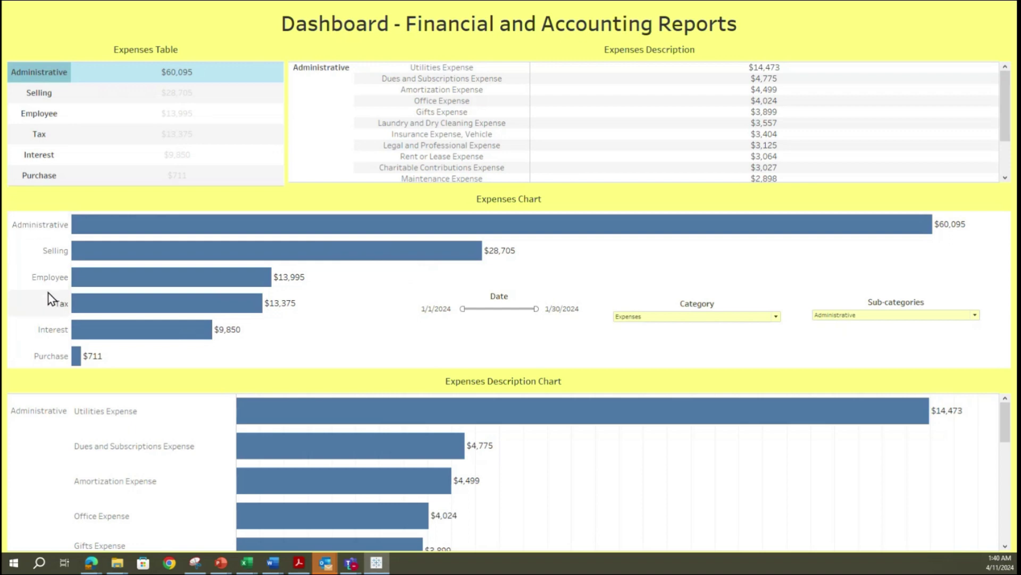
mouse_move(131, 136)
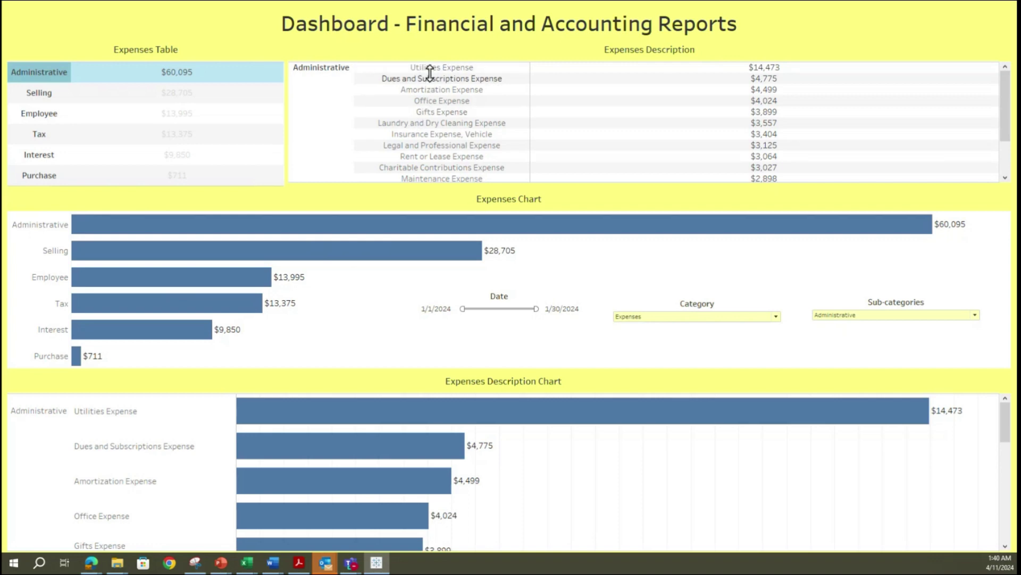
mouse_move(669, 128)
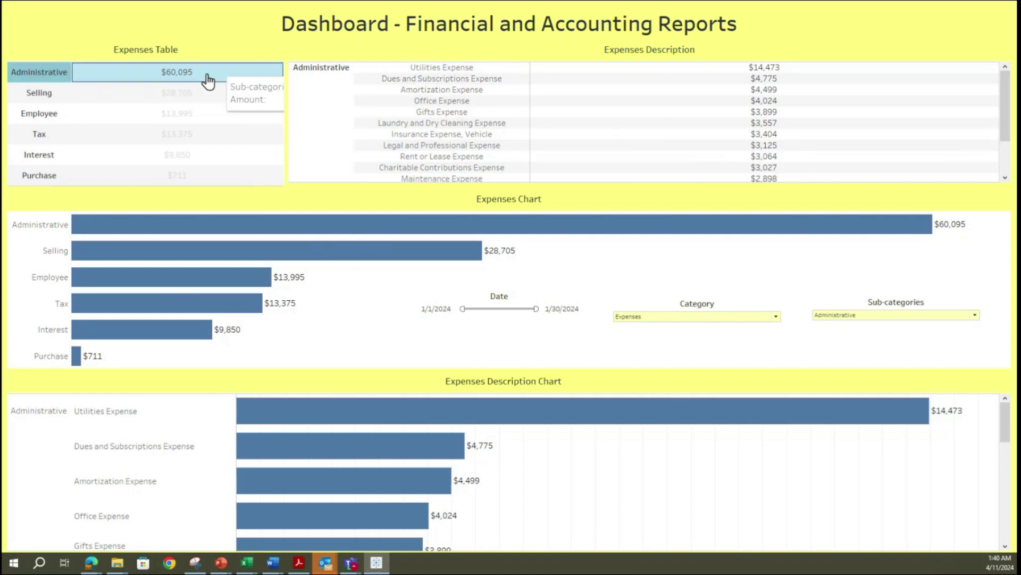
mouse_move(171, 157)
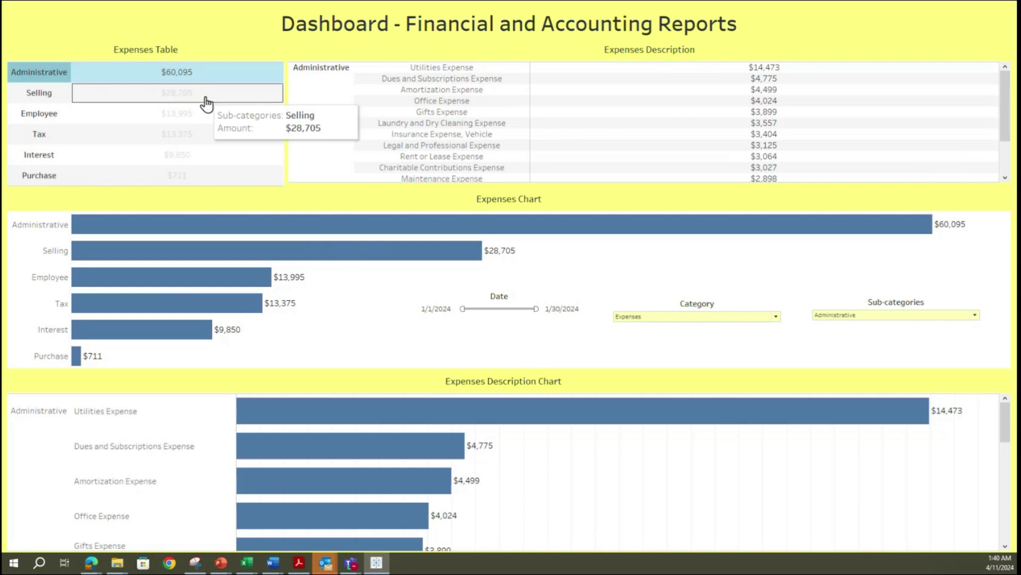
mouse_move(210, 144)
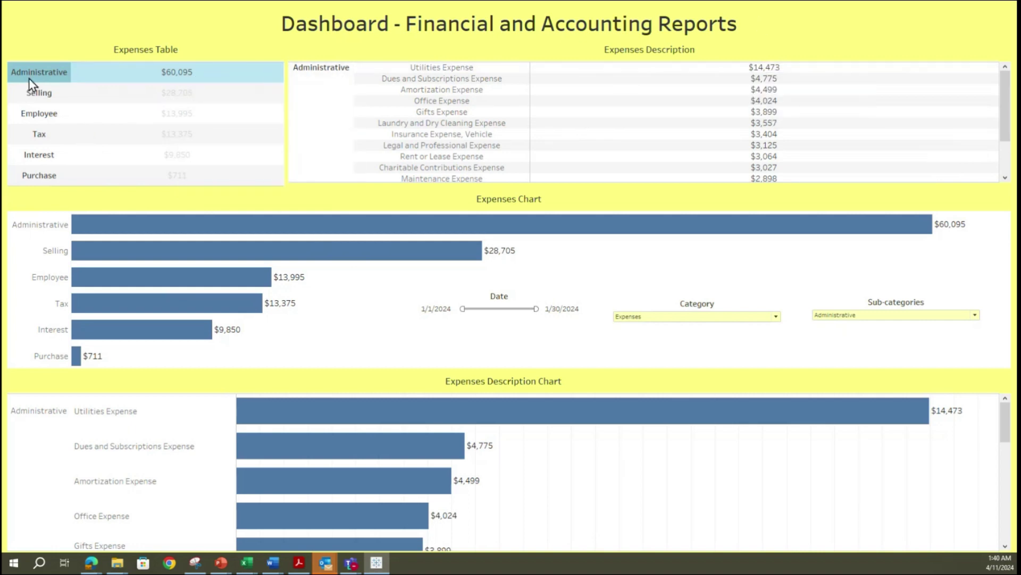
mouse_move(30, 79)
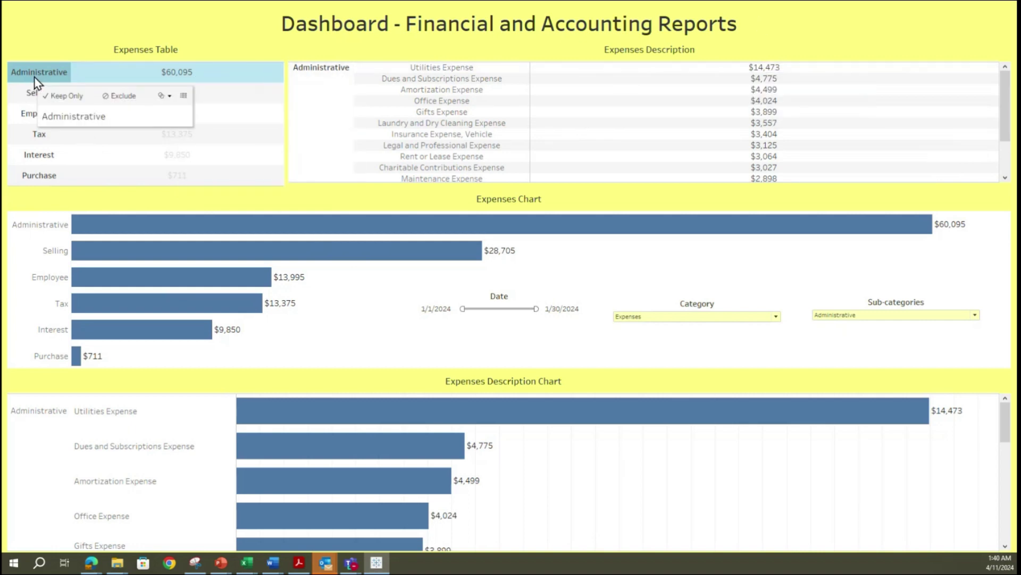
- Switch the Sub-categories filter to Employee only, and back to Administrative only to look through its expense descriptions
click(843, 315)
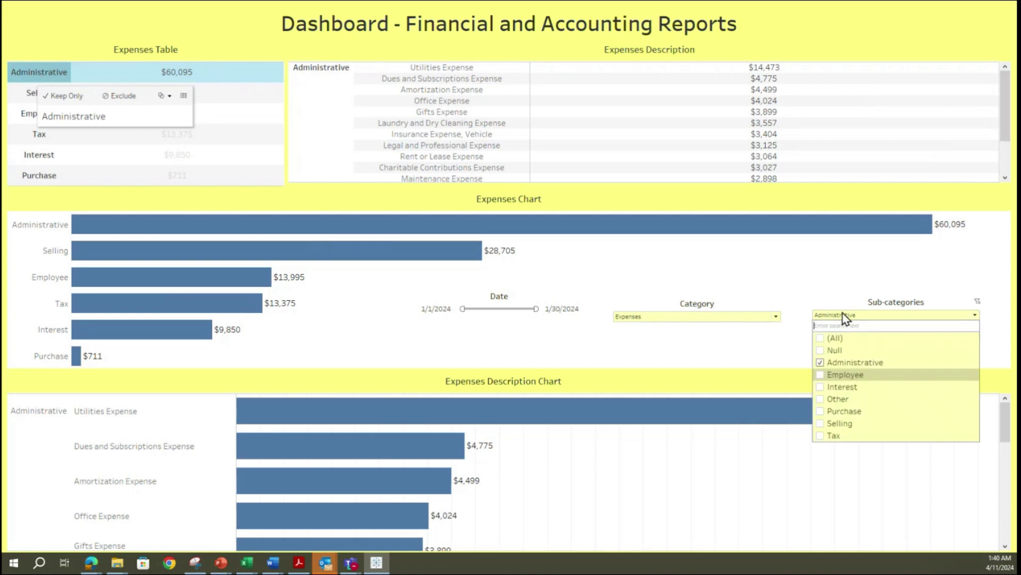
click(821, 360)
click(821, 375)
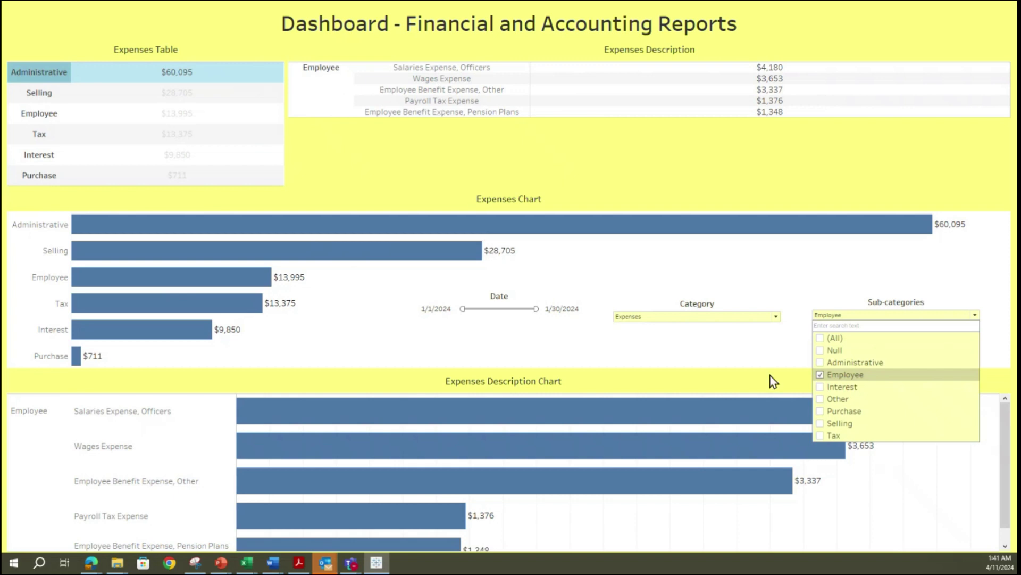
click(820, 363)
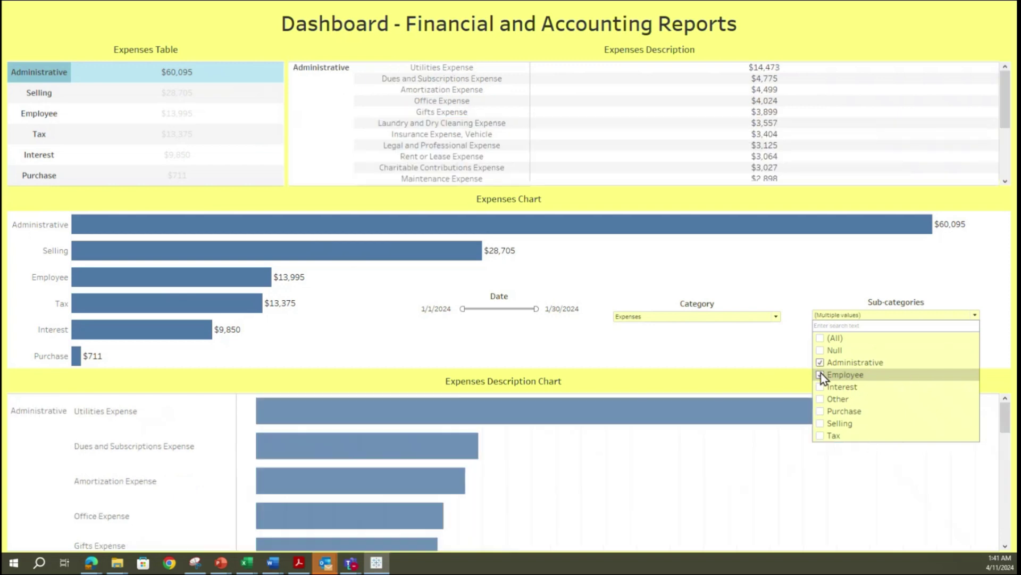
drag(1006, 107, 1010, 46)
- Filter the expense descriptions to the Interest sub-category only, deselecting Administrative
click(909, 315)
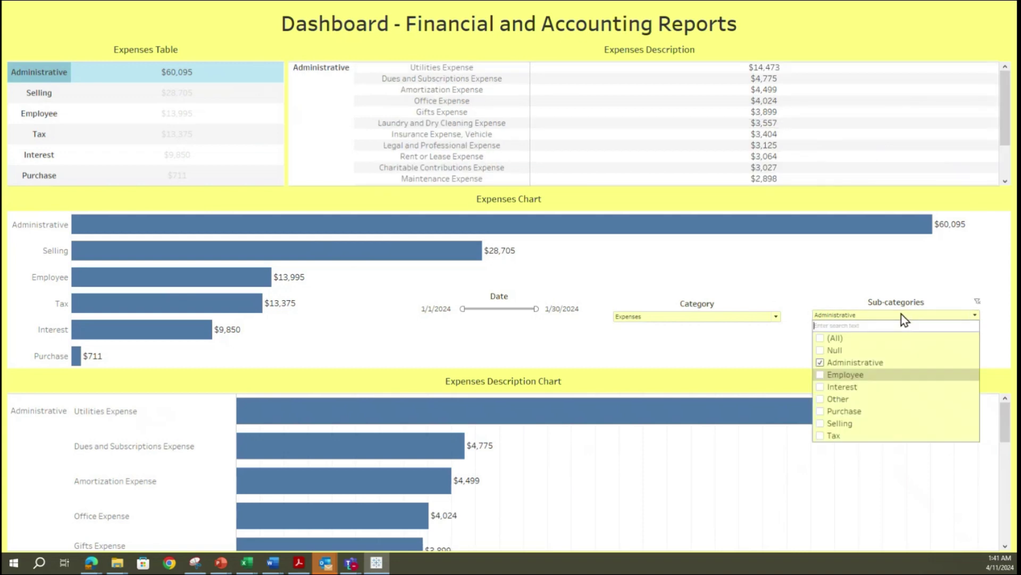
click(820, 362)
click(821, 386)
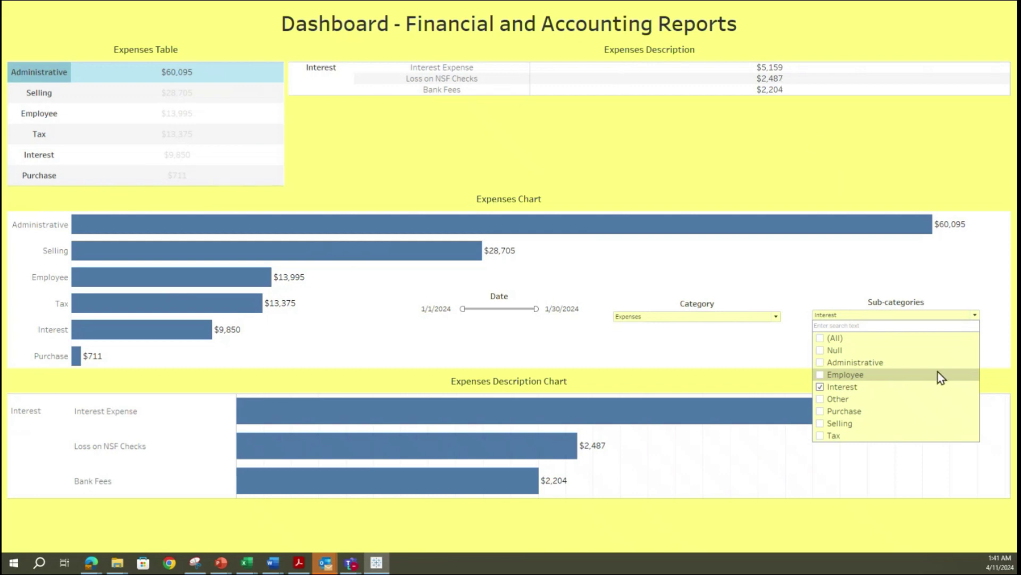
- Replace Interest with Purchase in the Sub-categories filter, and replace Purchase with Selling after viewing it
click(818, 387)
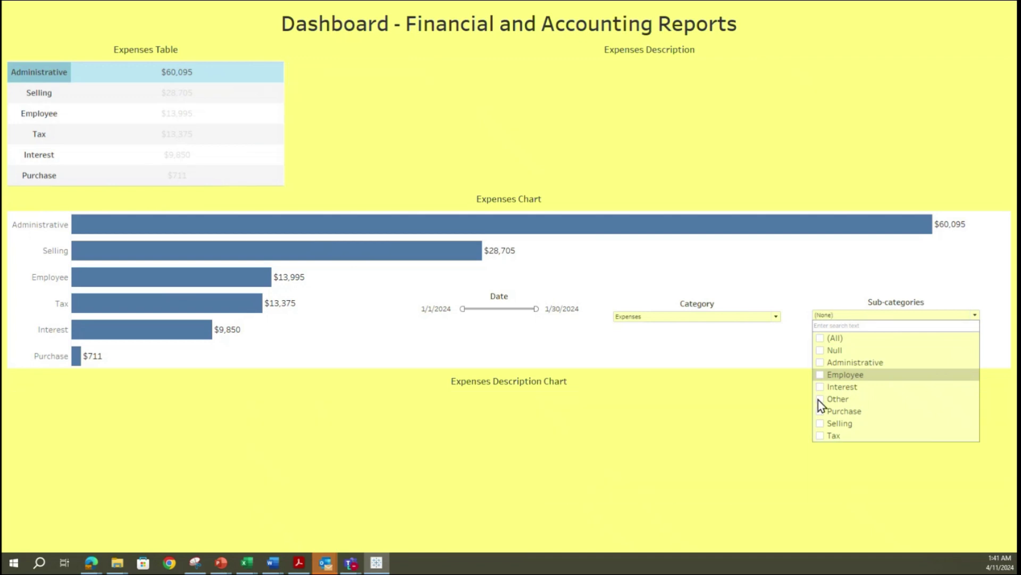
click(819, 411)
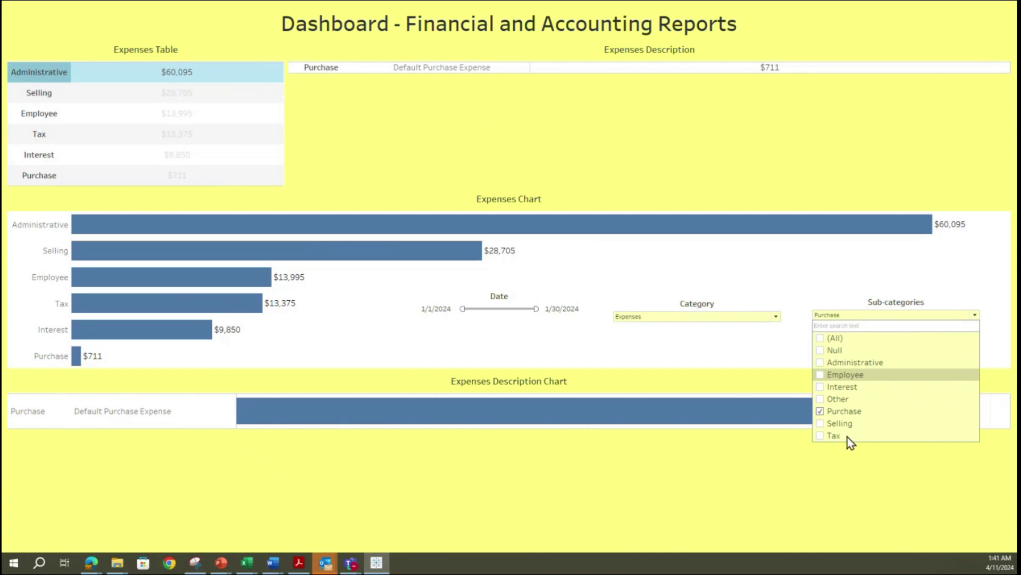
click(819, 413)
click(819, 424)
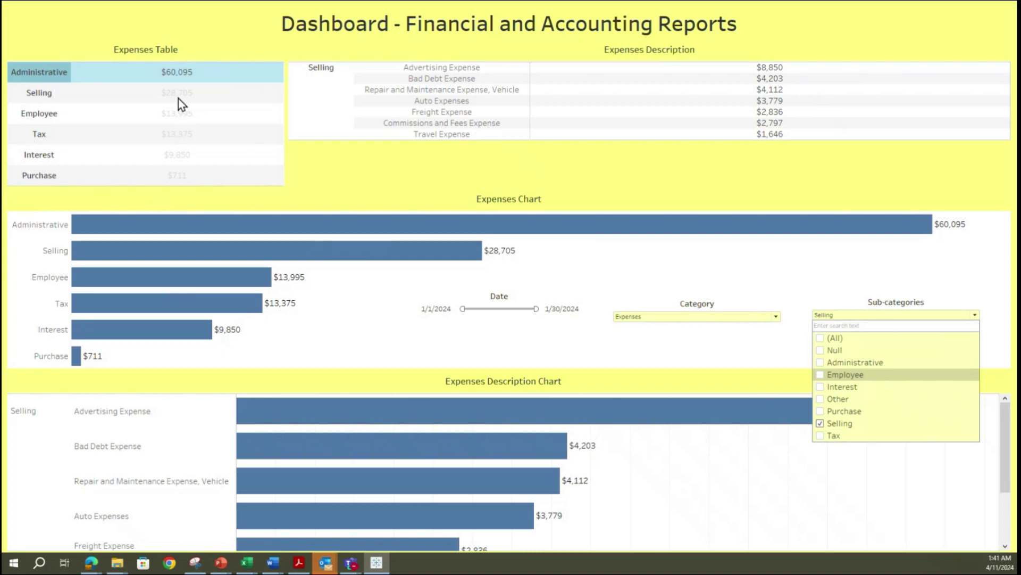
- Set the Sub-categories filter first to Tax only, replacing Selling, and finally to Employee only
click(820, 436)
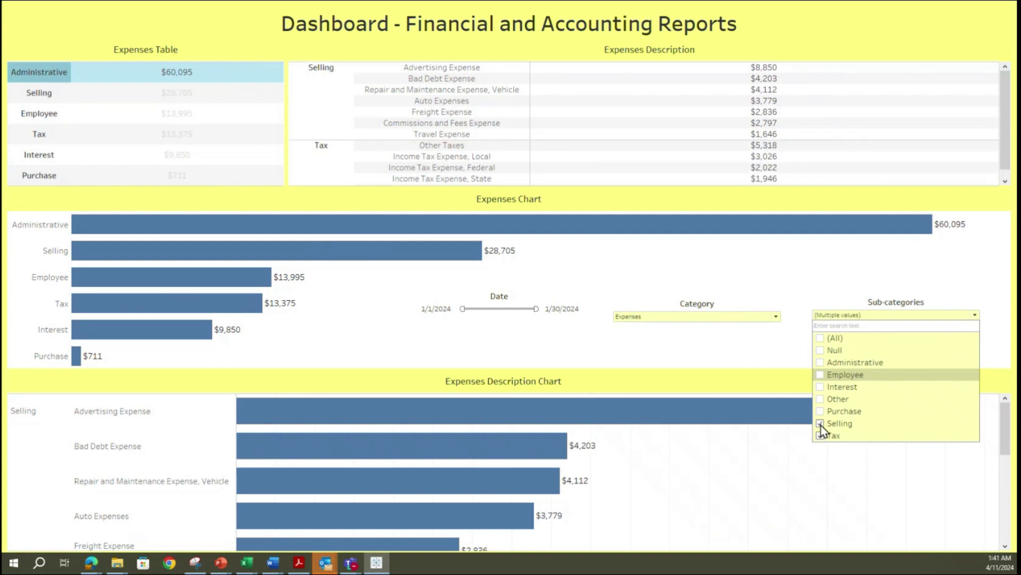
click(822, 425)
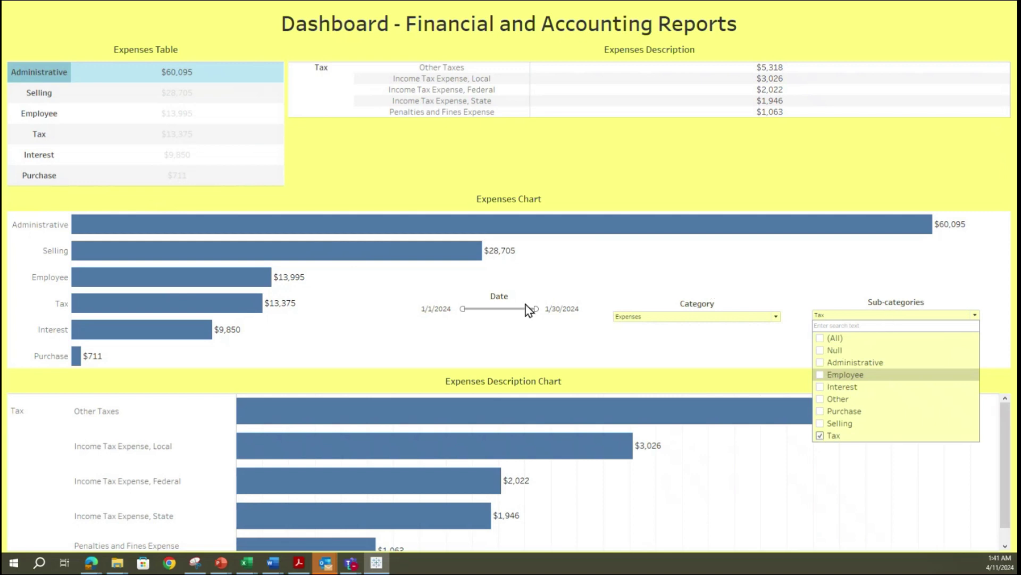
click(820, 436)
click(820, 374)
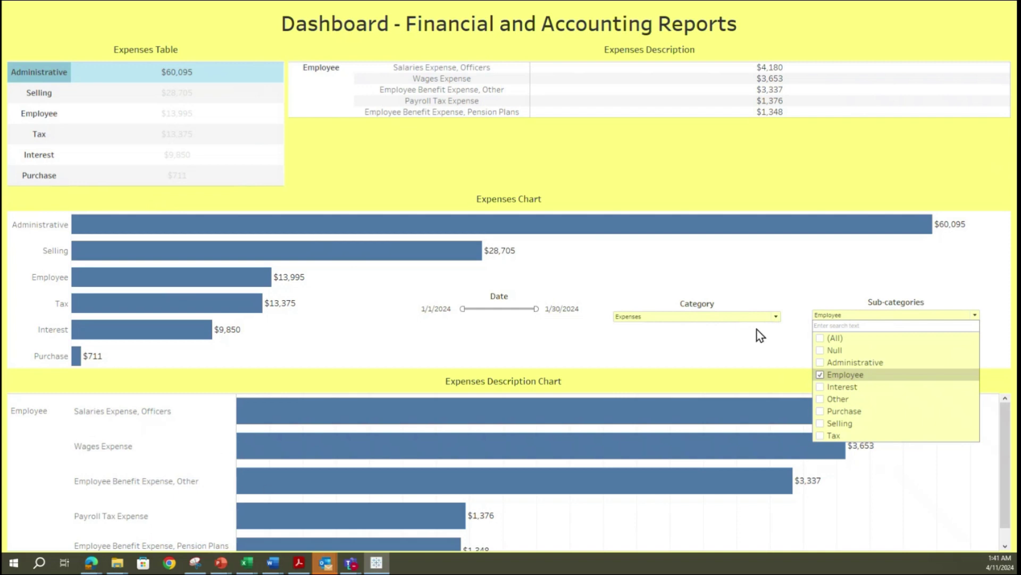
- Review the options of the Category filter and close its list without changing the selection
click(775, 316)
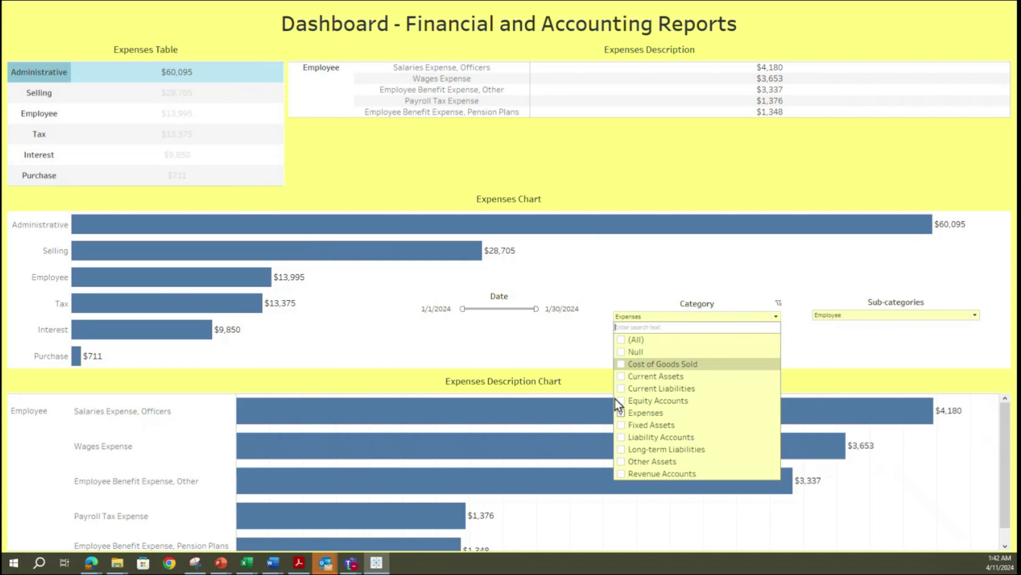
click(681, 271)
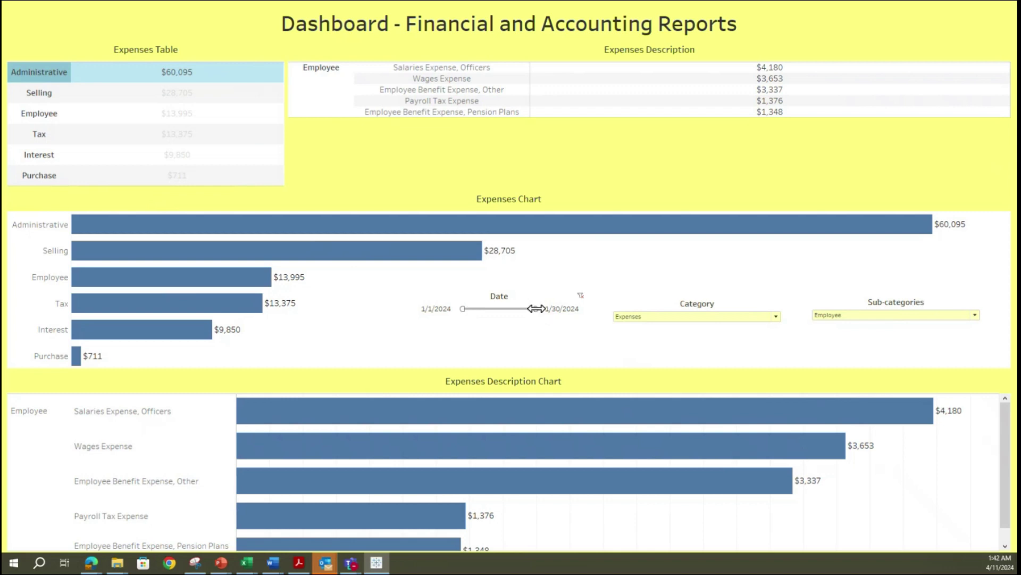
- Move the end of the Date range to 1/14/2024 and 1/21/2024, and restore it to 1/30/2024
drag(536, 309, 500, 309)
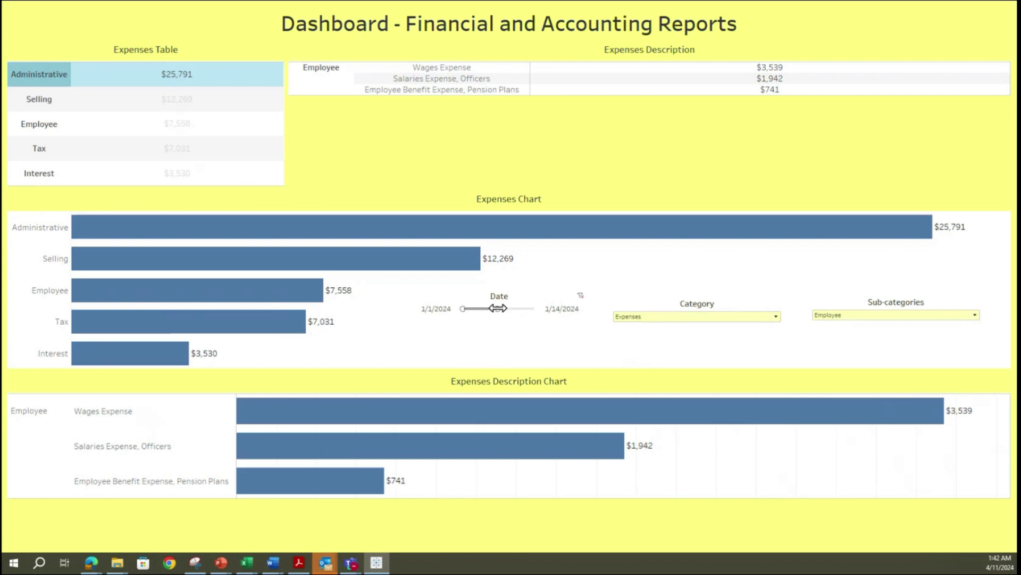
drag(499, 308, 512, 308)
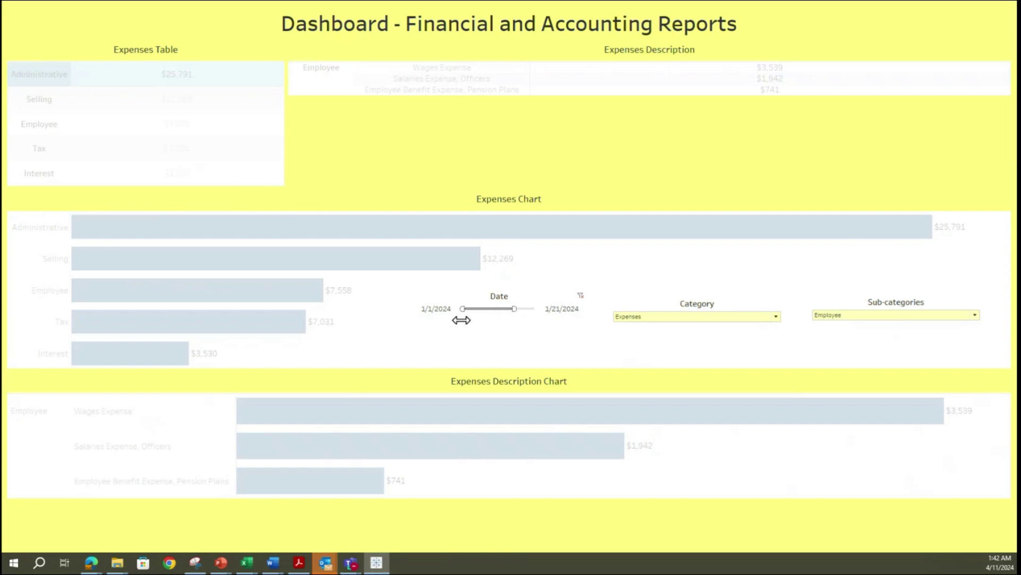
drag(514, 309, 536, 308)
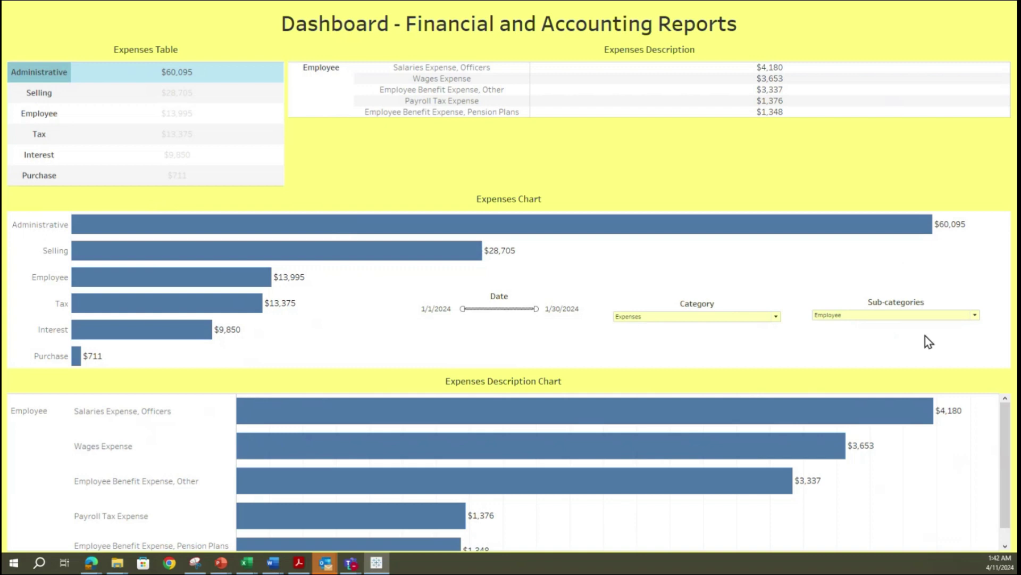
- Leave the full-screen presentation and close the Format Dashboard options to show the dashboard's sheets and objects
key(Escape)
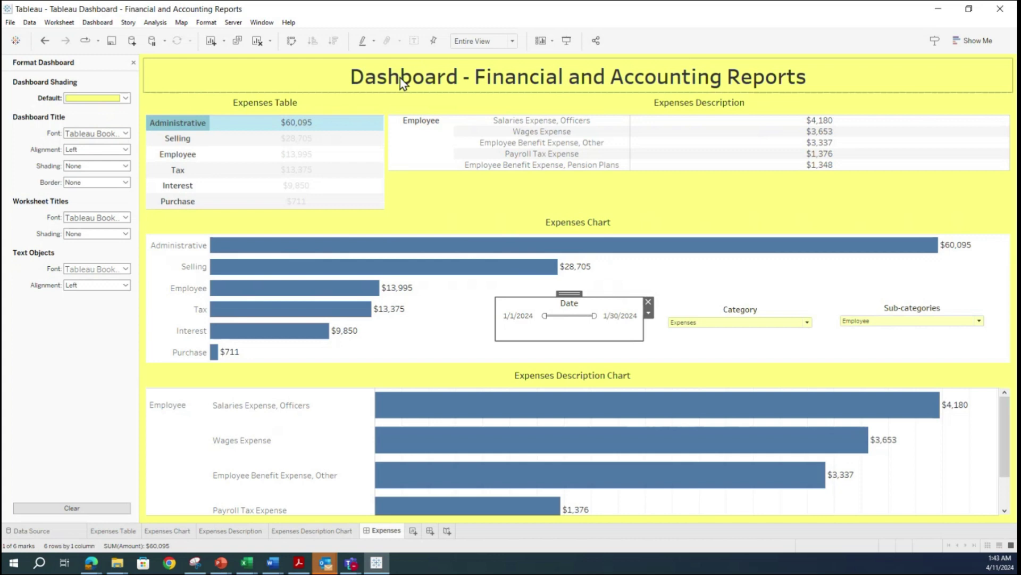
mouse_move(323, 312)
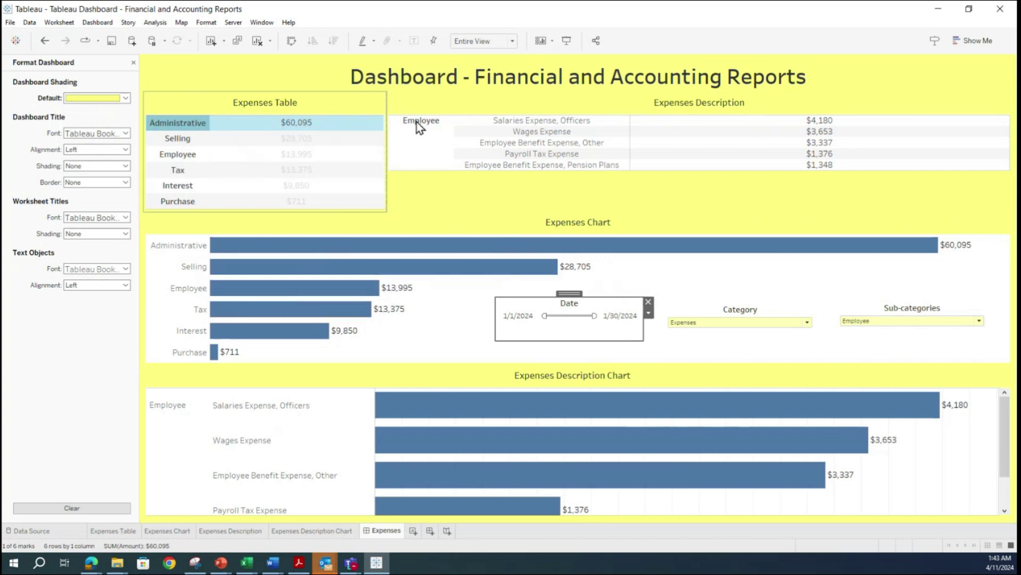
click(134, 62)
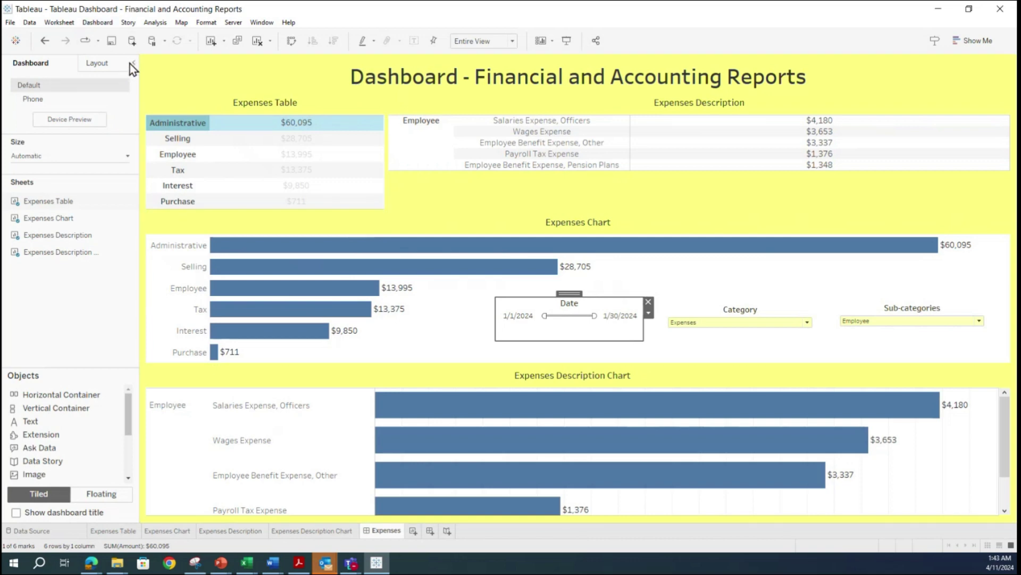
- Open the dashboard formatting options and set the default dashboard shading to white
click(98, 24)
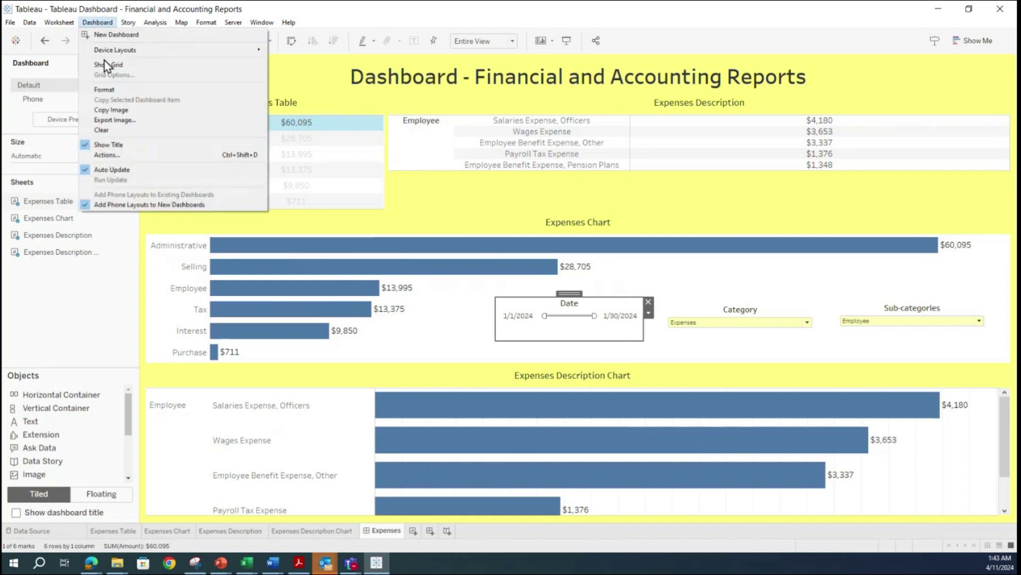
click(112, 88)
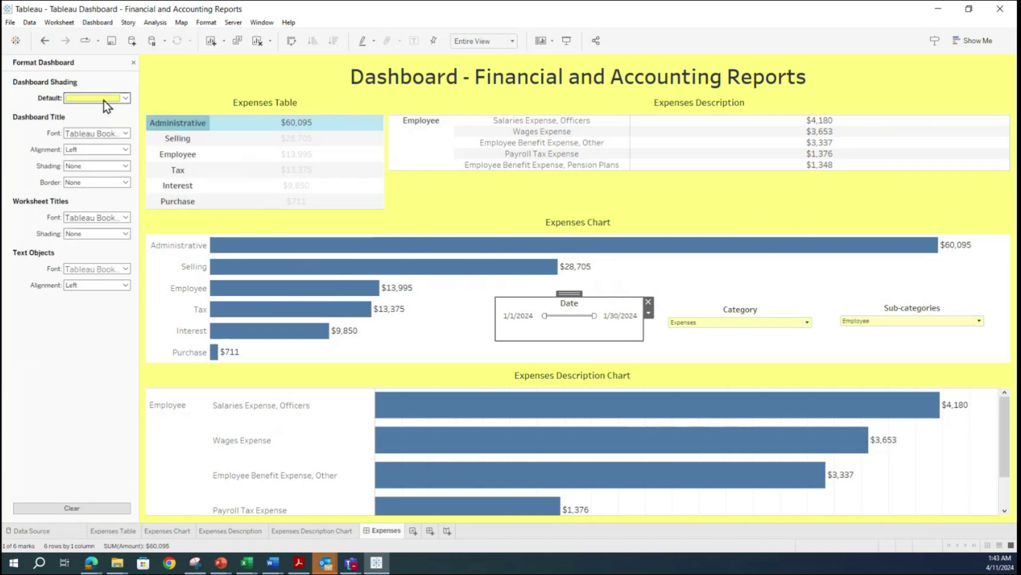
click(104, 101)
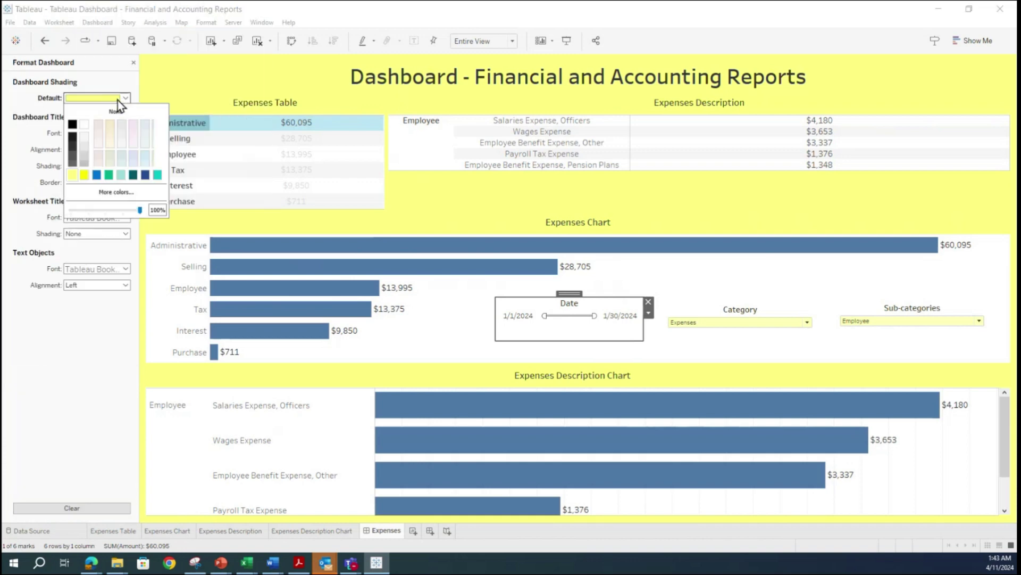
click(84, 125)
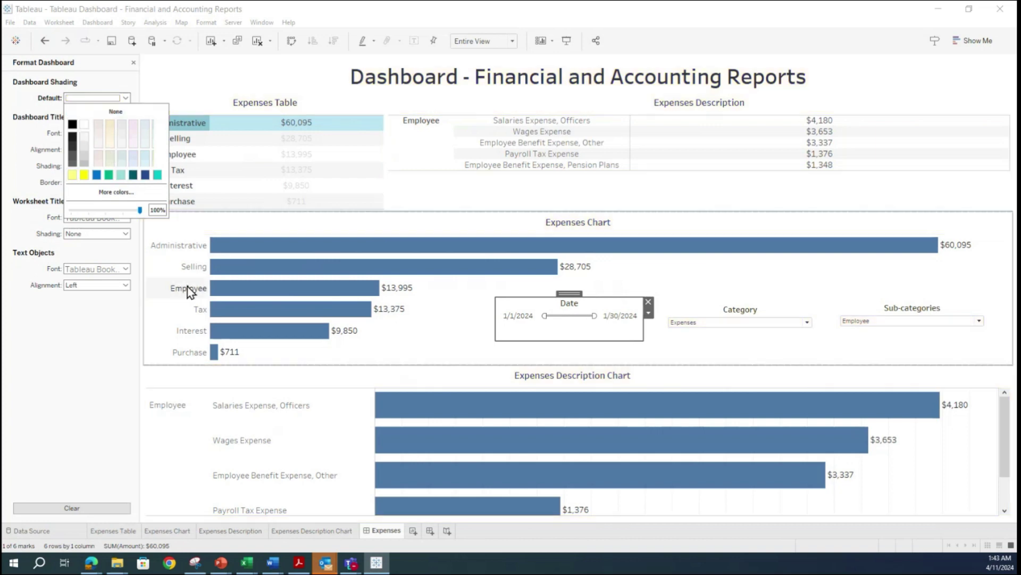
- Set the default dashboard shading to light yellow
click(93, 391)
click(126, 98)
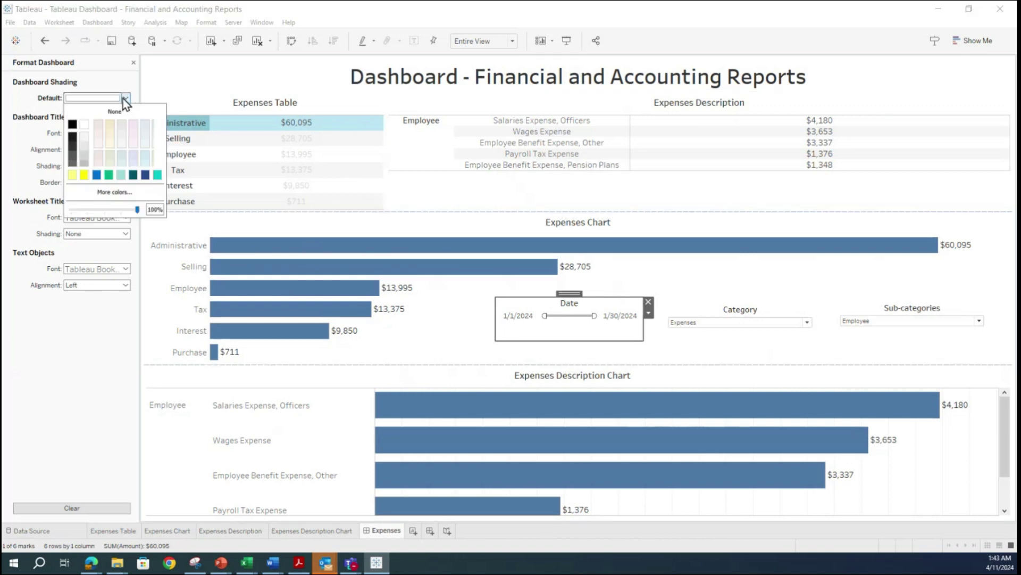
click(72, 176)
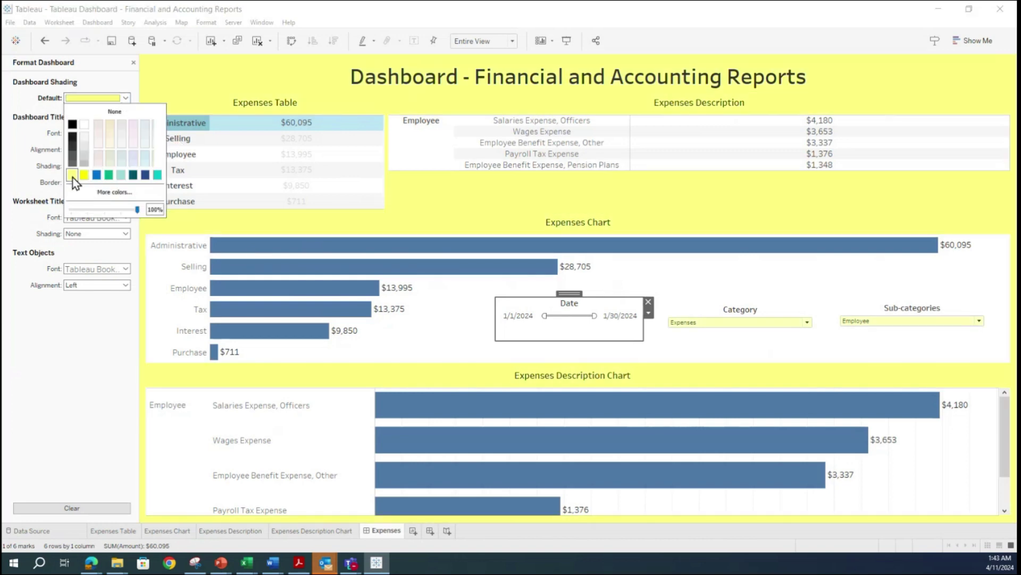
- Close the dashboard shading color choices and save the workbook with the light yellow background
click(101, 415)
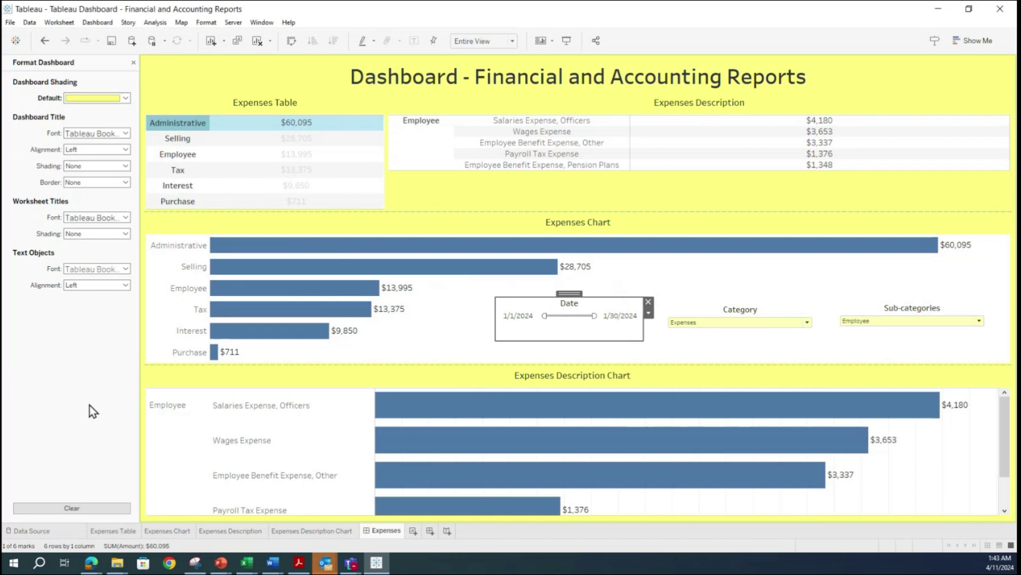
click(13, 22)
click(32, 70)
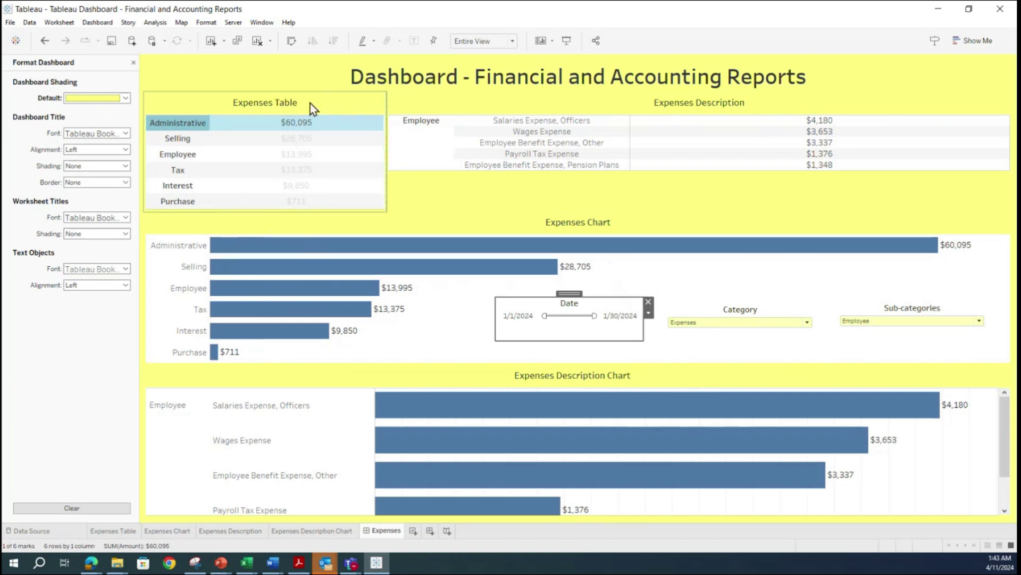
- Hide the title of the Expenses Table on the dashboard and show it again
click(357, 101)
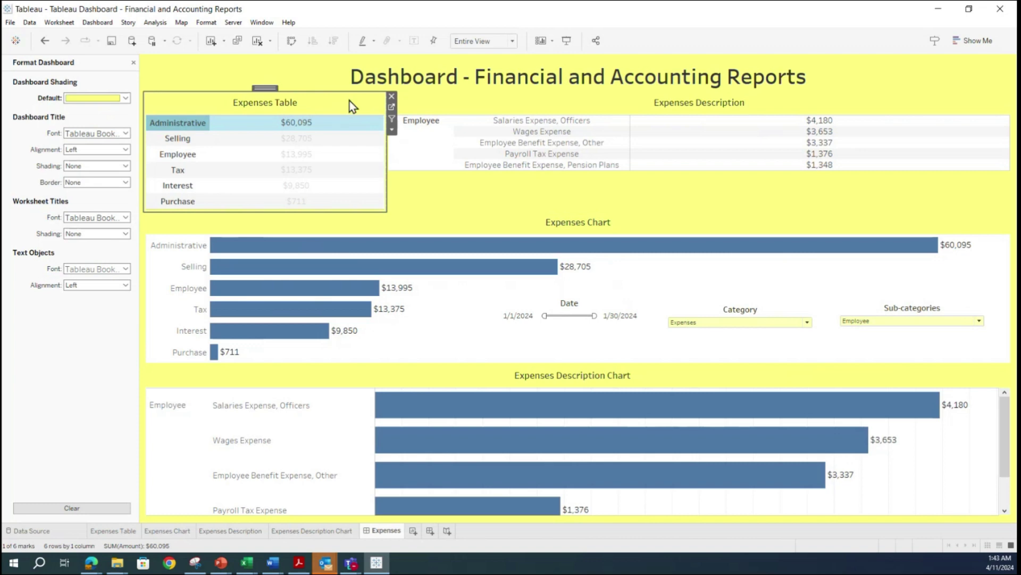
right_click(266, 88)
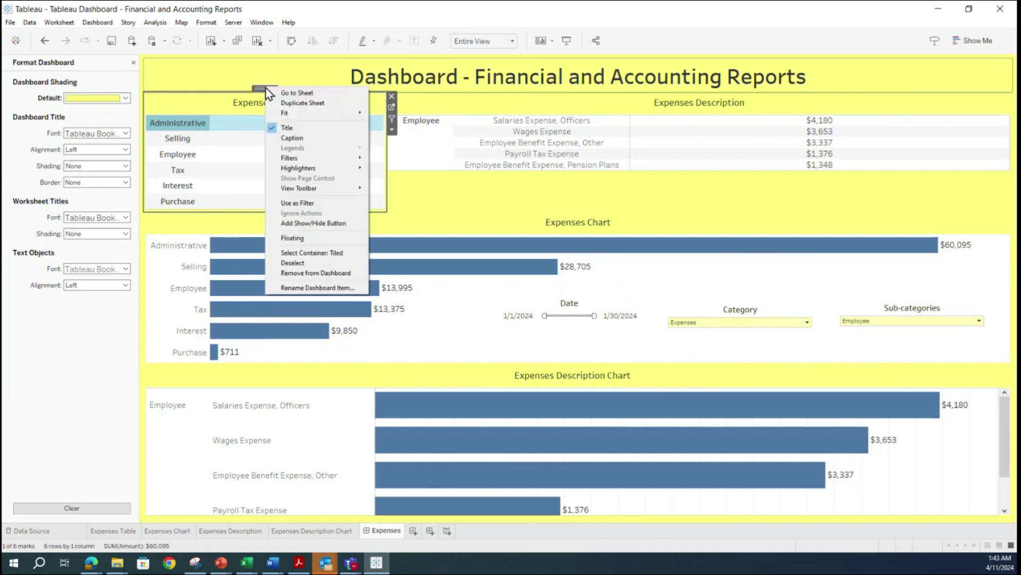
click(274, 129)
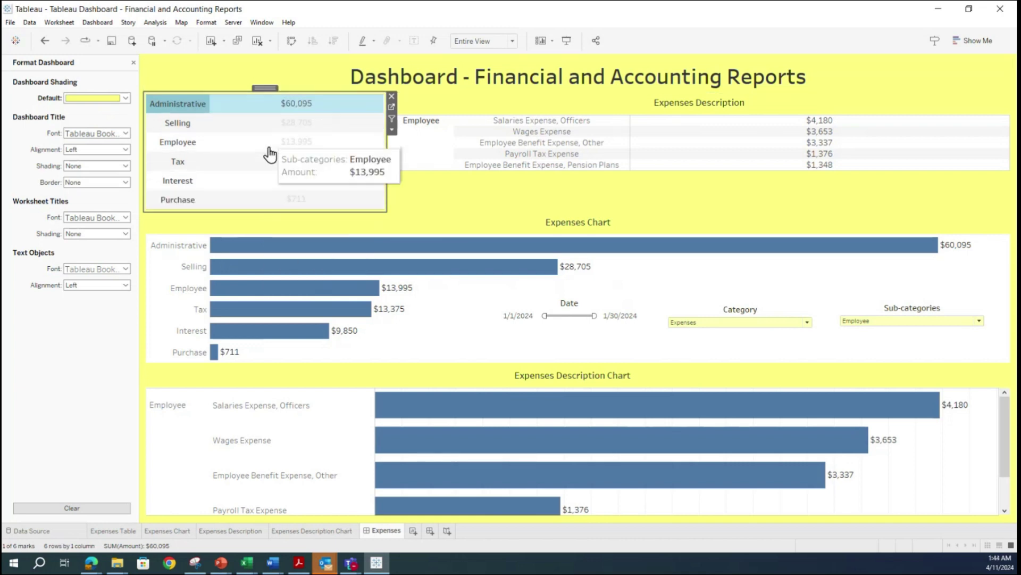
right_click(268, 88)
click(292, 130)
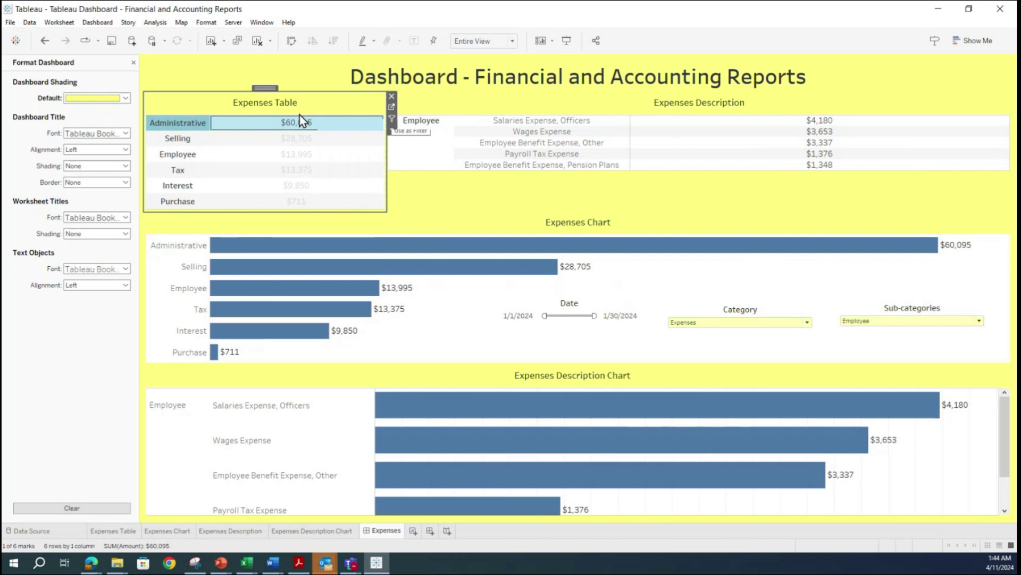
- Open the Expenses Table title for editing, select its sheet-name placeholder, and apply the title
double_click(267, 106)
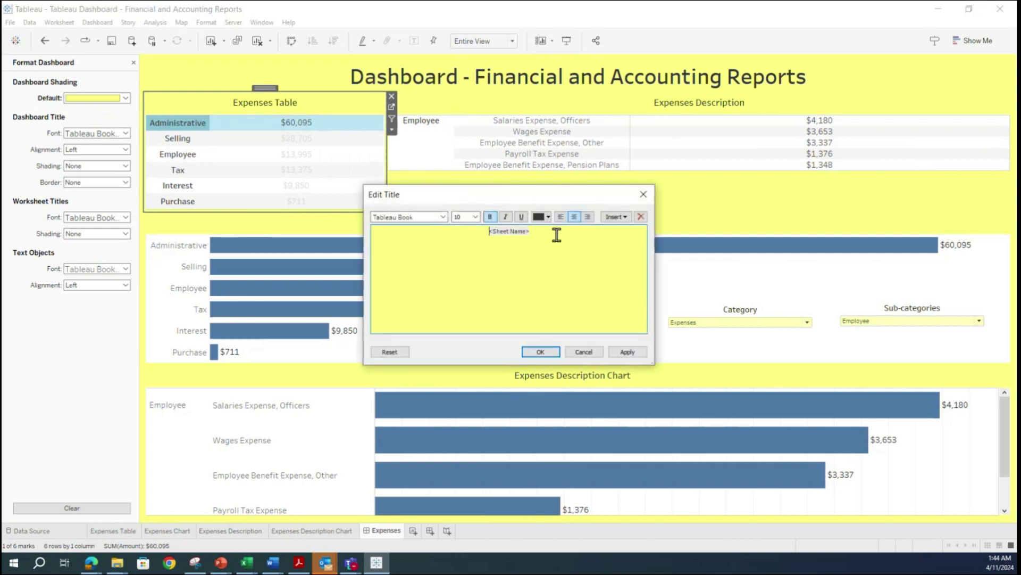
drag(518, 231, 458, 233)
click(623, 353)
click(542, 351)
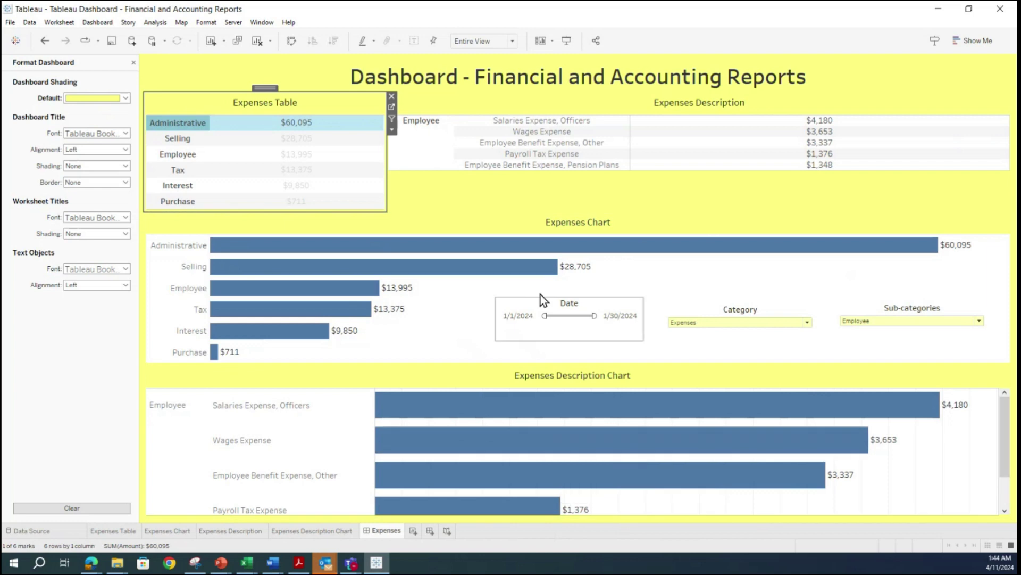
- Examine the title display options of the Expenses Description, Expenses Chart and Expenses Description Chart objects
click(596, 102)
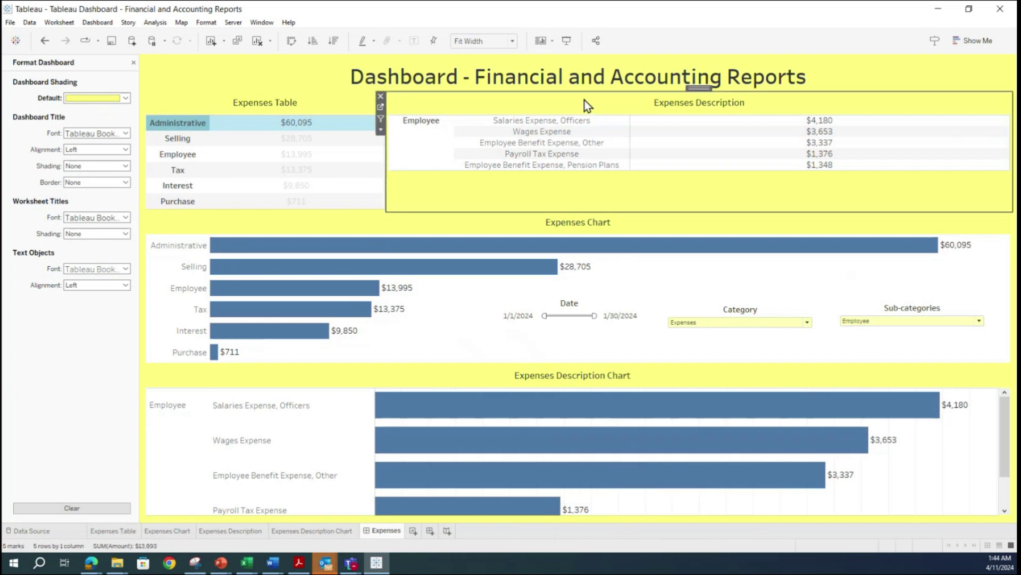
right_click(699, 86)
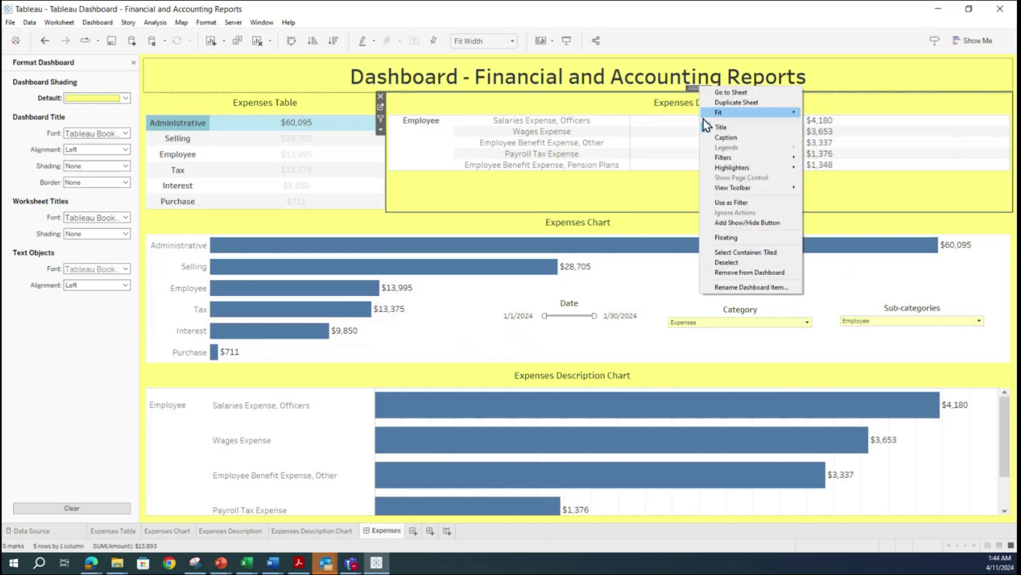
click(692, 93)
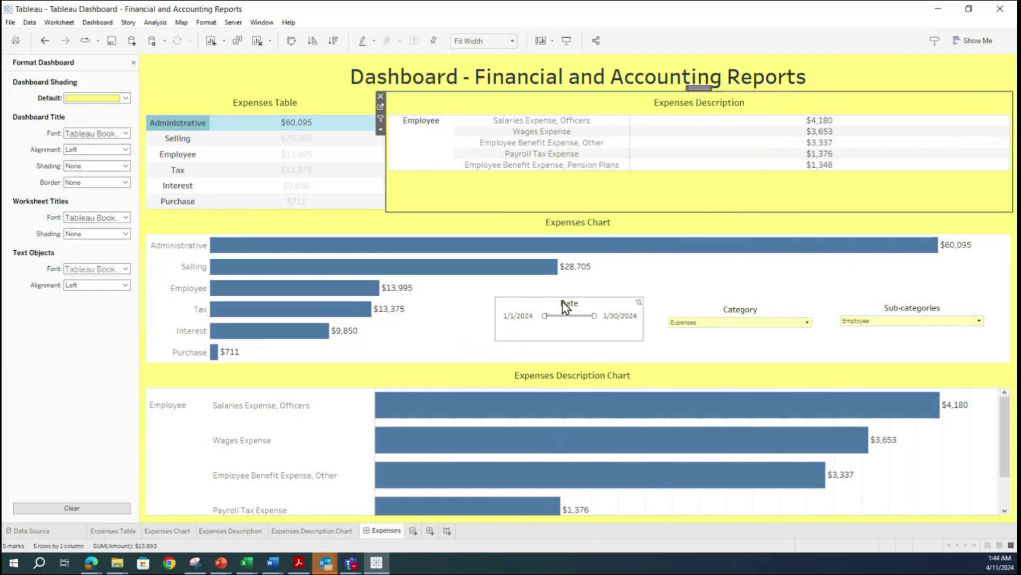
click(590, 220)
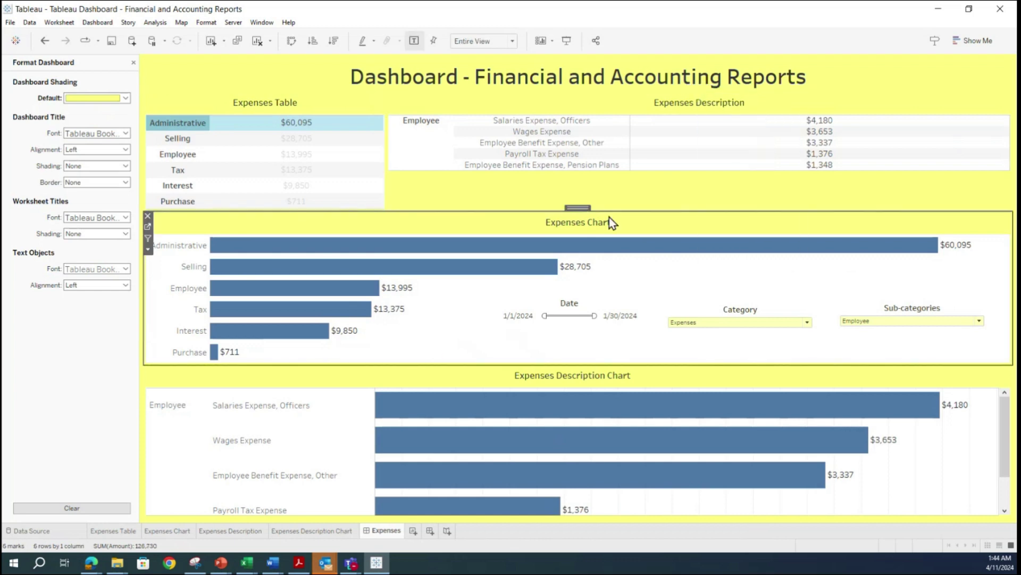
right_click(574, 209)
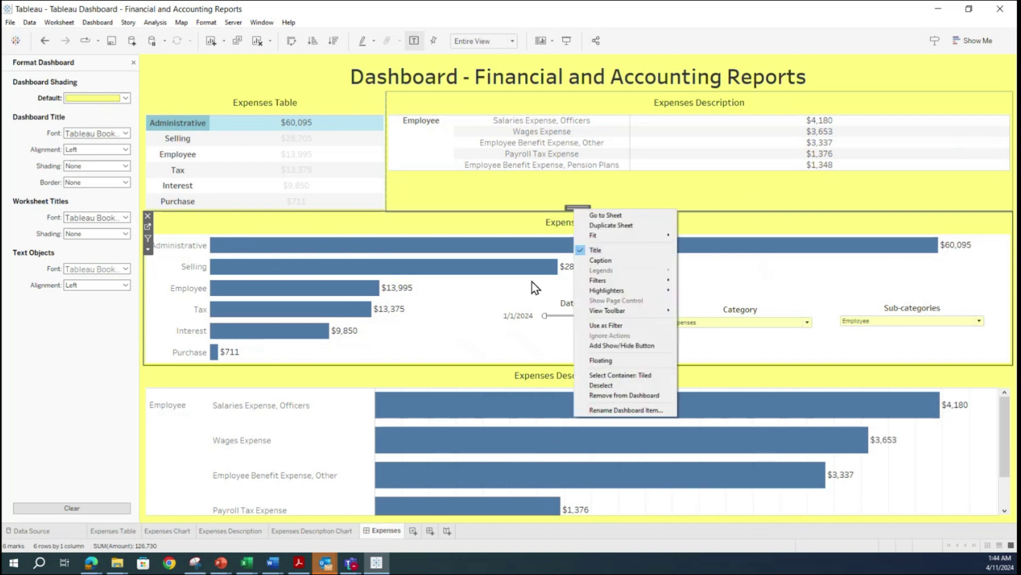
click(478, 313)
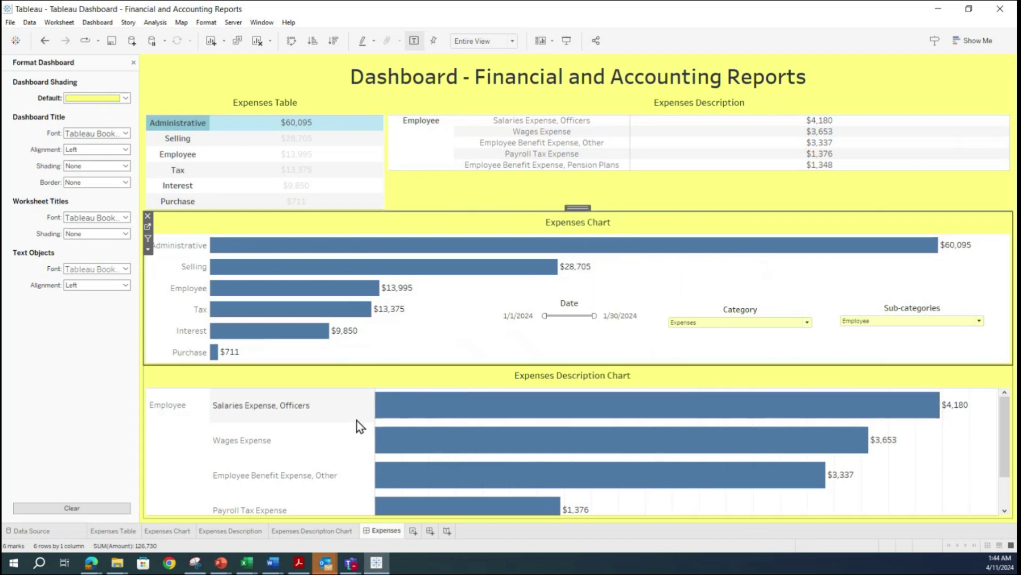
click(353, 440)
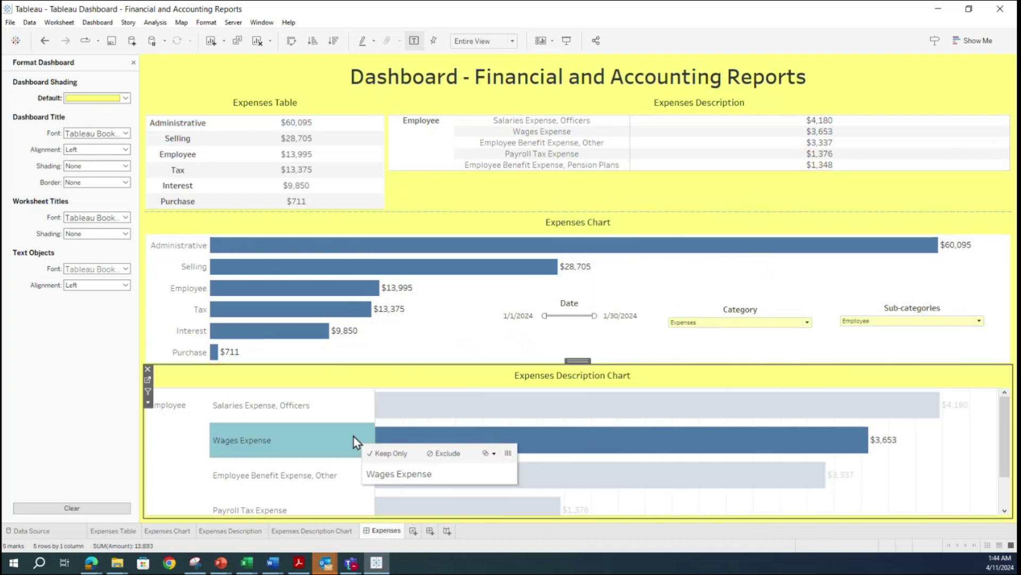
right_click(578, 361)
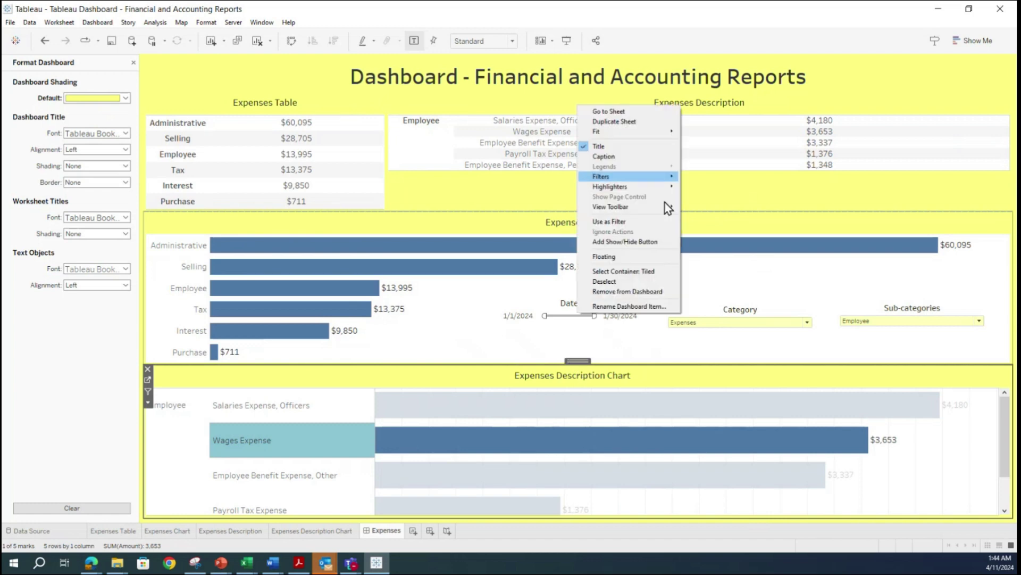
click(793, 42)
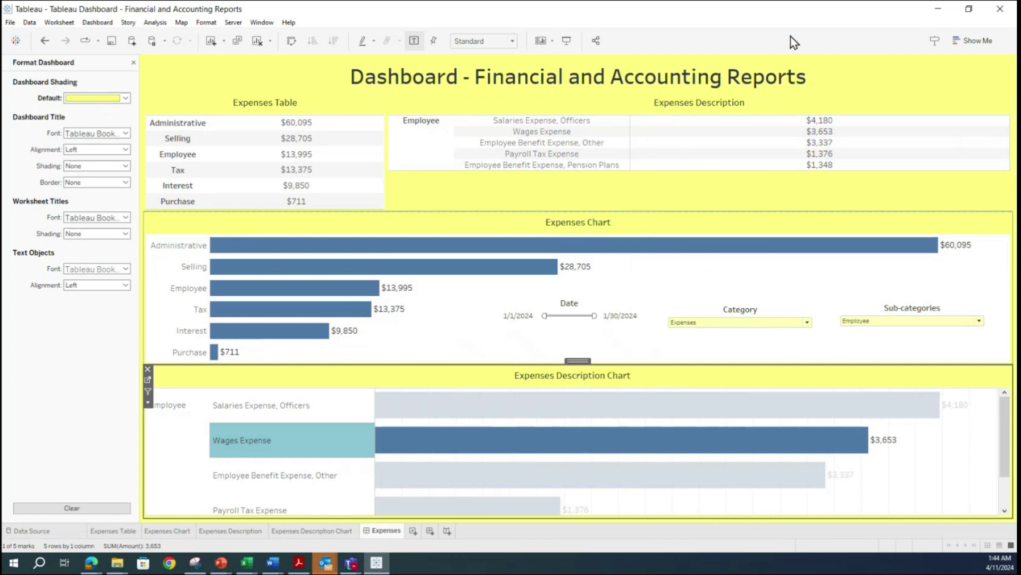
- Save the current state of the dashboard workbook under its existing file name
click(11, 24)
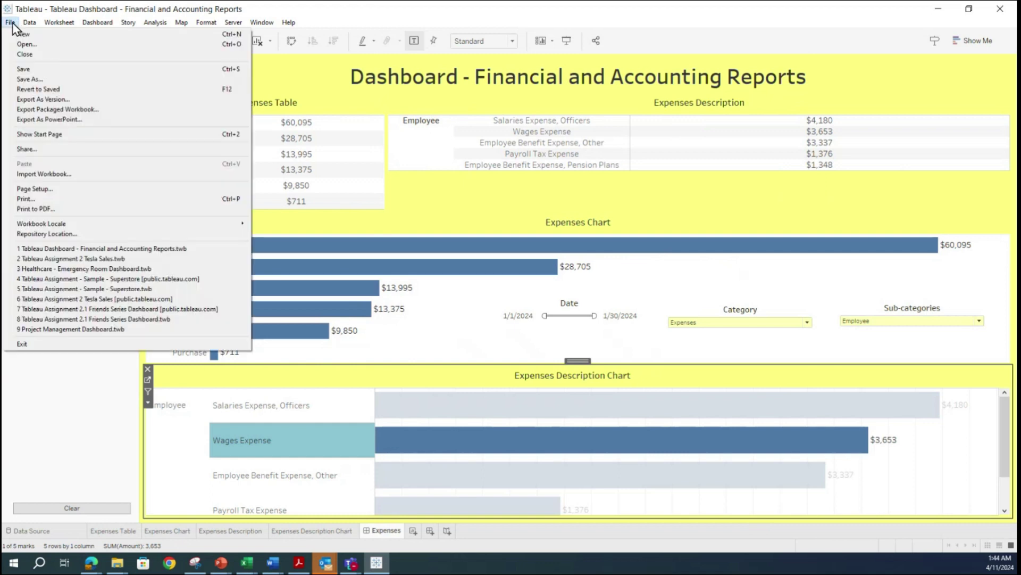
click(24, 69)
mouse_move(338, 190)
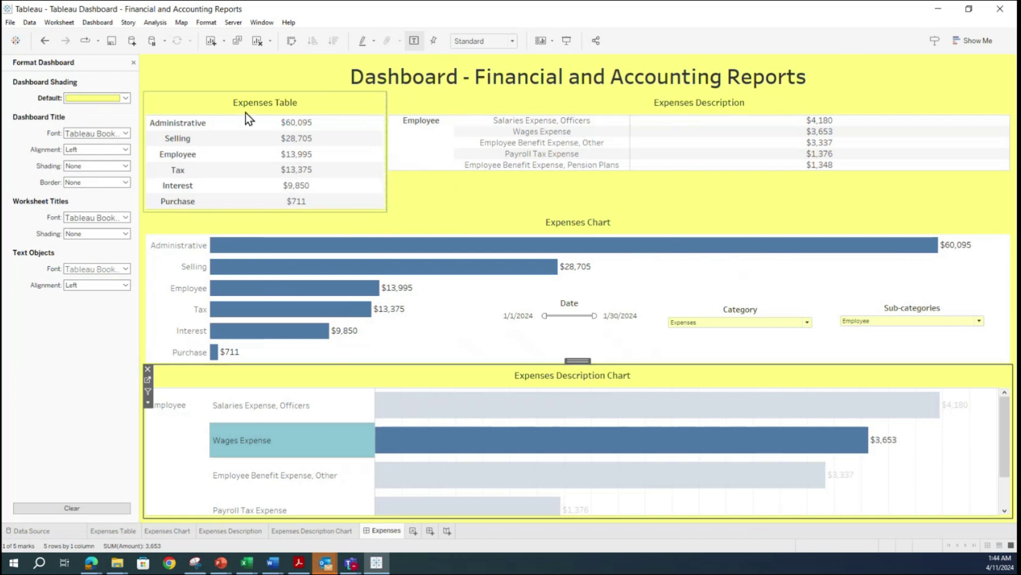
click(9, 23)
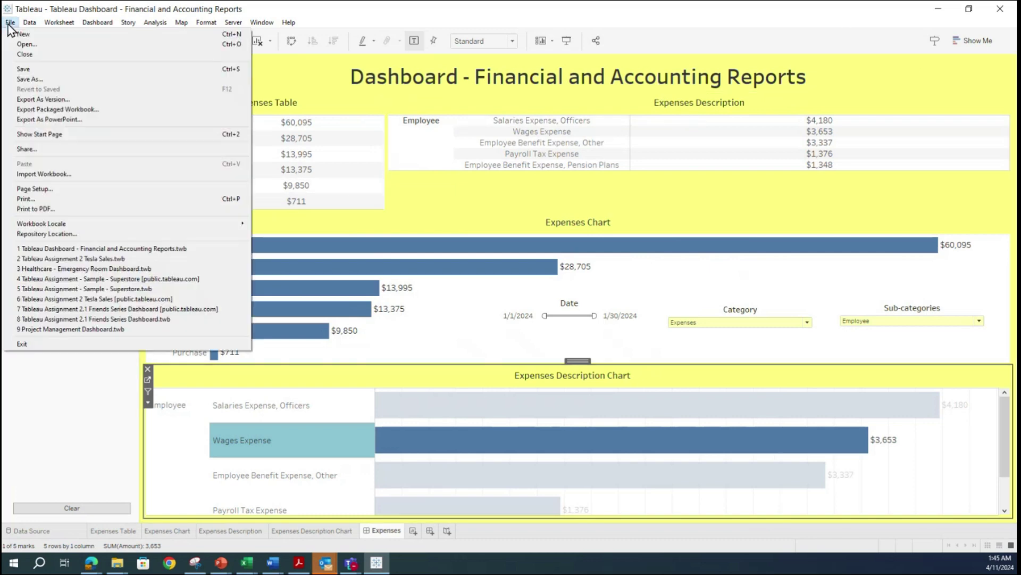
click(37, 73)
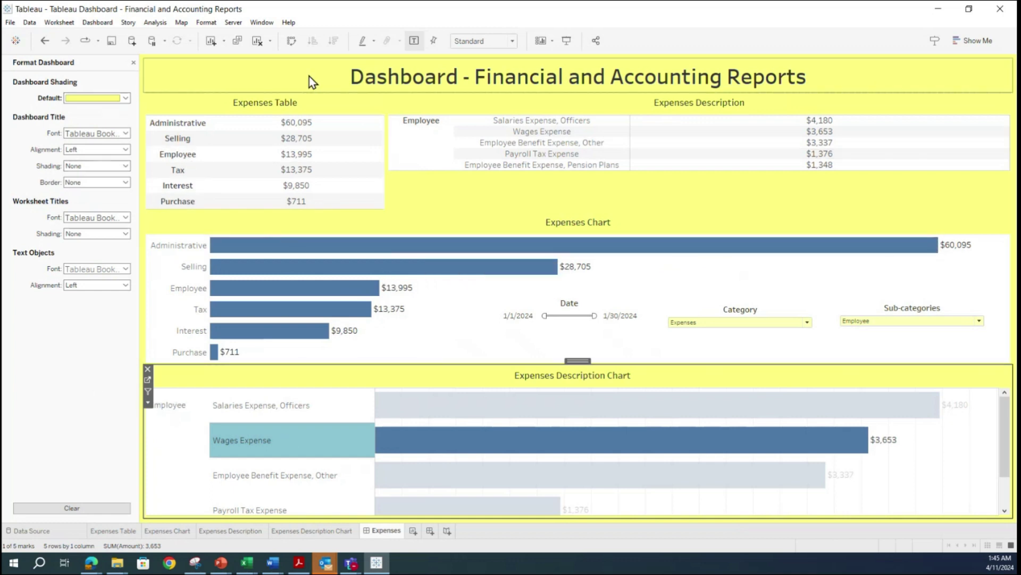
- Look over the server publishing options, including Tableau Public, and save the workbook again
click(232, 22)
mouse_move(269, 131)
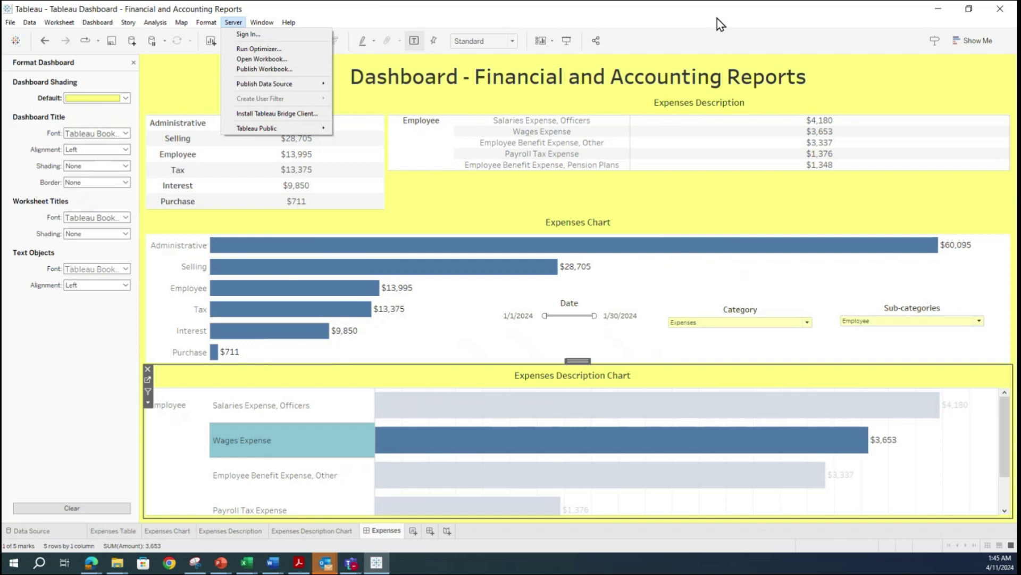
key(Escape)
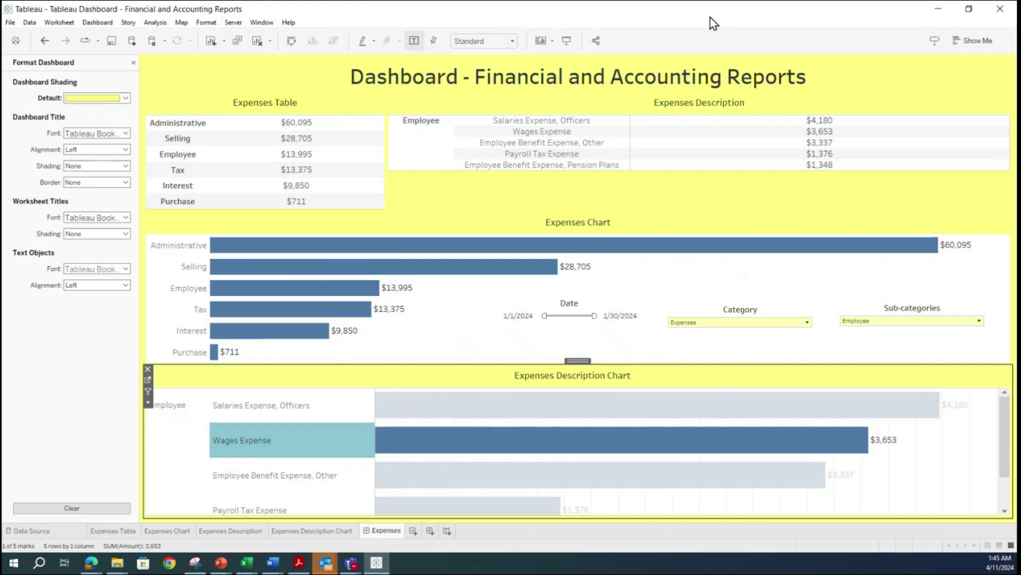
click(10, 23)
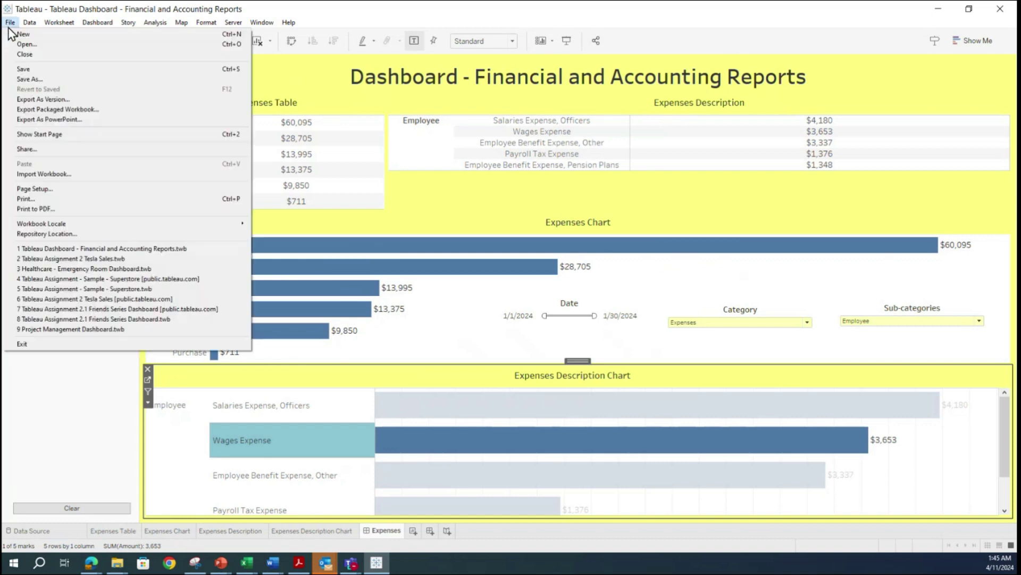
click(30, 71)
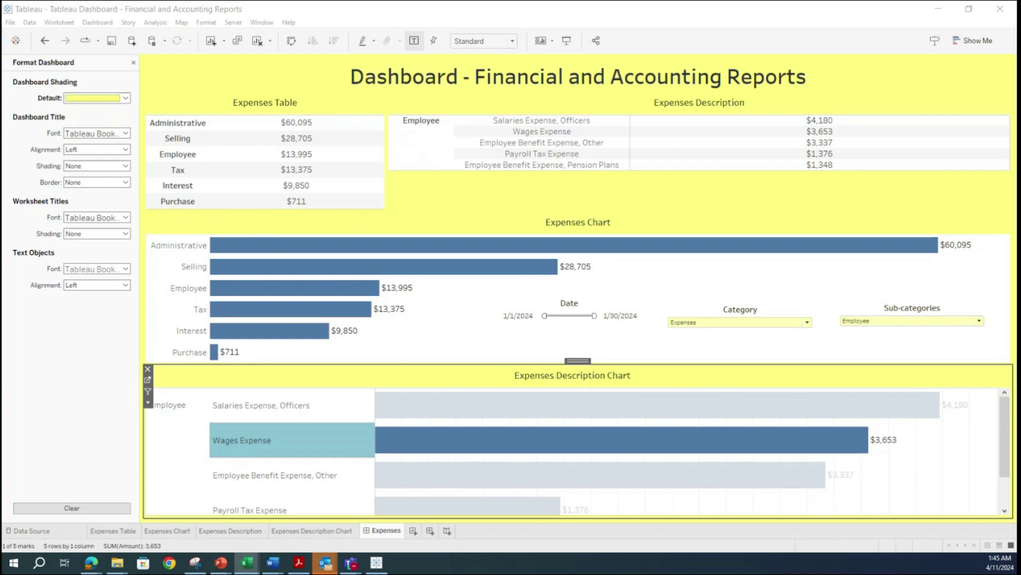
- Switch to the Excel workbook "Financial & Accounting Reports on Tableau.xlsx" and maximize its window
key(alt+Tab)
drag(462, 89, 479, 118)
key(alt+Tab)
key(alt+Tab)
drag(745, 8, 547, 39)
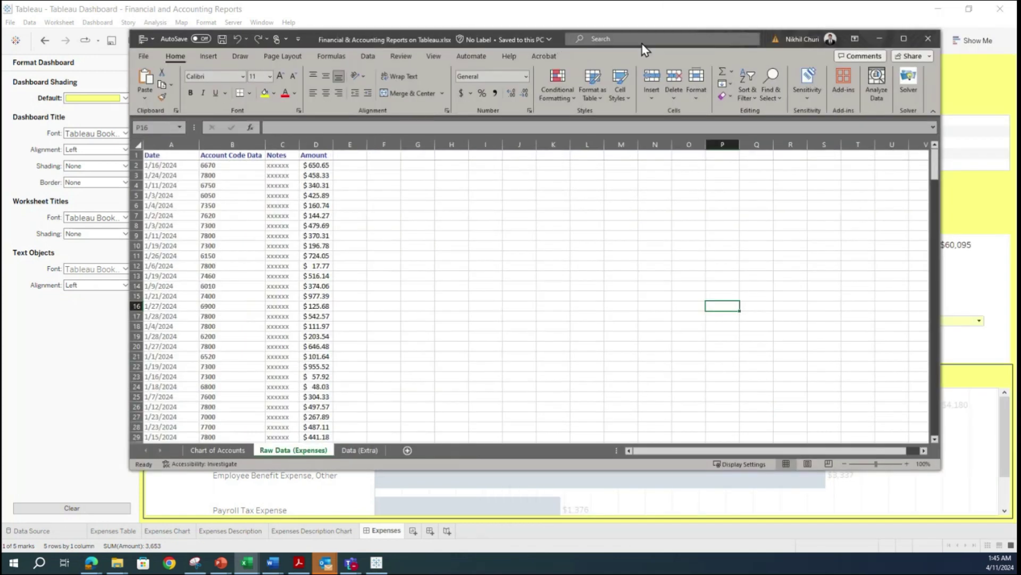
click(903, 39)
- Review the source data on the Raw Data (Expenses), Chart of Accounts and Data (Extra) sheets
click(372, 309)
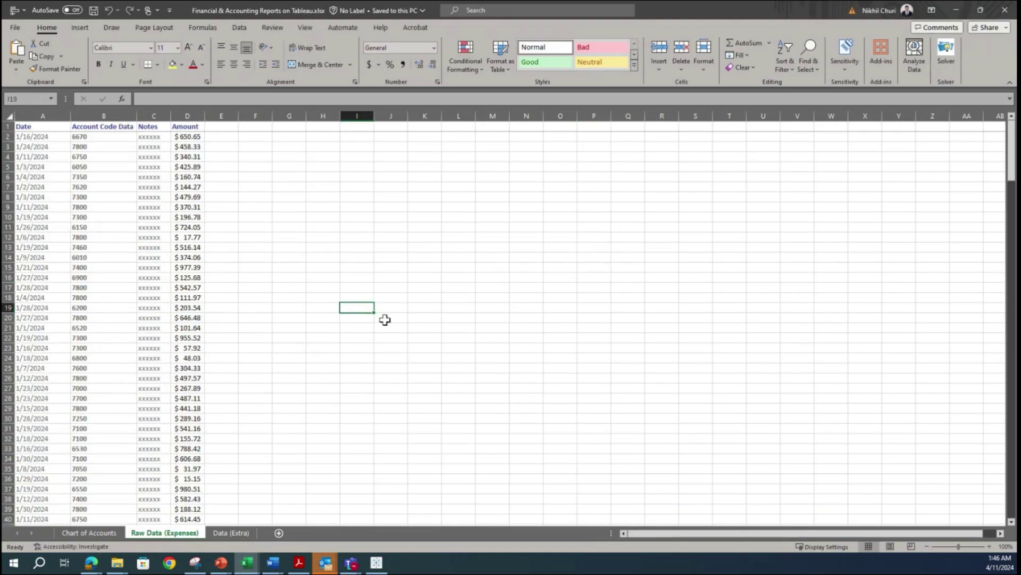
click(388, 257)
click(96, 533)
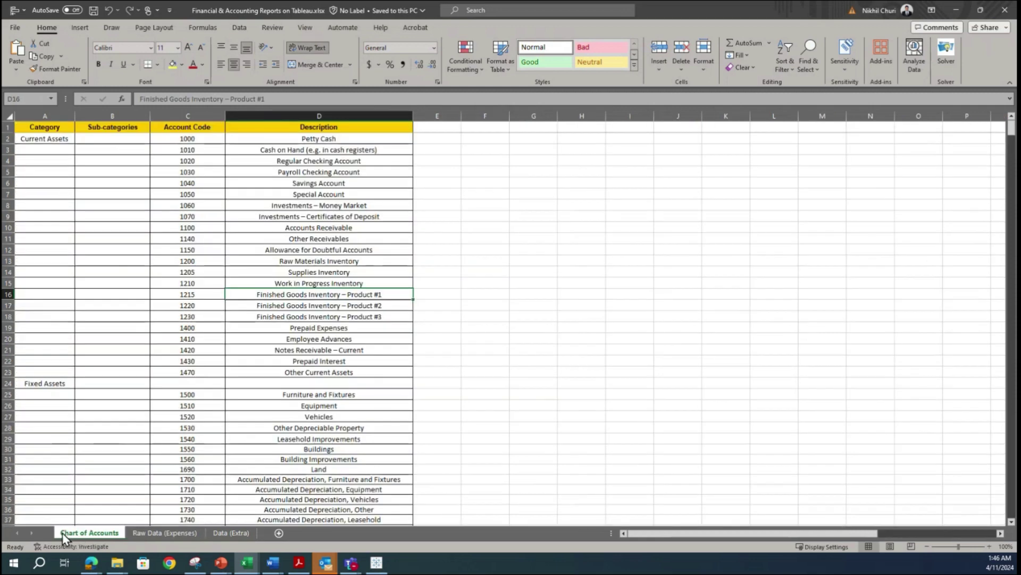
click(176, 532)
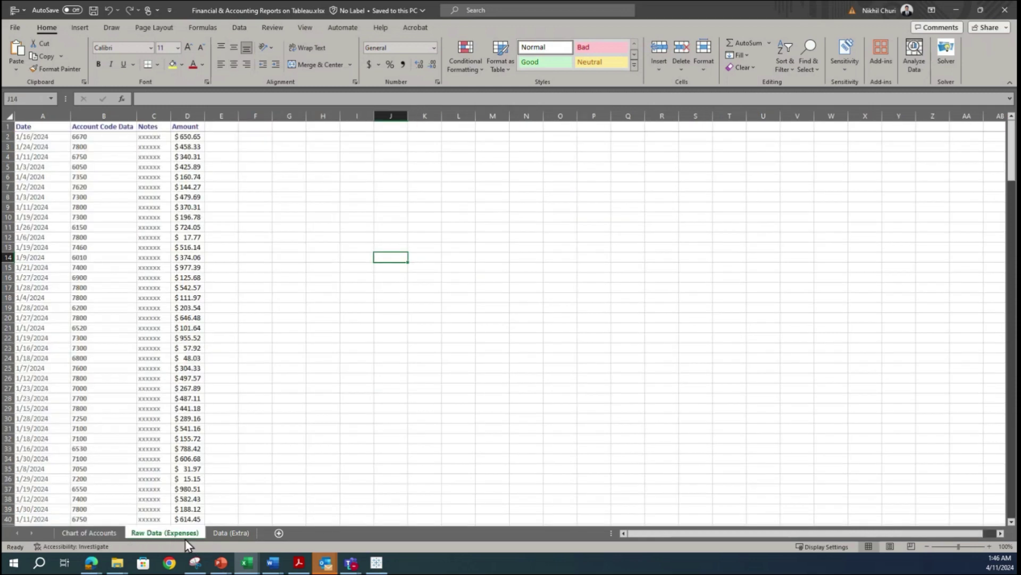
click(228, 532)
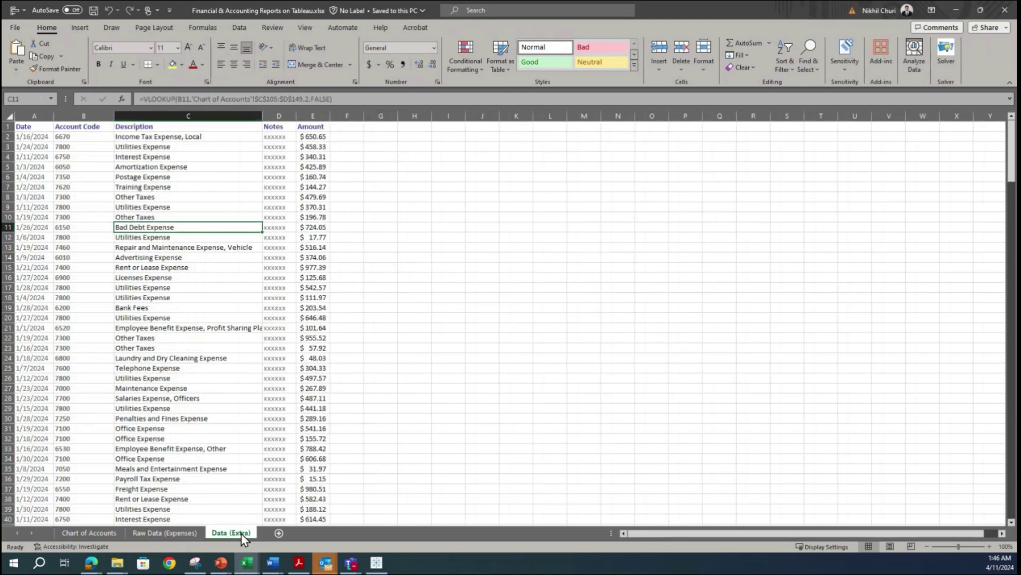
click(488, 397)
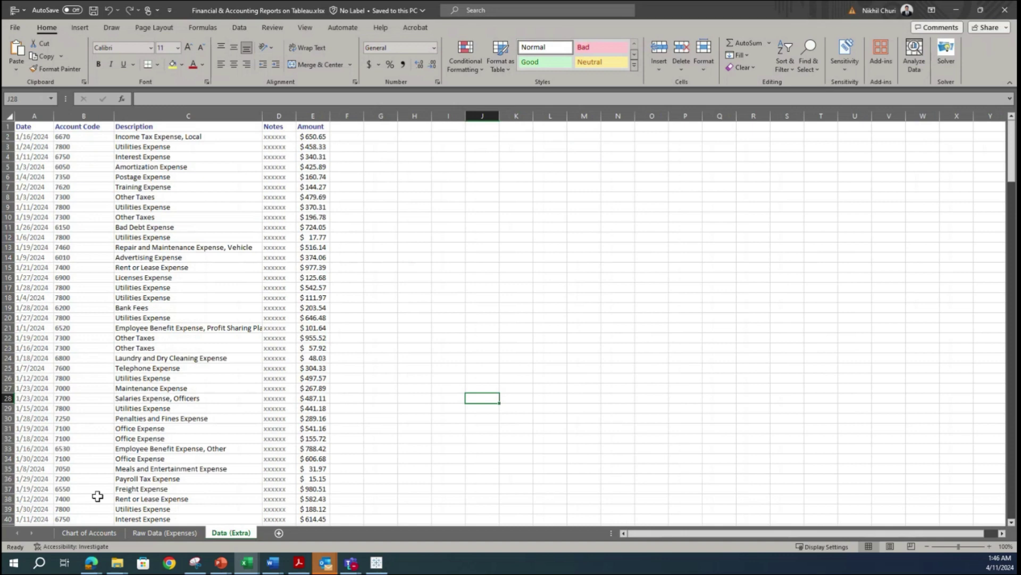
- Examine the Category, Sub-categories, Account Code and Description headers on the Chart of Accounts sheet
click(90, 532)
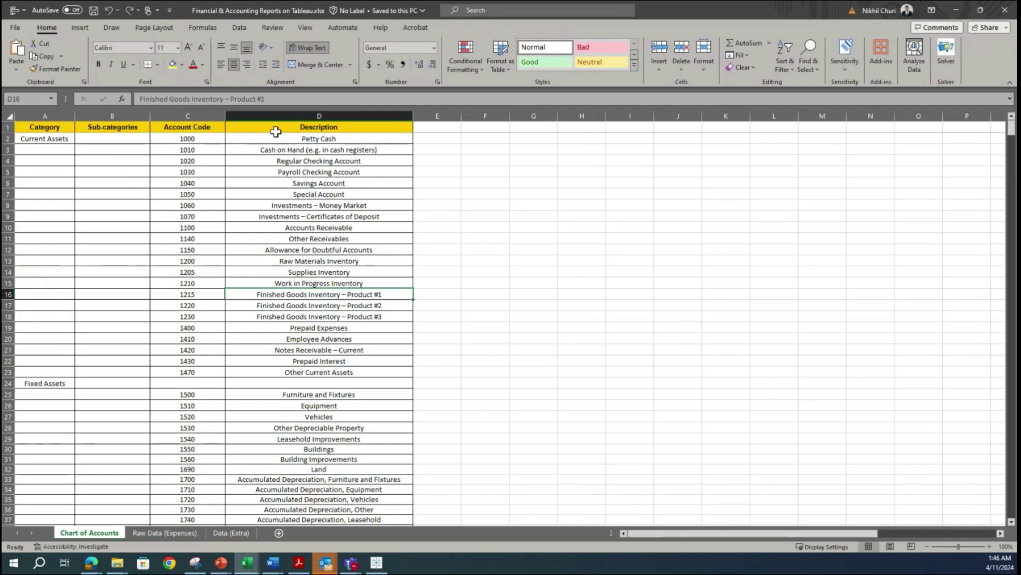
drag(42, 124, 404, 125)
key(ctrl+z)
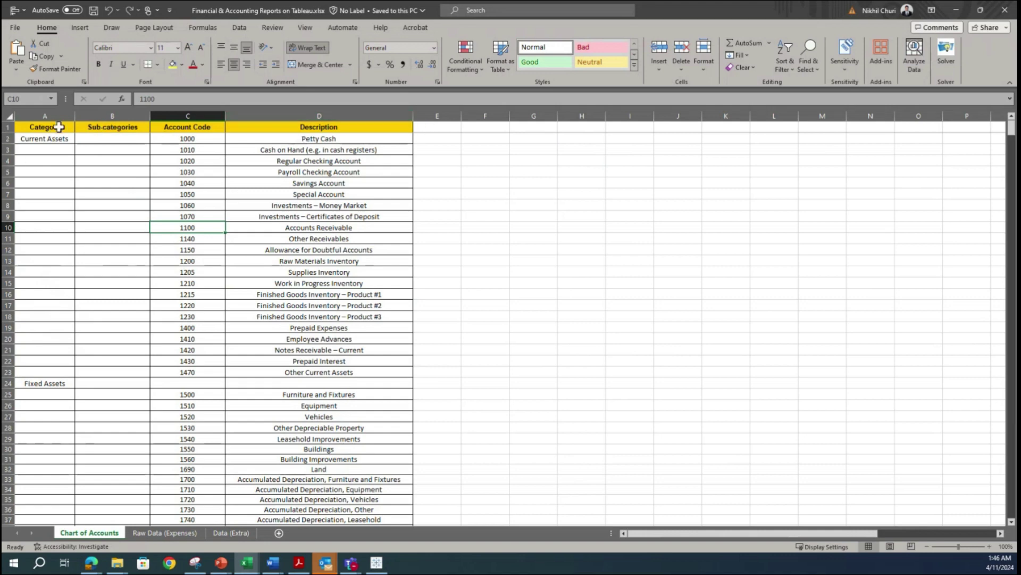
click(133, 128)
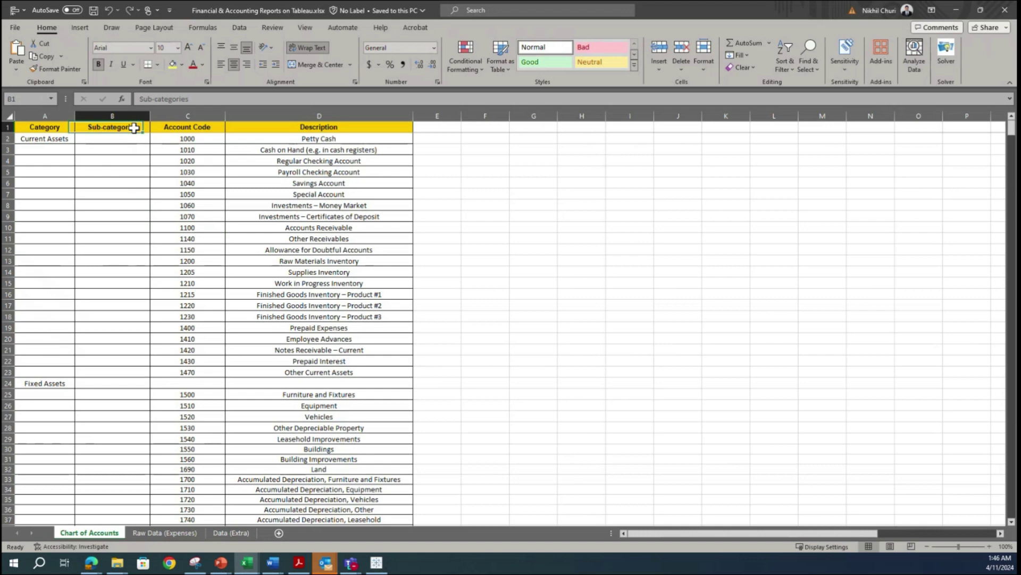
click(194, 123)
click(317, 133)
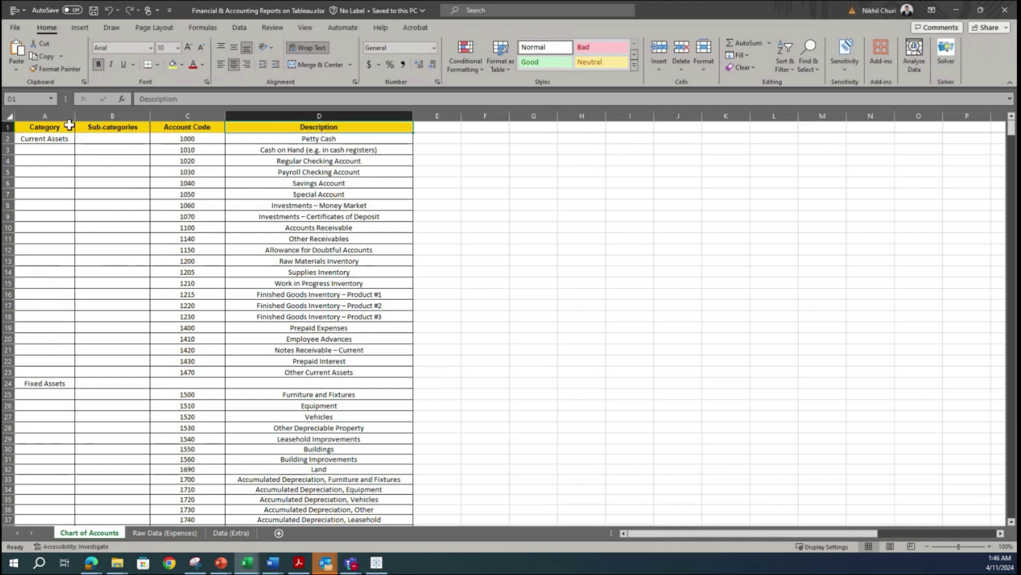
- Add filters to the header row of the Chart of Accounts sheet
click(187, 249)
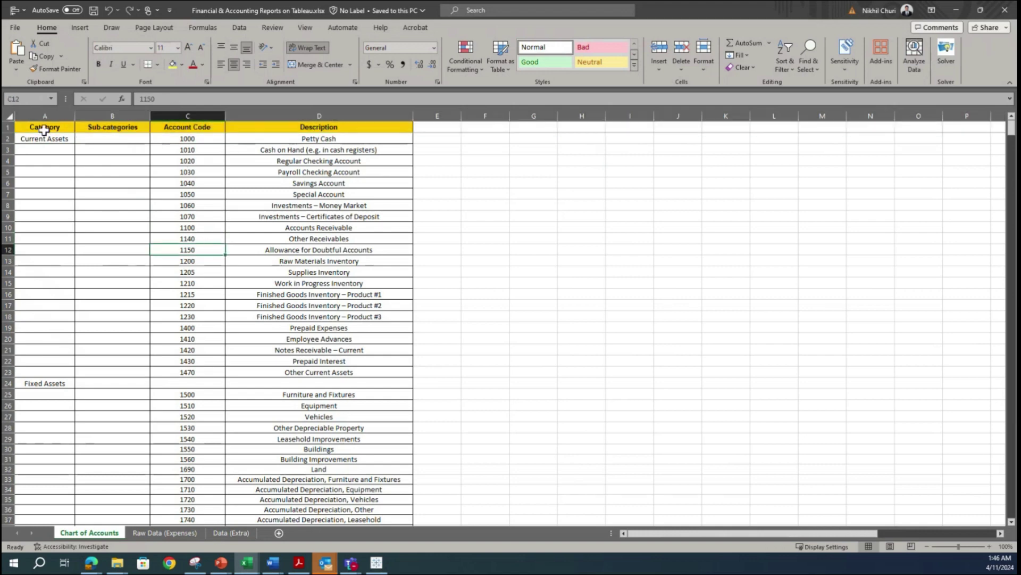
click(7, 127)
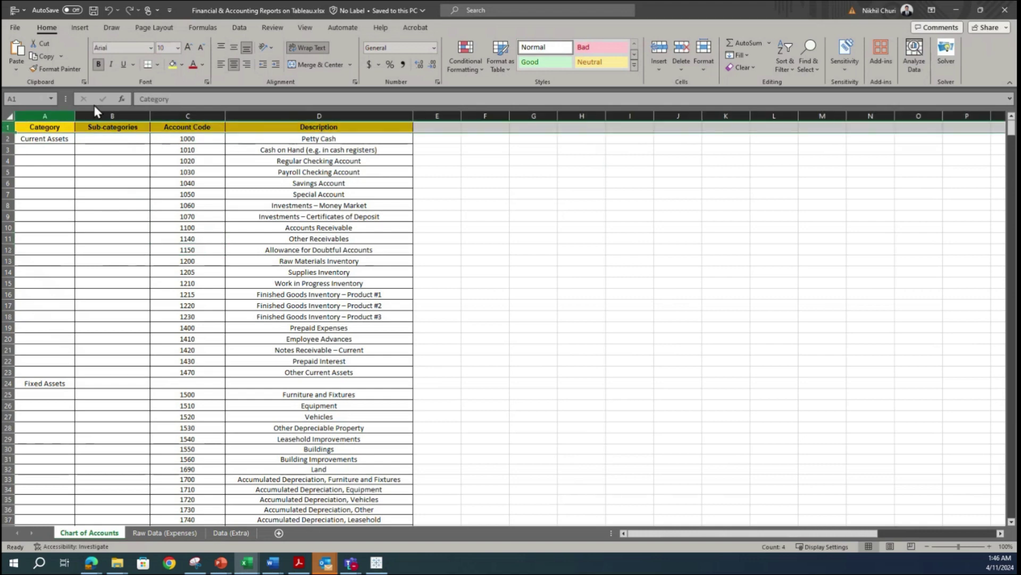
click(242, 26)
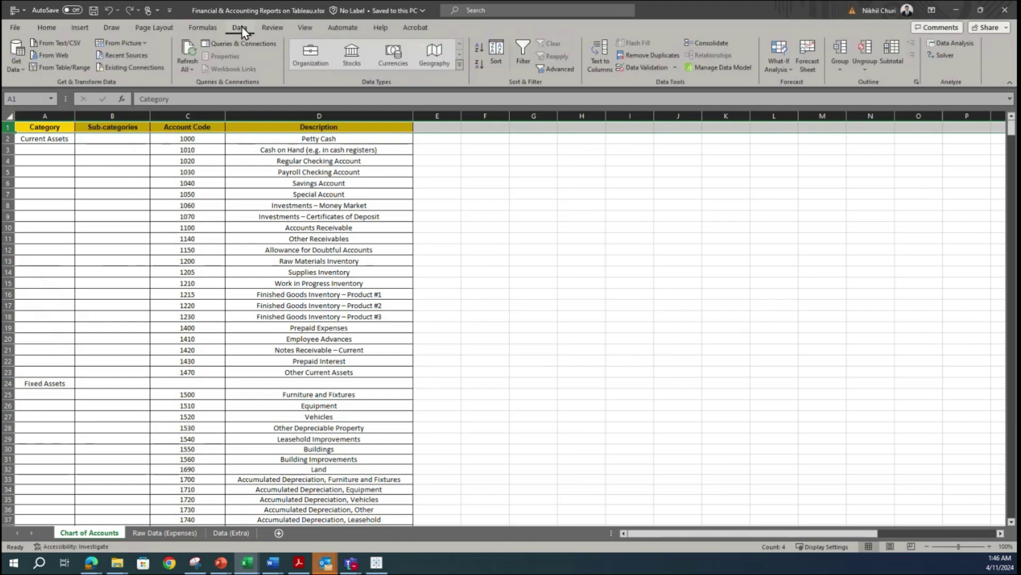
click(524, 50)
- Review the full list of account categories in the Category column's filter, keeping every value included
click(70, 128)
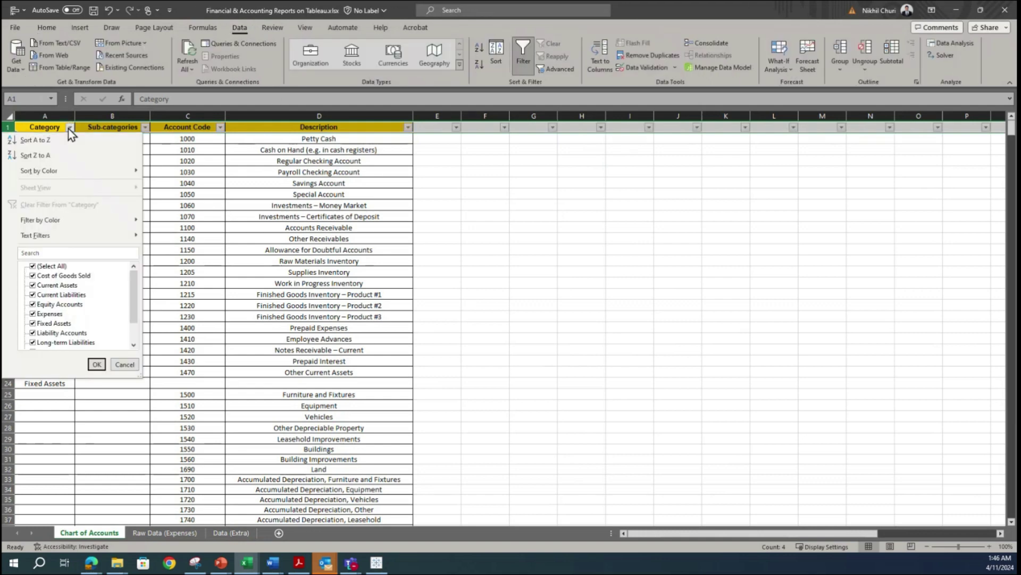
scroll(132, 290, down, 2)
scroll(133, 290, up, 2)
scroll(59, 313, down, 1)
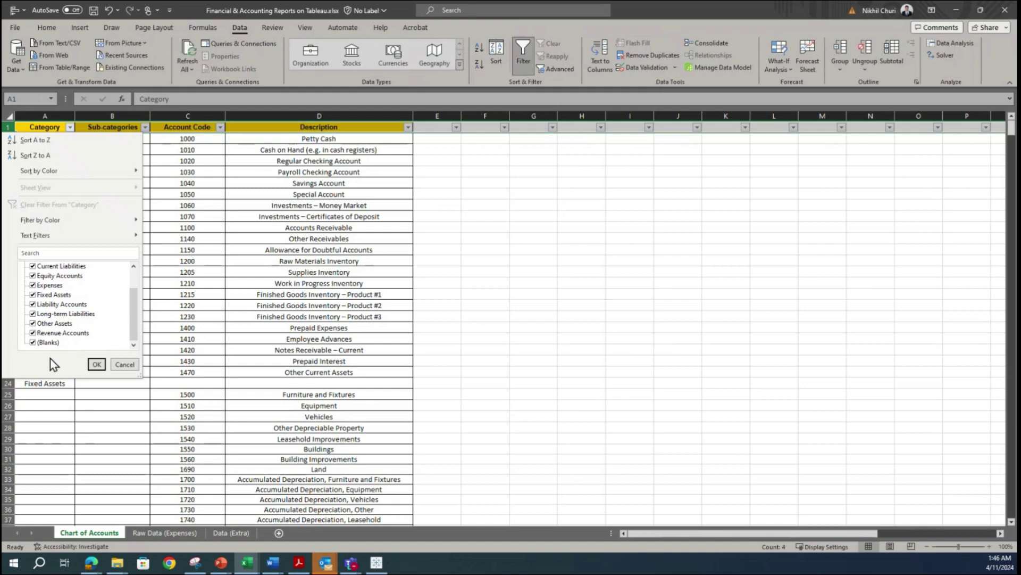
click(96, 364)
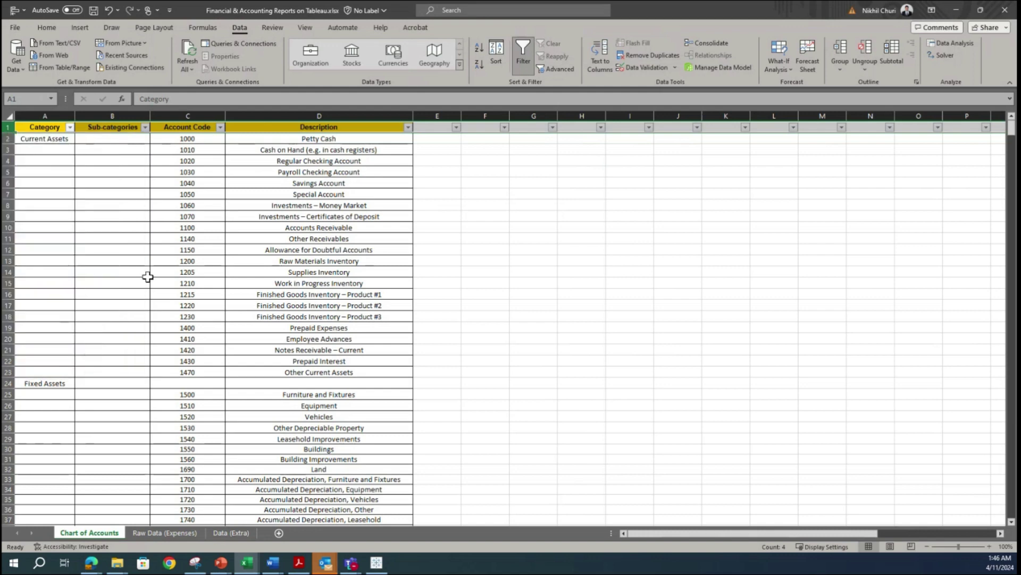
- Review the Sub-categories filter values without excluding any, and look through the sub-categories assigned down to the last expense rows
click(143, 238)
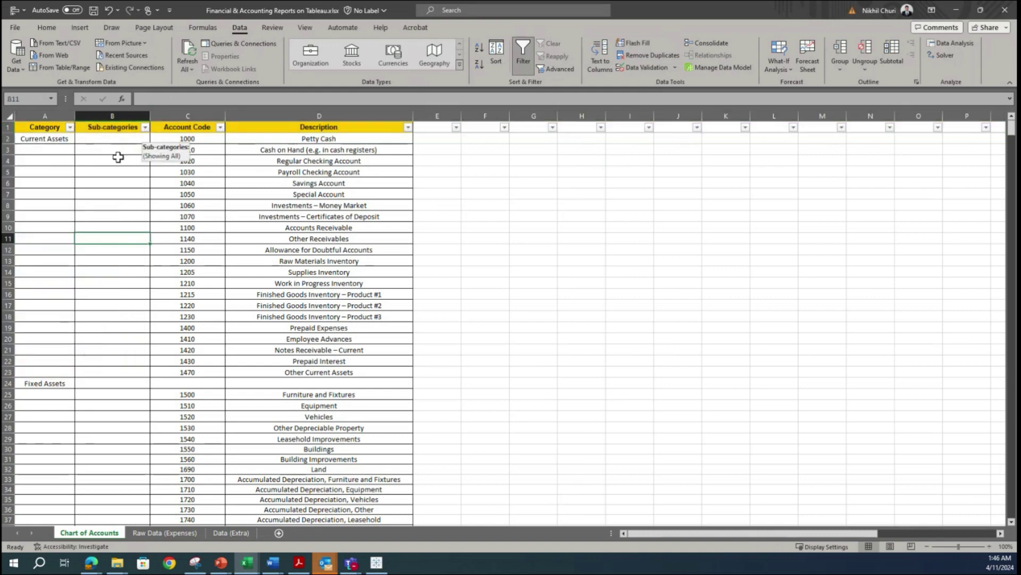
click(145, 127)
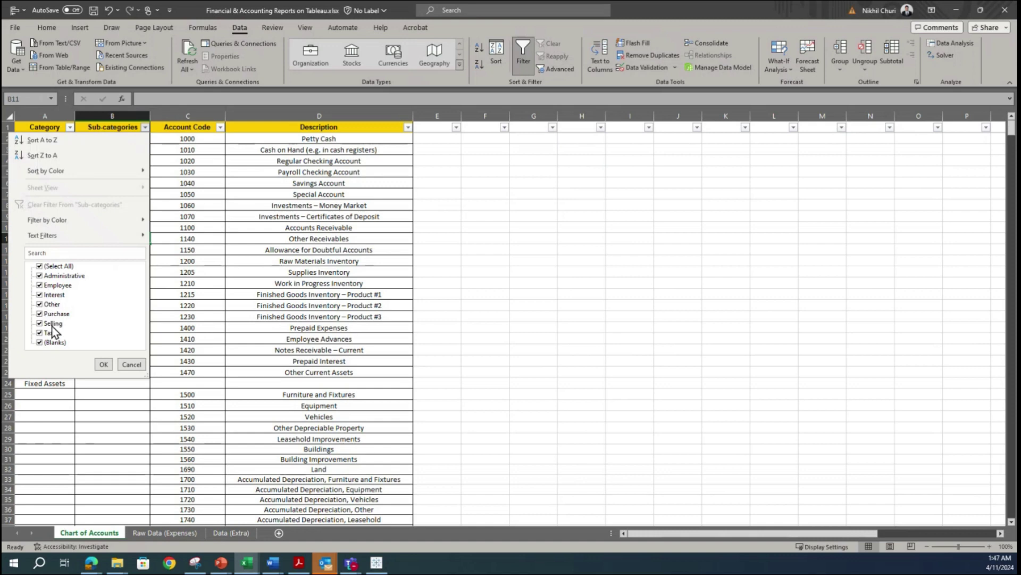
click(104, 364)
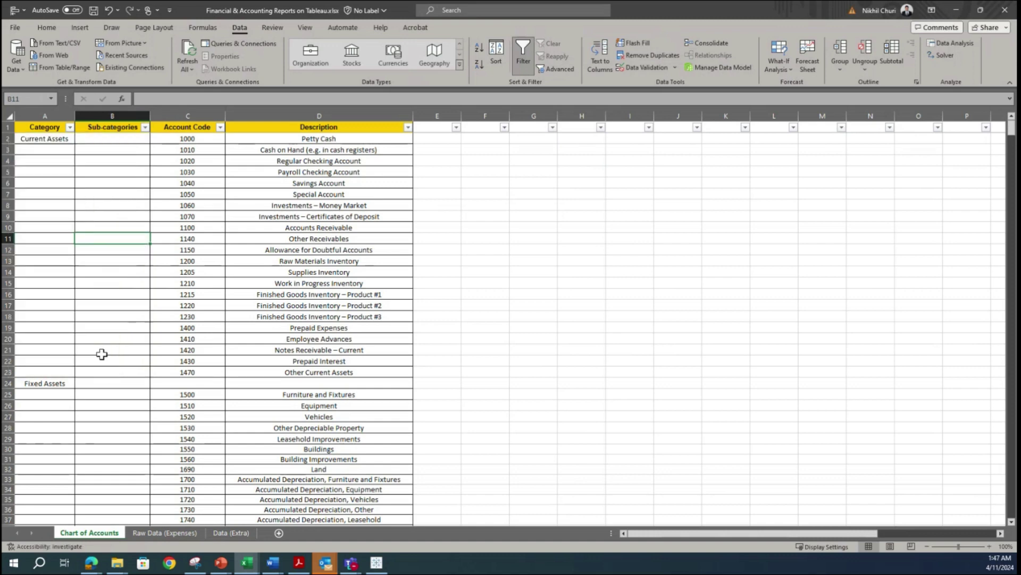
scroll(127, 207, down, 6)
scroll(127, 206, up, 6)
scroll(137, 207, down, 17)
scroll(136, 207, down, 20)
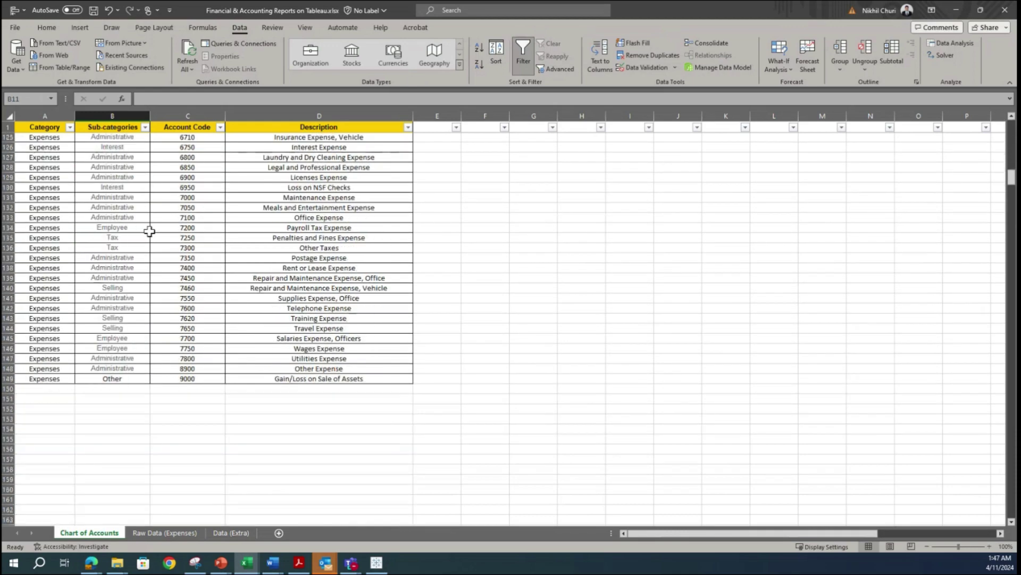
scroll(143, 210, up, 8)
scroll(143, 210, up, 20)
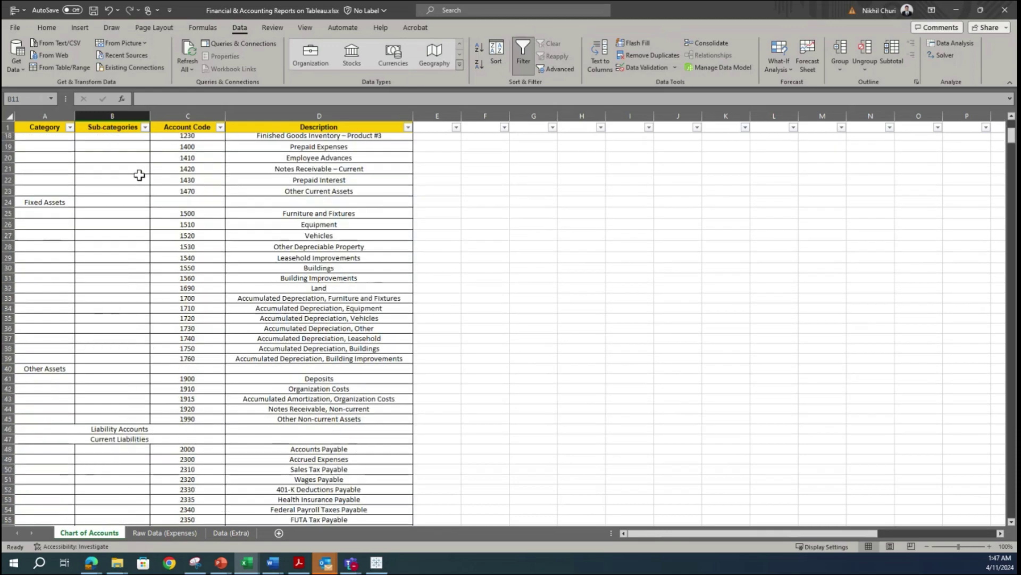
- Look through the Account Code filter values from first to last, keeping all codes included
click(219, 126)
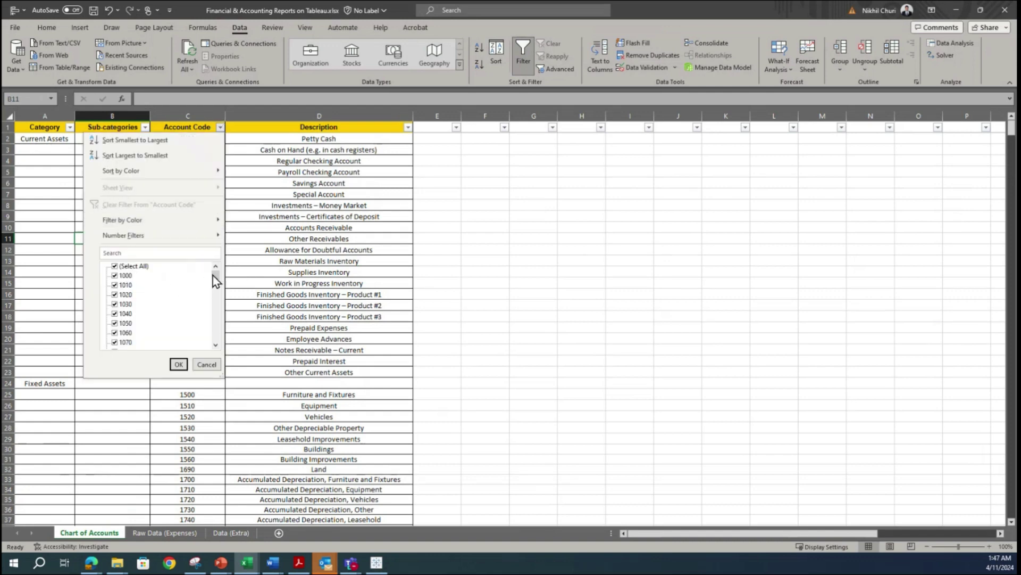
drag(216, 276, 220, 328)
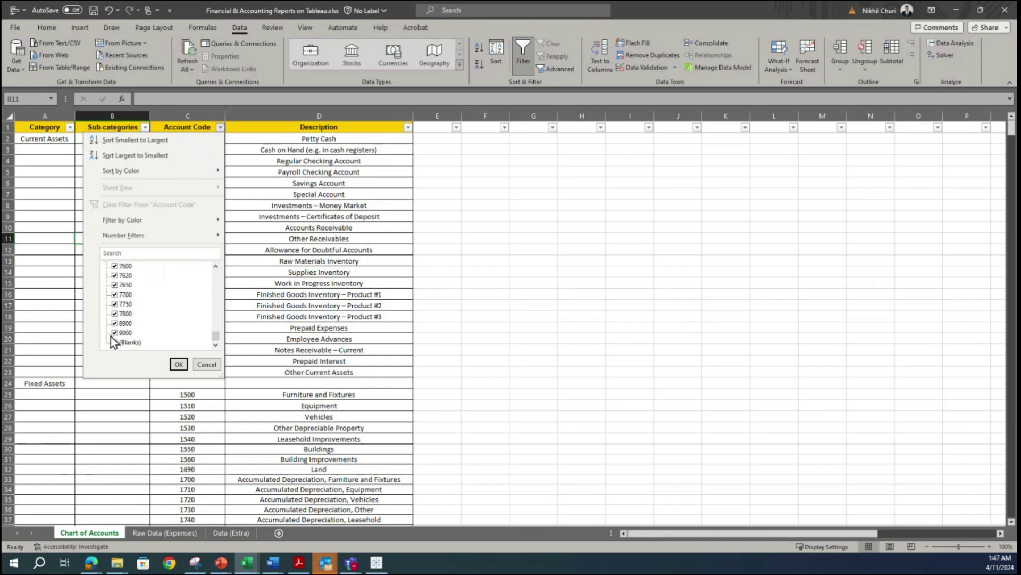
scroll(205, 305, up, 15)
click(179, 364)
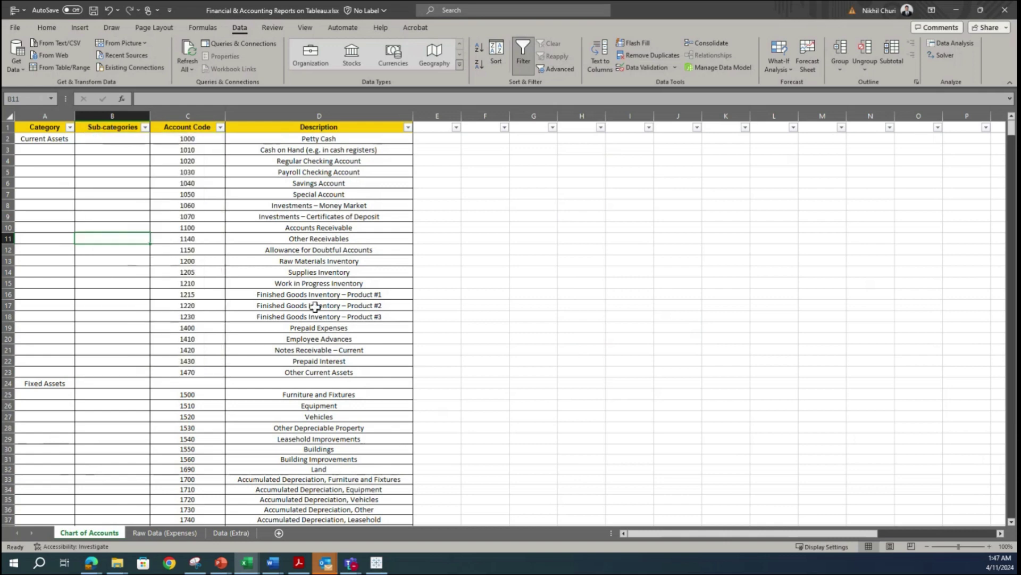
- Examine how the first Current Assets account codes, 1000 and 1010, pair with their descriptions
click(52, 161)
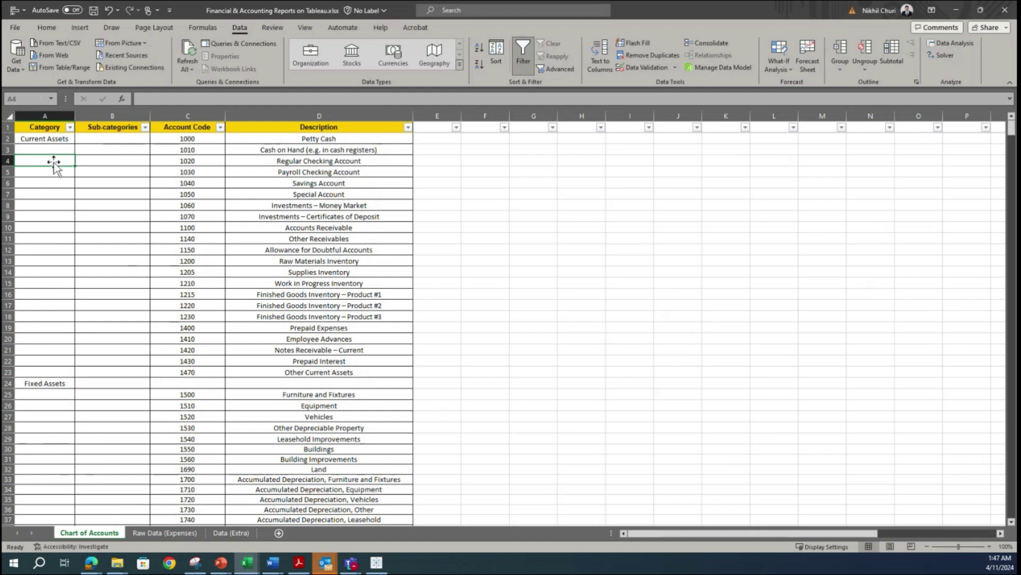
click(117, 163)
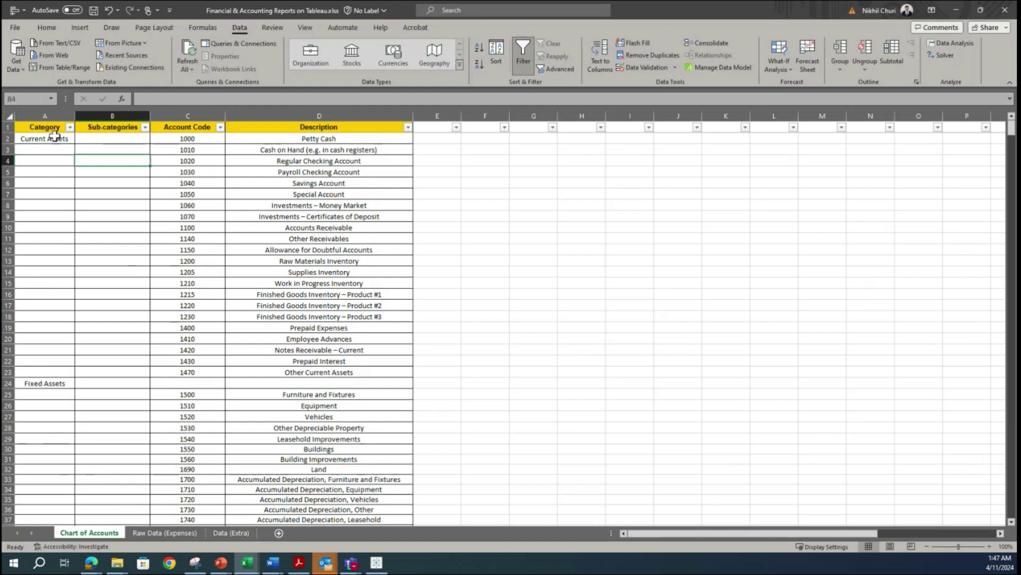
click(193, 139)
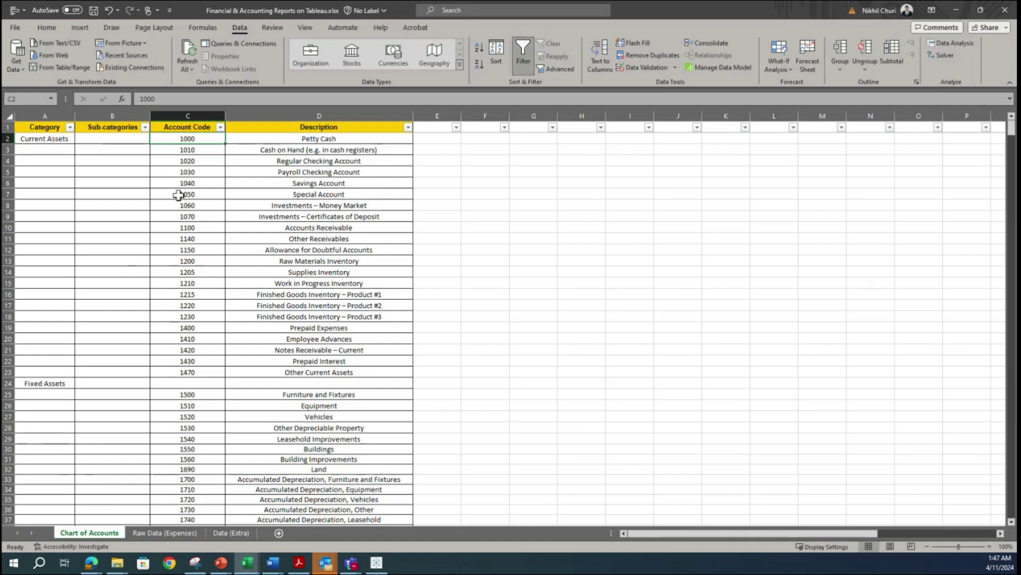
click(310, 195)
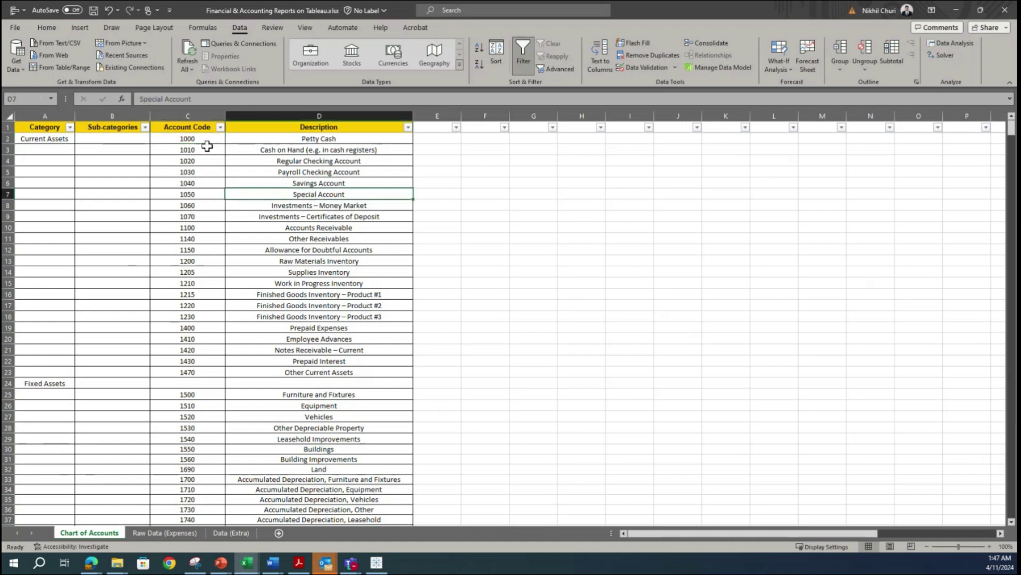
click(279, 137)
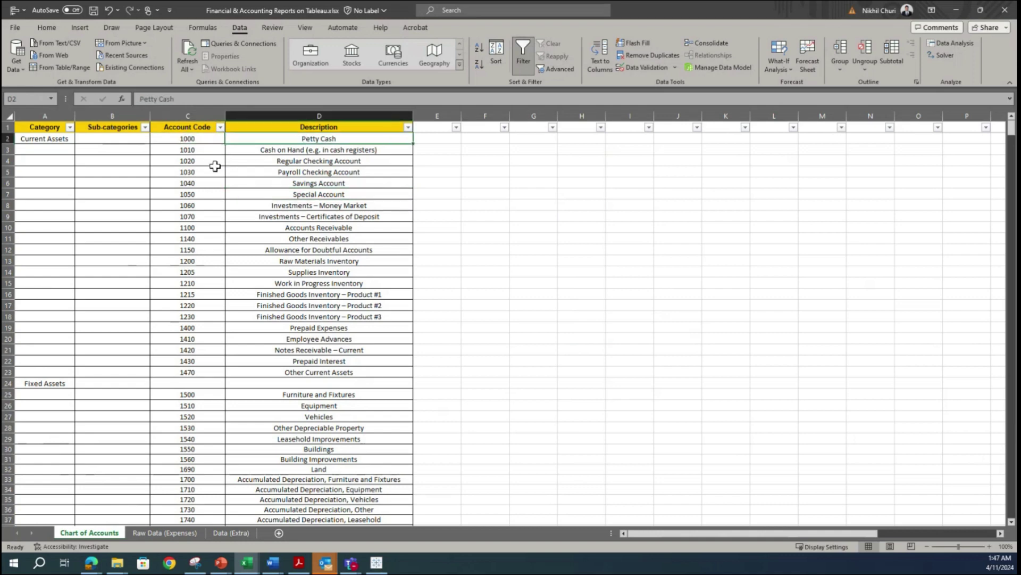
click(189, 151)
click(281, 152)
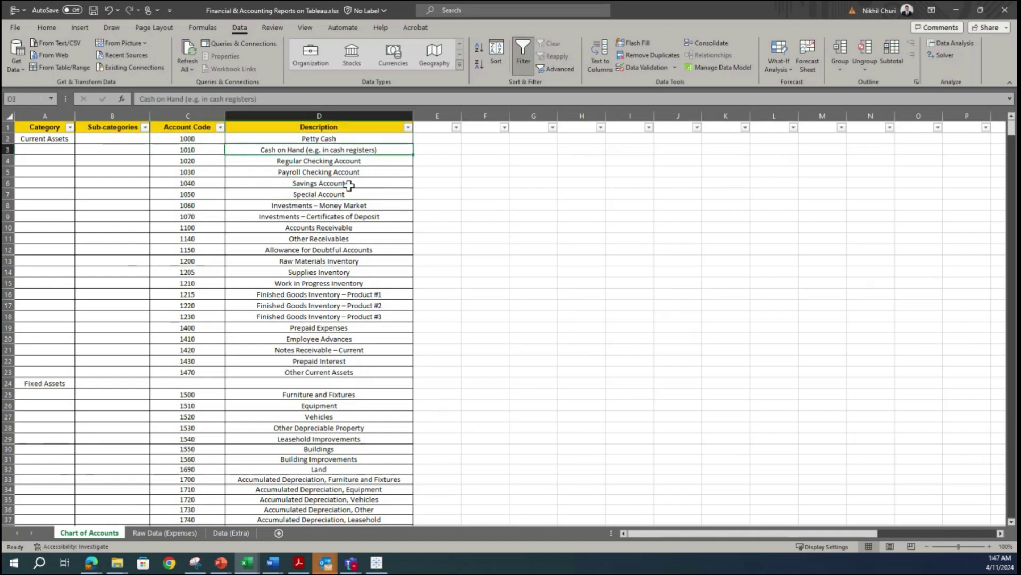
- Examine the code and description pairs further down, including 401-K Deductions Payable and Stated Capital, through to the expense accounts
scroll(229, 362, down, 10)
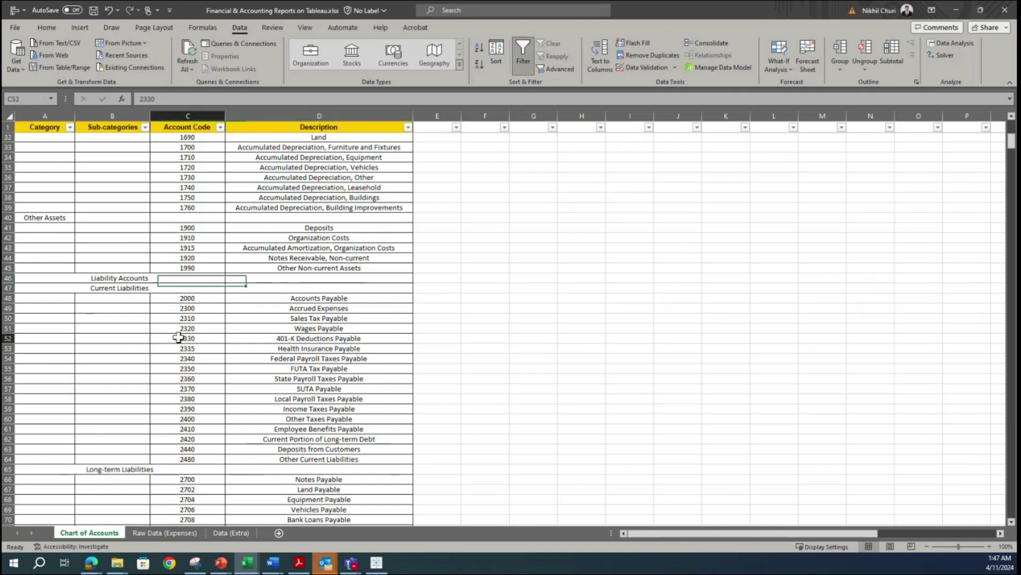
drag(188, 339, 240, 340)
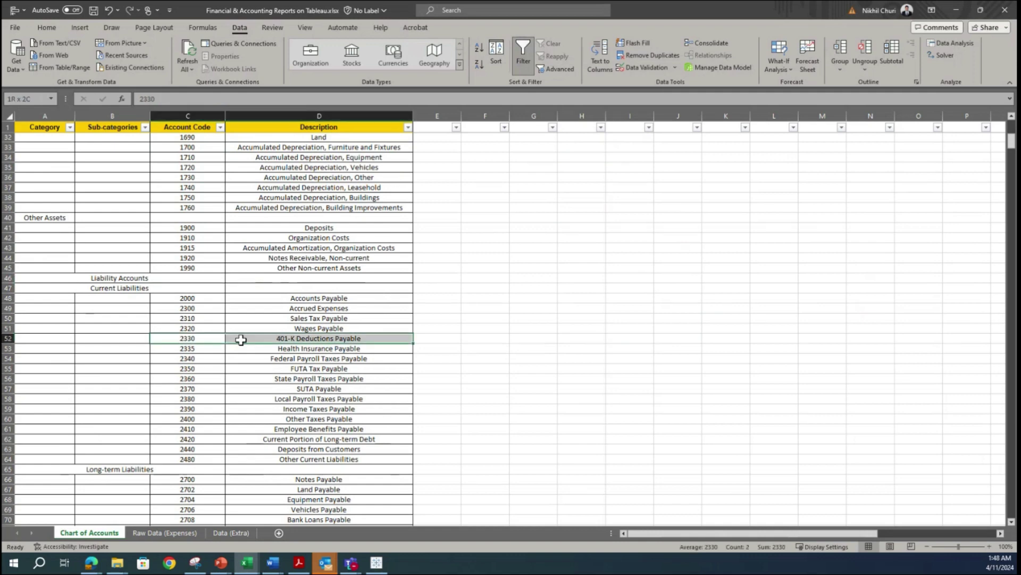
scroll(248, 349, down, 6)
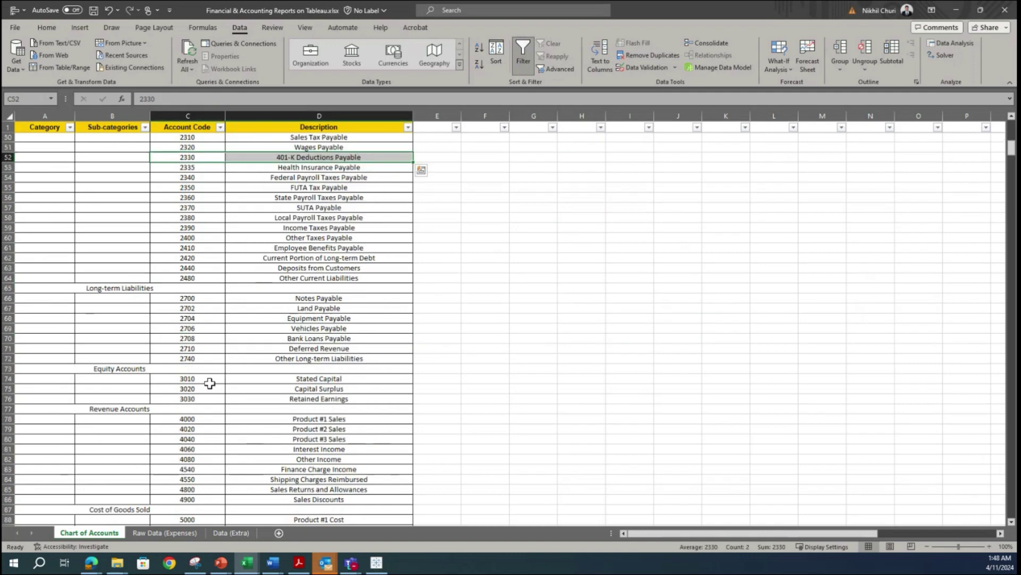
click(177, 389)
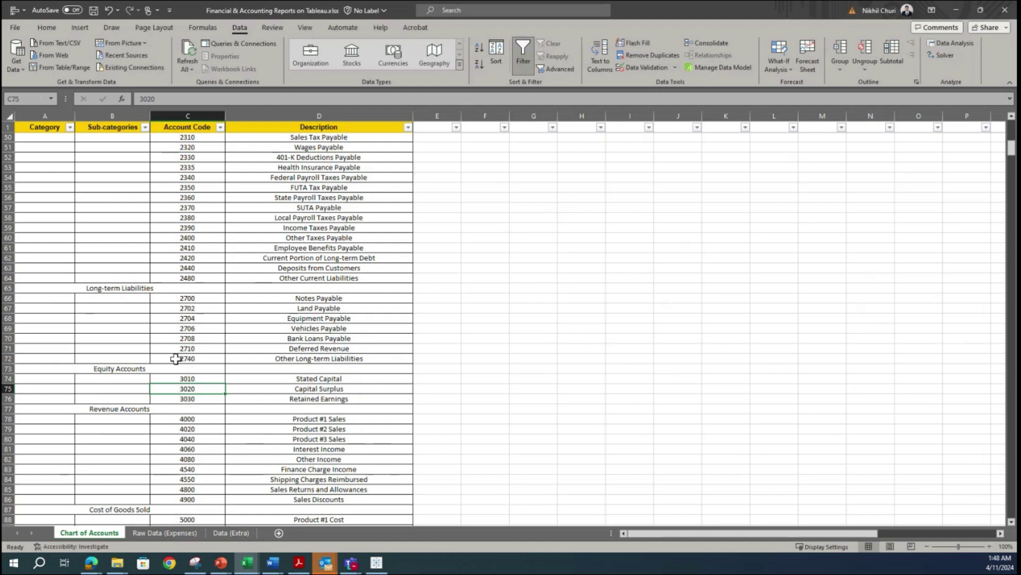
click(172, 381)
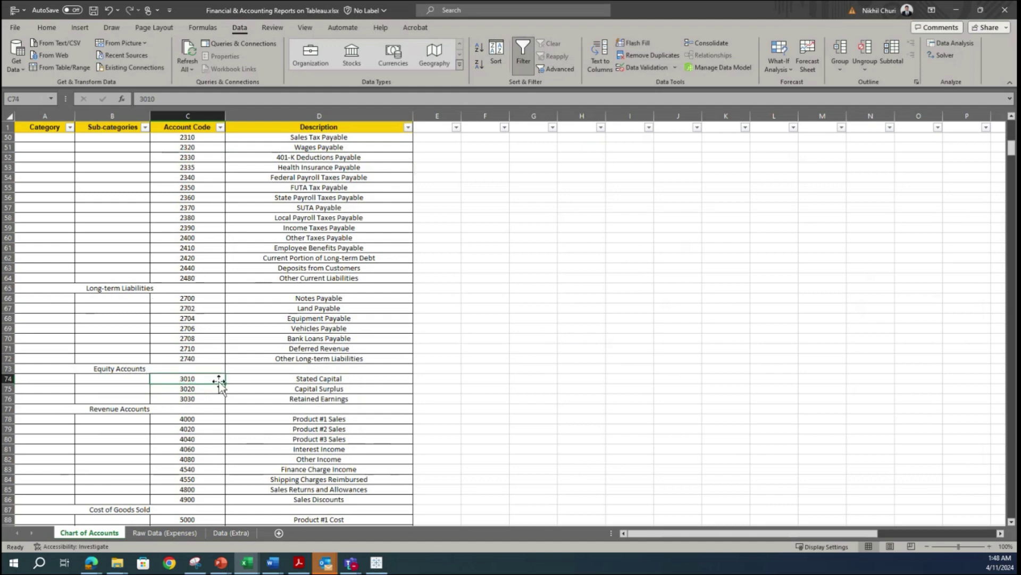
click(356, 382)
scroll(346, 383, down, 20)
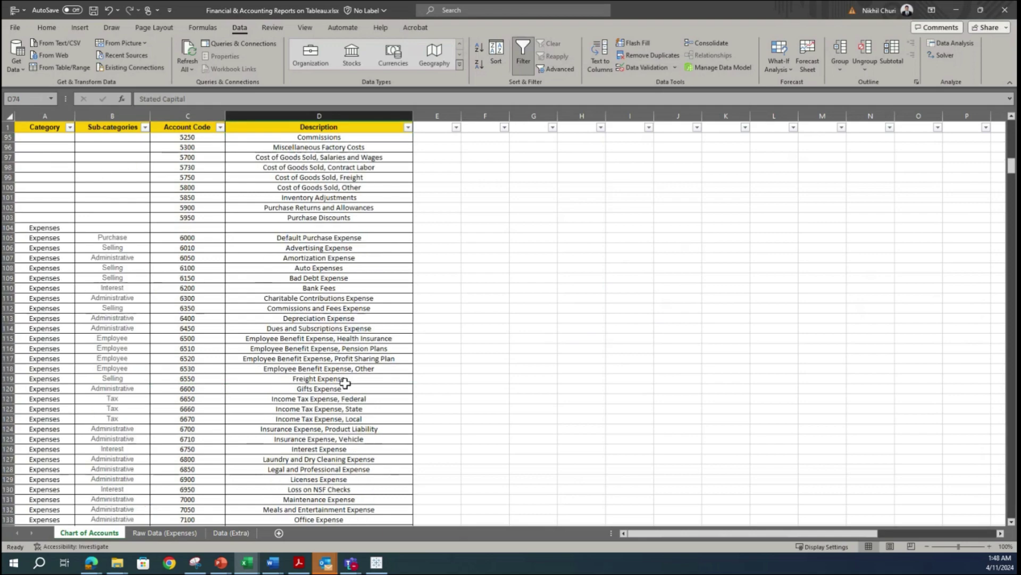
scroll(344, 372, up, 11)
scroll(343, 372, up, 20)
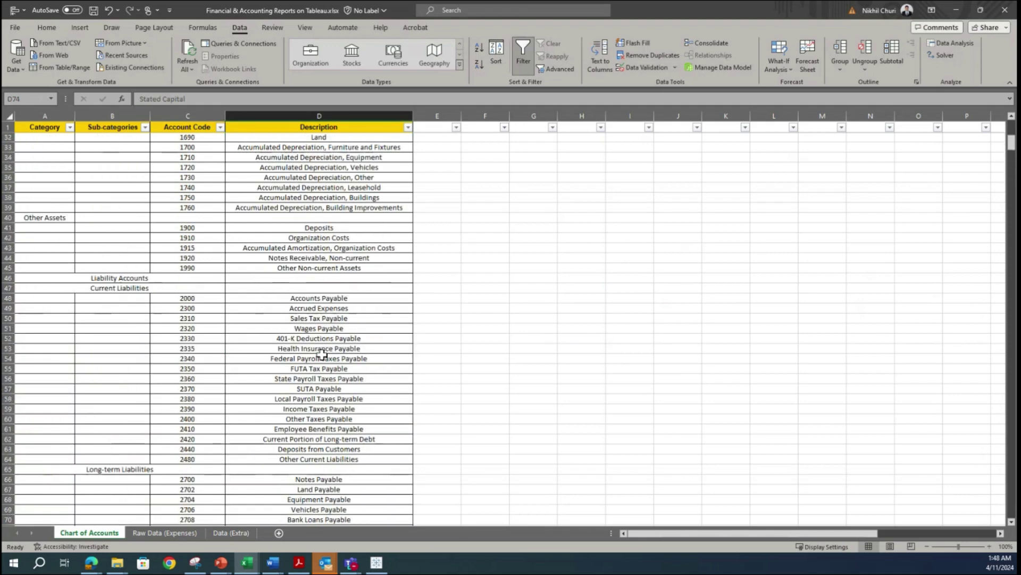
- Select the Category, Sub-categories and Account Code data from row 2 through row 149 and look back over the selected rows
click(62, 139)
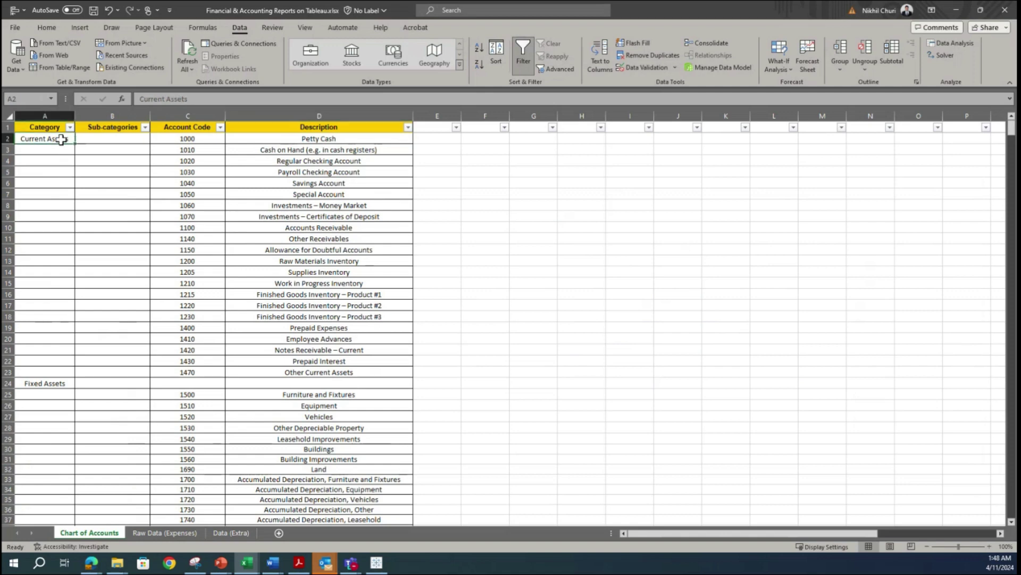
key(ctrl+shift+Down)
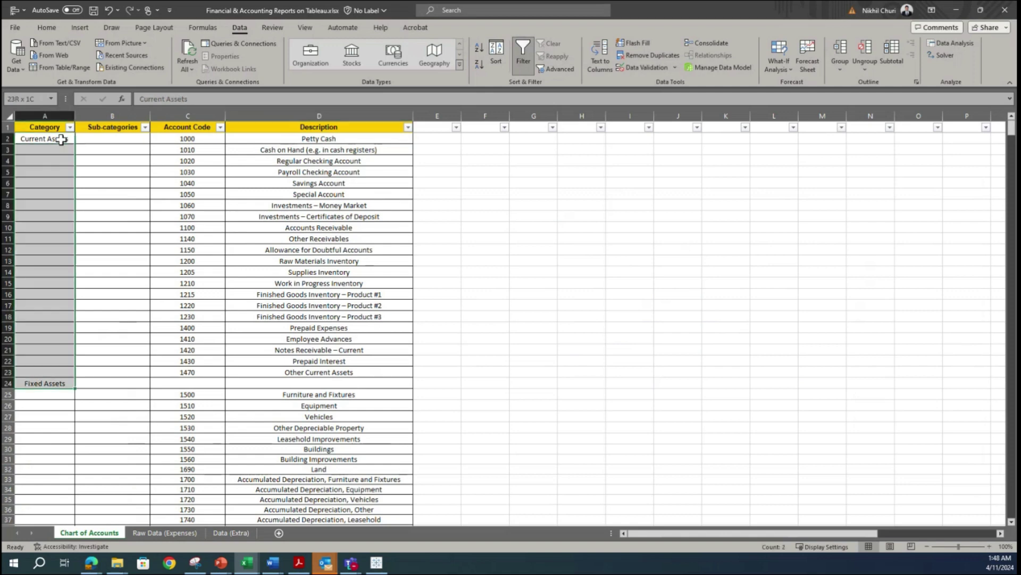
key(shift+Down)
key(shift+Down)
key(shift+Down)
key(shift+Down)
key(shift+Down)
key(shift+Down)
key(shift+Down)
key(shift+Down)
key(shift+Down)
key(shift+Down)
key(shift+Down)
key(shift+Down)
key(shift+Down)
key(shift+Down)
key(shift+Down)
key(shift+Down)
key(shift+Down)
key(shift+Down)
key(shift+Down)
key(shift+Down)
key(shift+Right)
key(shift+Right)
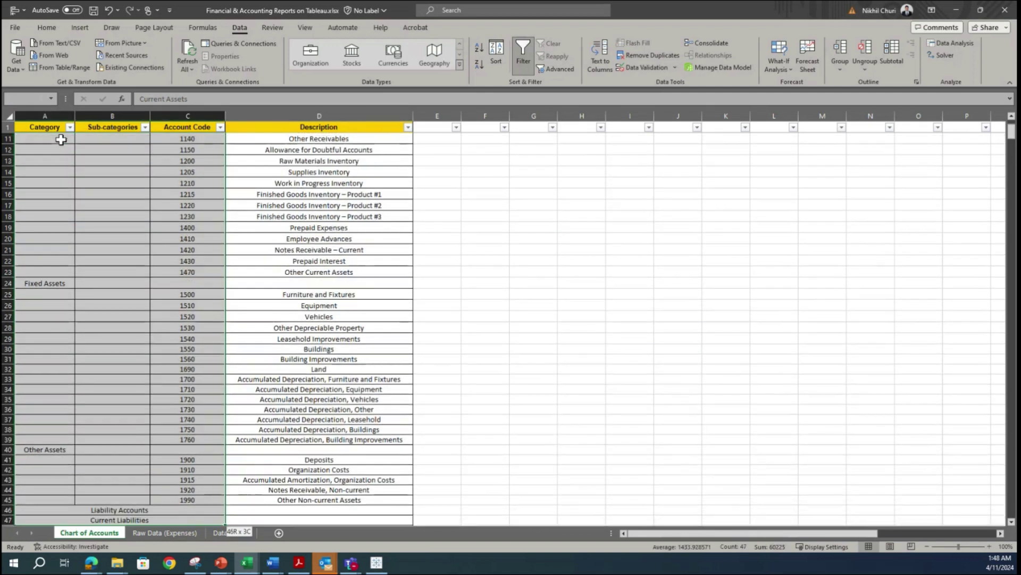
key(shift+Down)
key(shift+Down)
key(shift+Down)
key(shift+Down)
key(shift+Down)
key(shift+Down)
key(shift+Down)
key(shift+Down)
key(shift+Down)
key(shift+Down)
key(shift+Down)
key(shift+Down)
key(shift+Down)
key(shift+Down)
key(shift+Down)
key(shift+Down)
key(shift+Down)
key(shift+Down)
key(shift+Down)
key(shift+Down)
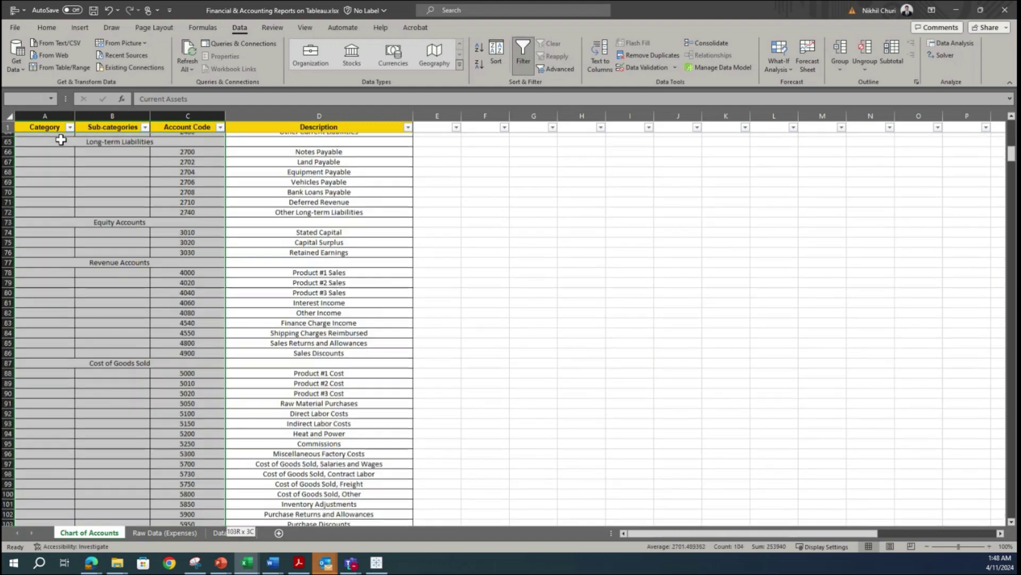
key(ctrl+shift+Down)
key(ctrl+shift+Up)
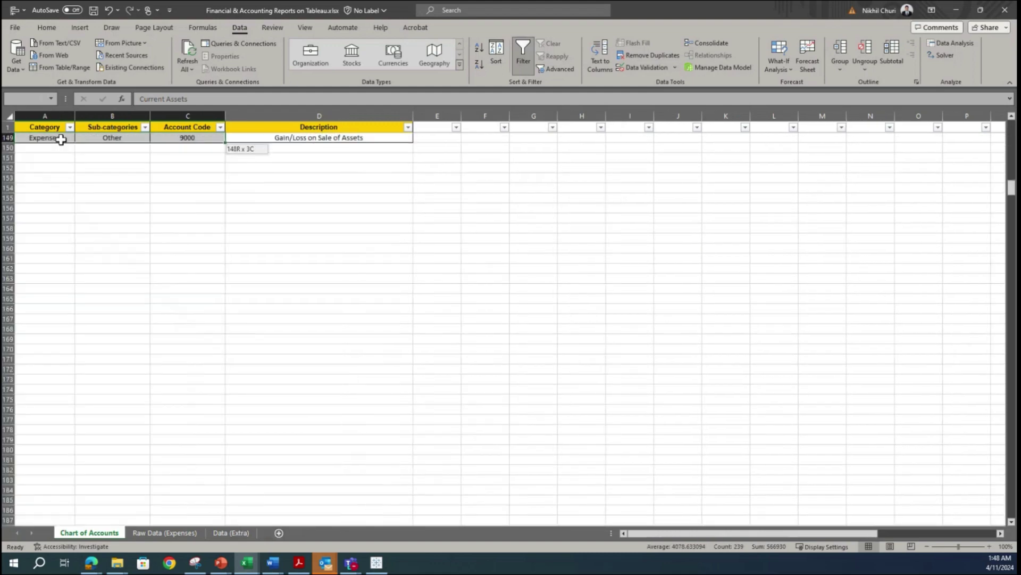
scroll(59, 134, up, 3)
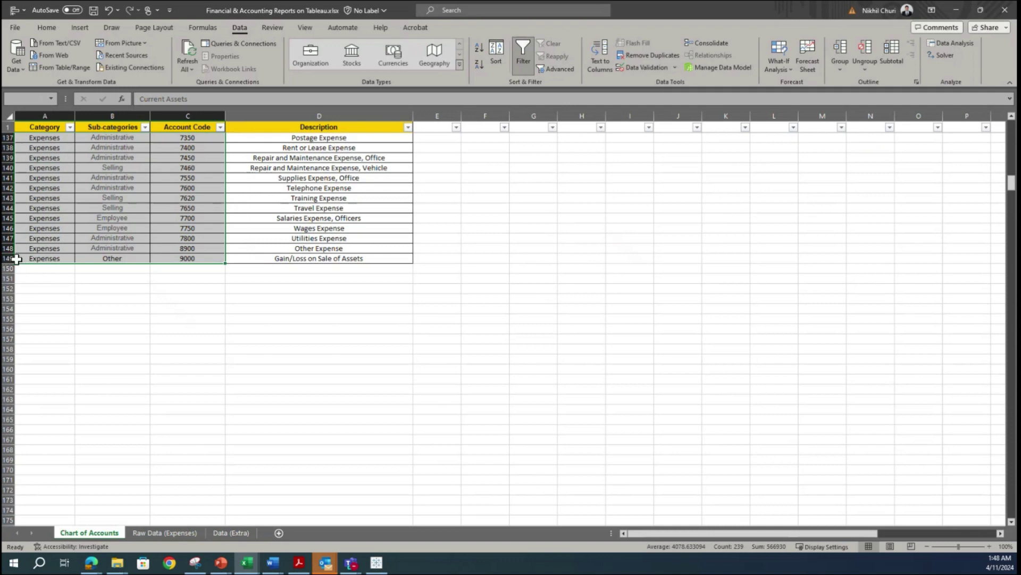
scroll(154, 273, up, 8)
scroll(154, 273, up, 20)
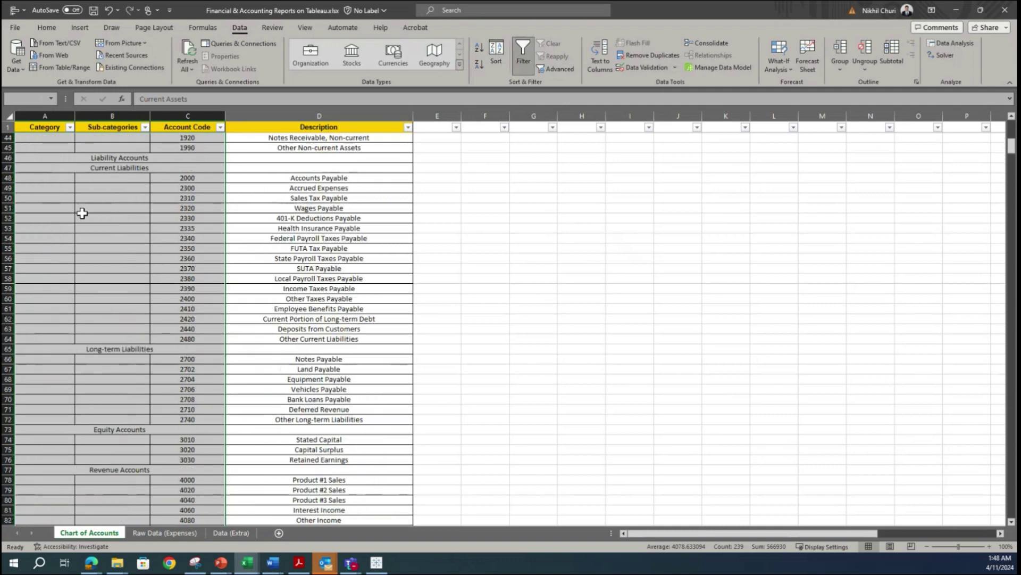
scroll(82, 213, up, 14)
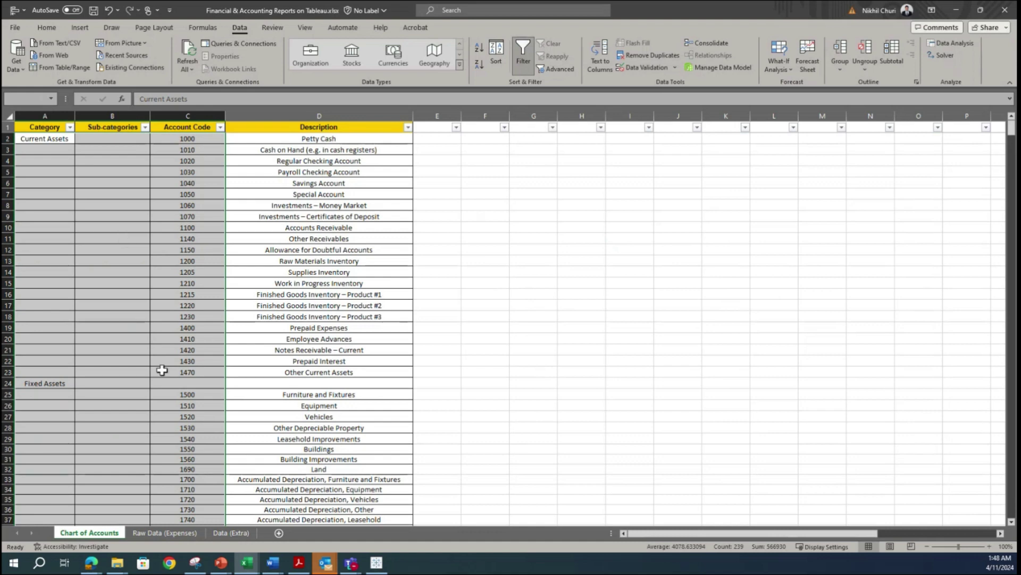
- Review the Chart of Accounts columns in order: Category, Sub-categories, Account Code and Description
click(323, 339)
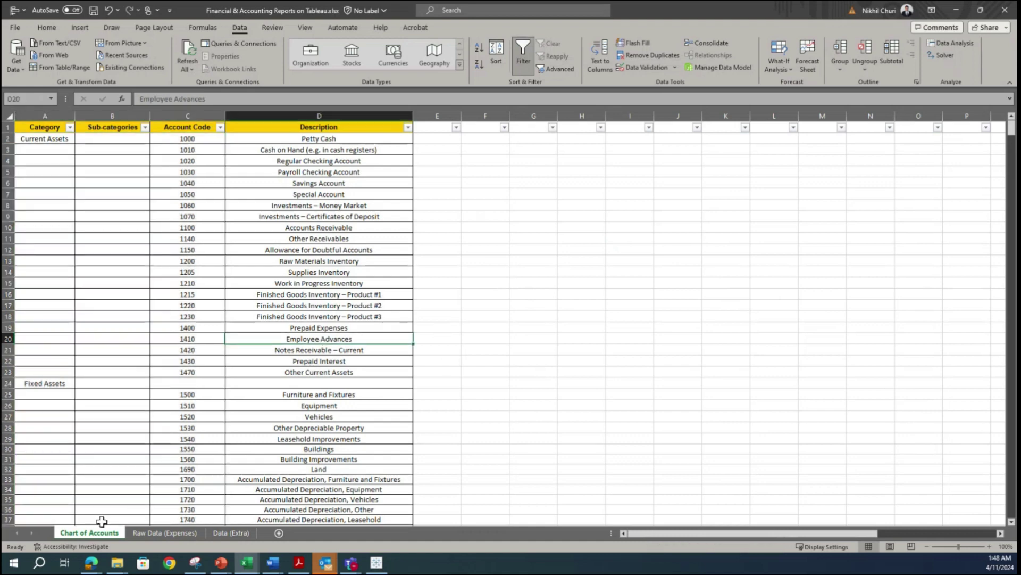
click(46, 127)
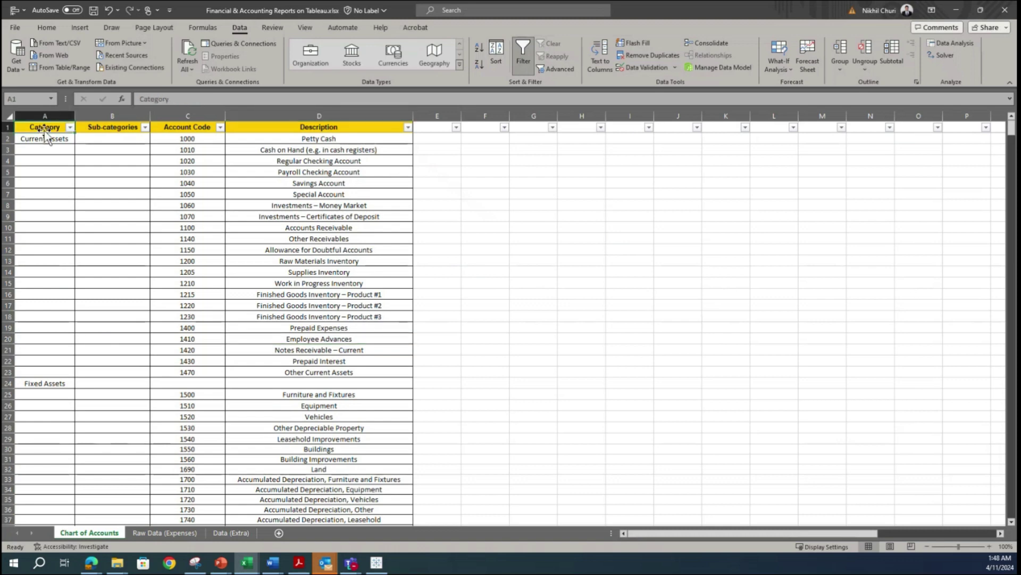
click(97, 127)
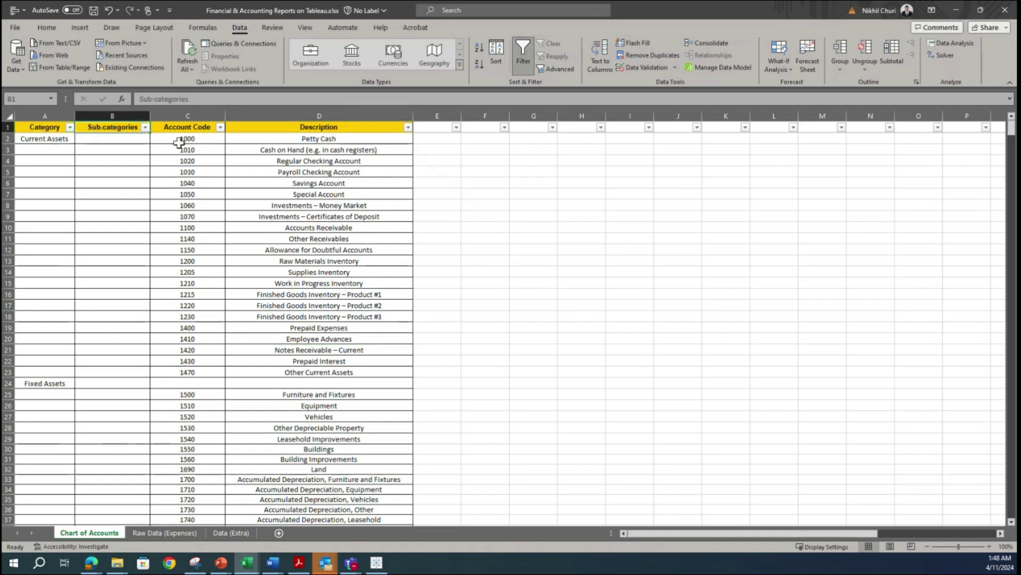
click(192, 133)
click(301, 129)
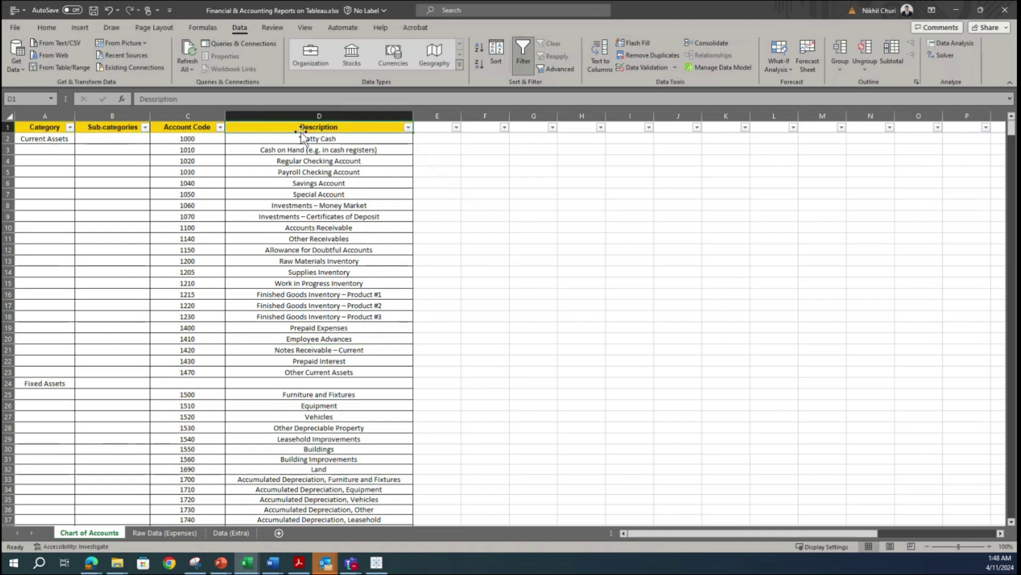
click(294, 293)
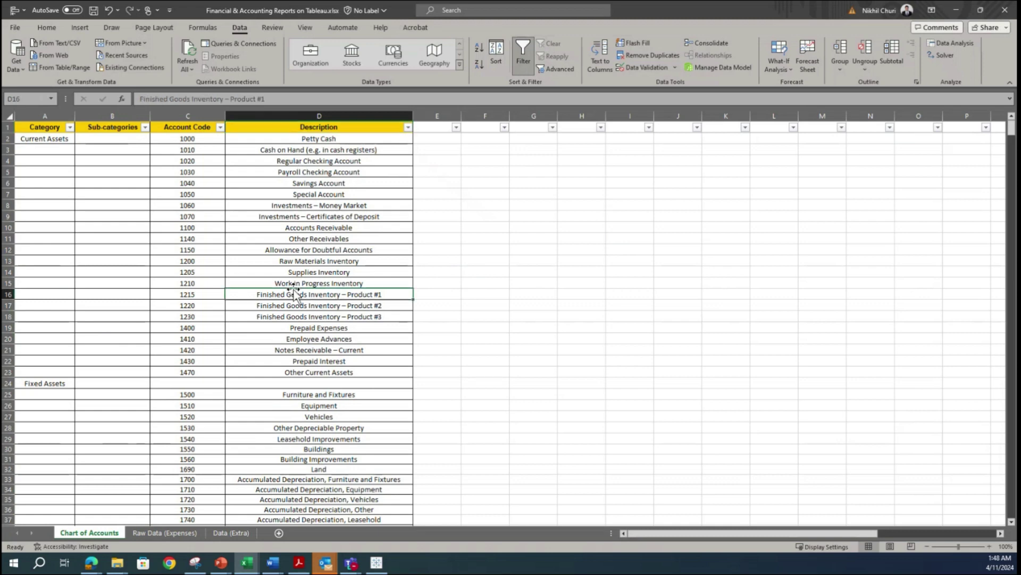
- Remove the filters from the header row of the Chart of Accounts sheet
click(6, 128)
click(523, 54)
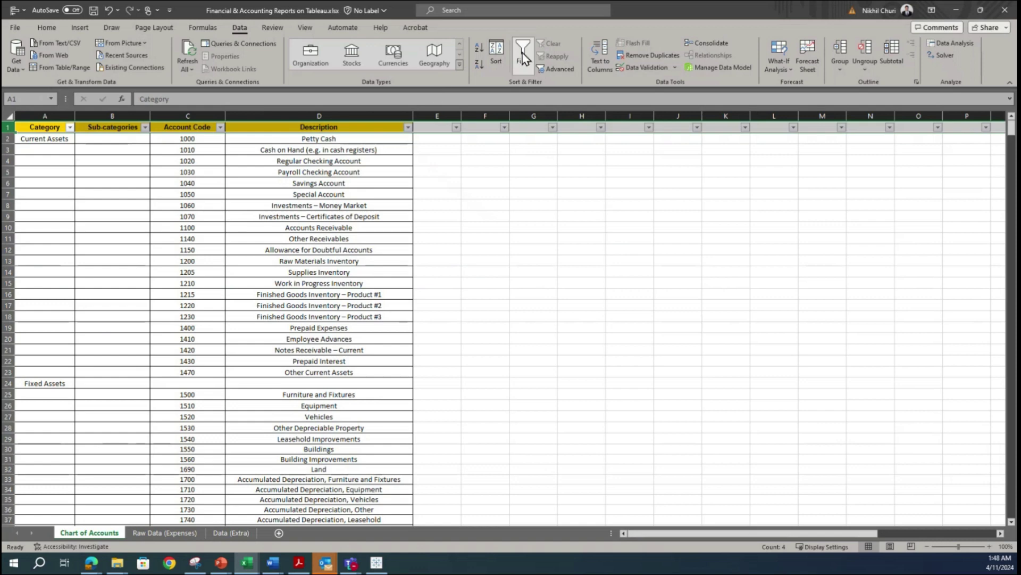
click(398, 237)
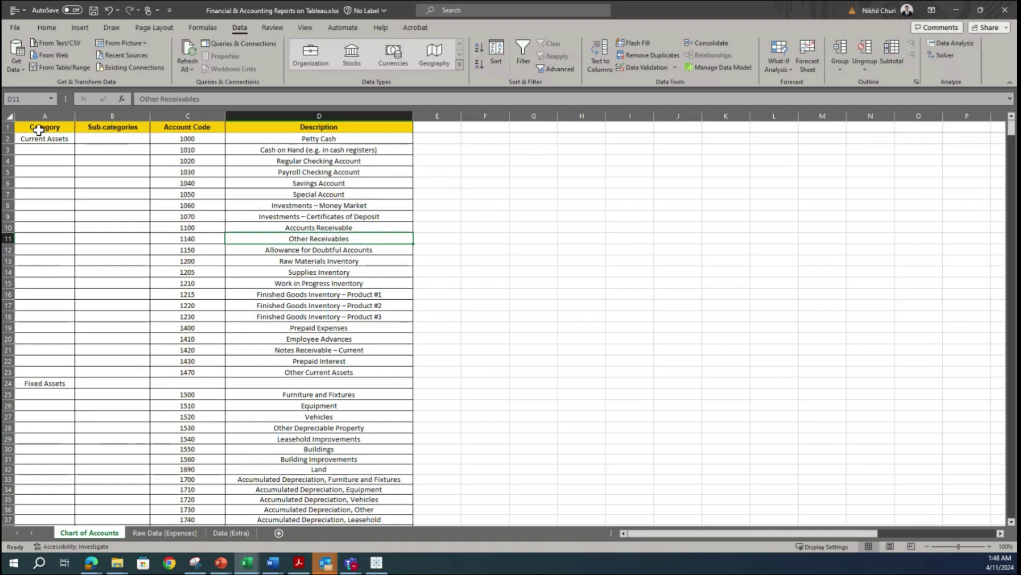
- Select the Category through Description headers and look over the asset and liability accounts listed beneath them
drag(38, 129, 314, 132)
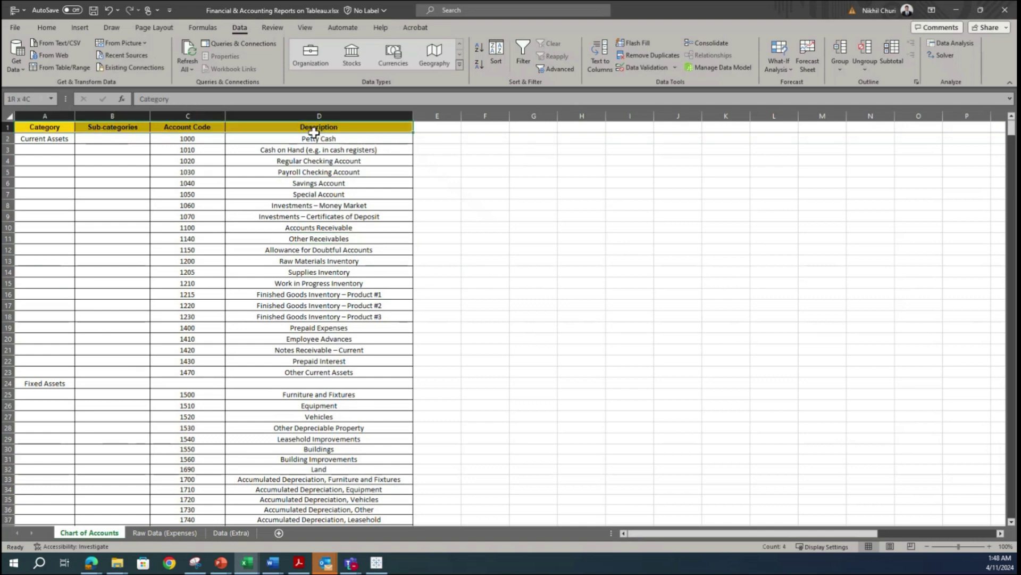
scroll(62, 171, down, 5)
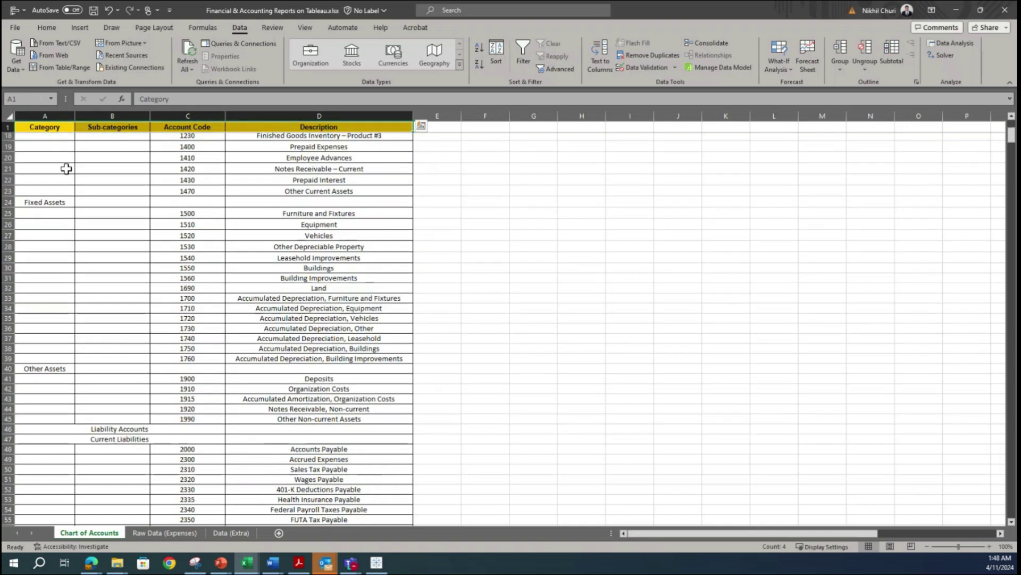
scroll(60, 215, up, 5)
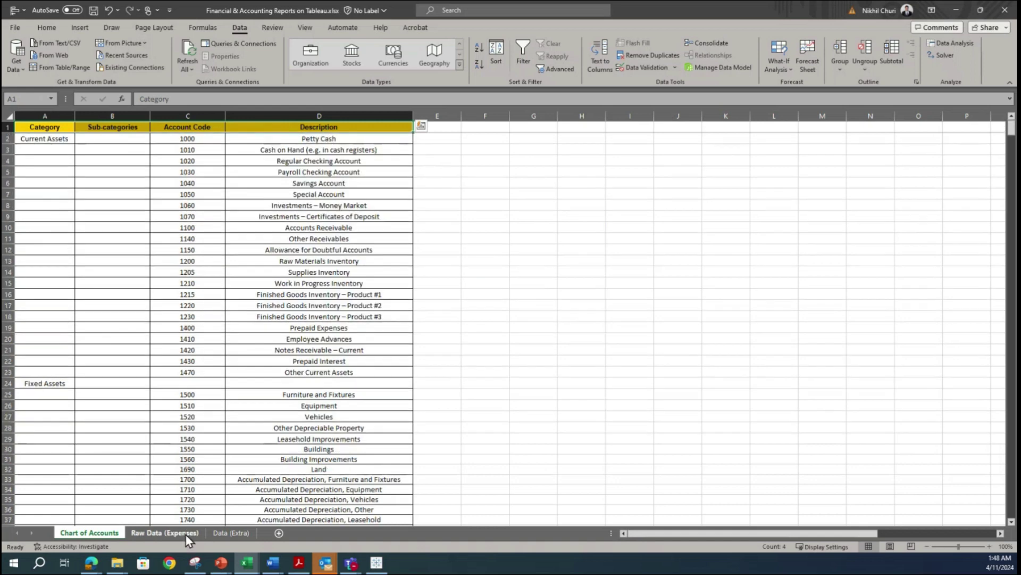
- Open the Raw Data (Expenses) sheet and examine the first record's date, account code, notes and amount
click(161, 531)
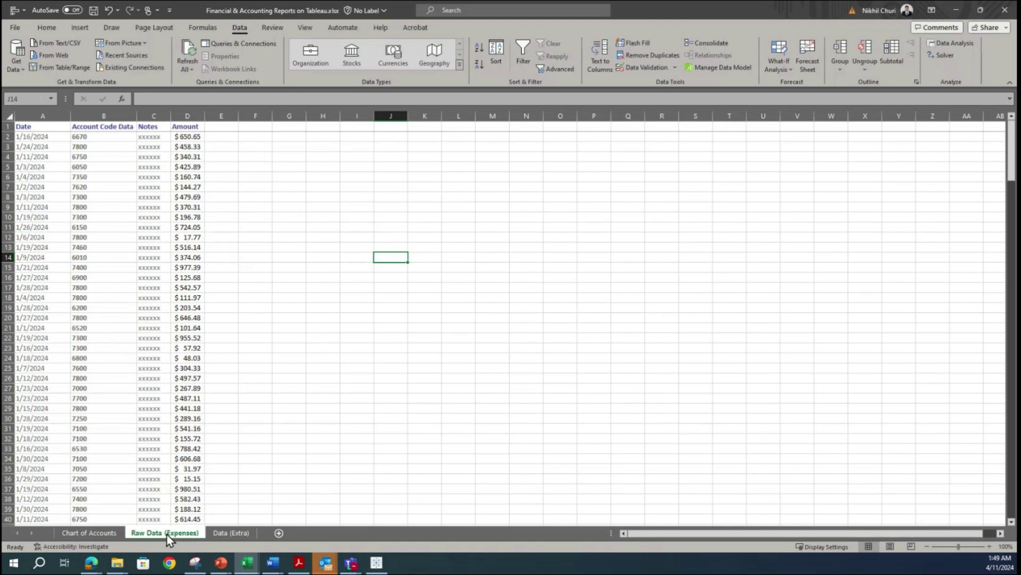
click(93, 217)
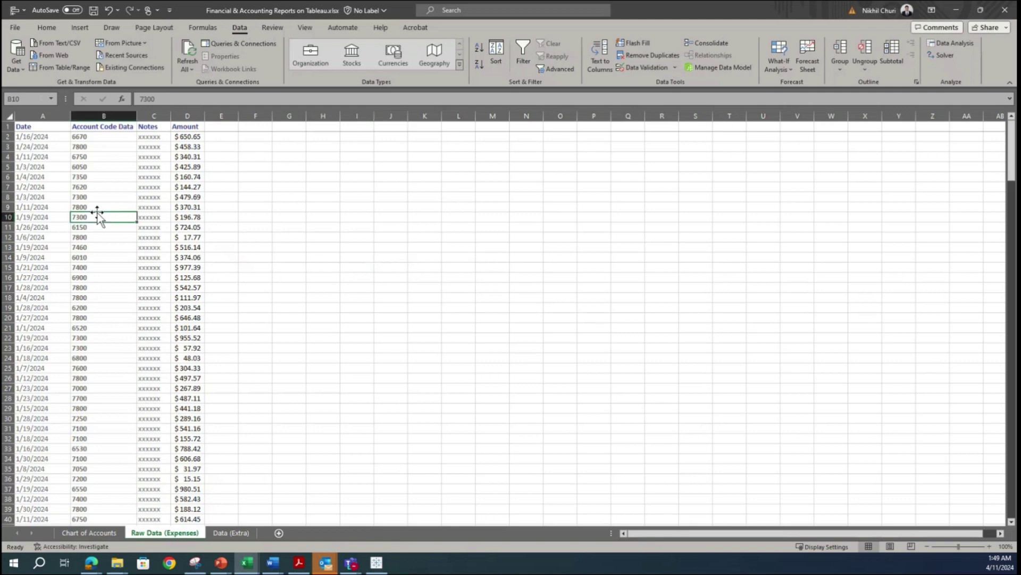
drag(86, 135, 96, 207)
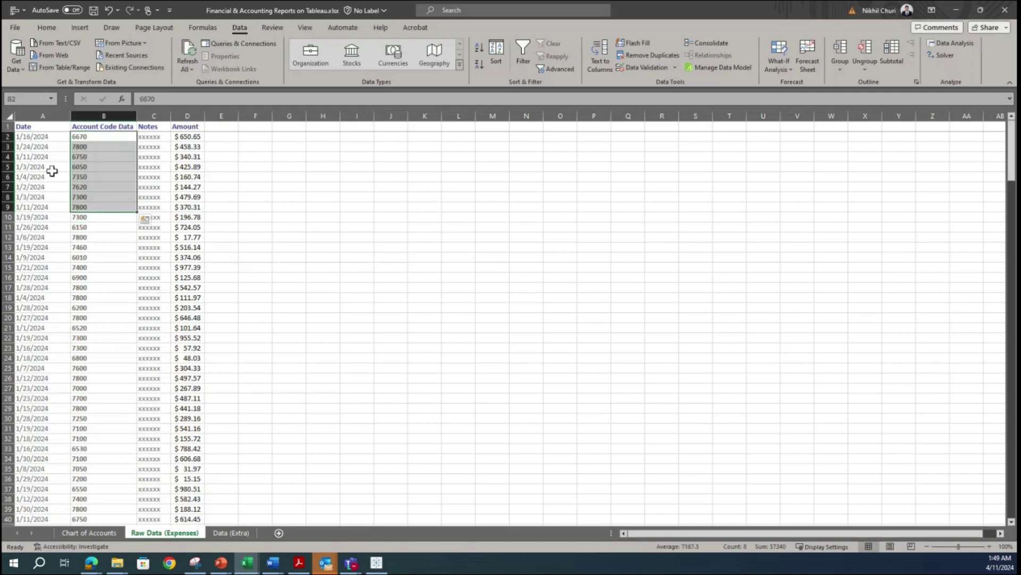
click(37, 136)
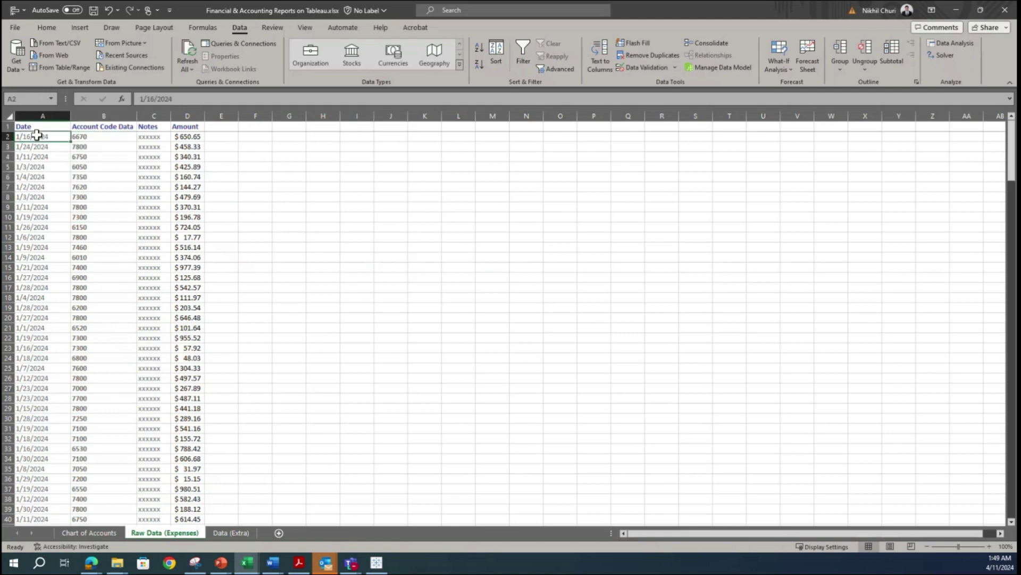
click(93, 135)
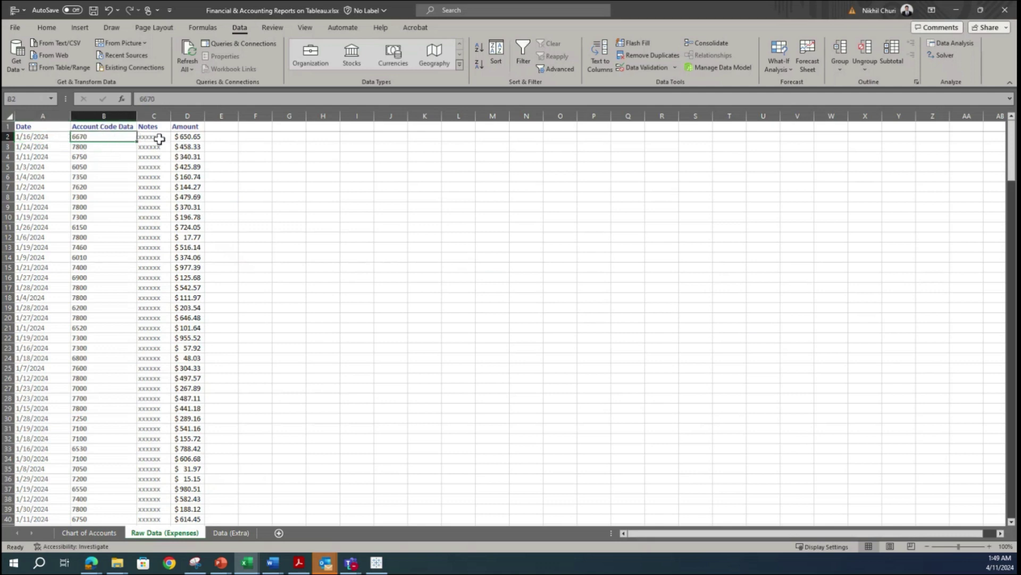
click(157, 137)
scroll(157, 331, down, 15)
scroll(157, 330, up, 15)
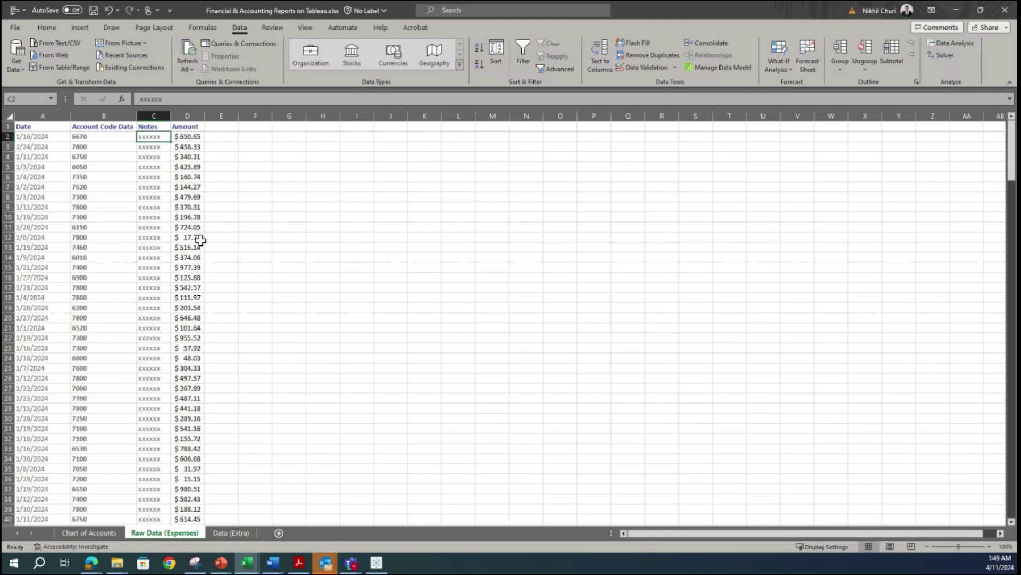
click(202, 135)
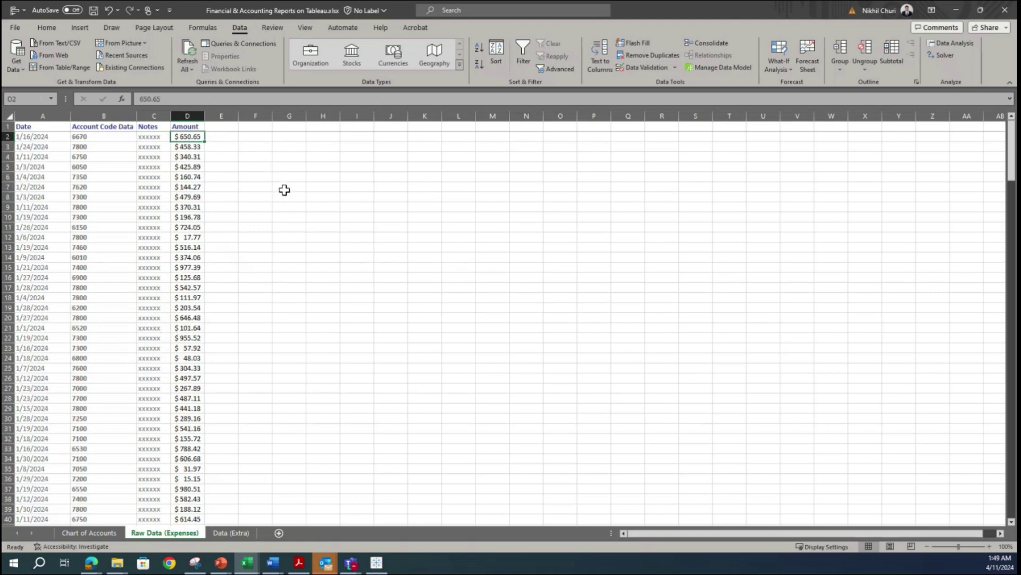
- Trace the first expense's account code 6670 to its row among the expense accounts in the Chart of Accounts
click(105, 138)
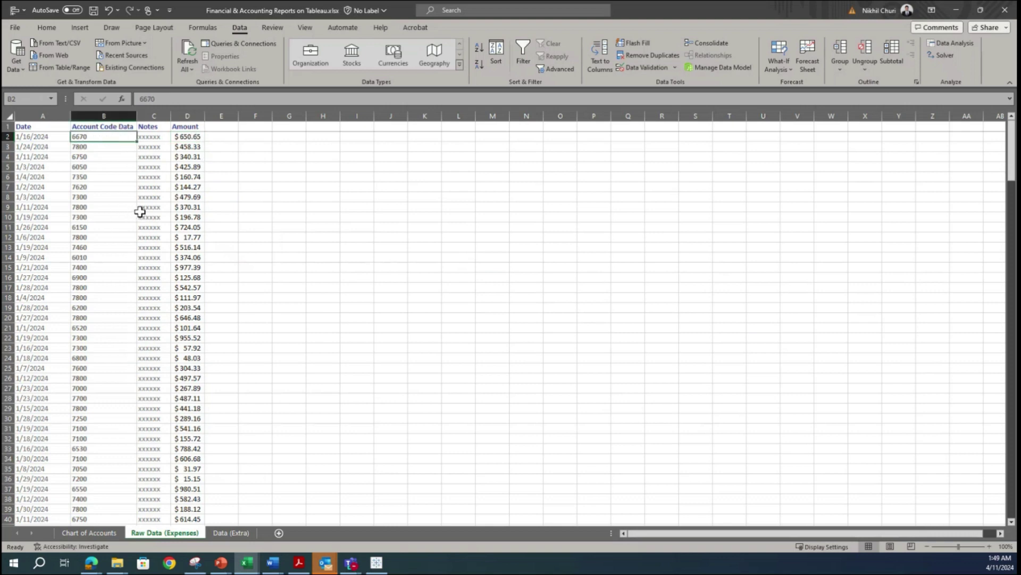
click(201, 137)
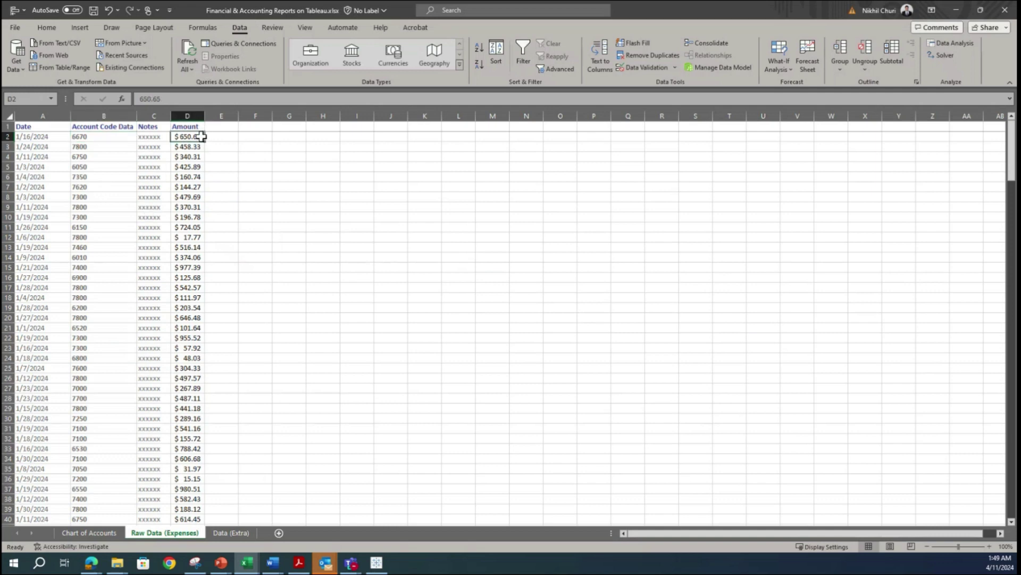
click(92, 138)
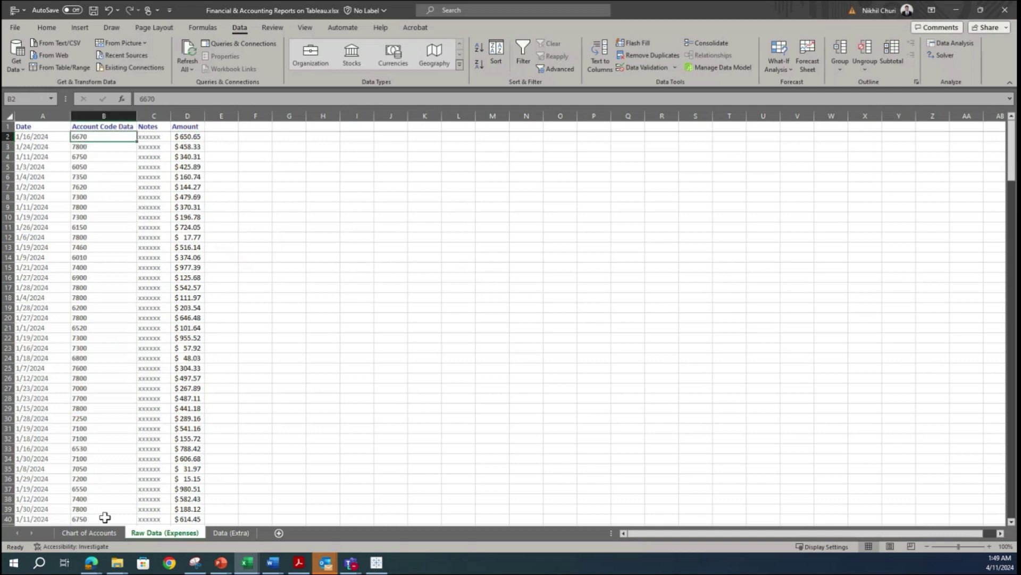
click(96, 532)
scroll(215, 429, down, 5)
scroll(215, 429, down, 20)
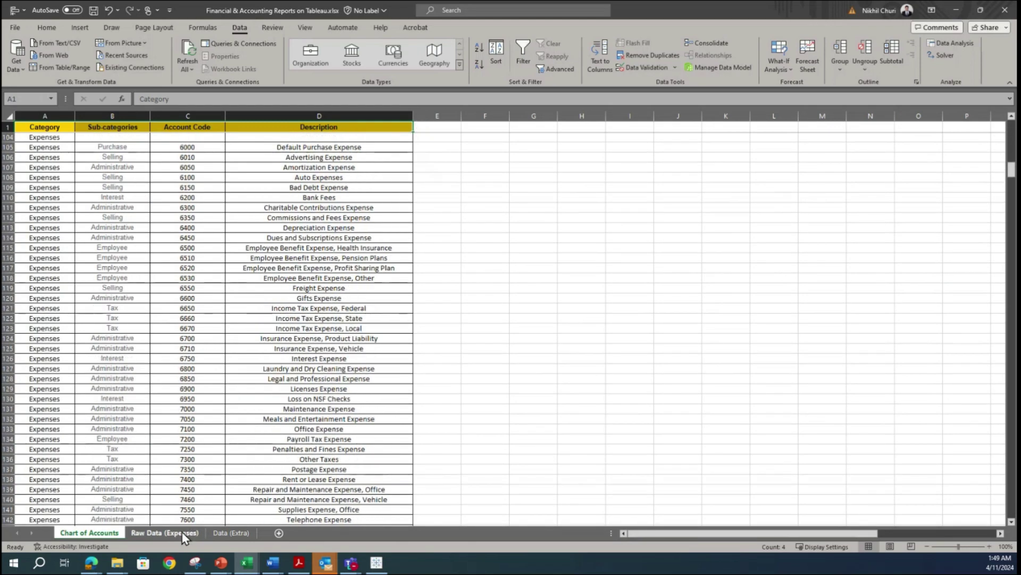
click(165, 532)
click(84, 535)
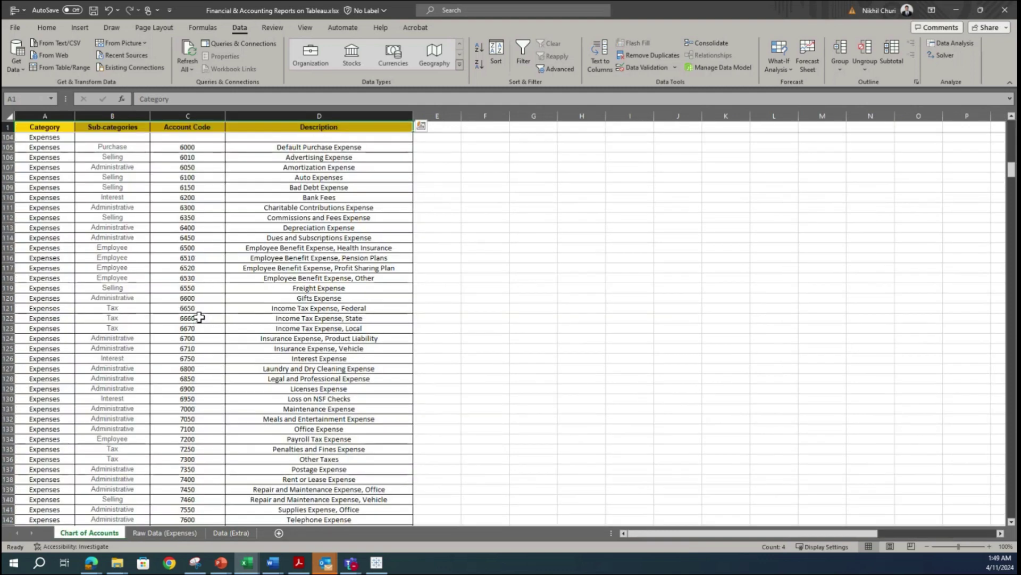
click(7, 328)
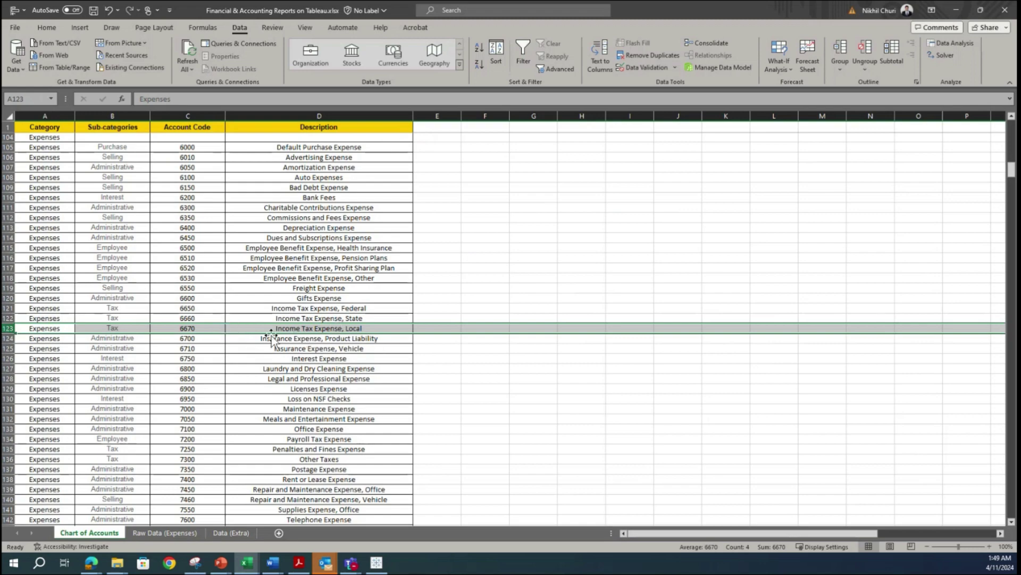
- Return to Raw Data (Expenses) and look through the amounts, dates and account codes of the expense records
click(189, 533)
drag(187, 141, 194, 278)
click(24, 258)
drag(24, 258, 36, 298)
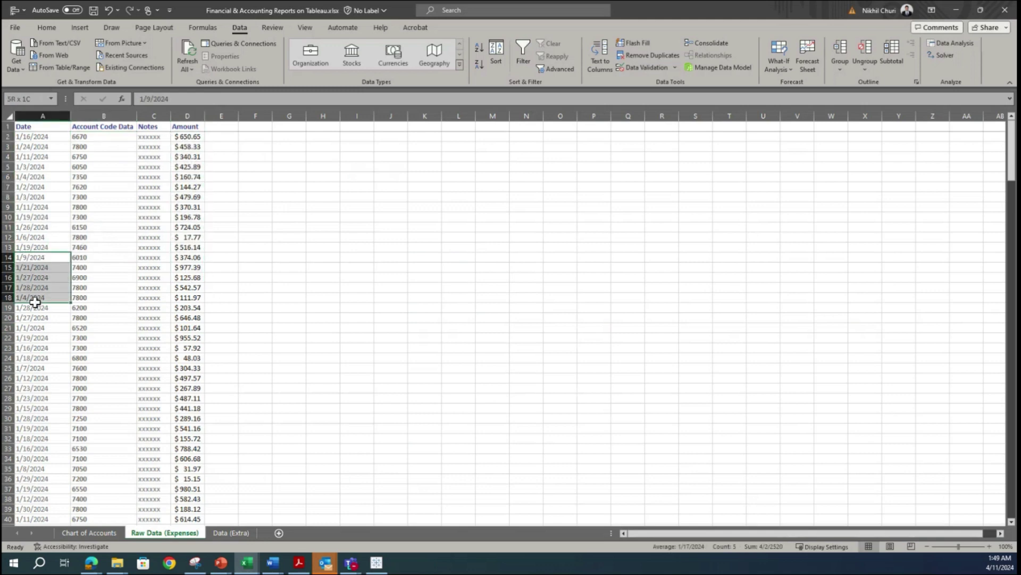
click(92, 255)
drag(91, 255, 112, 276)
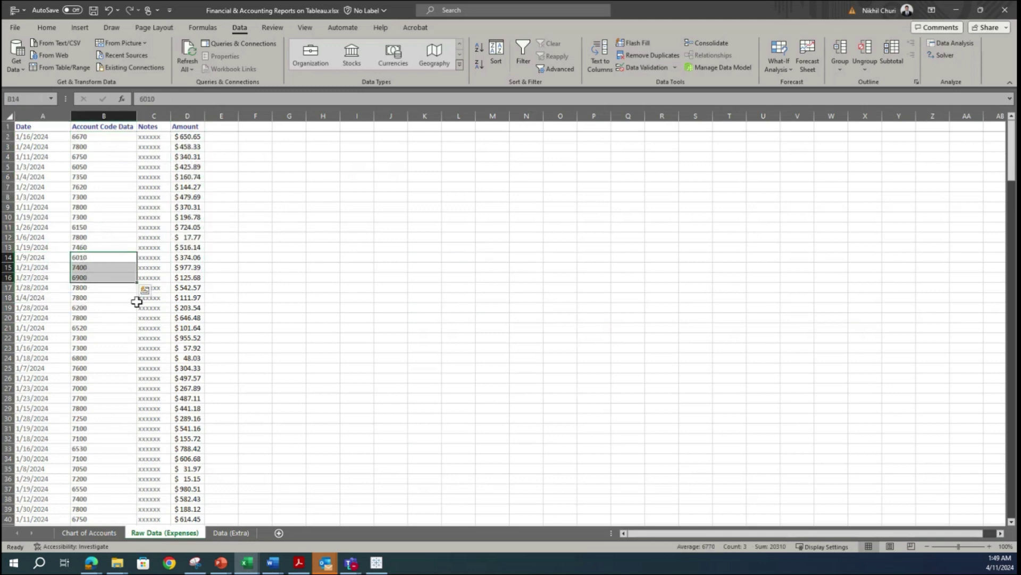
click(110, 197)
scroll(110, 223, down, 20)
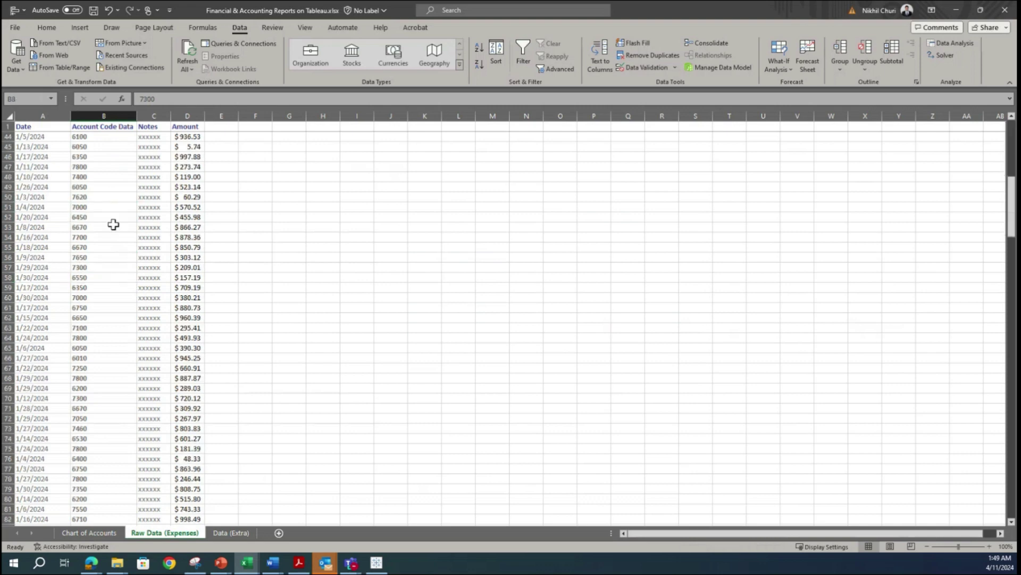
scroll(108, 223, up, 20)
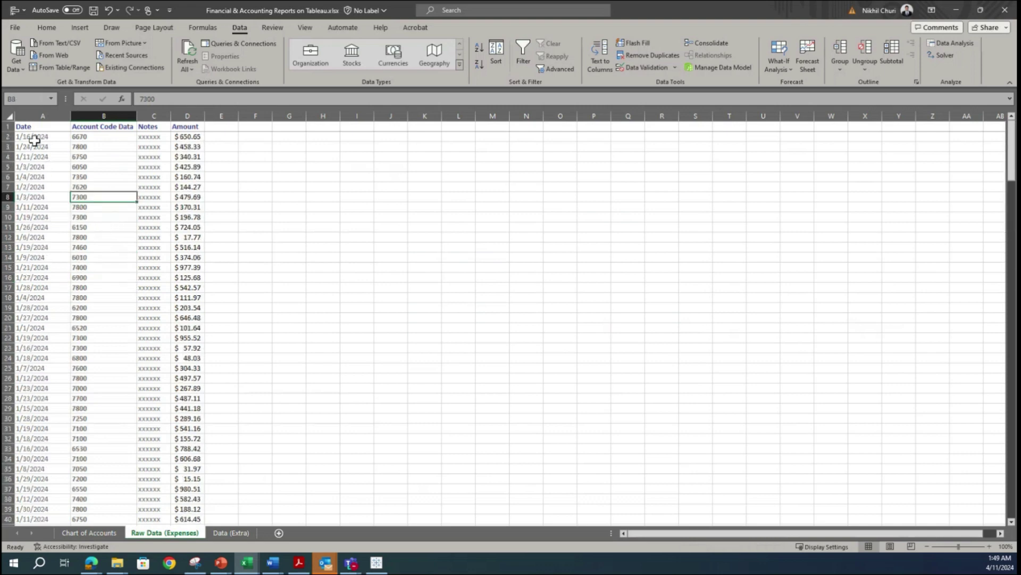
- Review the four raw data headers, then select all dates from row 2 through row 257 and look back over them
drag(29, 126, 196, 129)
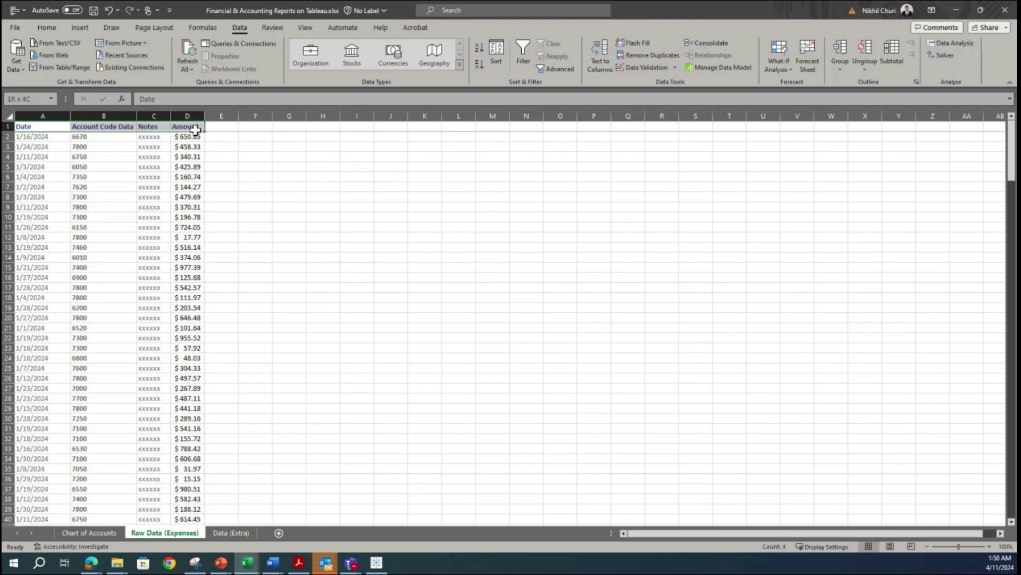
click(48, 176)
click(58, 136)
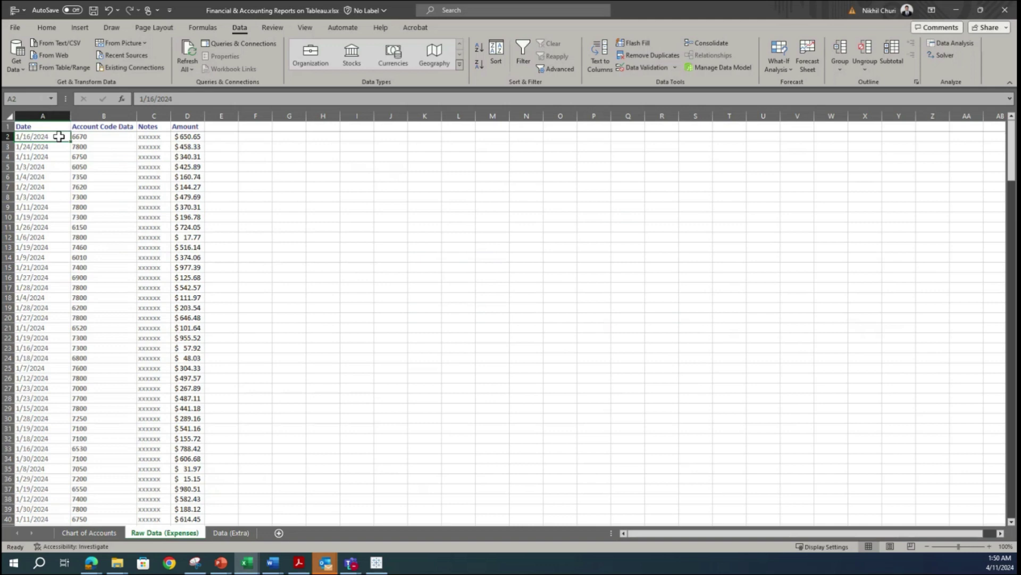
key(ctrl+shift+Down)
scroll(27, 210, down, 3)
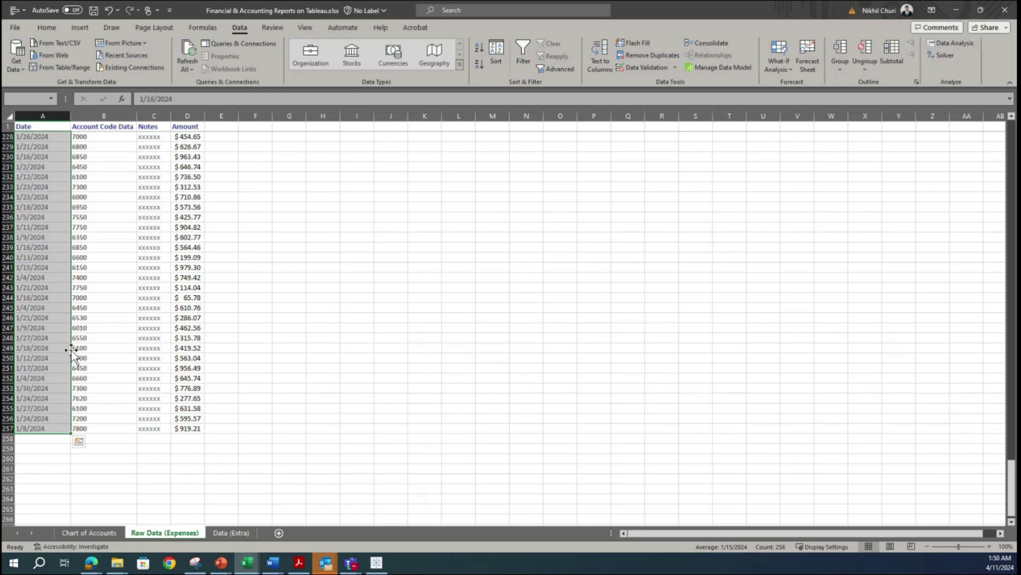
scroll(70, 350, up, 20)
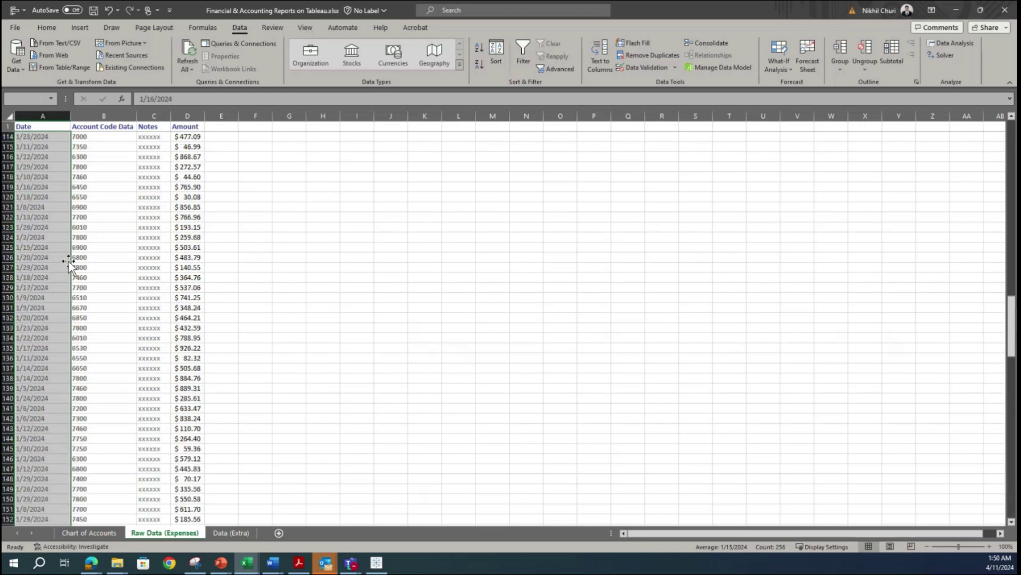
scroll(67, 260, up, 20)
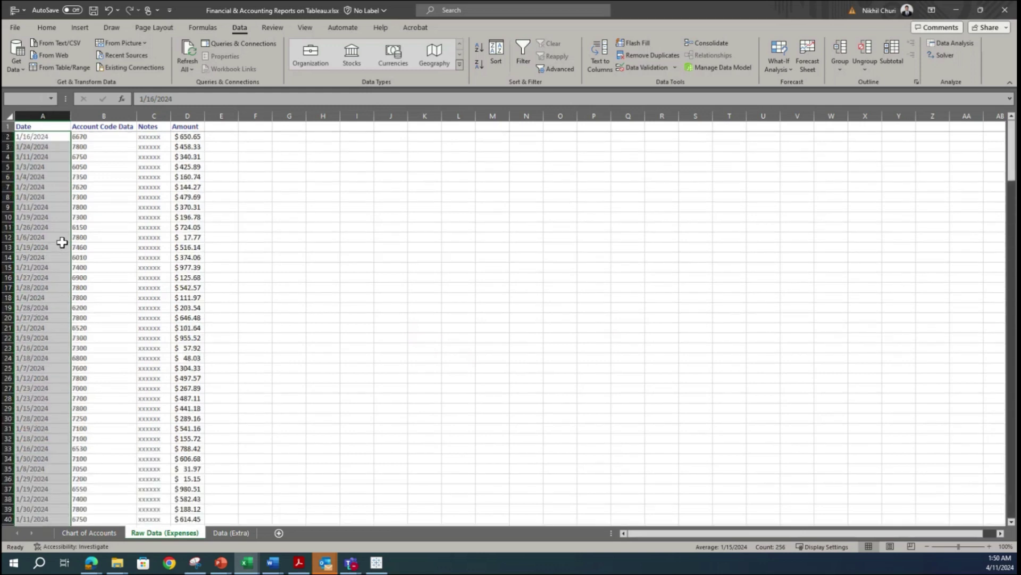
click(59, 237)
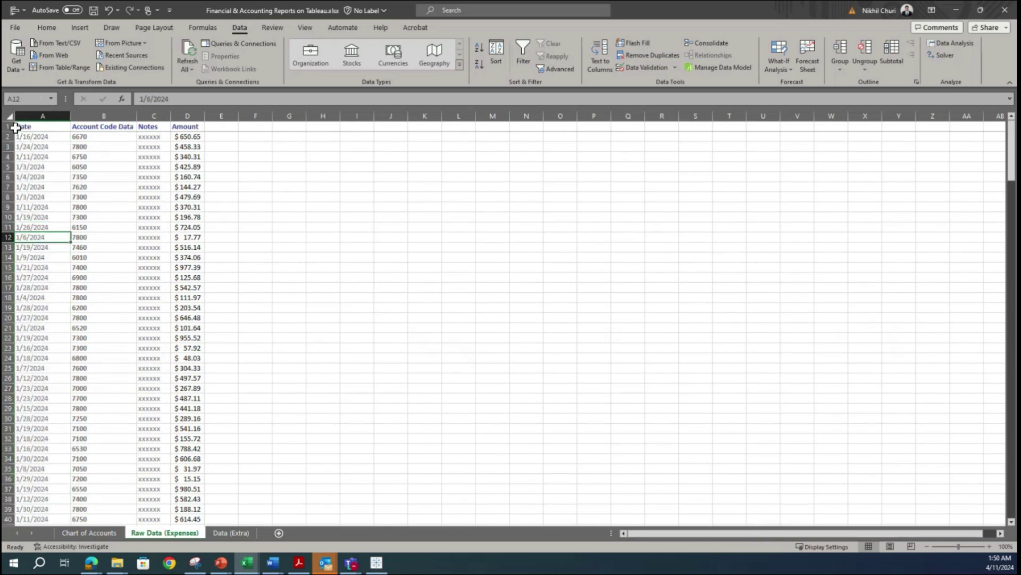
- Add filters to the header row of the Raw Data (Expenses) sheet
click(13, 127)
click(523, 53)
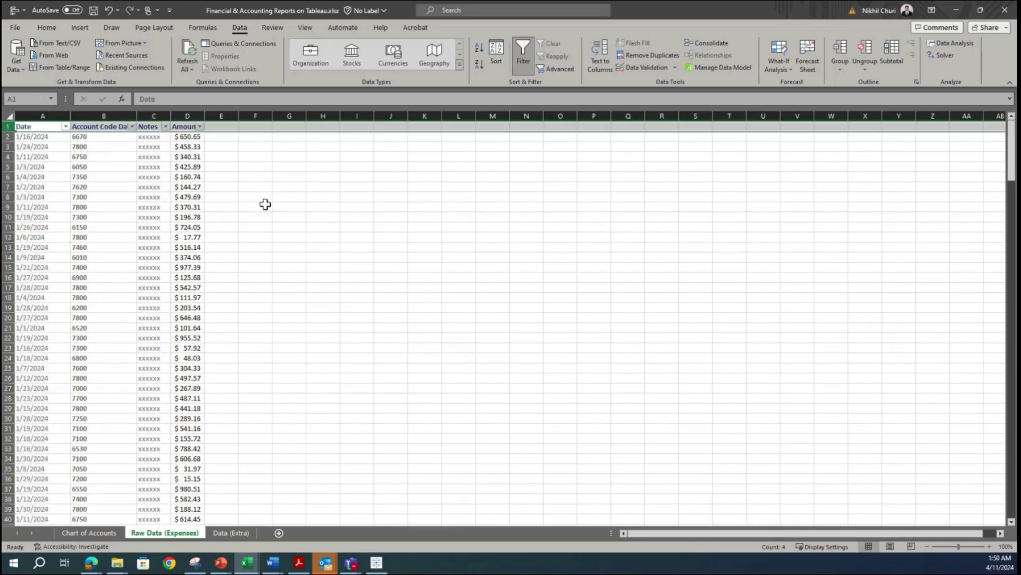
click(50, 147)
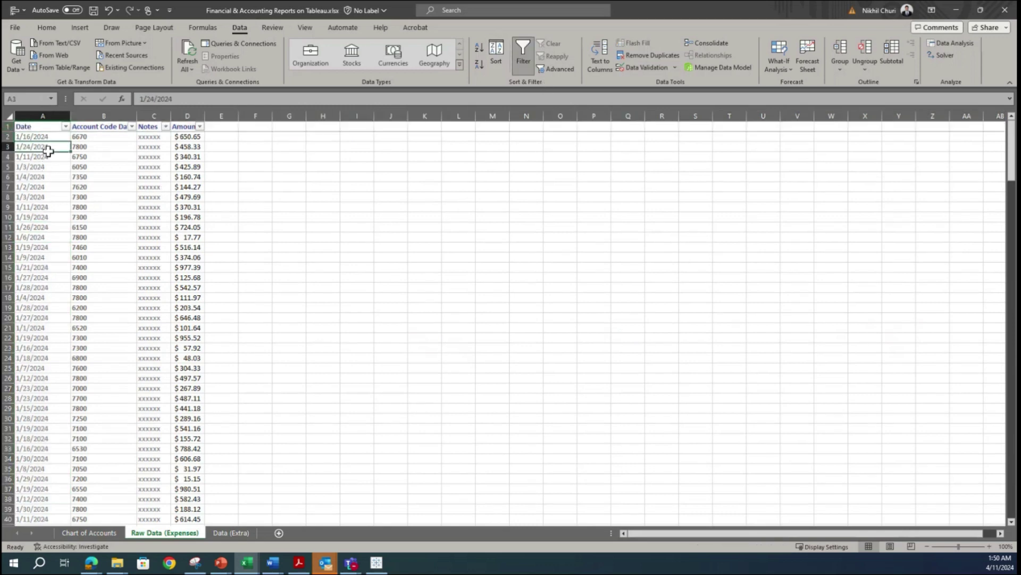
- Check which years and months the Date filter offers, keeping all dates included
click(66, 126)
click(34, 285)
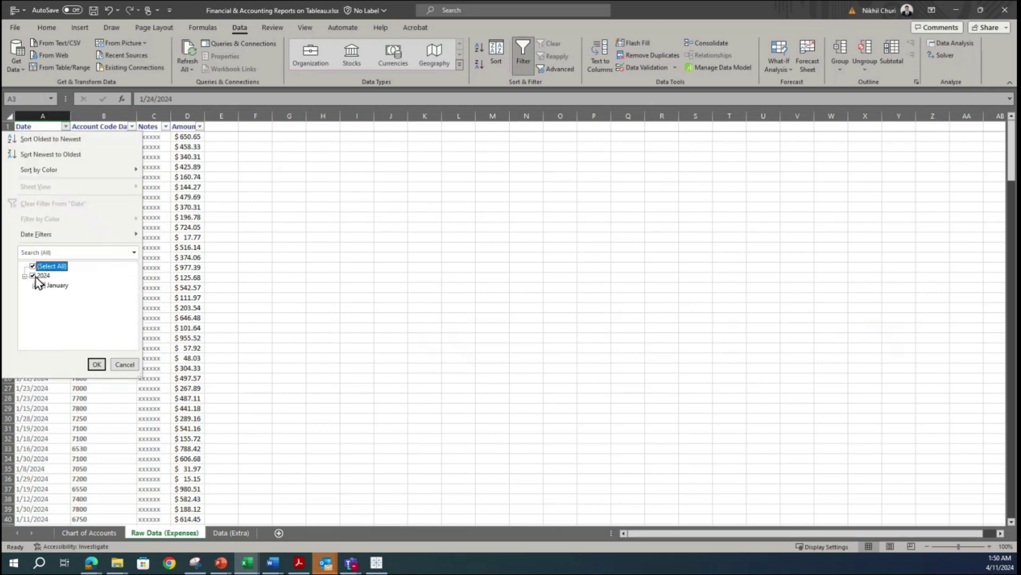
click(96, 364)
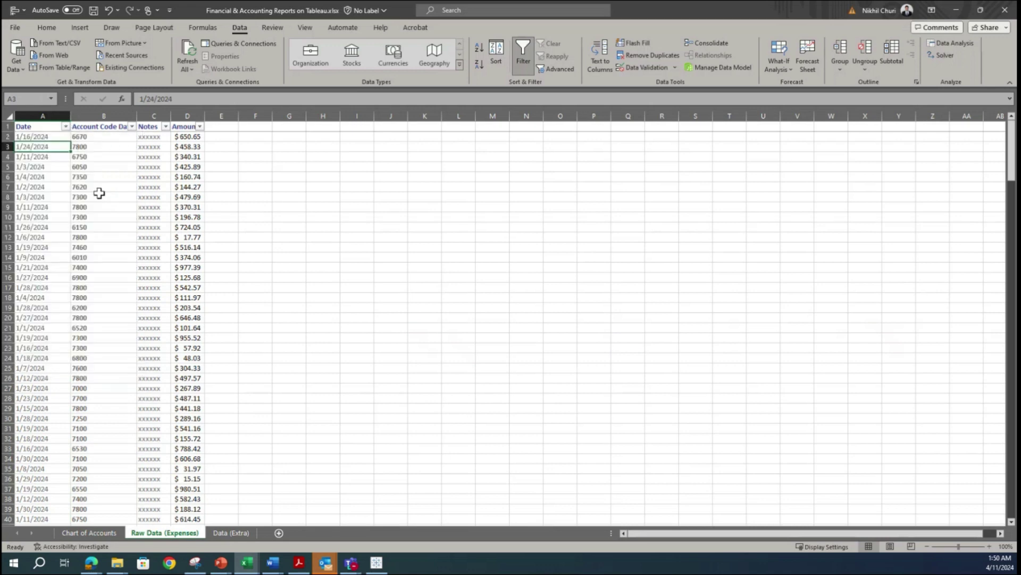
- Look through the Account Code filter's values with all codes kept, and compare them with the Chart of Accounts sheet
click(93, 167)
click(131, 127)
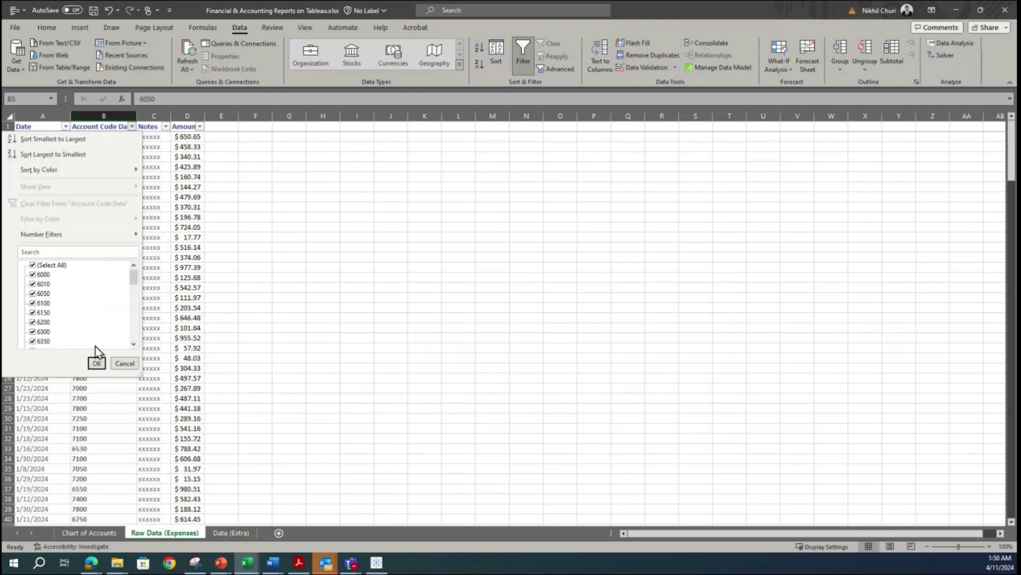
mouse_move(133, 277)
mouse_down()
mouse_move(131, 325)
mouse_move(131, 267)
mouse_up()
click(96, 363)
click(222, 277)
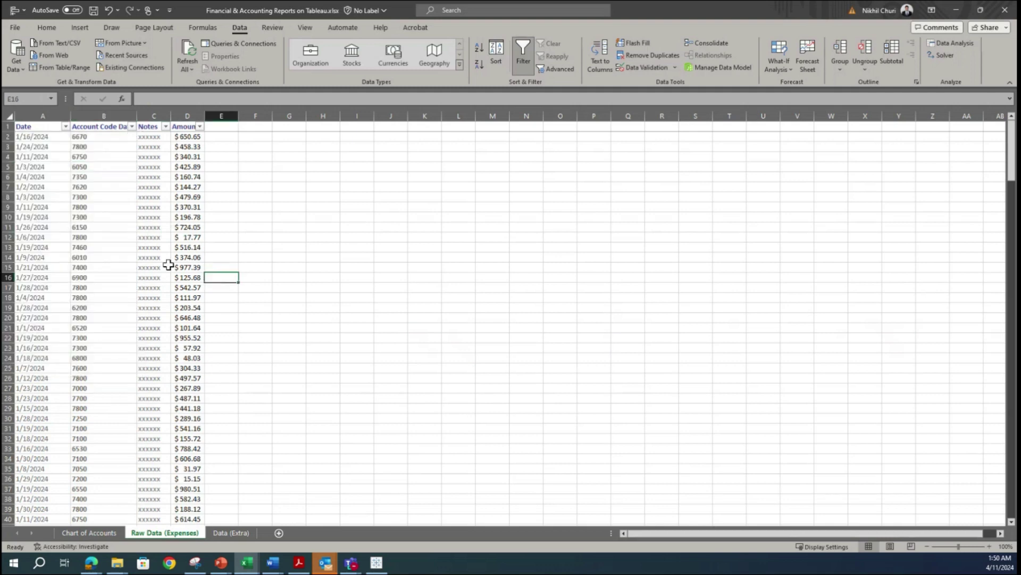
click(104, 533)
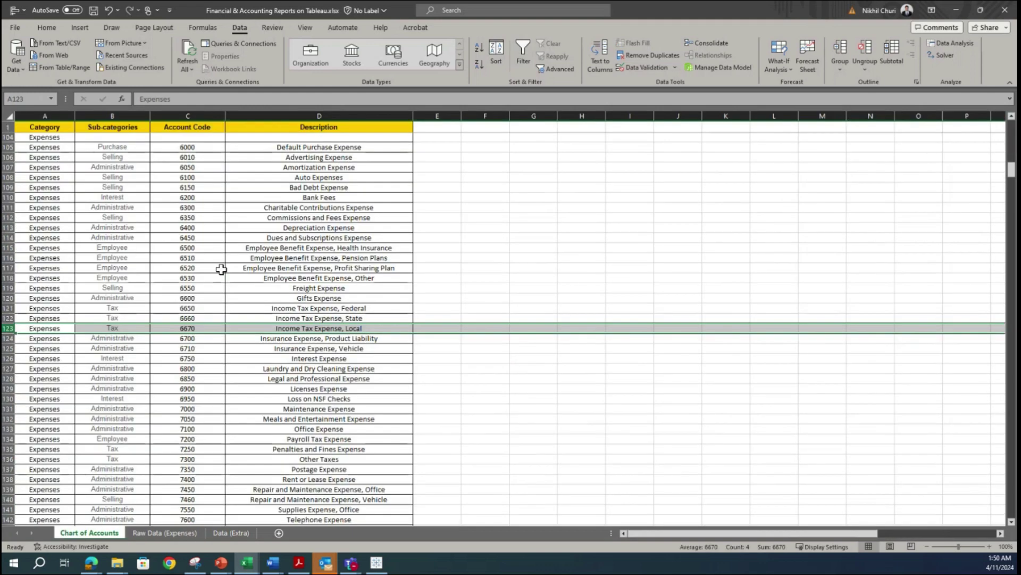
click(170, 533)
- Review the values listed in the Notes and Amount filters down to the largest amount, leaving every value included
click(165, 127)
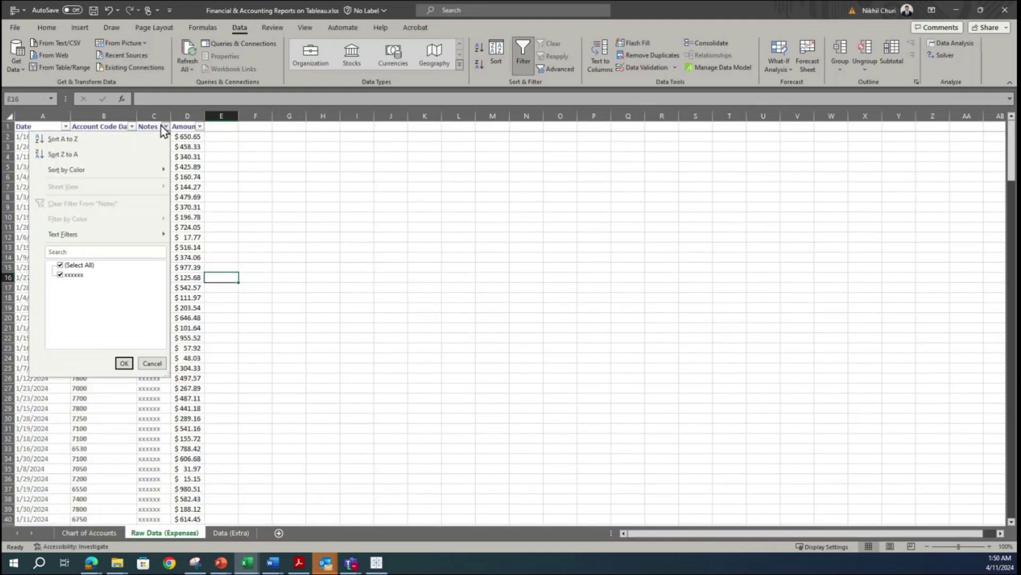
click(124, 364)
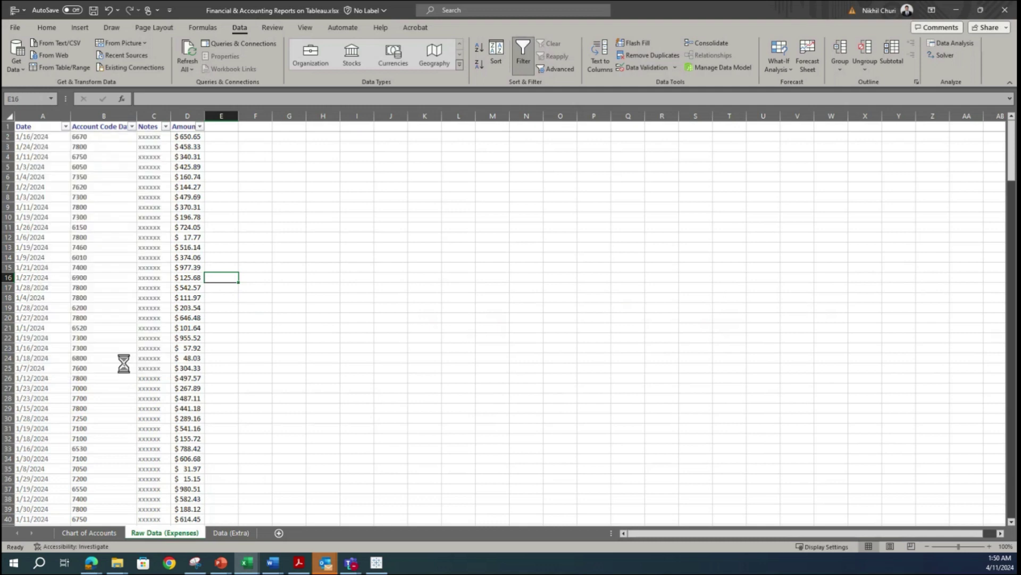
click(197, 168)
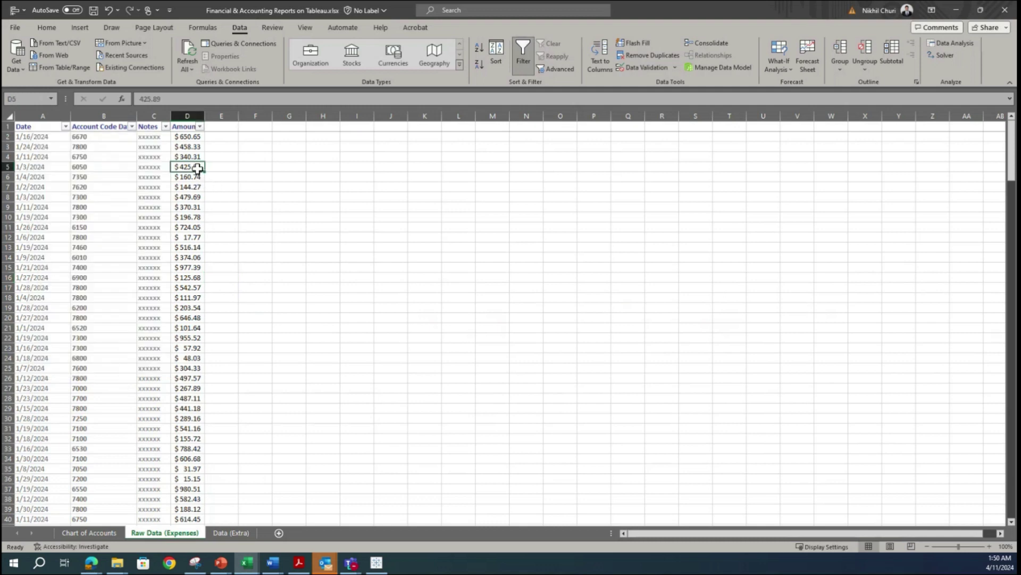
click(154, 156)
click(199, 125)
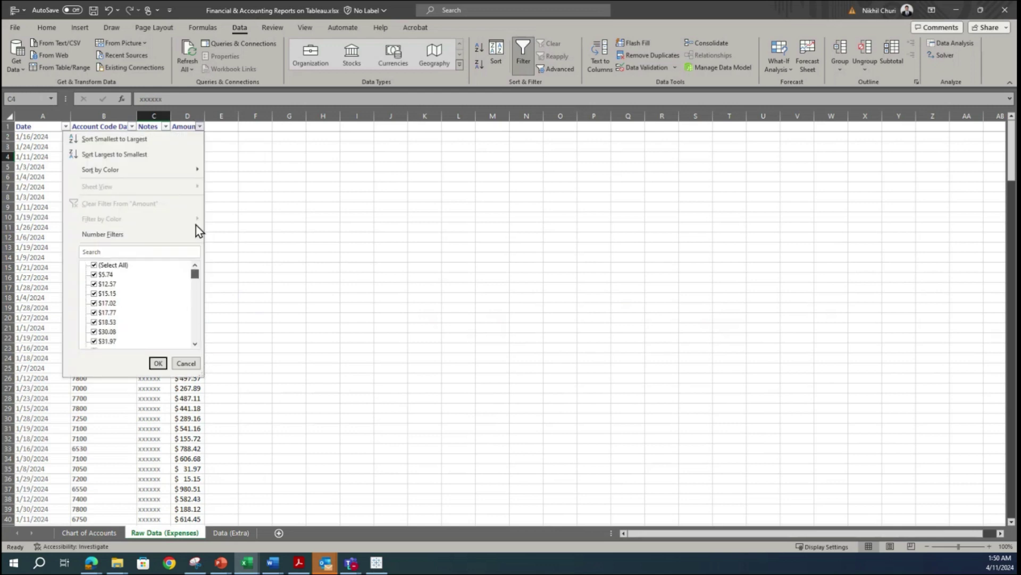
drag(198, 275, 198, 353)
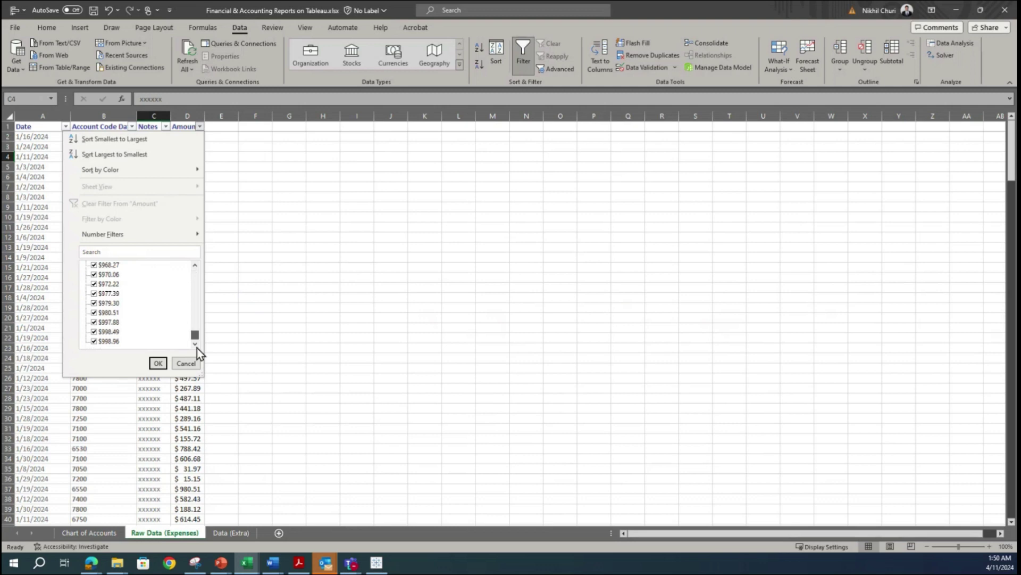
click(157, 364)
click(350, 334)
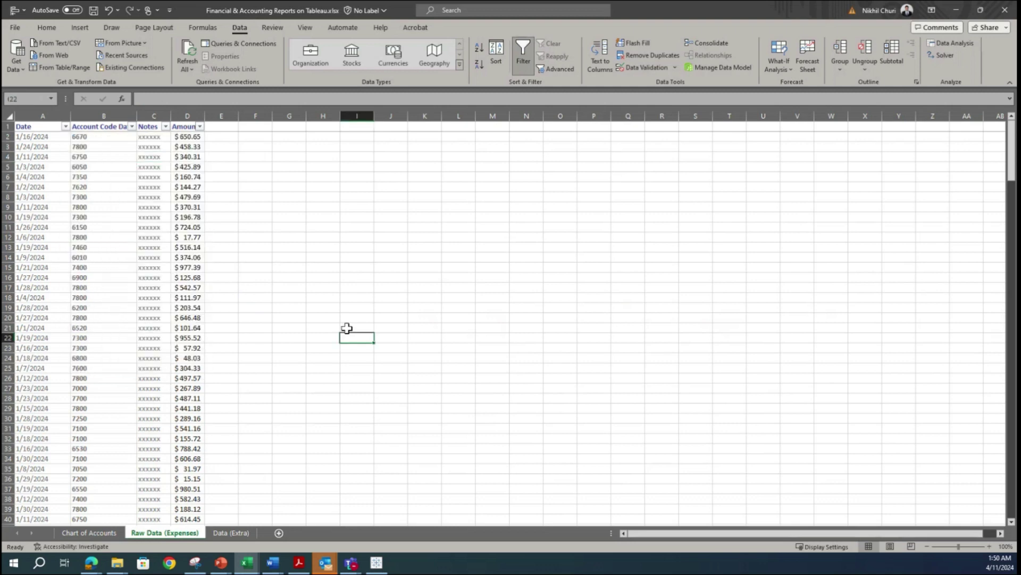
- Open the Data (Extra) sheet, compare it with Raw Data (Expenses), and inspect the formula behind the first date in A2
click(236, 533)
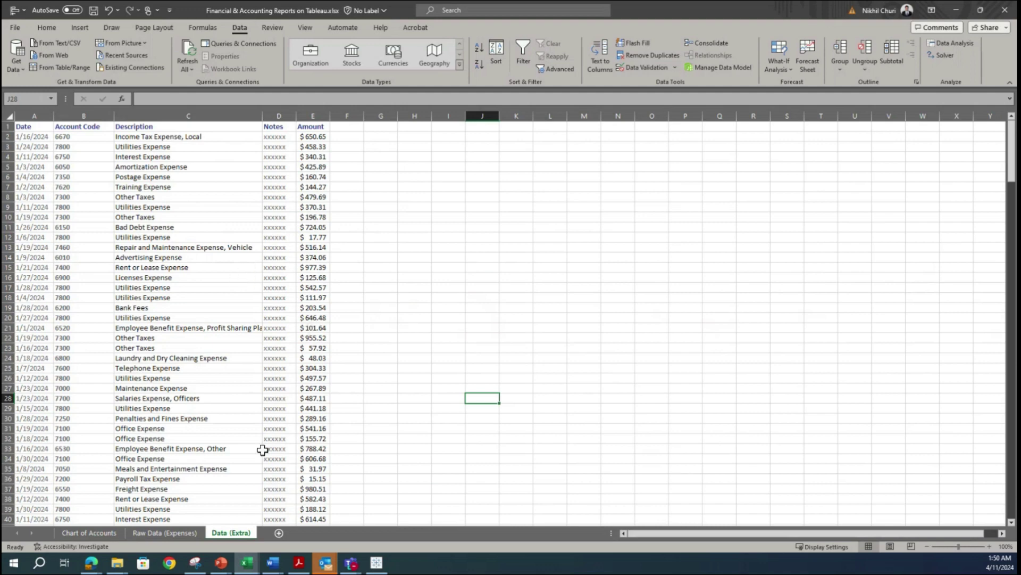
click(173, 533)
click(233, 533)
click(32, 198)
click(21, 156)
click(24, 137)
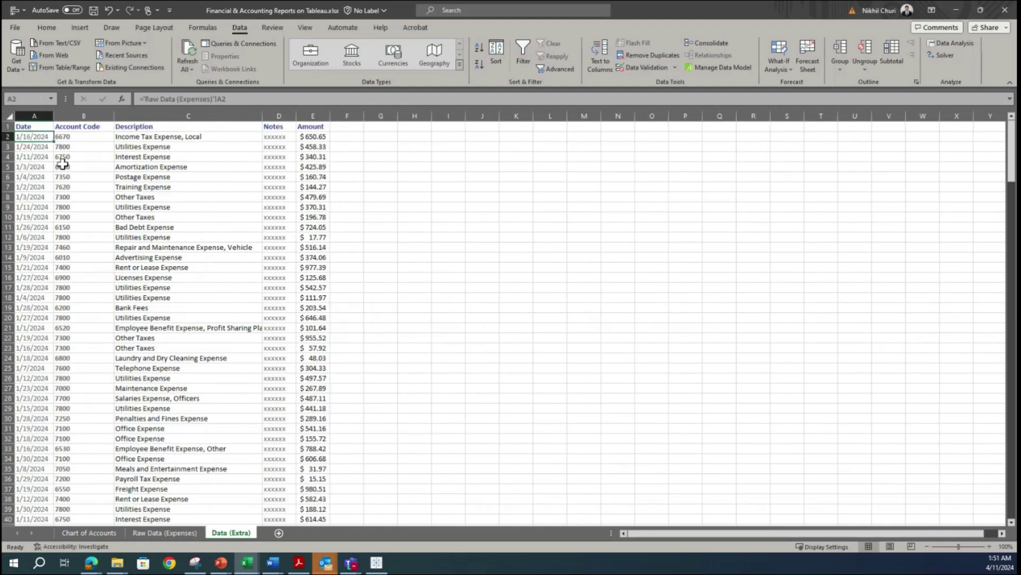
click(168, 114)
- Check the date reference in A11 and account code reference in B6 of Data (Extra) against the Raw Data (Expenses) sheet
click(180, 533)
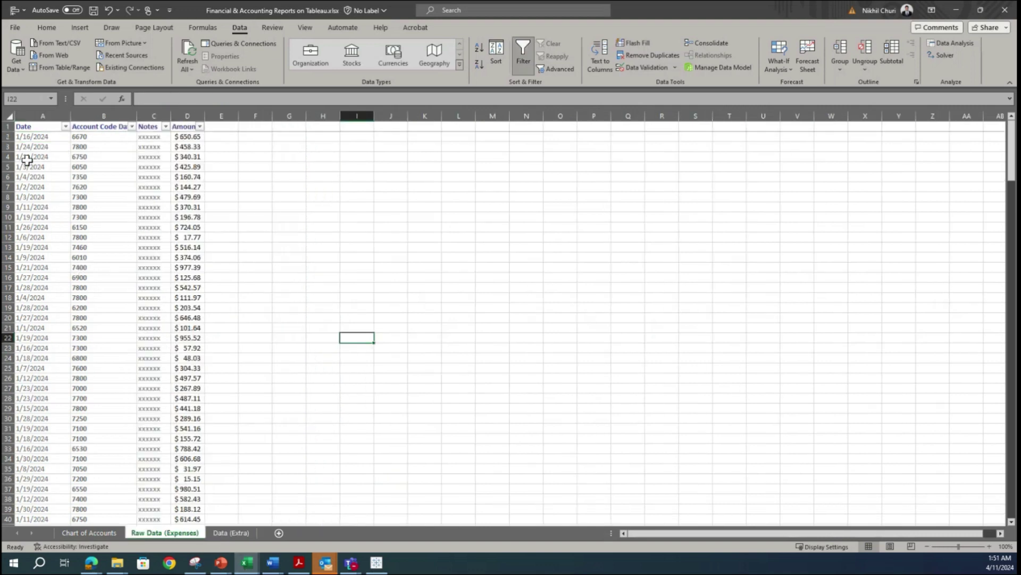
click(235, 532)
click(36, 226)
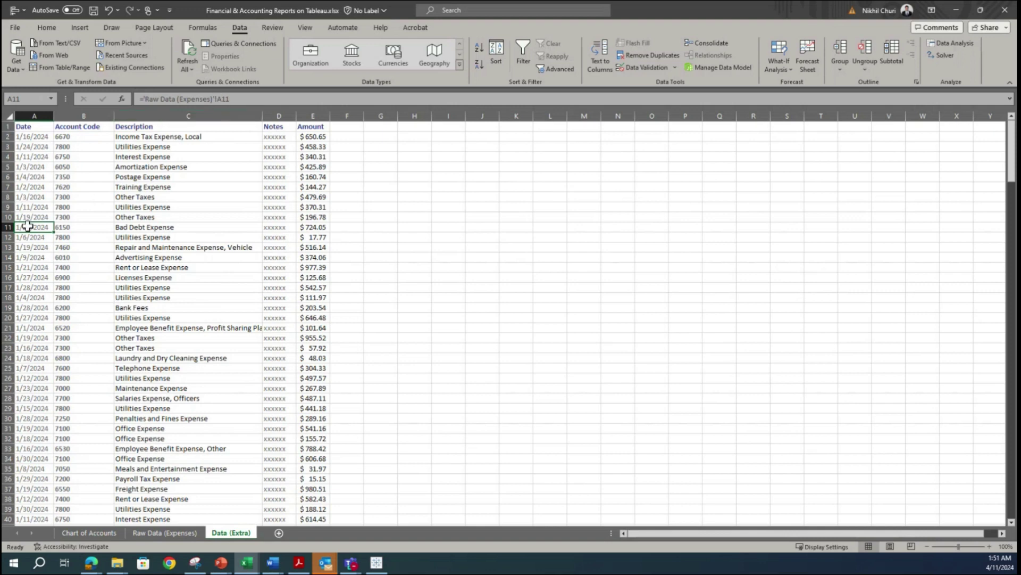
click(88, 177)
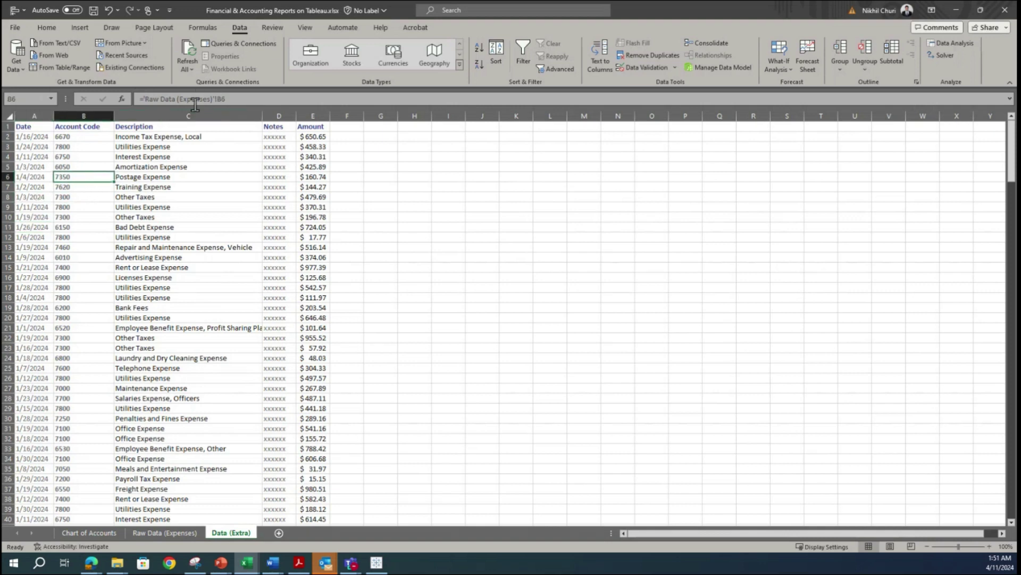
click(165, 533)
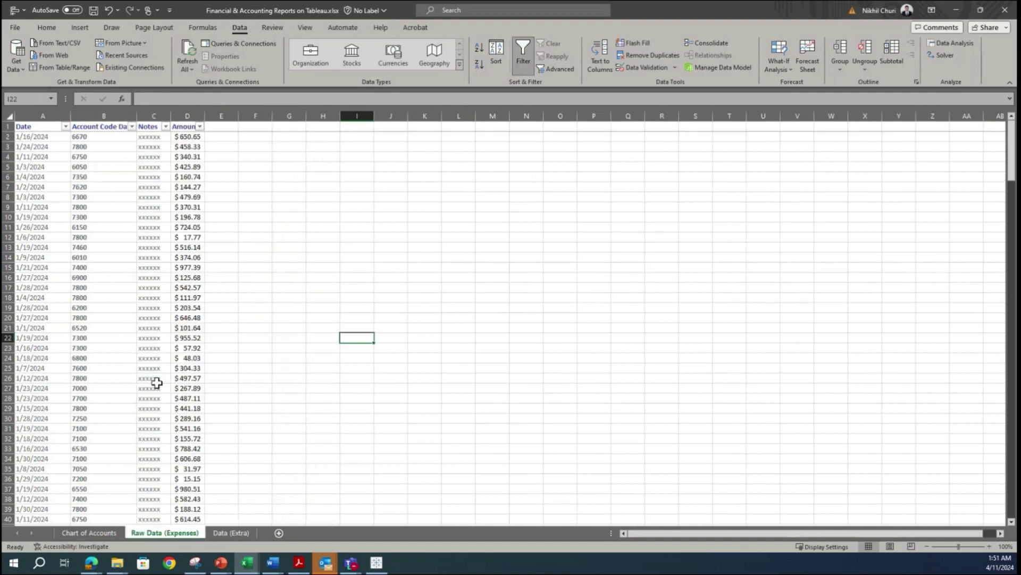
click(243, 532)
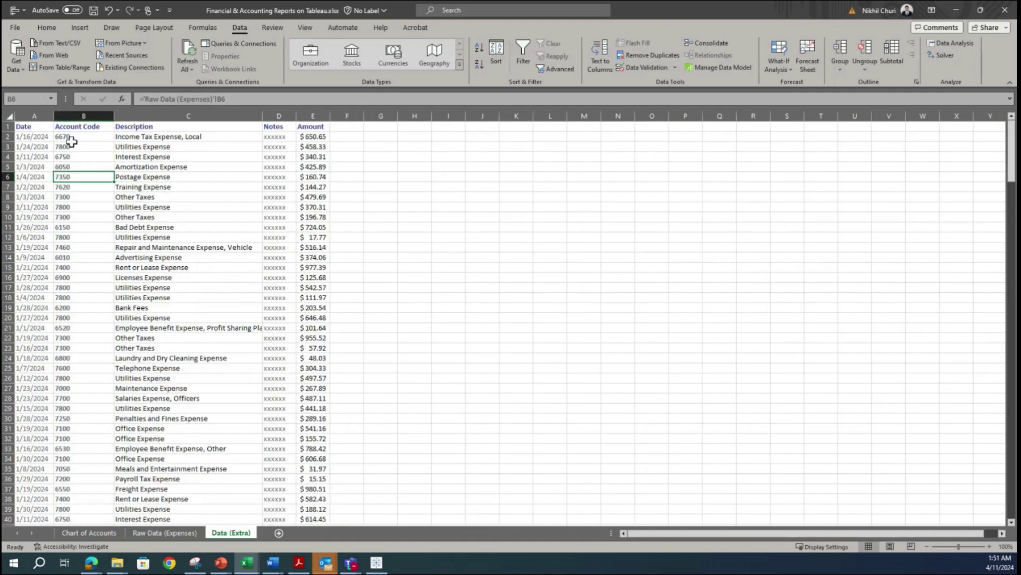
- Inspect the B2 account code and C2 description VLOOKUP in Data (Extra), and view the Chart of Accounts and raw data sources
click(69, 136)
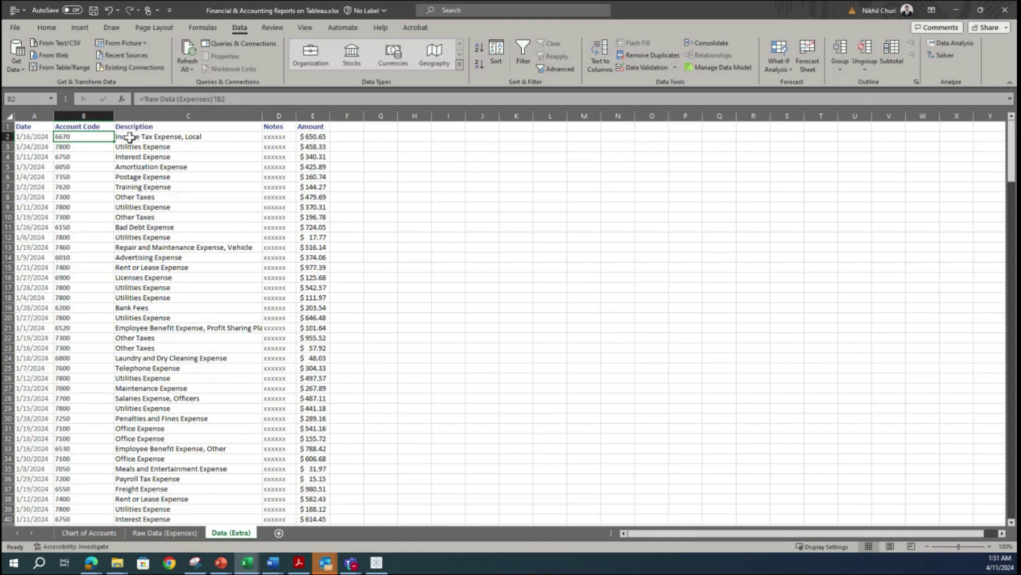
click(161, 139)
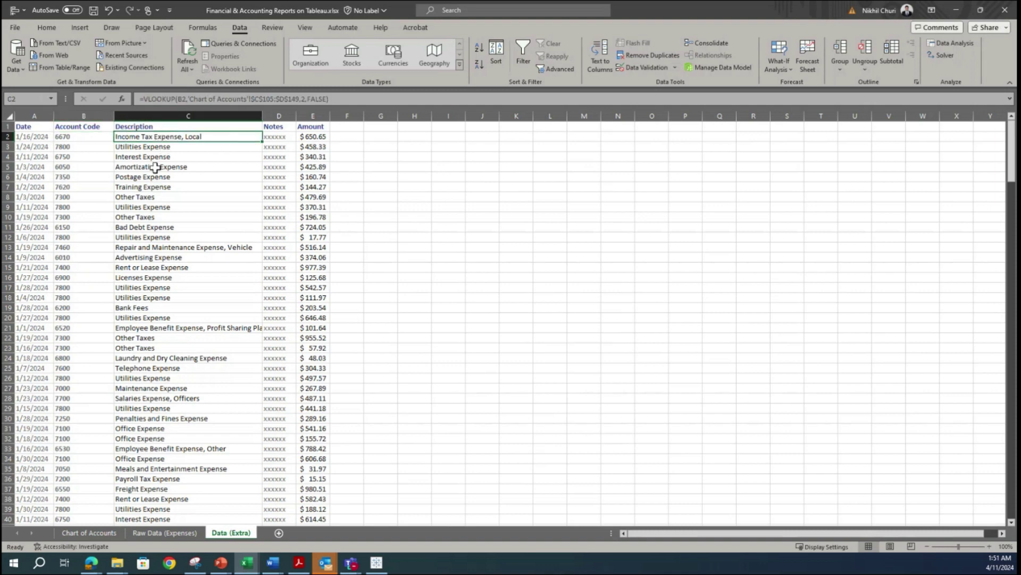
click(101, 533)
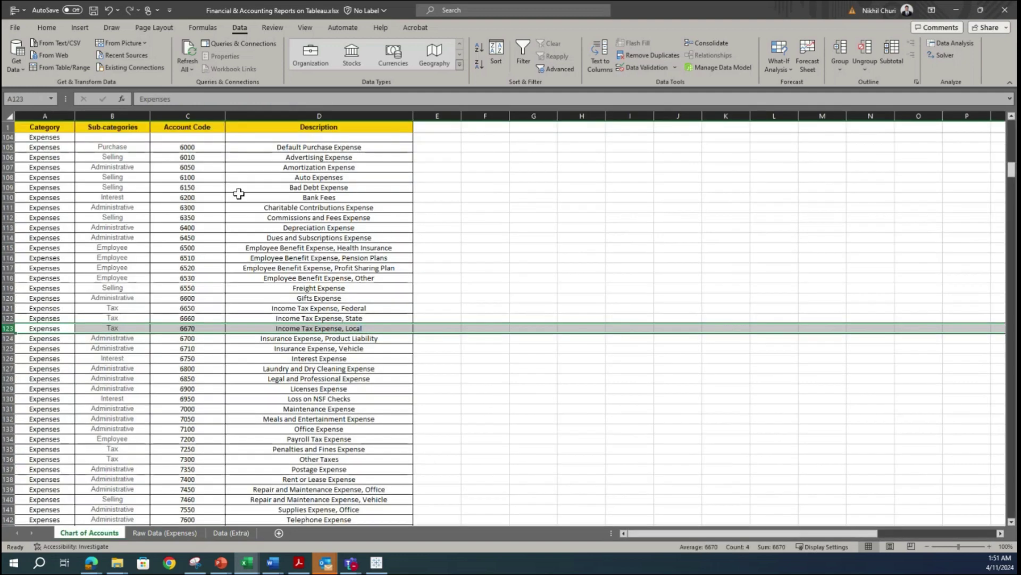
click(173, 533)
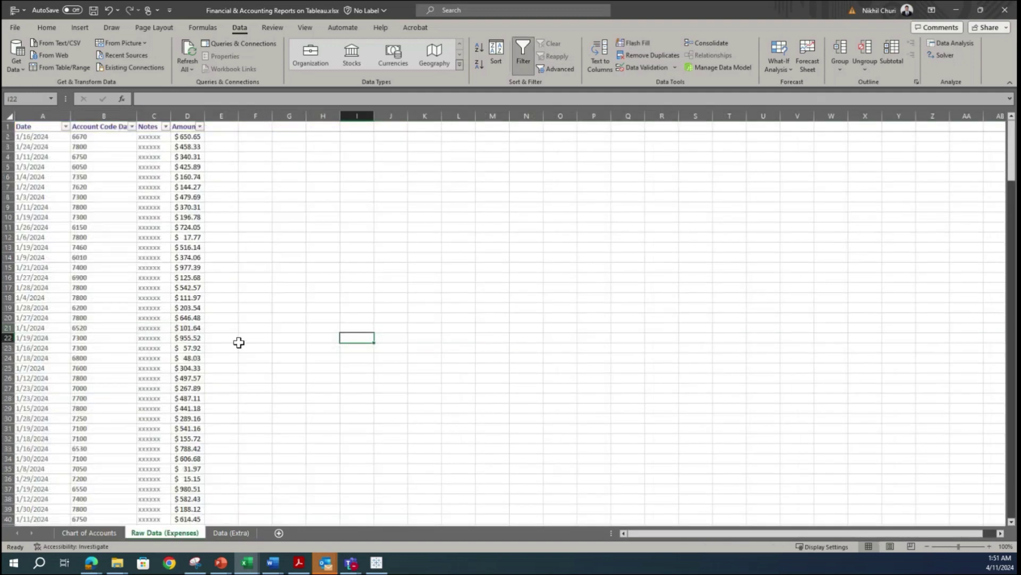
click(237, 534)
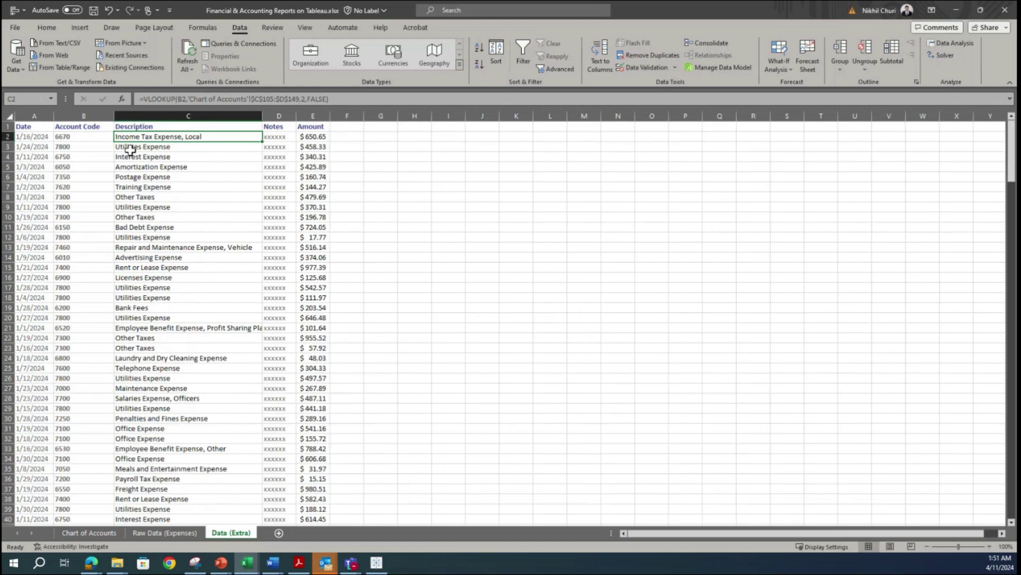
- Trace the B2 account code through the Chart of Accounts and raw data, then look over the descriptions in Data (Extra)
click(78, 139)
click(113, 534)
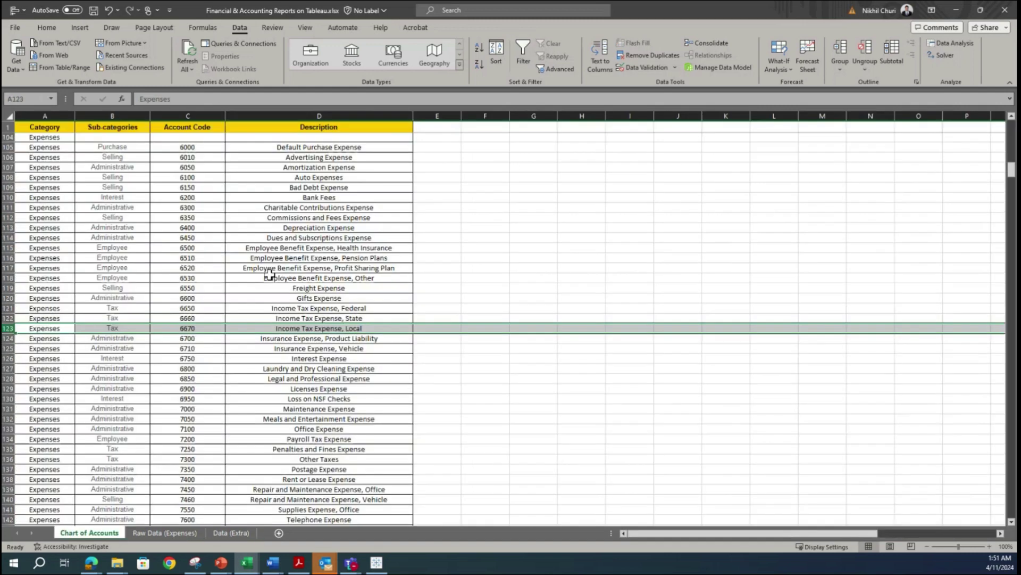
click(177, 536)
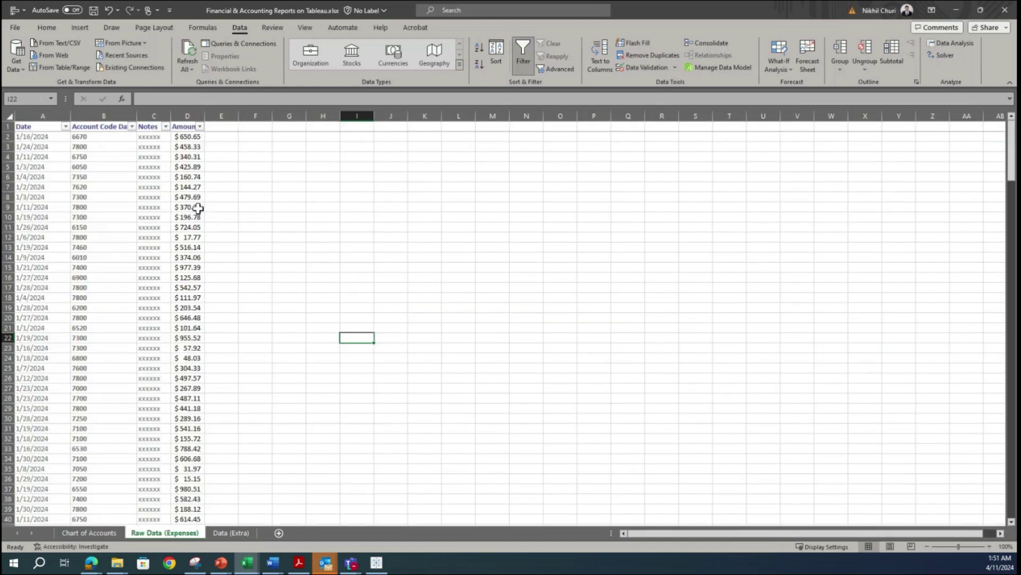
click(233, 535)
click(168, 137)
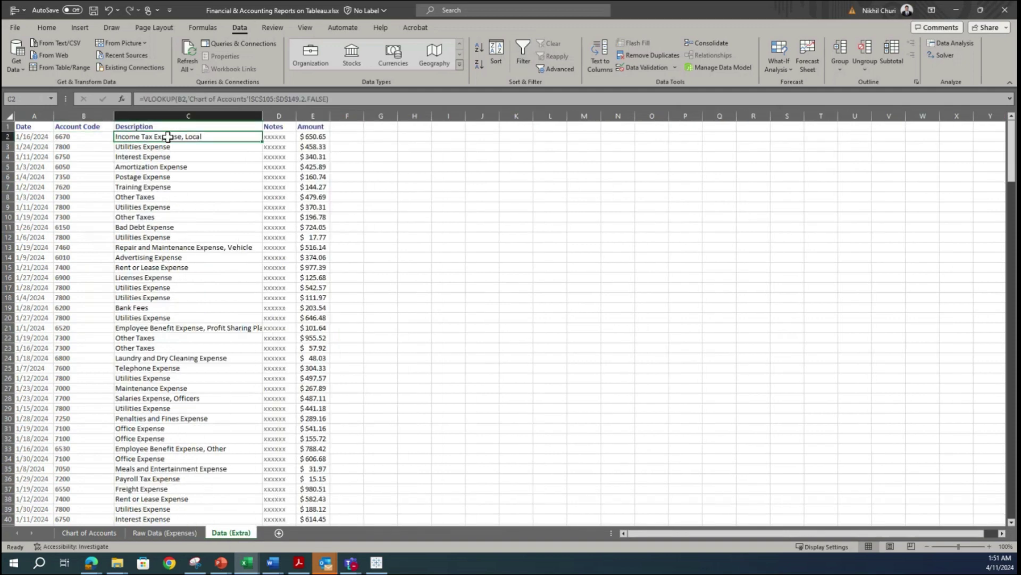
scroll(139, 210, down, 8)
scroll(138, 211, up, 8)
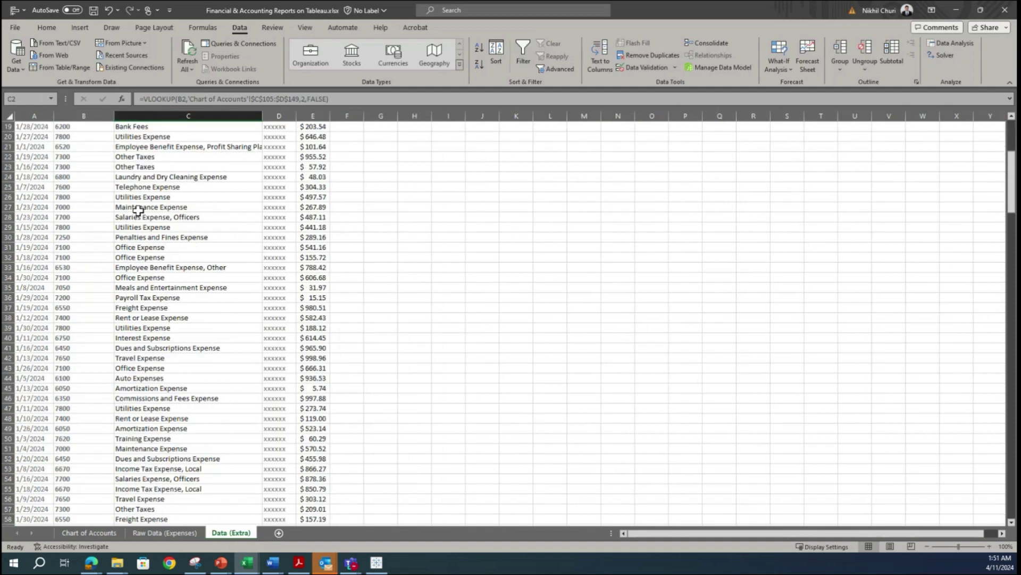
- Inspect the notes formula in D3 and amount formula in E2 of Data (Extra), comparing both with Raw Data (Expenses)
click(278, 148)
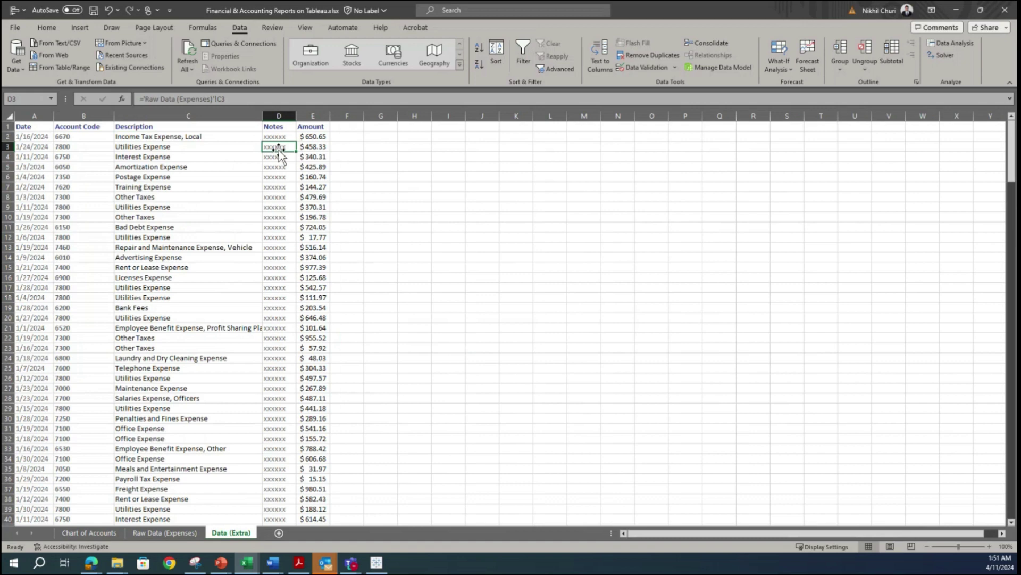
click(166, 532)
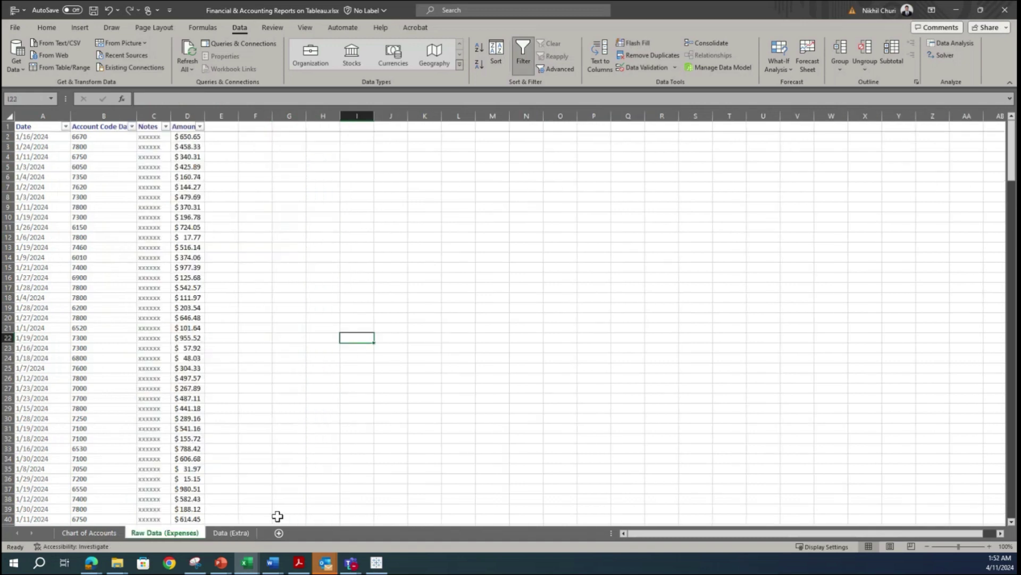
click(231, 532)
click(313, 136)
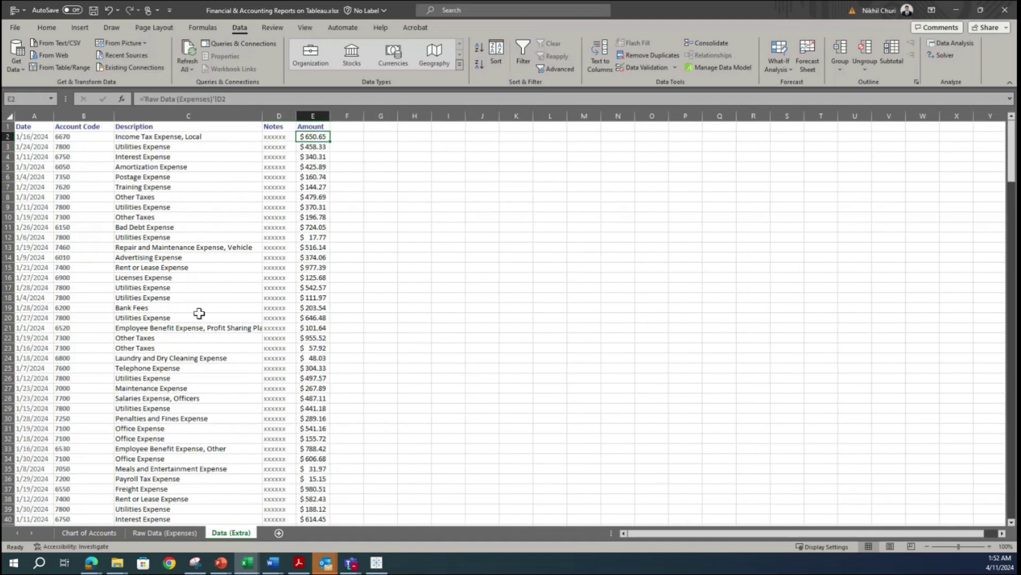
click(166, 533)
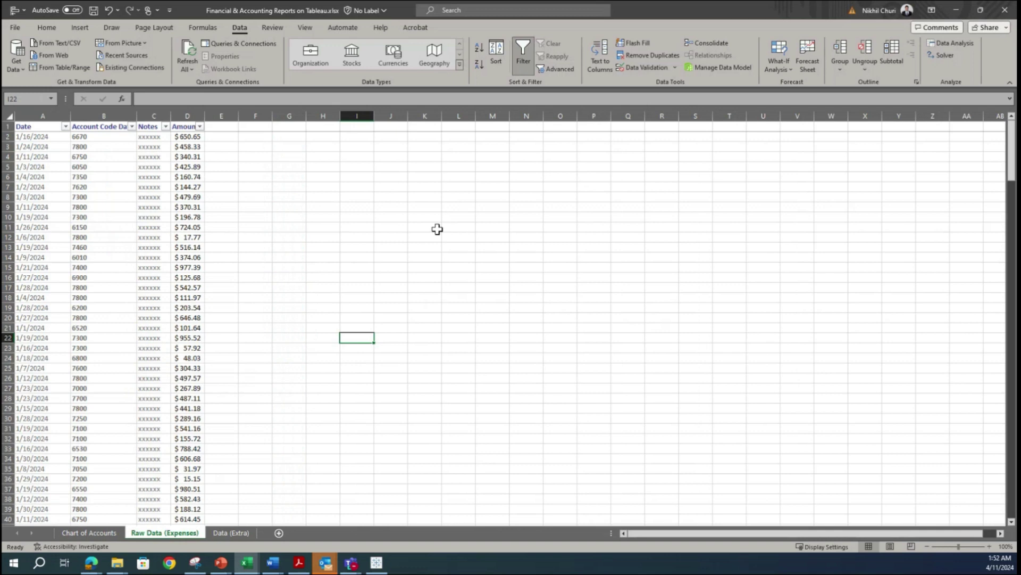
click(232, 532)
- Review the date link in A7 and the description lookups in C3 and C16, looking over the Data (Extra) records
click(36, 187)
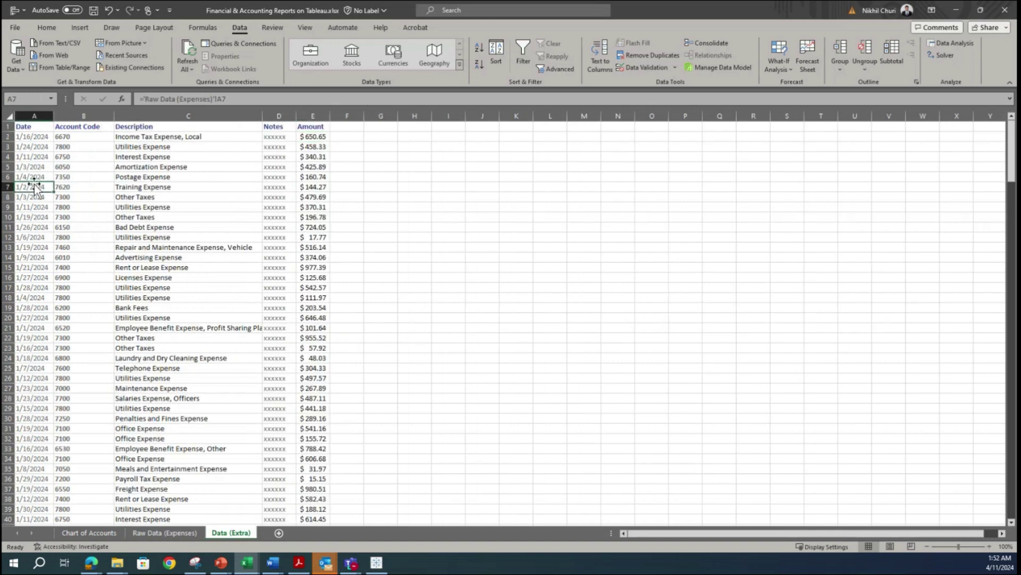
click(129, 148)
scroll(212, 303, down, 5)
scroll(202, 287, up, 5)
scroll(200, 280, down, 6)
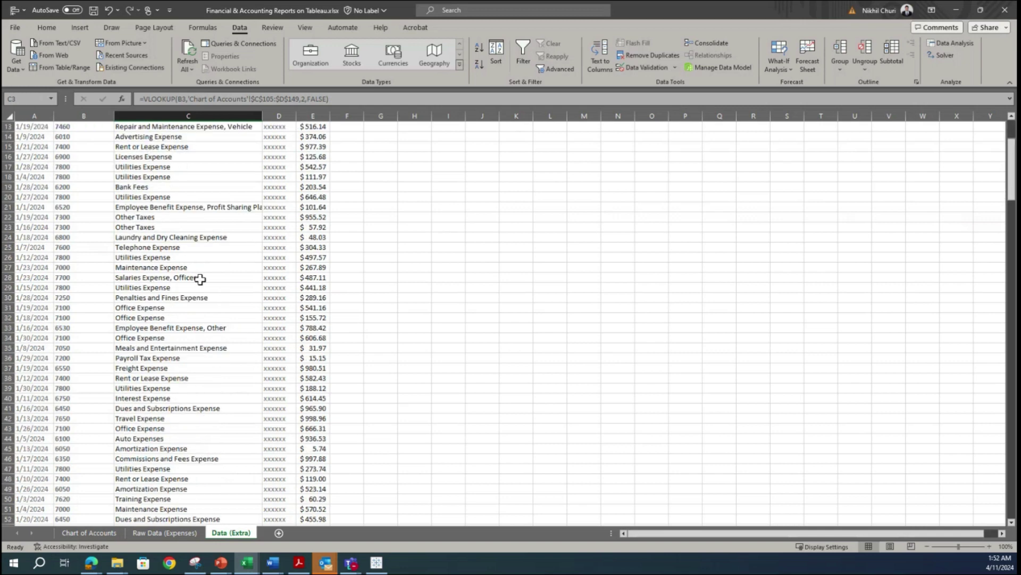
scroll(199, 278, up, 6)
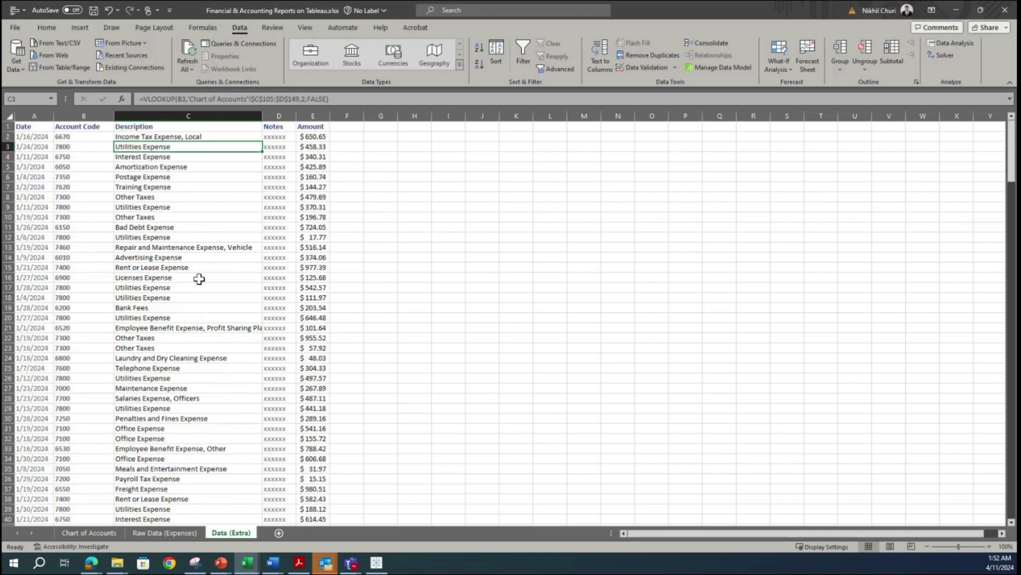
click(191, 278)
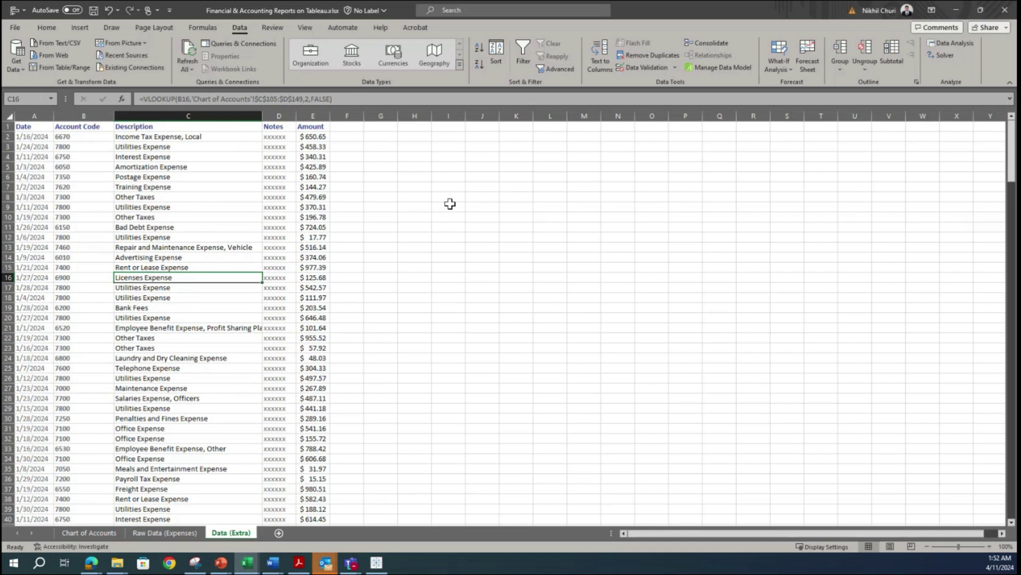
- Look over the Data (Extra), Chart of Accounts and Raw Data (Expenses) sheets, and save the workbook
click(507, 257)
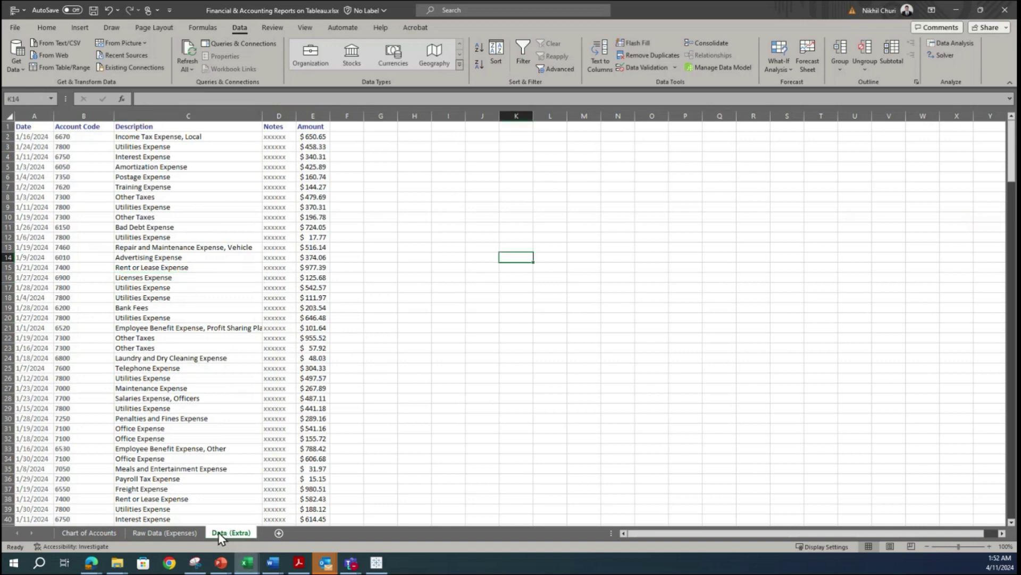
click(419, 438)
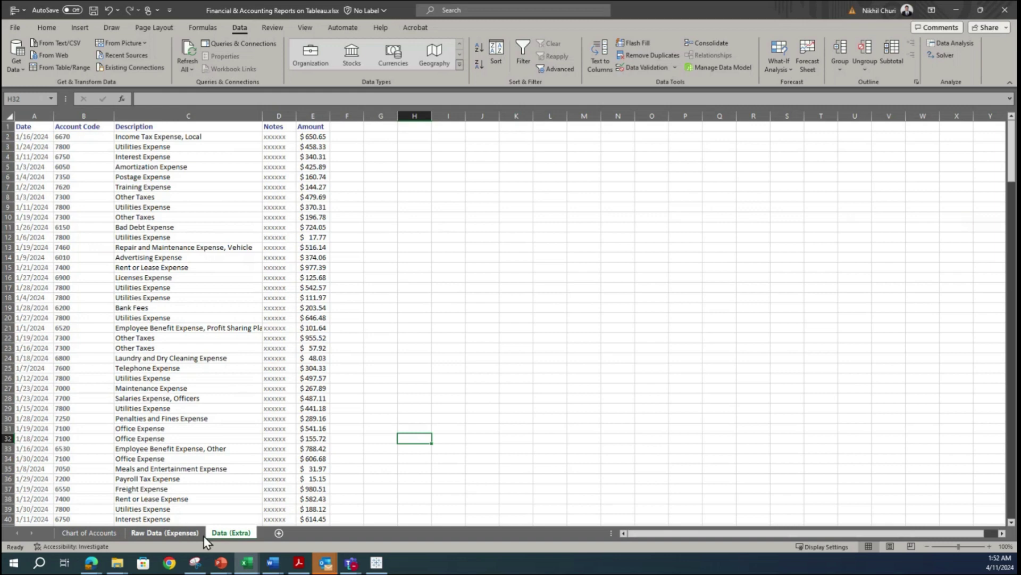
click(145, 470)
click(84, 533)
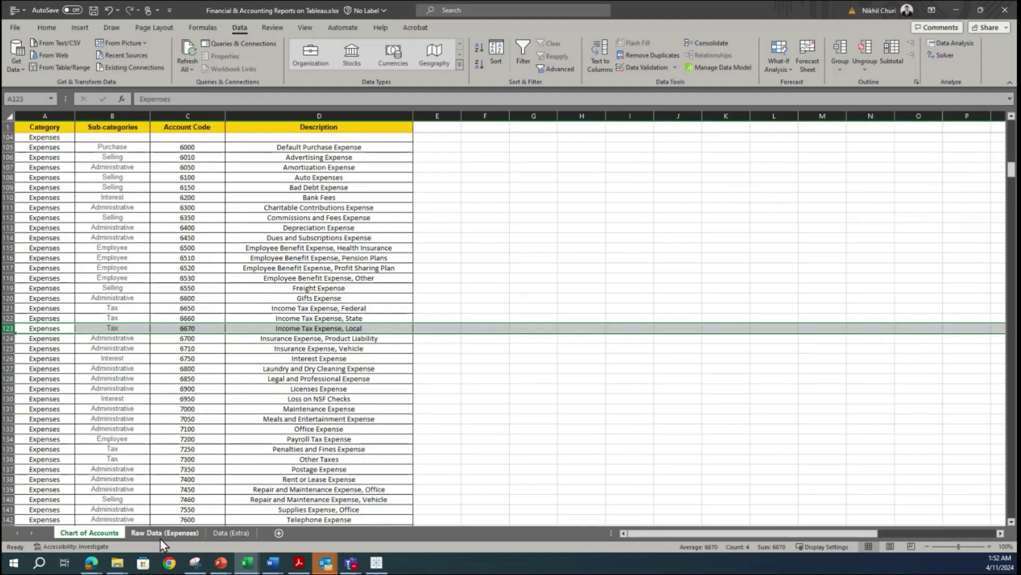
click(165, 533)
click(245, 375)
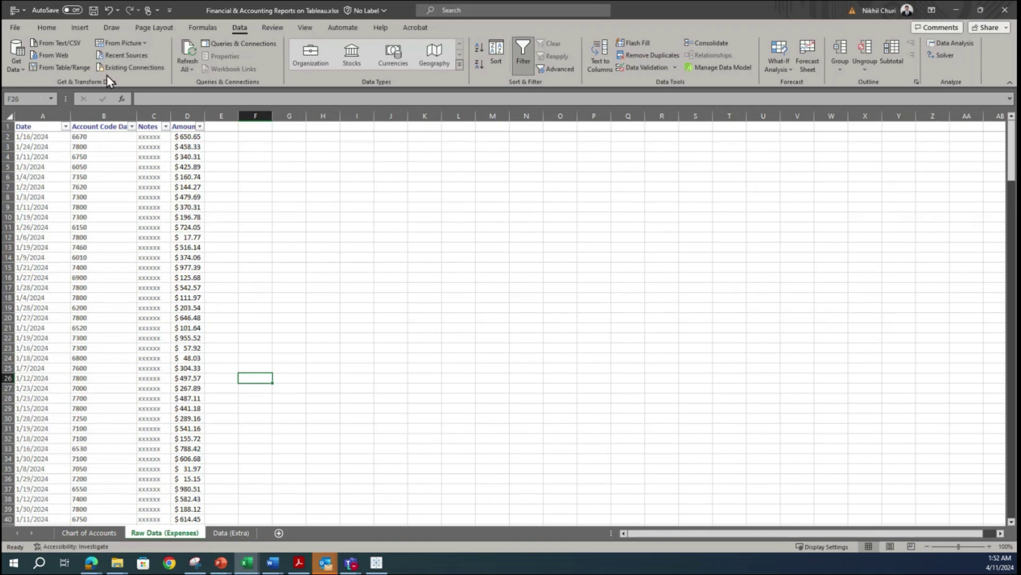
click(93, 11)
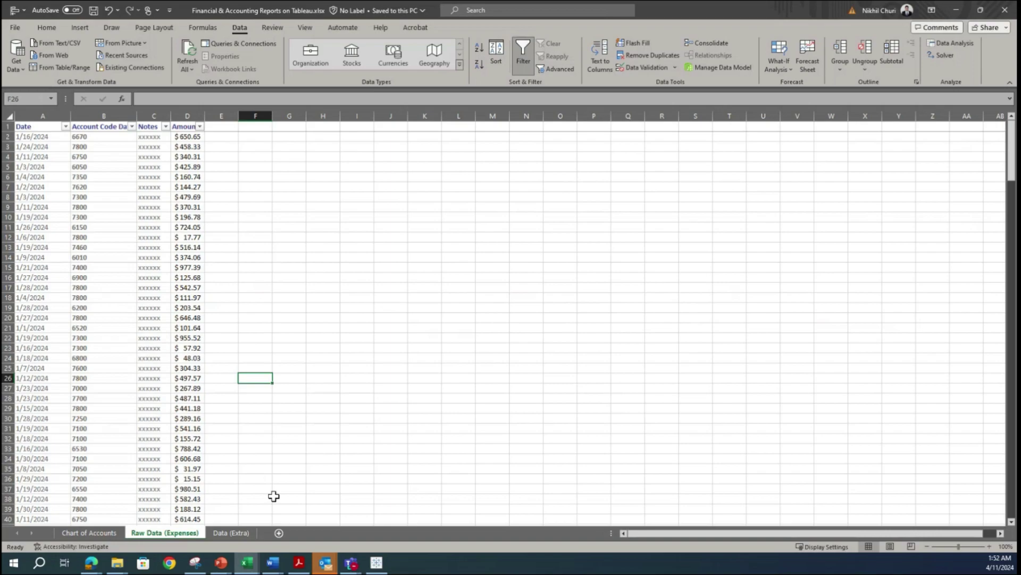
- Switch to Tableau, show the full list of server connectors and start a Google Drive connection
click(13, 563)
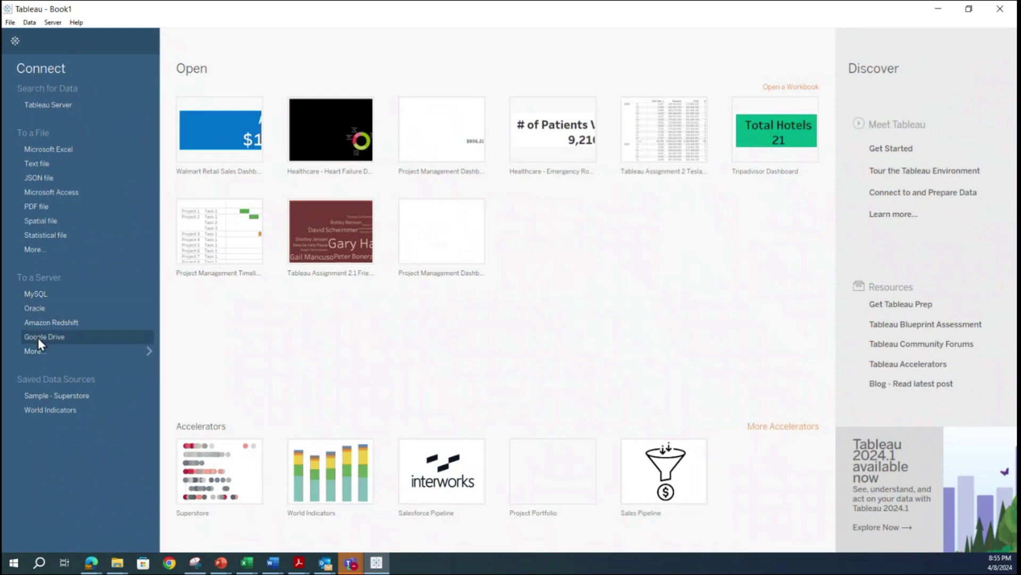
click(81, 355)
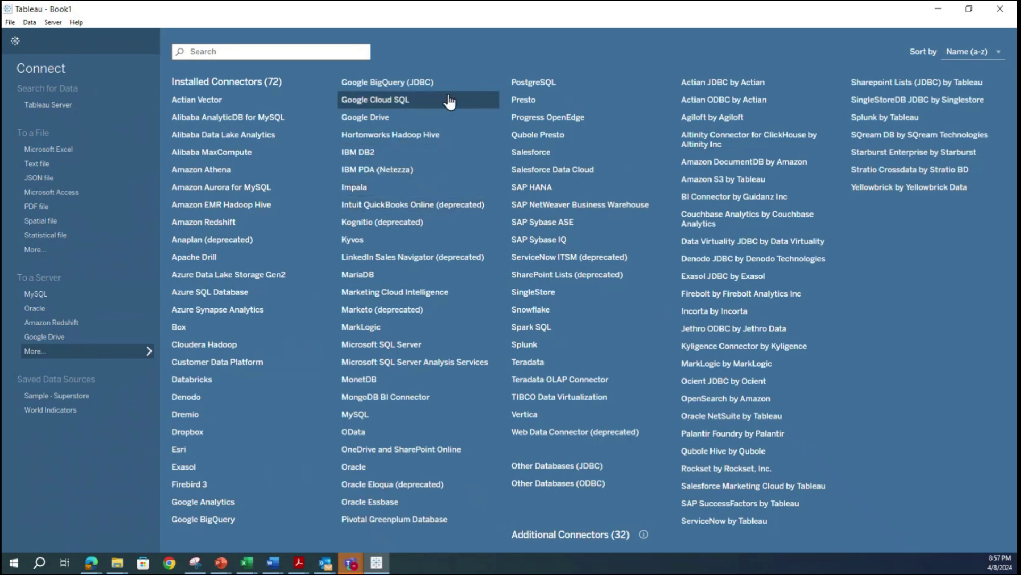
click(364, 121)
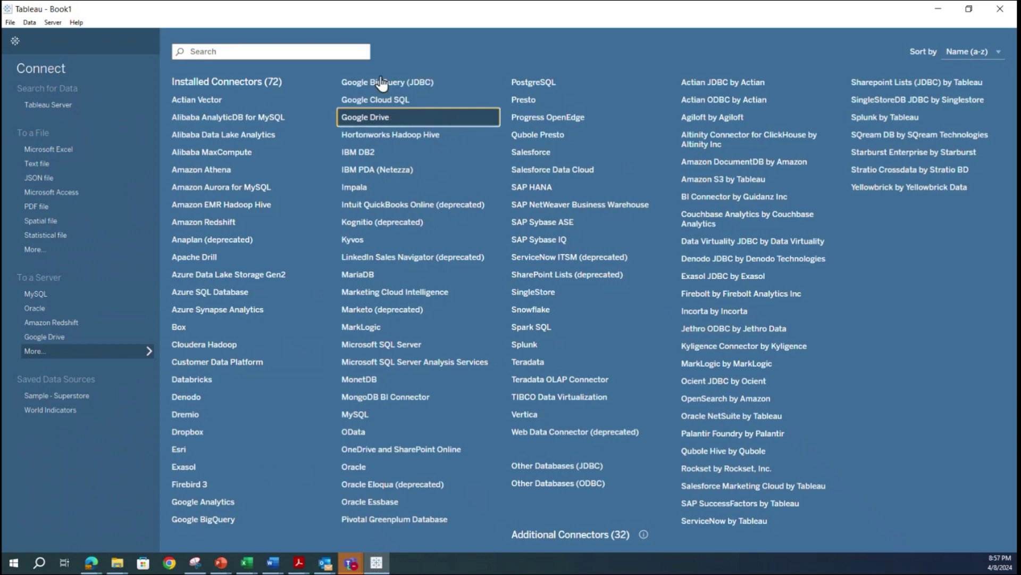
click(417, 122)
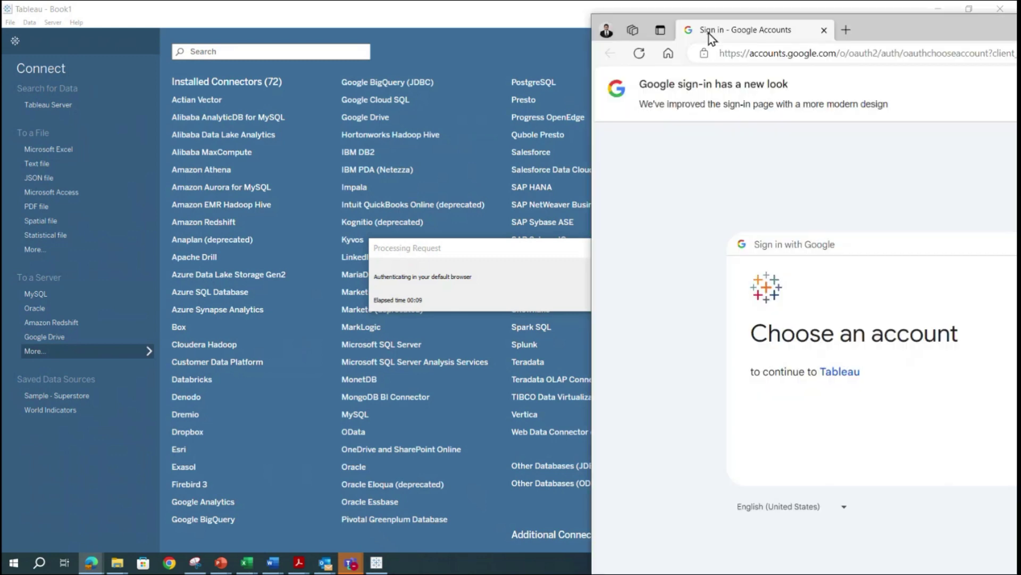
- Sign in to Tableau with the existing Google account, allow access to its Google Drive files and close the authentication window
drag(710, 36, 200, 55)
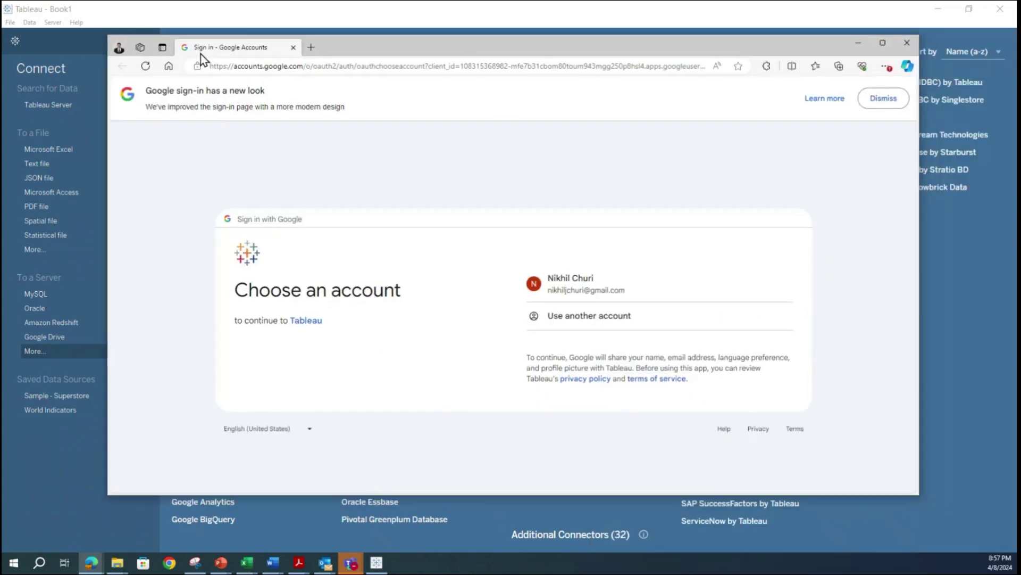
double_click(386, 52)
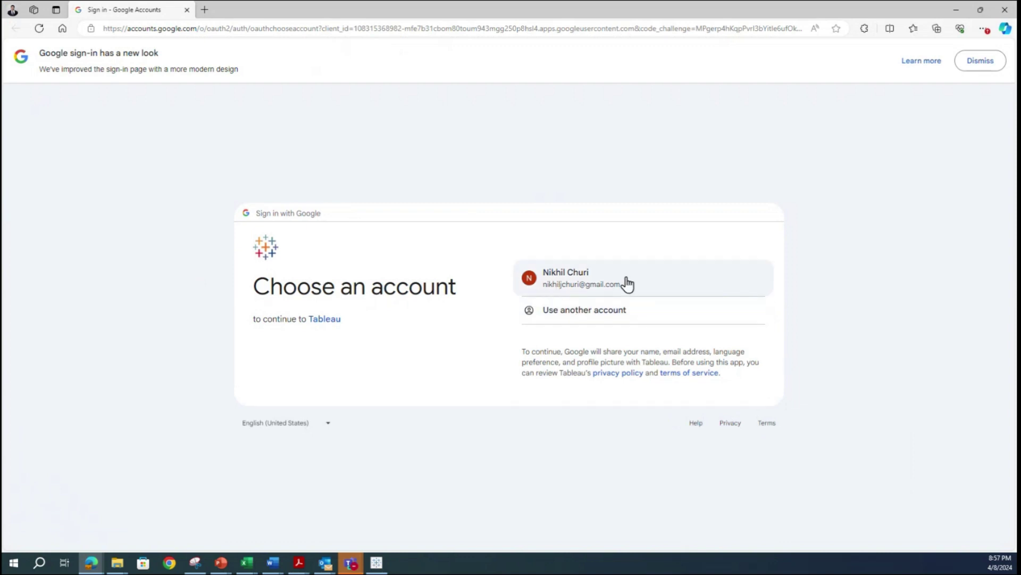
click(582, 280)
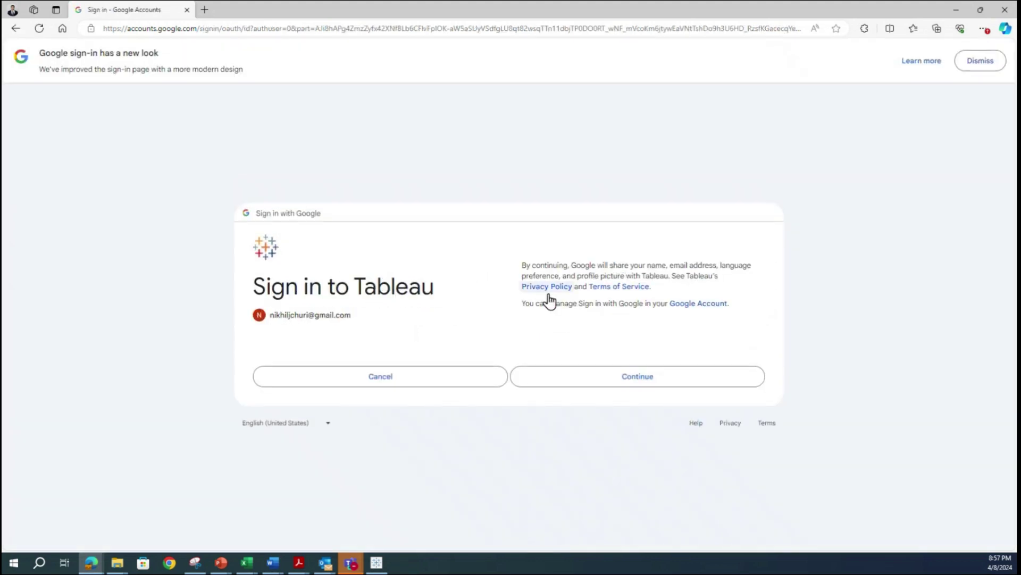
click(643, 379)
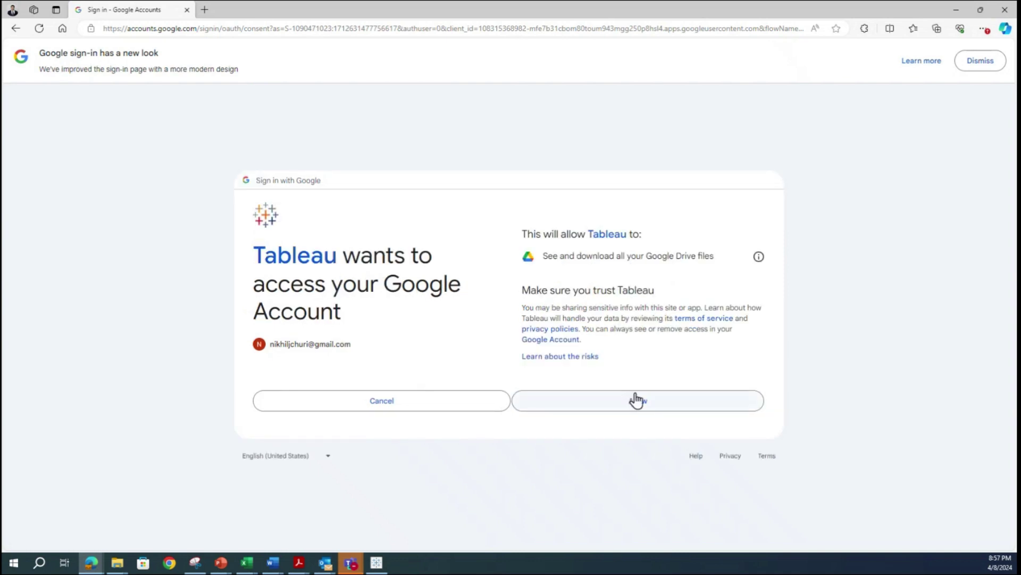
click(638, 401)
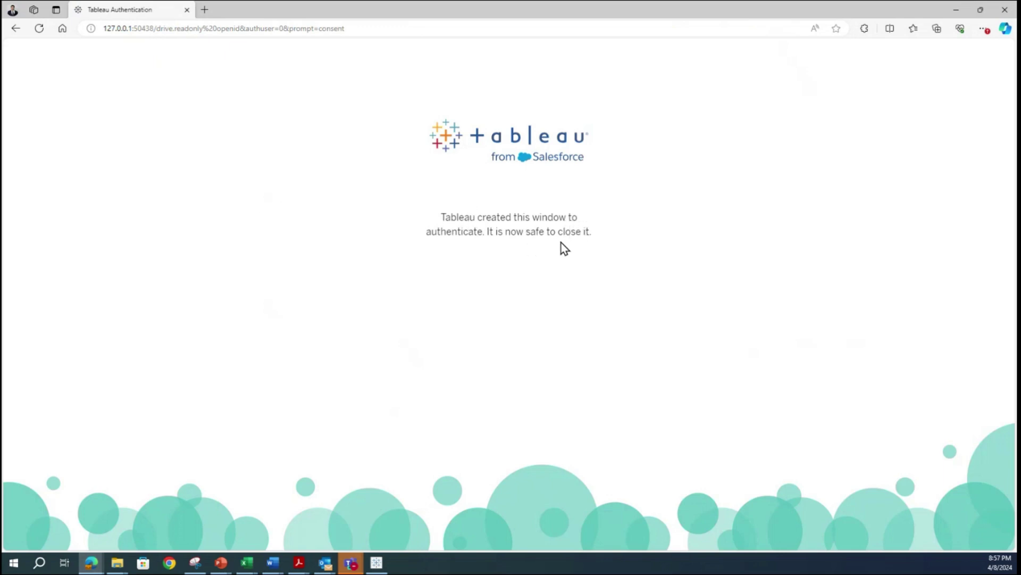
click(1007, 12)
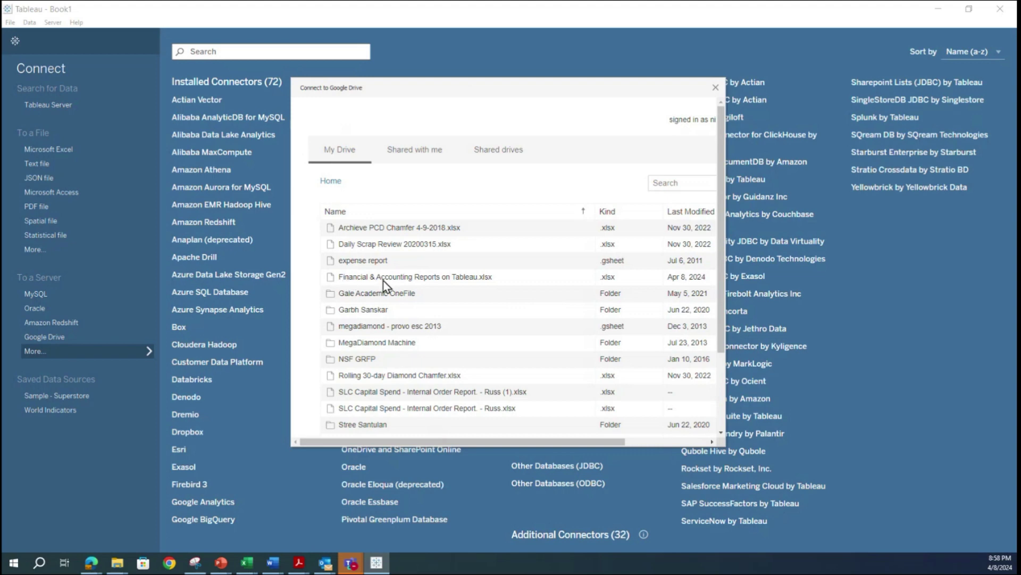
- Connect to Financial & Accounting Reports on Tableau.xlsx and use Raw Data (Expenses) as the data source table
double_click(461, 282)
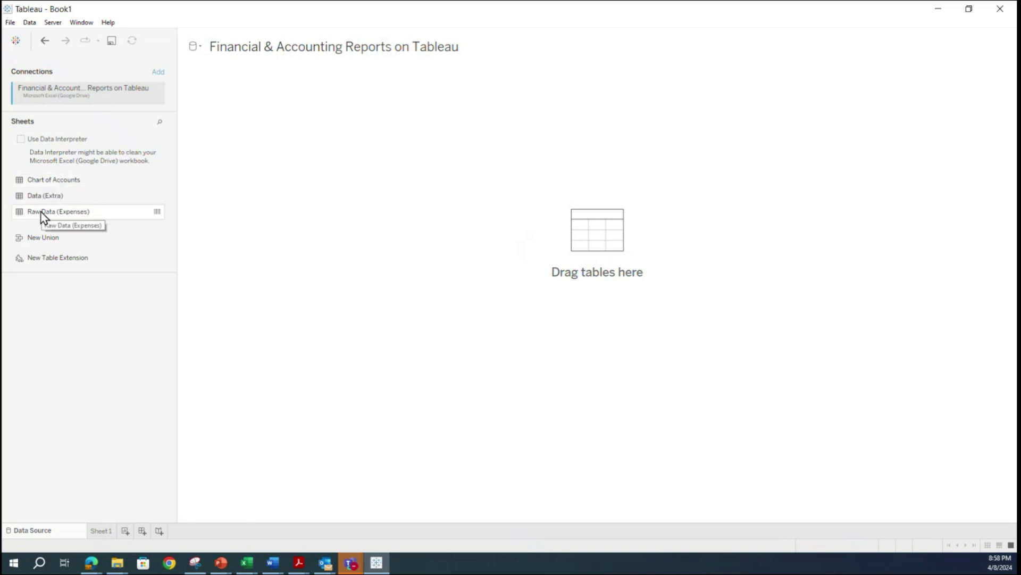
drag(26, 182, 345, 198)
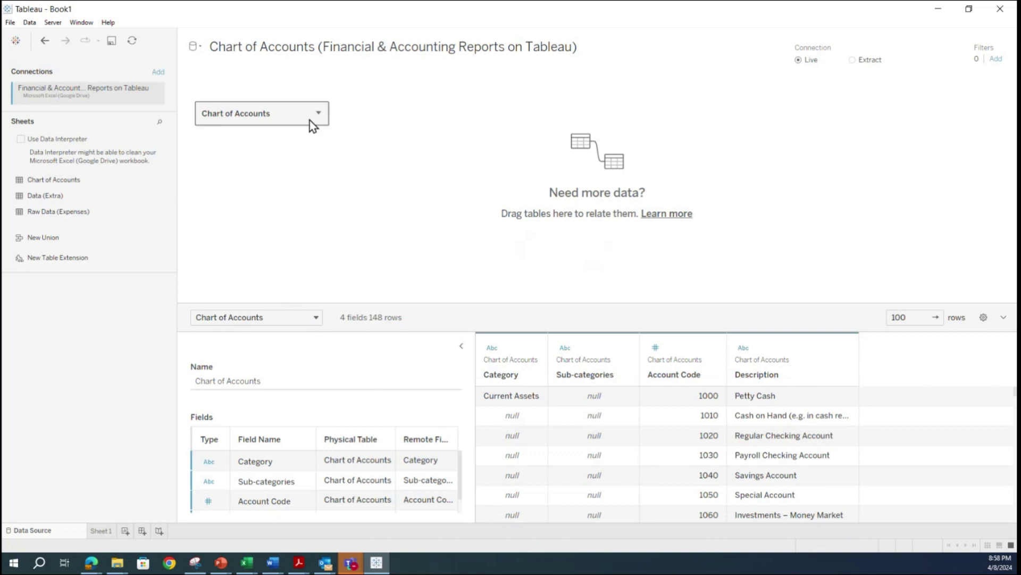
click(45, 40)
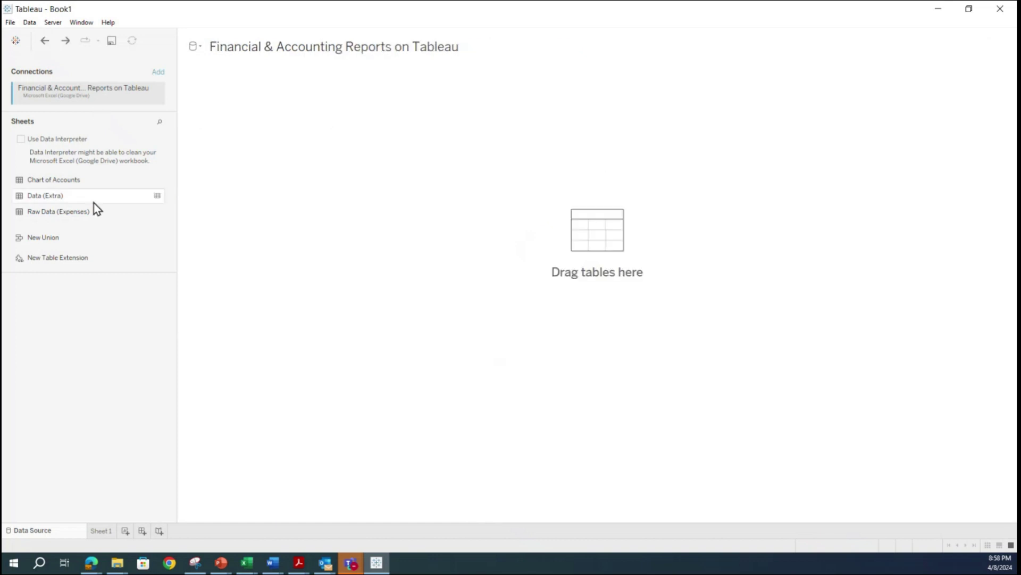
drag(45, 212, 583, 256)
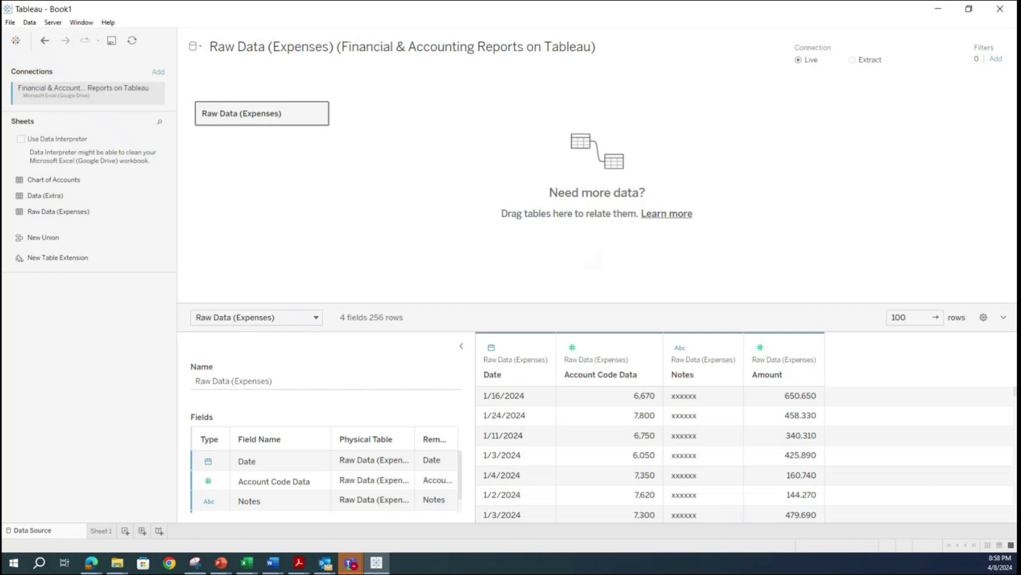
- Switch to Google Drive in the browser, open Financial & Accounting Reports on Tableau.xlsx and look over its Chart of Accounts
key(super+d)
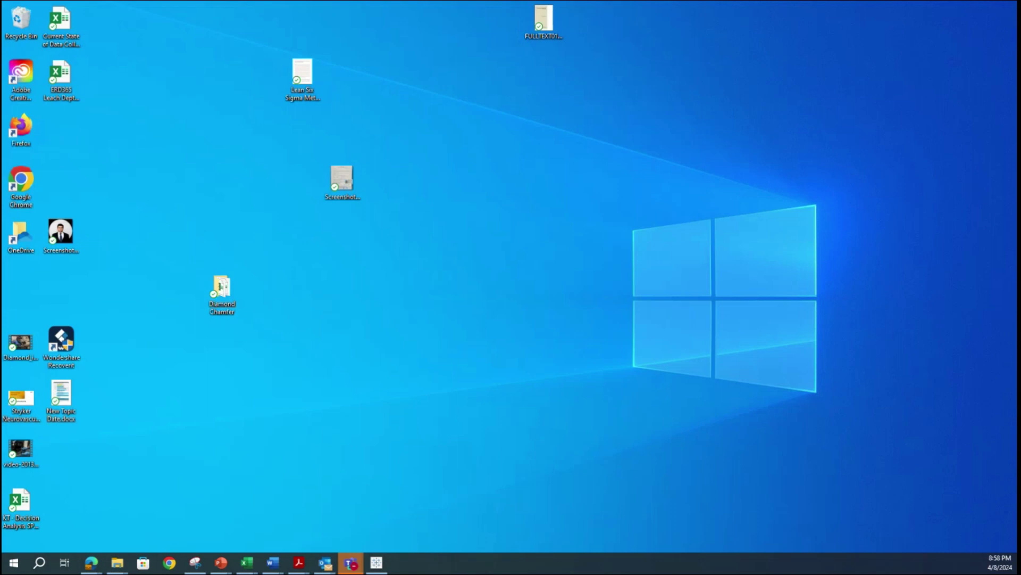
key(super+d)
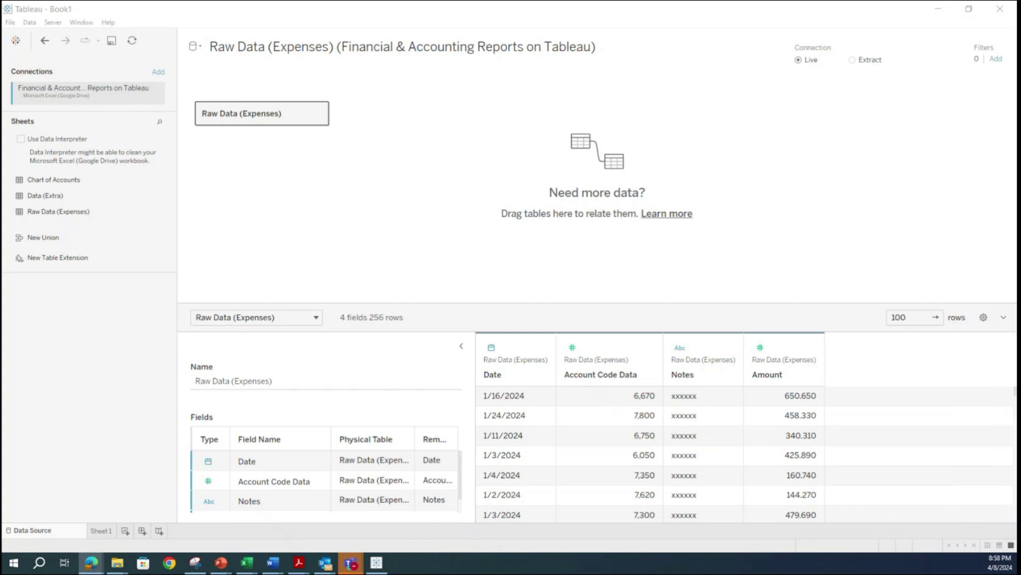
key(alt+Tab)
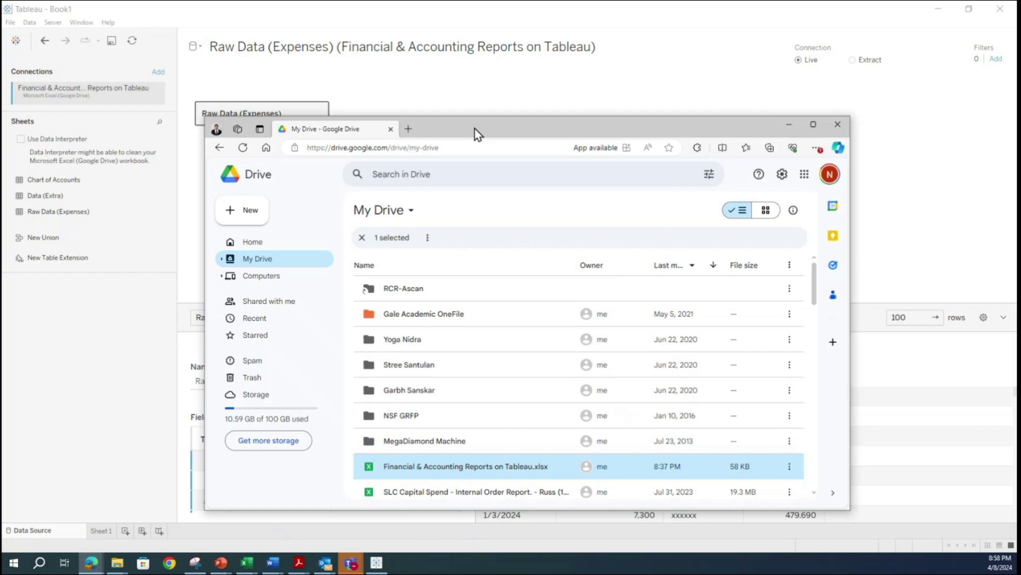
double_click(474, 128)
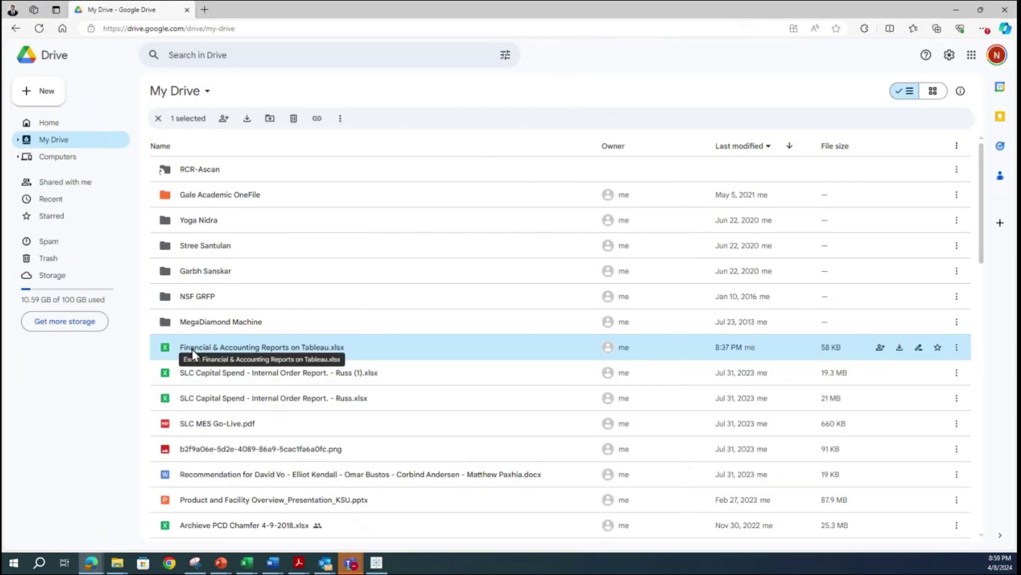
double_click(230, 351)
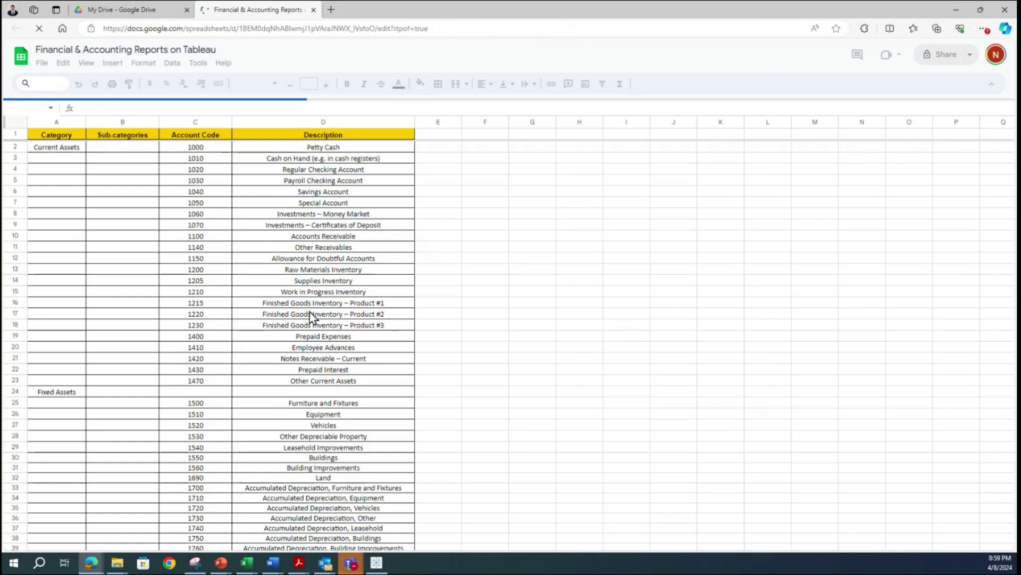
click(340, 369)
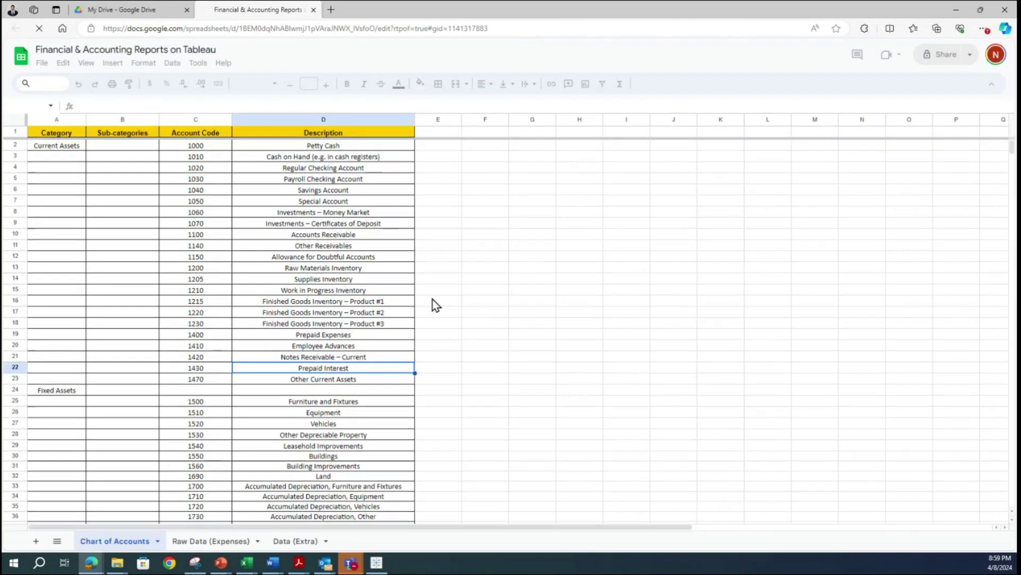
scroll(299, 477, down, 4)
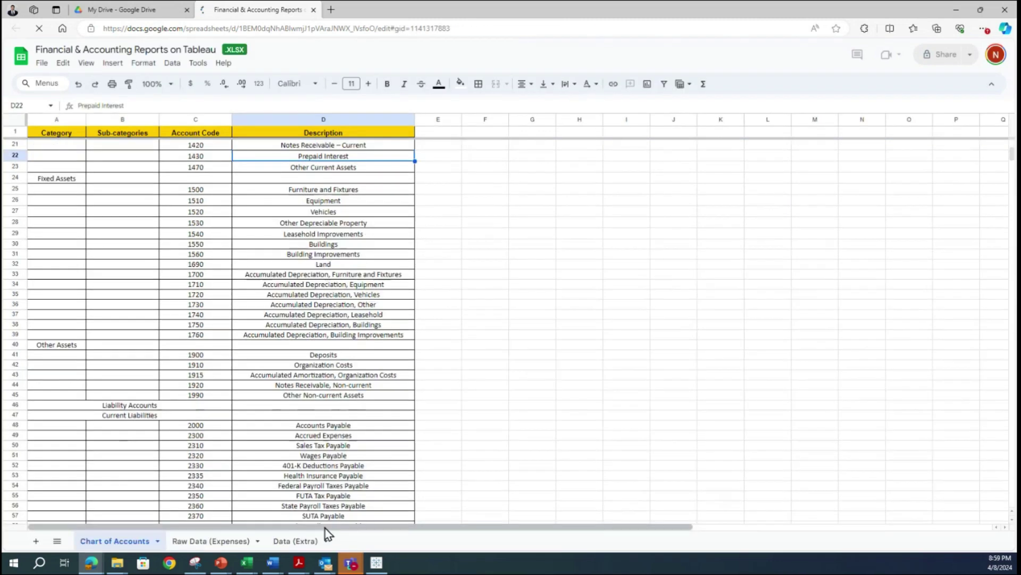
- In the Raw Data (Expenses) sheet, set the 1/16/2024 amount in D2 to 2650.65
click(200, 542)
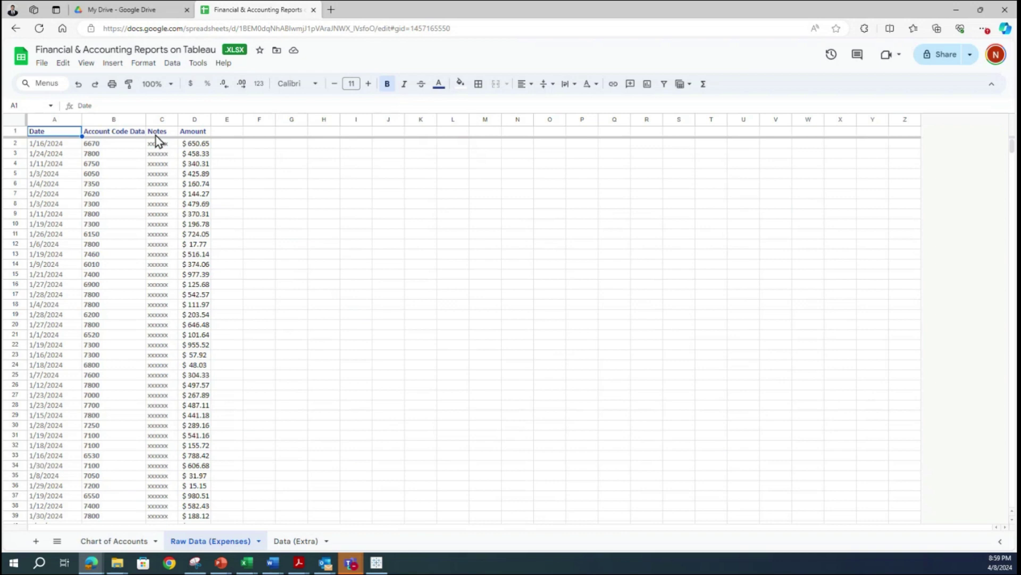
click(194, 145)
double_click(188, 143)
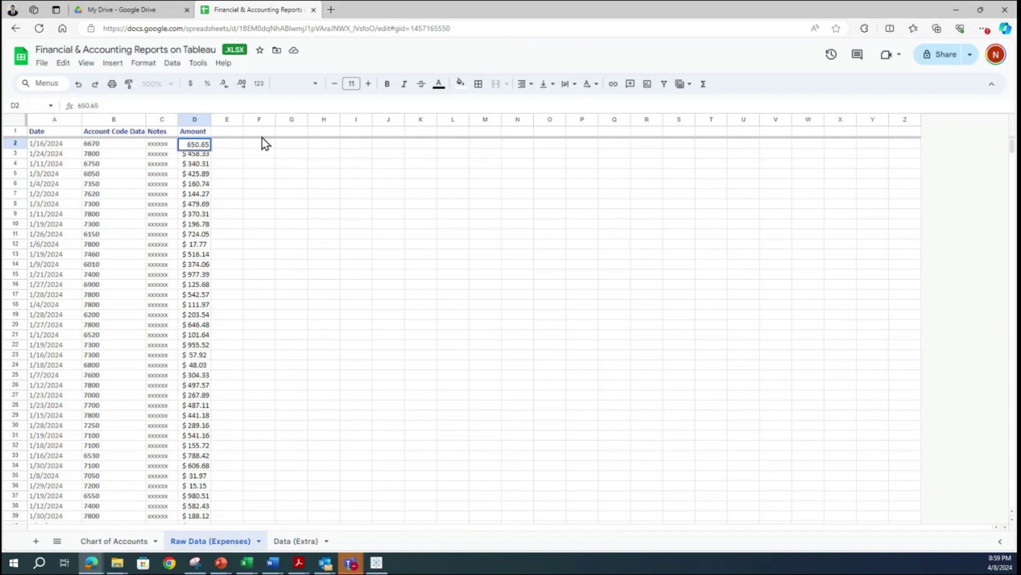
text(2)
key(Return)
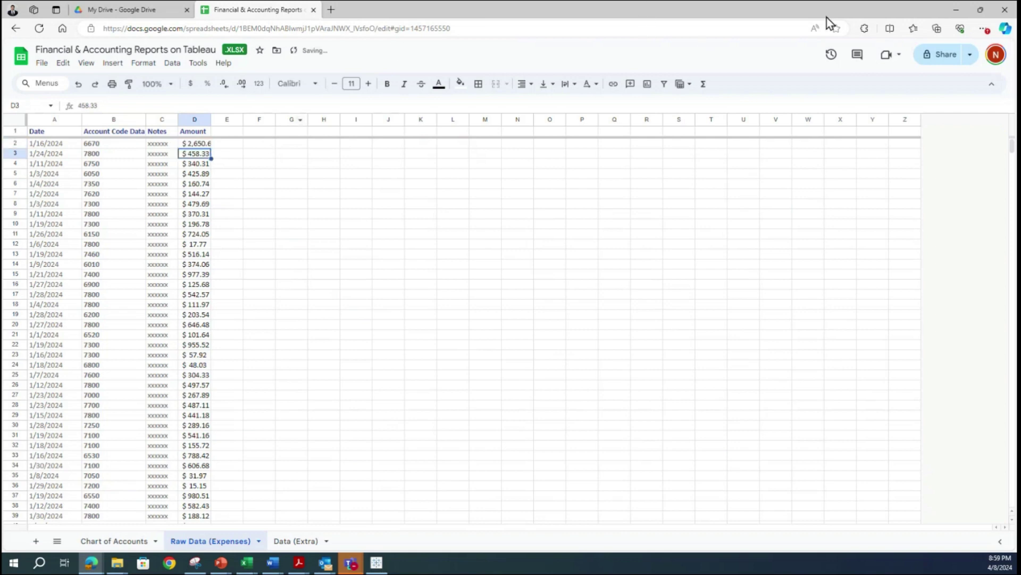
- Dock the spreadsheet window on half the screen, return to Tableau full screen and refresh the Raw Data (Expenses) data source
drag(786, 13, 445, 137)
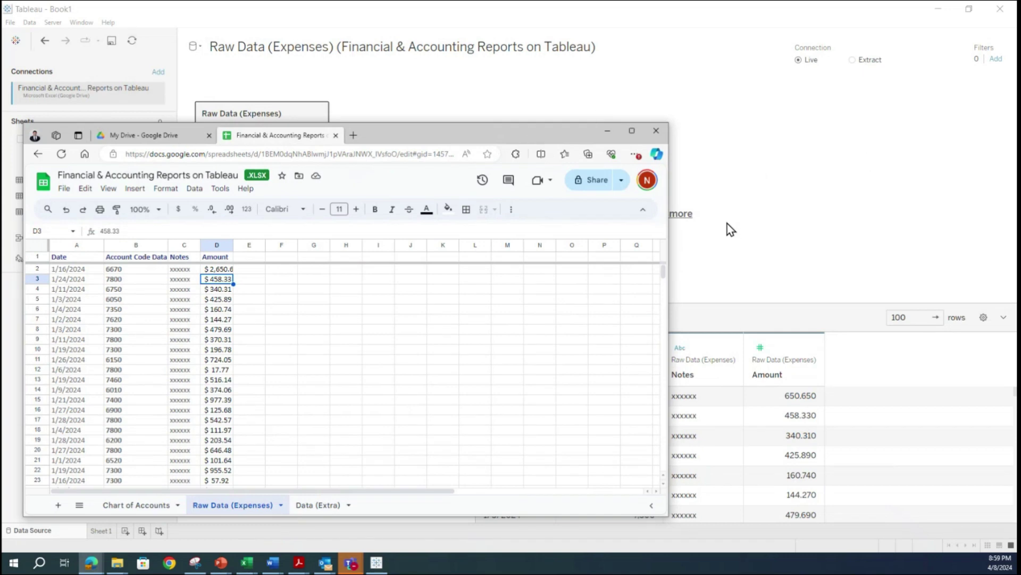
key(super+Right)
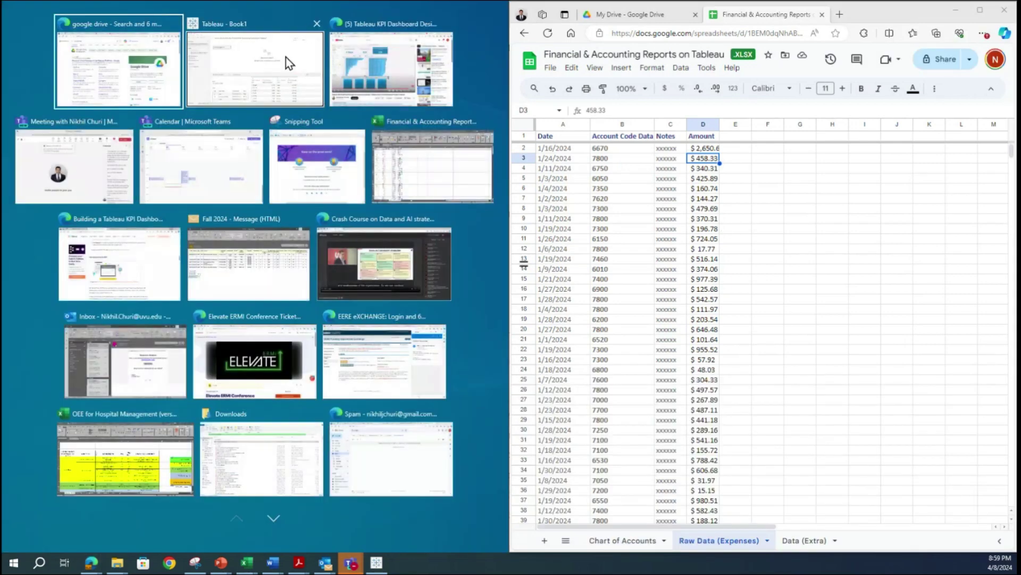
click(288, 63)
key(super+Down)
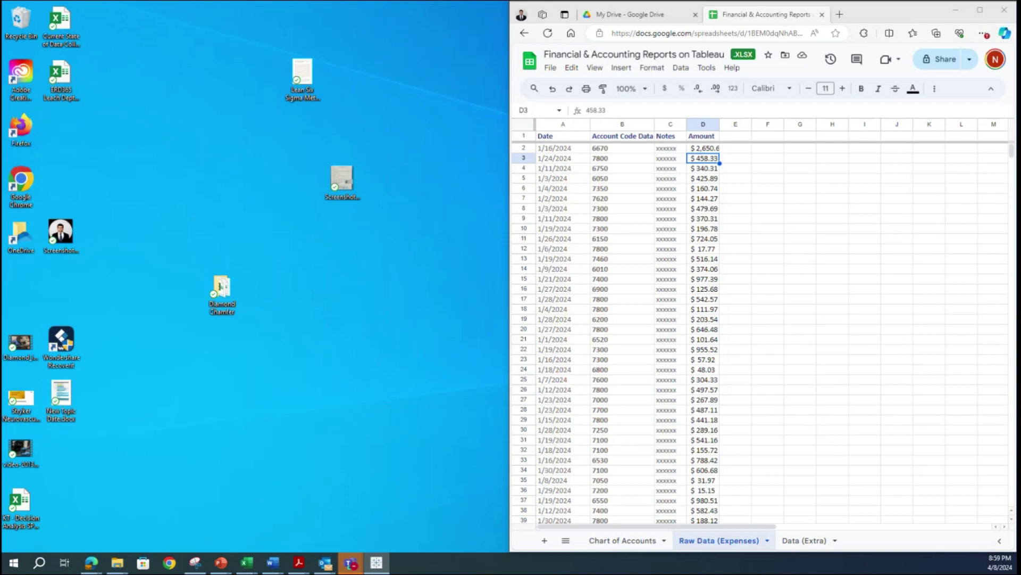
drag(78, 212, 351, 45)
drag(524, 391, 614, 361)
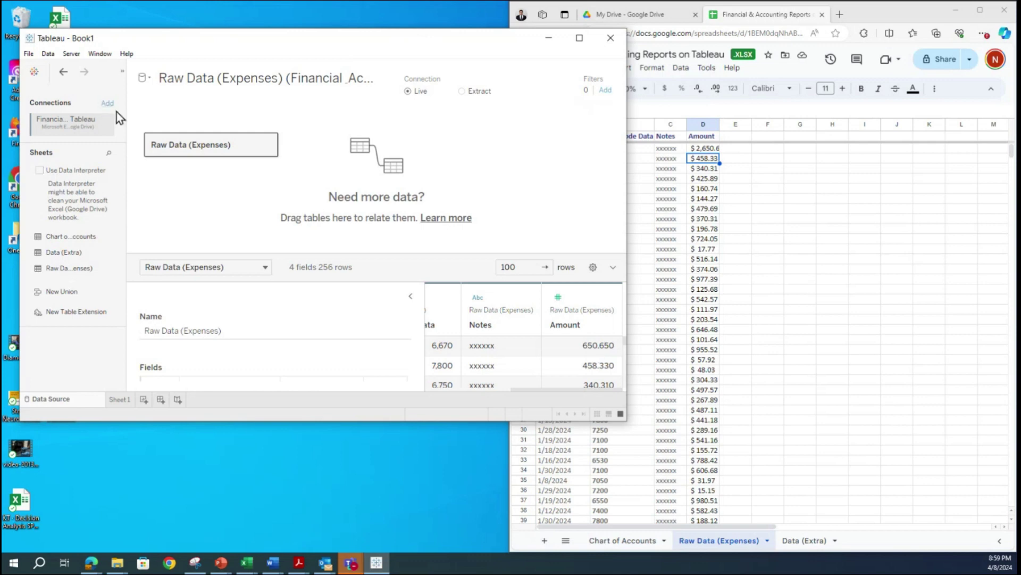
double_click(304, 43)
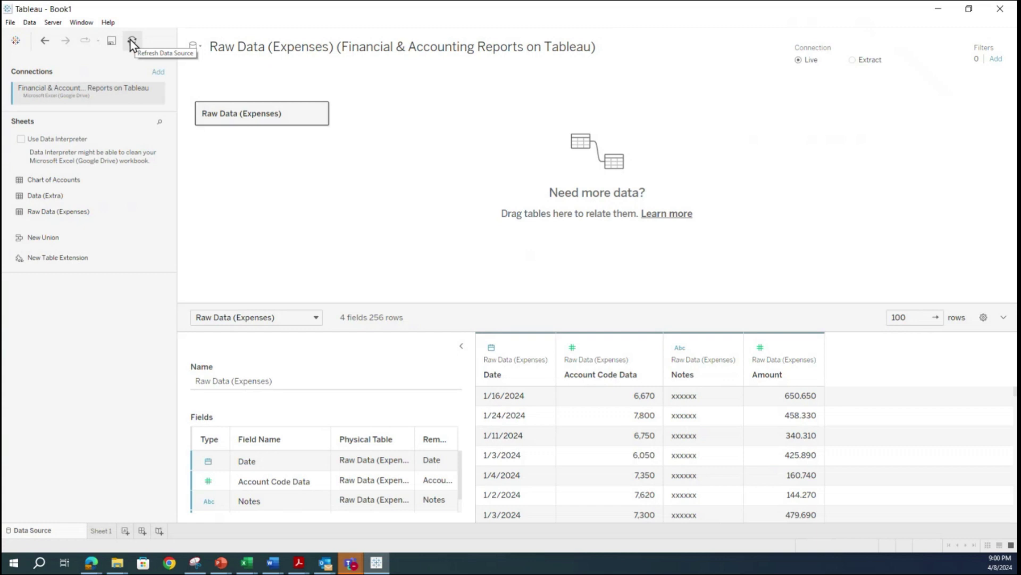
click(131, 40)
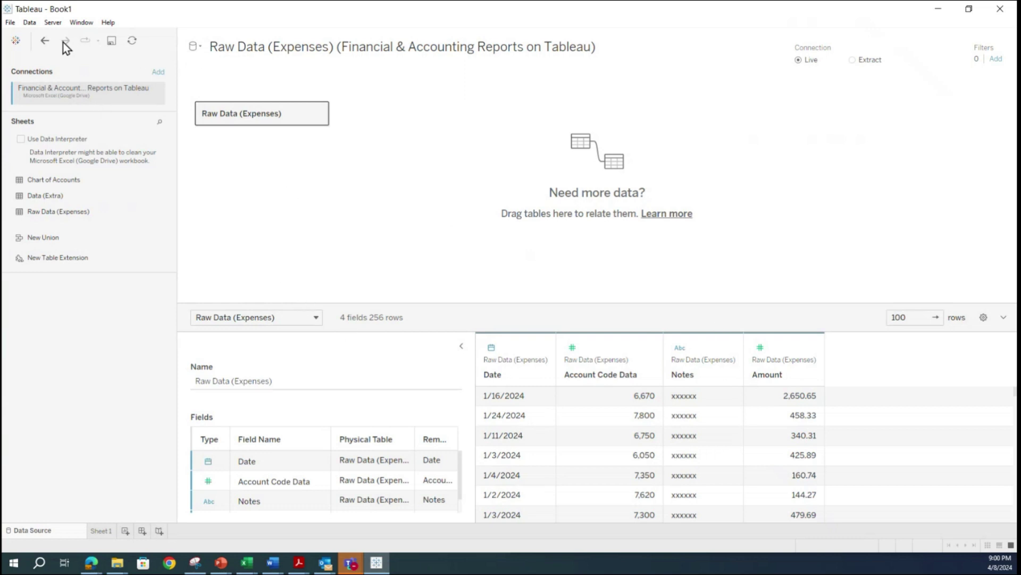
- Try to reload the data source by undoing and restoring the Raw Data (Expenses) table
click(45, 42)
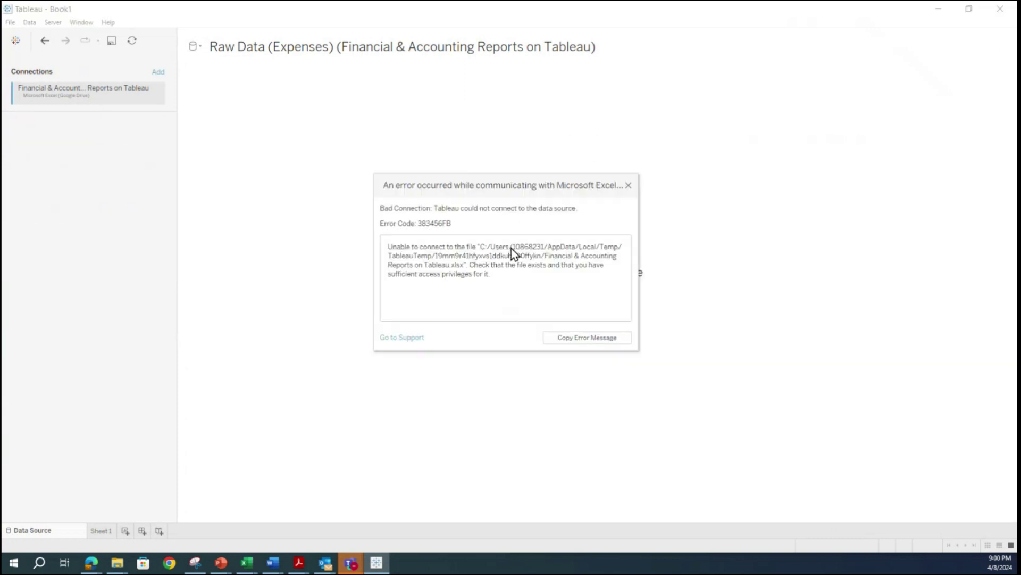
click(601, 338)
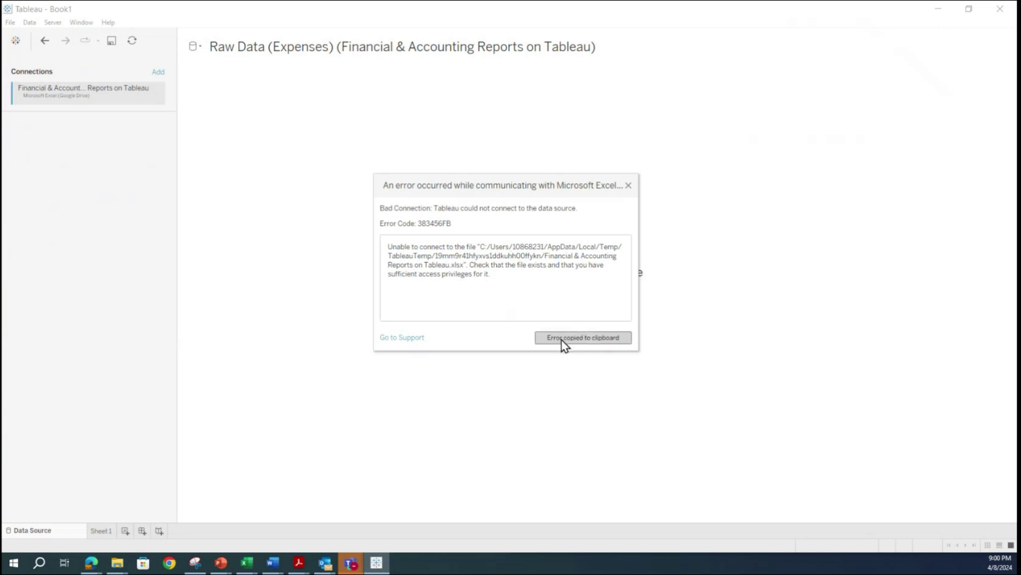
click(628, 185)
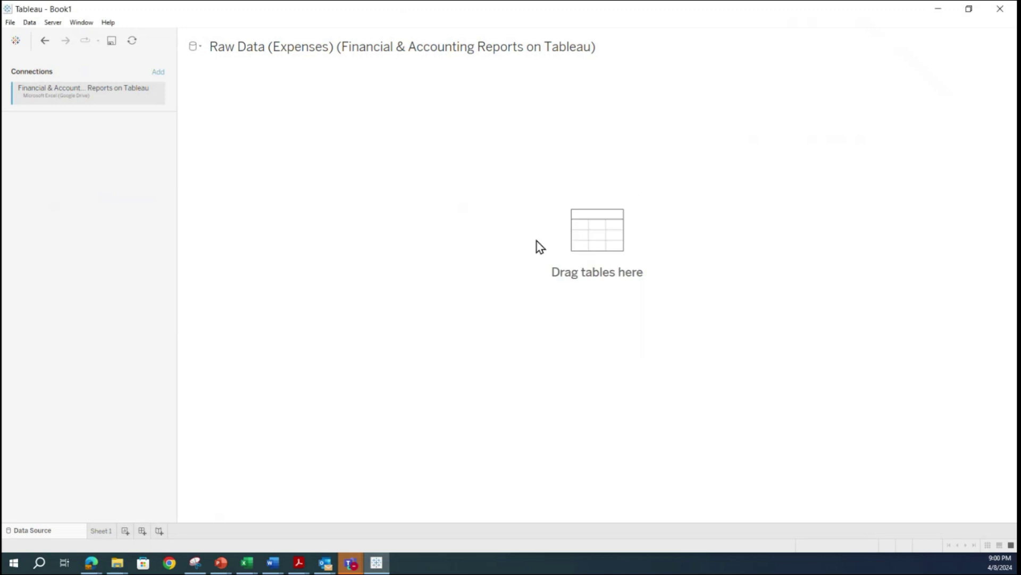
click(46, 41)
double_click(98, 90)
click(65, 42)
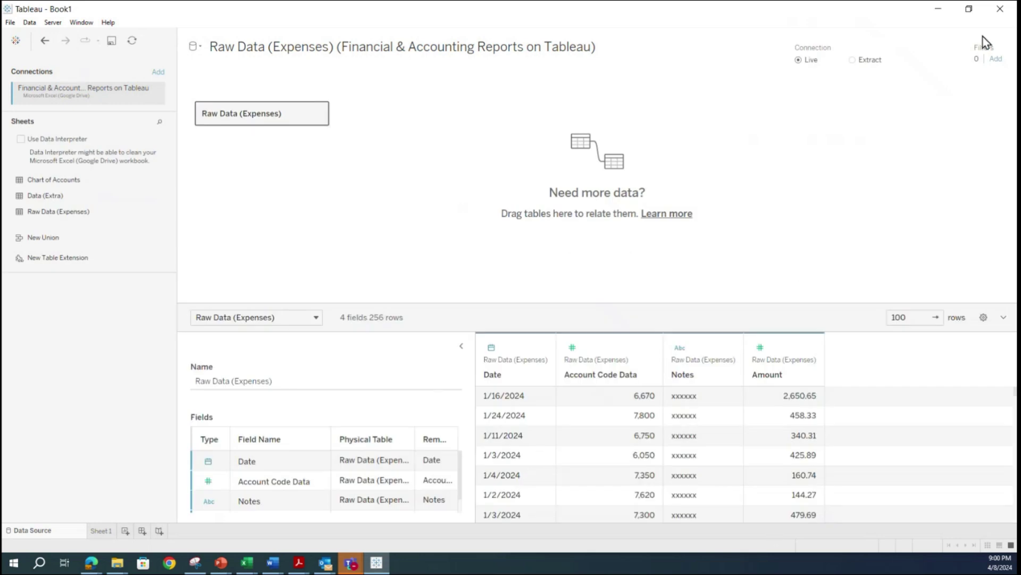
- Minimize Tableau and set the 1/16/2024 amount in D2 of the Google Drive Raw Data (Expenses) sheet to 650.65
click(940, 8)
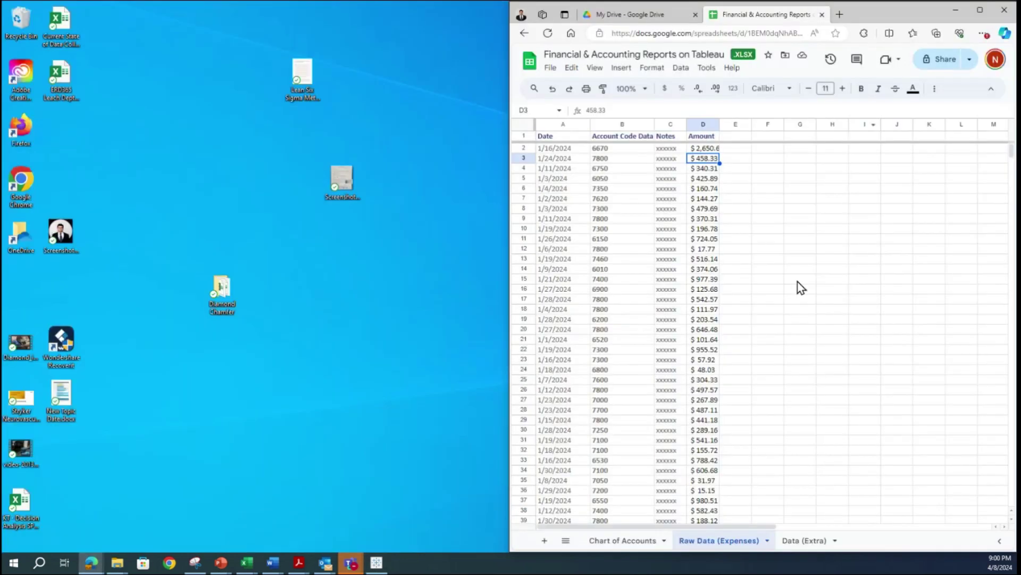
click(698, 151)
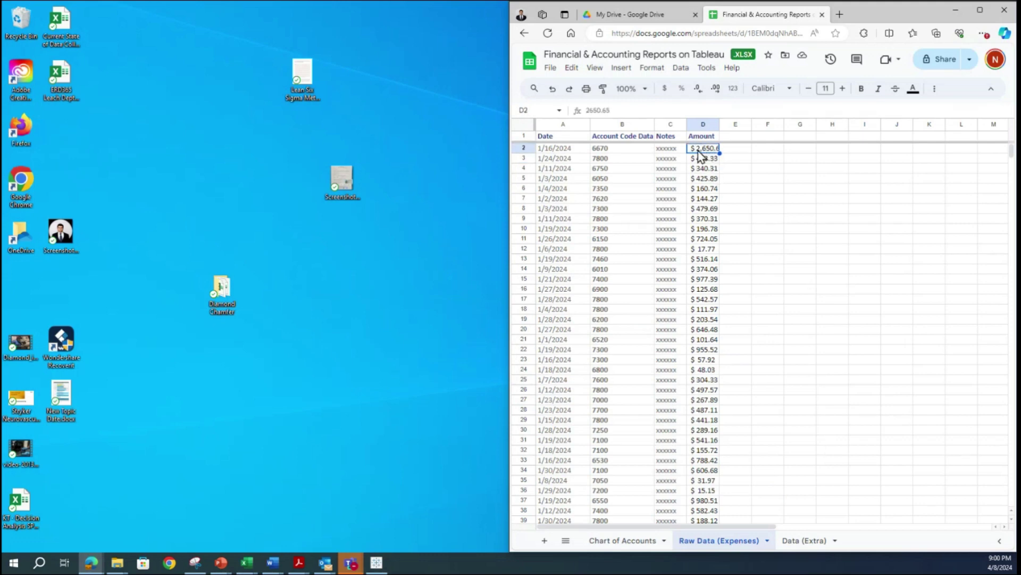
double_click(699, 149)
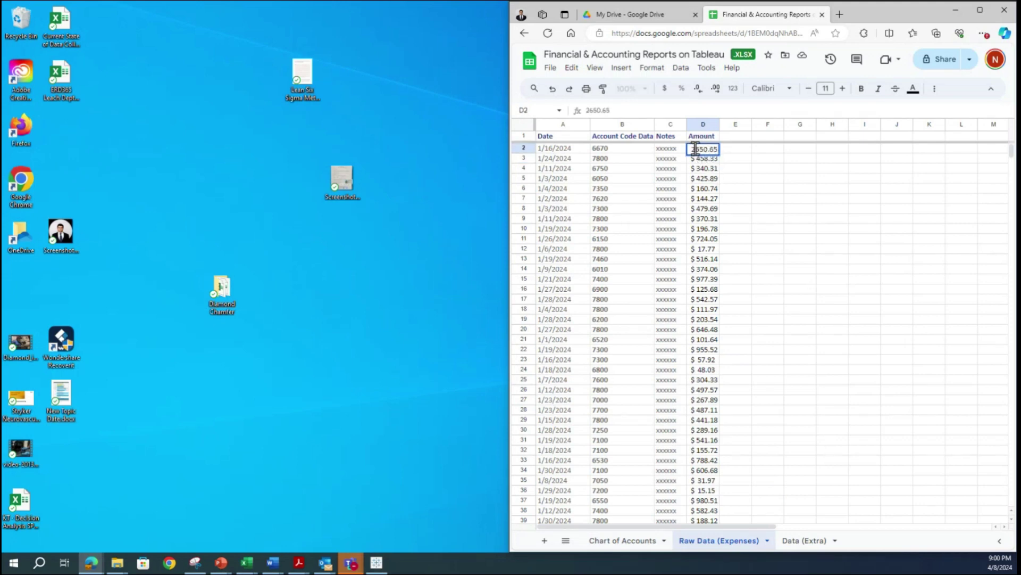
key(BackSpace)
key(Return)
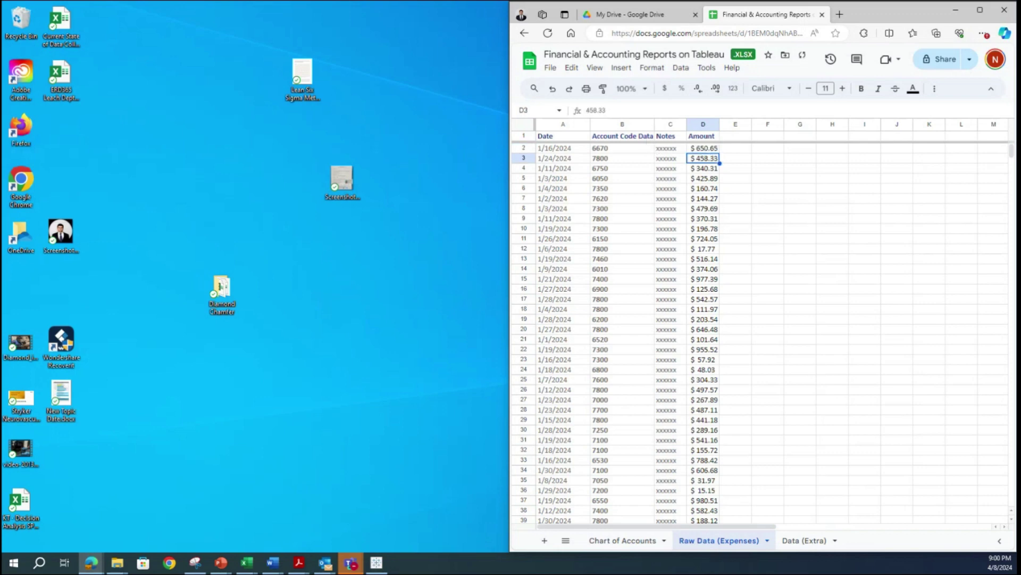
- Switch back to Tableau, close its workbook without saving, and minimize the browser window
key(alt+Tab)
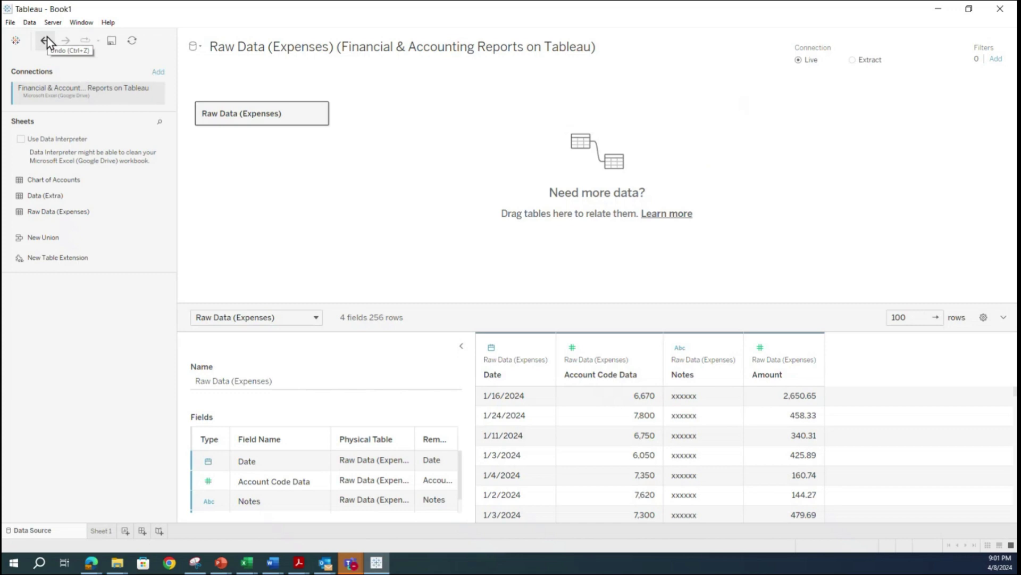
click(944, 12)
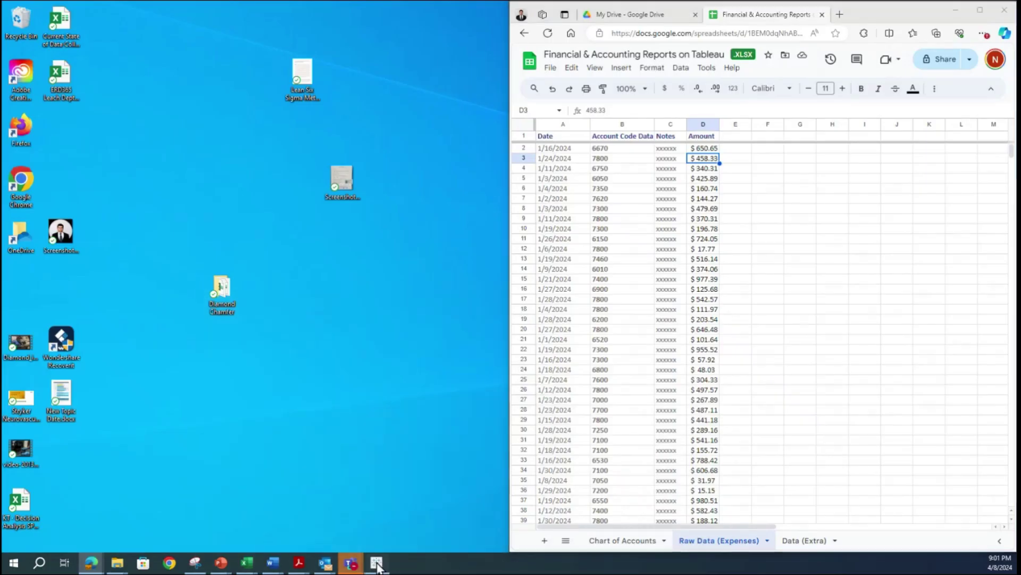
click(376, 562)
click(1001, 9)
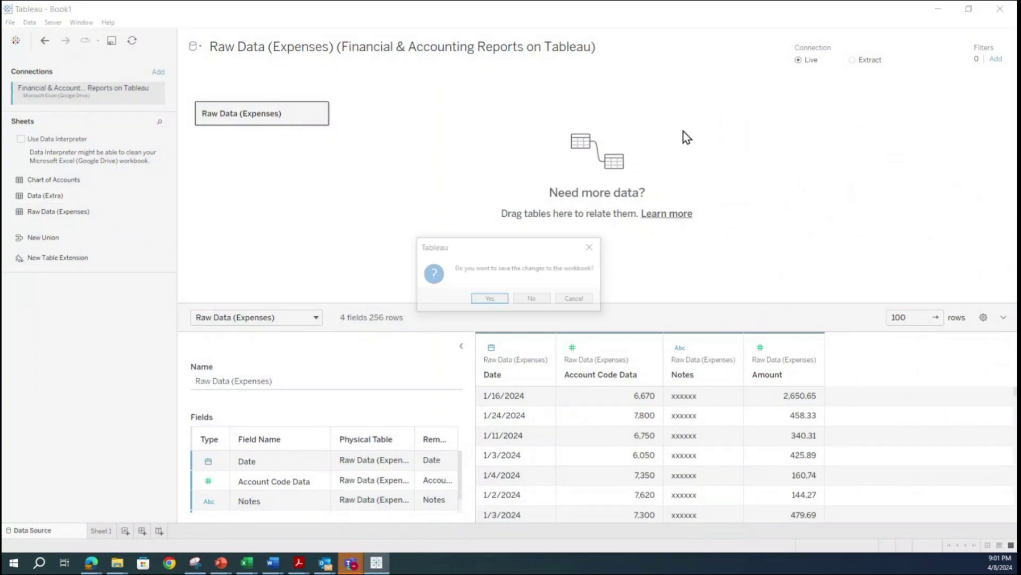
click(532, 300)
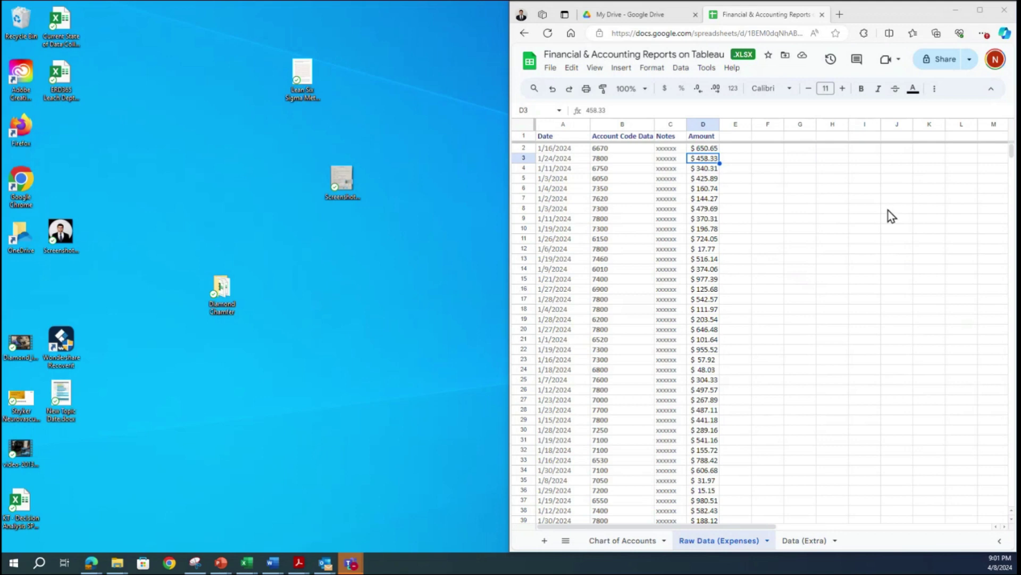
click(960, 14)
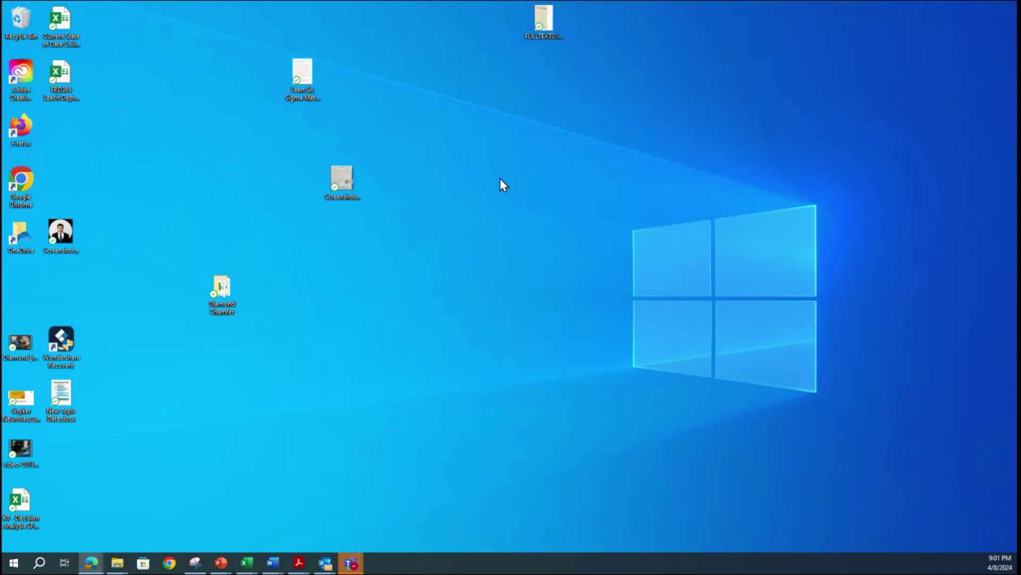
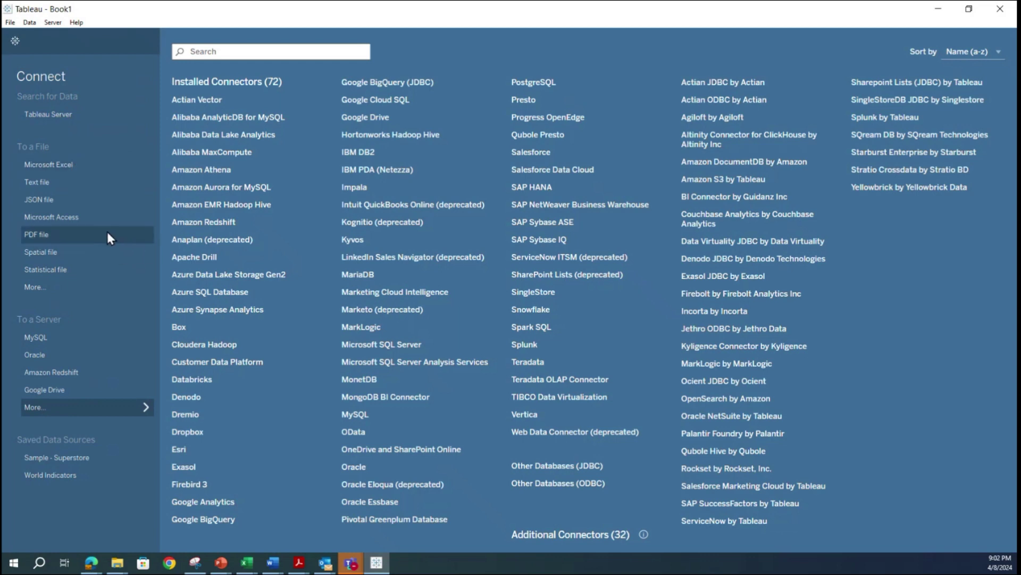
- Connect Tableau to the local Microsoft Excel file Financial & Accounting Reports on Tableau.xlsx in Downloads
click(64, 409)
click(39, 167)
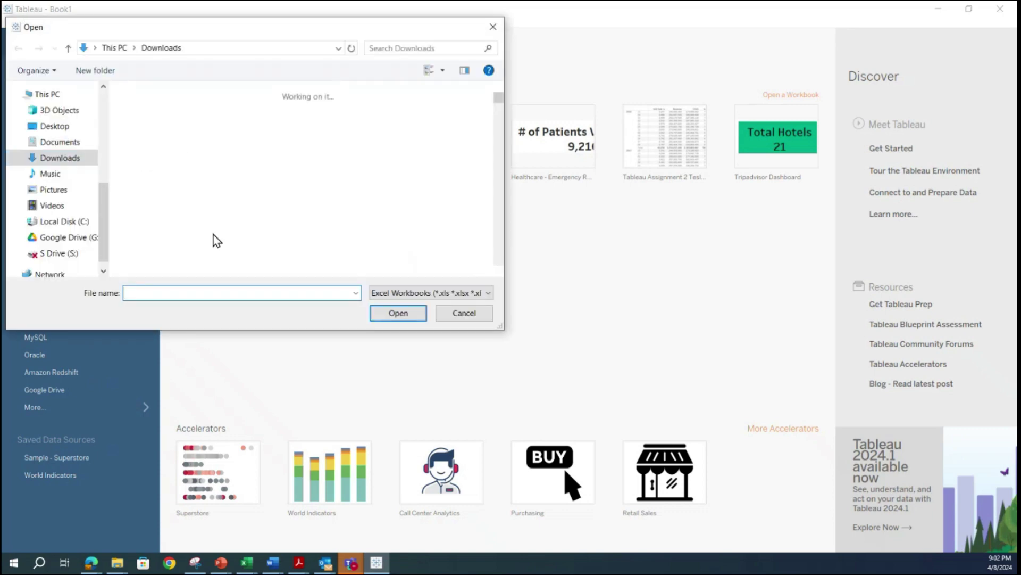
double_click(169, 121)
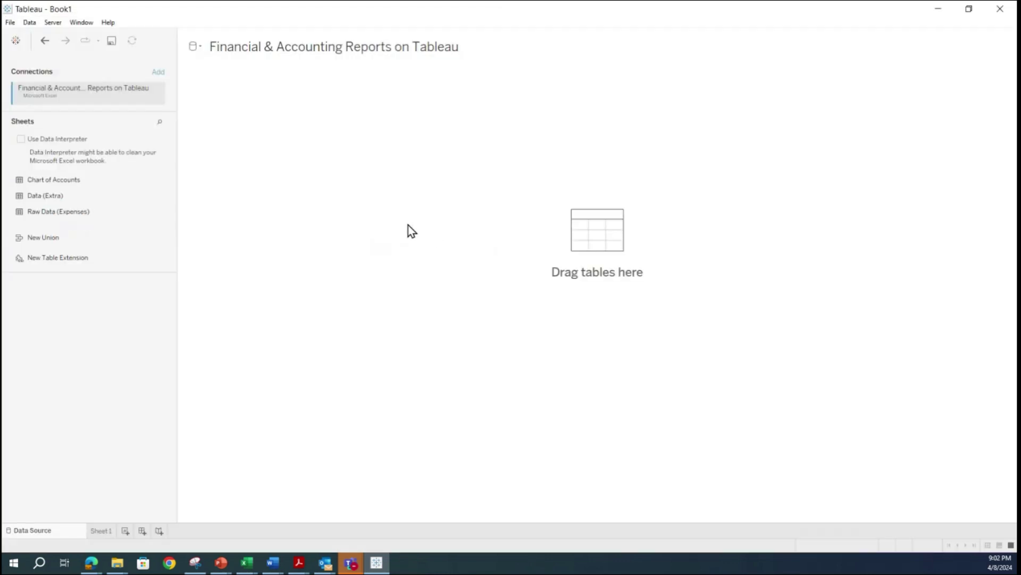
- Add Chart of Accounts to the data source canvas and relate Raw Data (Expenses) to it
drag(69, 211, 37, 197)
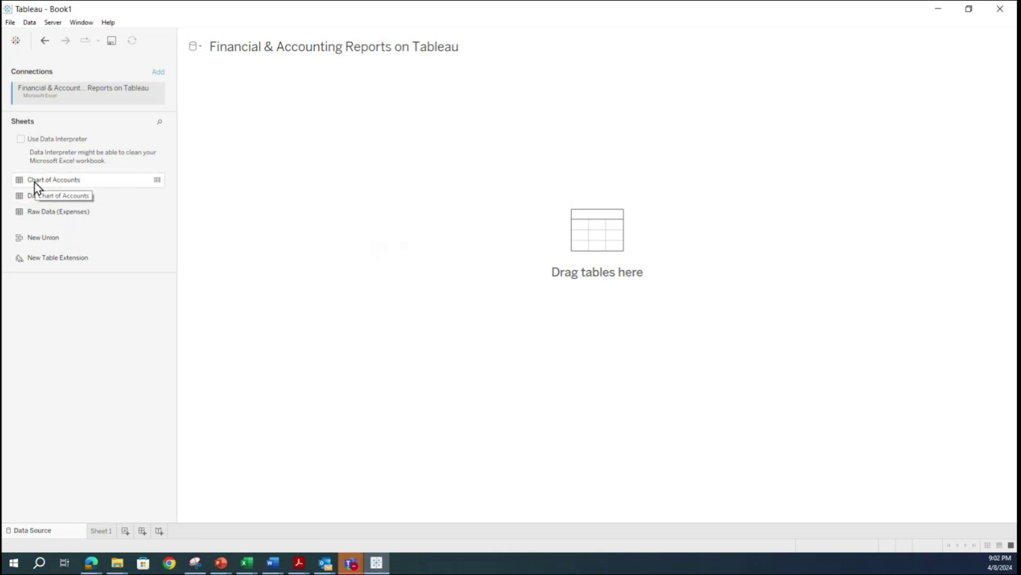
drag(41, 182, 580, 251)
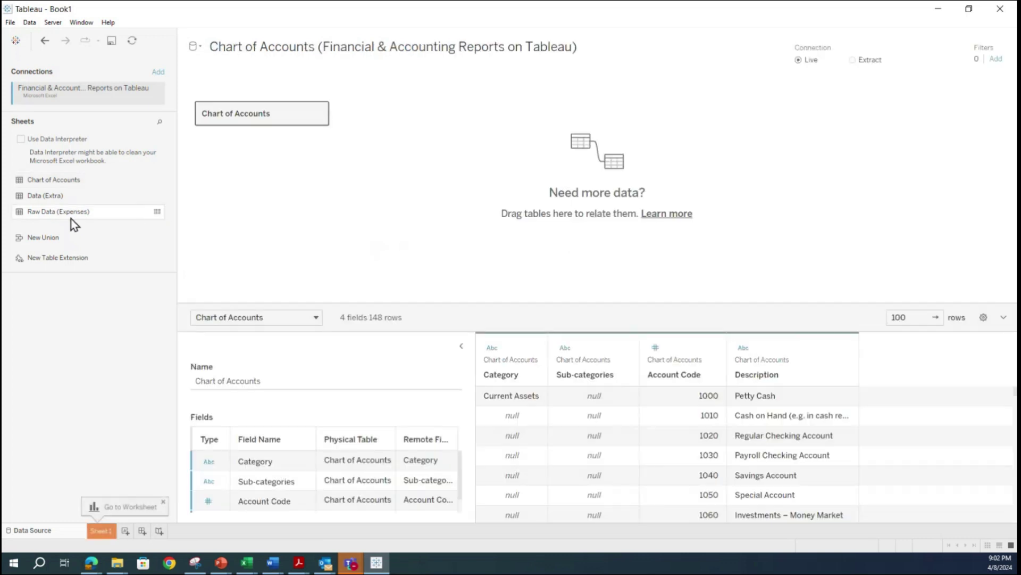
click(17, 215)
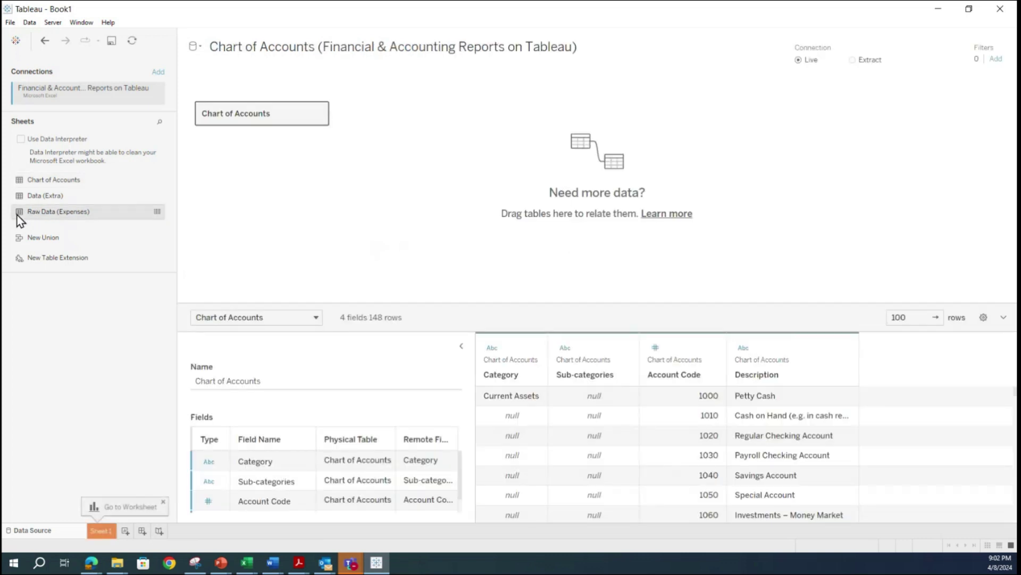
drag(20, 213, 478, 128)
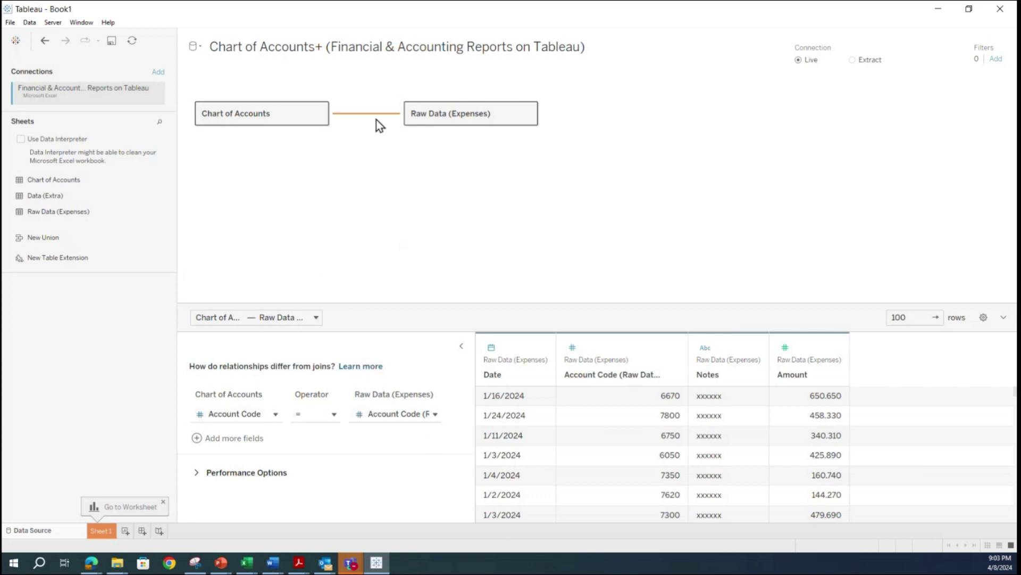
- Undo the addition of both related tables so that the data source canvas is empty
mouse_move(368, 122)
click(46, 41)
click(46, 42)
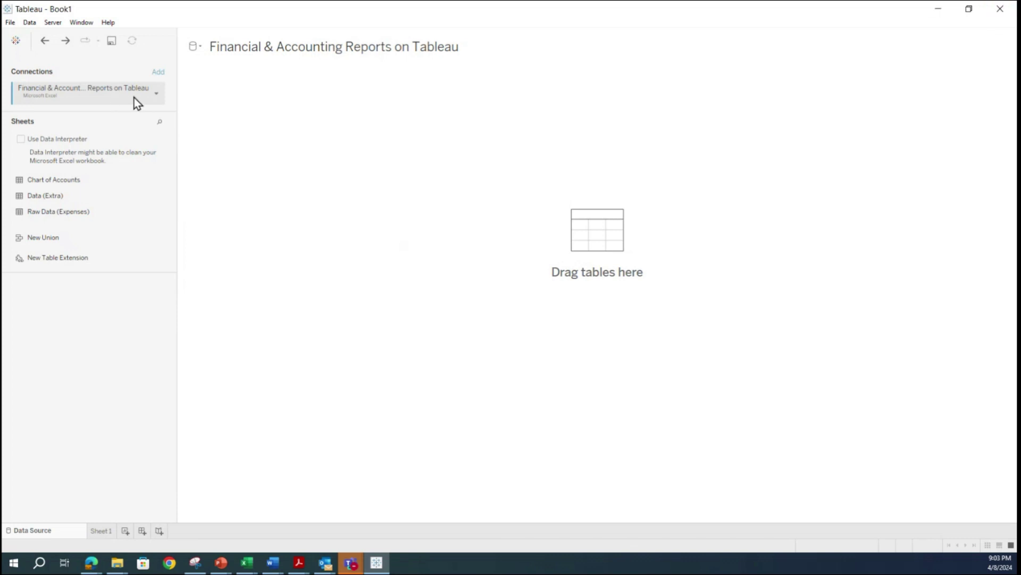
- Open the Excel connection for editing, cancel the file selection, and close the Tableau workbook without saving
click(155, 94)
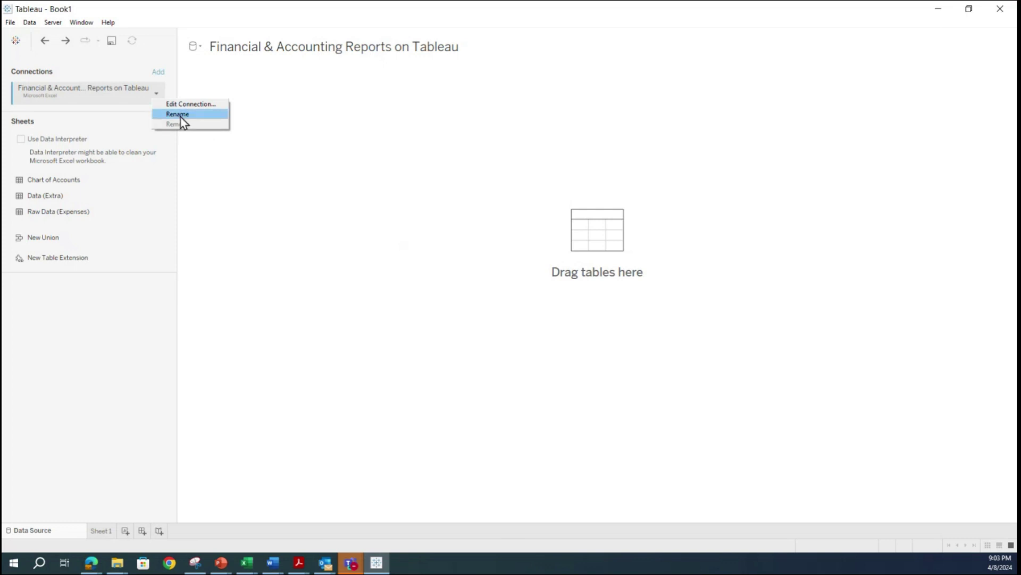
click(197, 103)
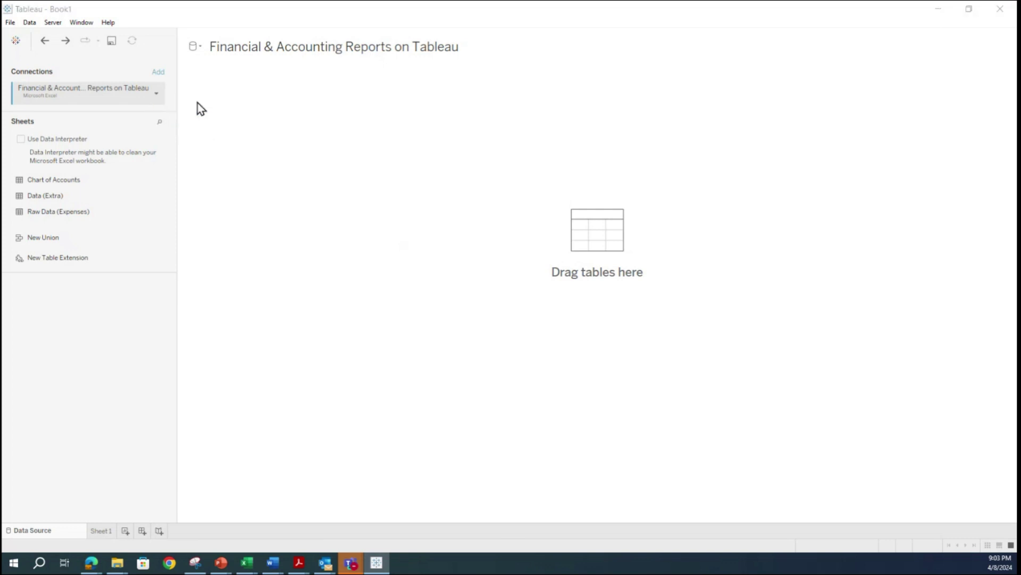
click(468, 312)
click(1000, 8)
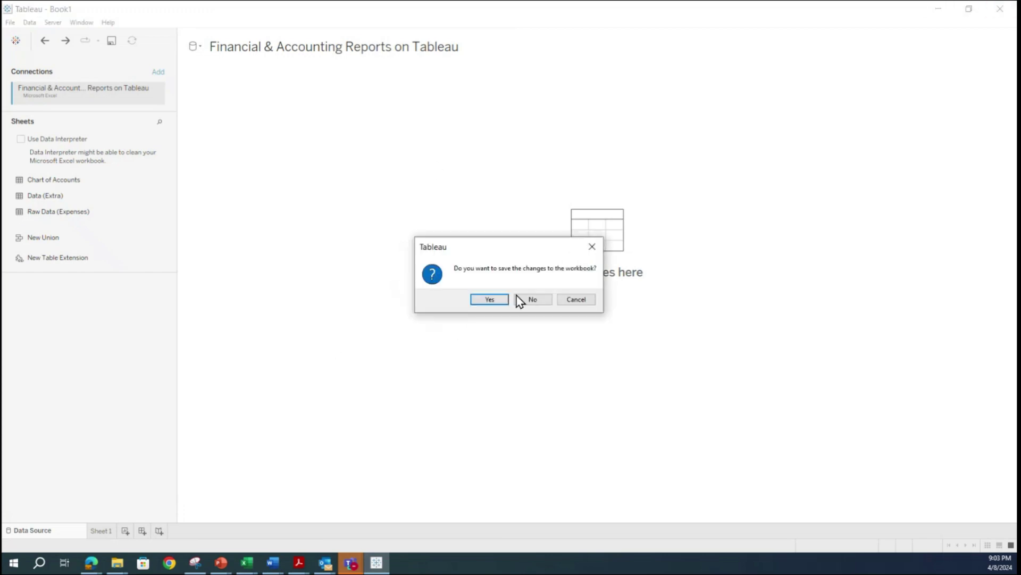
click(533, 299)
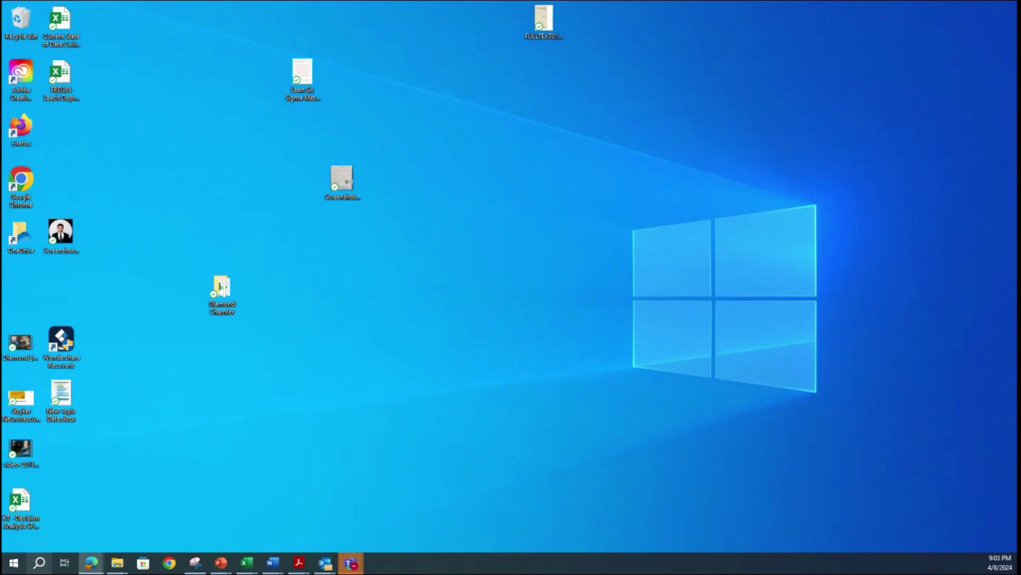
- Launch Tableau 2023.2 from the installed programs and maximize its window
click(15, 564)
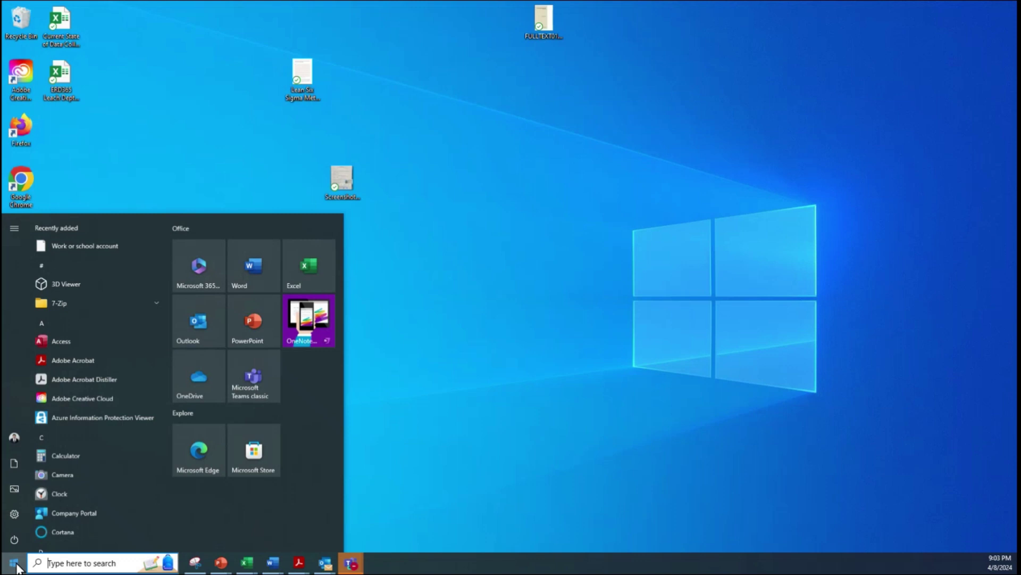
scroll(105, 478, down, 15)
scroll(102, 474, down, 10)
scroll(89, 454, up, 8)
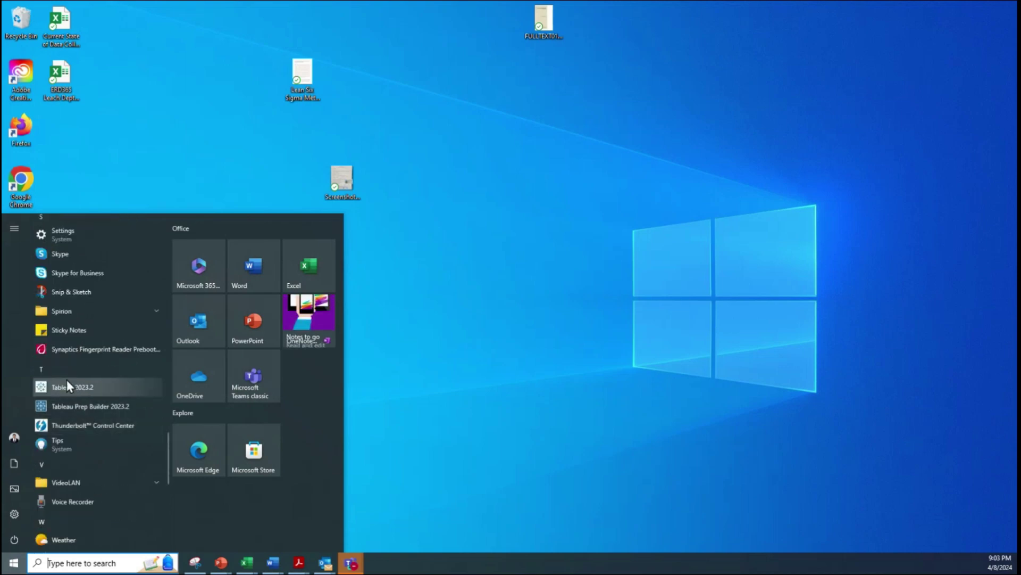
click(68, 385)
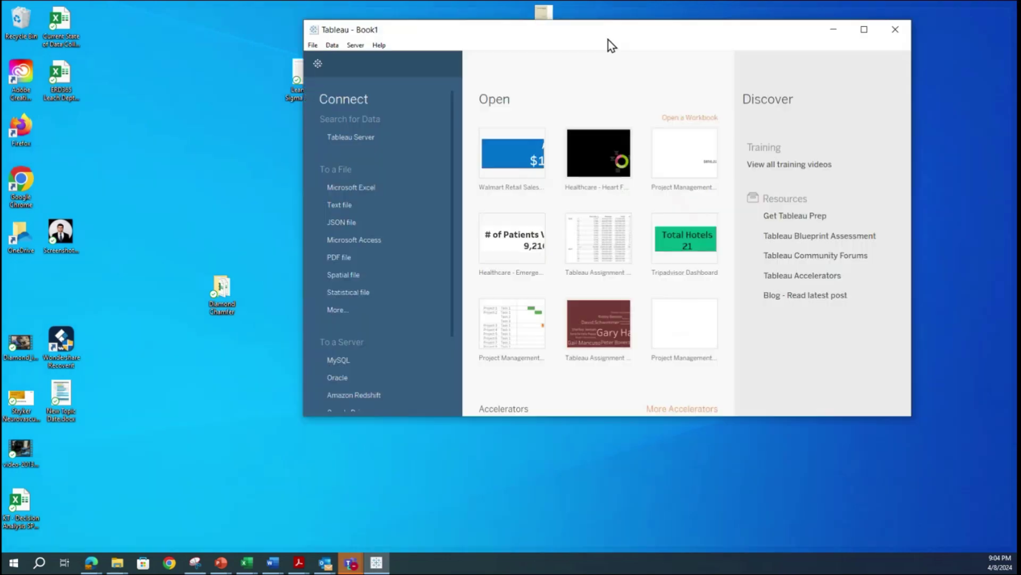
drag(611, 42, 508, 53)
double_click(508, 53)
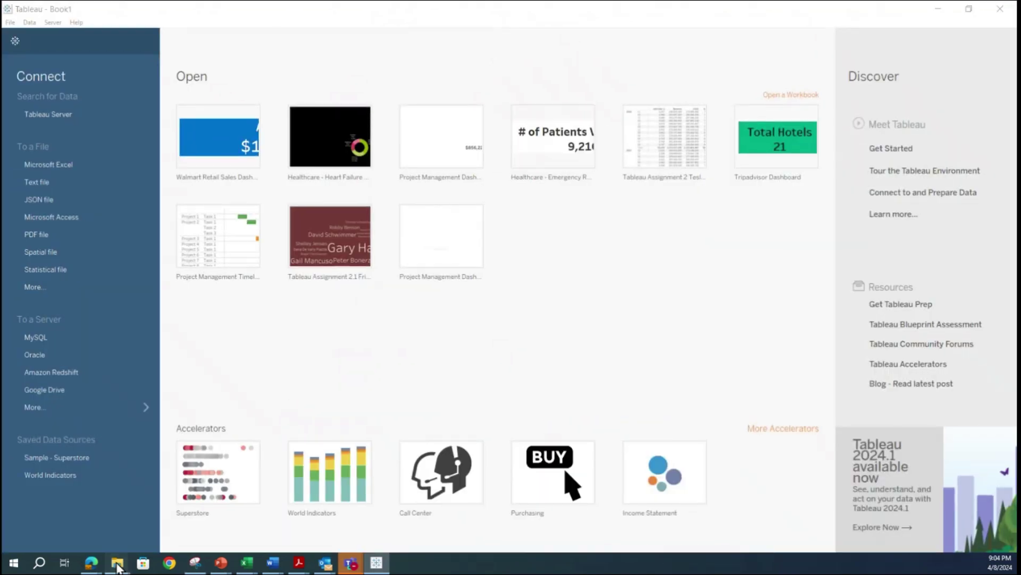
- Switch to the Downloads folder in File Explorer, maximize it and open Financial & Accounting Reports on Tableau.xlsx in Excel
click(173, 524)
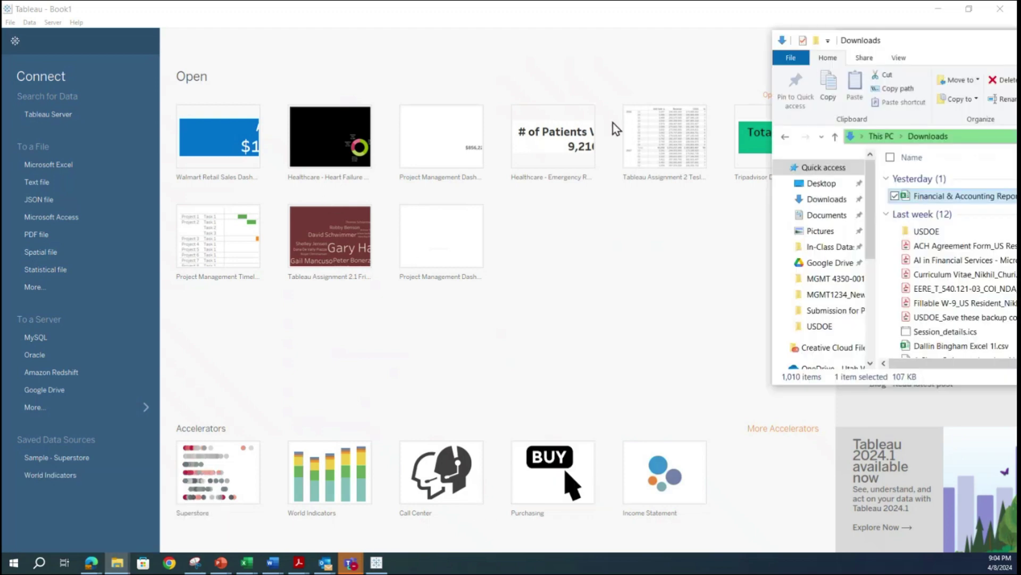
drag(957, 50, 413, 140)
double_click(423, 137)
click(170, 131)
click(170, 132)
click(257, 224)
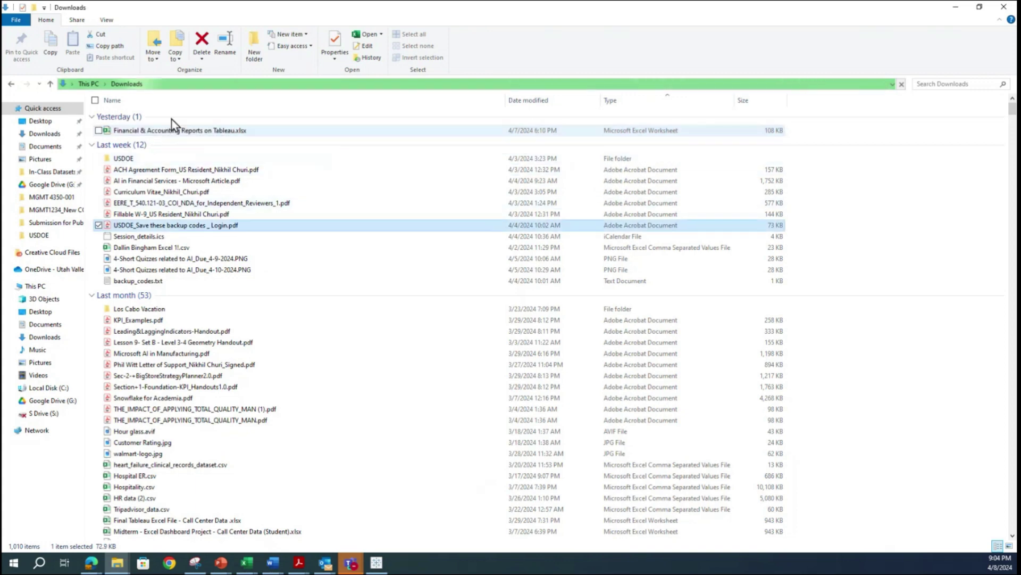
click(176, 133)
double_click(177, 133)
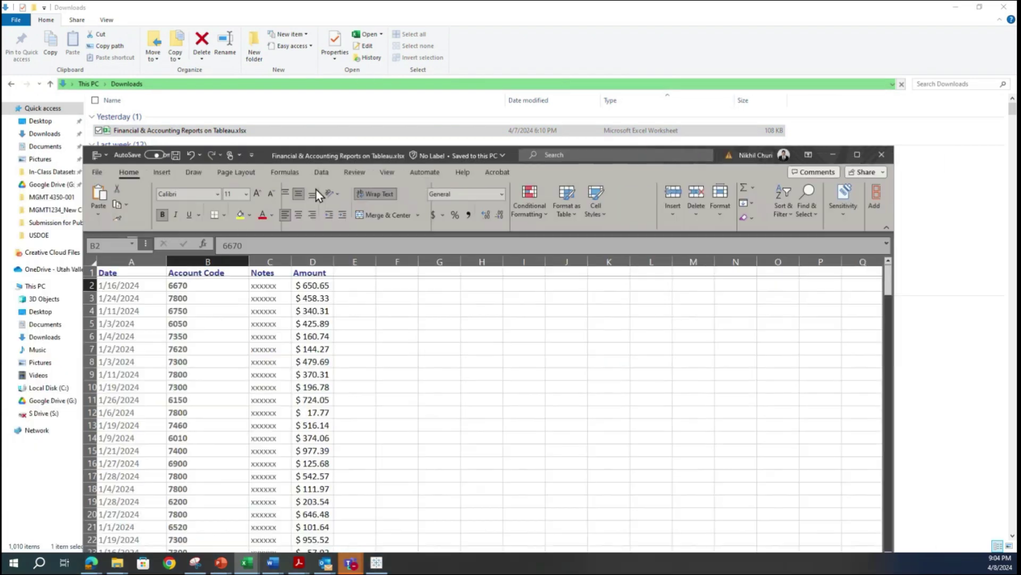
- Maximize the Excel workbook window and show the Chart of Accounts sheet
drag(761, 160, 415, 104)
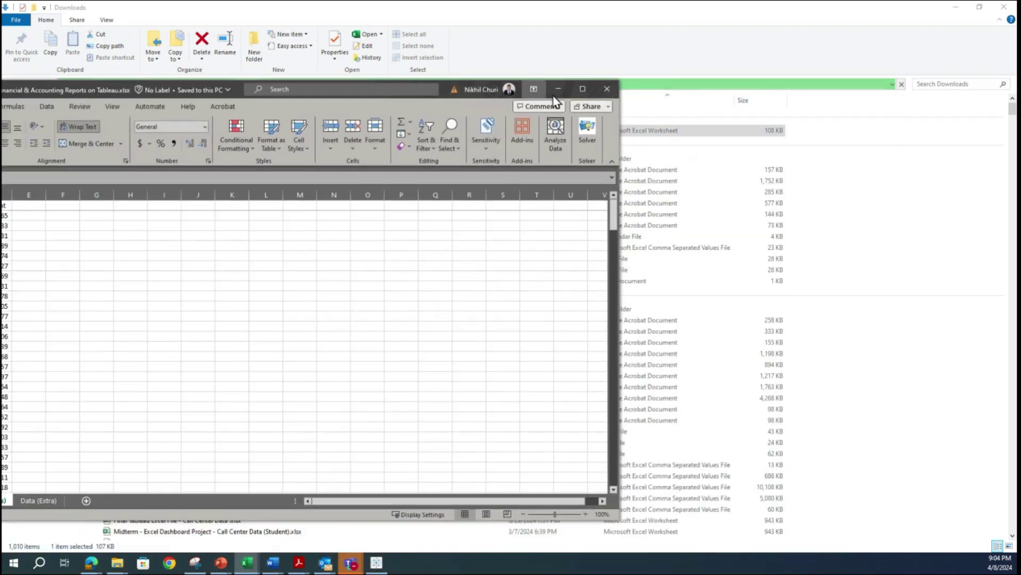
click(547, 96)
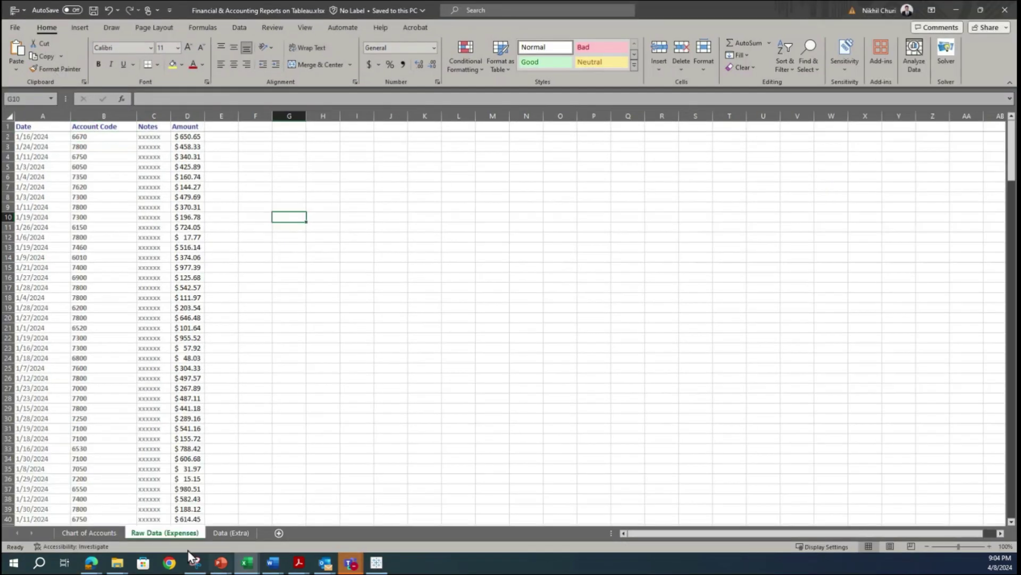
click(92, 531)
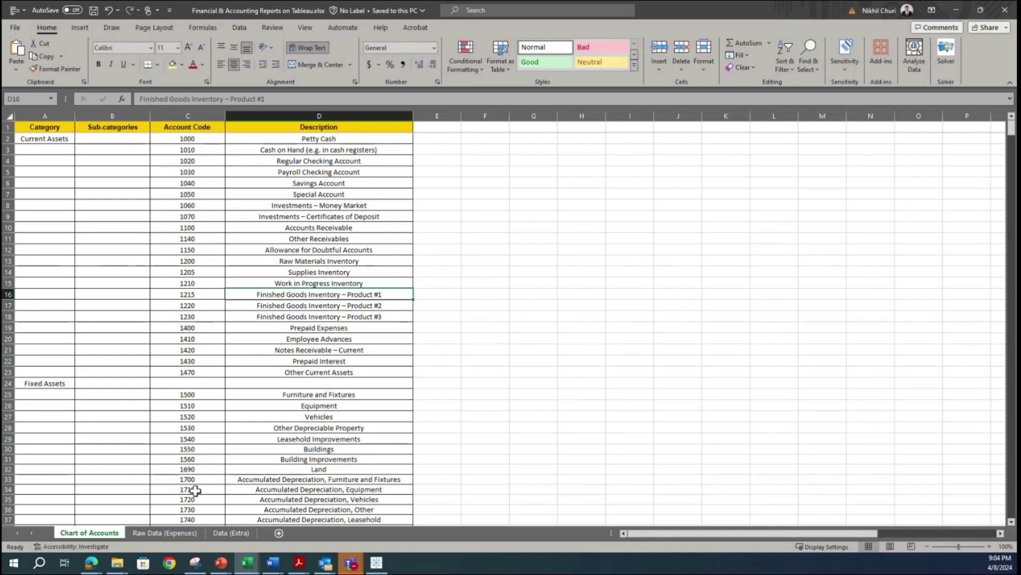
- Rename the Account Code header in cell B1 of the Raw Data (Expenses) sheet to Account Code Data
click(171, 532)
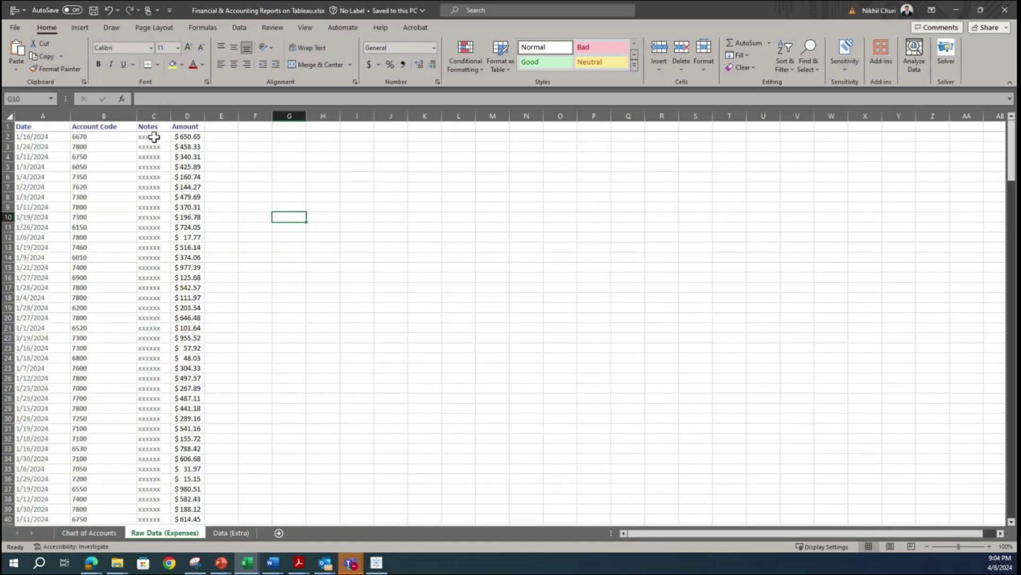
click(123, 126)
double_click(123, 126)
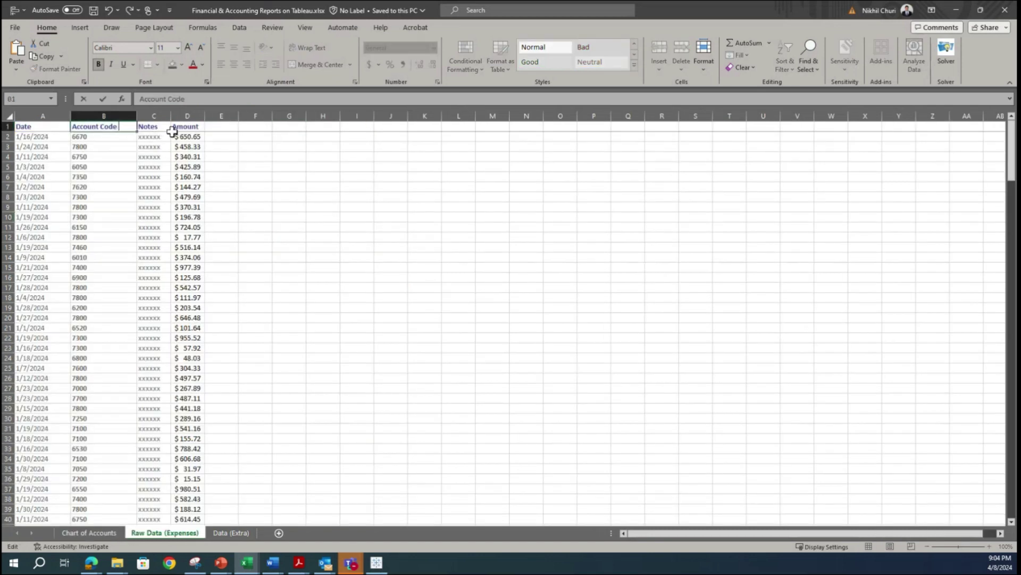
text(Data)
key(Return)
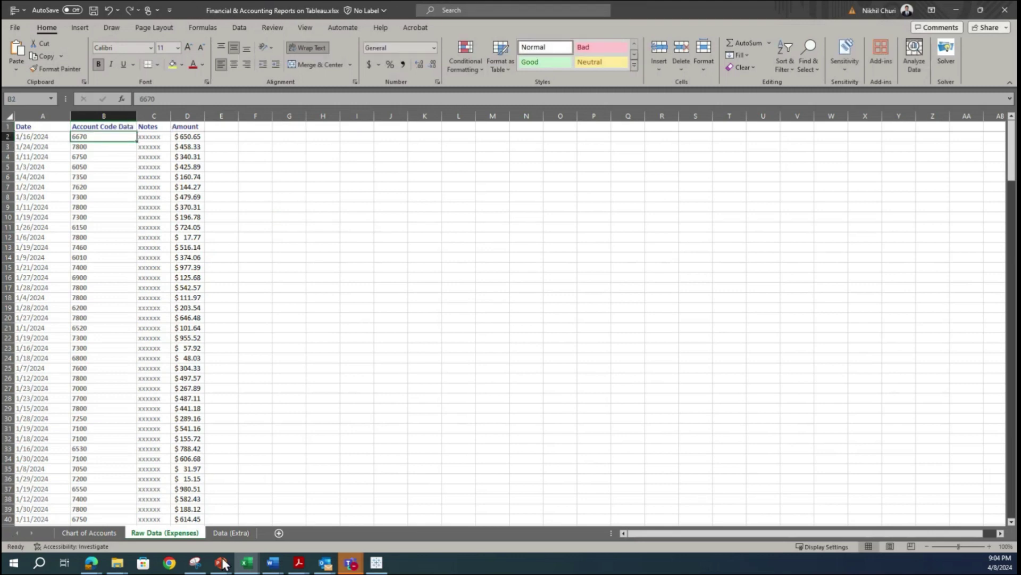
click(591, 278)
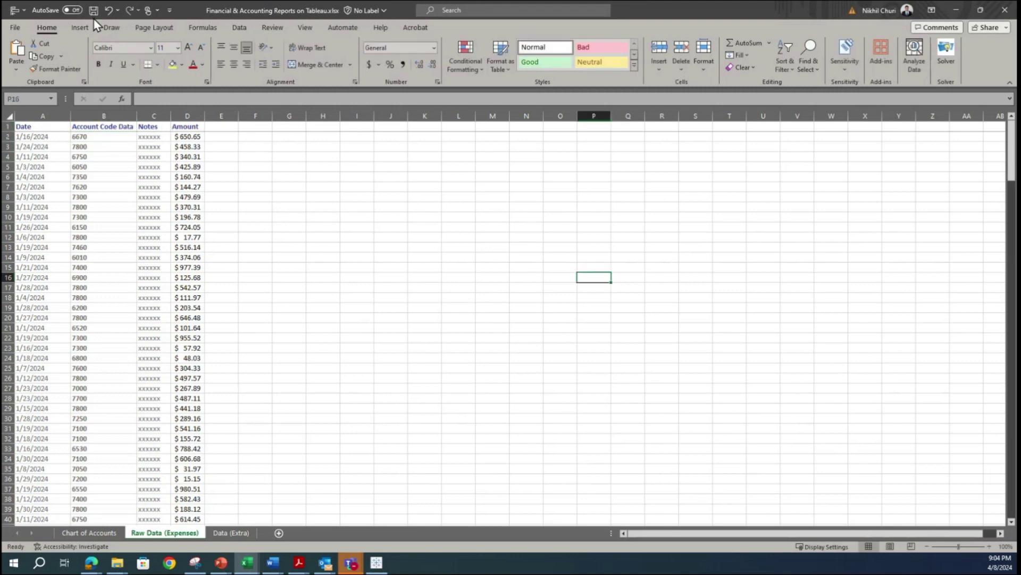
- Close the Excel workbook, switch to Tableau and connect to Financial & Accounting Reports on Tableau.xlsx
click(1005, 10)
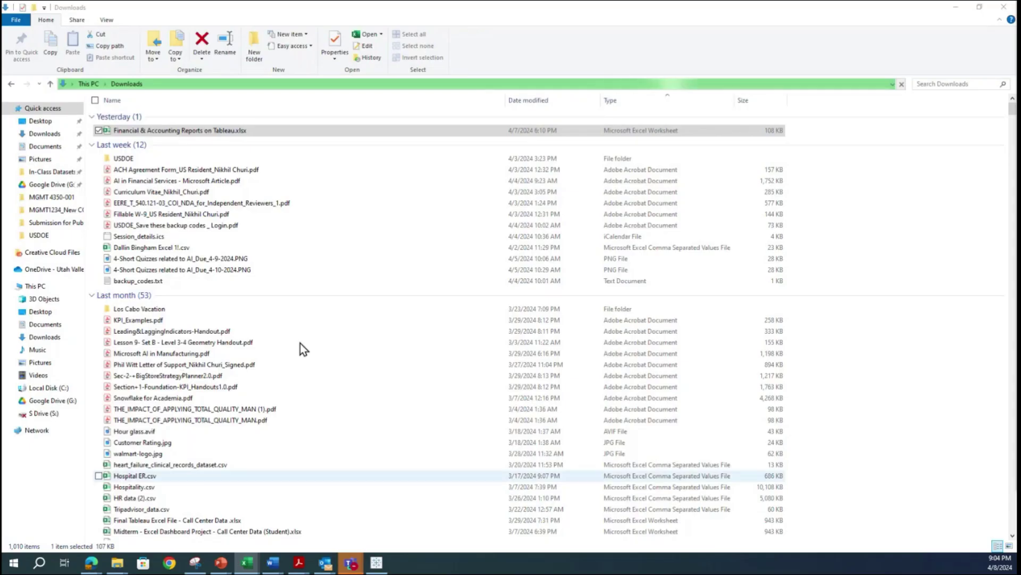
click(956, 7)
click(65, 166)
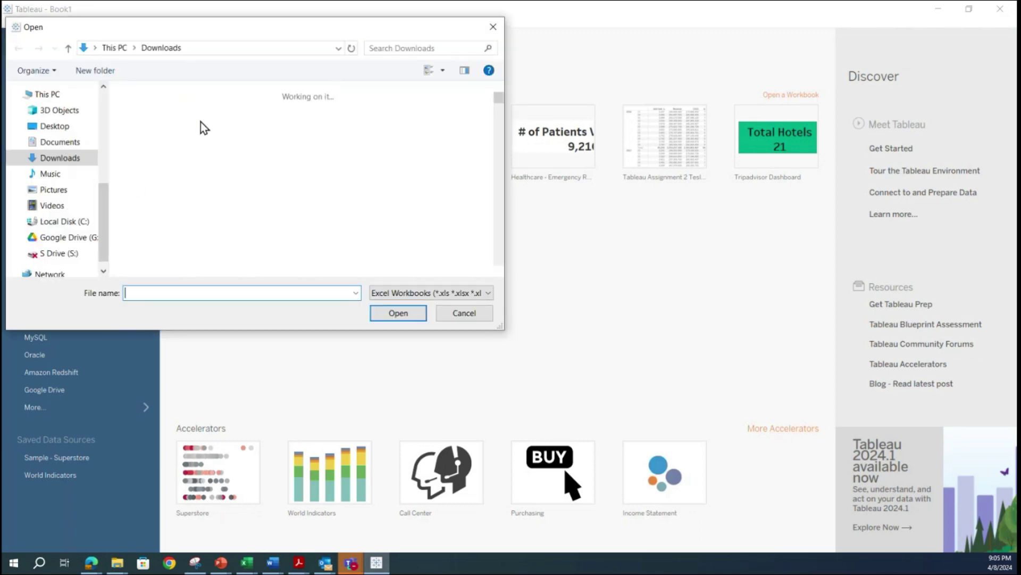
double_click(197, 116)
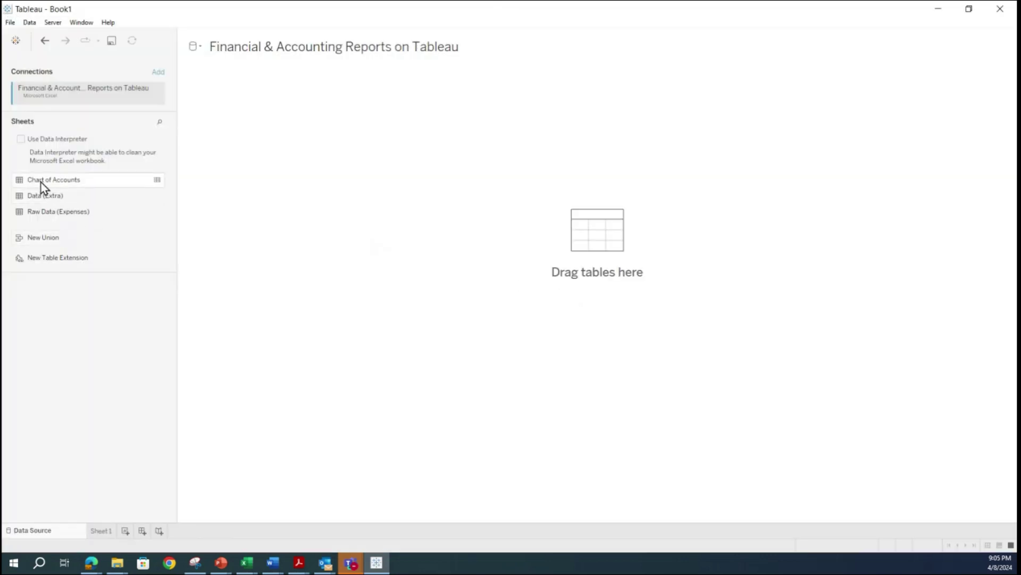
- Add the Chart of Accounts and Raw Data (Expenses) sheets to the data source canvas as related tables
drag(39, 182, 585, 244)
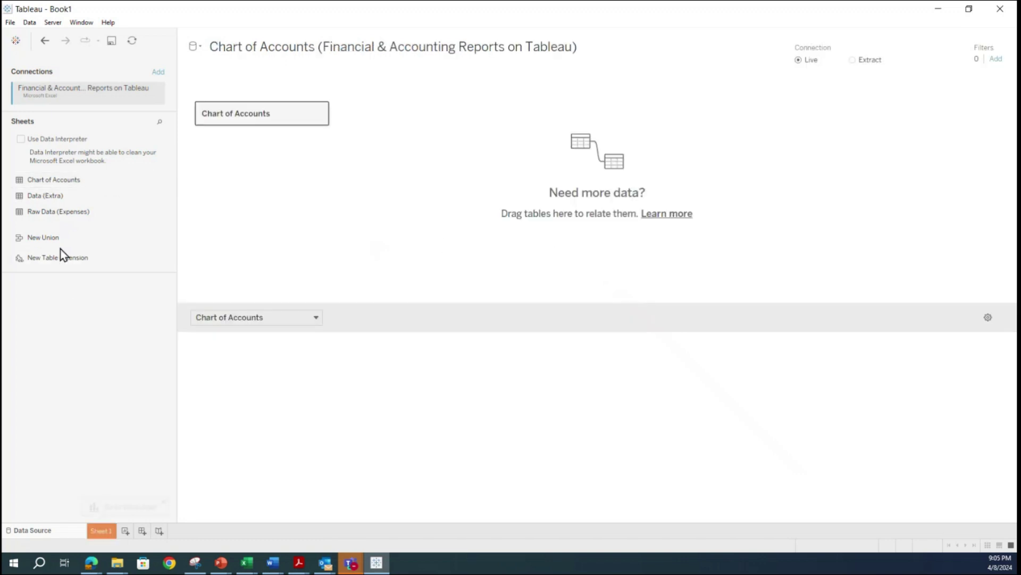
drag(33, 213, 535, 192)
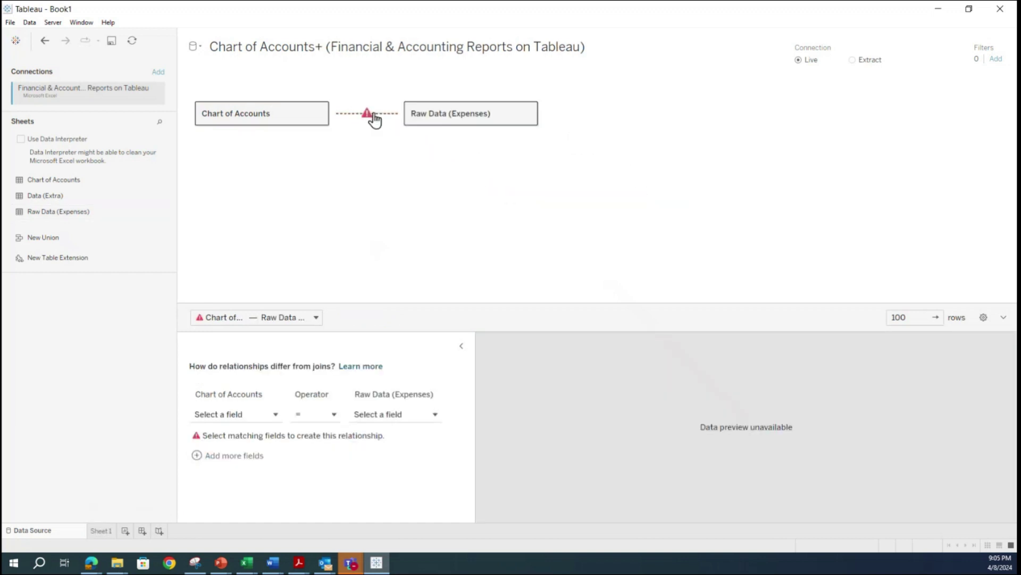
mouse_move(365, 120)
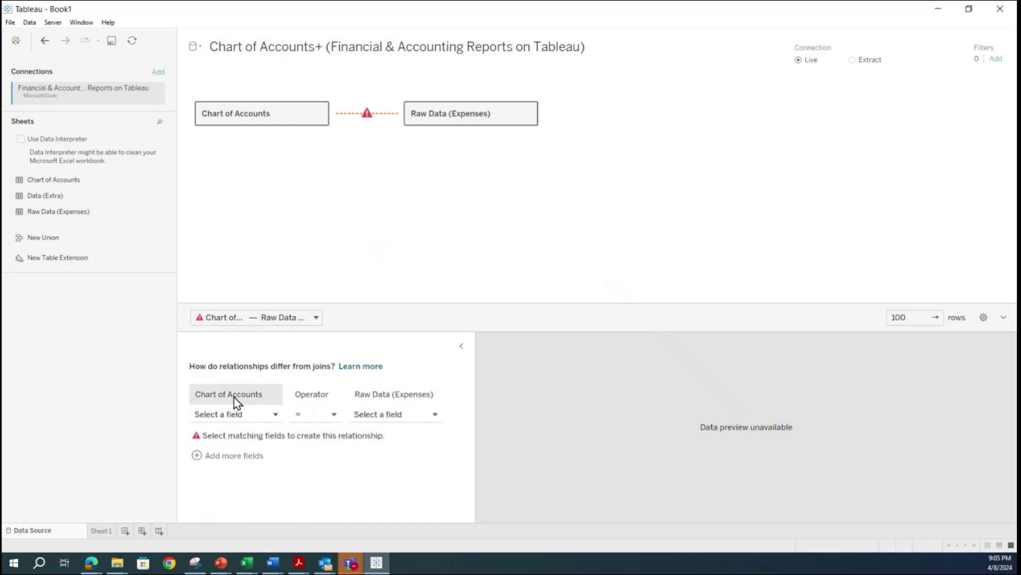
- Define the table relationship as Account Code = Account Code Data and check the previewed rows
click(273, 413)
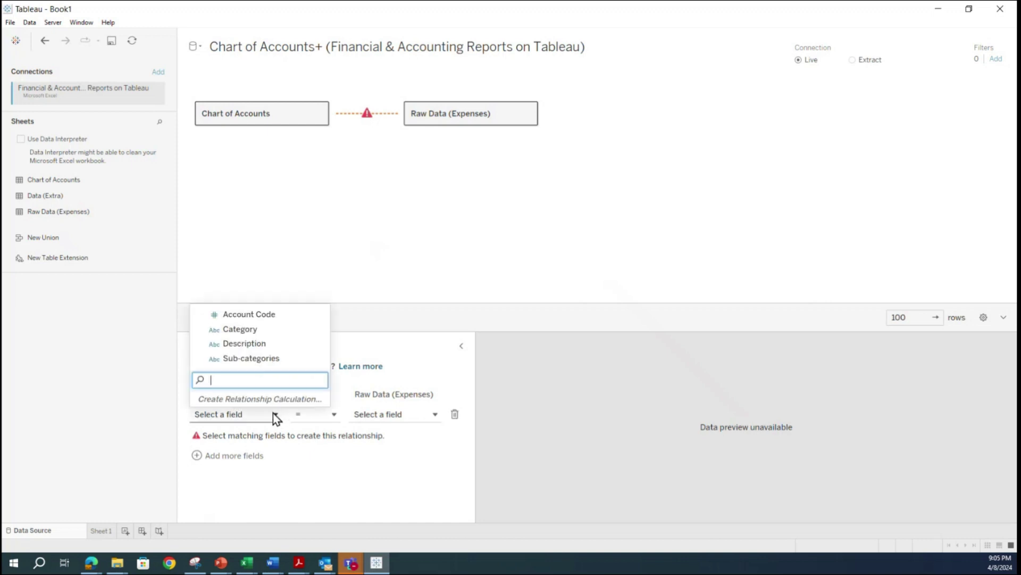
click(250, 315)
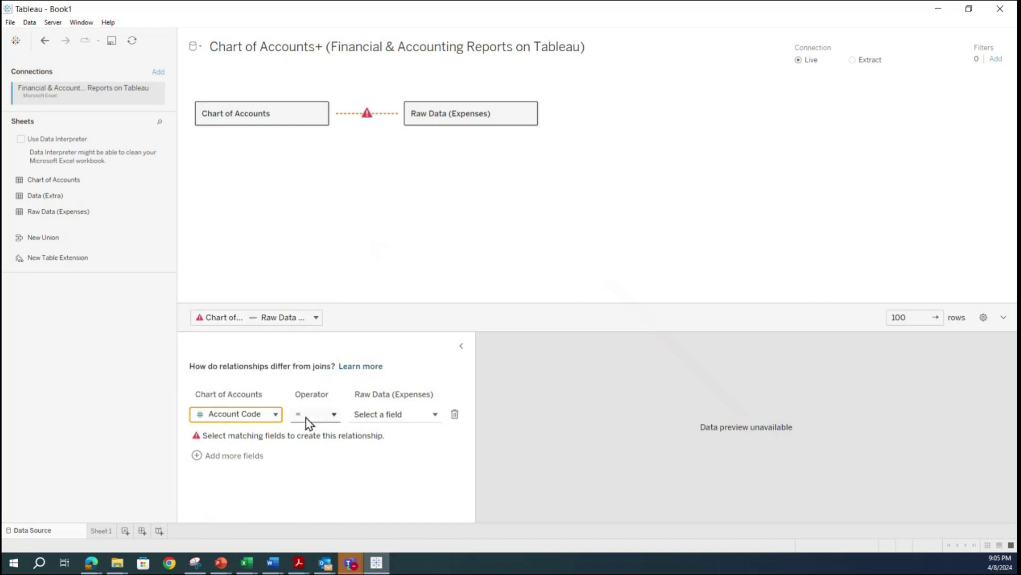
click(335, 414)
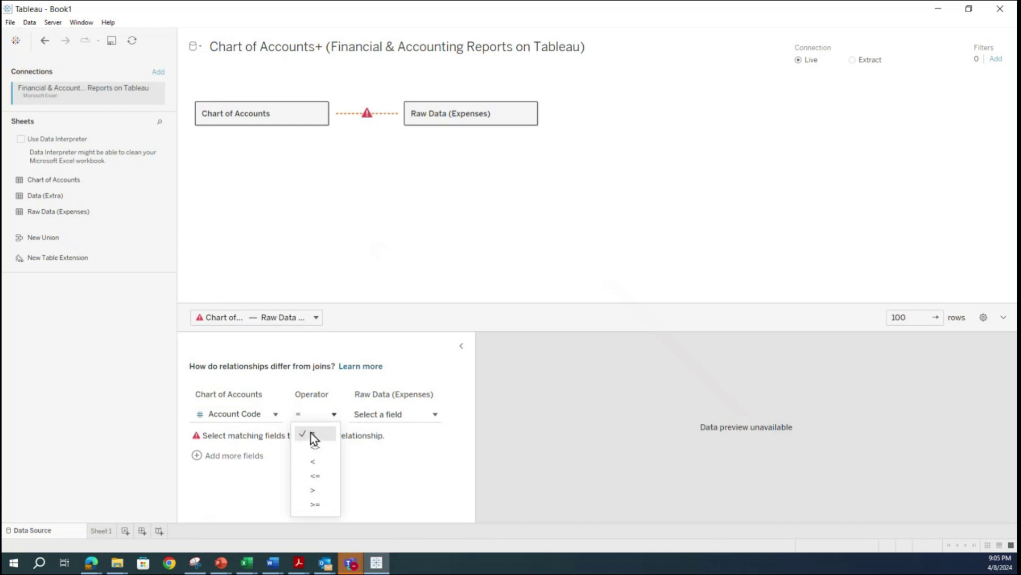
click(314, 435)
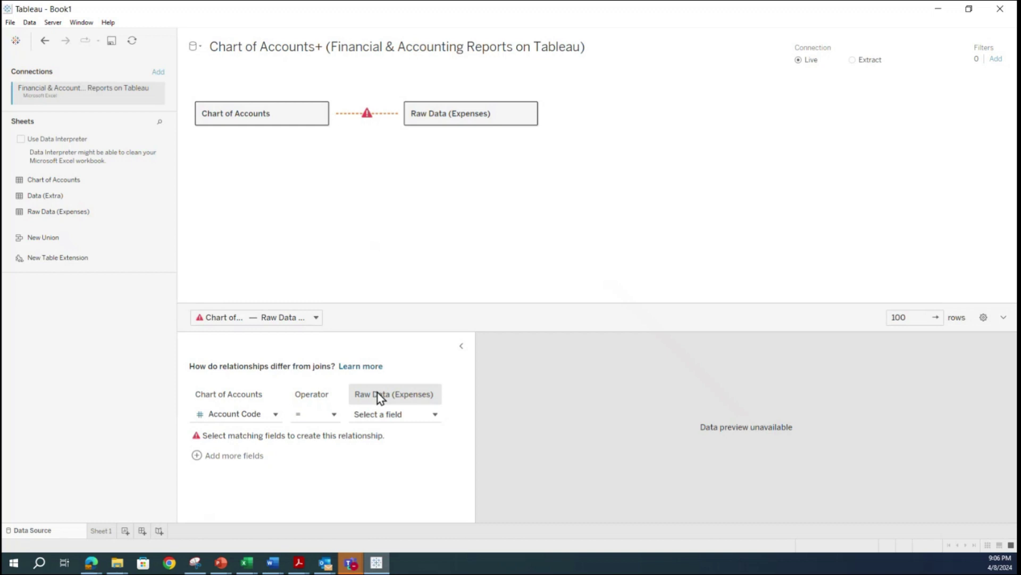
click(437, 413)
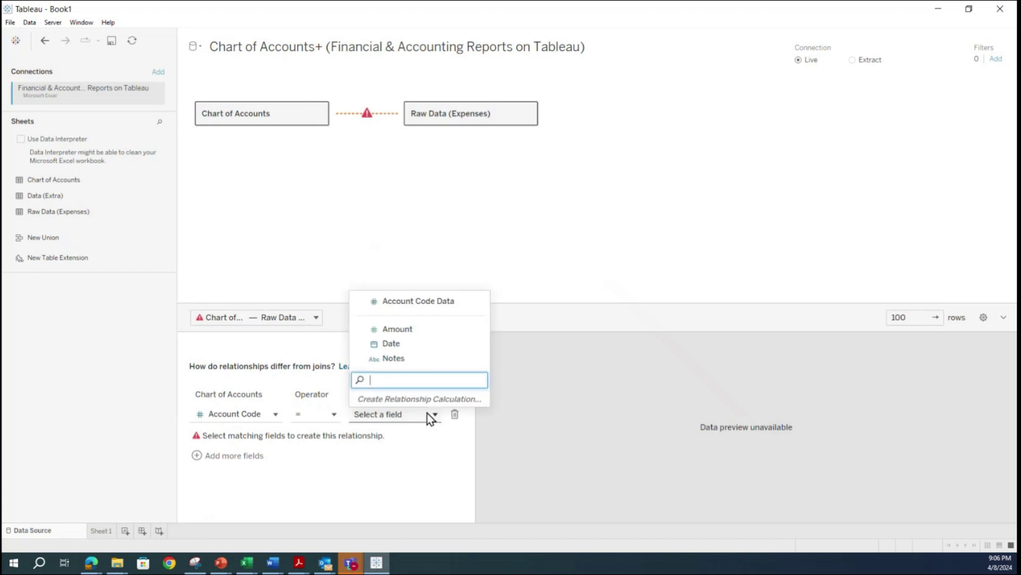
click(411, 301)
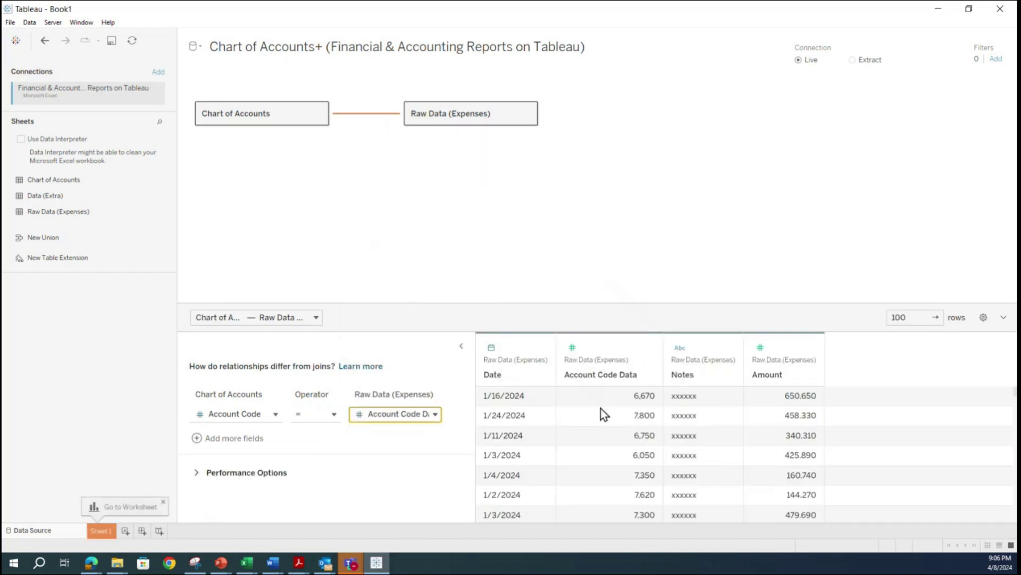
scroll(680, 471, down, 10)
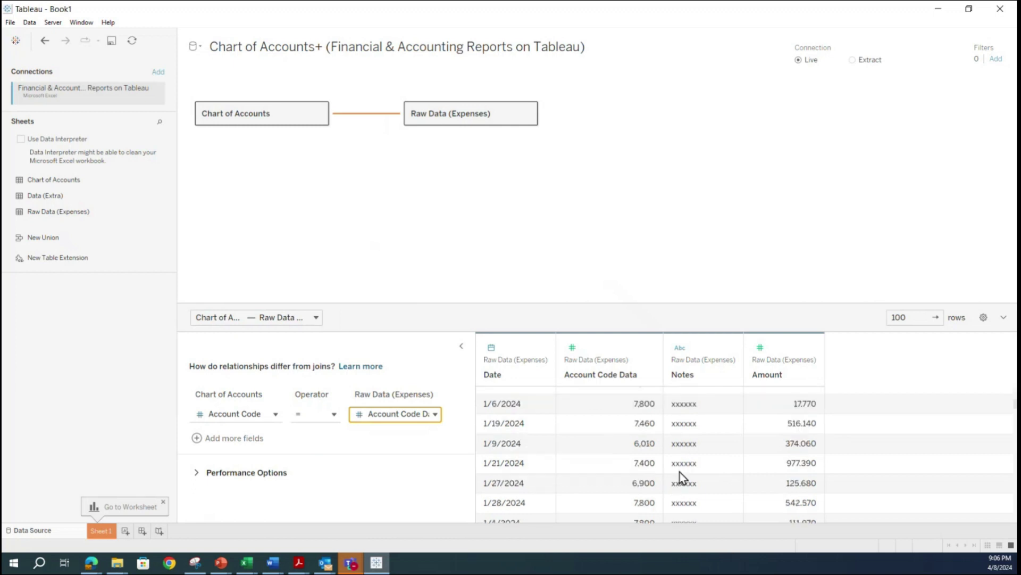
scroll(676, 484, down, 5)
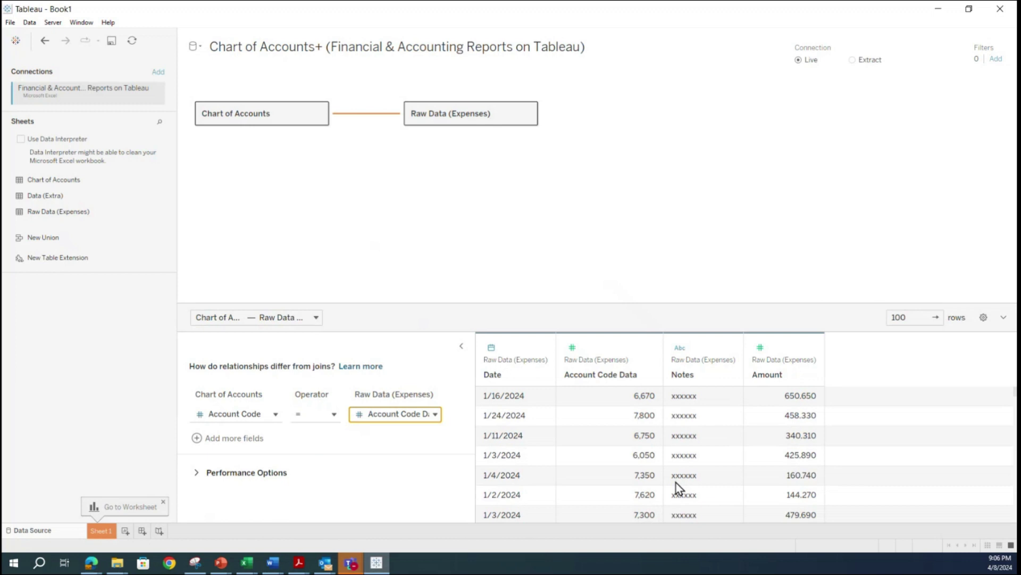
scroll(591, 415, down, 4)
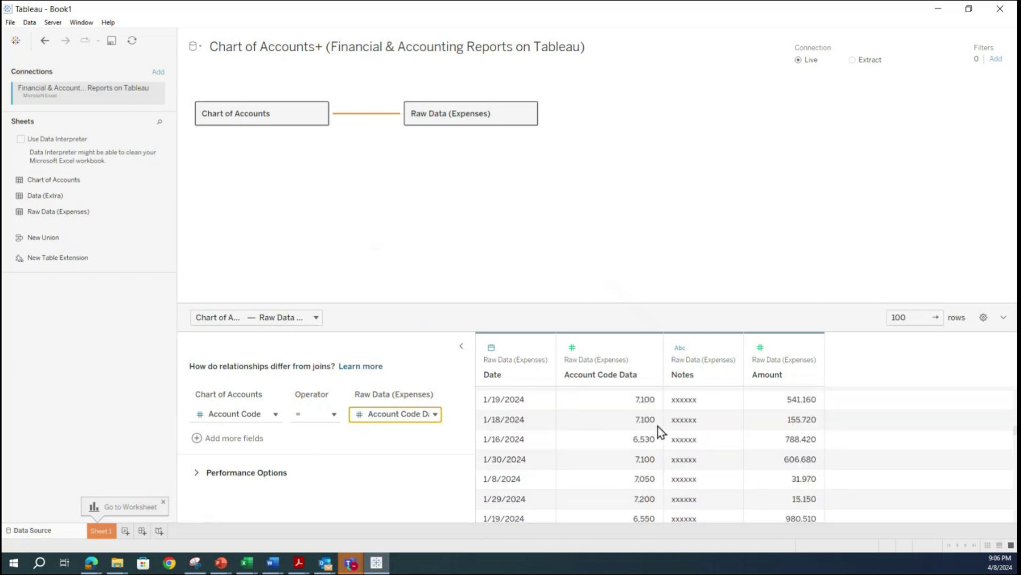
scroll(612, 413, down, 5)
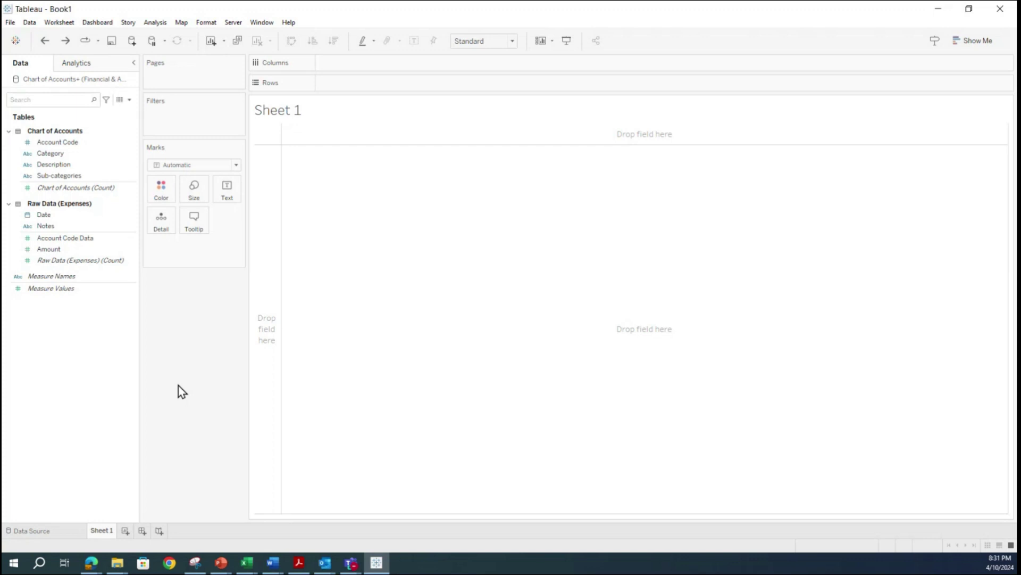
- Build a text table on Sheet 1 with Sub-categories as rows and the sum of Amount as values
drag(55, 175, 361, 81)
drag(48, 253, 337, 173)
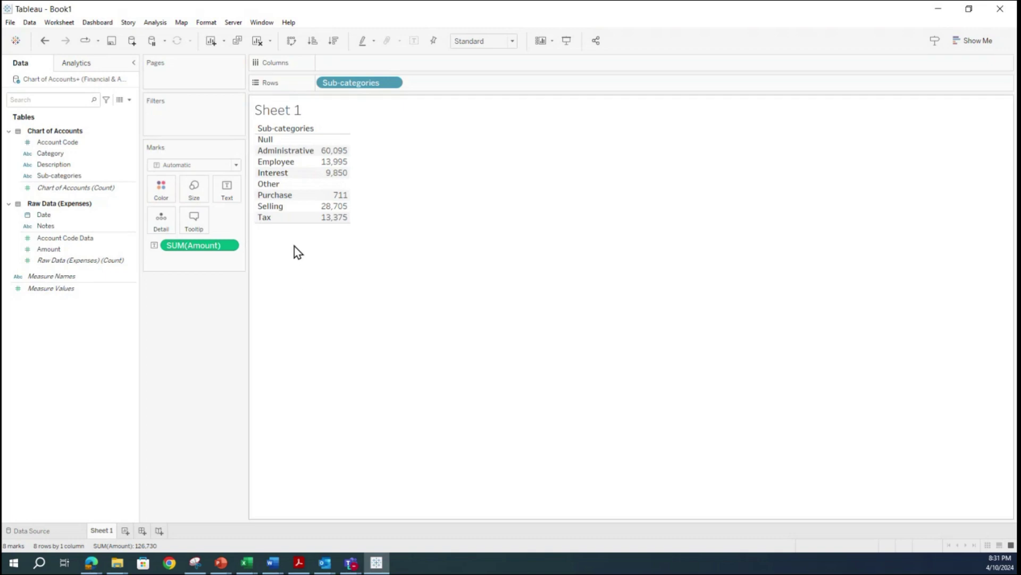
mouse_move(328, 170)
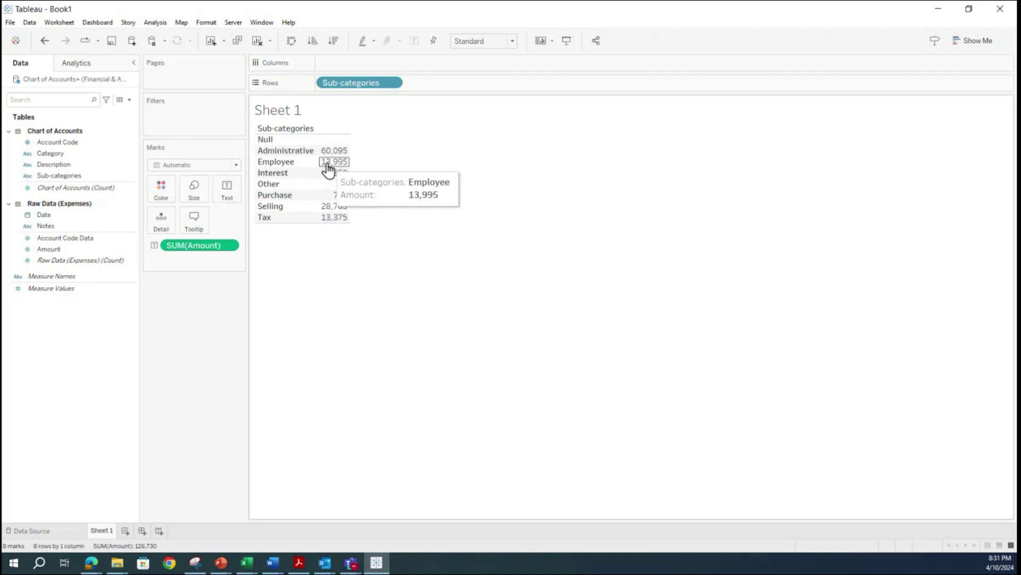
mouse_move(341, 186)
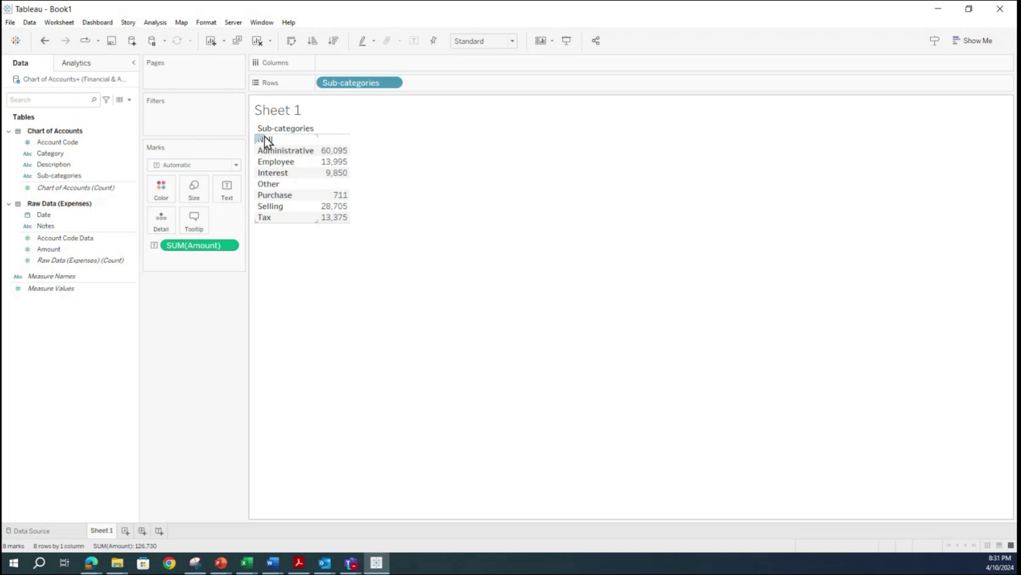
mouse_move(330, 143)
mouse_move(332, 204)
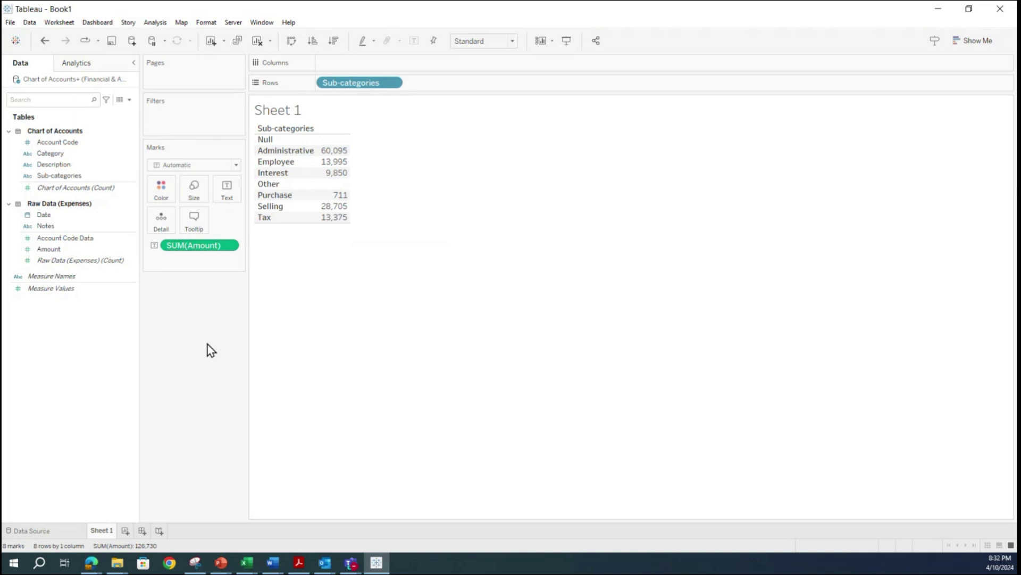
- Convert the sub-category table to a horizontal bar chart and filter out the null Amount values
click(972, 43)
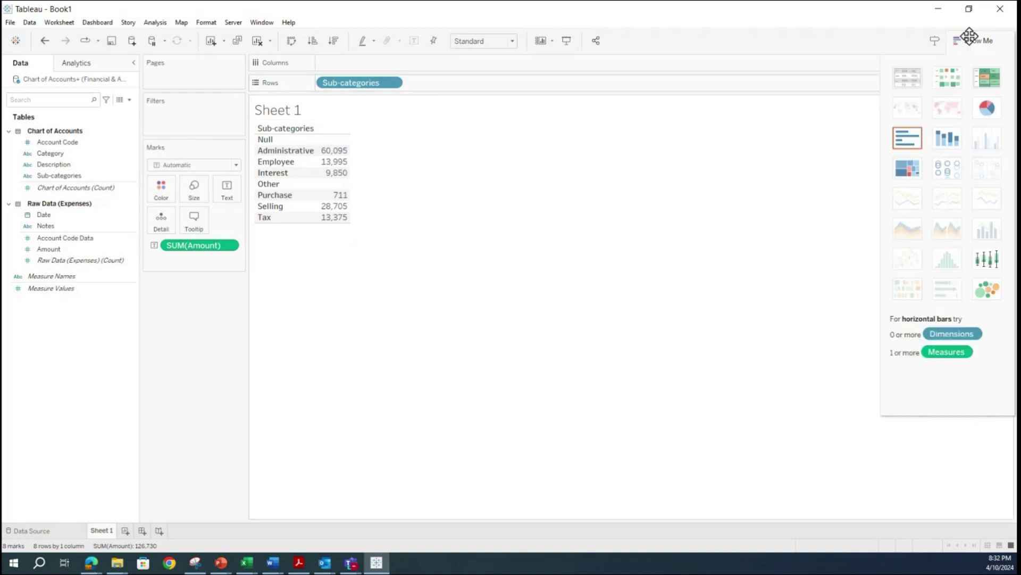
click(906, 137)
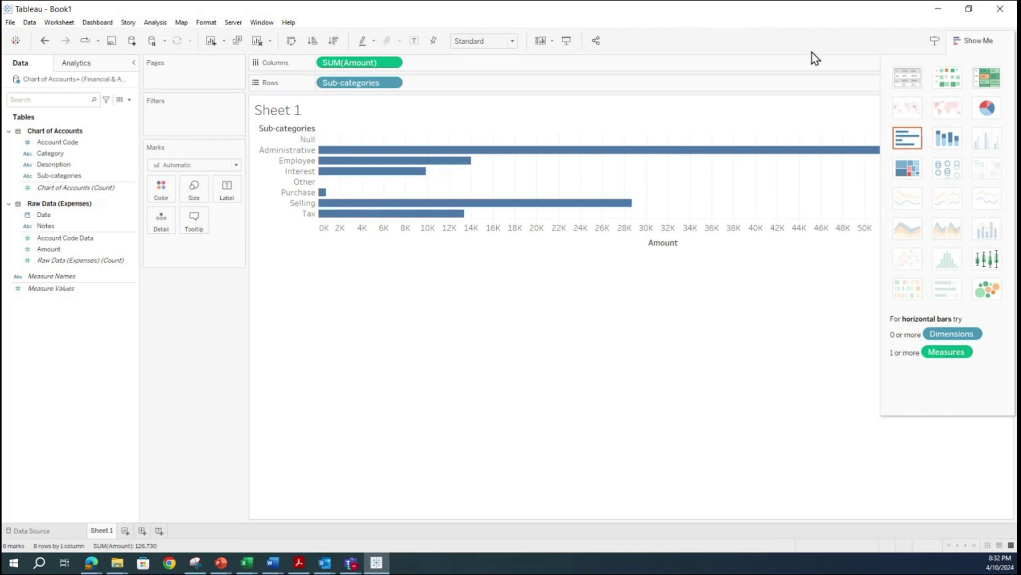
click(974, 40)
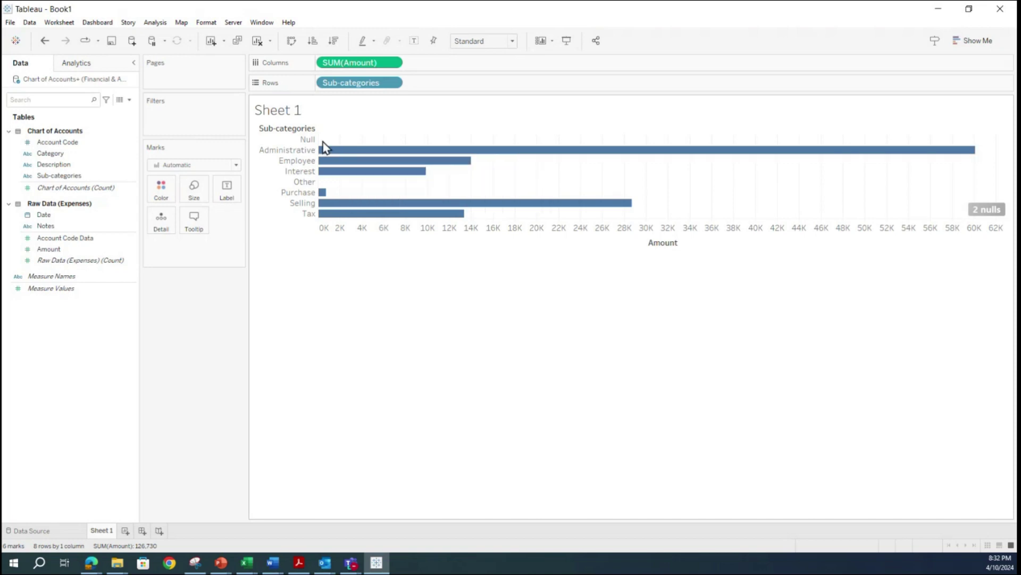
click(988, 212)
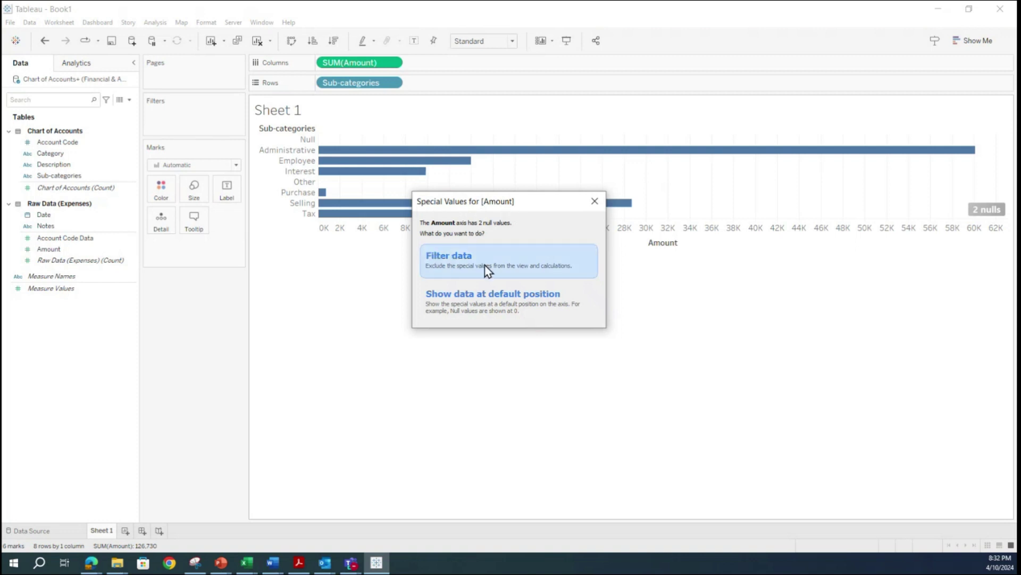
click(449, 263)
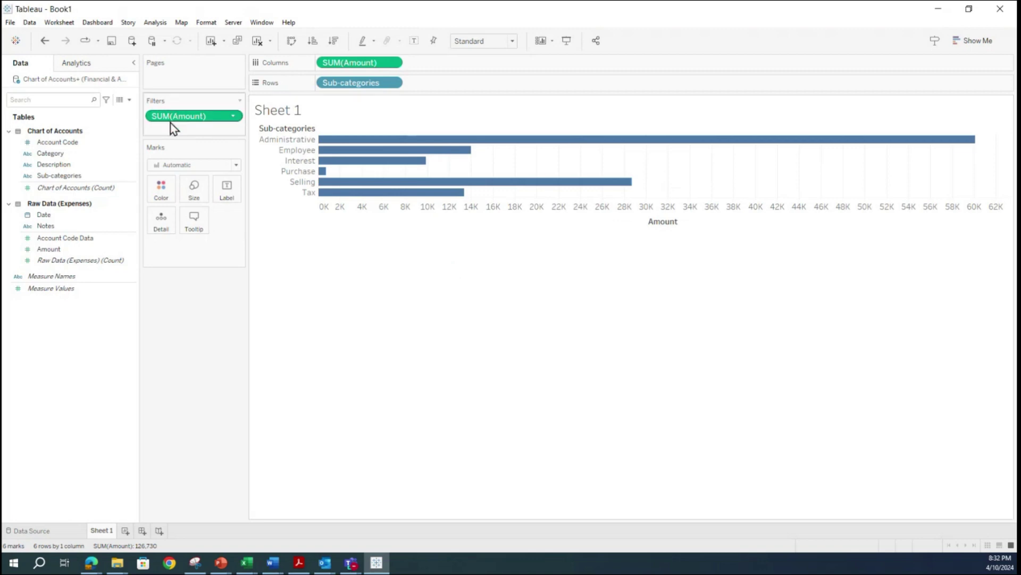
- Review the special-value options of the summed Amount filter and keep it on Non-null values
drag(166, 117, 187, 125)
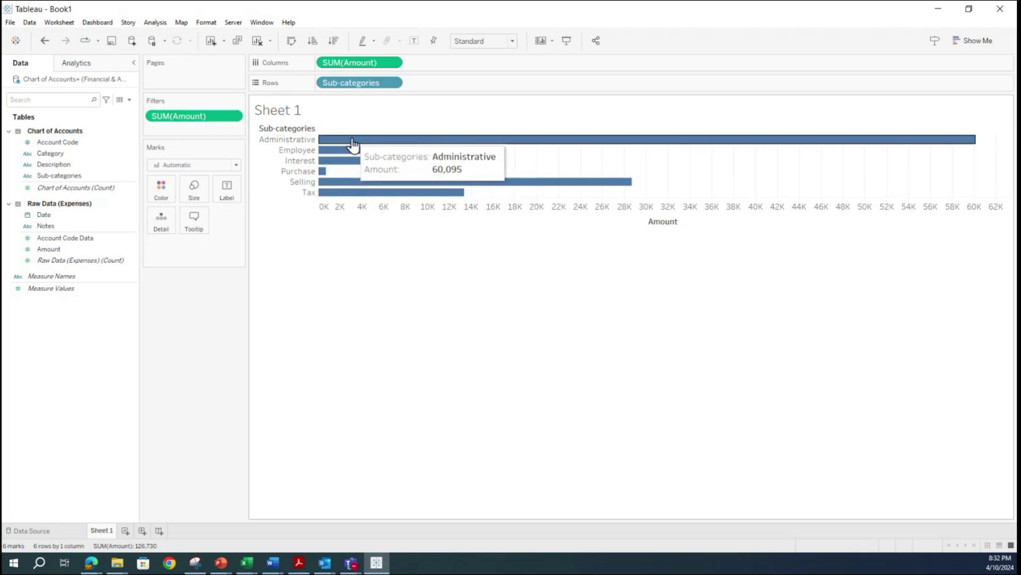
click(233, 116)
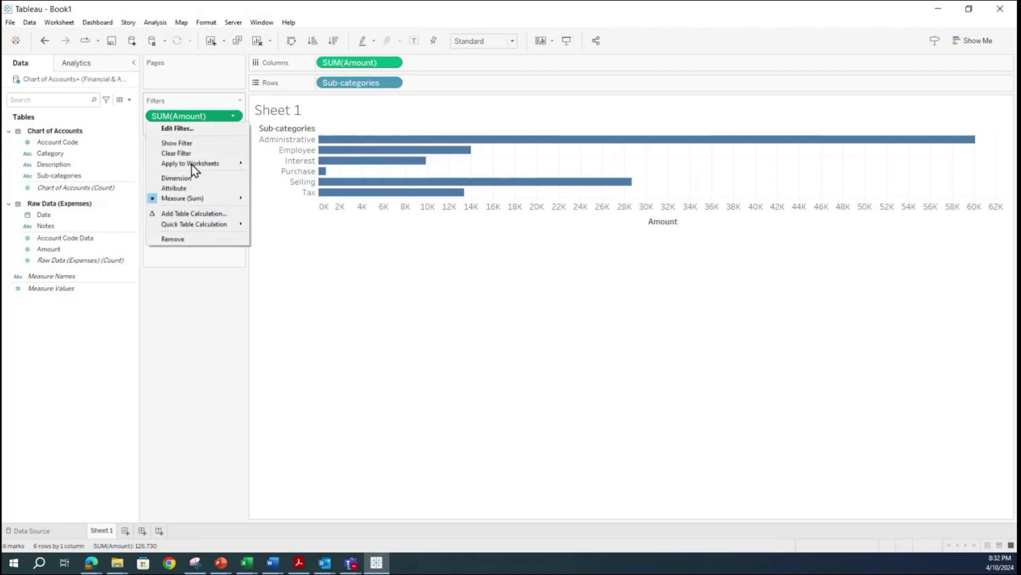
click(189, 129)
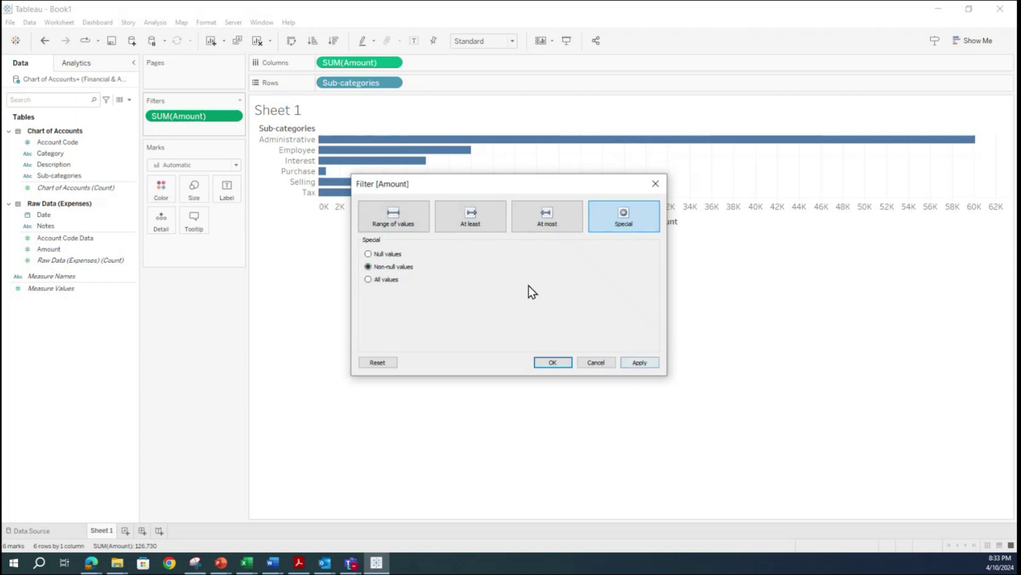
click(555, 362)
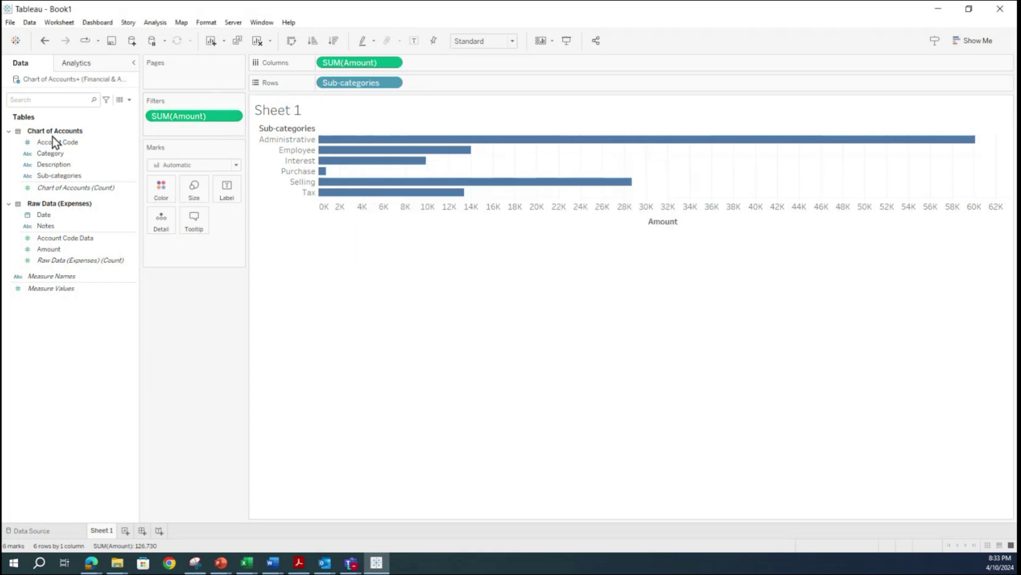
- Undo the non-null filter and the bar chart conversion to go back to the sub-category text table
click(41, 42)
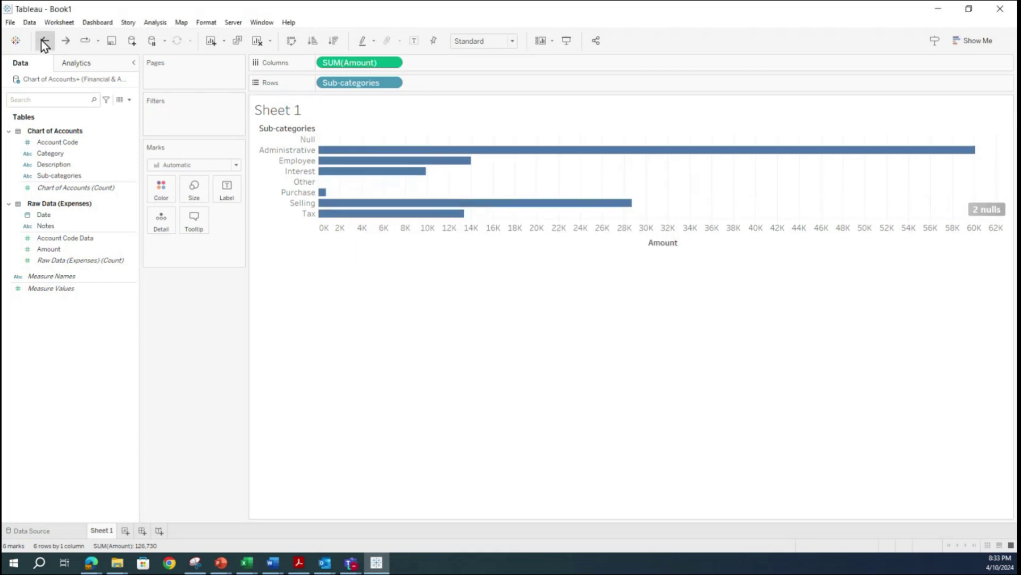
click(44, 43)
mouse_move(332, 156)
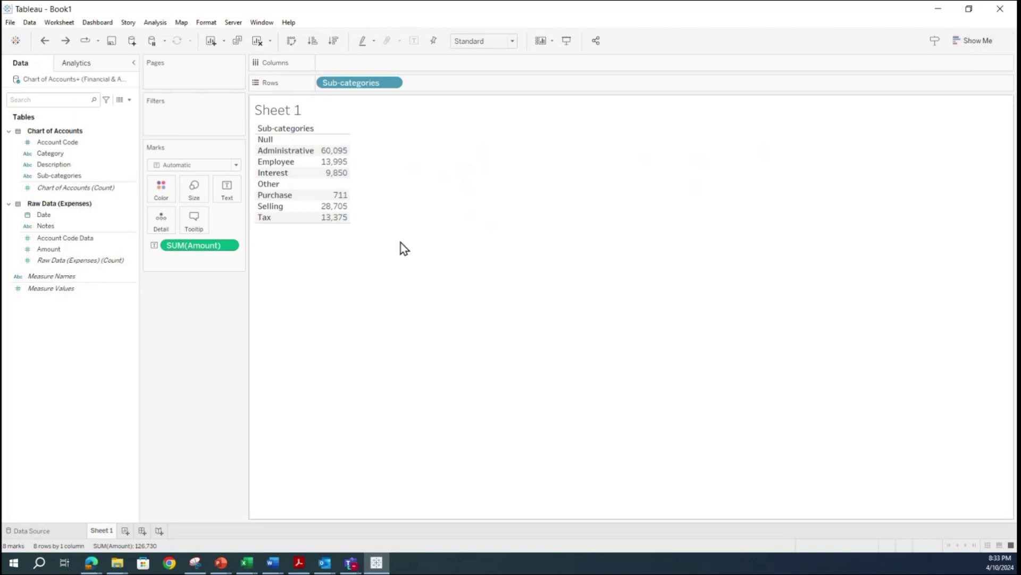
- Filter the table on all values of Amount, keeping only non-null values
drag(48, 249, 167, 122)
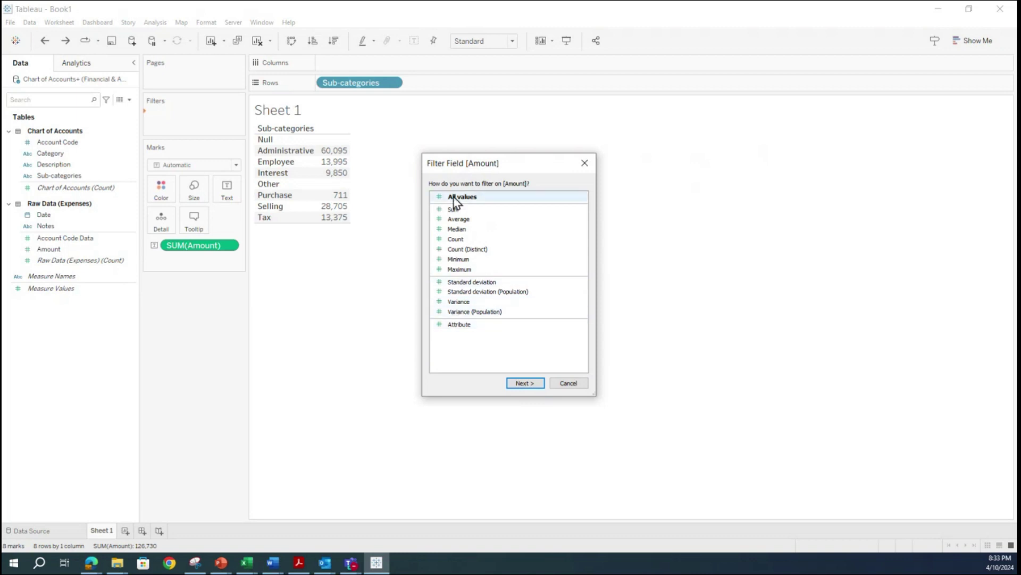
click(527, 383)
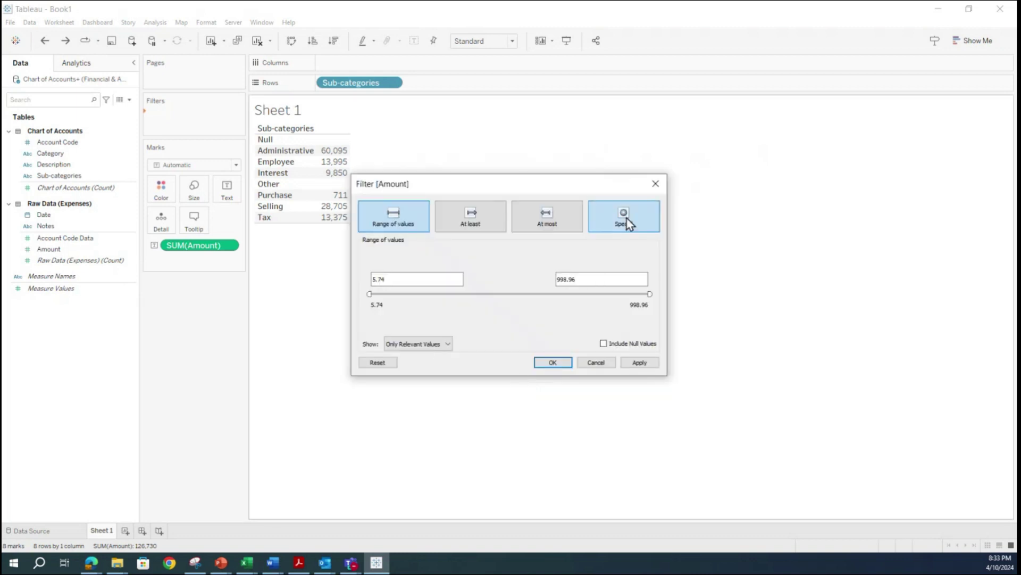
click(623, 227)
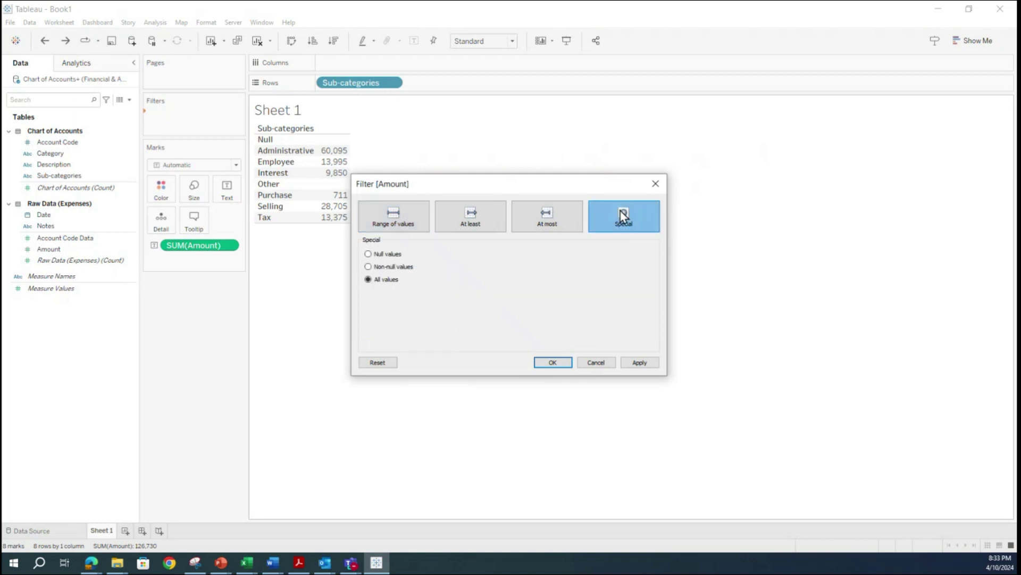
click(380, 268)
click(644, 362)
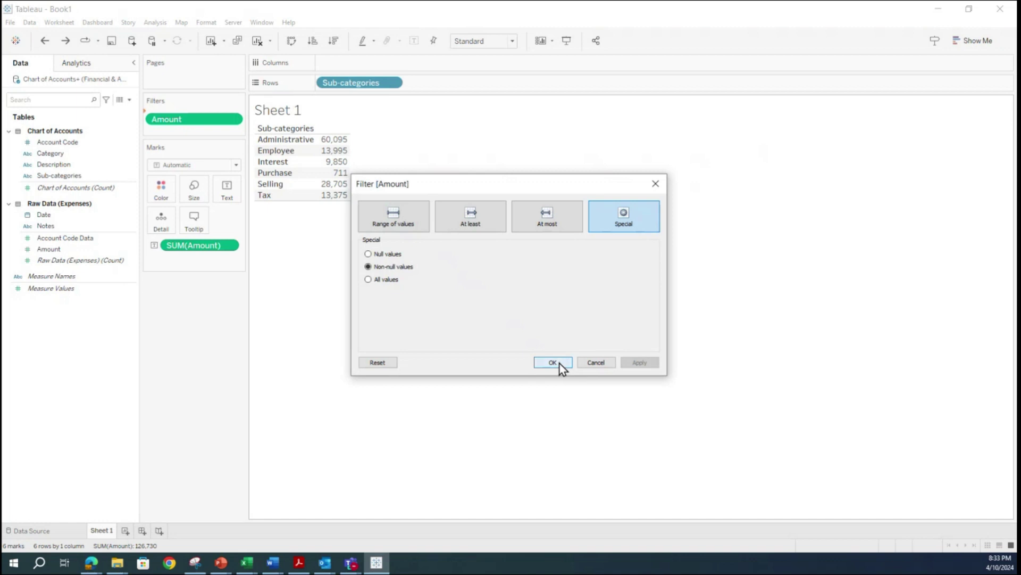
click(554, 363)
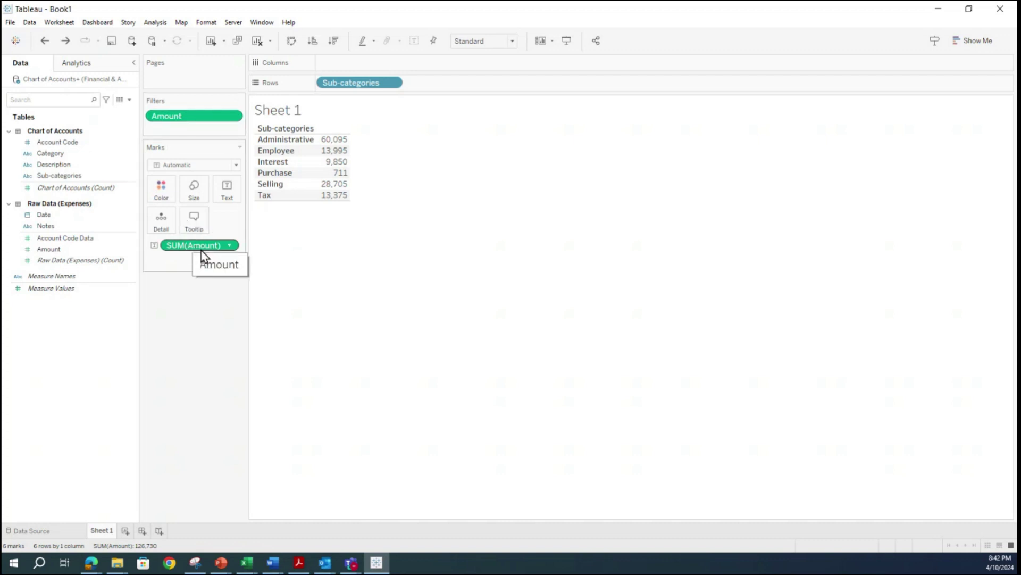
- Convert the Amount filter to a Sum measure and accept its full range of values
click(232, 117)
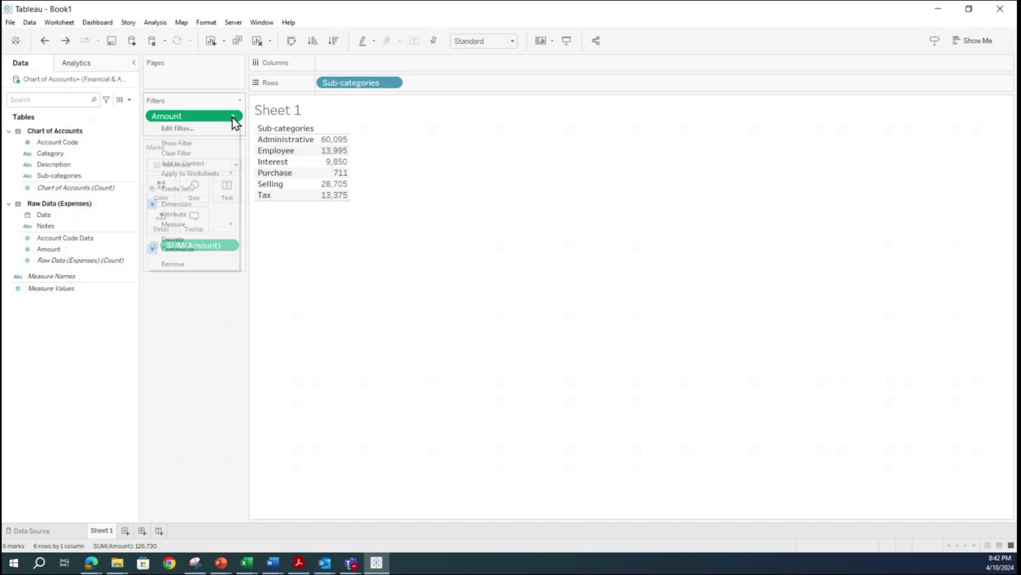
mouse_move(200, 225)
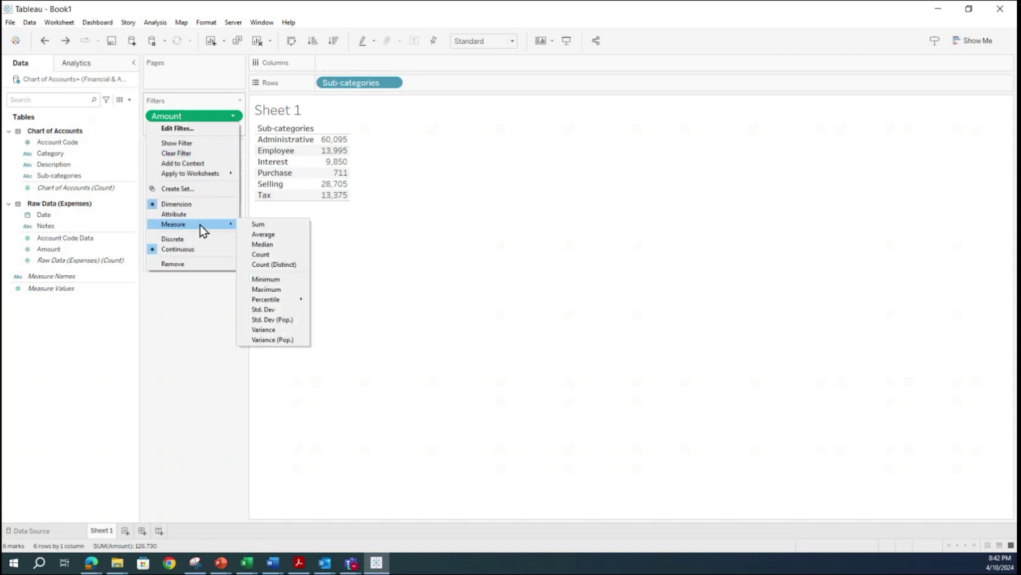
click(277, 226)
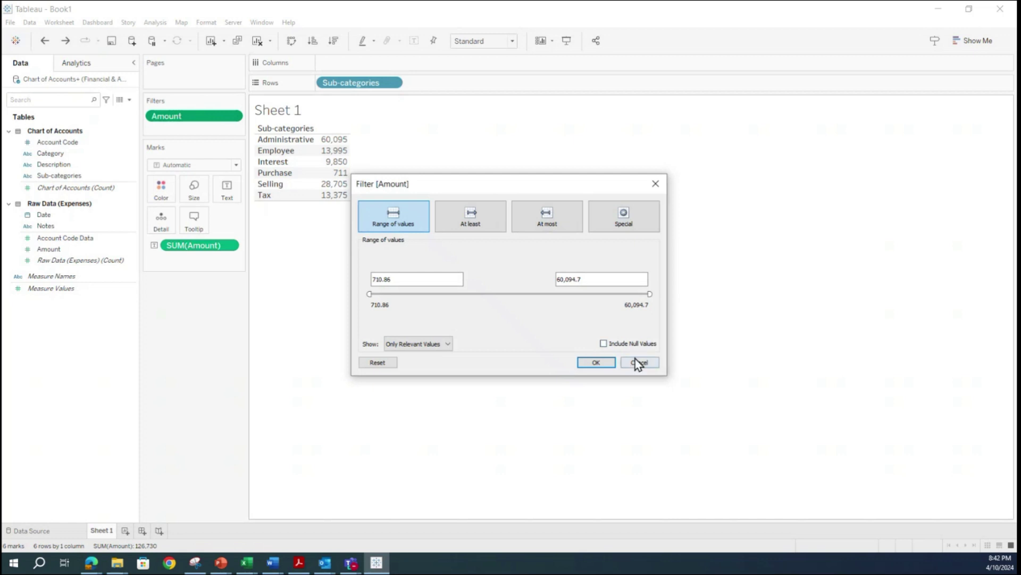
click(596, 362)
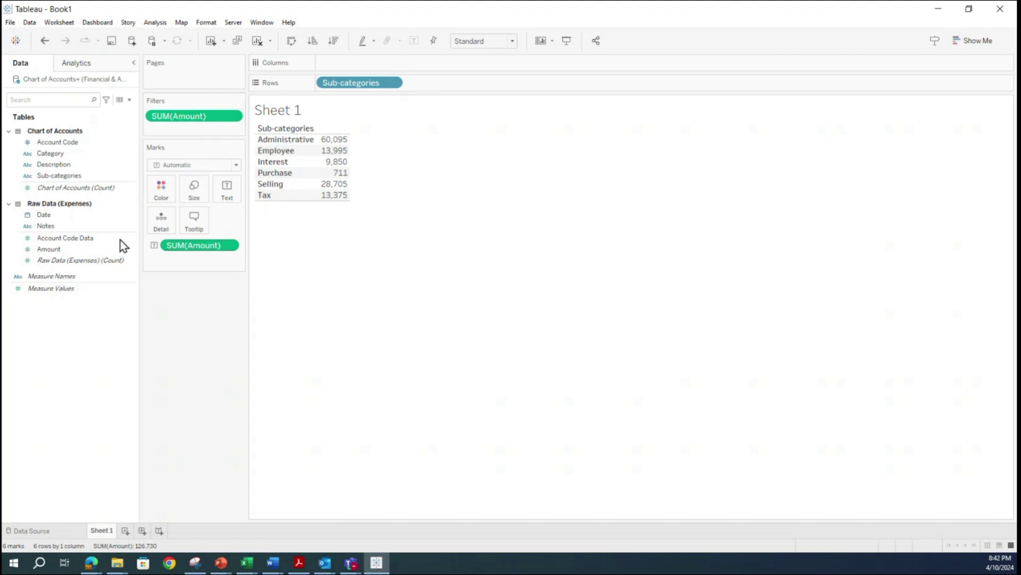
- Add a Category filter that keeps only Expenses
click(51, 155)
drag(50, 154, 166, 133)
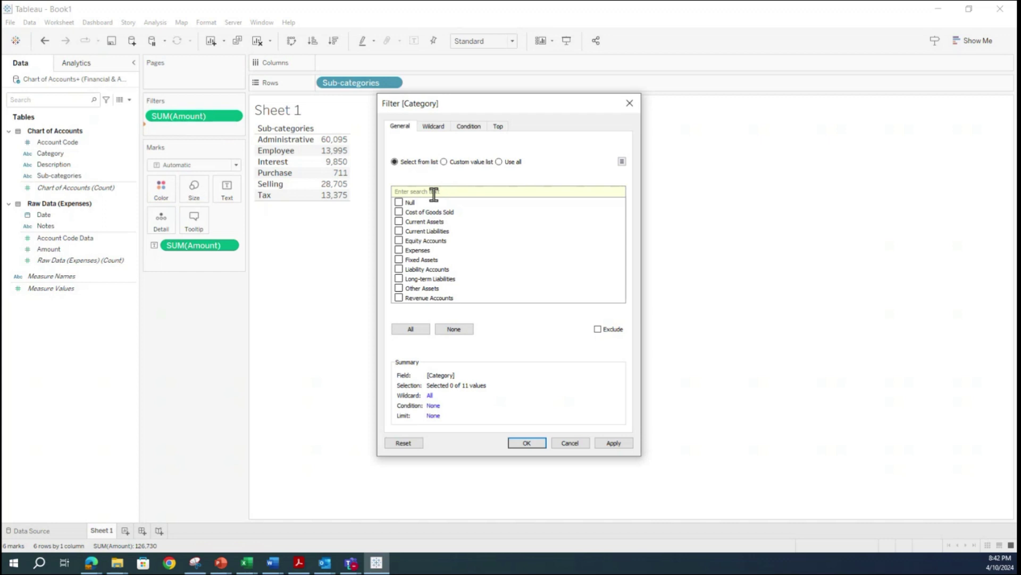
click(399, 251)
click(612, 442)
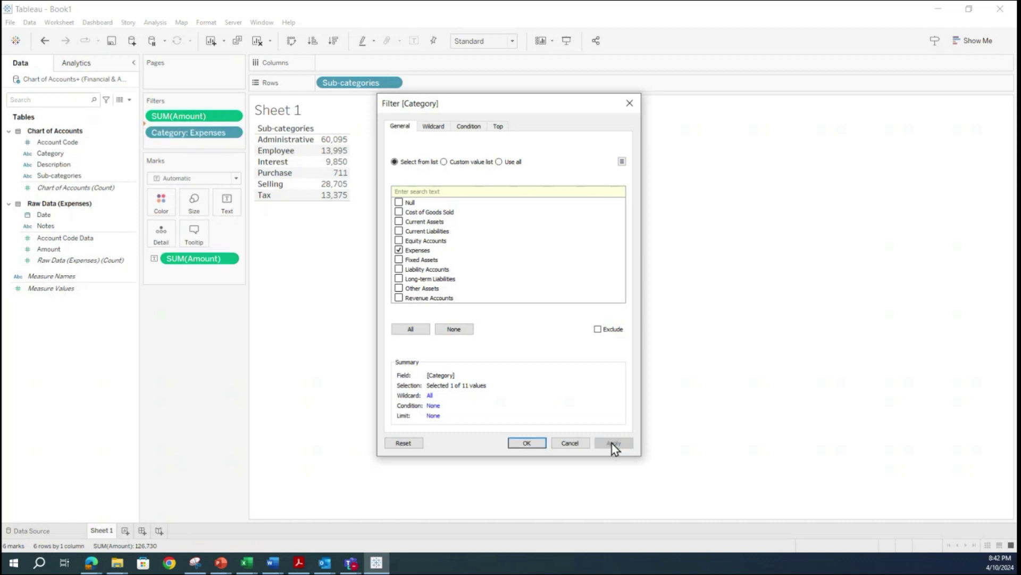
click(526, 442)
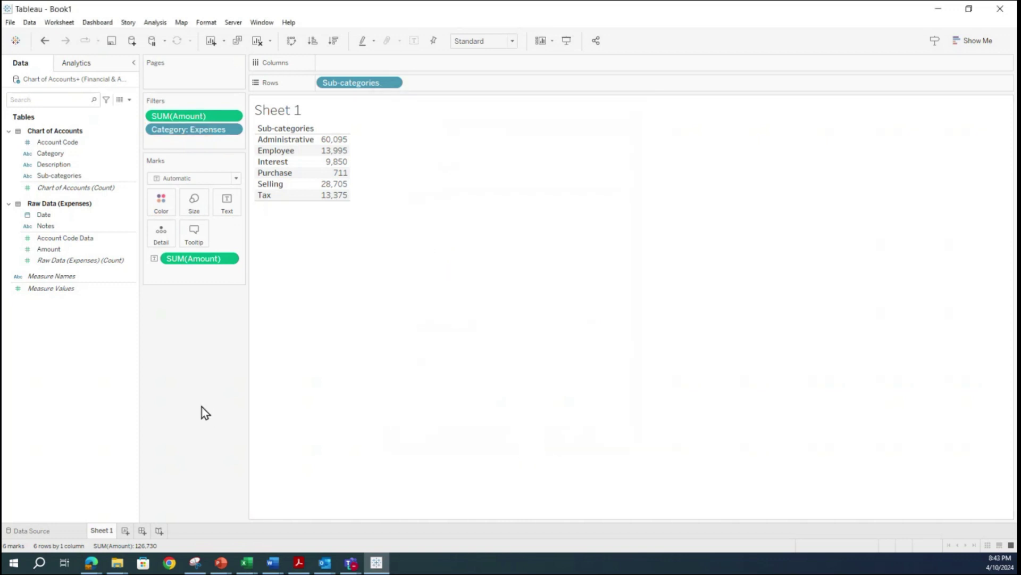
- Show the Category filter on the sheet and apply it to all worksheets using related data sources
click(234, 131)
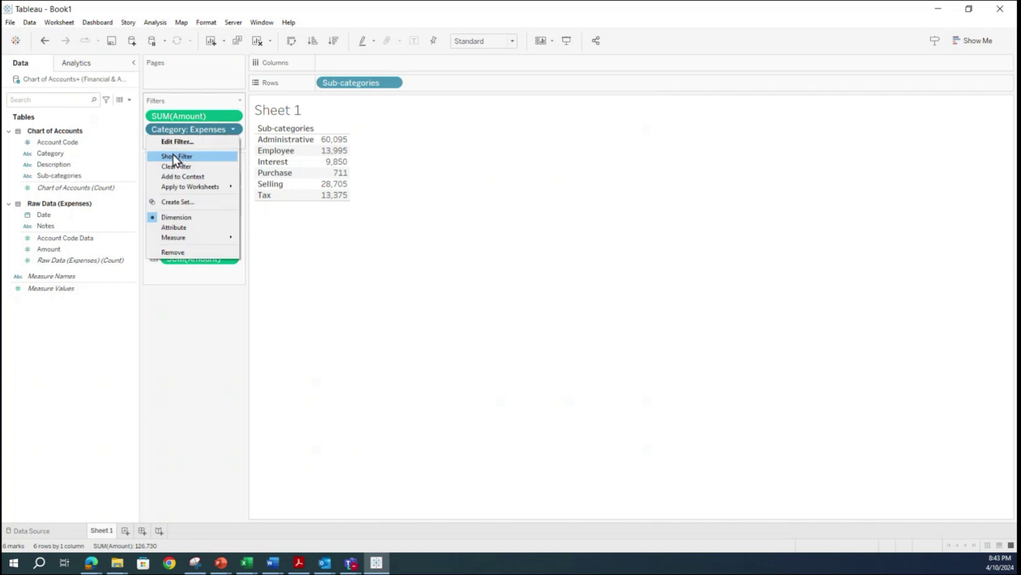
click(175, 158)
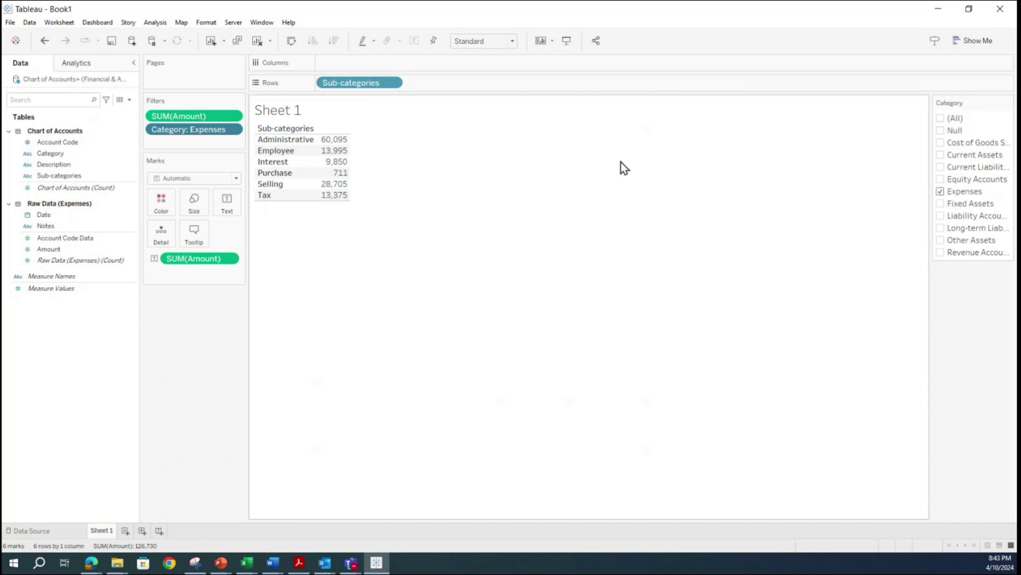
click(234, 129)
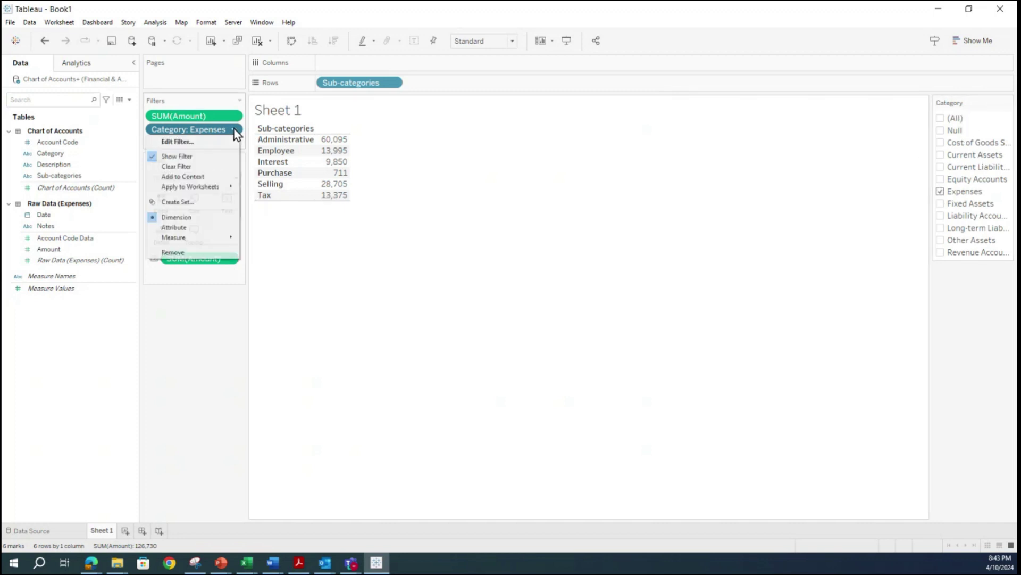
mouse_move(173, 188)
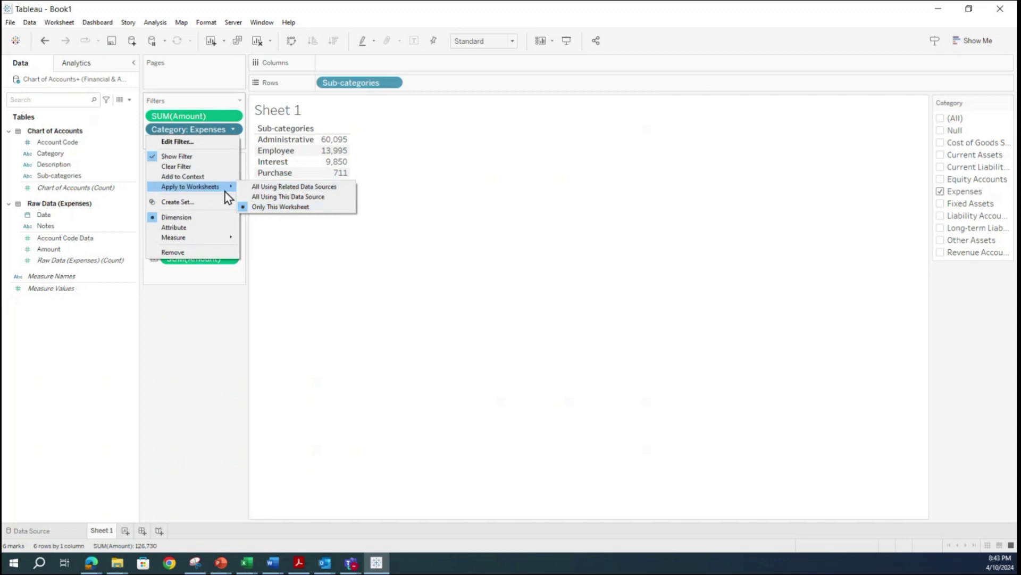
click(301, 187)
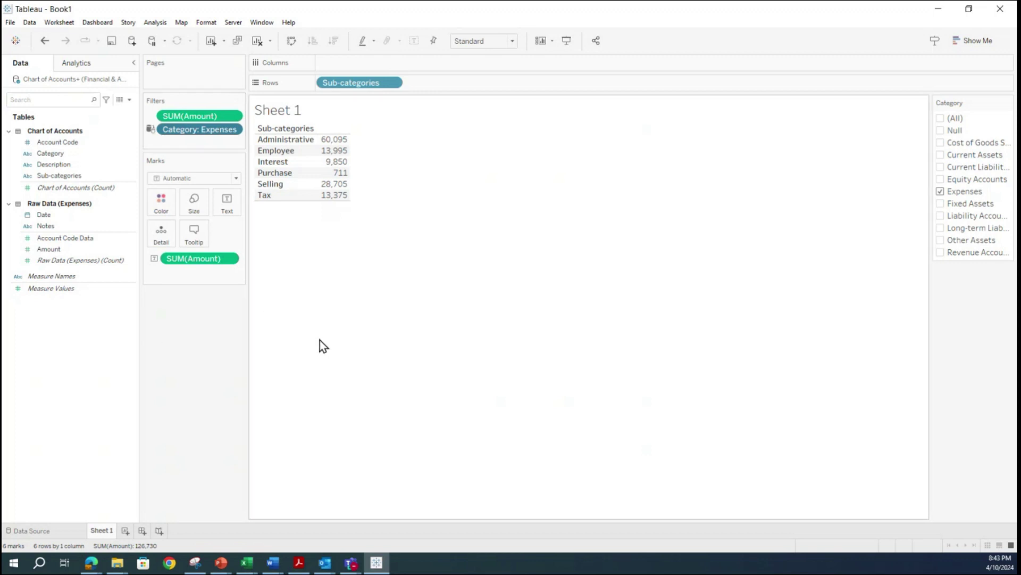
- Rename the worksheet as "Expenses Table"
double_click(107, 531)
text(Expenses Table)
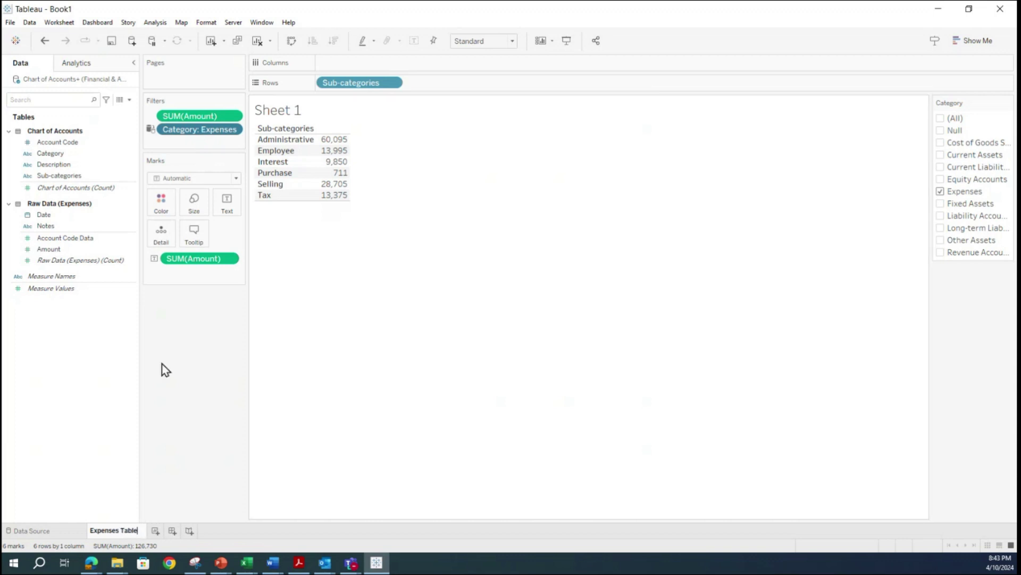
key(Return)
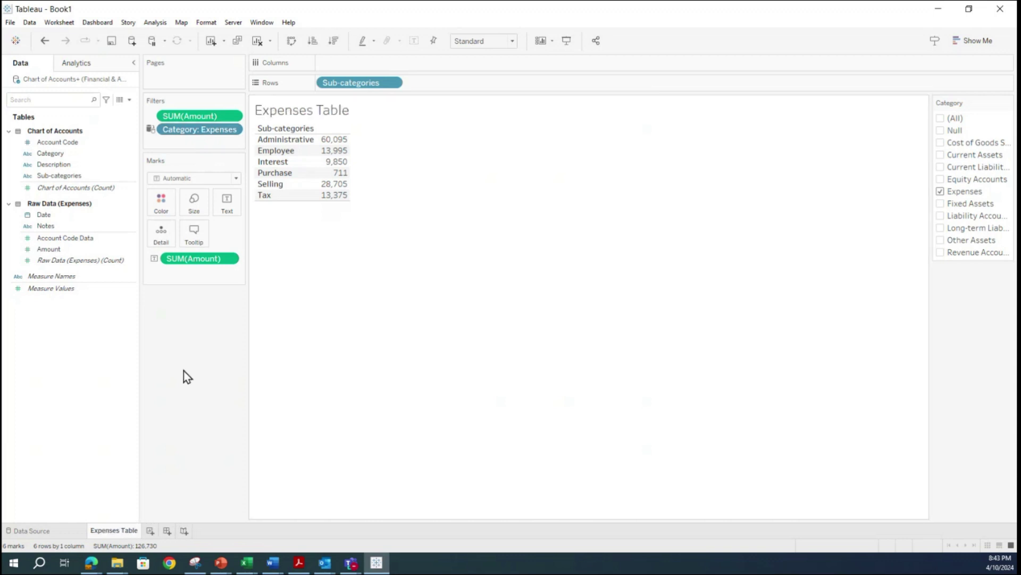
- Save the workbook in the MGMT 4350-001 folder as "Tableau Dashboard - Financial and Accounting Reports"
click(11, 24)
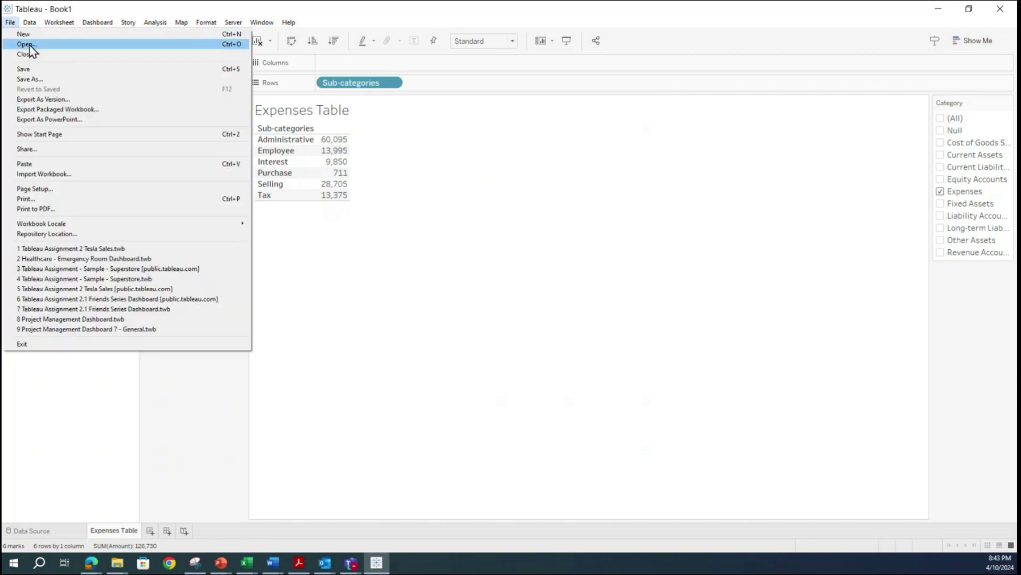
click(32, 78)
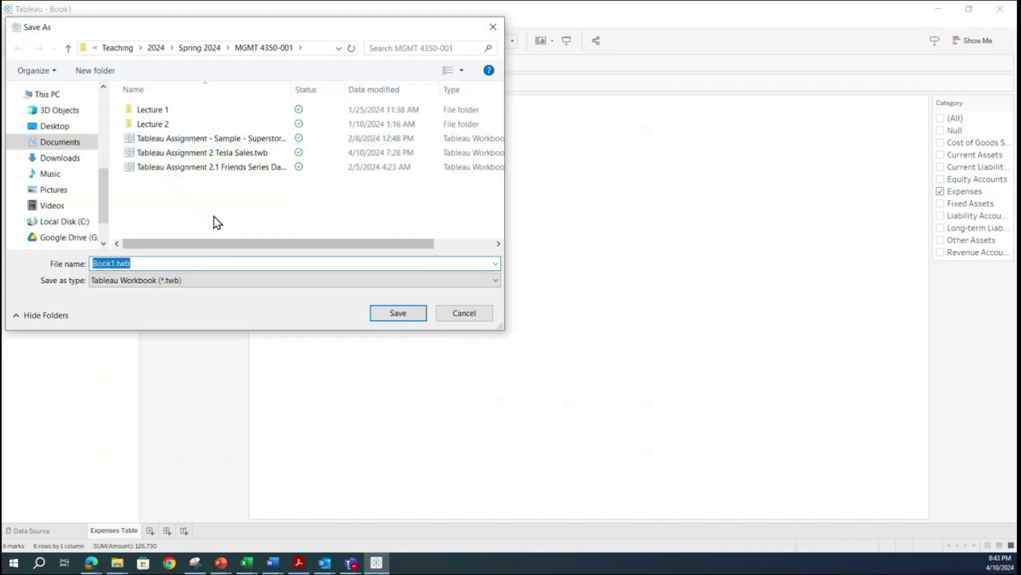
click(113, 263)
drag(113, 263, 24, 261)
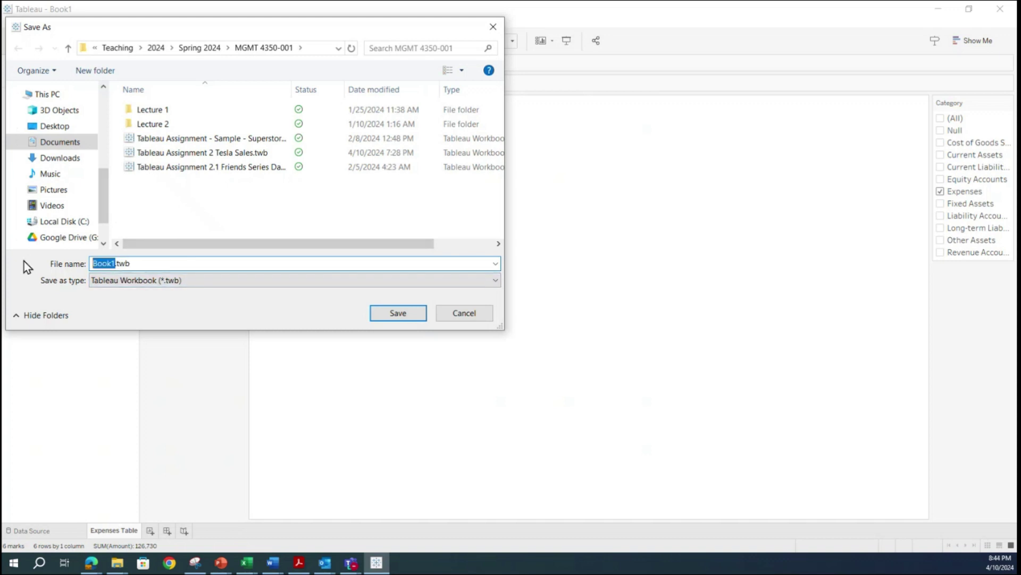
text(Tableau)
text( Dashboa)
text(rd - )
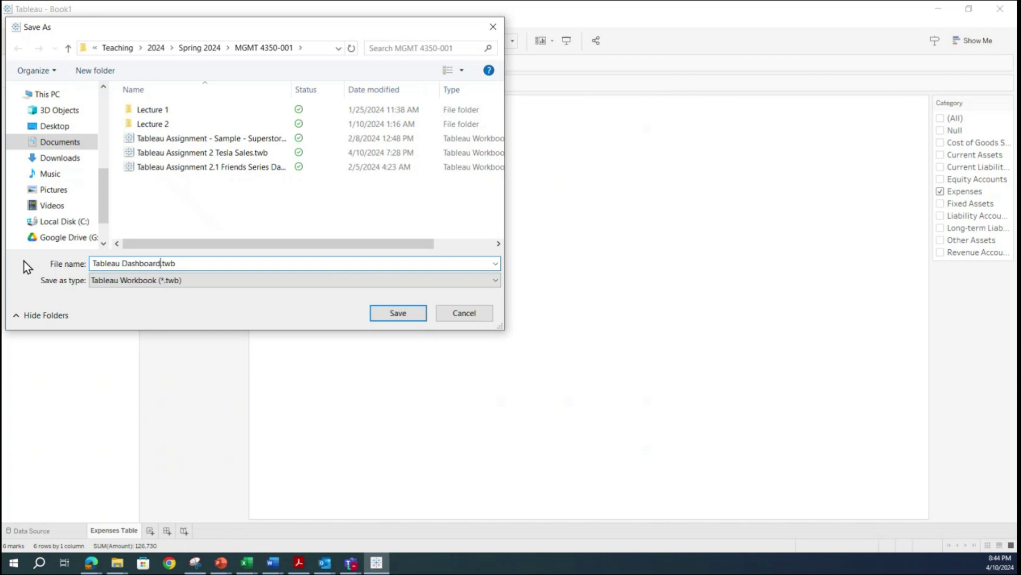
text(Financial and Accounting Reports)
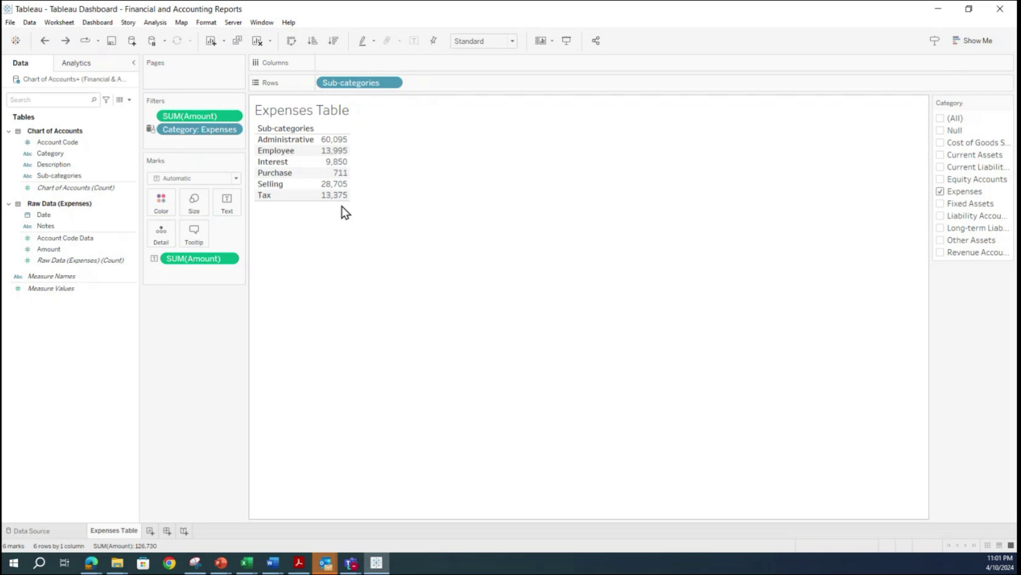
- Enlarge the rows and value column of the expenses table slightly and duplicate the Expenses Table worksheet
mouse_move(349, 201)
mouse_down()
mouse_move(350, 218)
mouse_move(369, 196)
mouse_up()
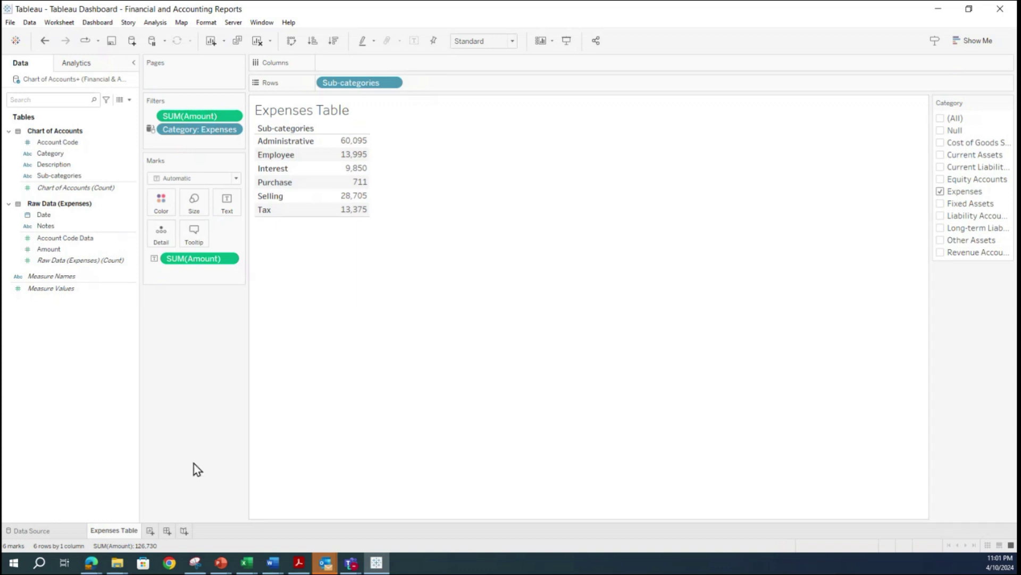
right_click(114, 533)
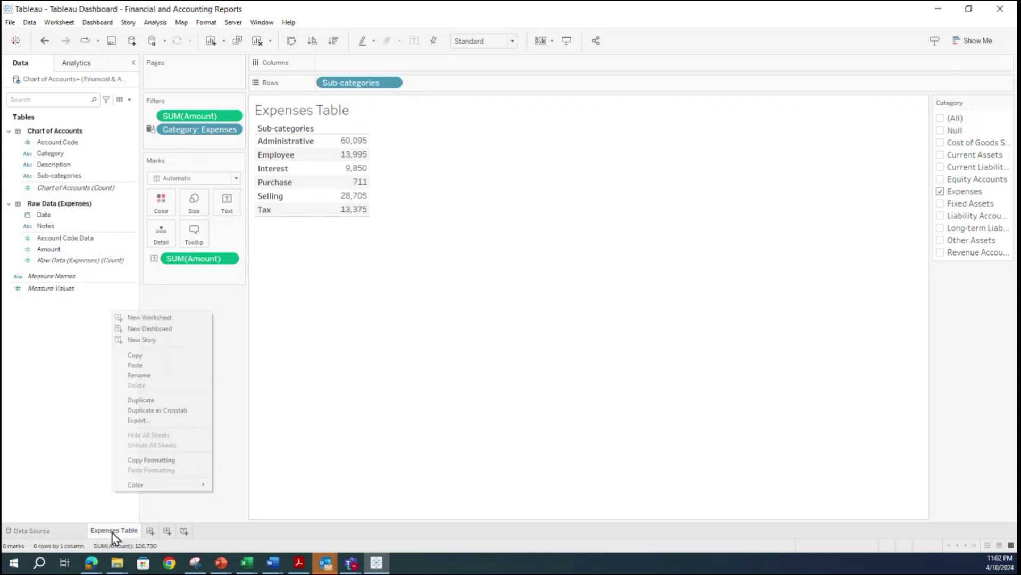
click(140, 400)
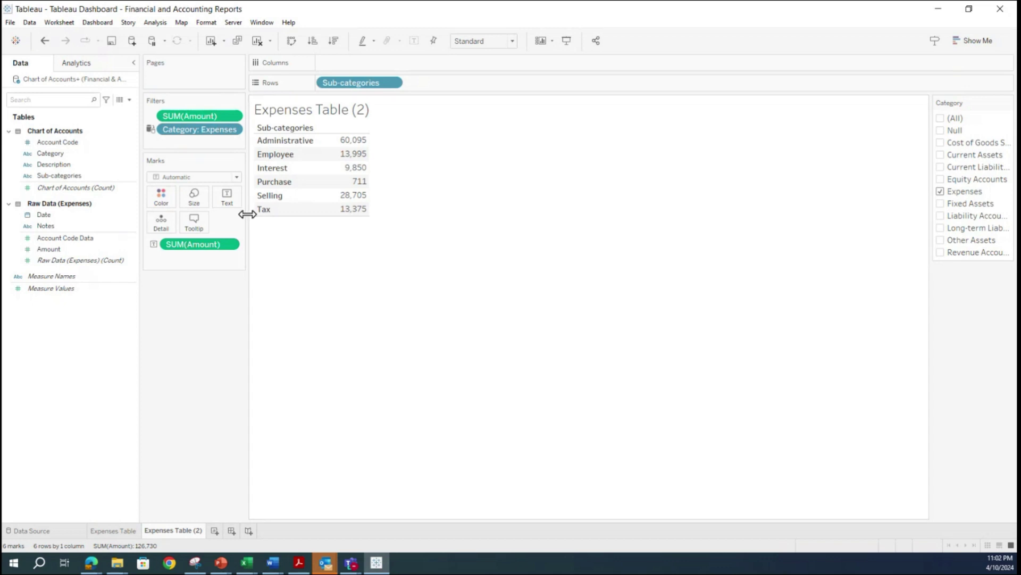
- Hide the Category filter control on the duplicated worksheet
click(232, 130)
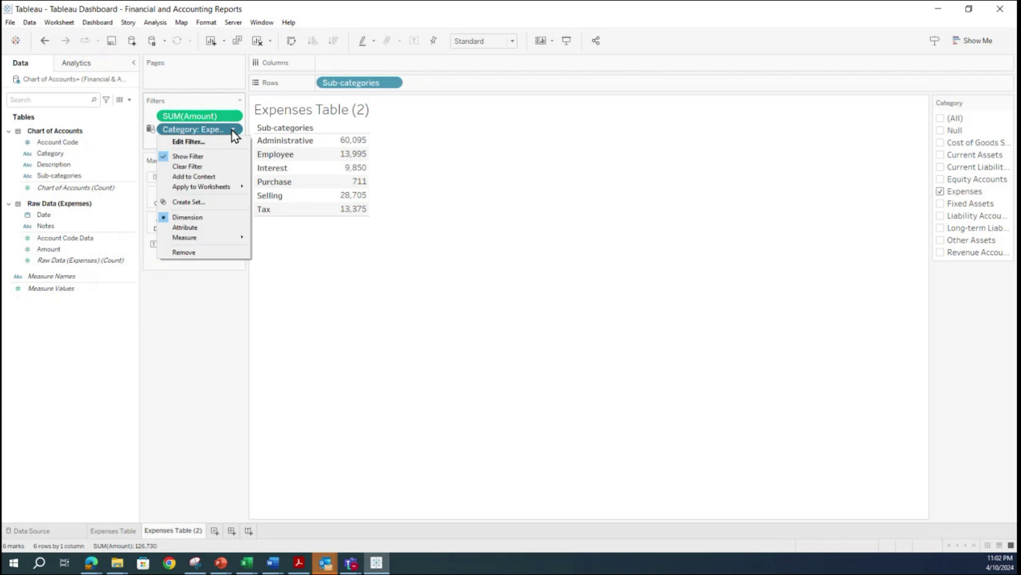
click(166, 156)
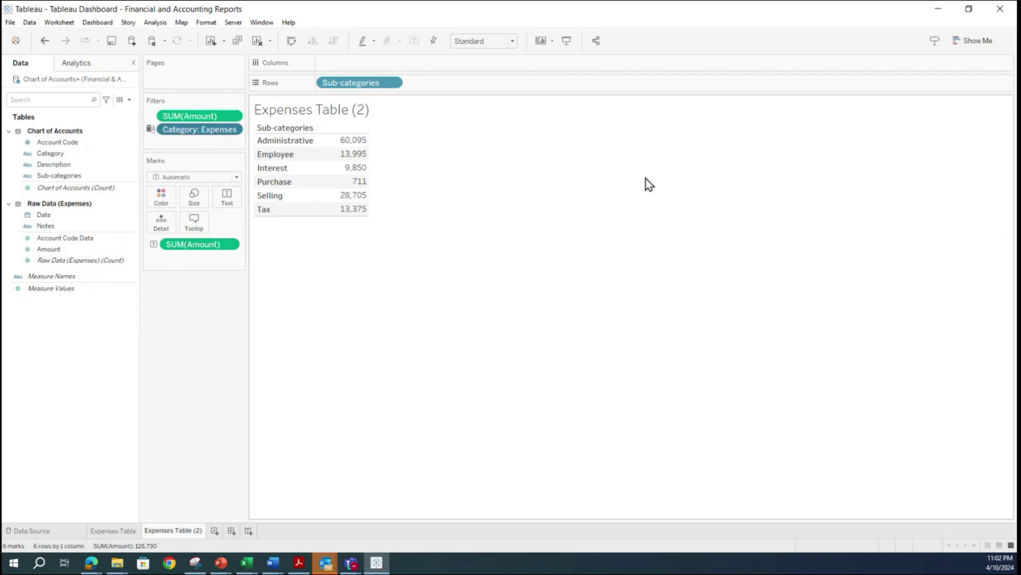
- Try the duplicated sheet as bars, text table, heat map, highlight table, pie, stacked bars, treemap, circle views and box-and-whisker plot
click(978, 45)
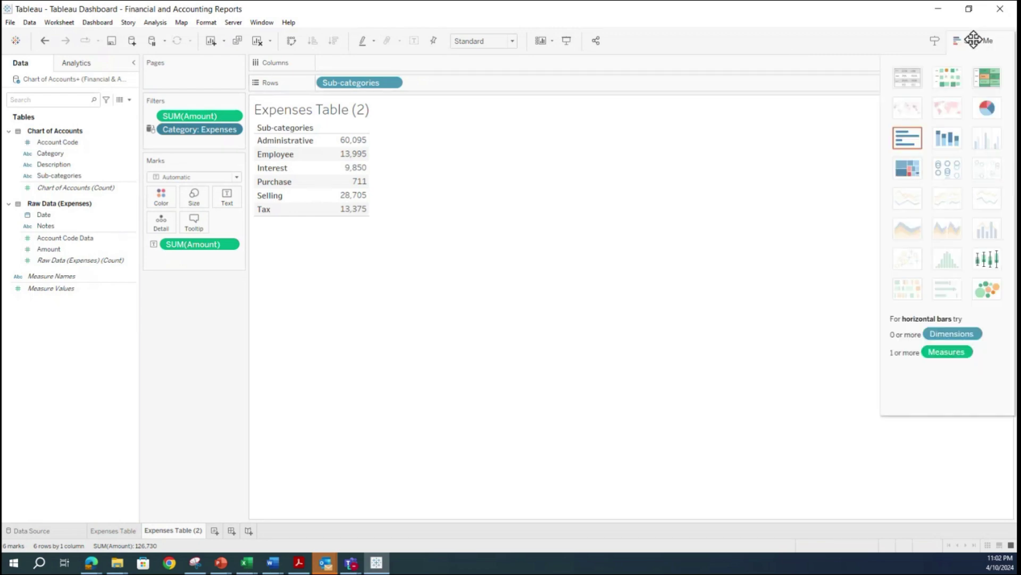
click(905, 140)
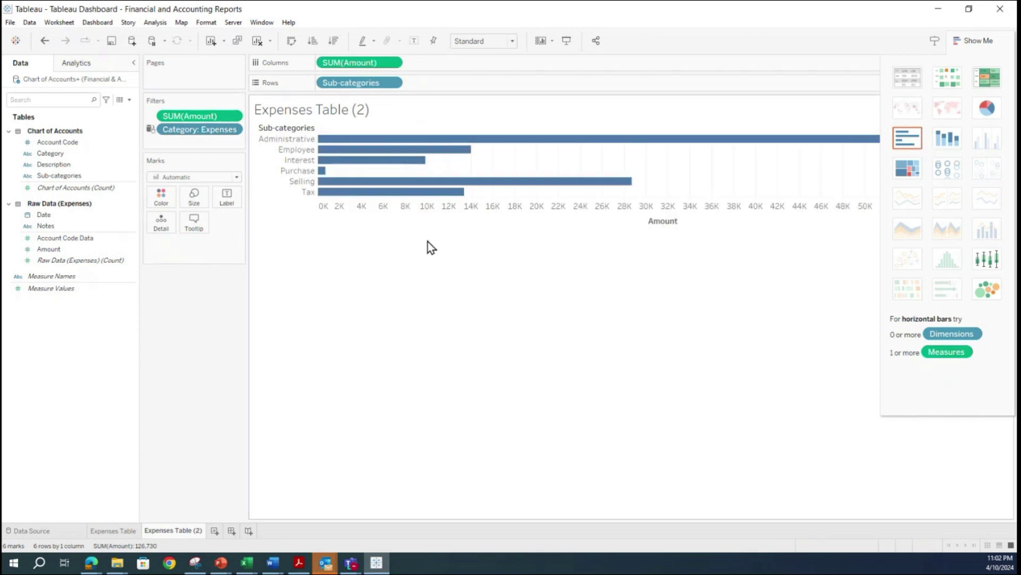
click(906, 84)
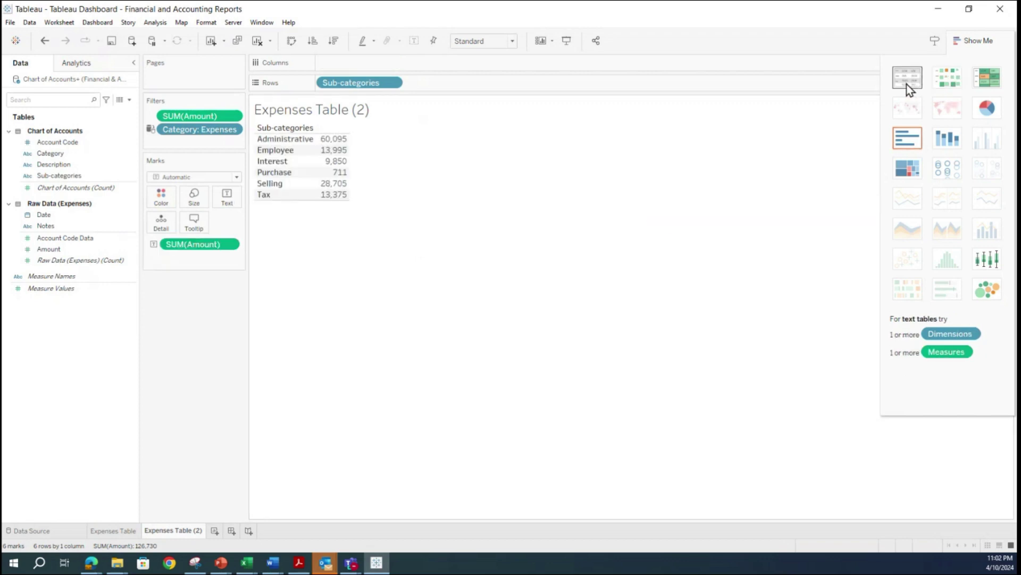
click(942, 81)
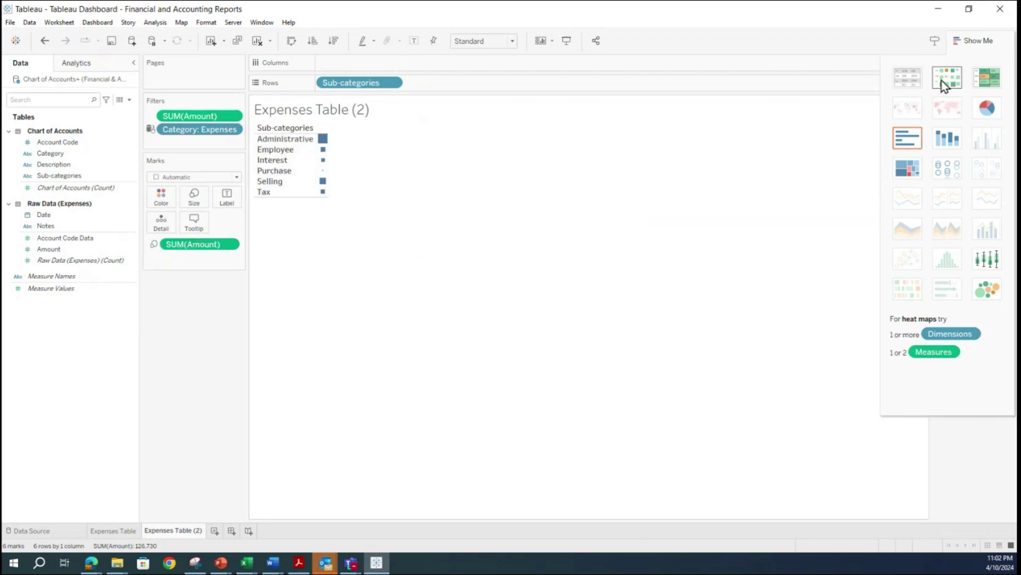
click(982, 82)
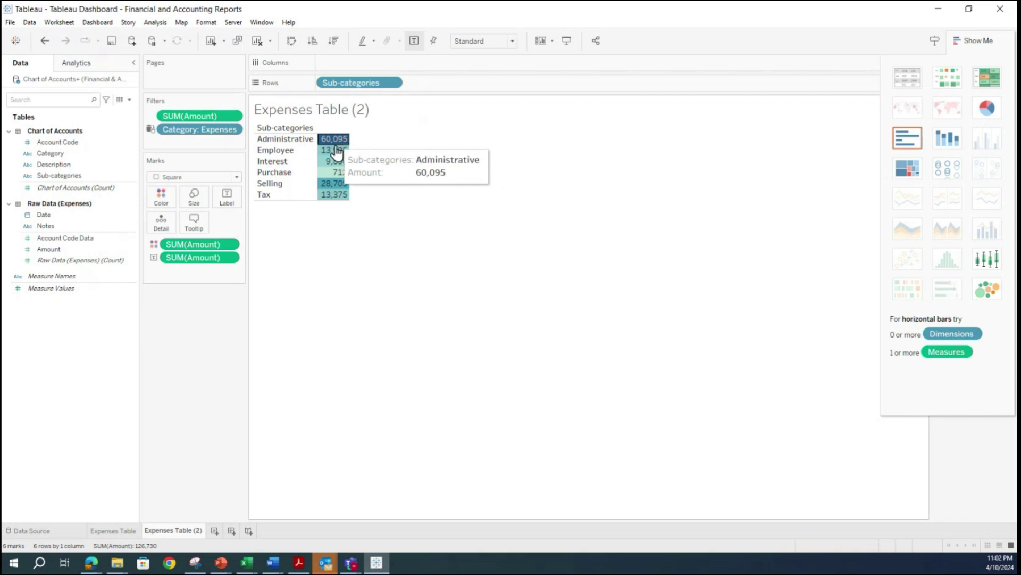
click(986, 111)
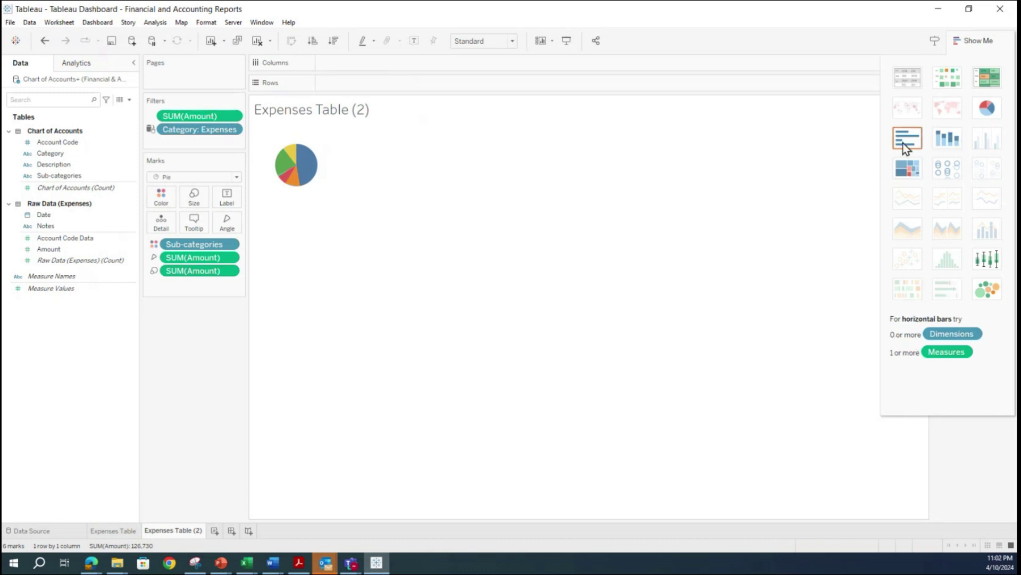
click(940, 140)
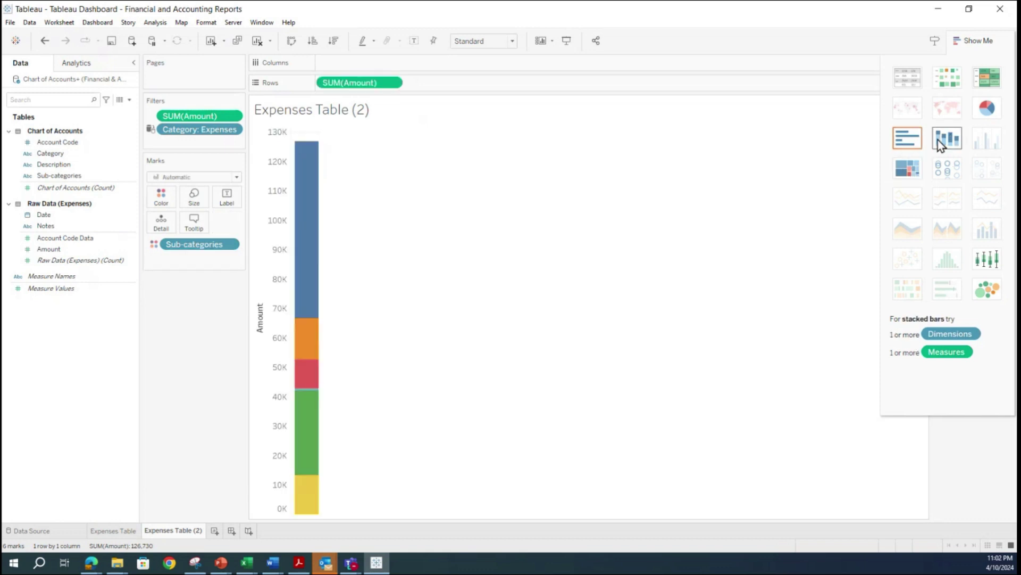
click(911, 171)
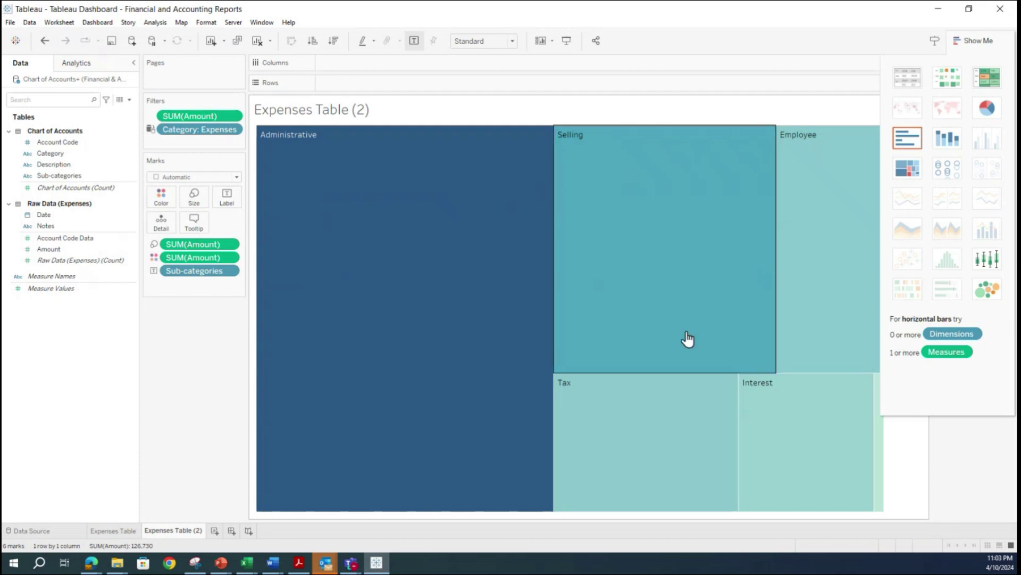
click(944, 164)
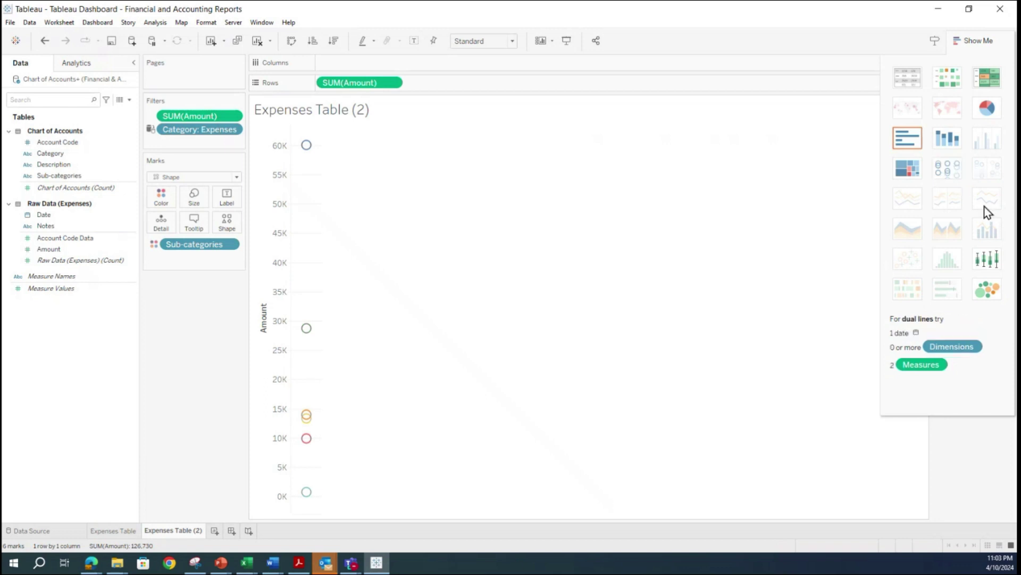
click(983, 257)
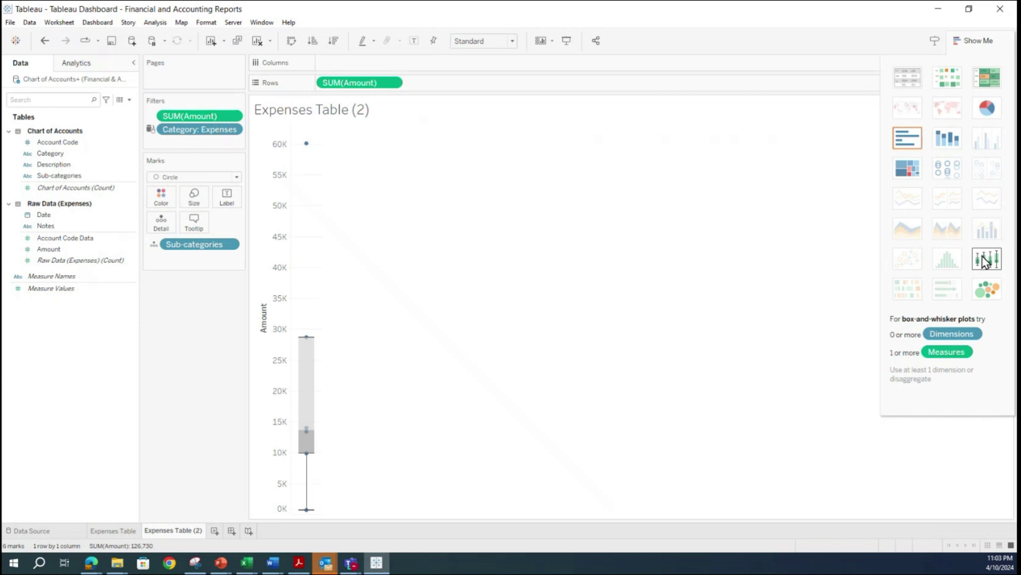
- Turn the duplicated sheet into a packed bubbles chart by sub-category and add Amount to the bubble labels
click(986, 290)
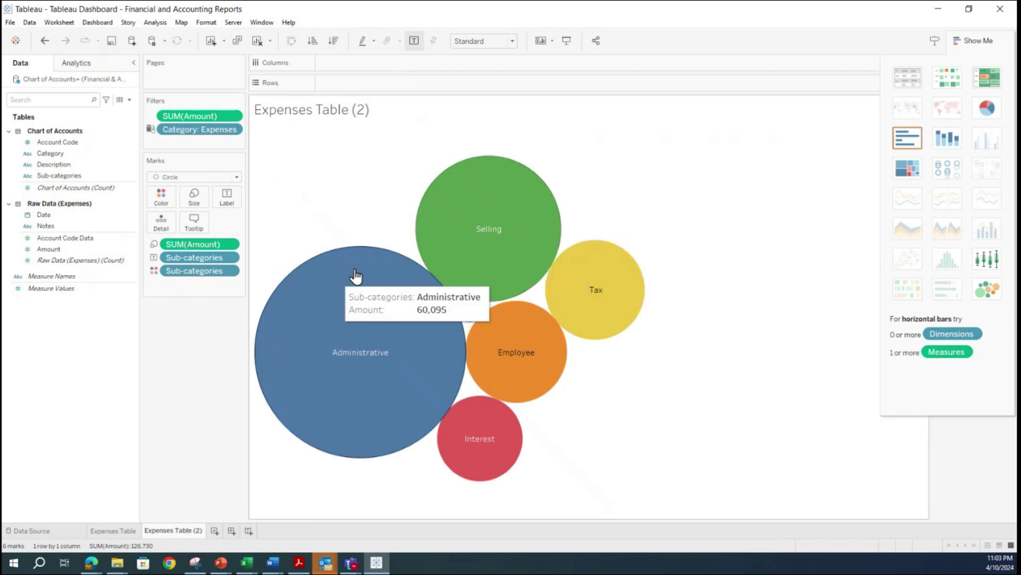
mouse_move(314, 335)
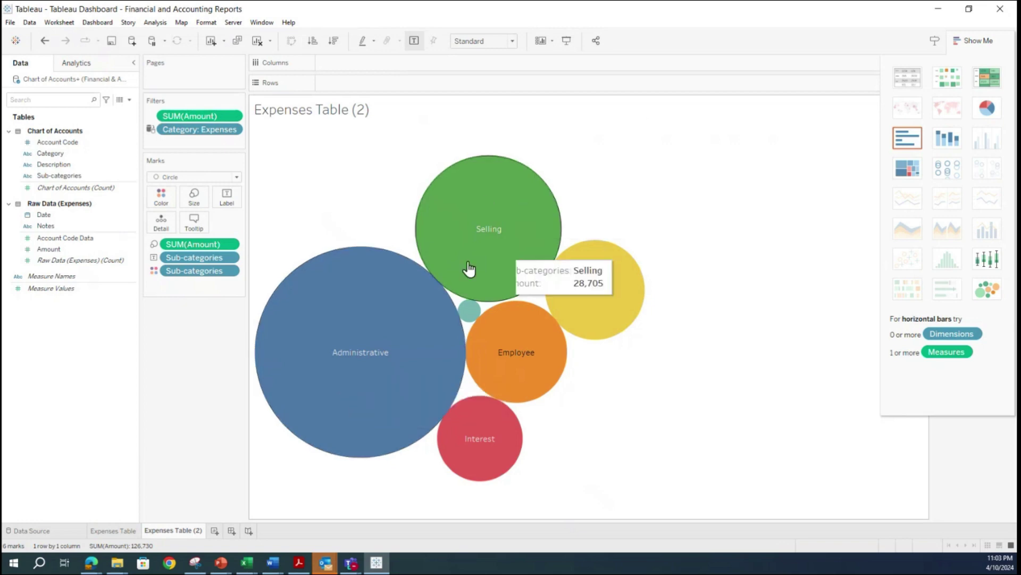
click(53, 240)
click(45, 250)
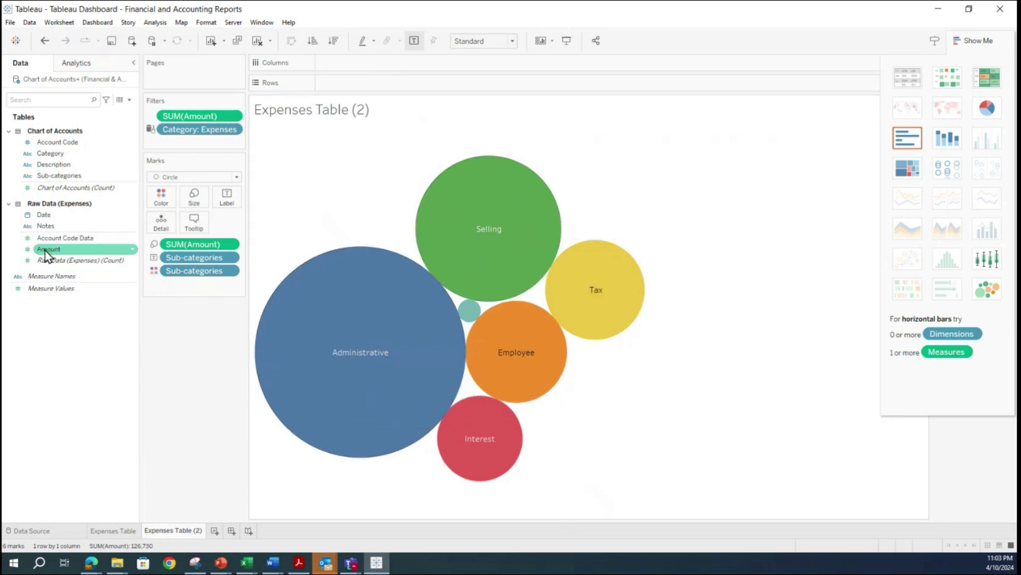
drag(46, 252, 228, 203)
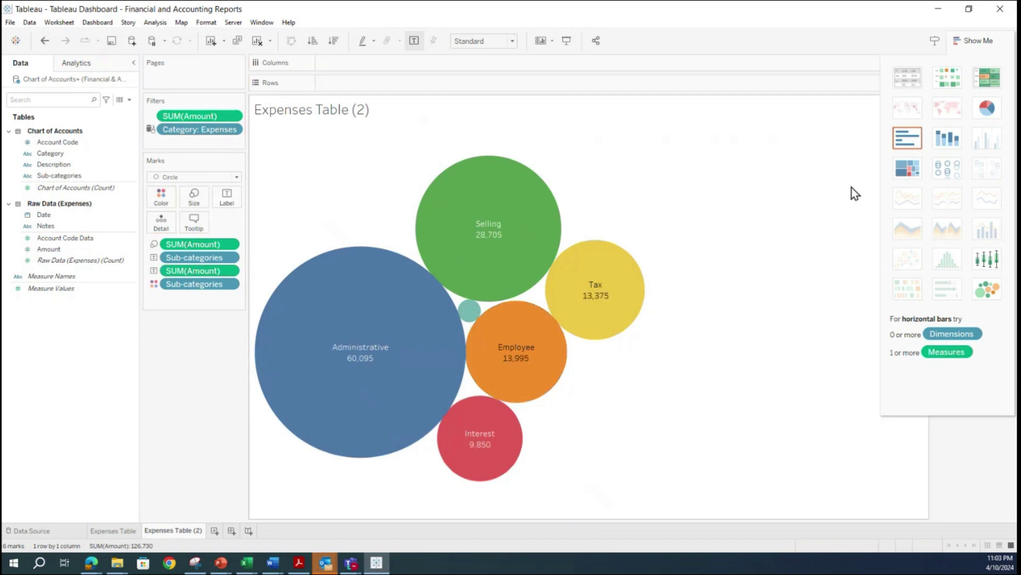
- Fit the bubble chart to Entire View, close the chart type chooser and save the workbook
mouse_move(426, 210)
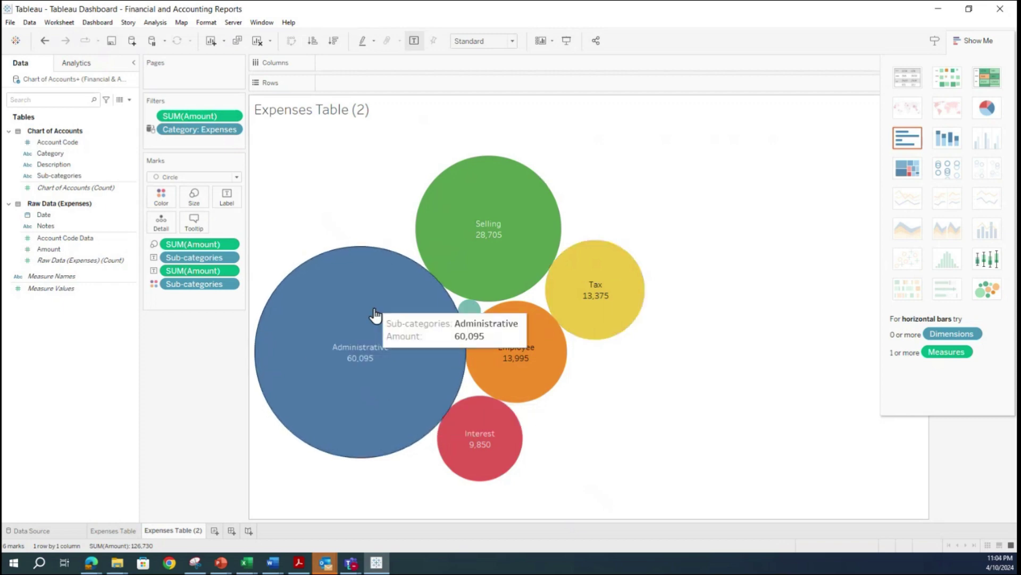
mouse_move(549, 251)
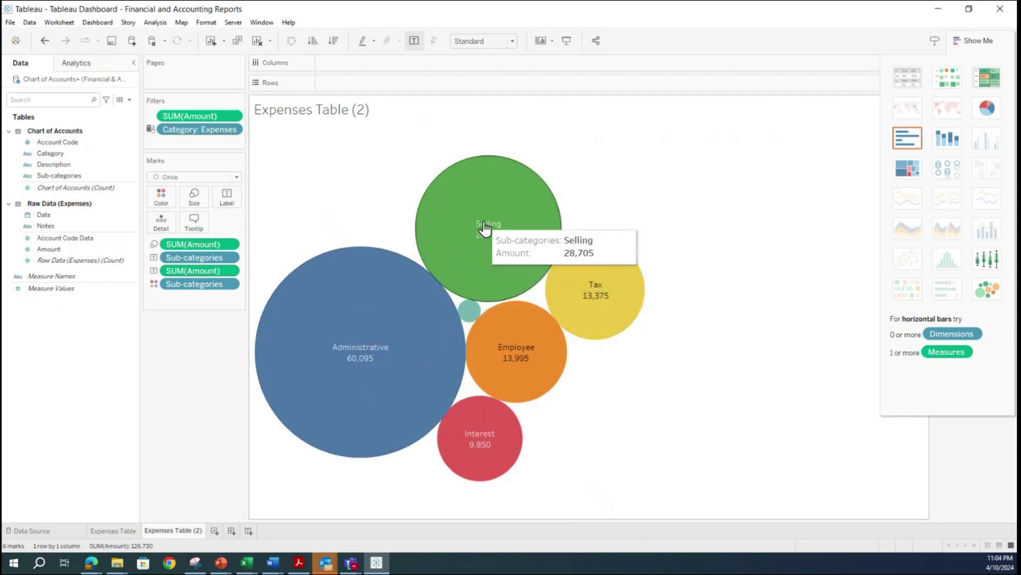
mouse_move(446, 356)
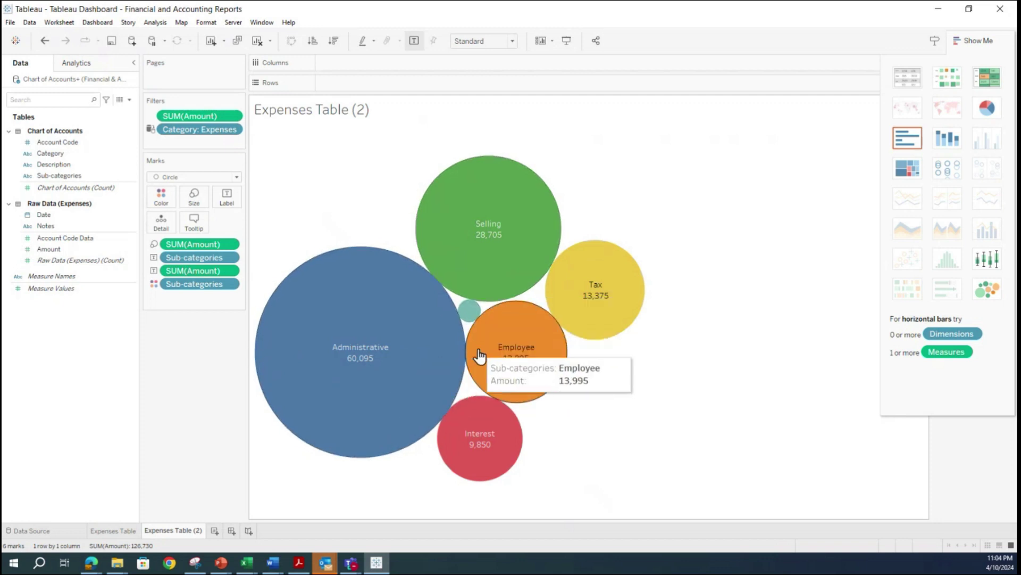
mouse_move(471, 326)
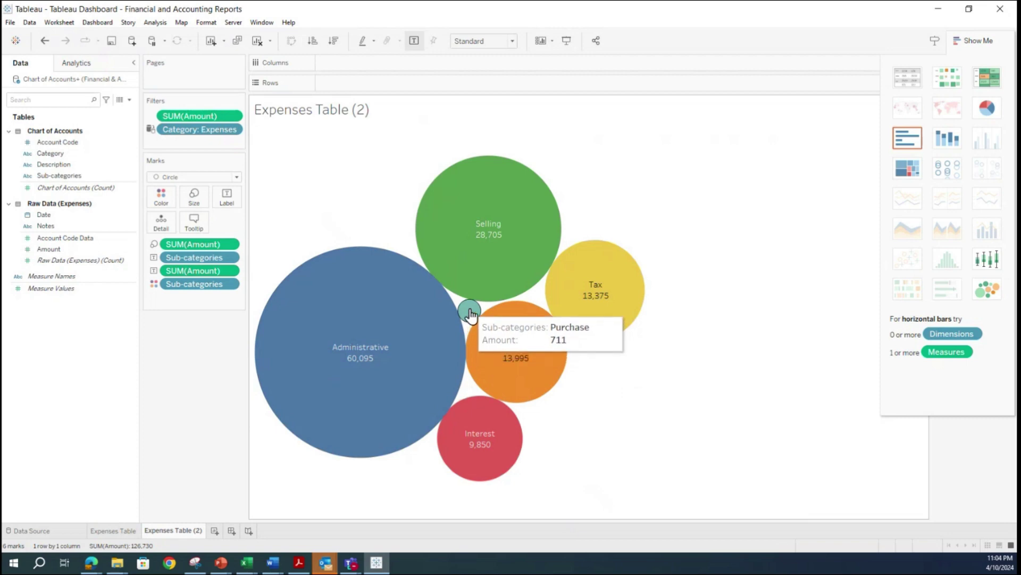
click(513, 41)
click(471, 80)
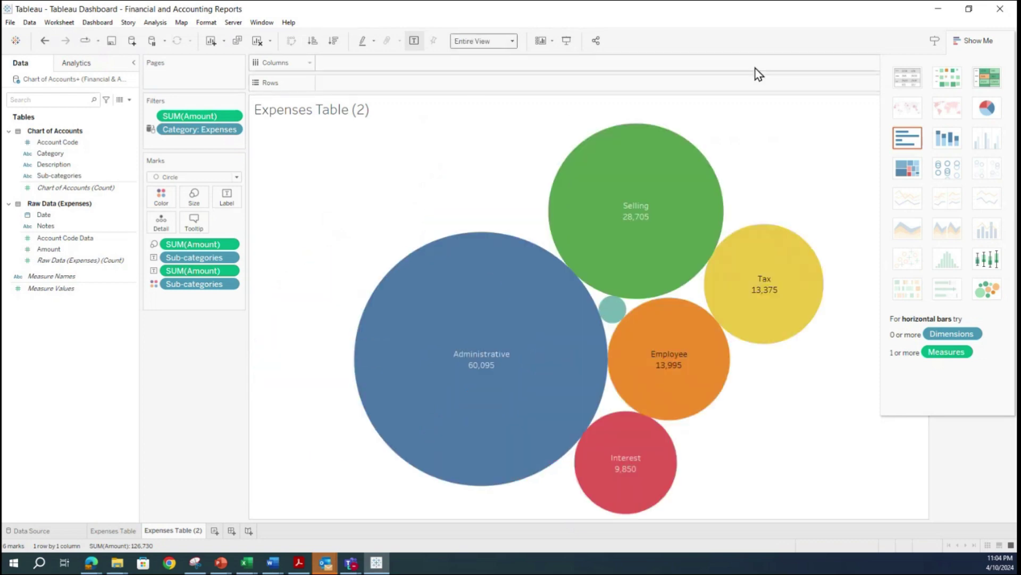
click(973, 41)
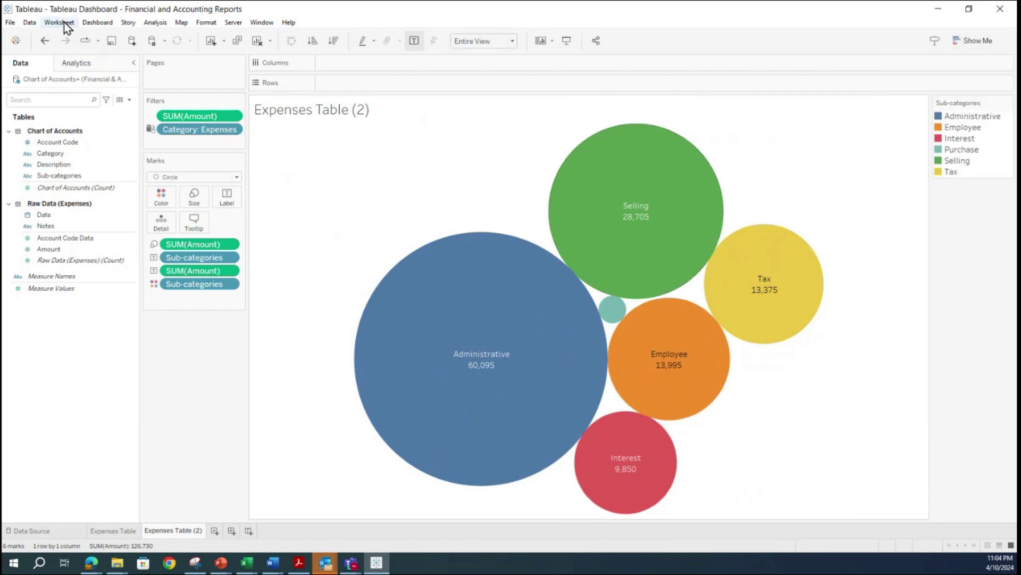
click(10, 24)
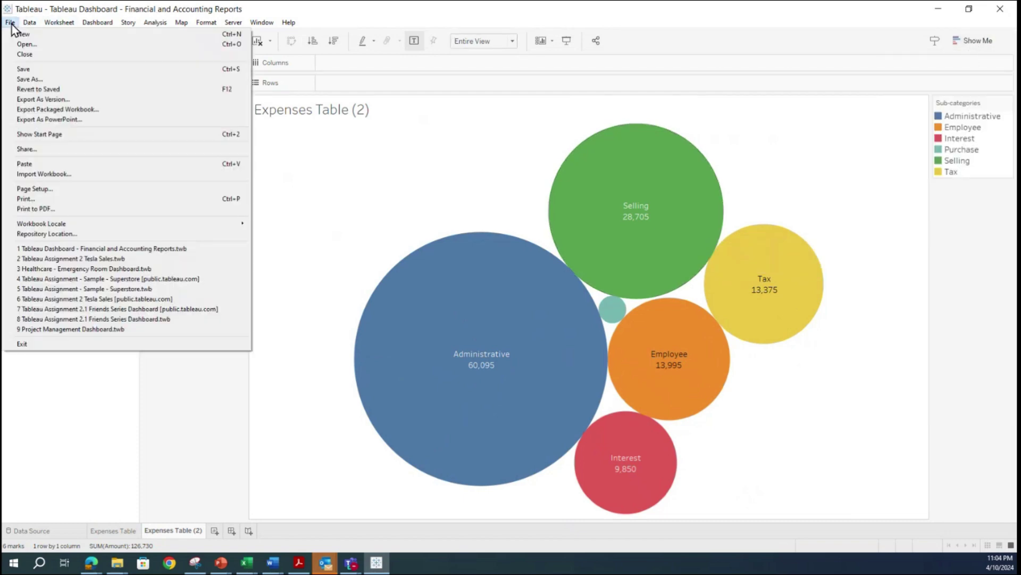
click(33, 74)
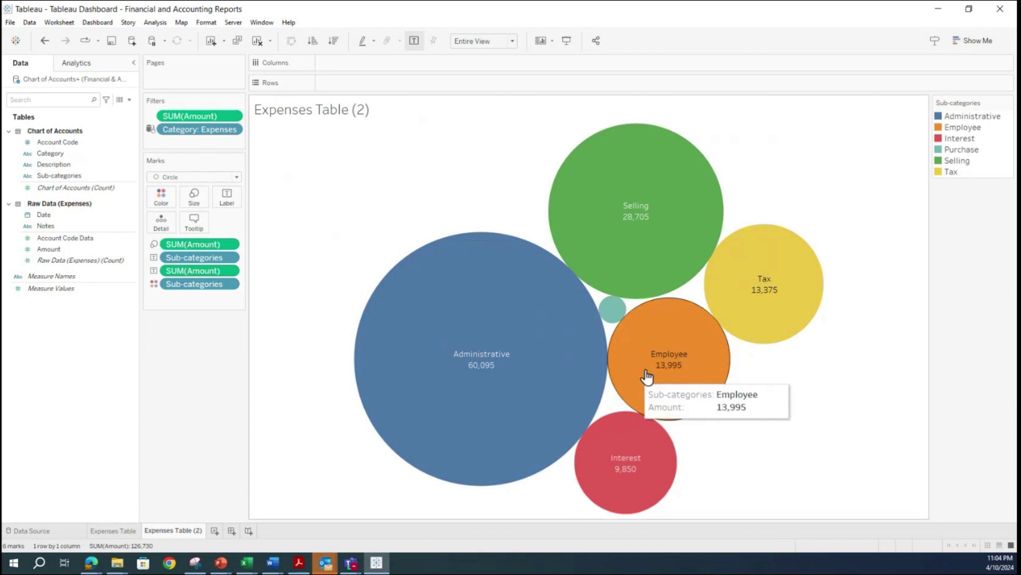
- Rename the bubble chart worksheet as "Expenses Chart"
mouse_move(400, 375)
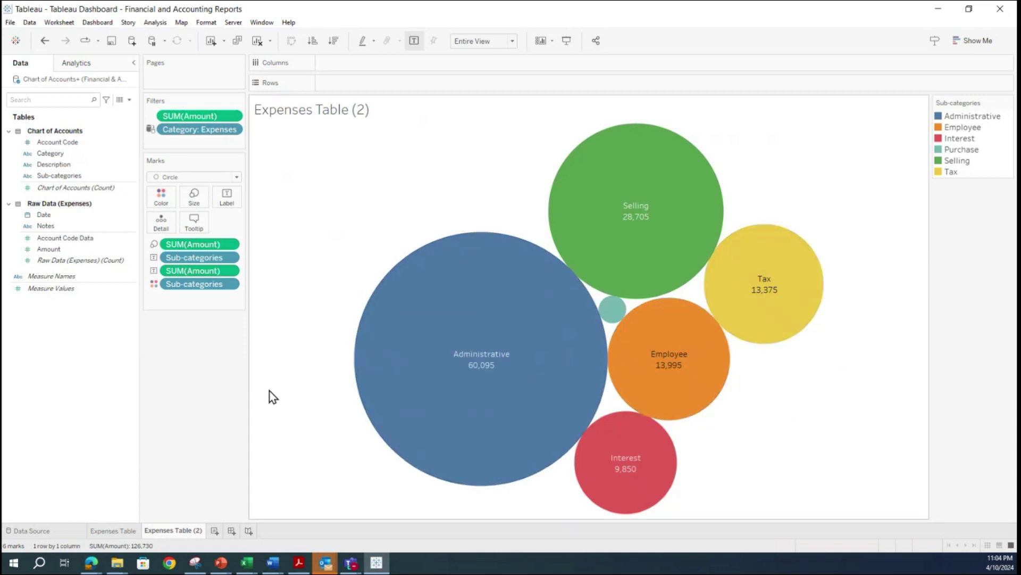
double_click(190, 532)
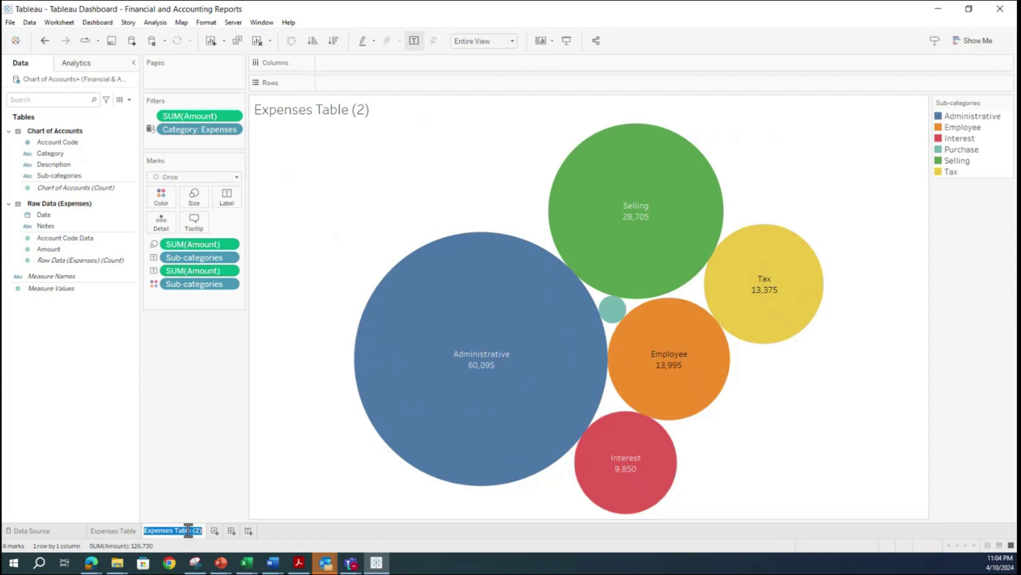
click(108, 533)
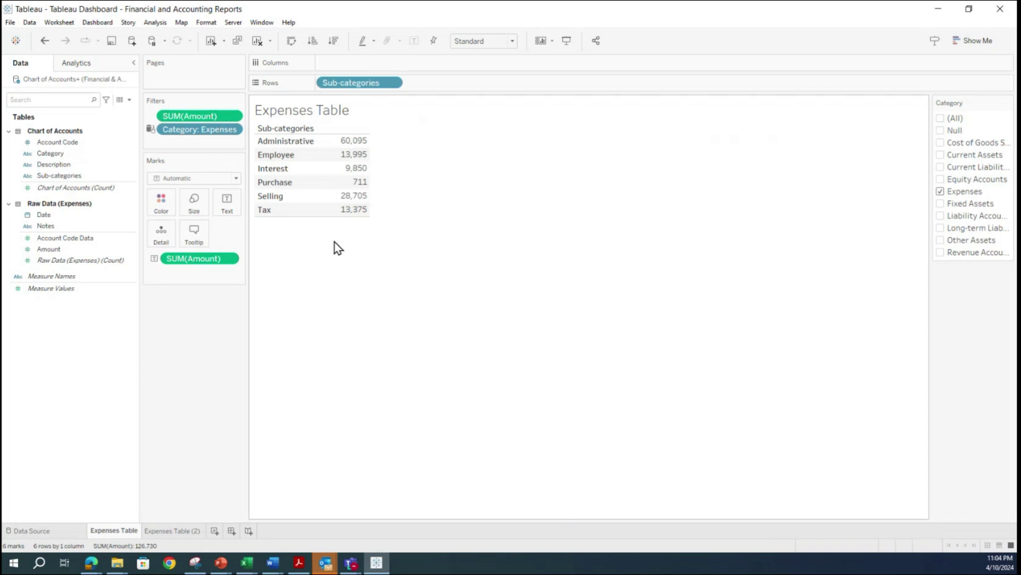
click(170, 534)
double_click(182, 532)
drag(175, 531, 218, 528)
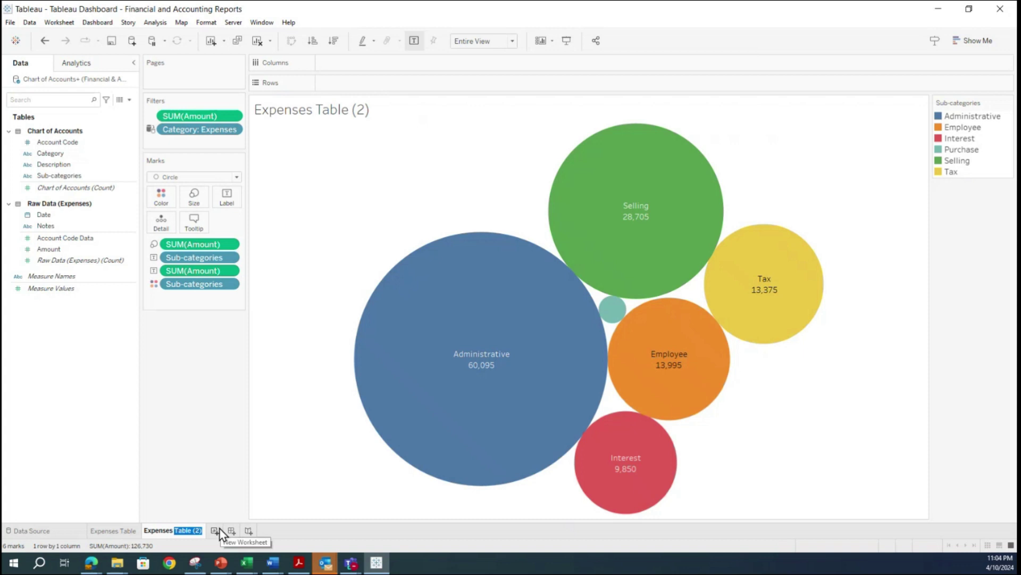
text(Chart)
key(Return)
- Add a Range of Dates filter on Date from 1/1/2024 to 1/30/2024 to the Expenses Table sheet and show its filter control
click(111, 531)
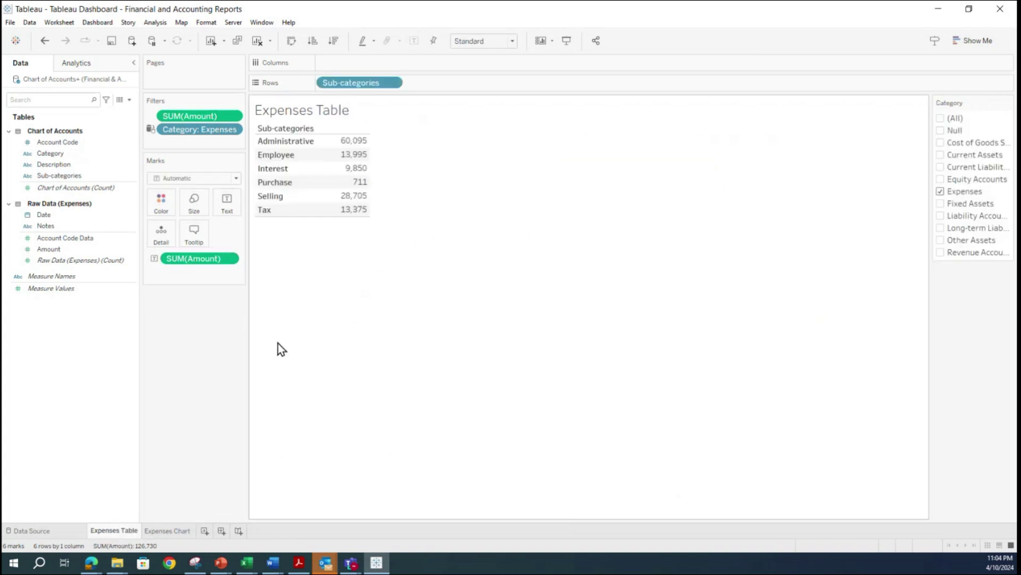
click(43, 215)
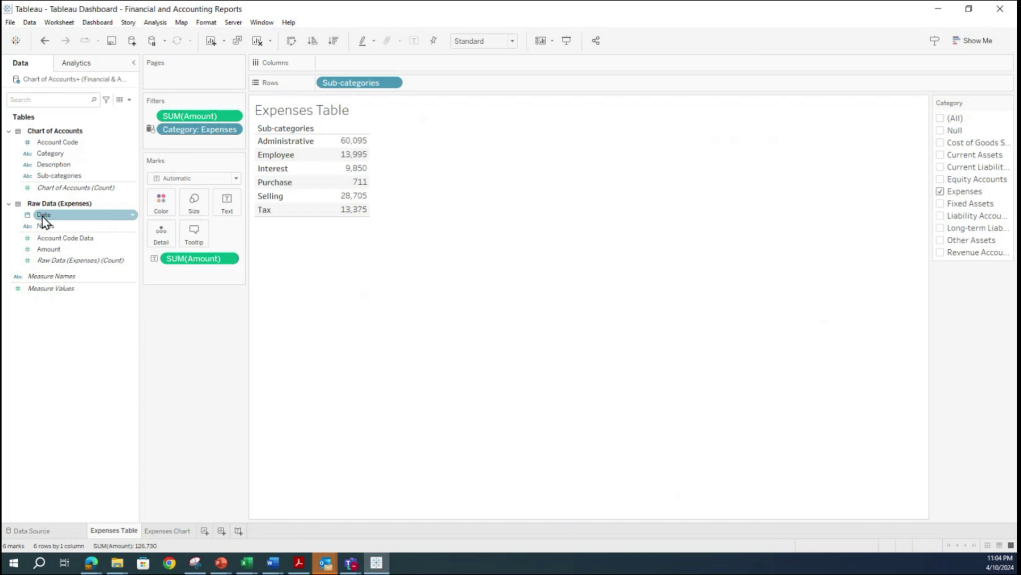
click(43, 219)
drag(43, 219, 172, 113)
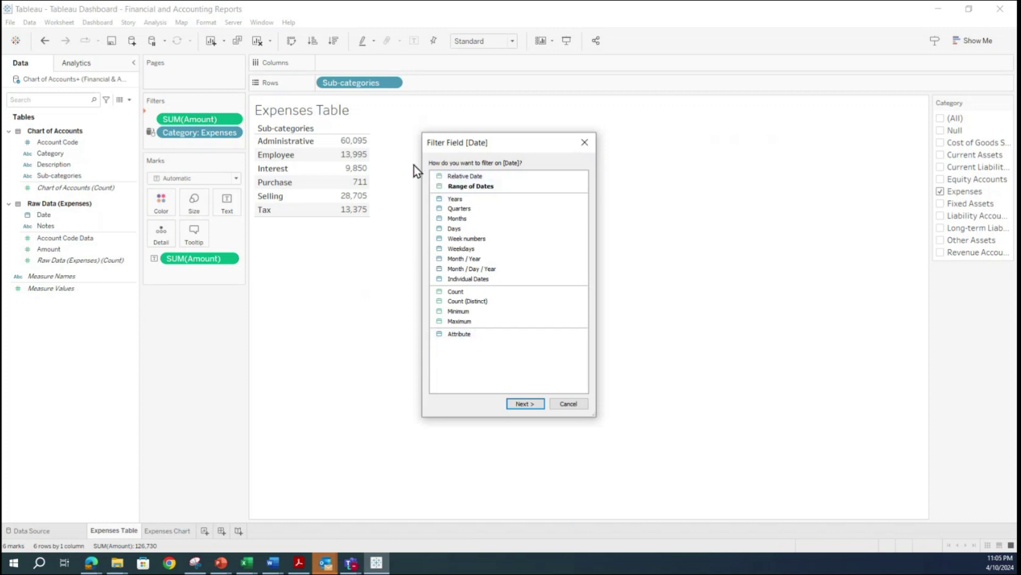
click(467, 187)
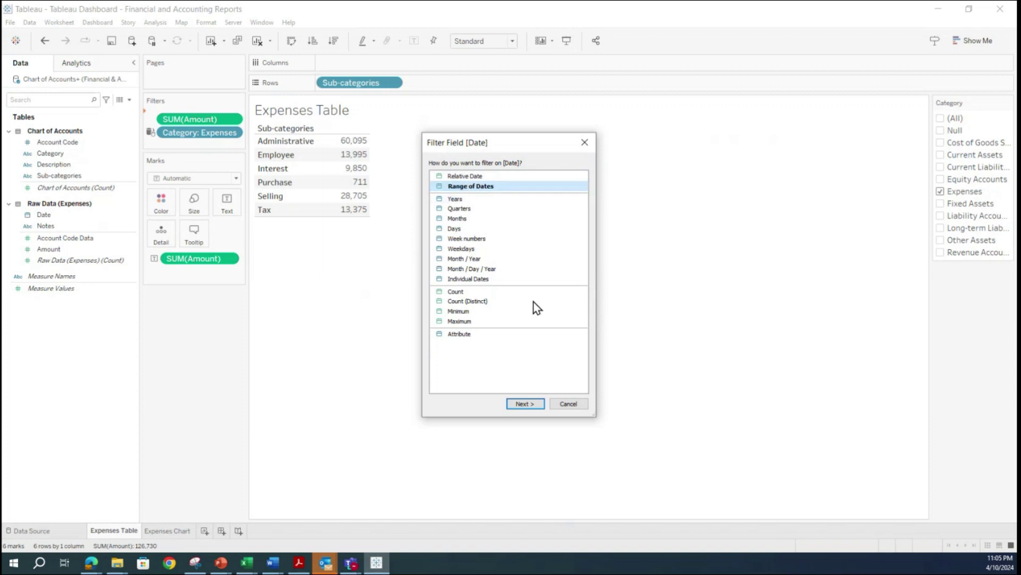
click(525, 404)
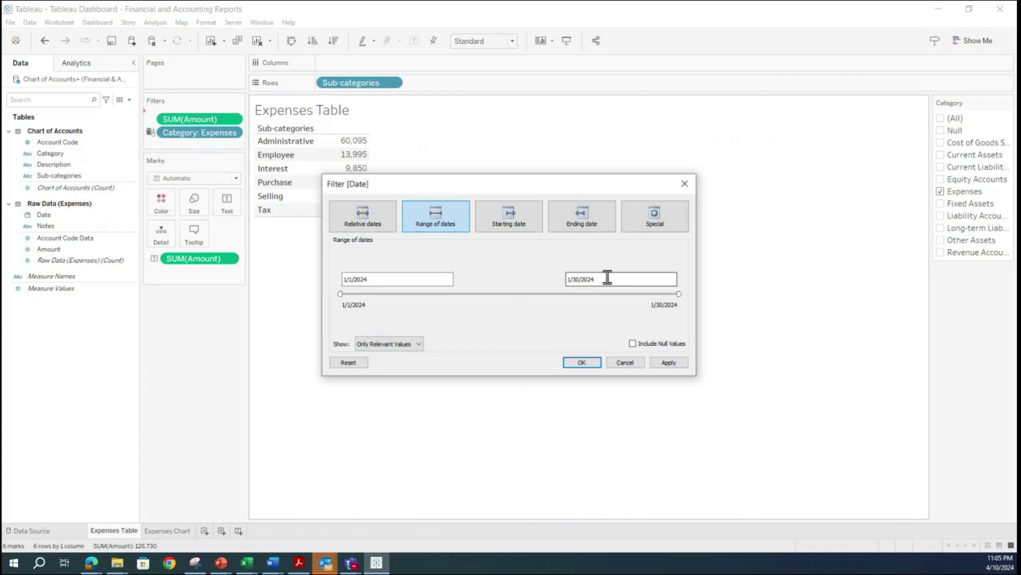
click(667, 363)
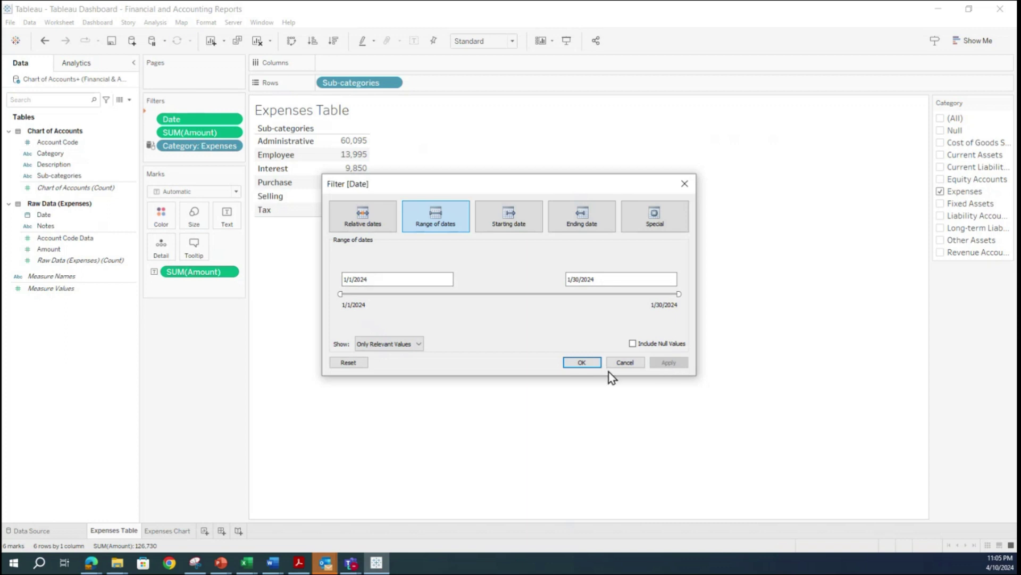
click(583, 362)
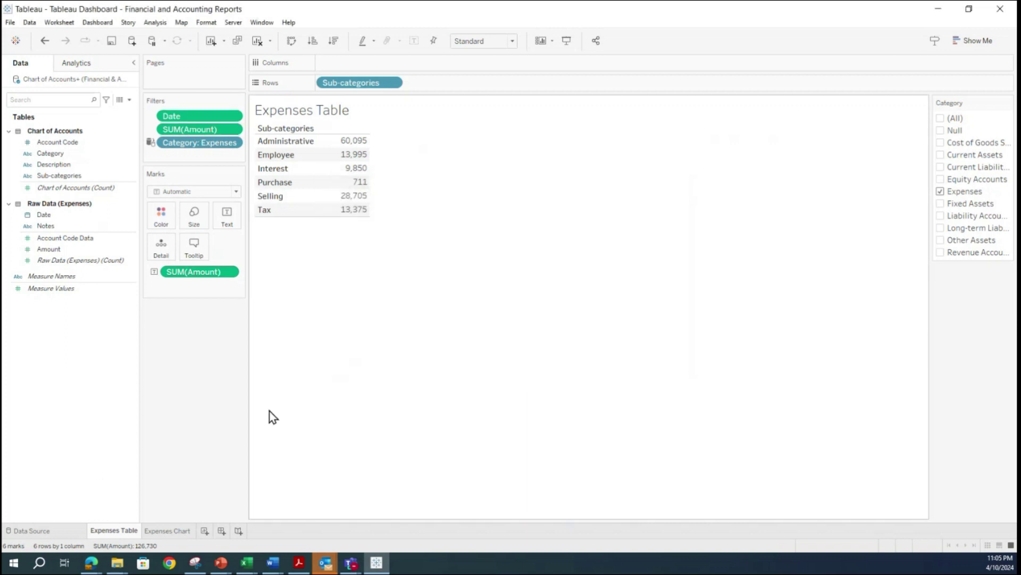
click(234, 116)
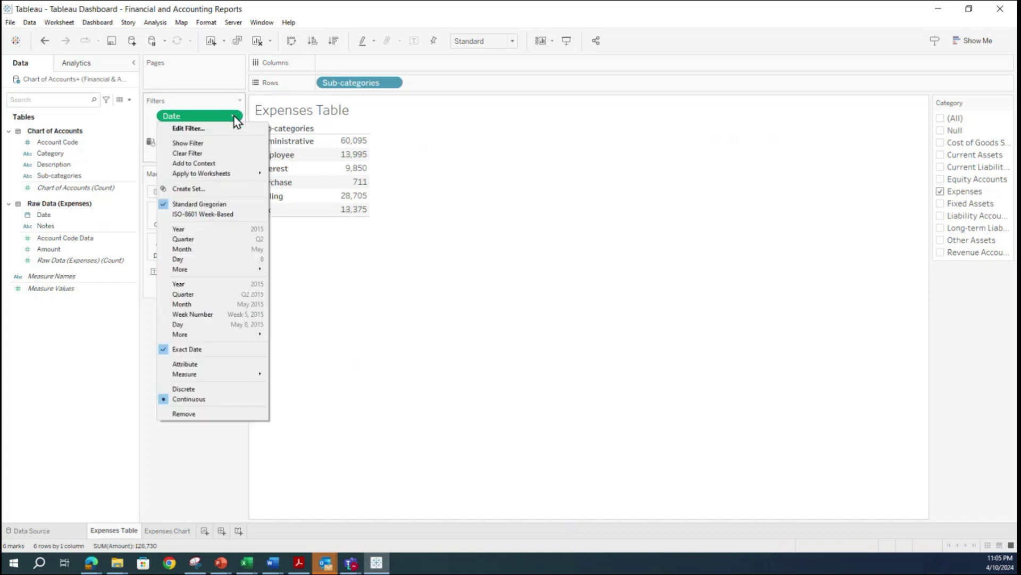
click(181, 143)
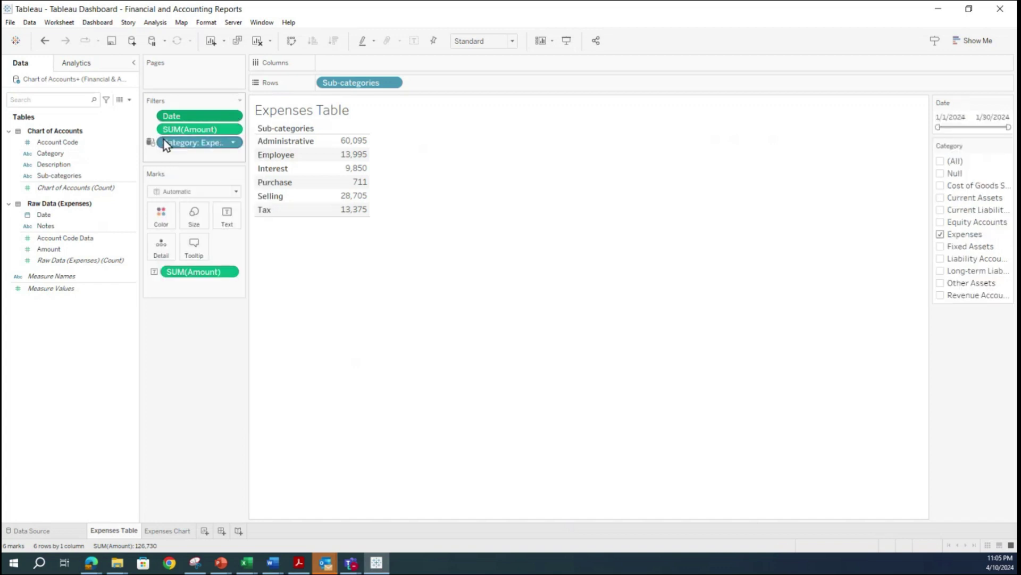
- Apply the Date filter to all worksheets using related data sources, check it on the Expenses Chart sheet and save the workbook
click(232, 116)
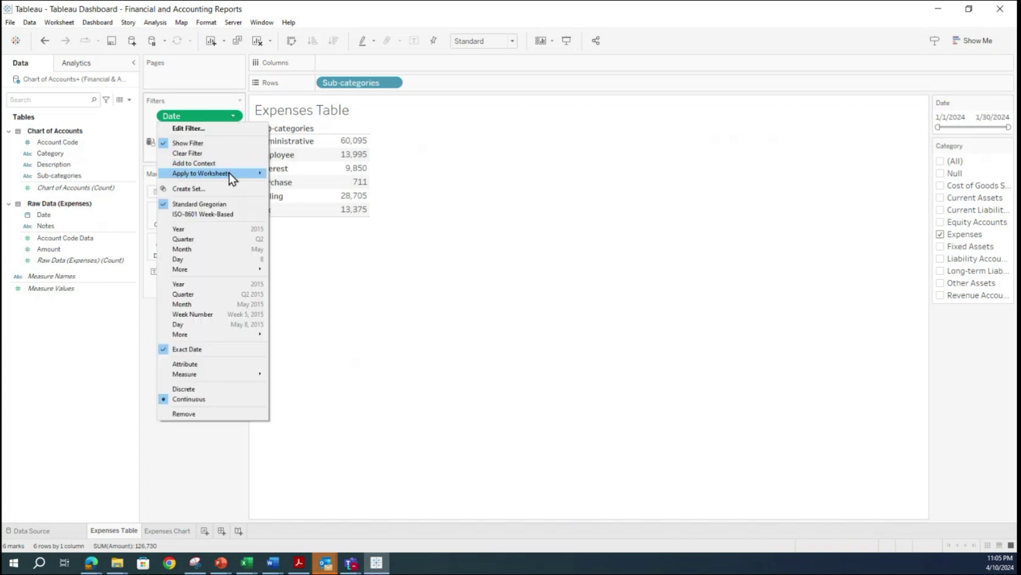
mouse_move(229, 173)
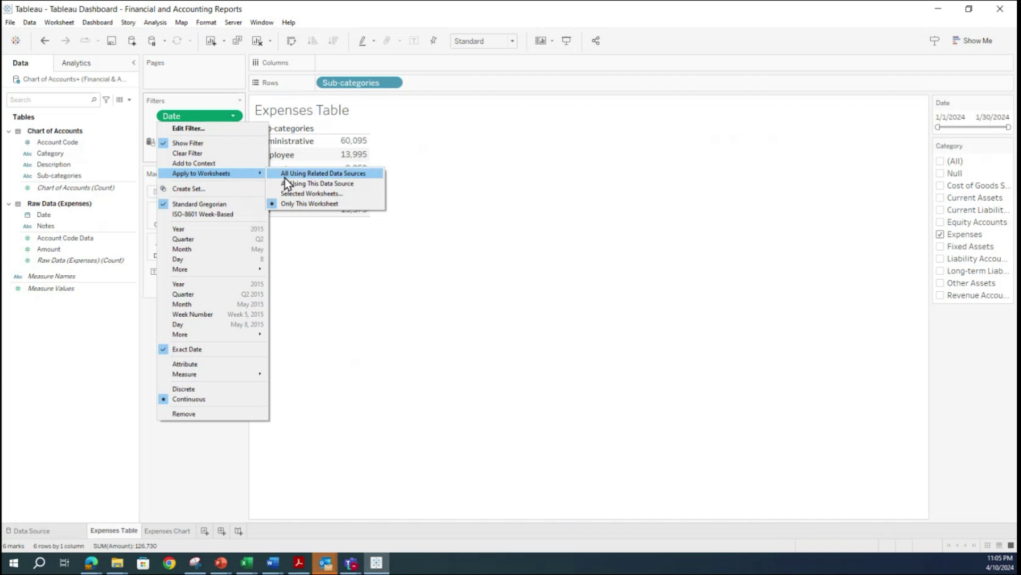
click(302, 174)
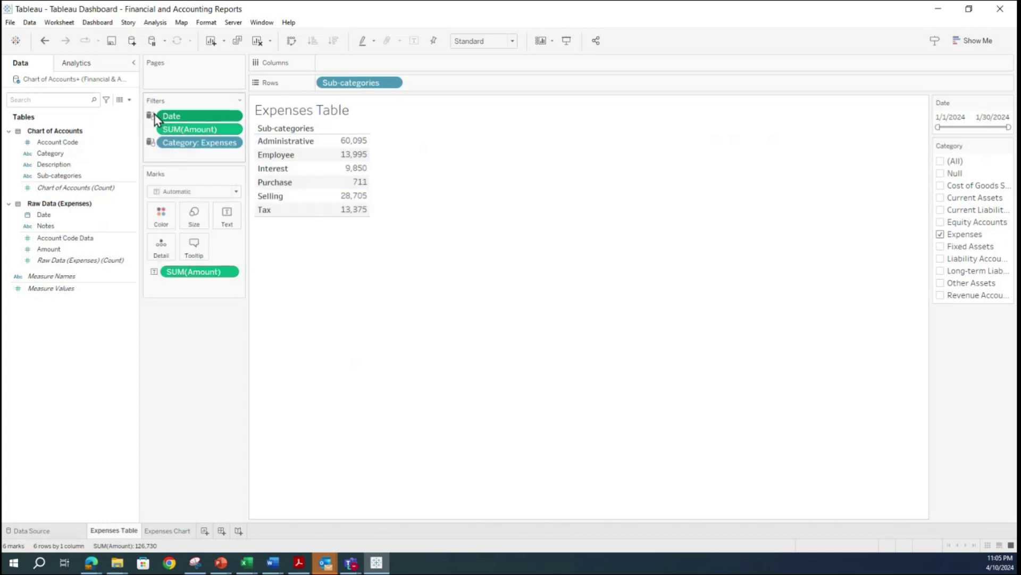
mouse_move(154, 115)
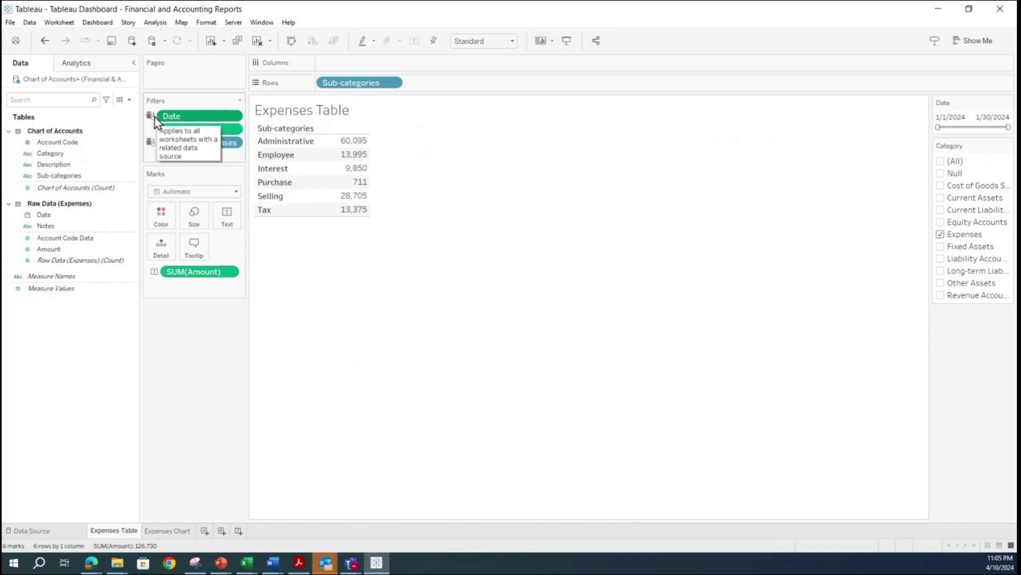
click(187, 533)
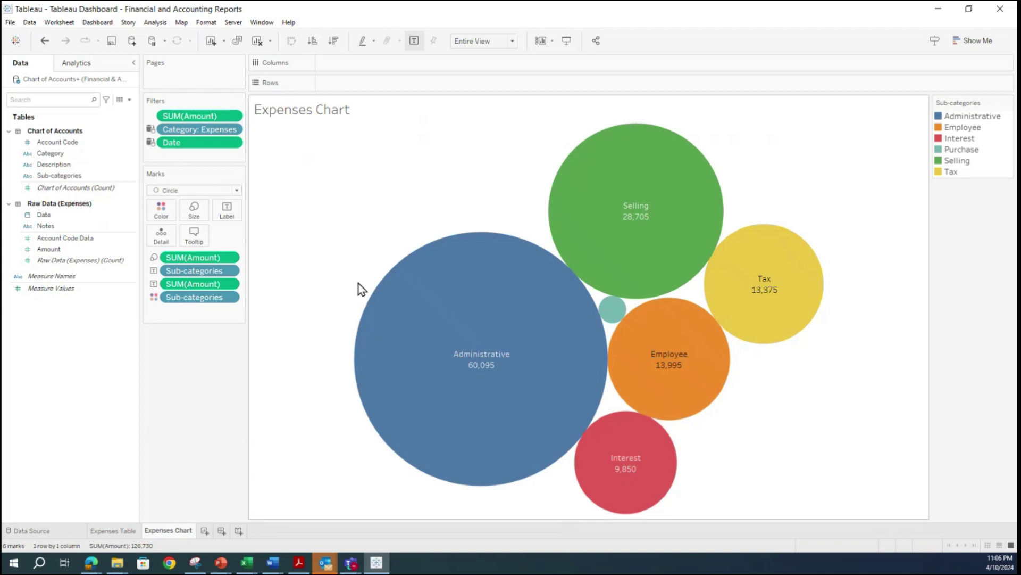
click(10, 23)
click(23, 66)
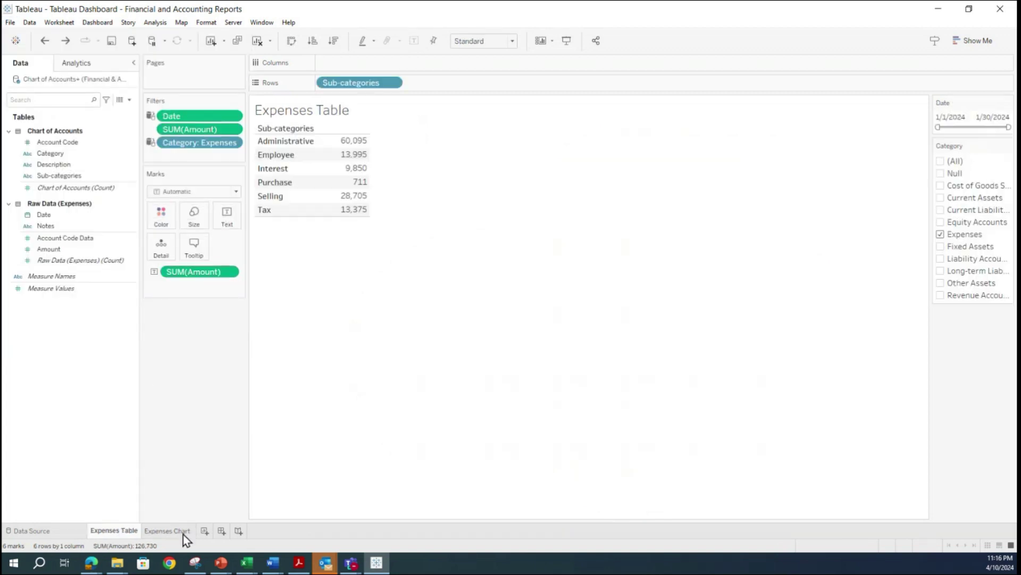
click(176, 531)
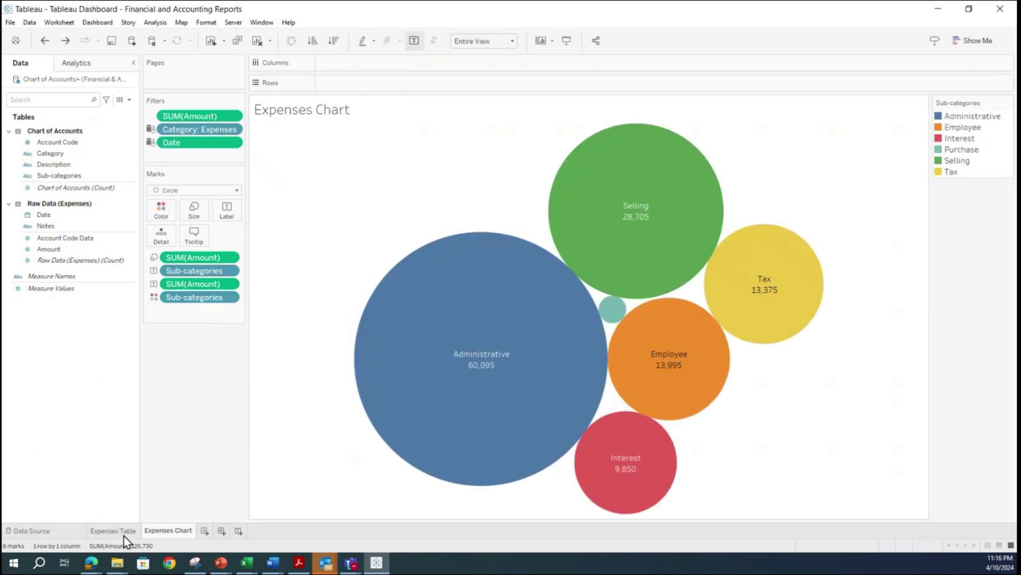
click(124, 534)
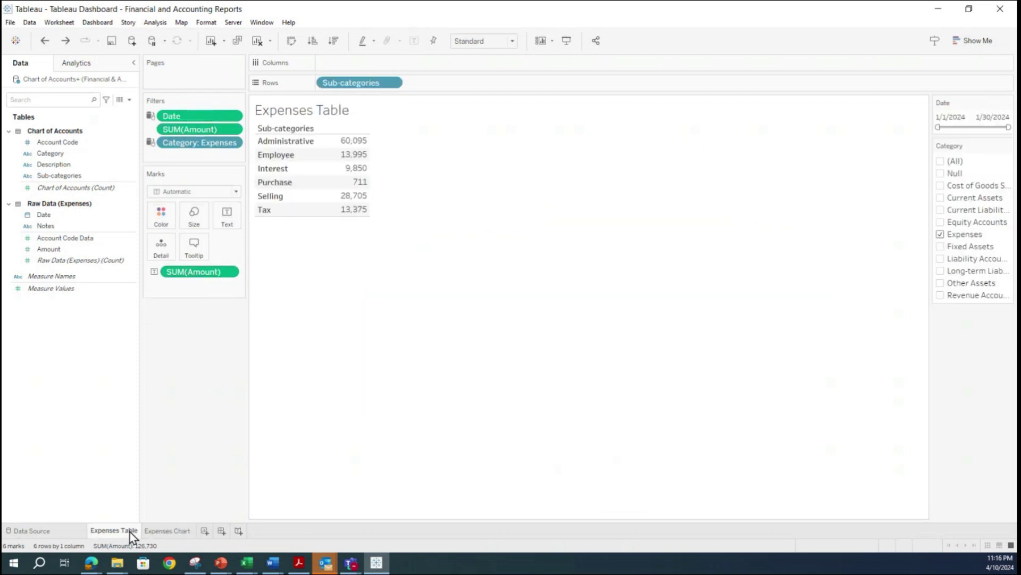
right_click(117, 531)
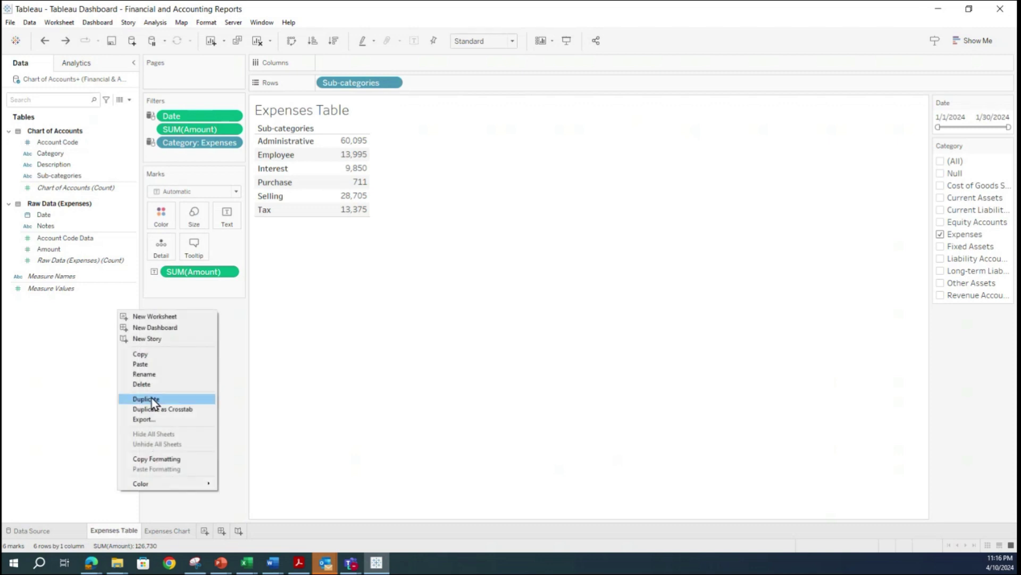
click(238, 355)
- Sort the sub-categories in the Expenses Table sheet in descending order by Amount
mouse_move(349, 151)
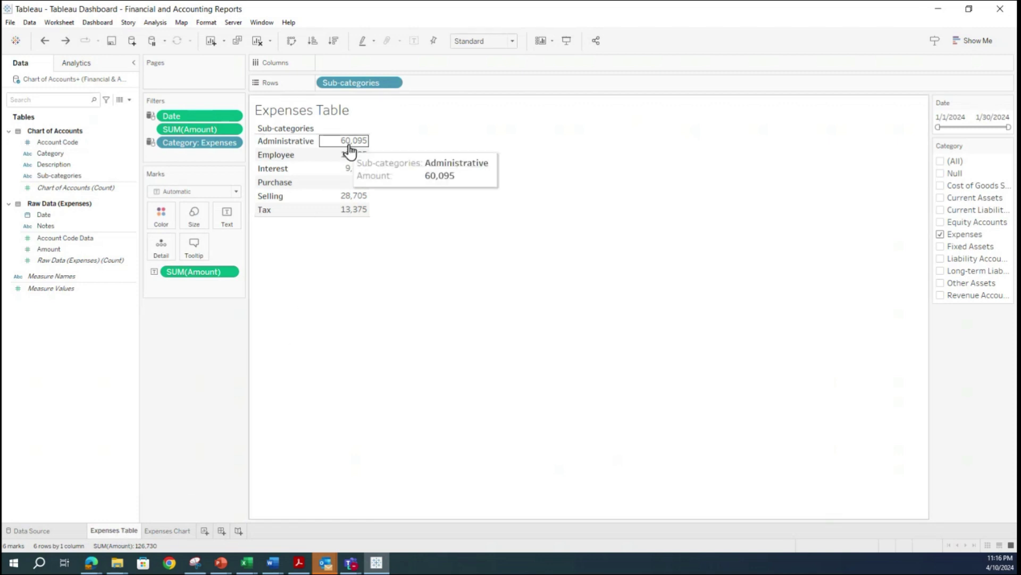
click(319, 158)
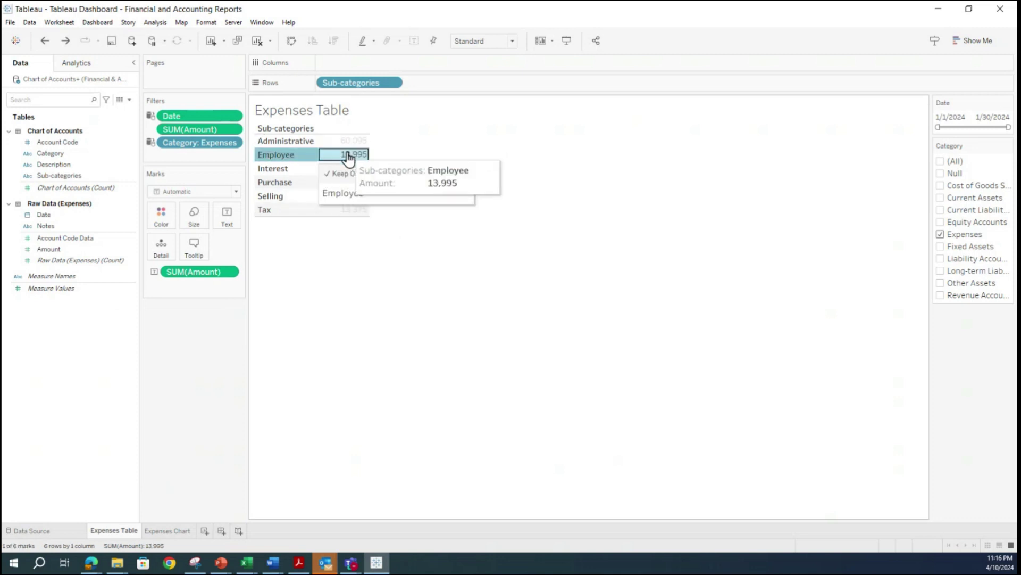
click(548, 203)
click(351, 142)
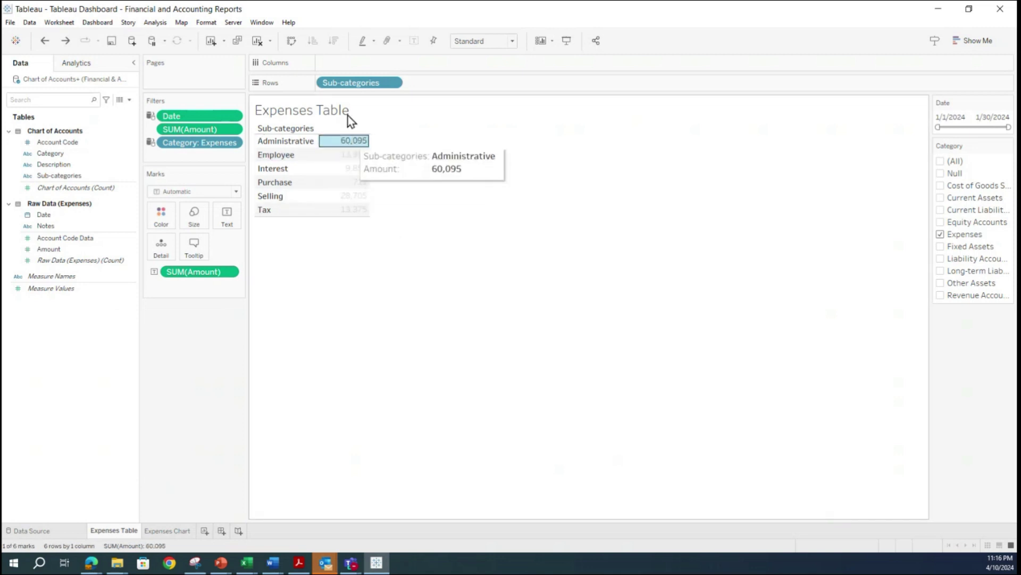
click(435, 158)
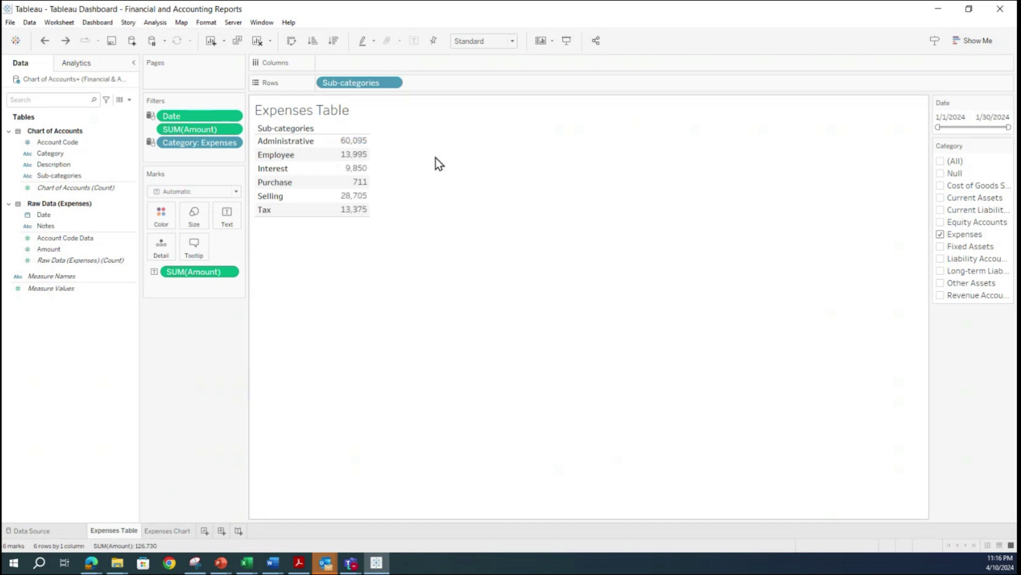
click(335, 42)
mouse_move(353, 151)
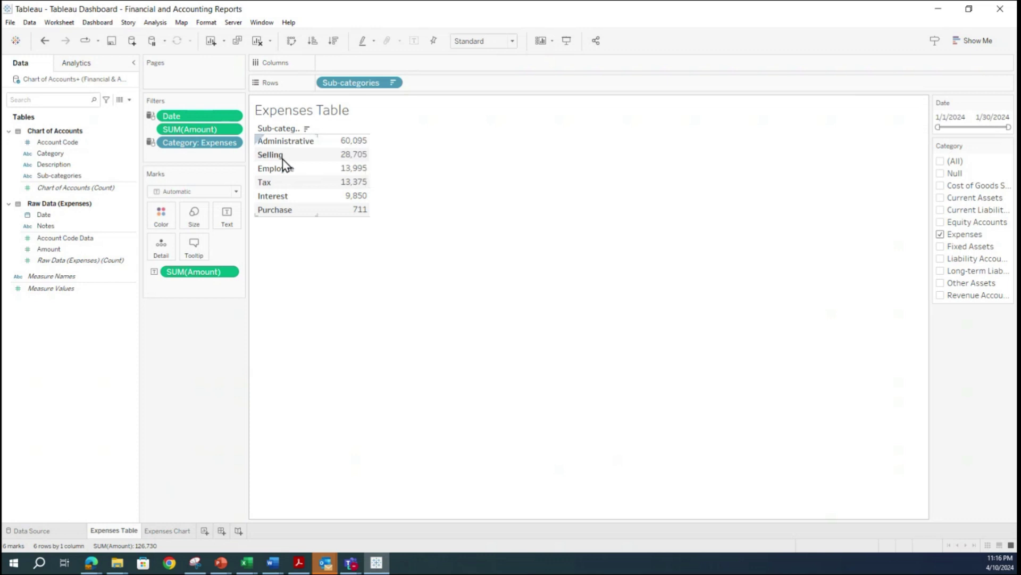
mouse_move(344, 210)
- Open the pane format settings for the SUM(Amount) field of the Expenses Table sheet
click(230, 272)
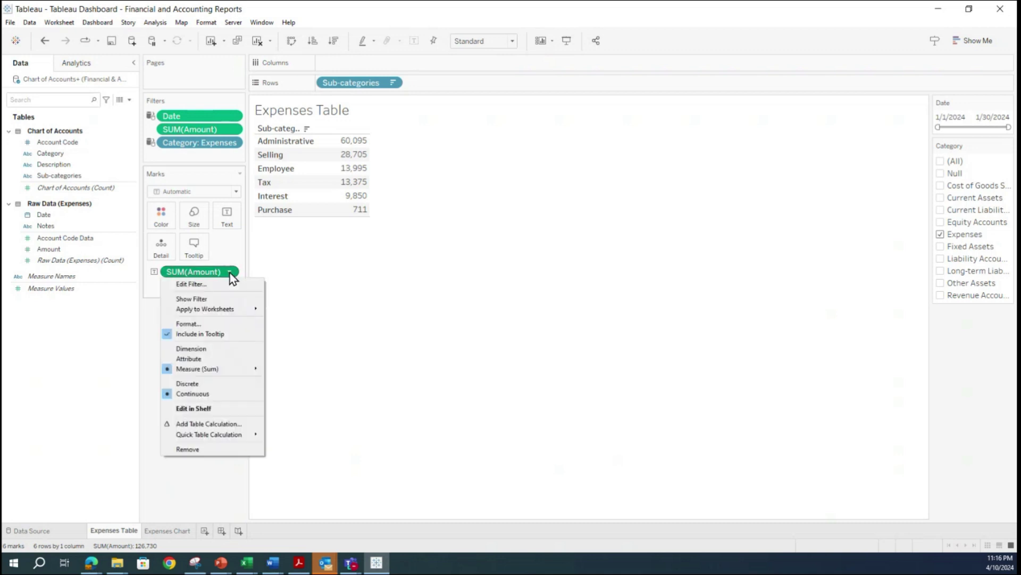
key(Escape)
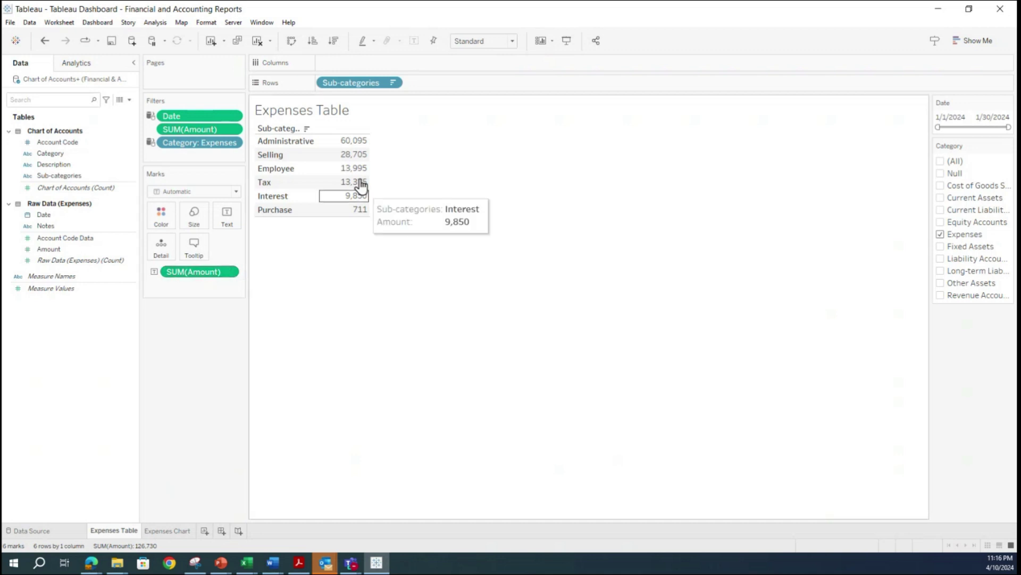
right_click(350, 143)
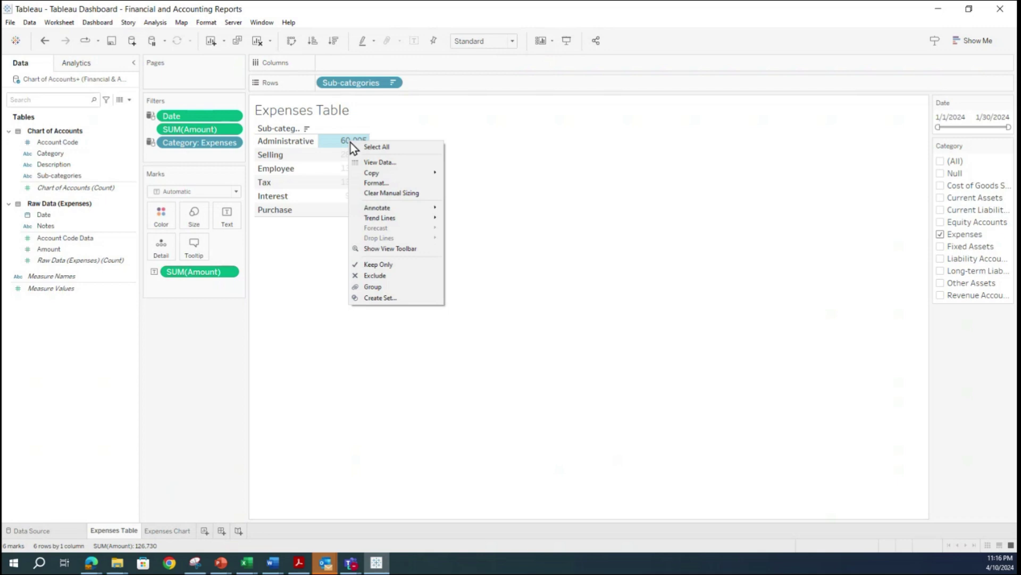
click(379, 184)
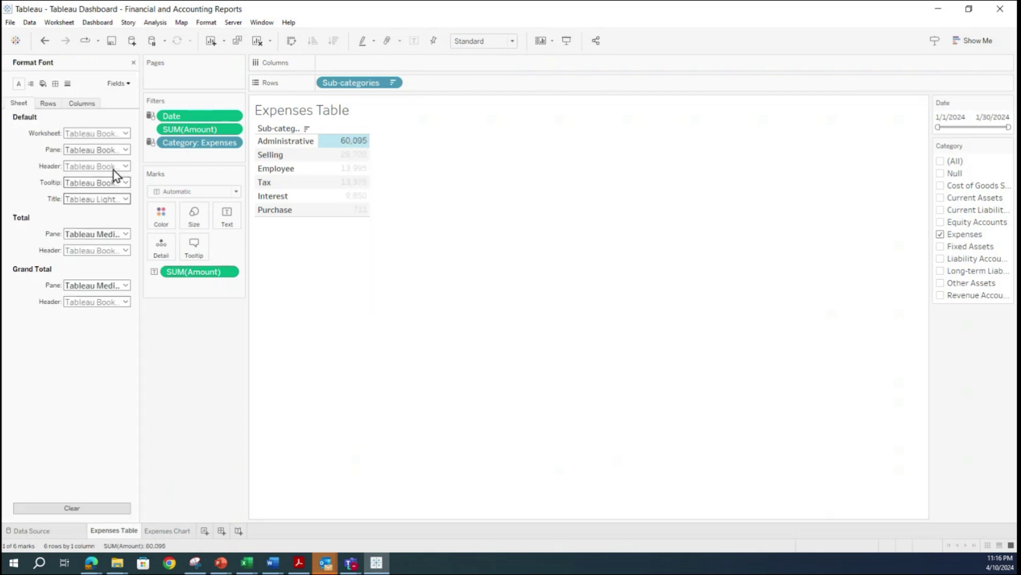
click(48, 103)
click(75, 104)
click(126, 84)
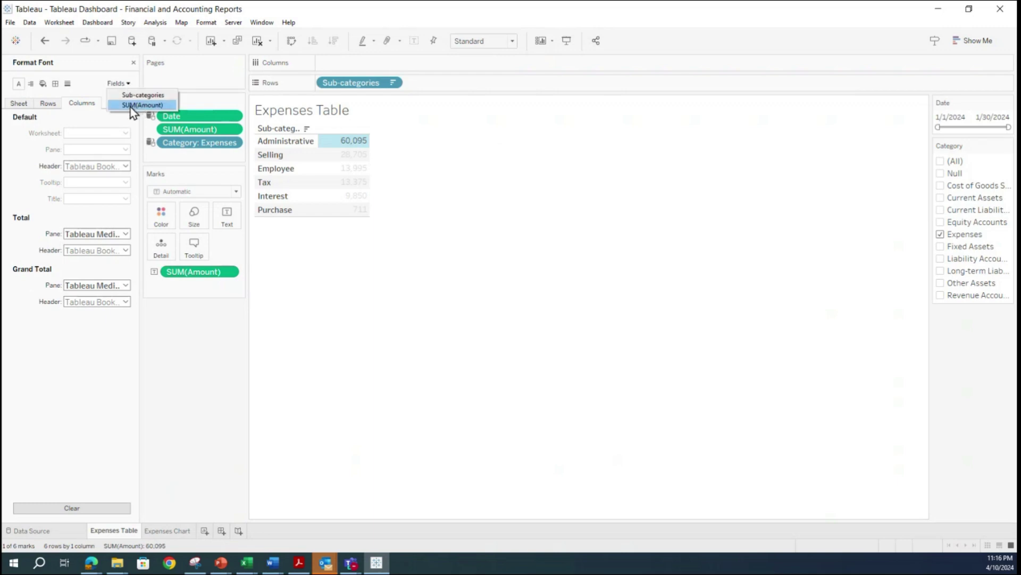
click(130, 106)
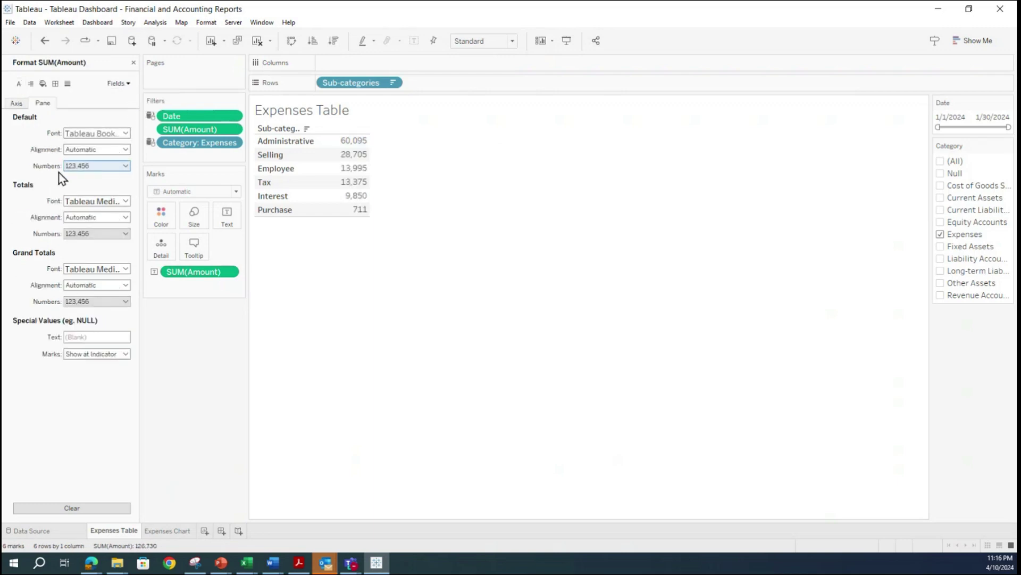
- Format the table's SUM(Amount) numbers as Currency (Custom) with 0 decimal places
click(117, 166)
click(100, 214)
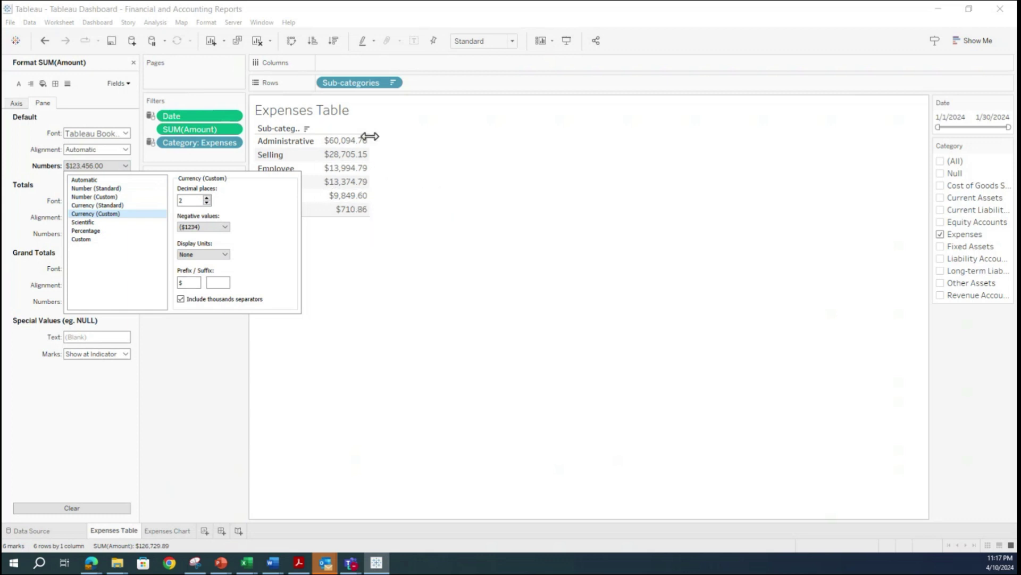
click(207, 204)
click(207, 203)
click(207, 197)
click(207, 203)
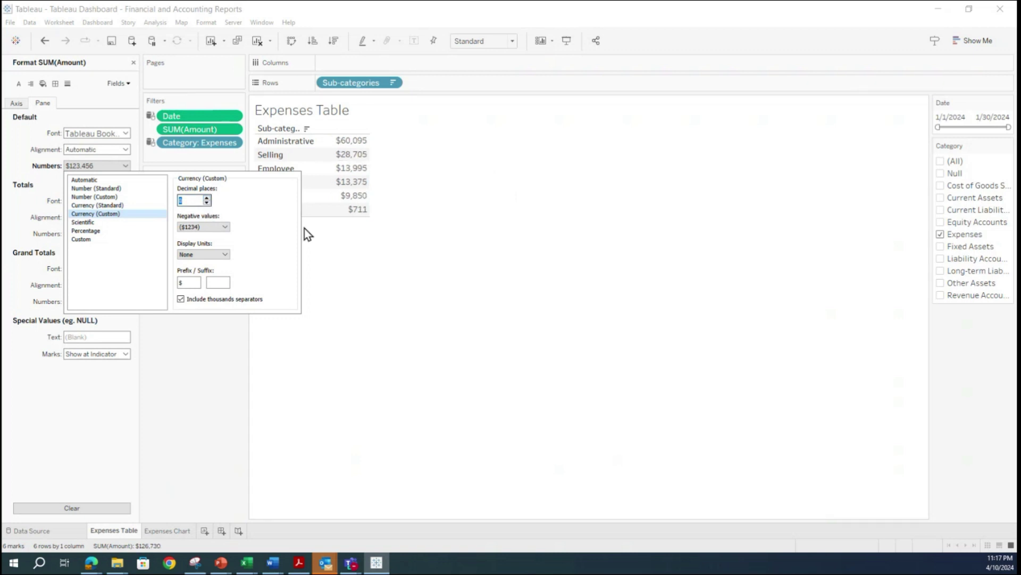
click(202, 364)
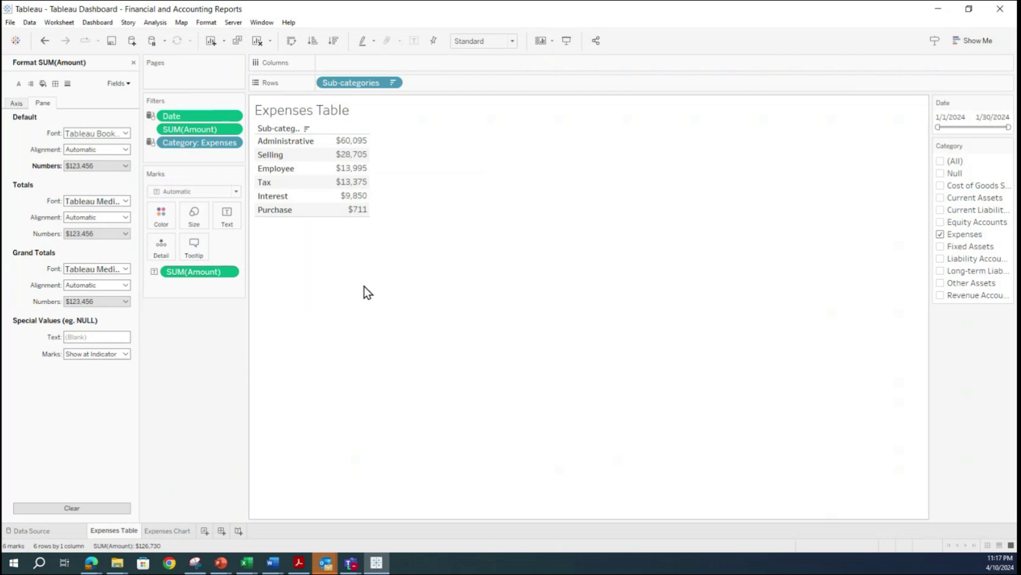
- Format the SUM(Amount) labels on the Expenses Chart sheet as Currency (Custom) with 0 decimal places
click(163, 530)
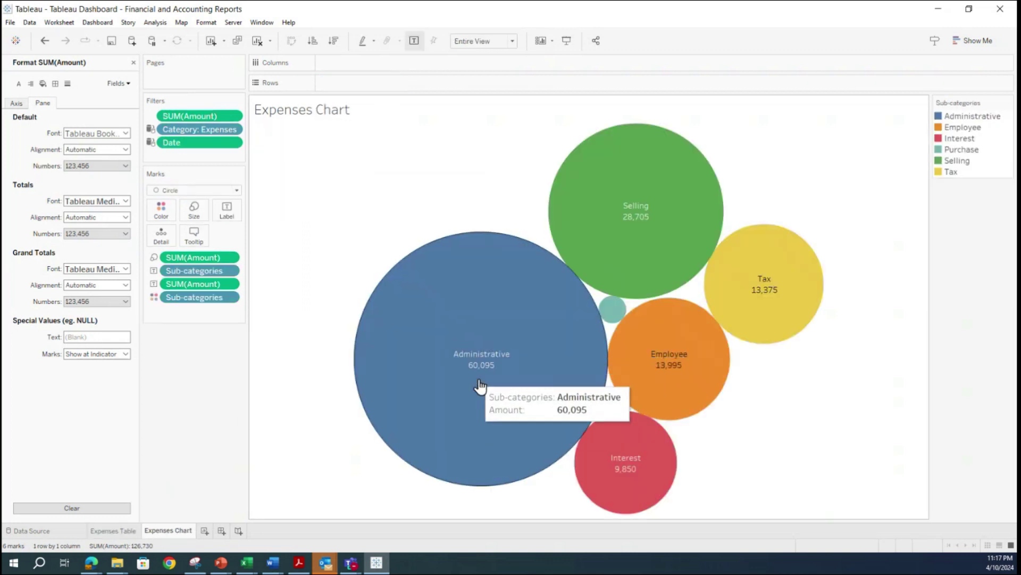
click(230, 283)
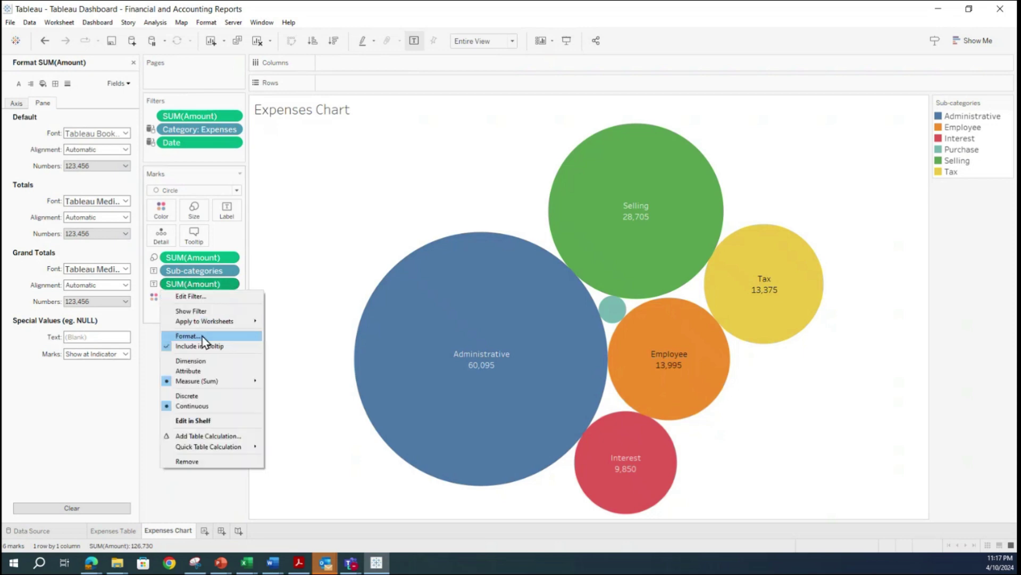
click(188, 336)
click(117, 85)
click(190, 238)
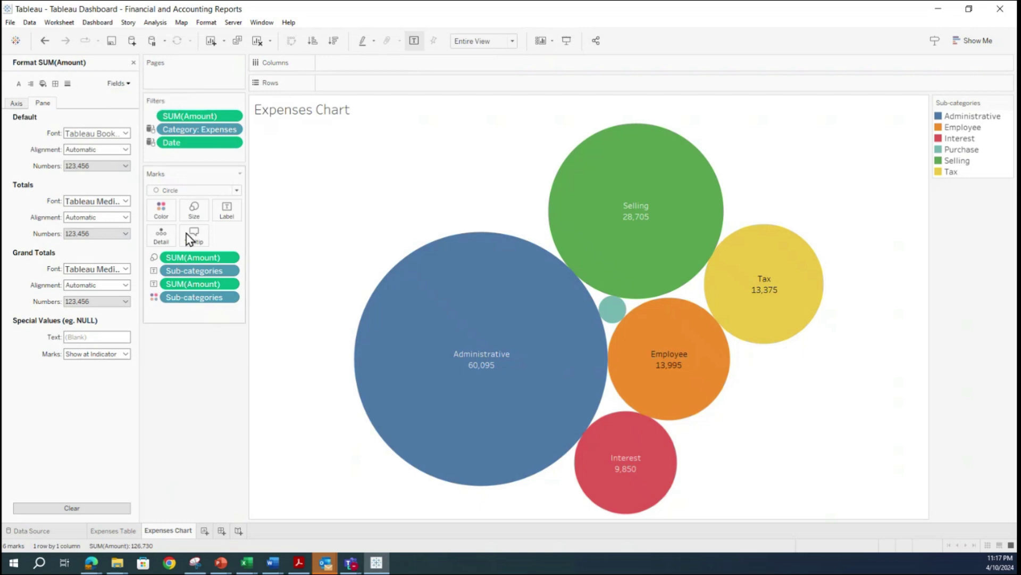
click(123, 84)
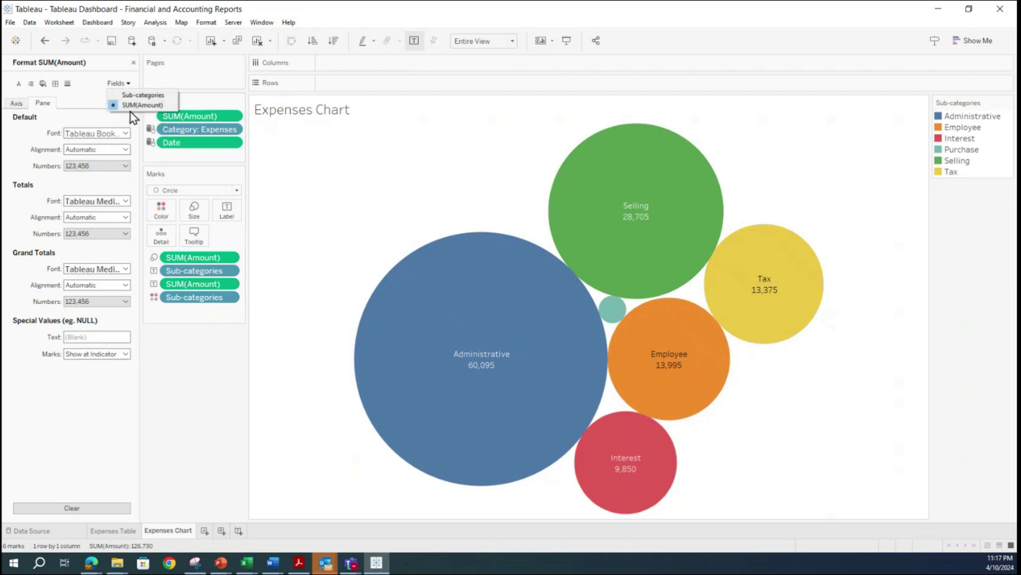
click(186, 353)
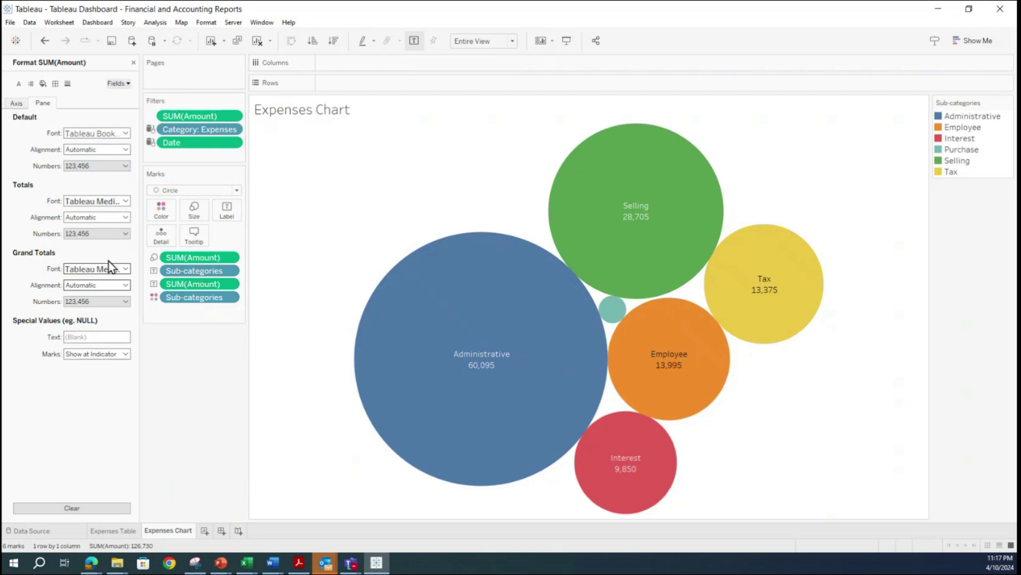
click(87, 166)
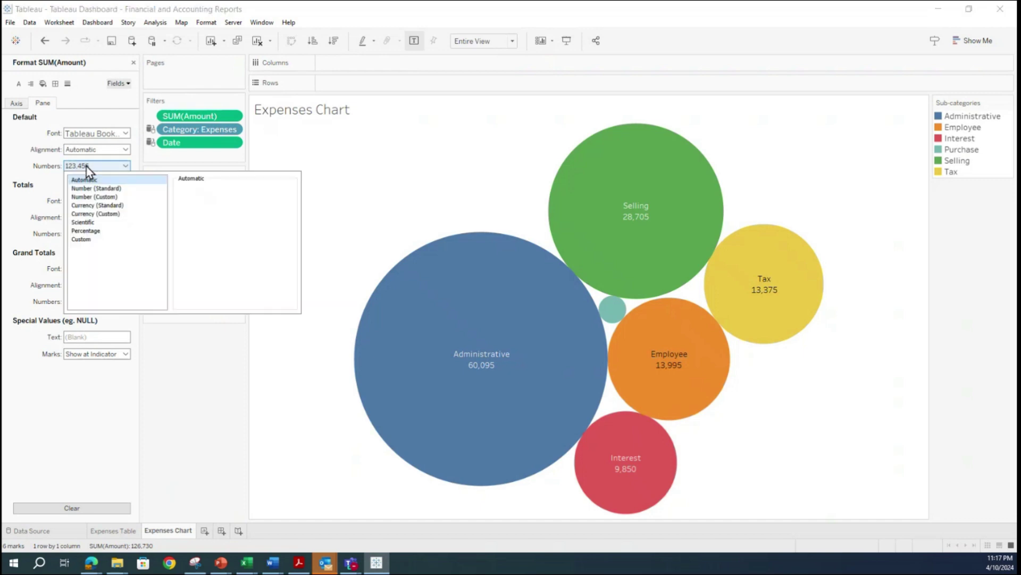
click(95, 213)
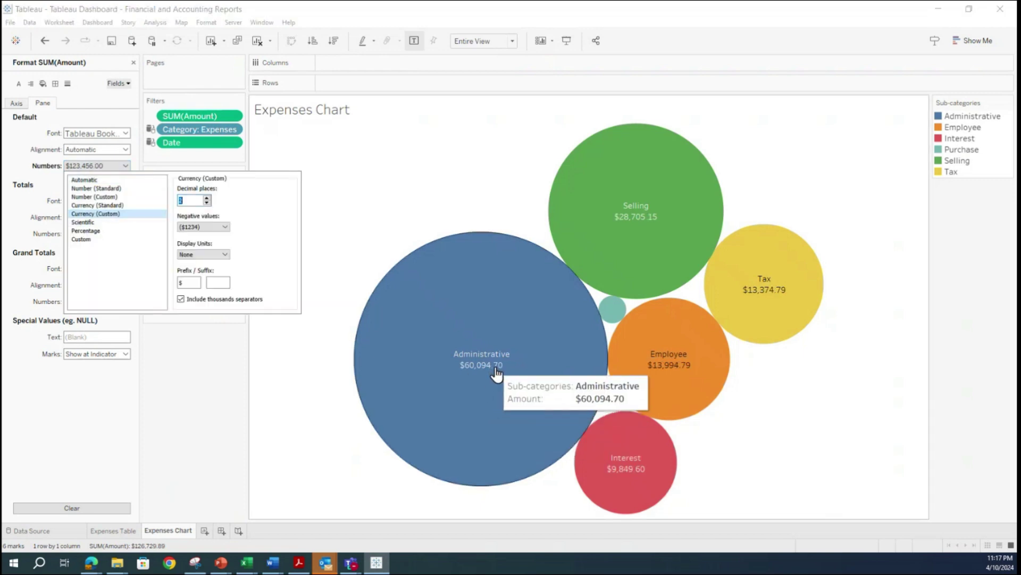
click(206, 203)
click(207, 203)
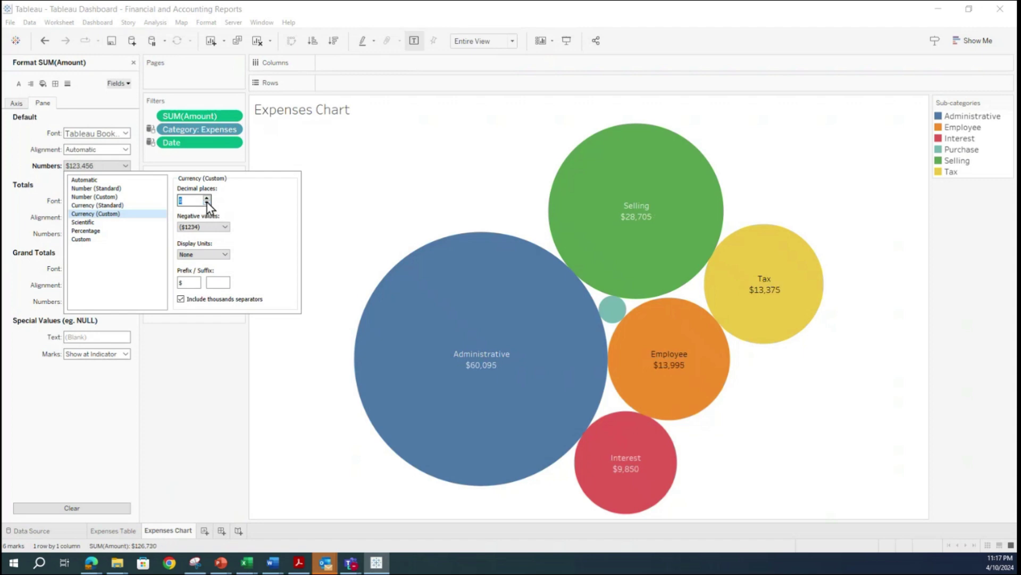
click(173, 392)
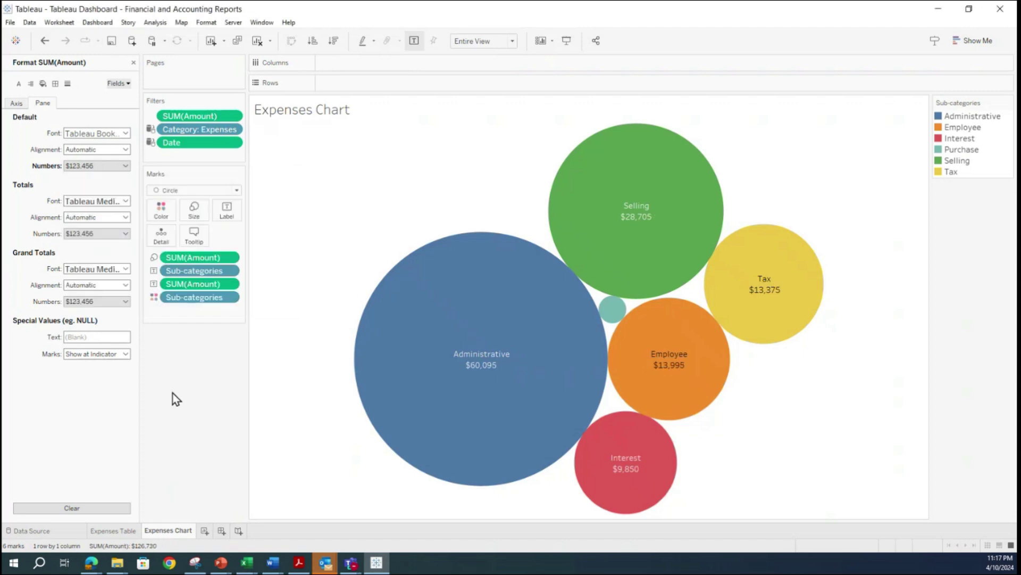
- Duplicate the Expenses Table worksheet
click(121, 532)
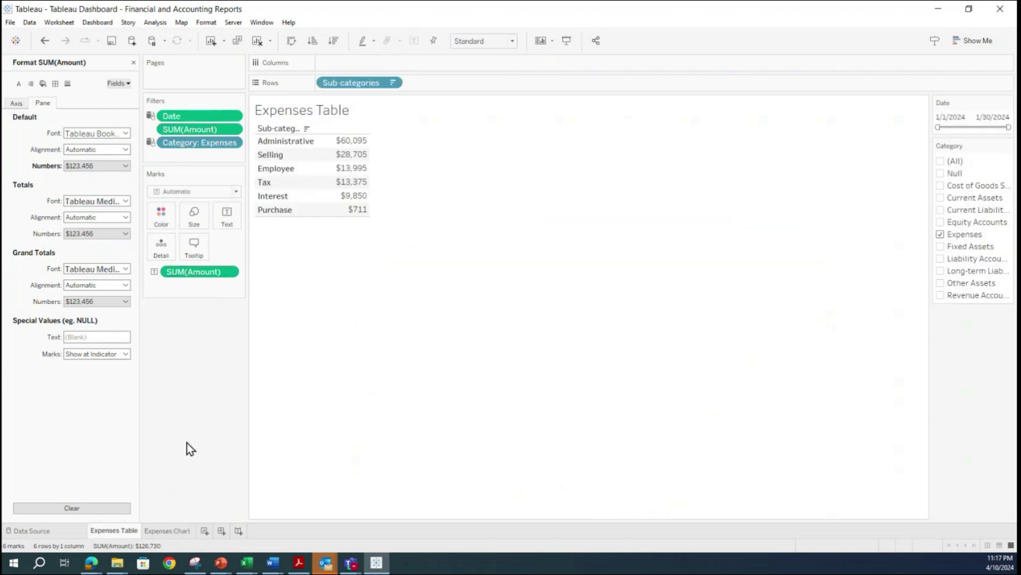
right_click(120, 532)
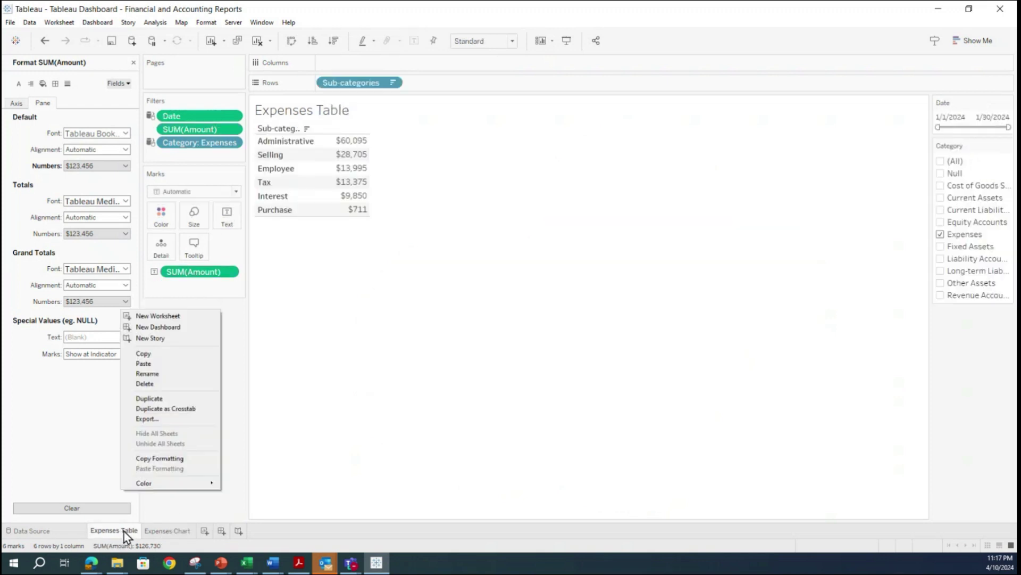
click(169, 395)
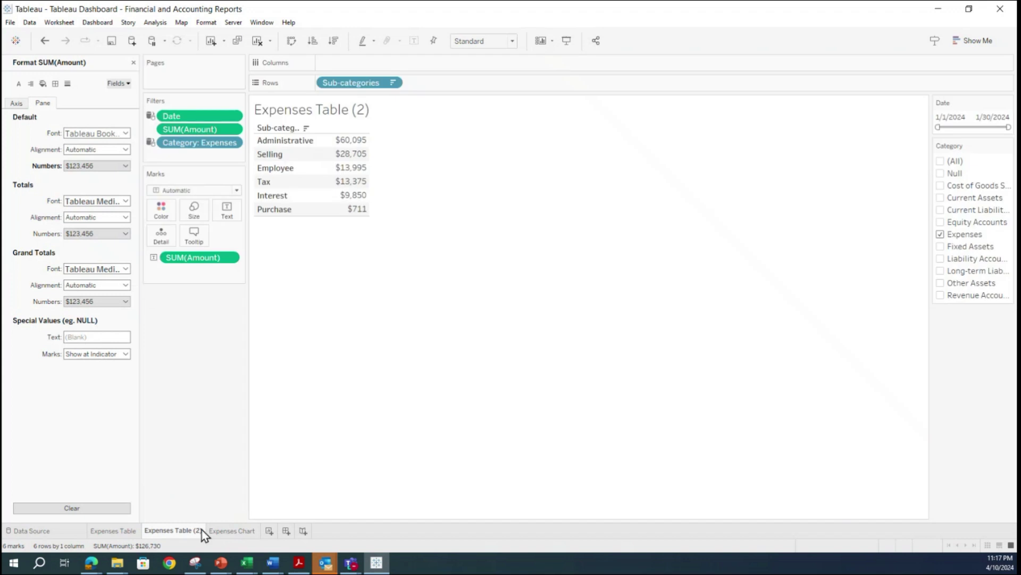
- Place the Expenses Table (2) sheet after Expenses Chart and add Description to its rows after Sub-categories
drag(171, 535, 259, 533)
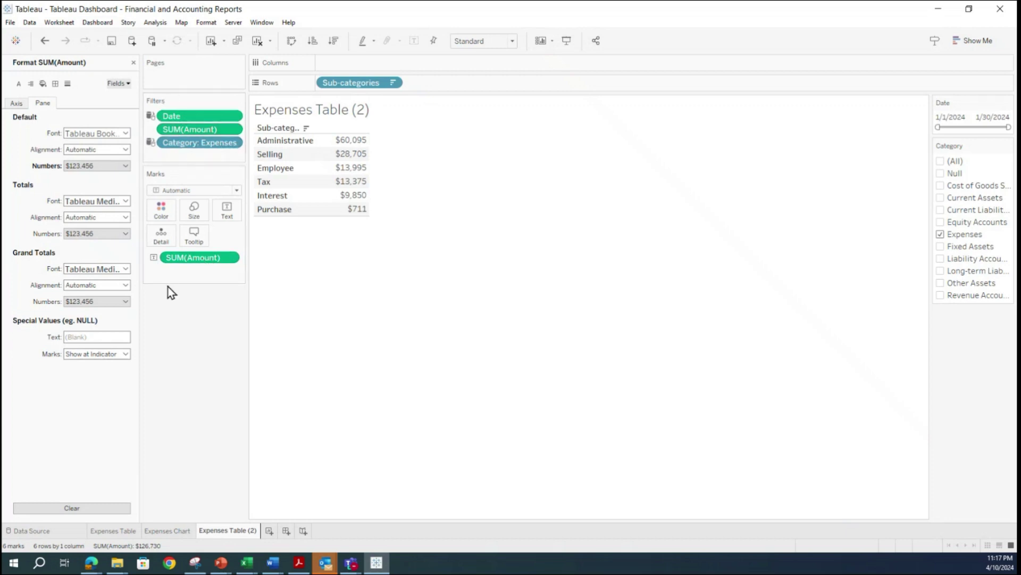
click(133, 62)
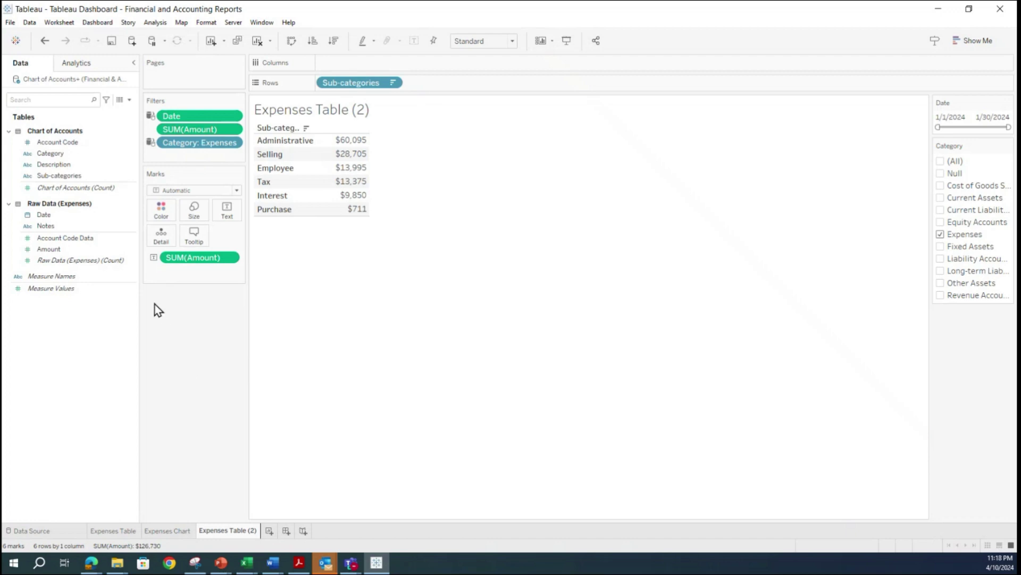
click(40, 164)
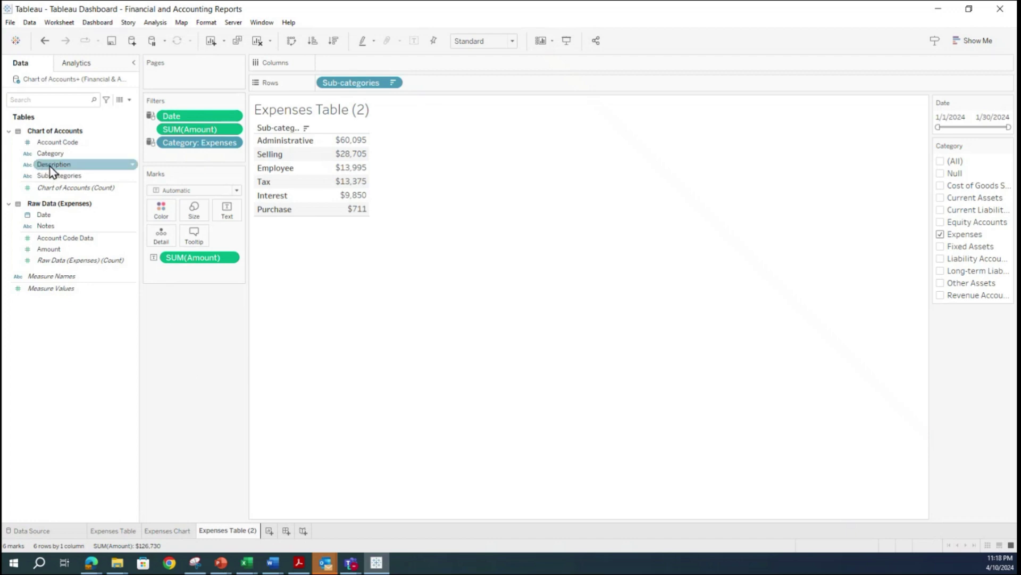
drag(51, 171, 442, 86)
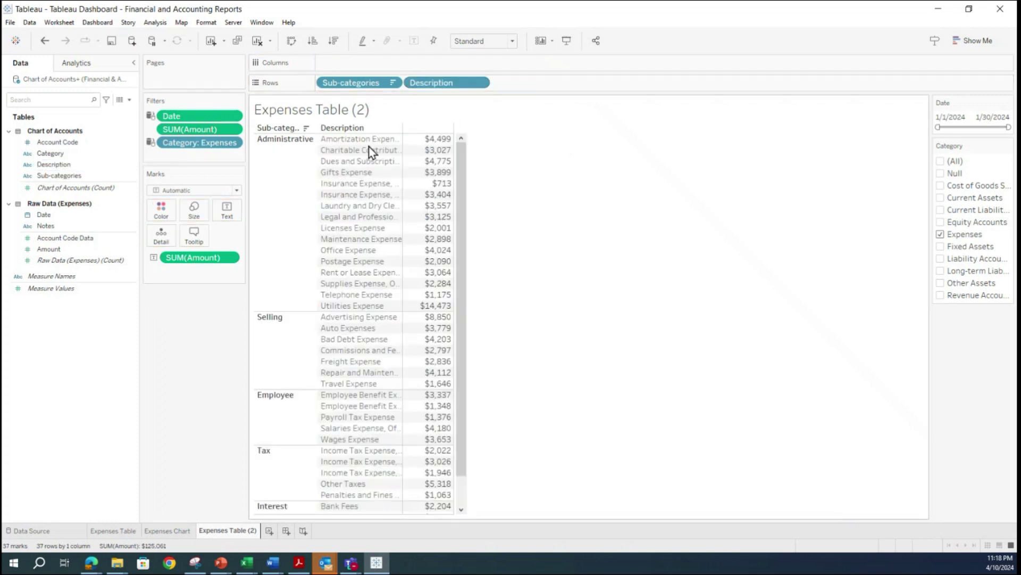
- Compare the sub-category amounts on the Expenses Table sheet with the description-level amounts on Expenses Table (2)
click(122, 531)
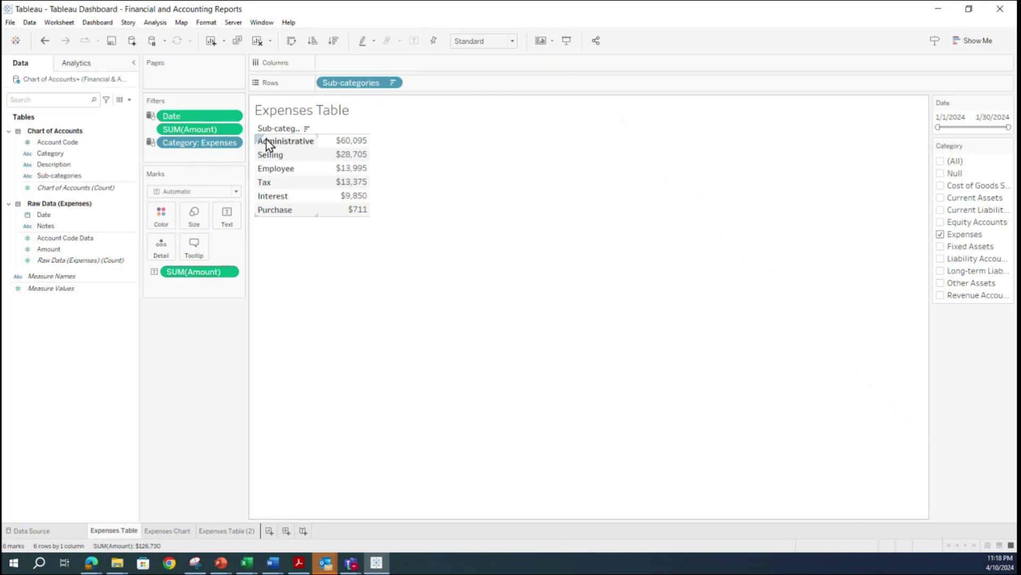
mouse_move(340, 142)
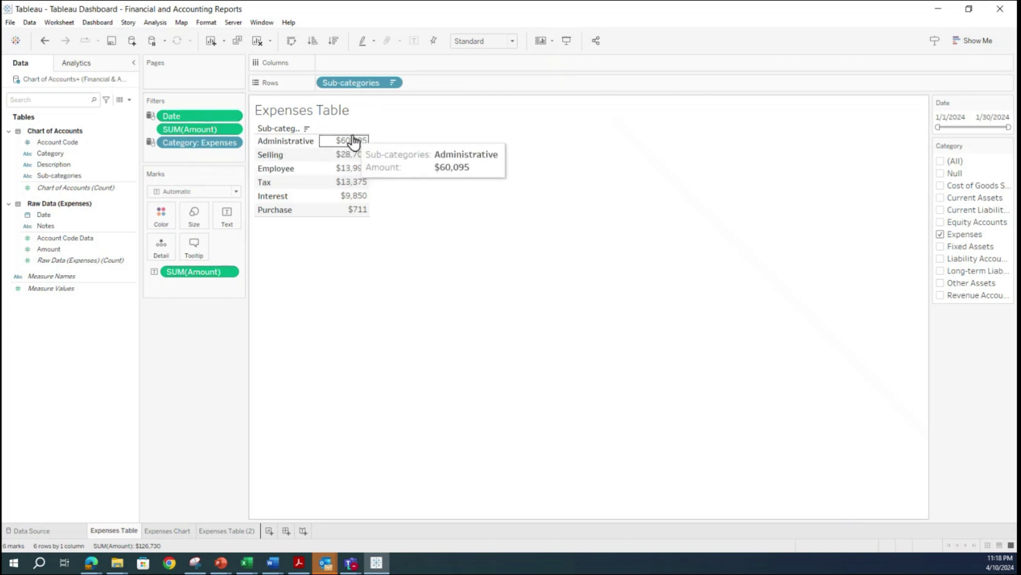
mouse_move(357, 162)
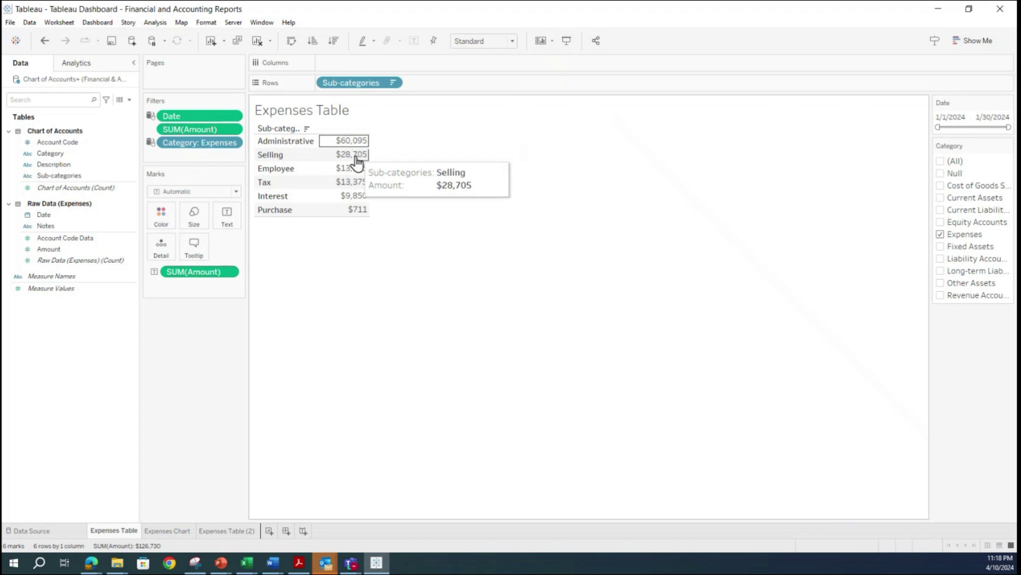
click(223, 531)
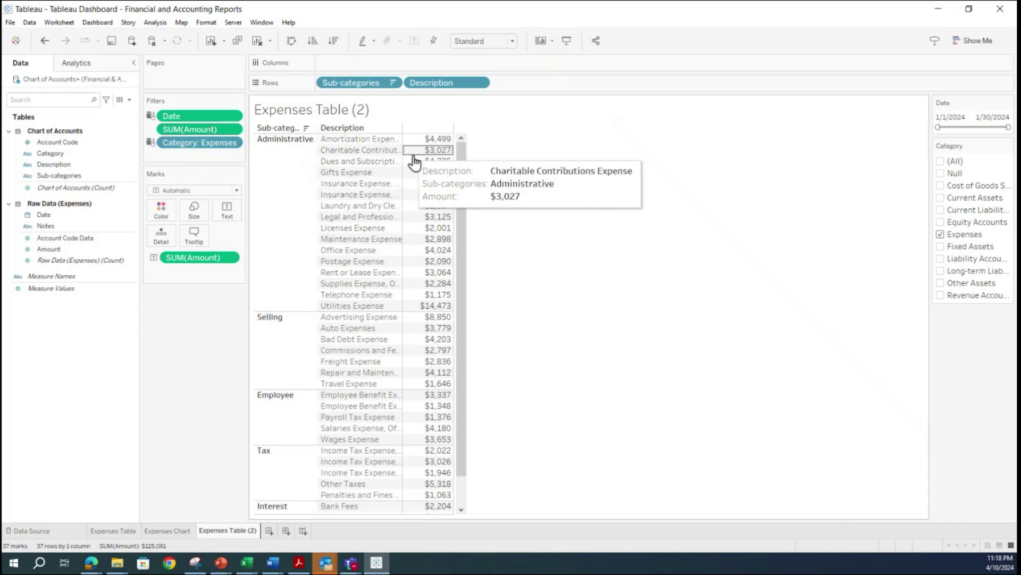
mouse_move(423, 144)
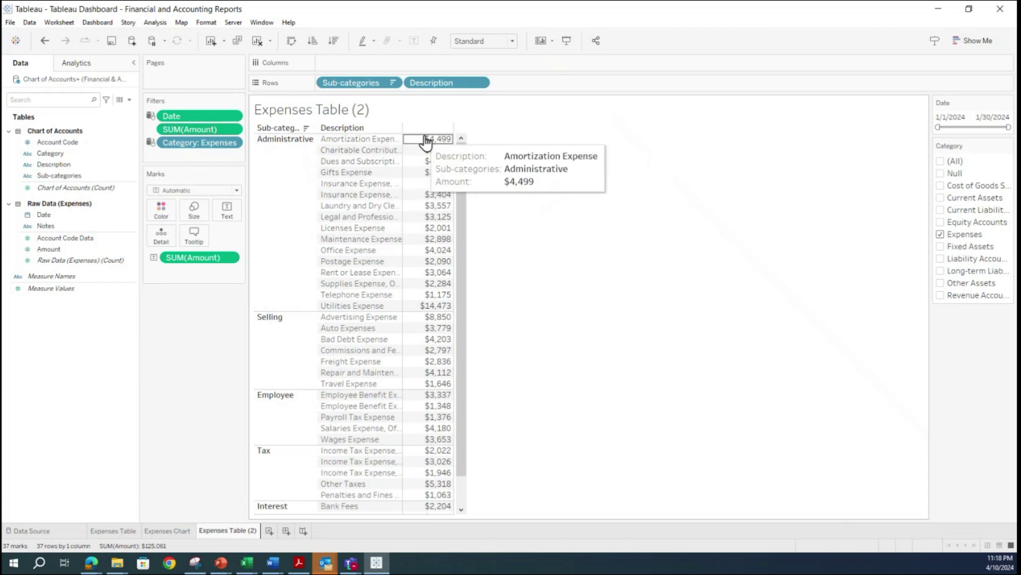
click(111, 531)
mouse_move(345, 156)
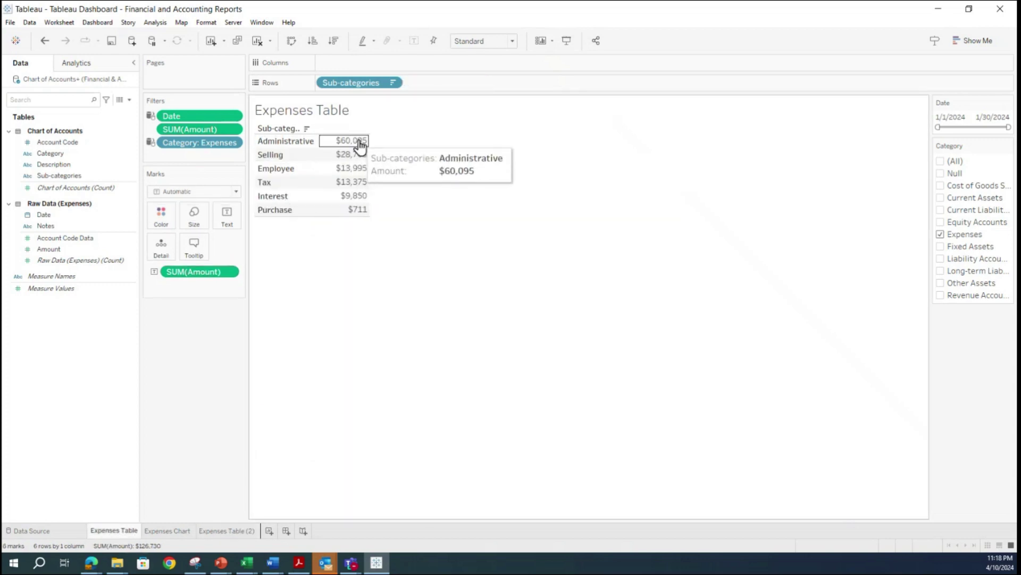
click(225, 532)
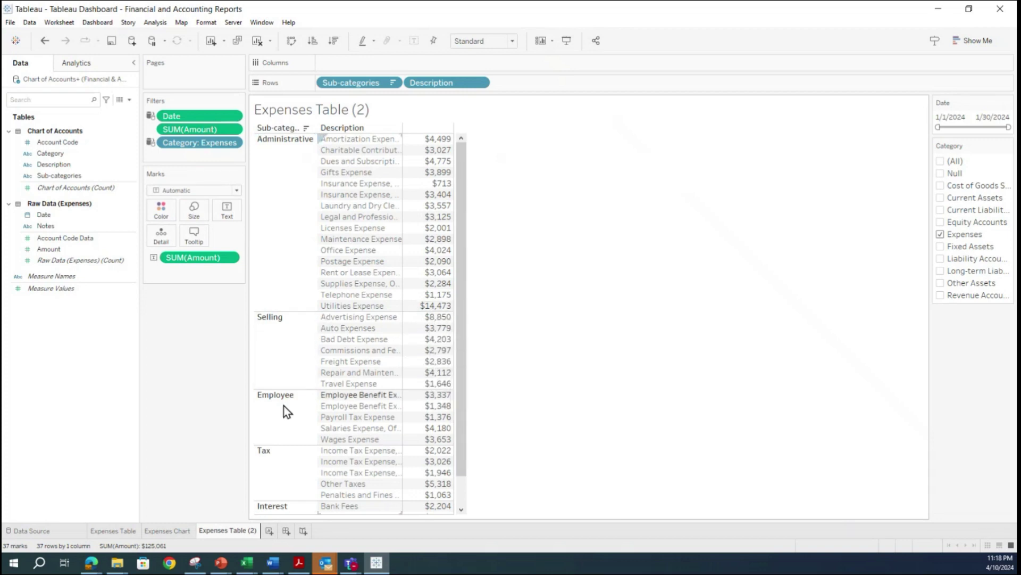
click(110, 534)
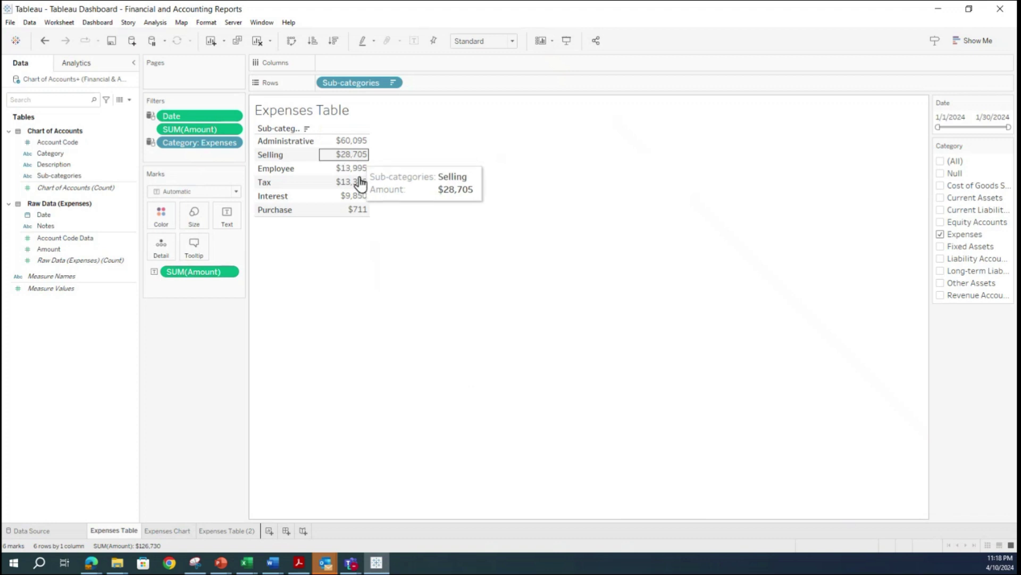
click(216, 533)
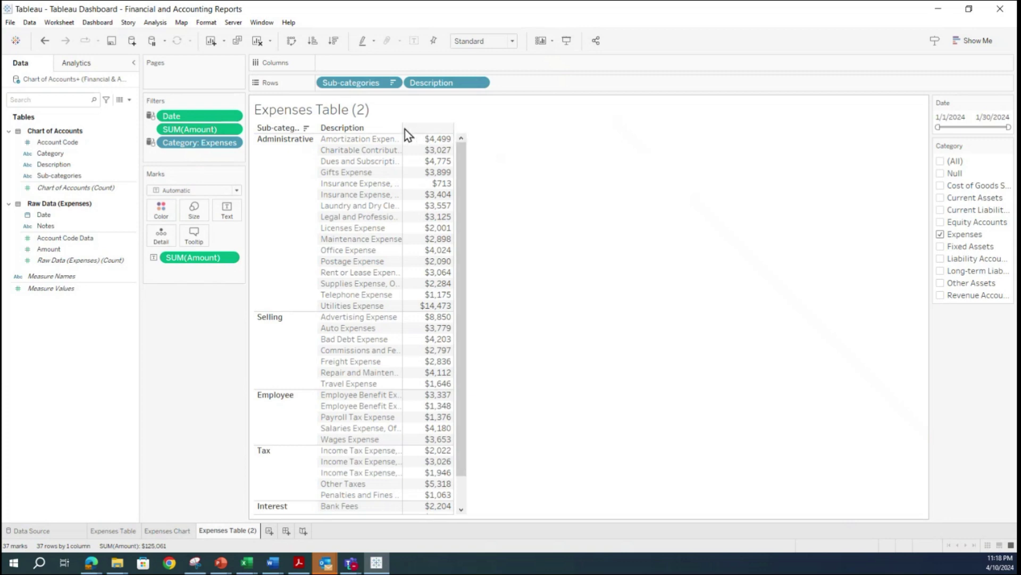
- Widen the Description column of Expenses Table (2) so the full expense names fit
mouse_move(405, 141)
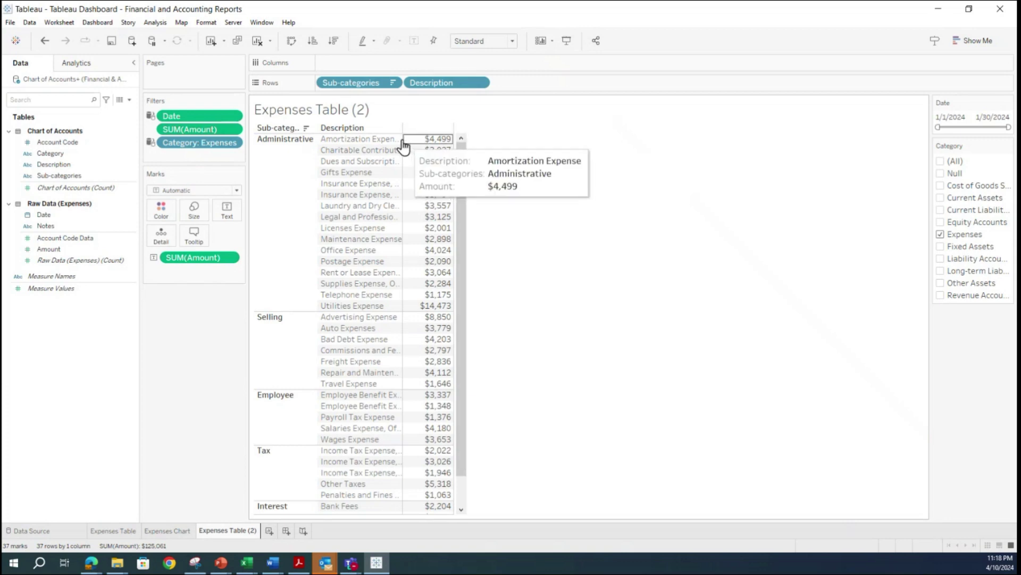
drag(402, 138, 482, 138)
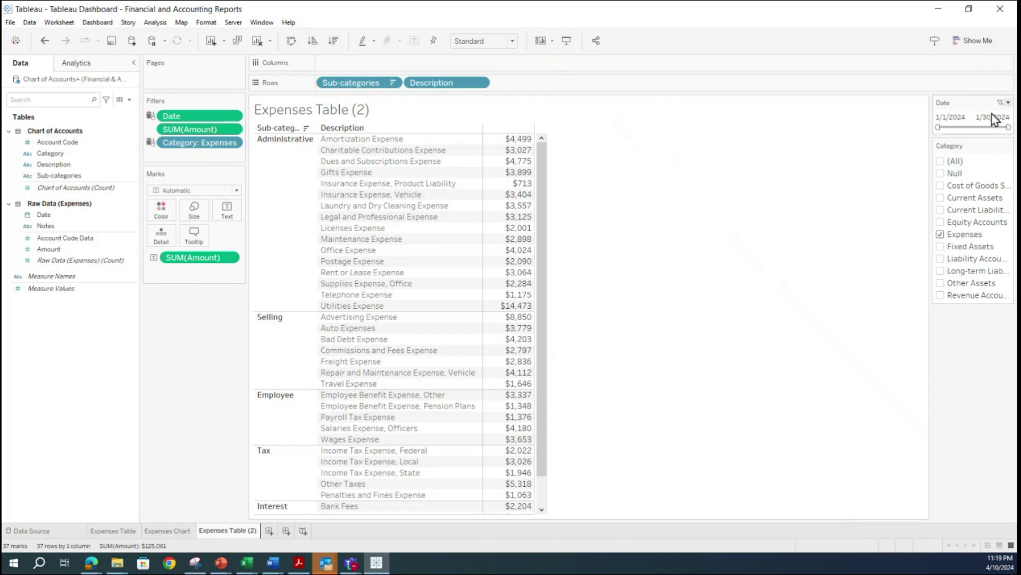
- Hide the Date and Category filter cards on the Expenses Table (2) sheet
click(1008, 103)
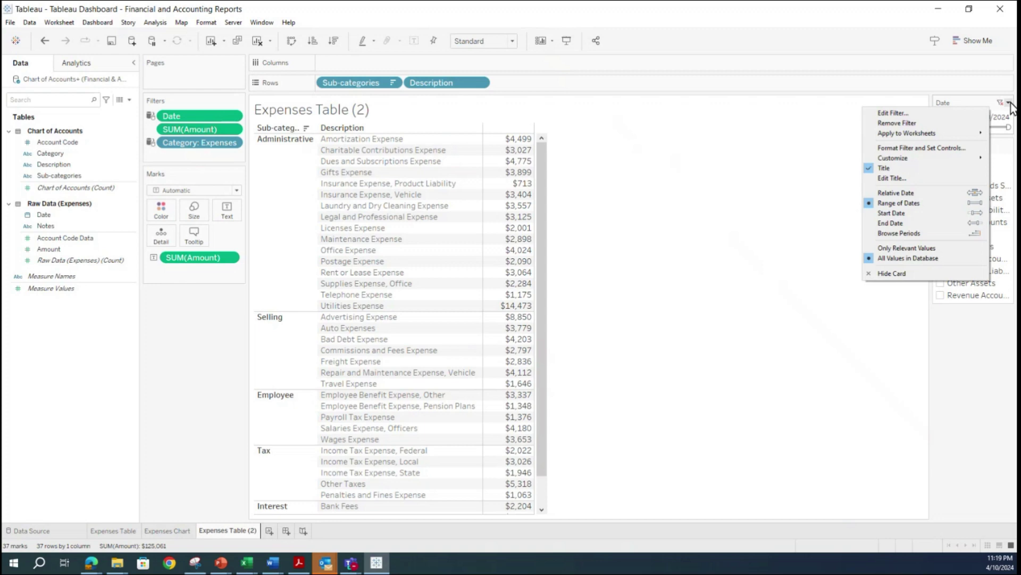
click(893, 274)
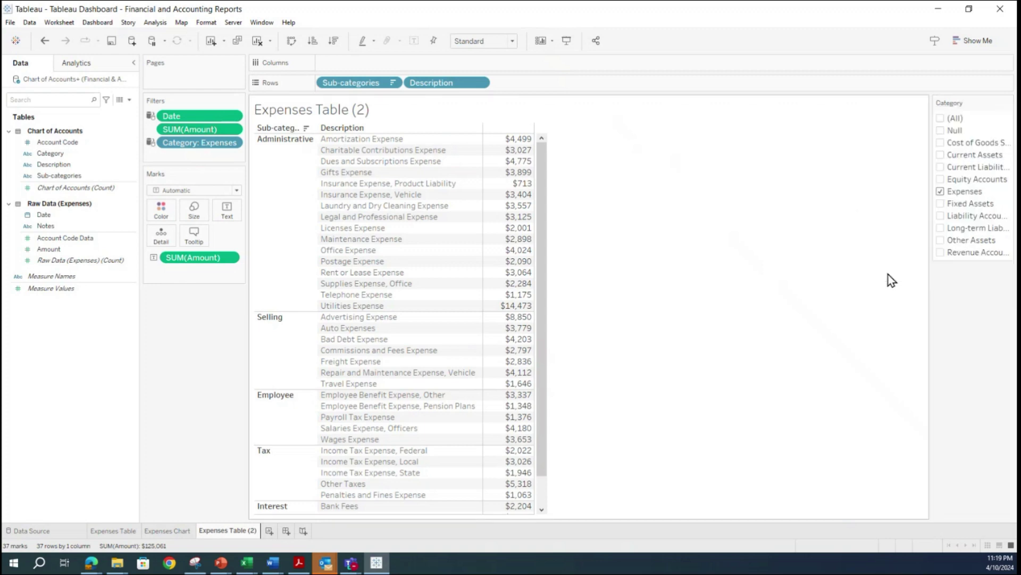
click(1007, 103)
click(899, 319)
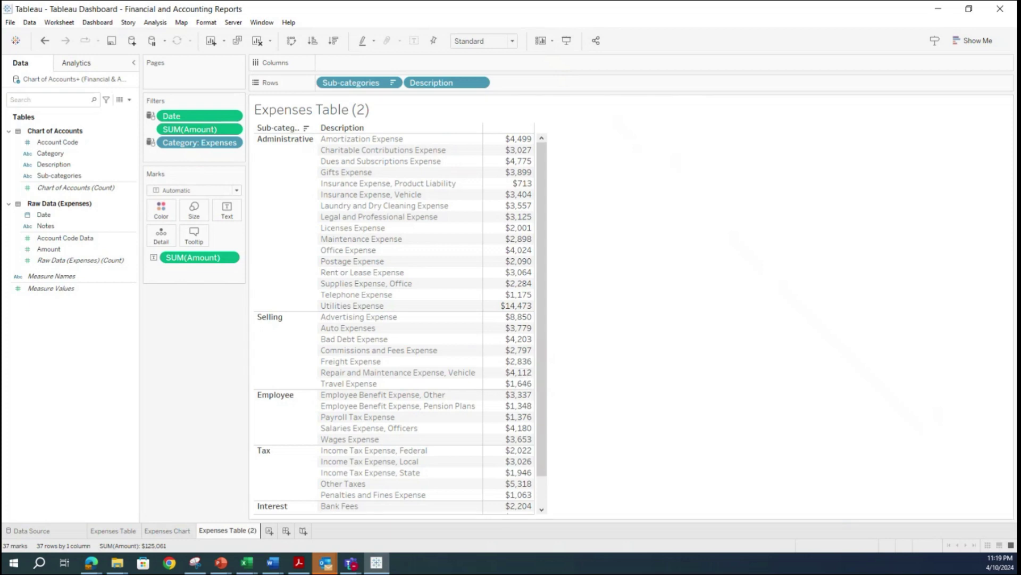
- Widen the Sub-categories column of the table so its full header fits
key(alt+Tab)
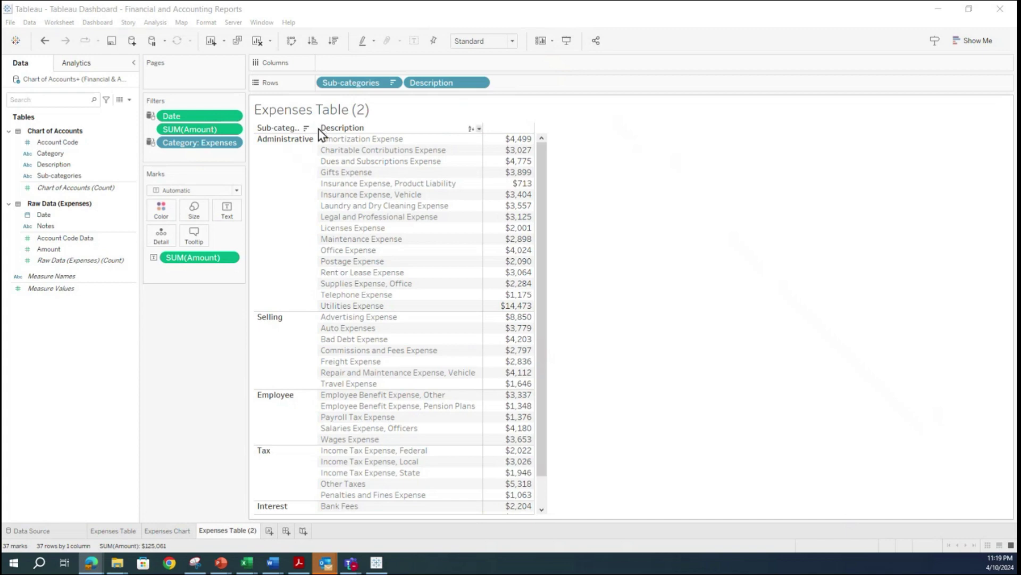
drag(317, 152, 335, 154)
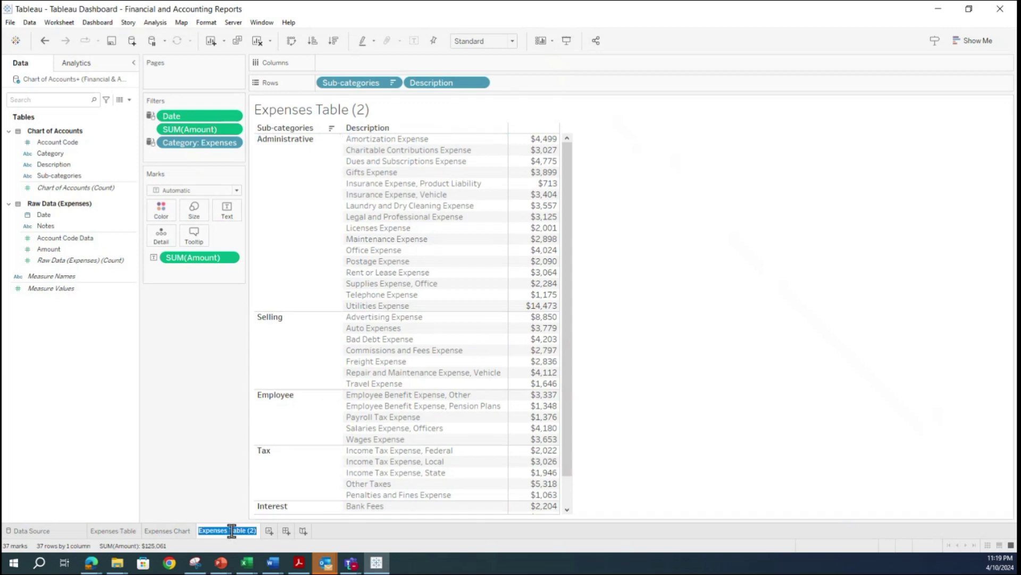
- Rename the Expenses Table (2) sheet as Expenses Description
drag(229, 530, 481, 530)
text(Descrip)
text(tio)
text(n)
key(Return)
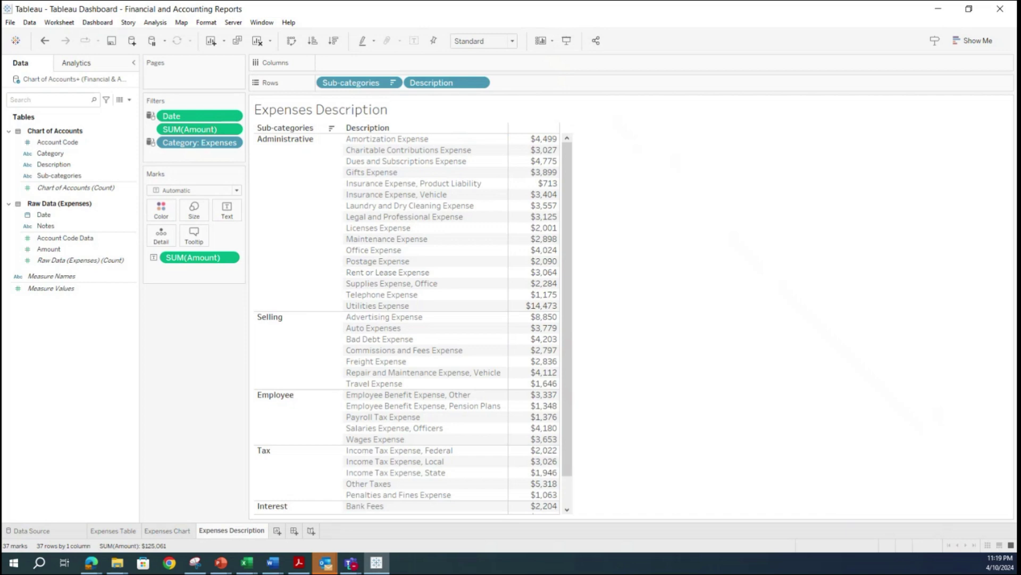
- Add a Sub-categories filter keeping Administrative, Employee, Interest, Purchase, Selling and Tax, and show its filter card
click(54, 176)
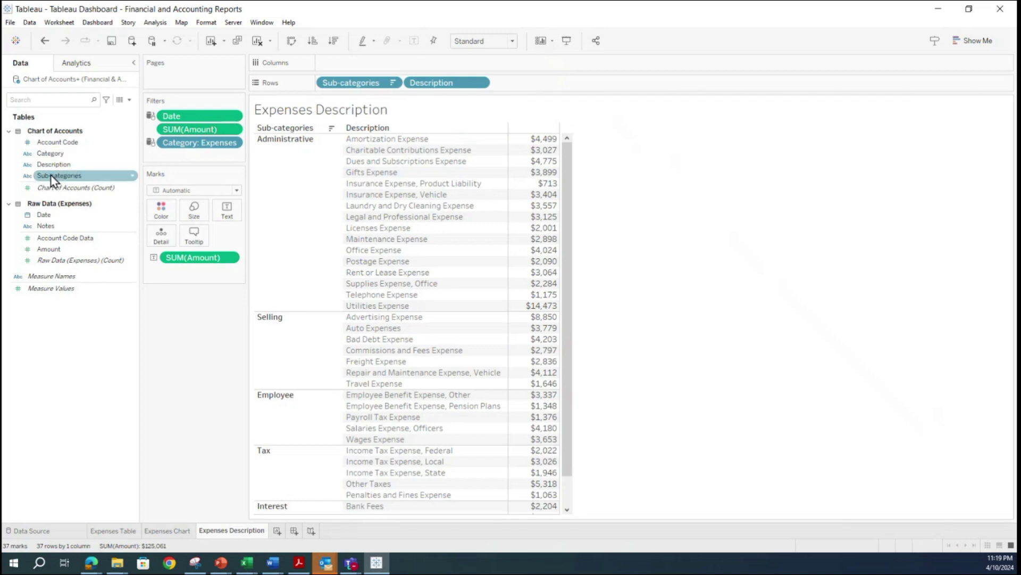
drag(50, 175, 179, 158)
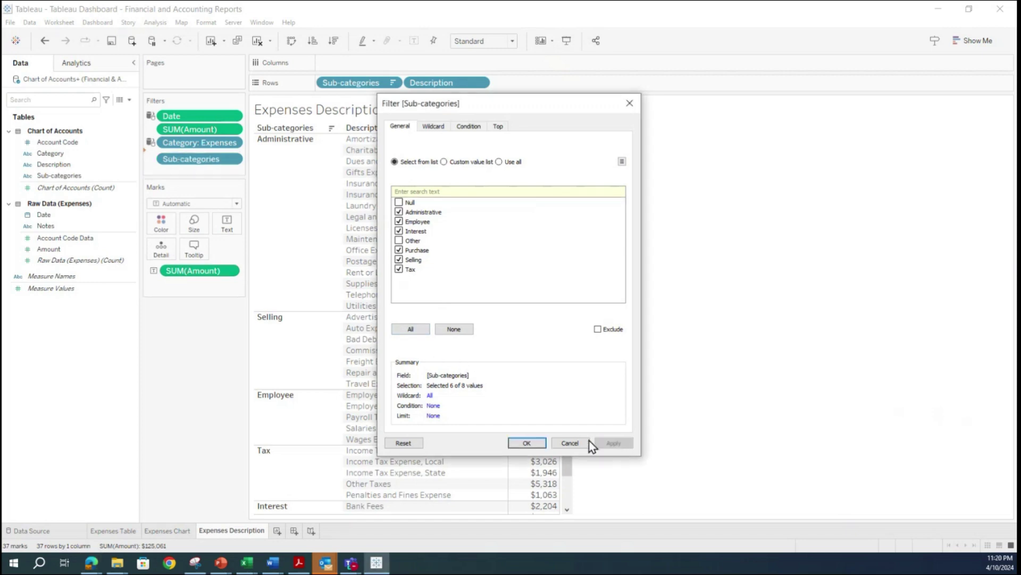
click(525, 443)
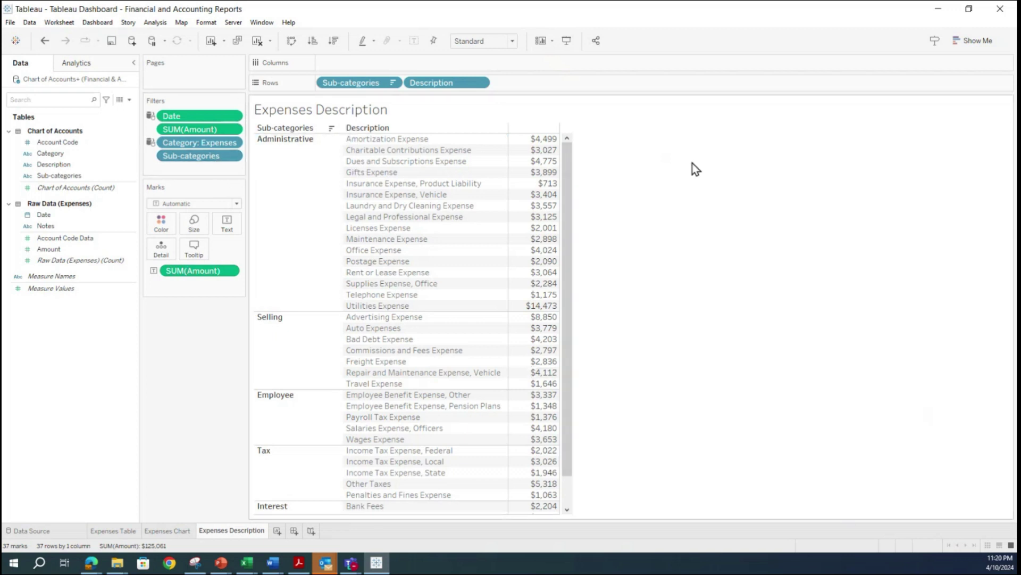
click(233, 156)
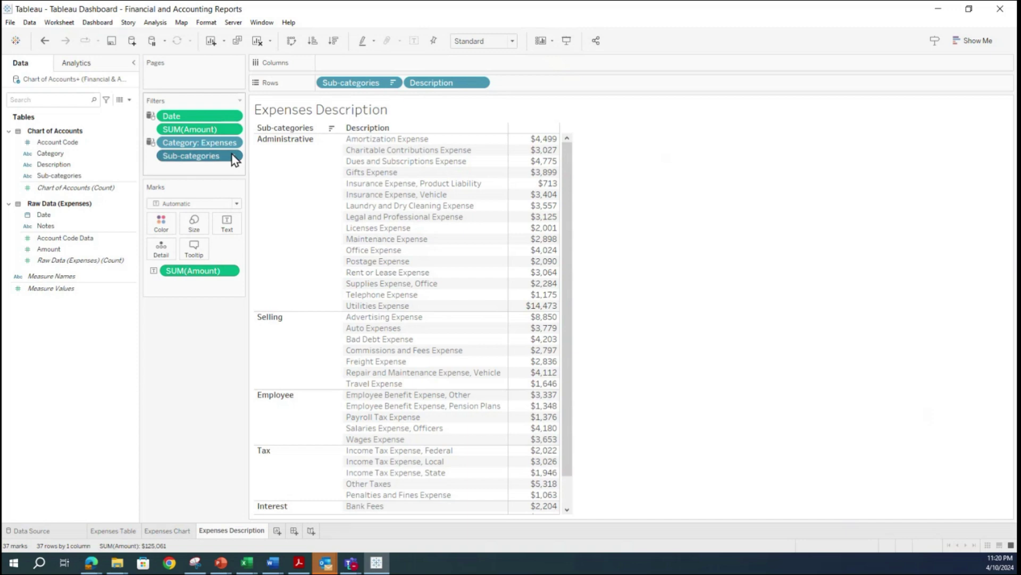
click(187, 182)
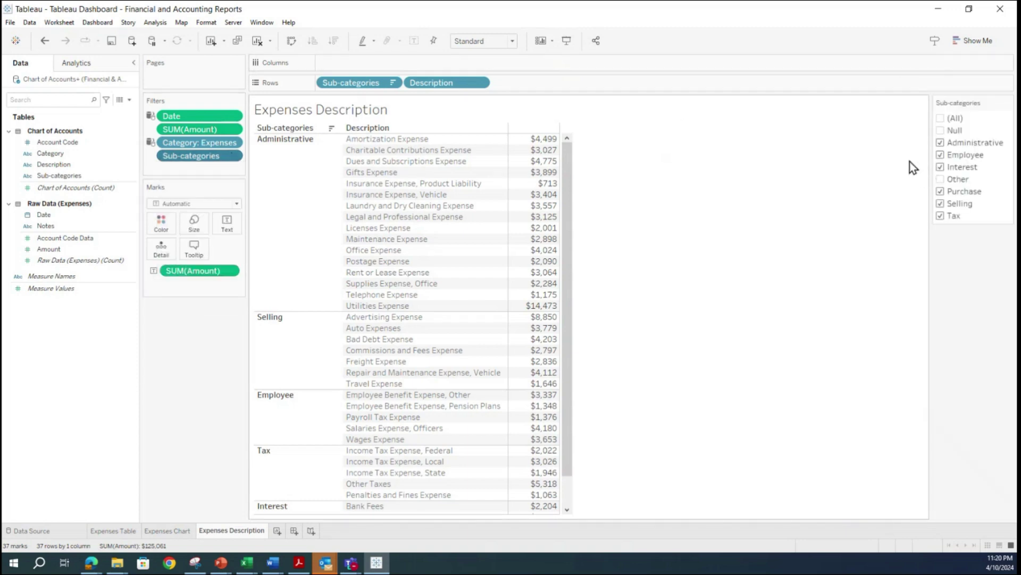
- Clear all sub-categories in the filter and select only Employee to try out the filter
scroll(442, 224, down, 1)
scroll(452, 238, up, 1)
click(940, 119)
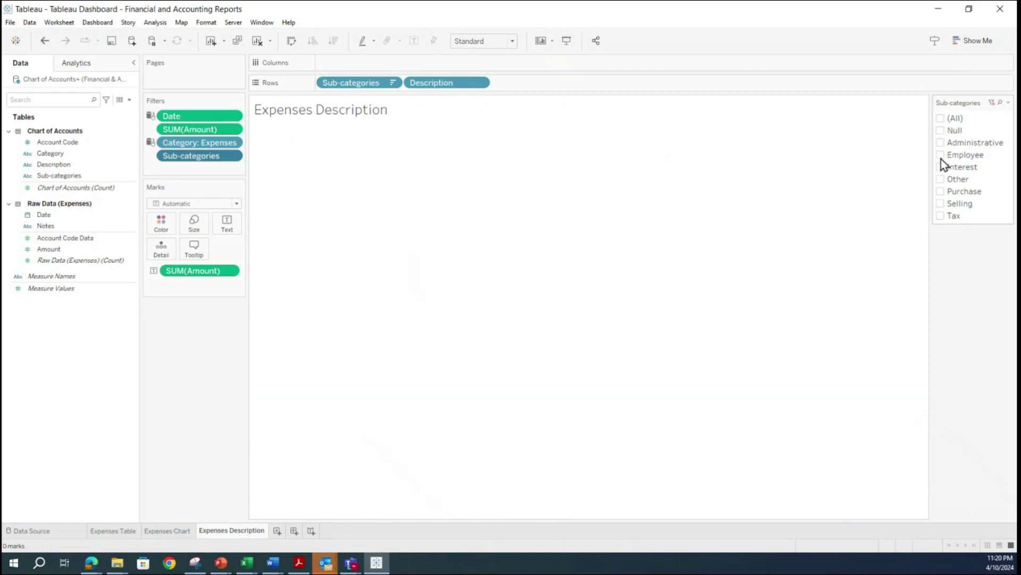
click(940, 155)
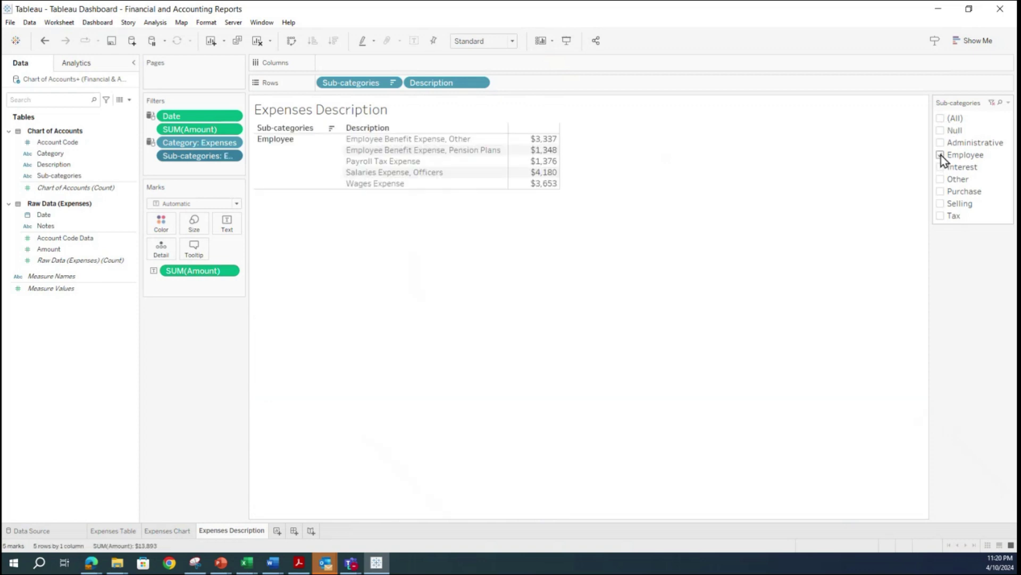
mouse_move(533, 155)
- Review the Expenses Table and Expenses Chart sheets, and return to Expenses Description
click(115, 530)
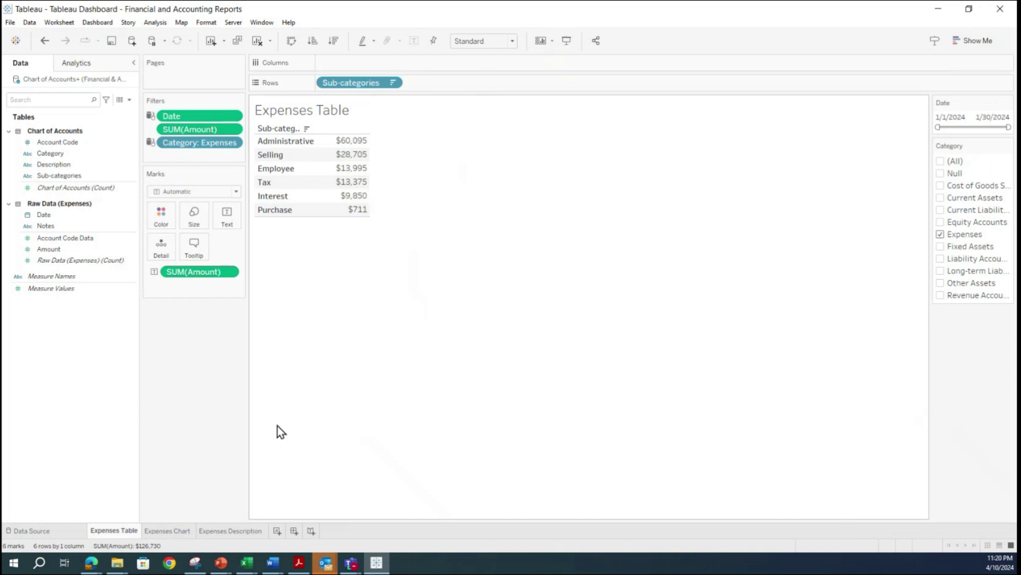
click(171, 530)
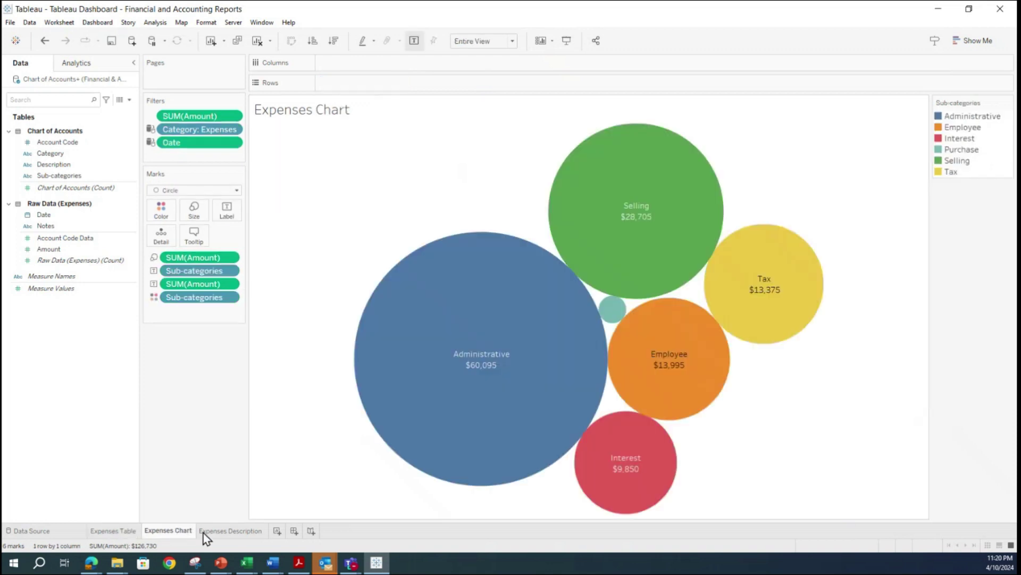
click(205, 531)
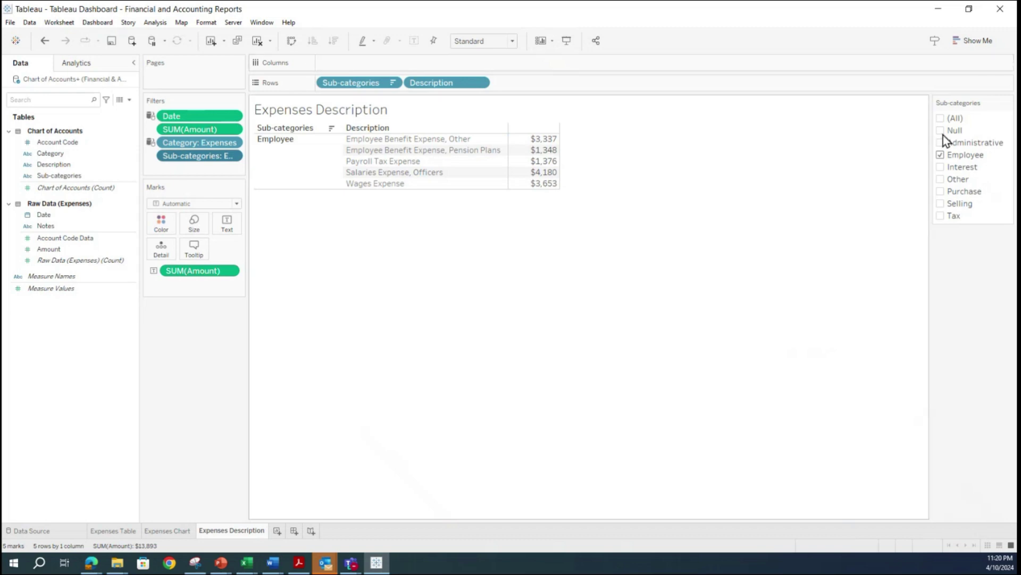
- Select all values in the Sub-categories filter and sort the descriptions in descending order of Amount
click(942, 118)
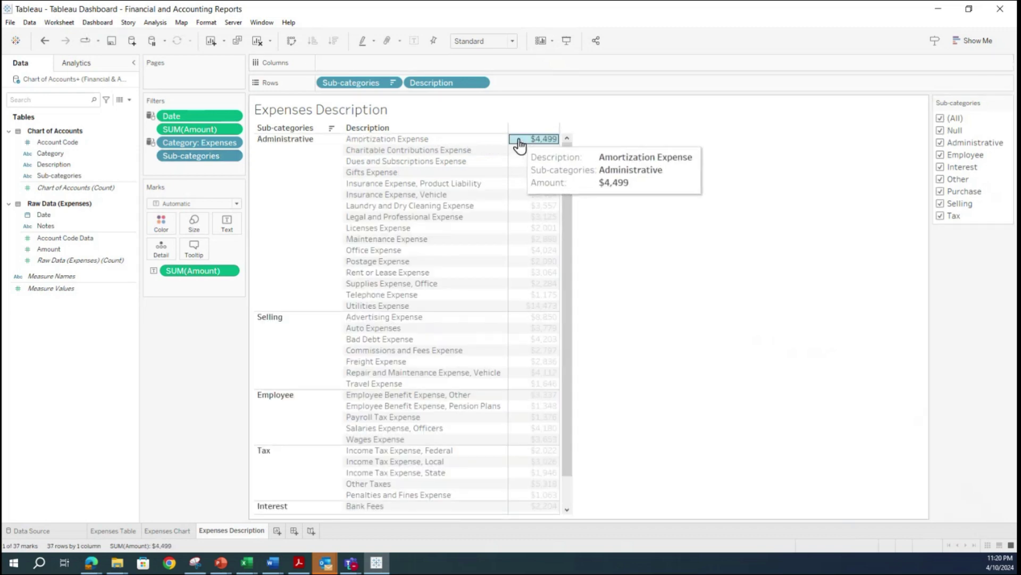
click(334, 41)
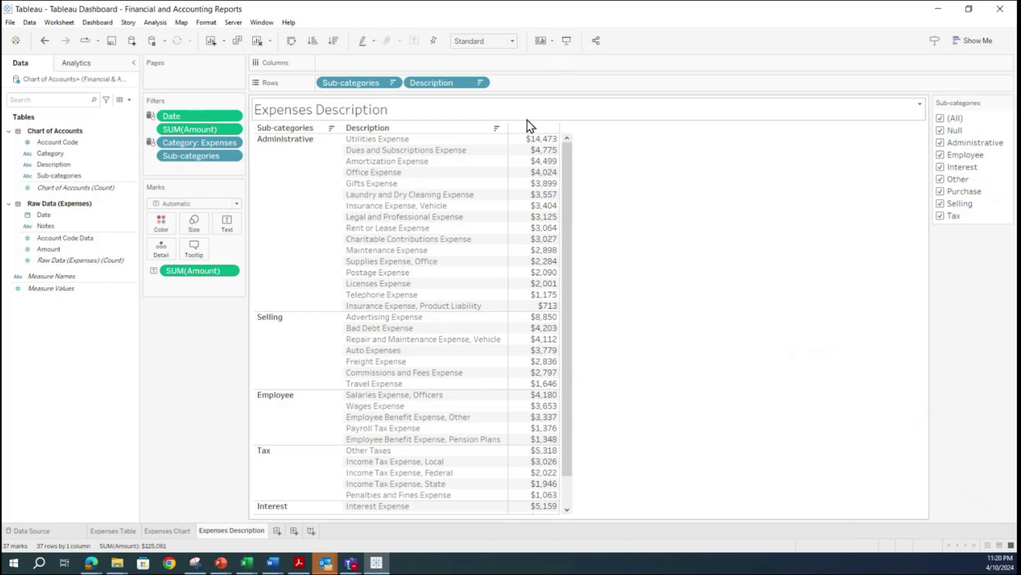
- Filter the sorted Expenses Description table to the Employee sub-category only
click(941, 119)
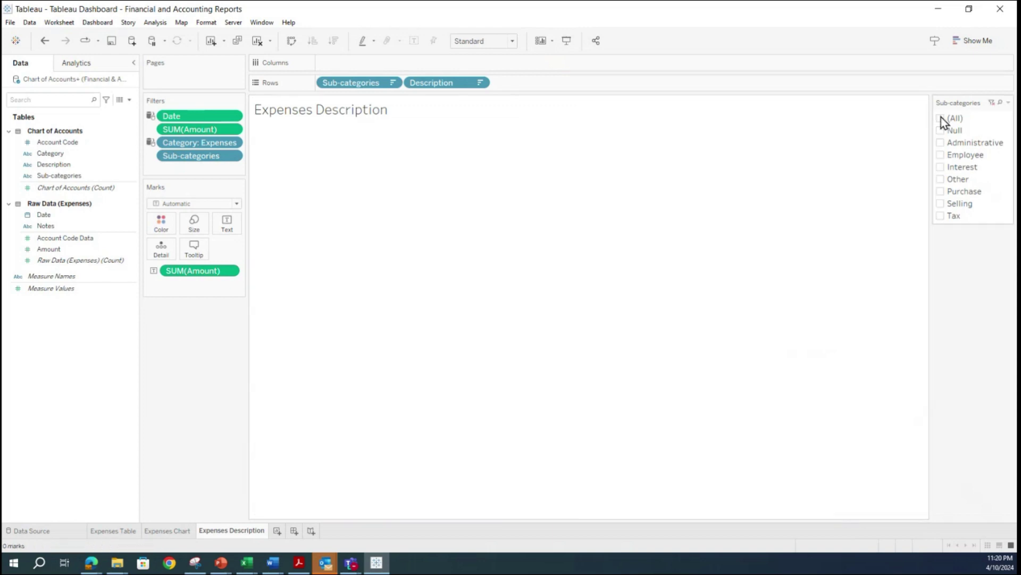
click(941, 155)
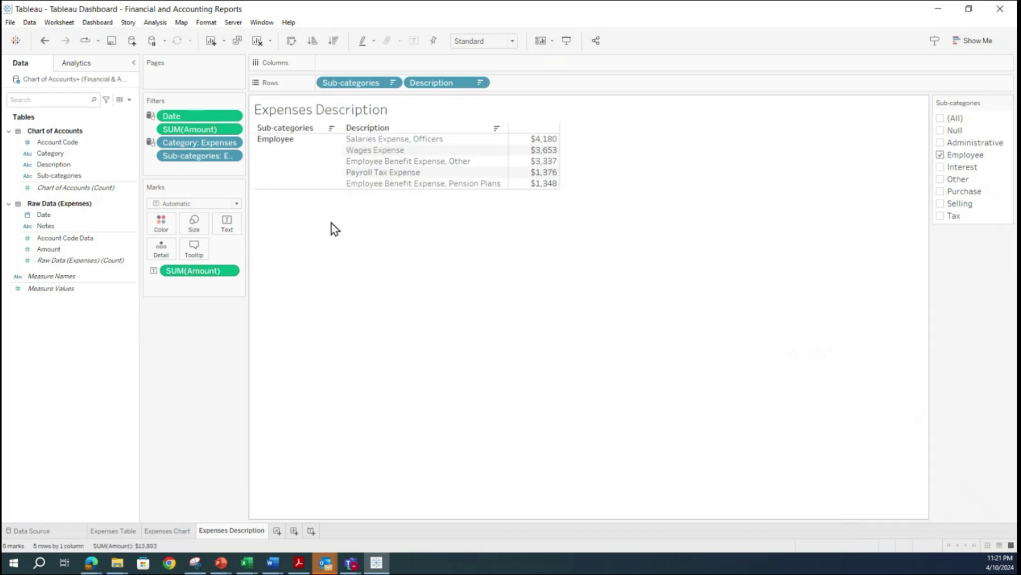
- Apply the Sub-categories filter to all worksheets using related data sources, and check its effect on the Expenses Table and Expenses Chart sheets
click(234, 156)
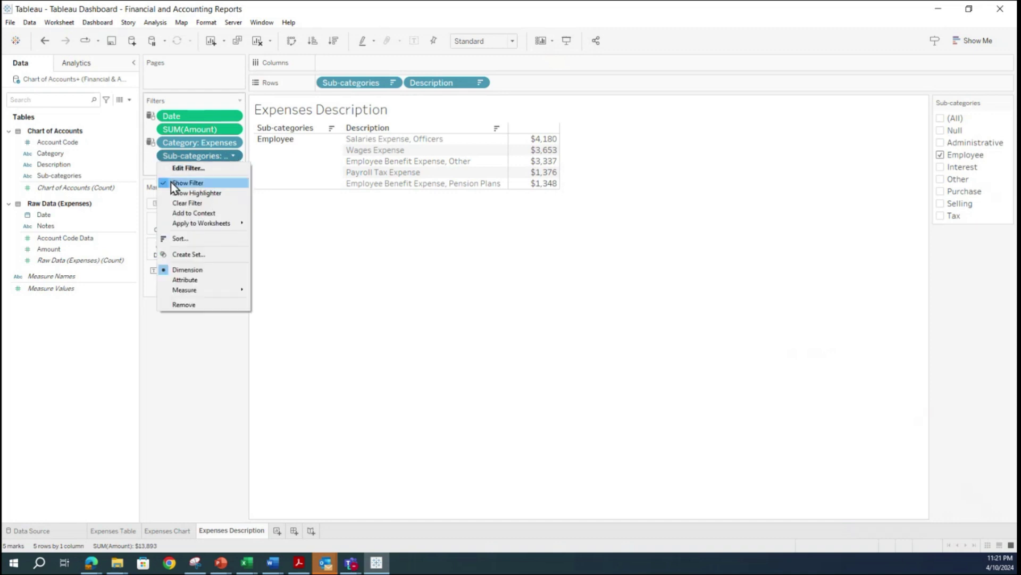
mouse_move(178, 226)
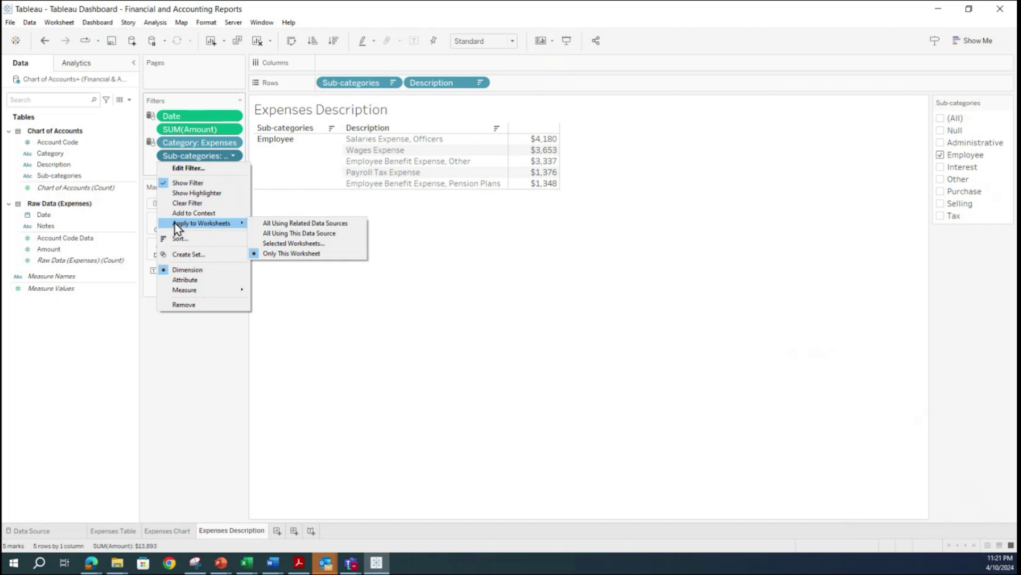
click(275, 226)
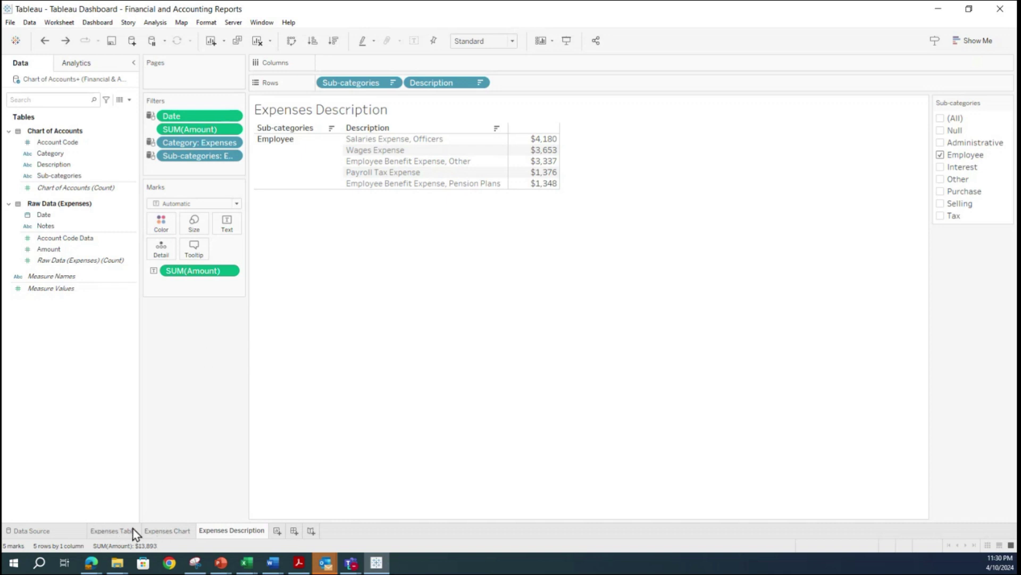
click(111, 531)
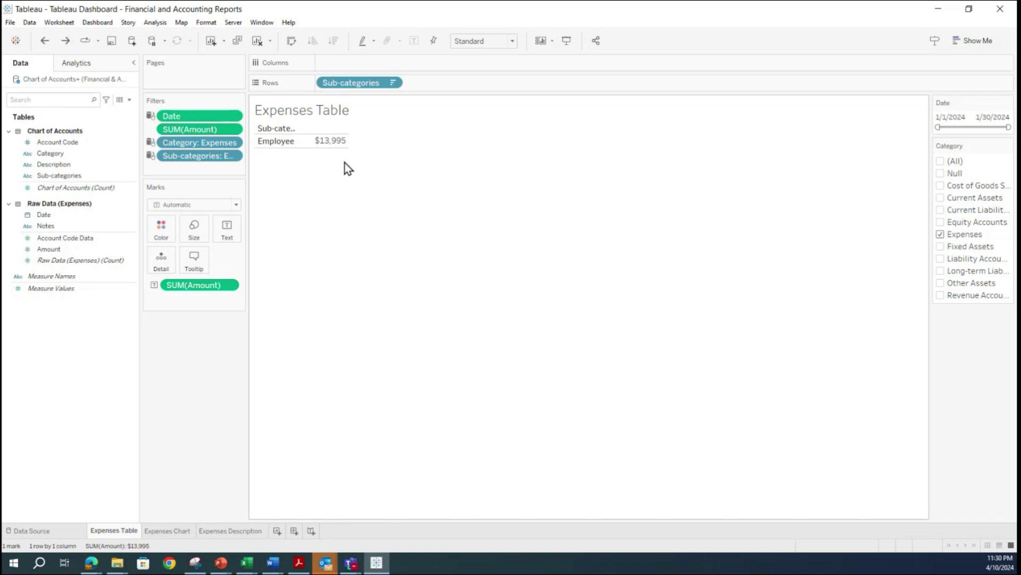
click(162, 530)
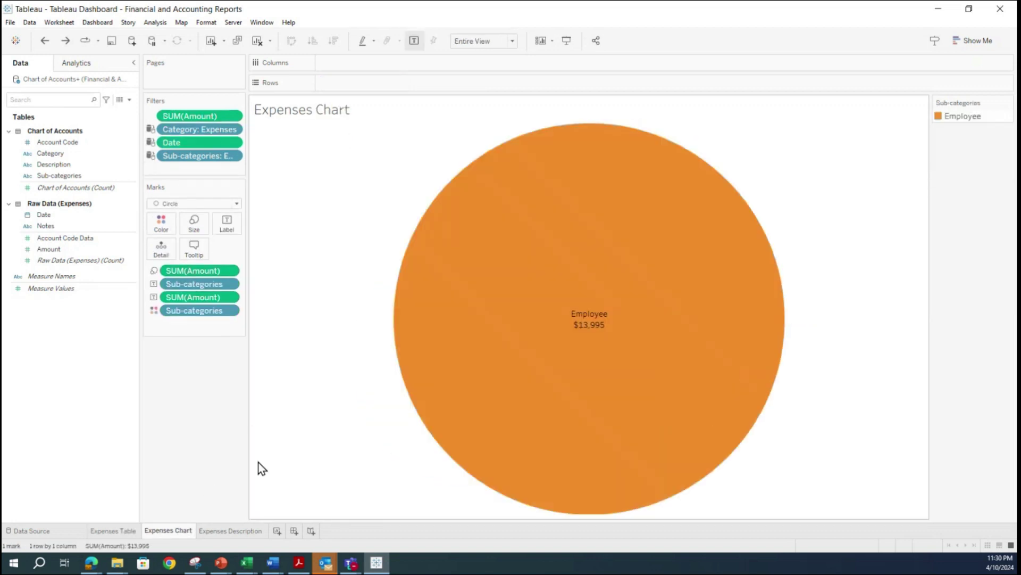
click(235, 534)
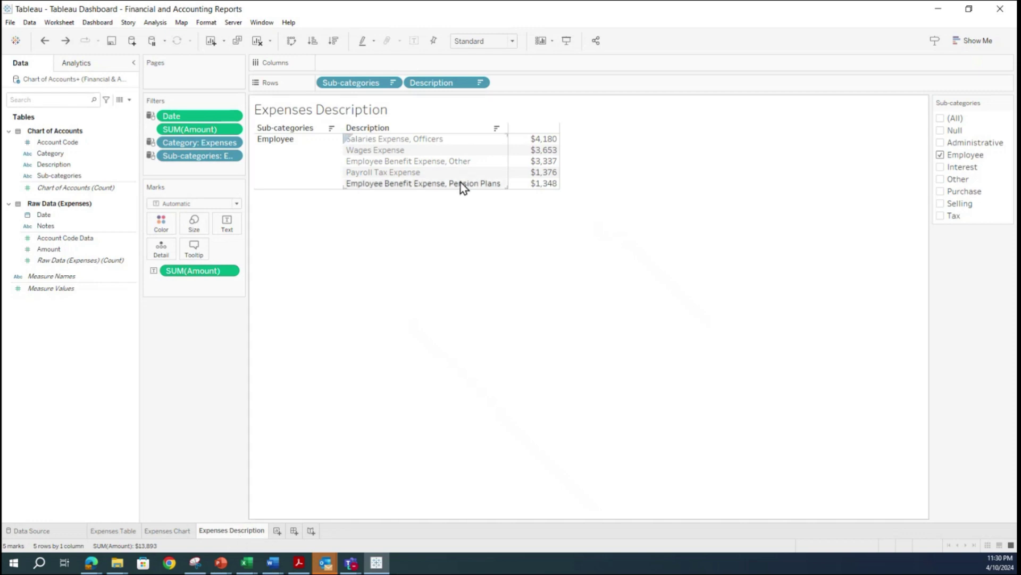
- Duplicate the Expenses Description sheet and rename the copy Expenses Description Chart
right_click(233, 534)
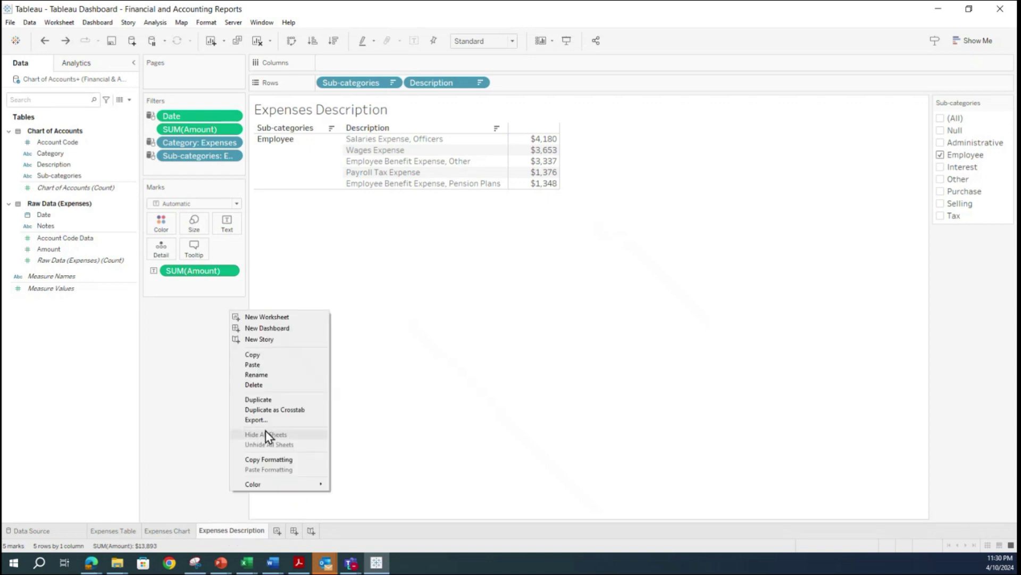
click(282, 399)
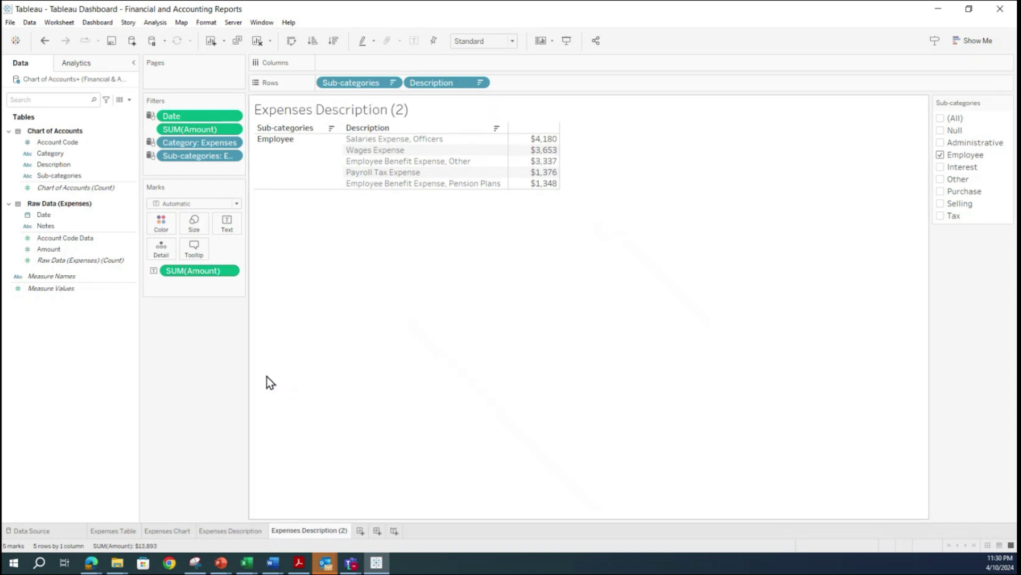
double_click(325, 532)
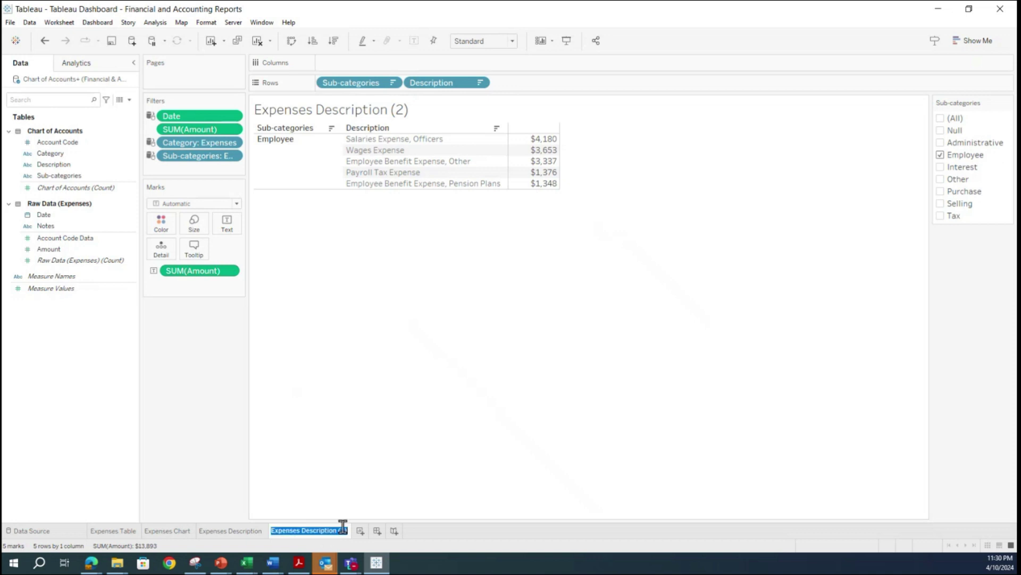
double_click(343, 531)
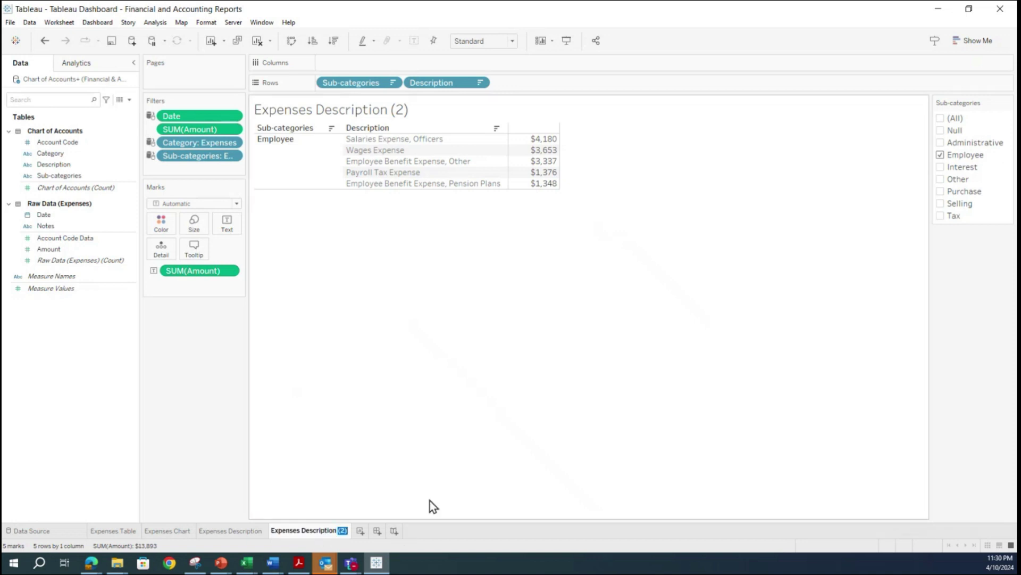
text(Chart)
click(211, 384)
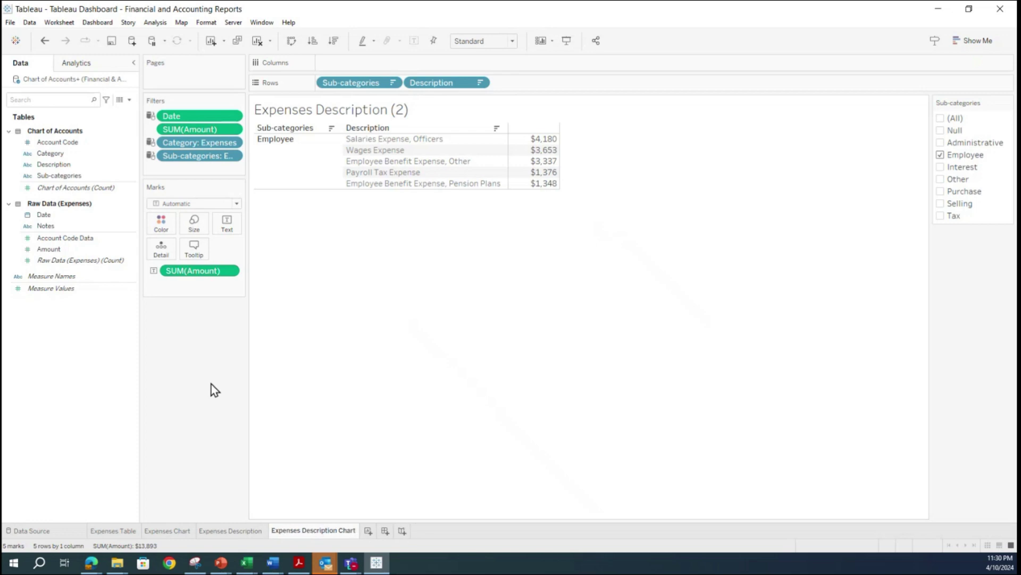
- Review the effect of the Sub-categories filter on the Expenses Table, Expenses Chart, Expenses Description and Expenses Description Chart sheets
click(124, 532)
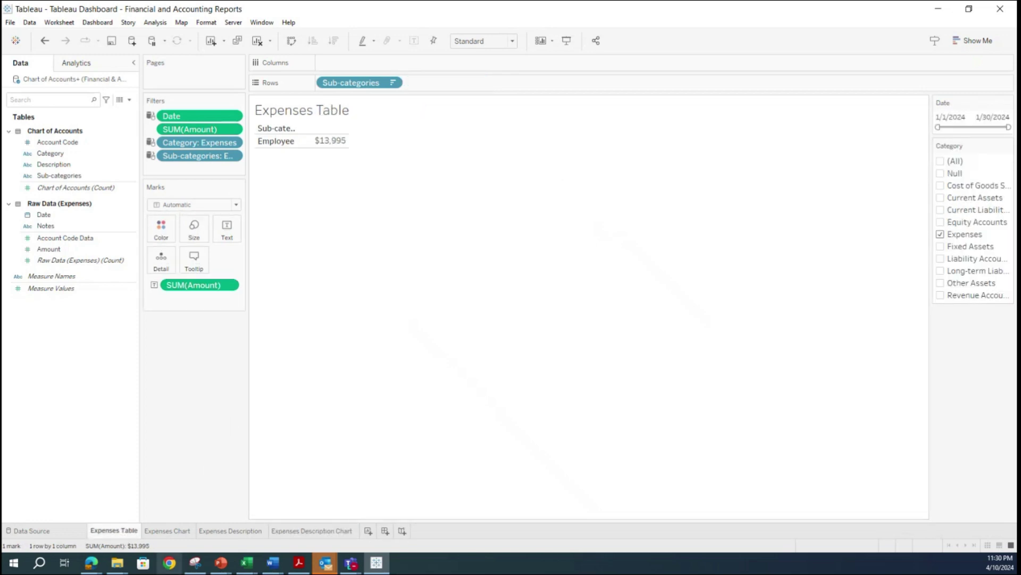
click(170, 532)
click(225, 533)
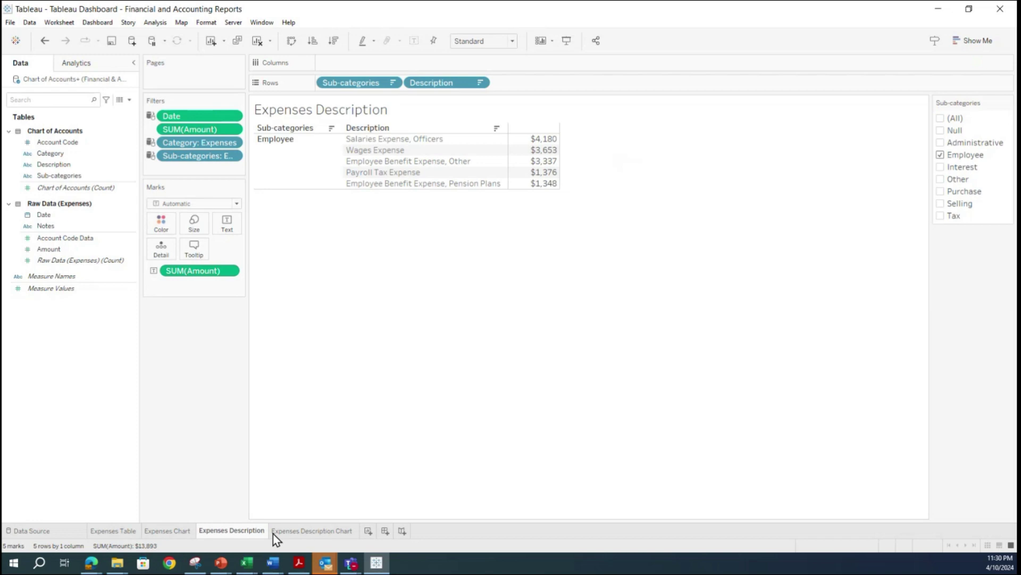
click(299, 529)
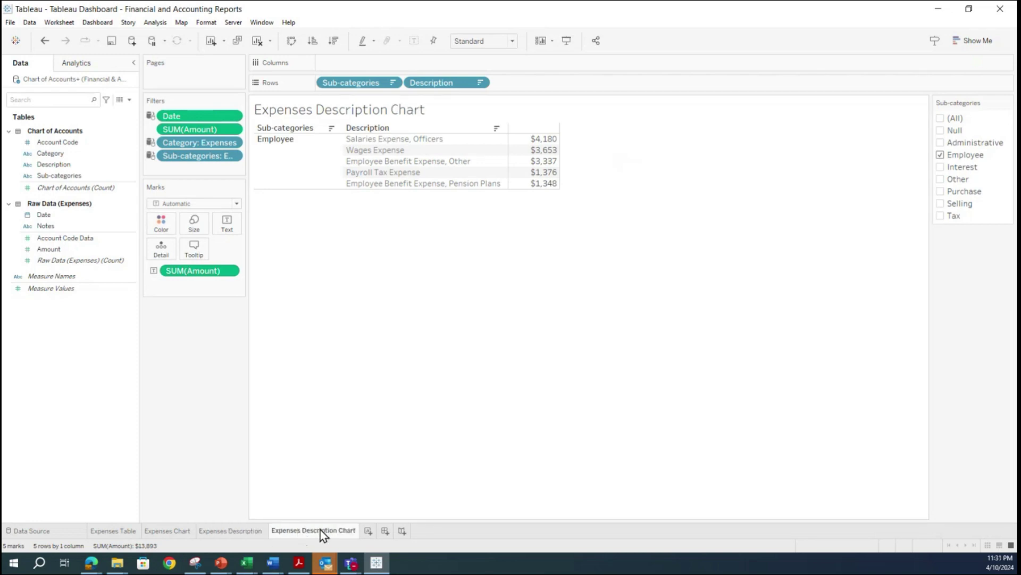
mouse_move(327, 528)
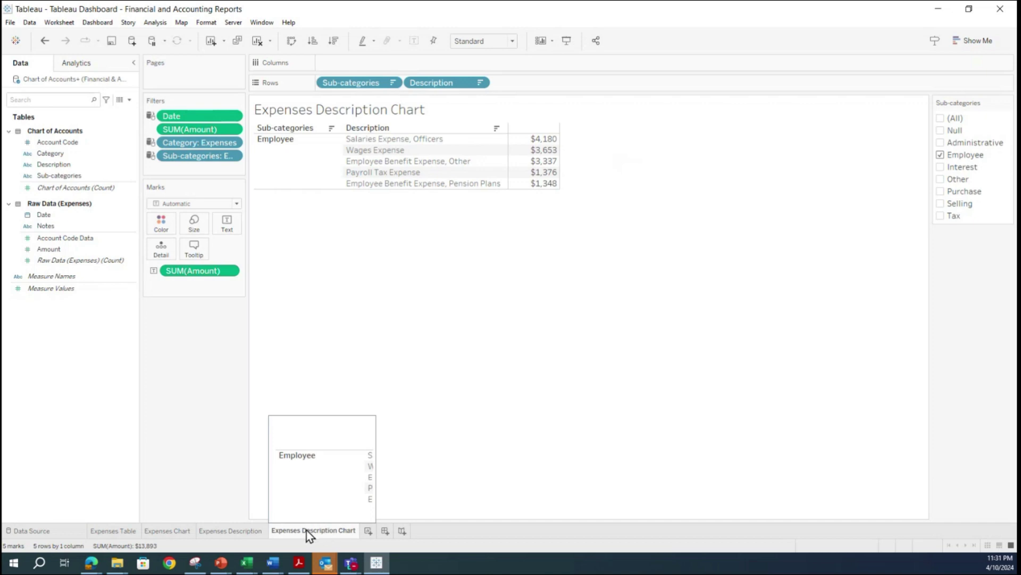
click(216, 532)
click(106, 531)
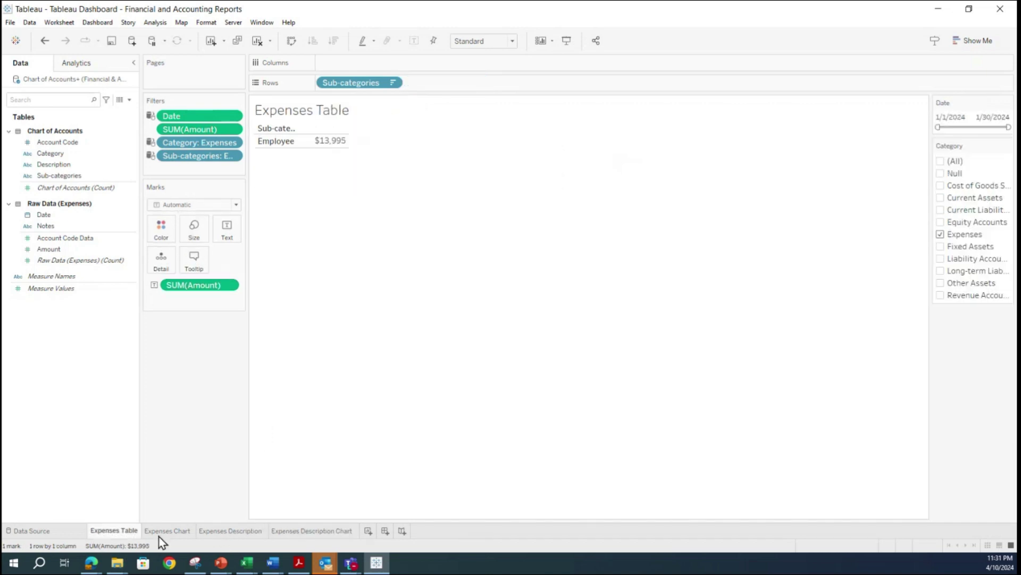
click(162, 531)
click(229, 531)
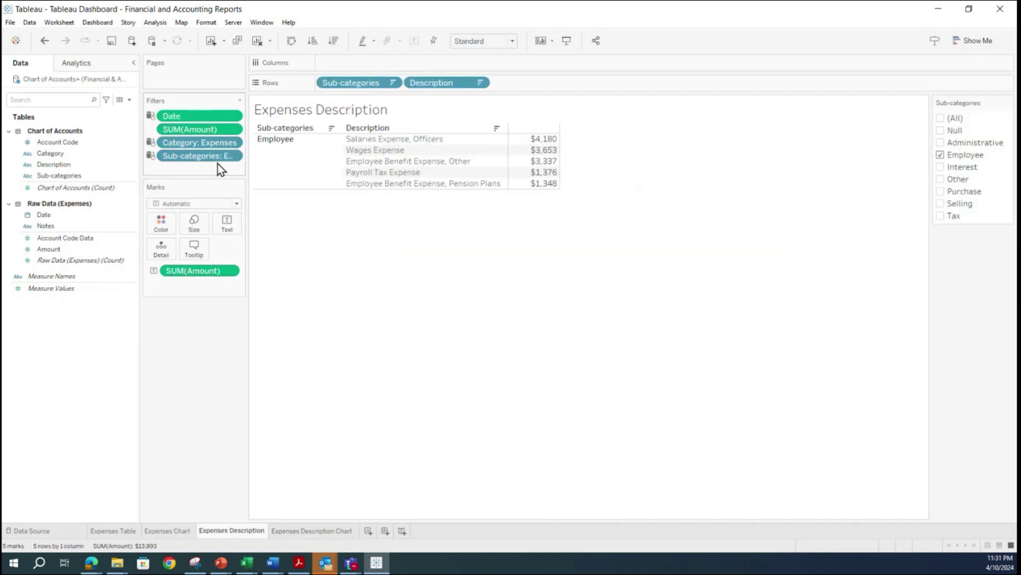
- Compare the filtered expense sheets again and examine the worksheet scope options of the Sub-categories filter on Expenses Description
click(233, 156)
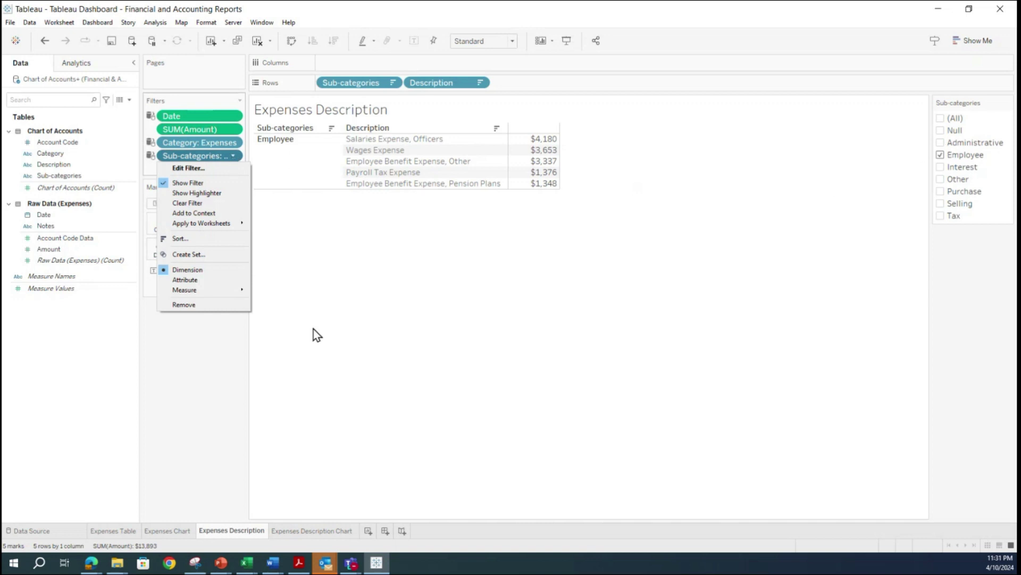
click(235, 404)
click(125, 531)
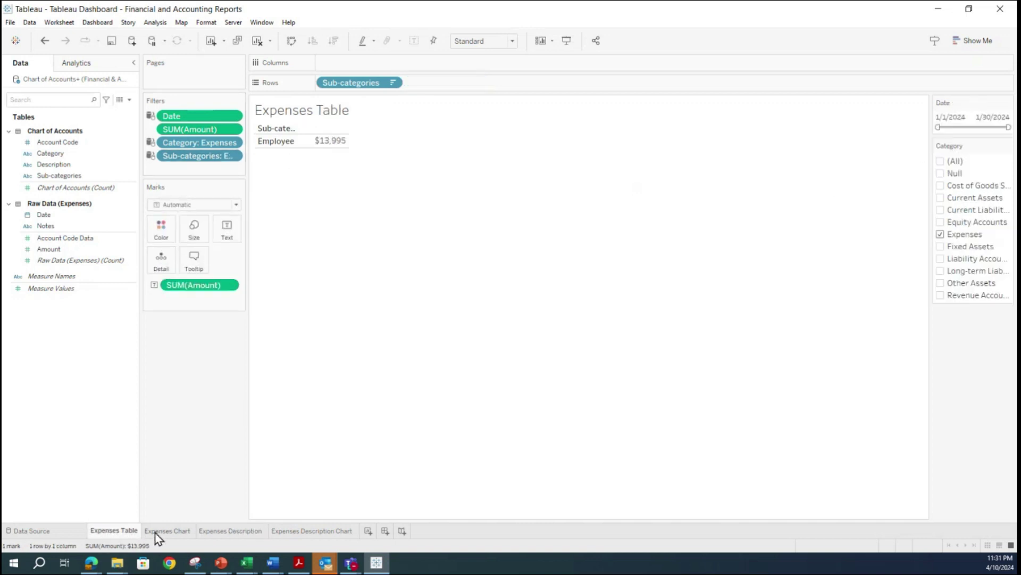
click(159, 531)
click(129, 531)
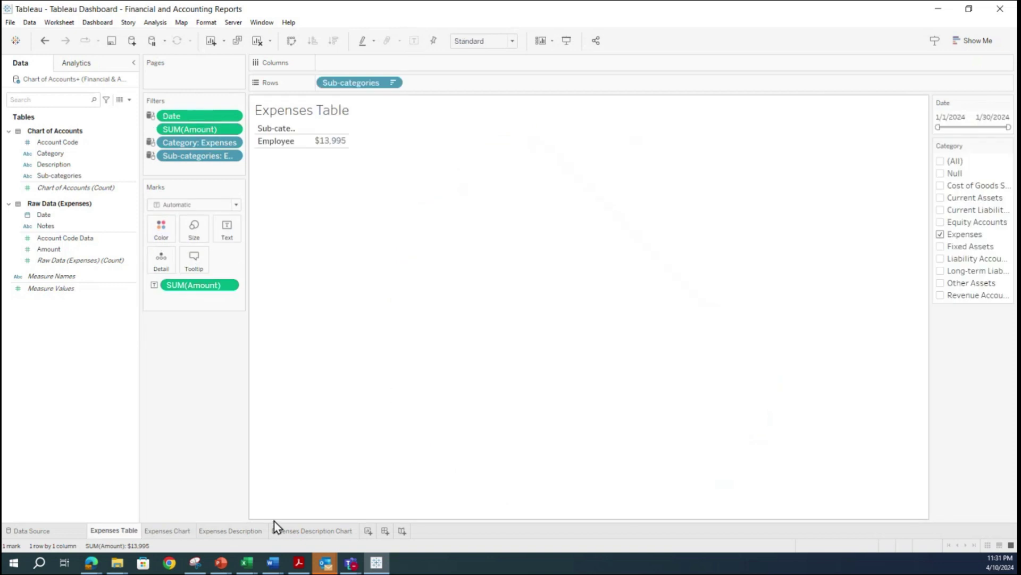
click(235, 531)
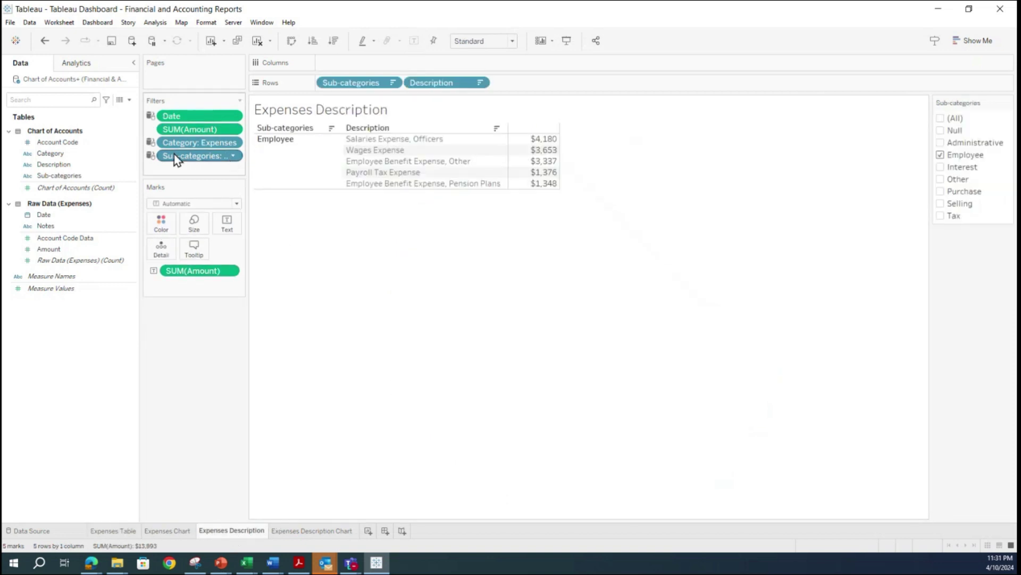
click(232, 156)
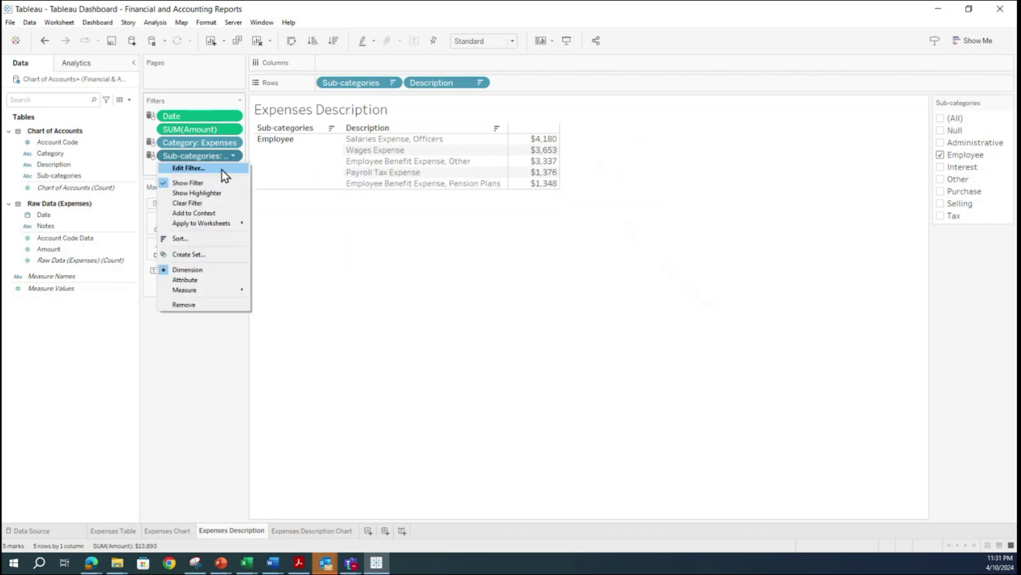
mouse_move(218, 224)
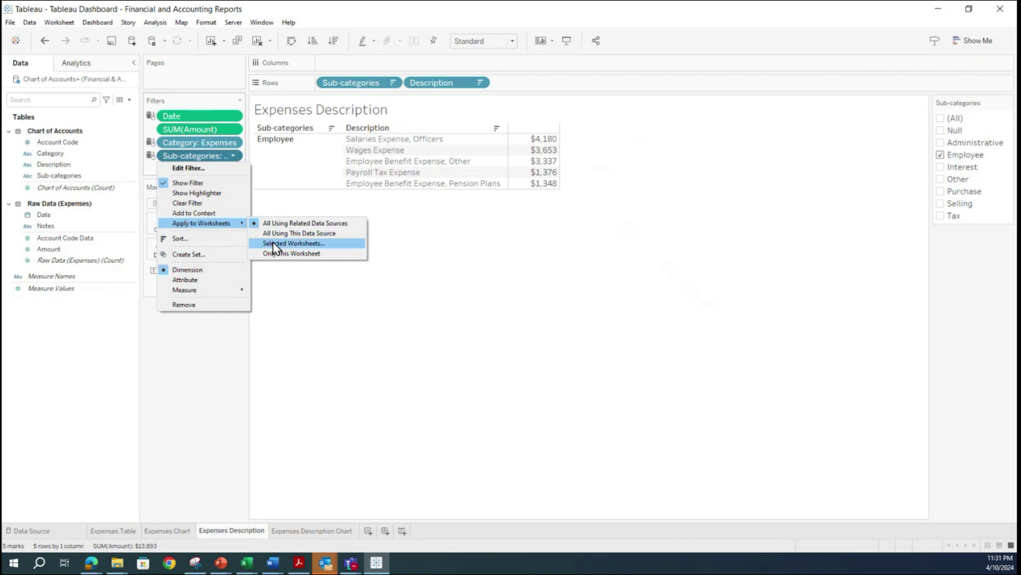
click(299, 397)
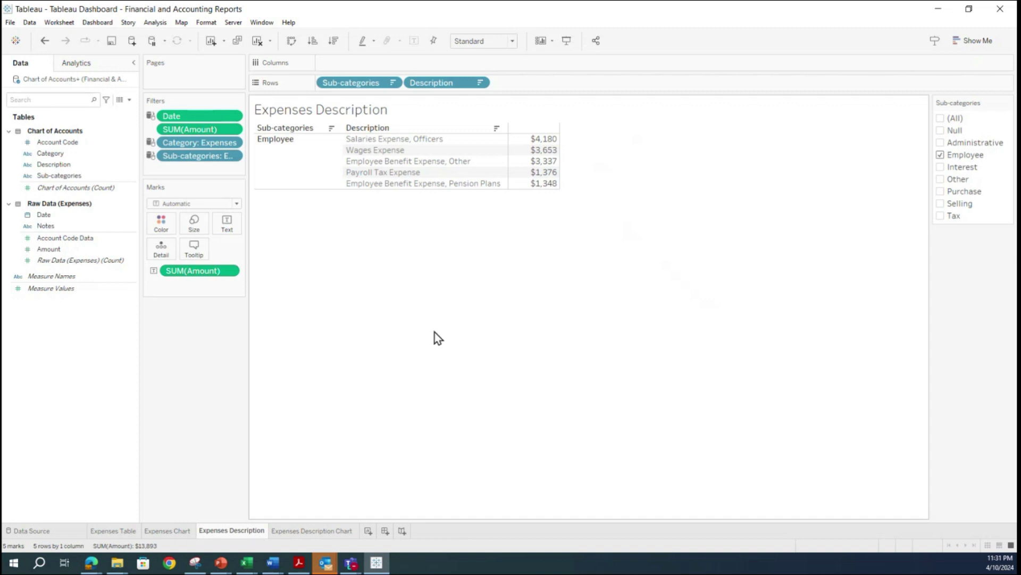
- Limit the Sub-categories filter to the Expenses Description and Expenses Description Chart worksheets, excluding Expenses Table and Expenses Chart
click(178, 159)
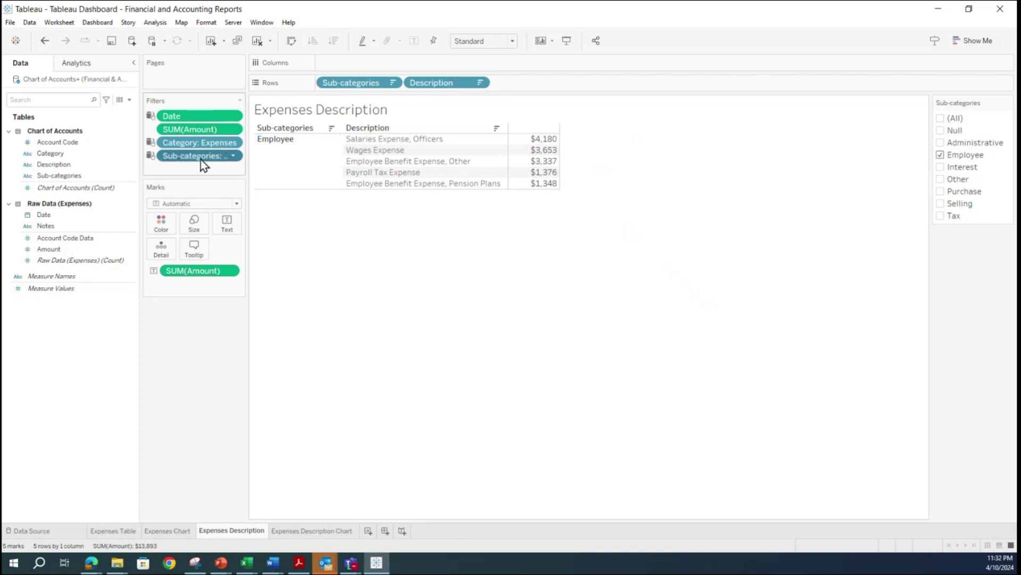
click(233, 156)
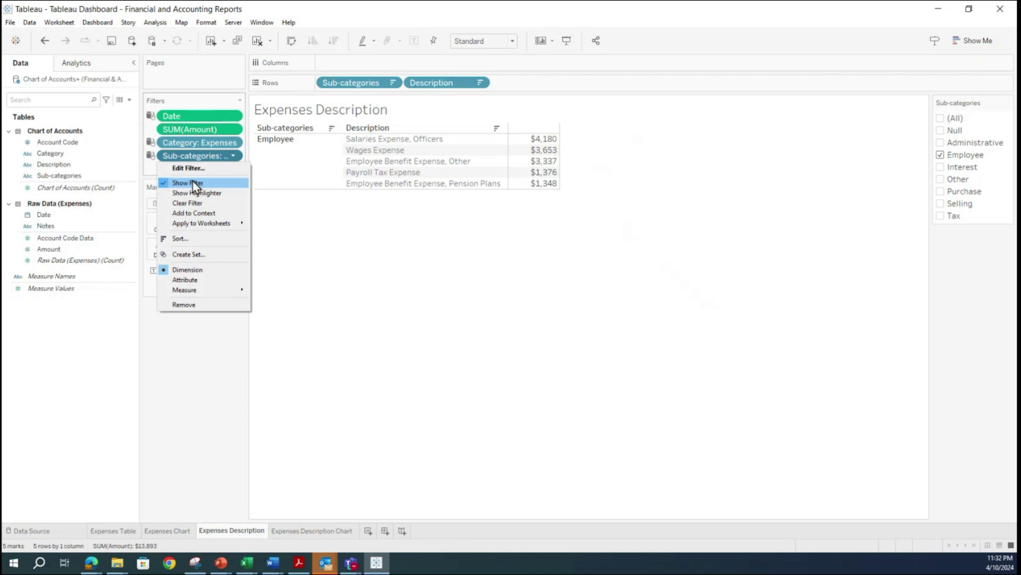
mouse_move(193, 225)
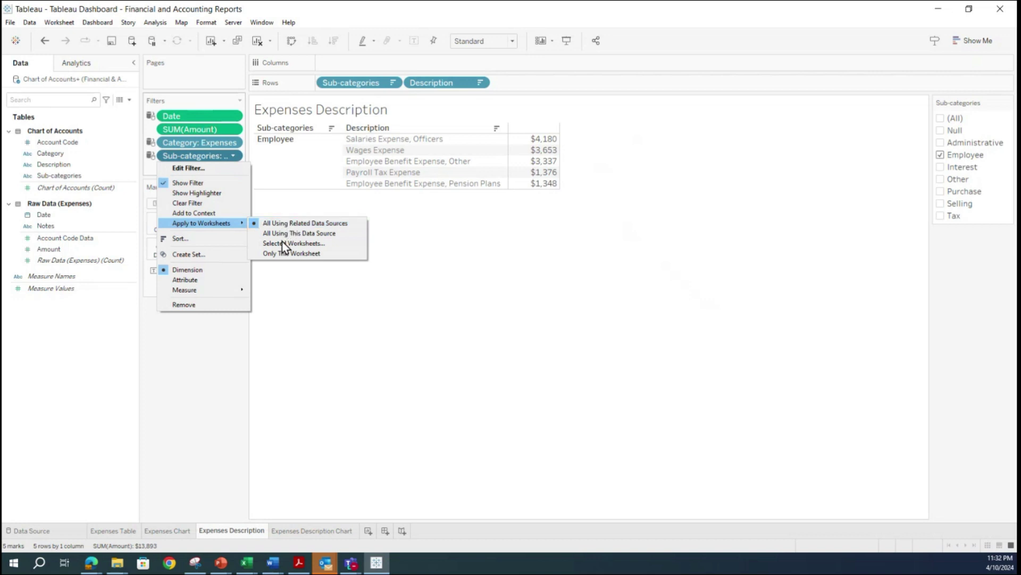
click(267, 243)
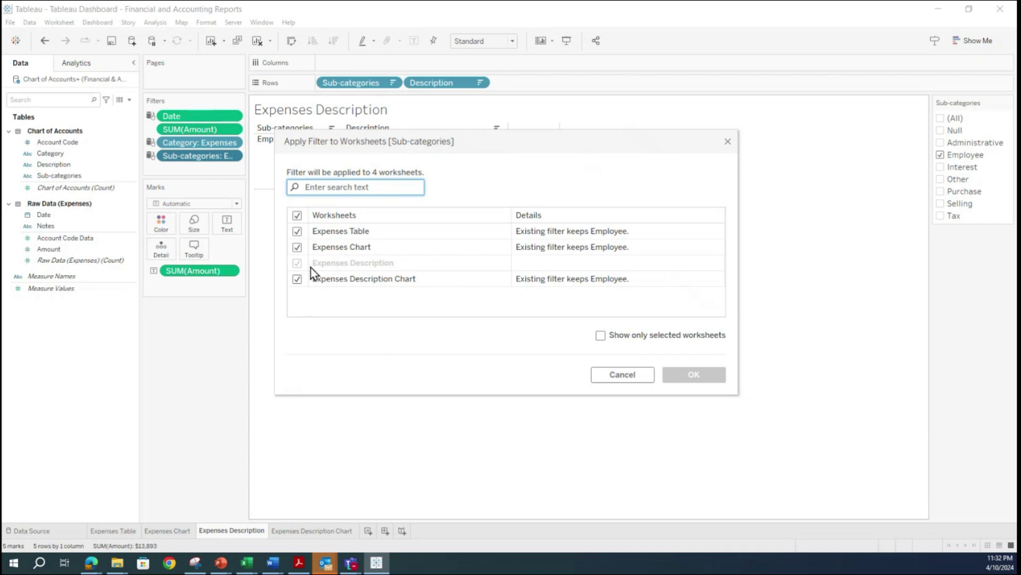
click(297, 232)
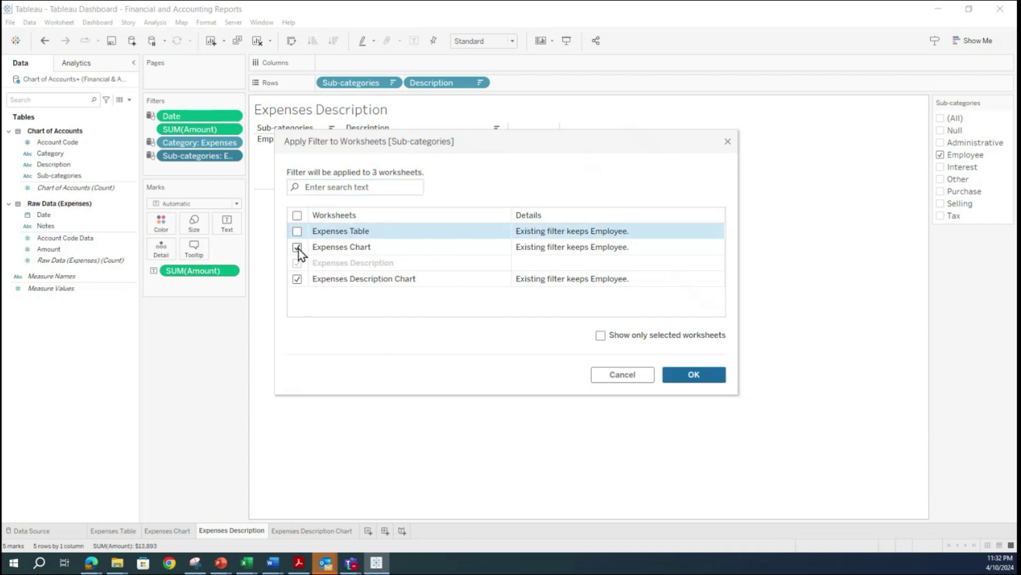
click(297, 248)
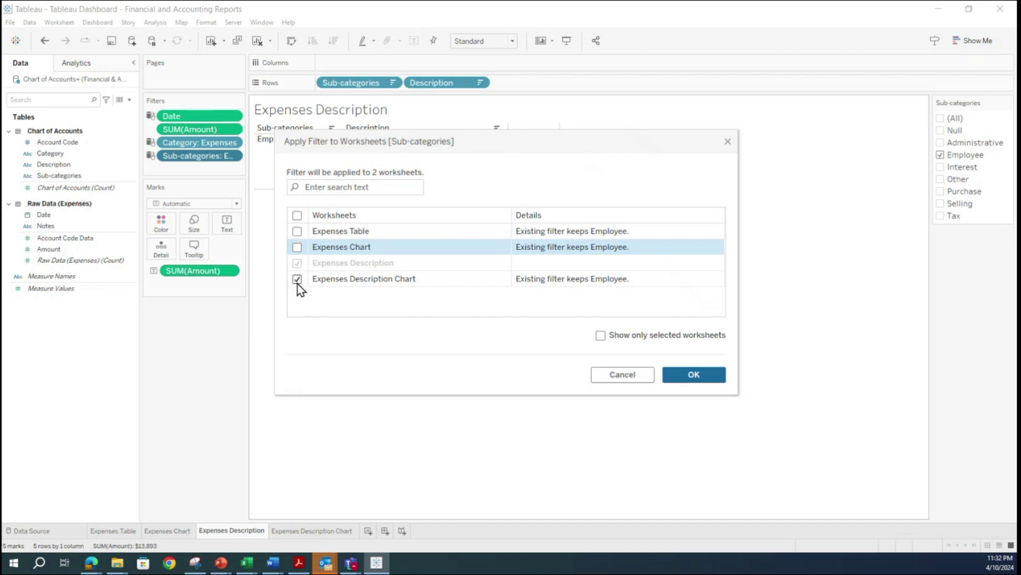
click(683, 378)
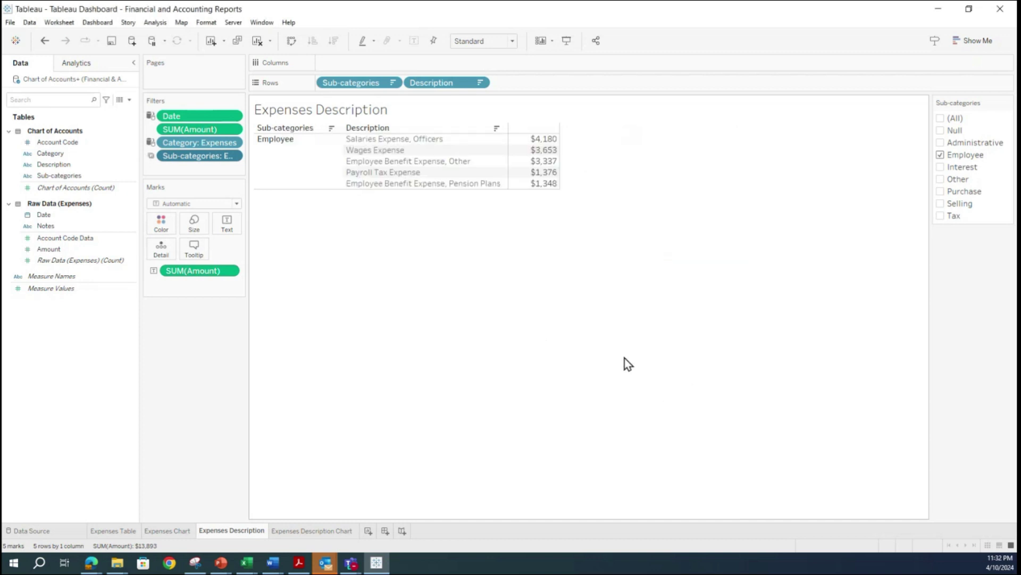
- Compare the Expenses Table and Expenses Description sheets to check the new scope of the Sub-categories filter
click(112, 530)
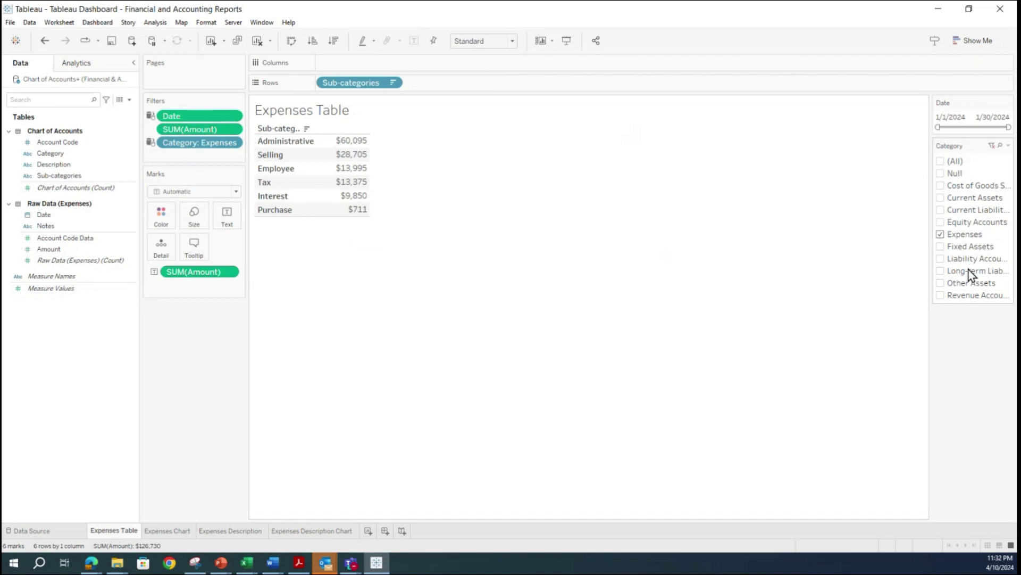
click(216, 531)
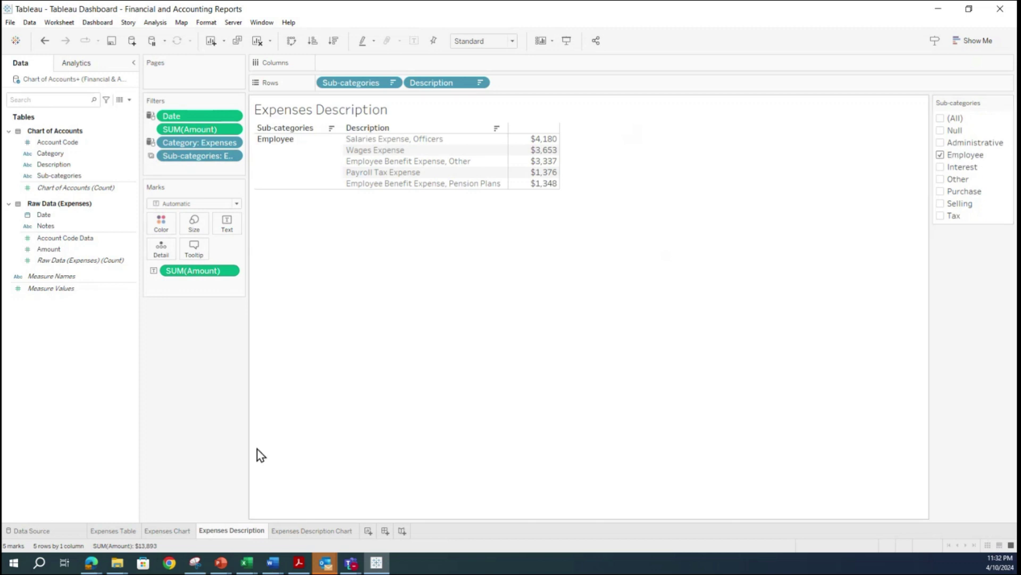
click(125, 531)
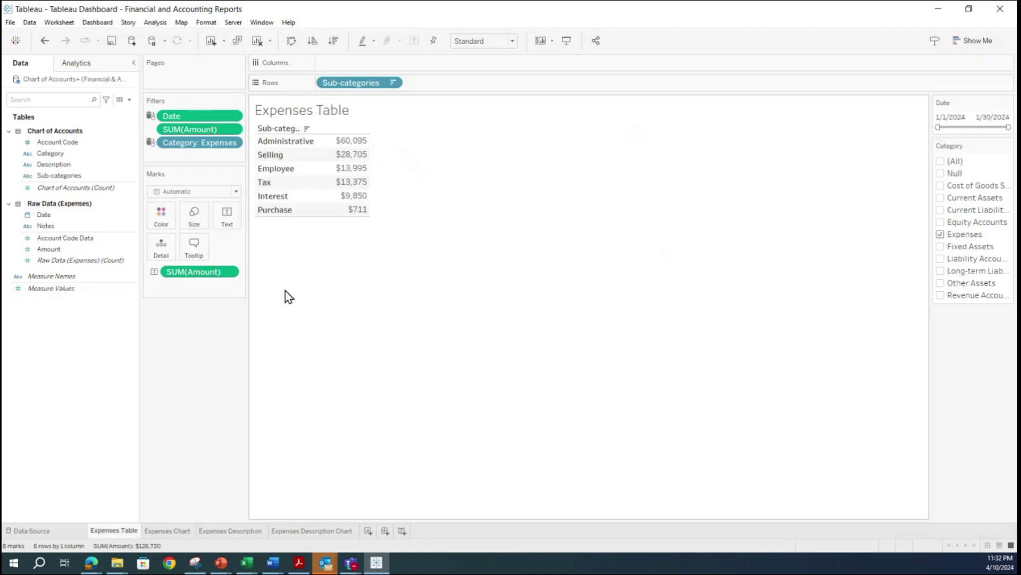
click(232, 531)
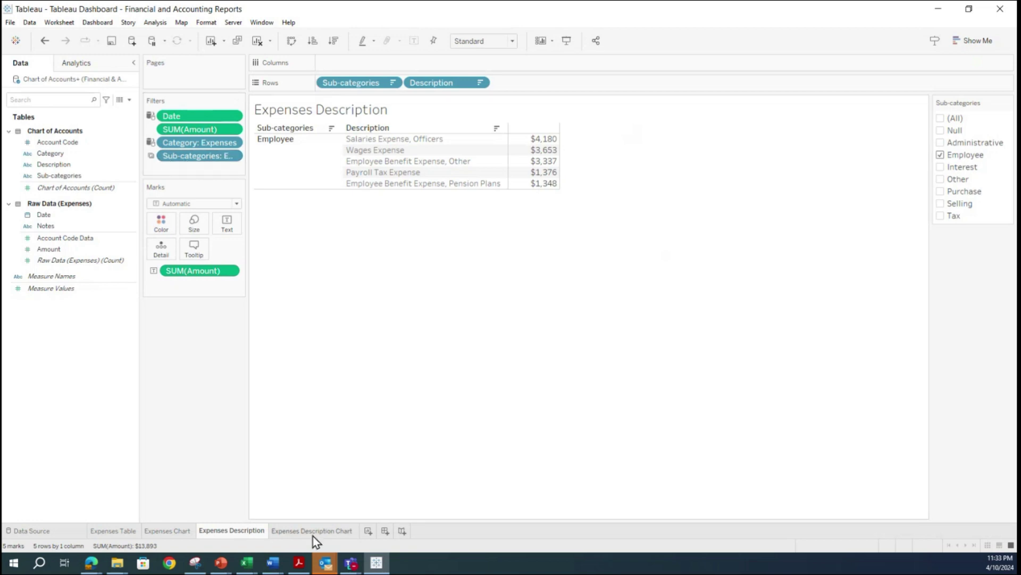
- Hide the Sub-categories filter card on the Expenses Description sheet
click(299, 530)
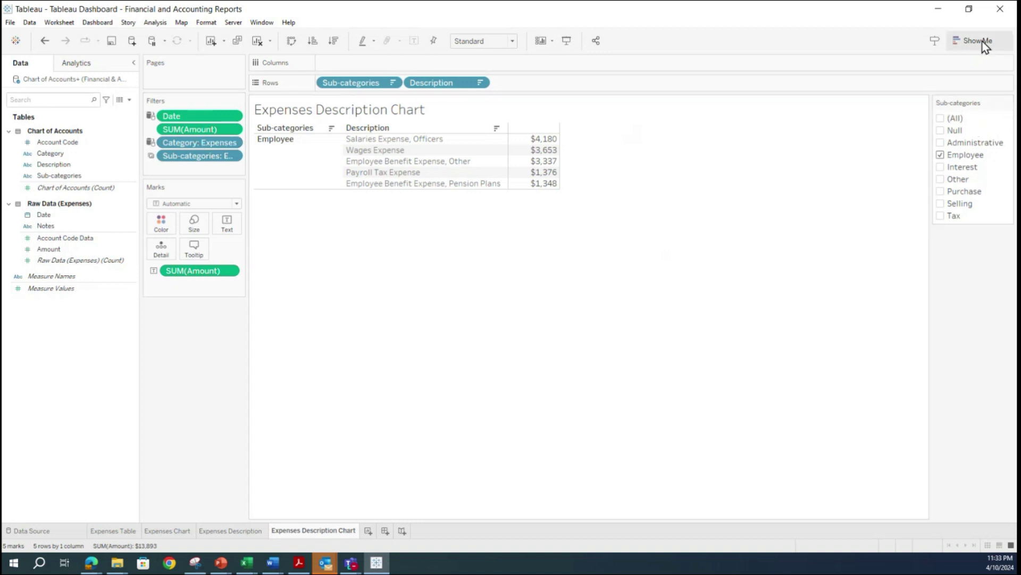
click(1009, 103)
click(702, 315)
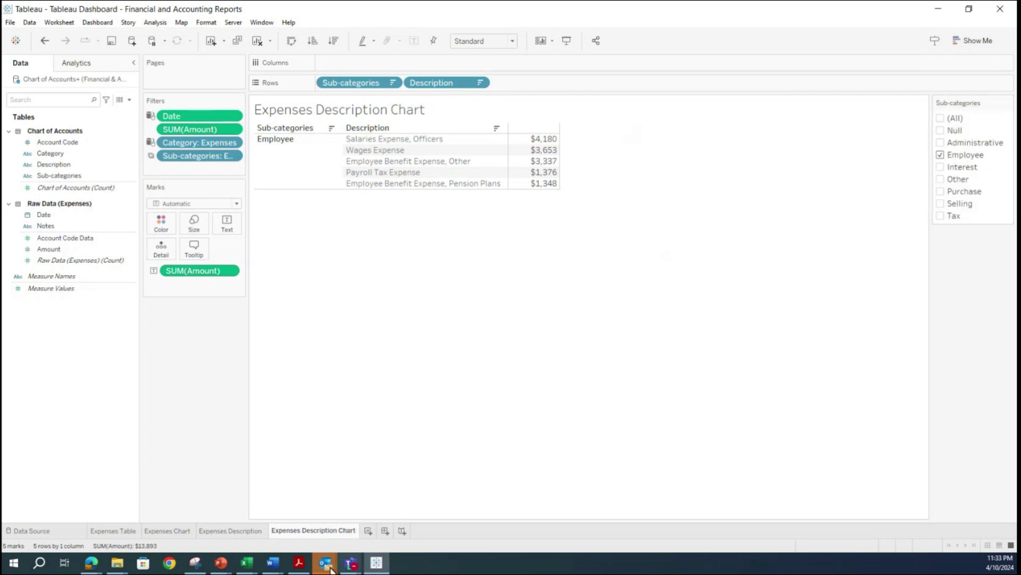
click(250, 534)
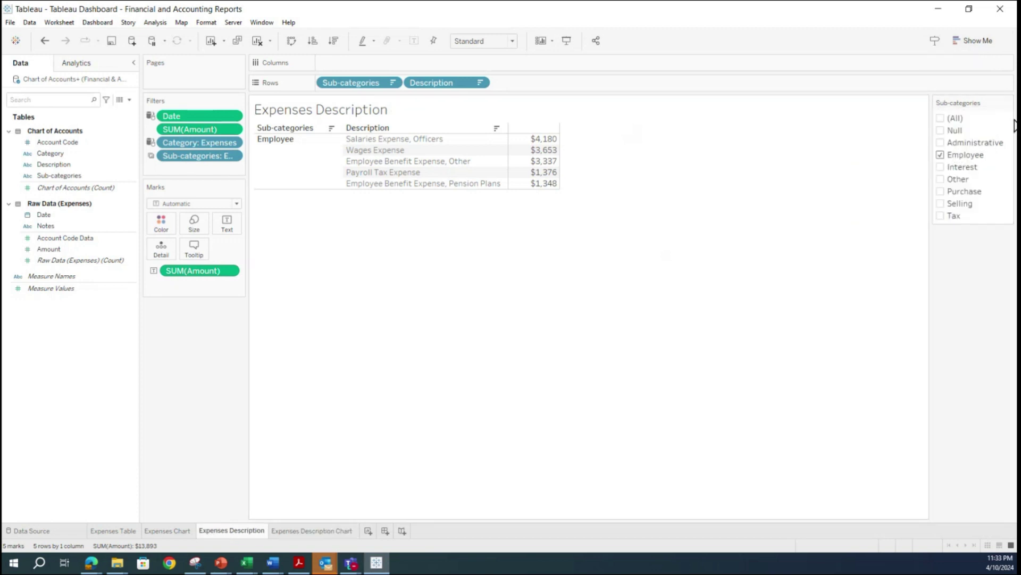
click(1009, 103)
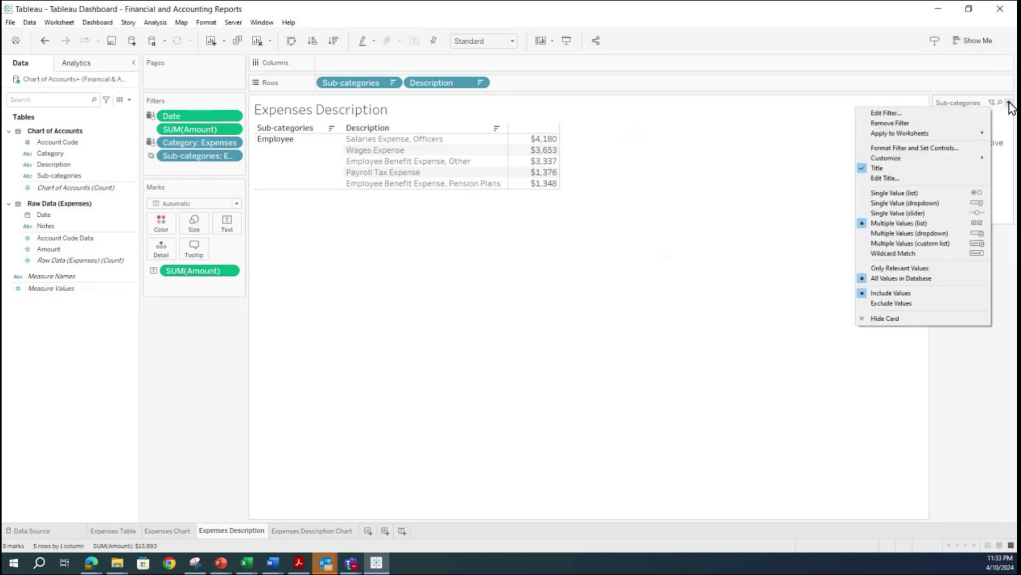
click(888, 318)
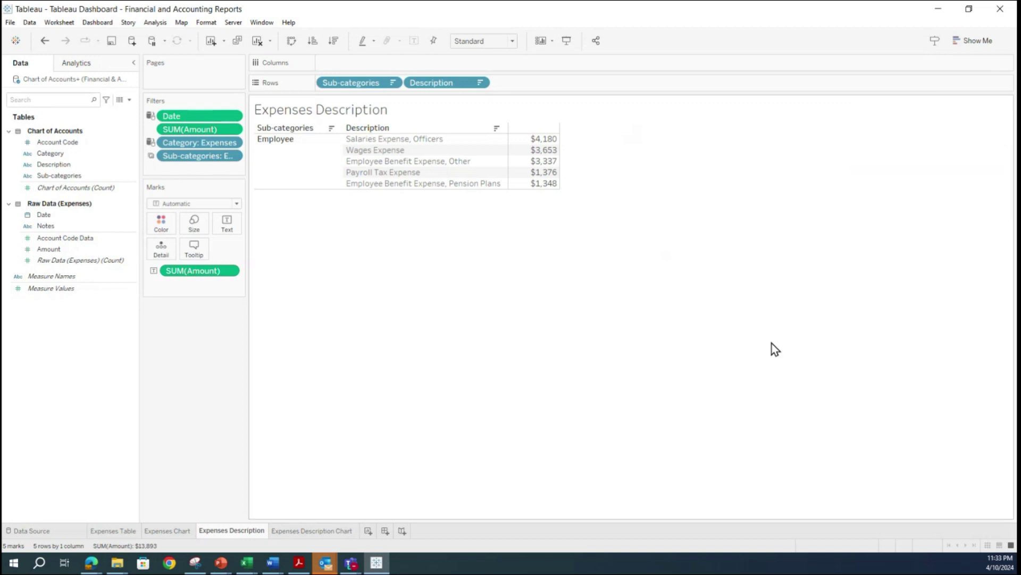
- Undo the Sub-categories filter scope change and the last sheet rename, and check the Expenses Chart and Expenses Description sheets
click(972, 42)
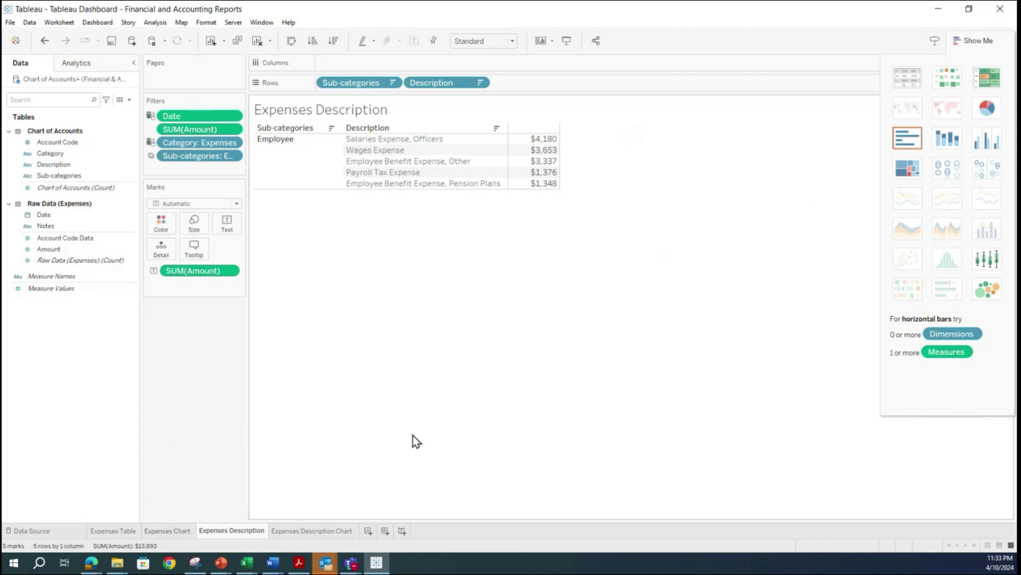
click(45, 41)
click(976, 38)
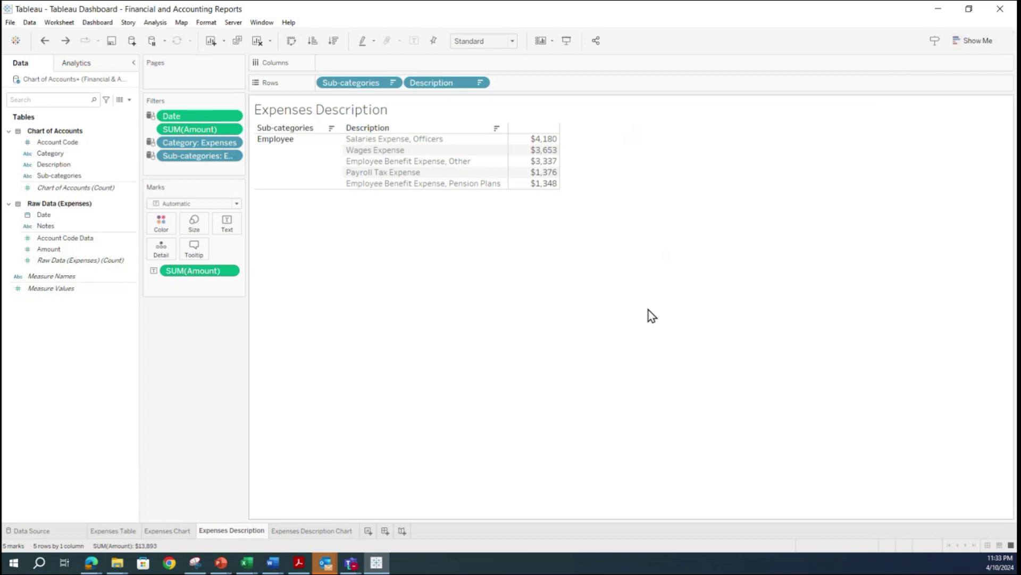
click(45, 42)
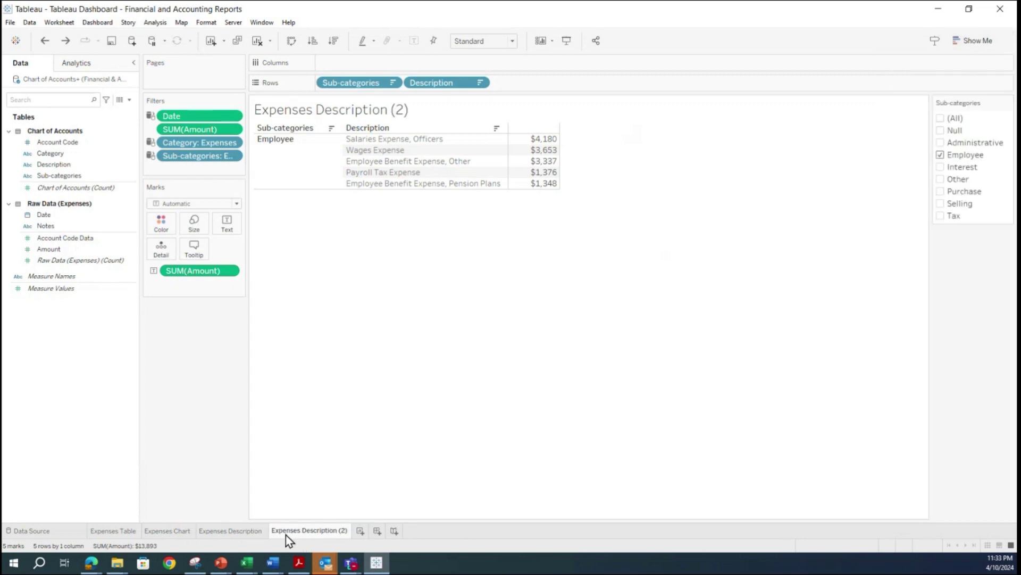
click(246, 531)
click(164, 530)
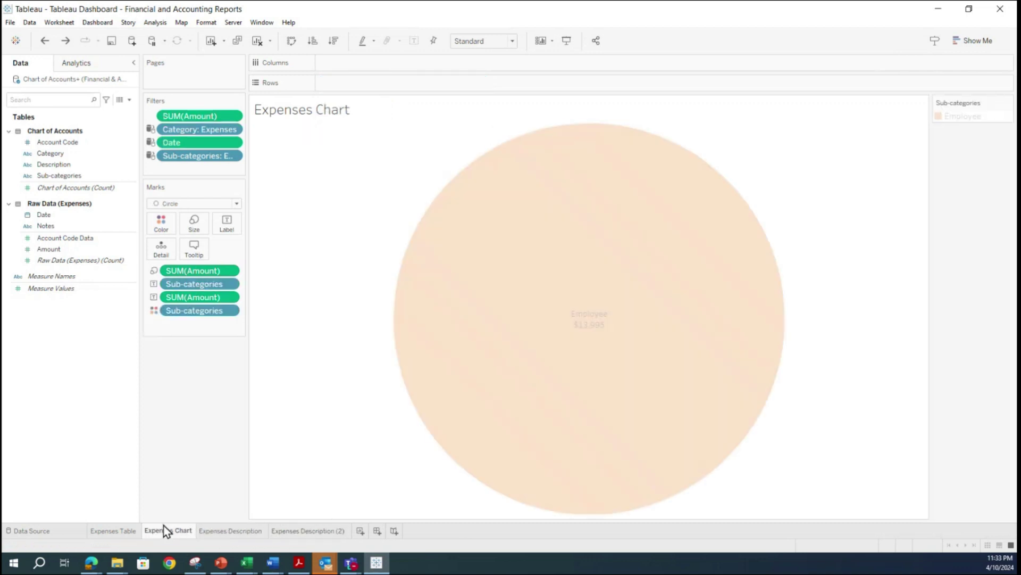
click(242, 531)
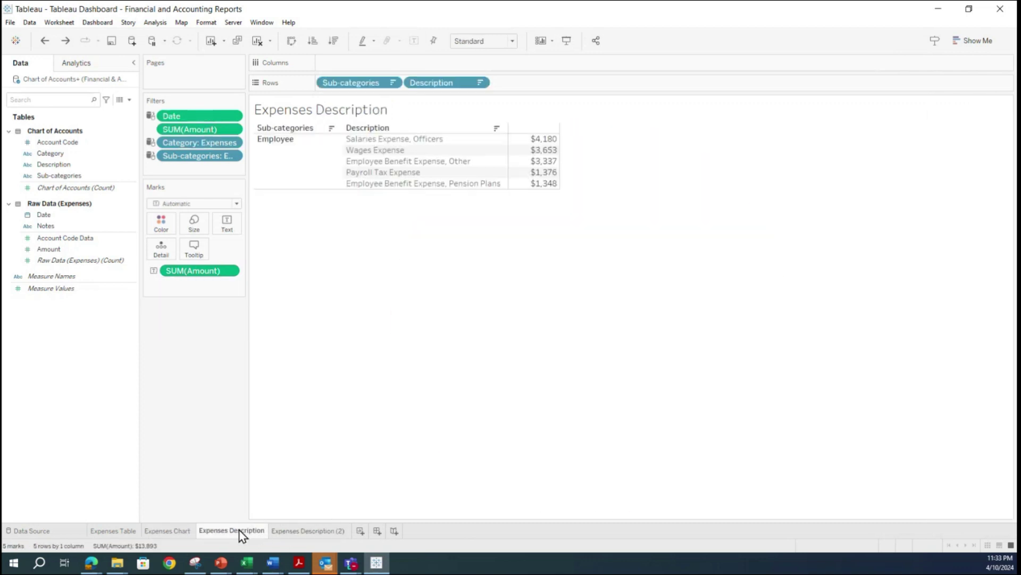
- Apply the Sub-categories filter only to Expenses Description and Expenses Description (2), excluding Expenses Table and Expenses Chart
click(232, 156)
mouse_move(203, 223)
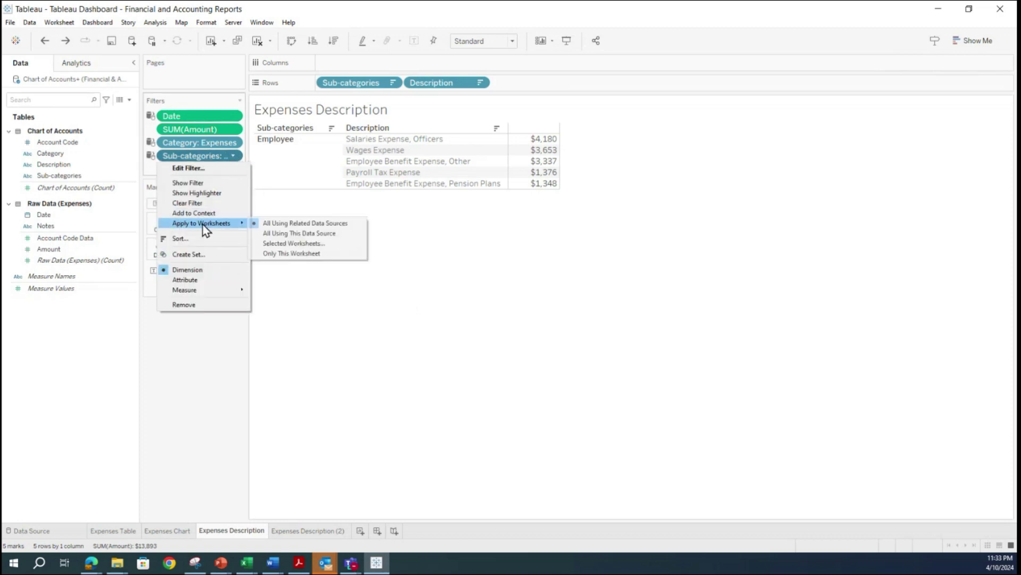
click(291, 243)
click(297, 231)
click(297, 247)
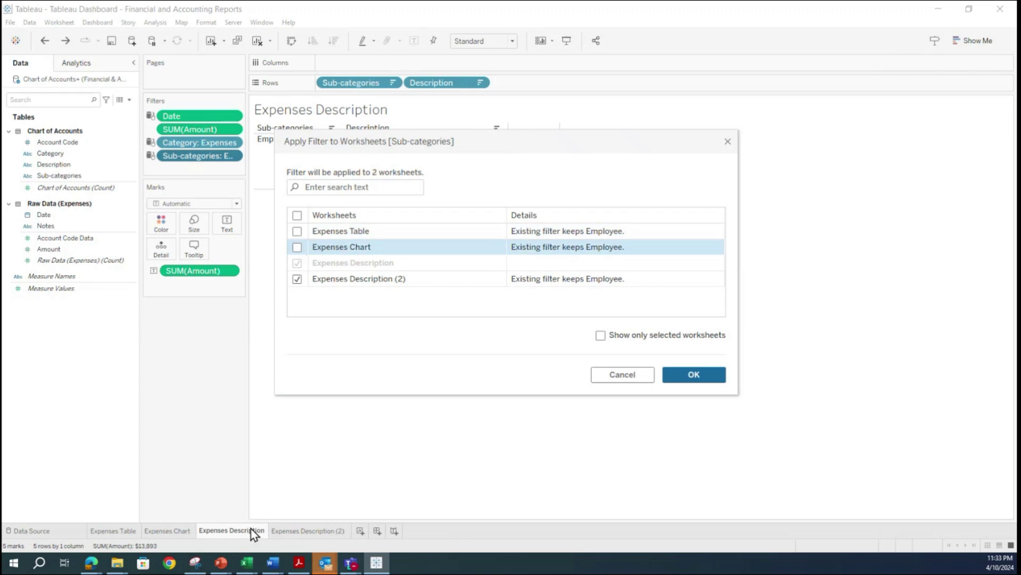
click(694, 378)
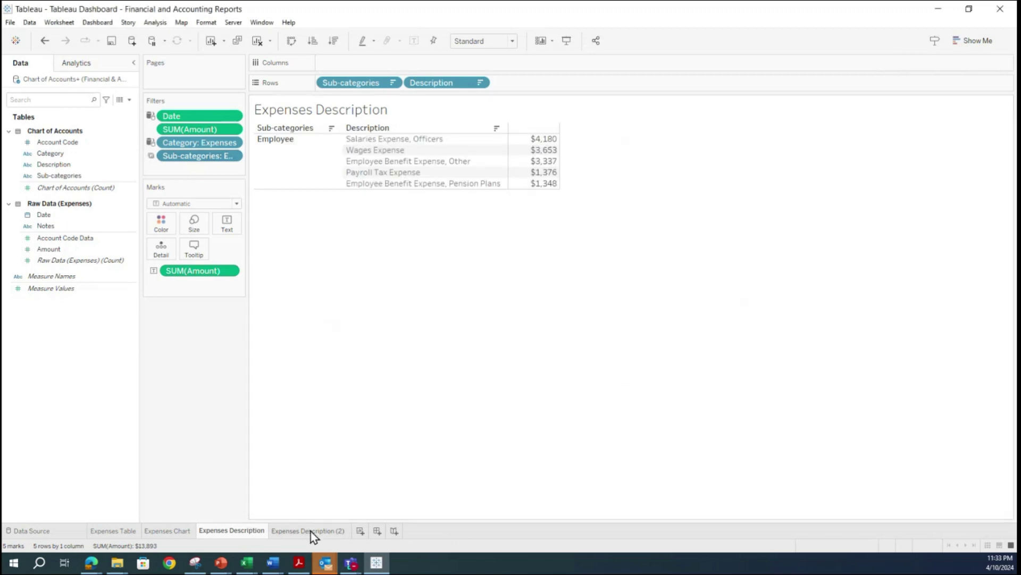
- Rename the Expenses Description (2) sheet as Expenses Description Chart
click(337, 535)
double_click(342, 534)
key(Return)
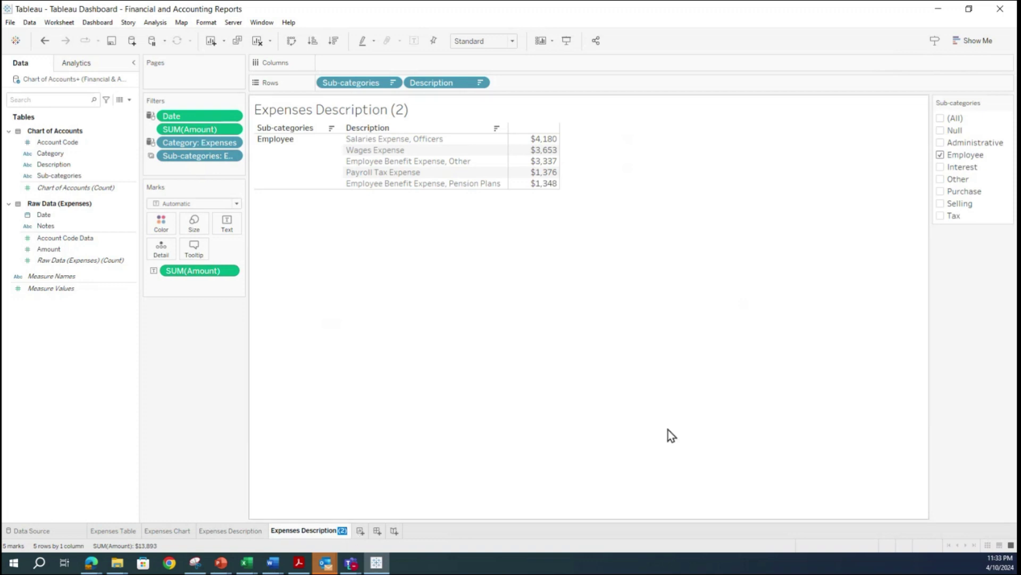
text(Ch)
text(rt)
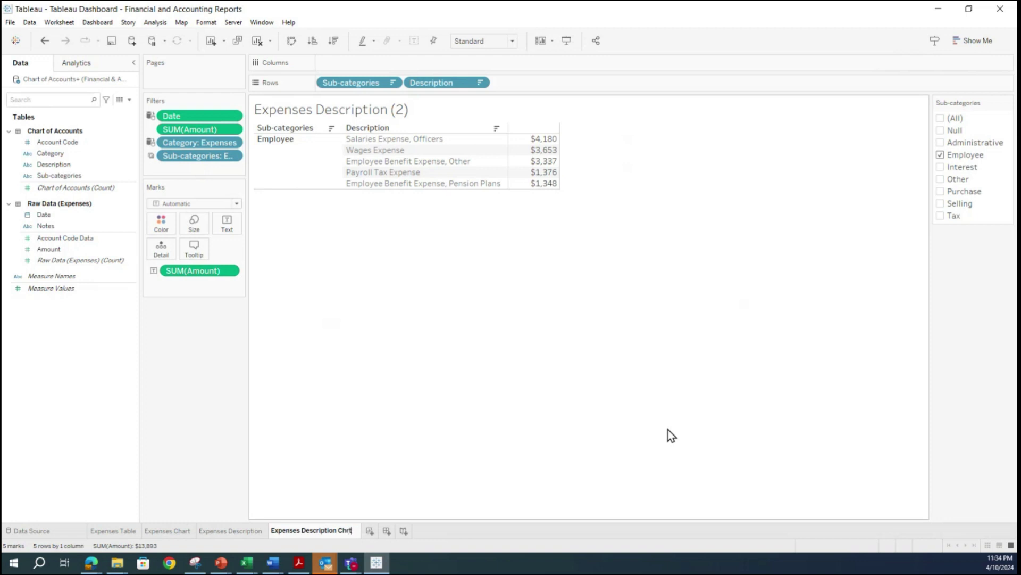
key(BackSpace)
key(BackSpace)
text(art)
key(Return)
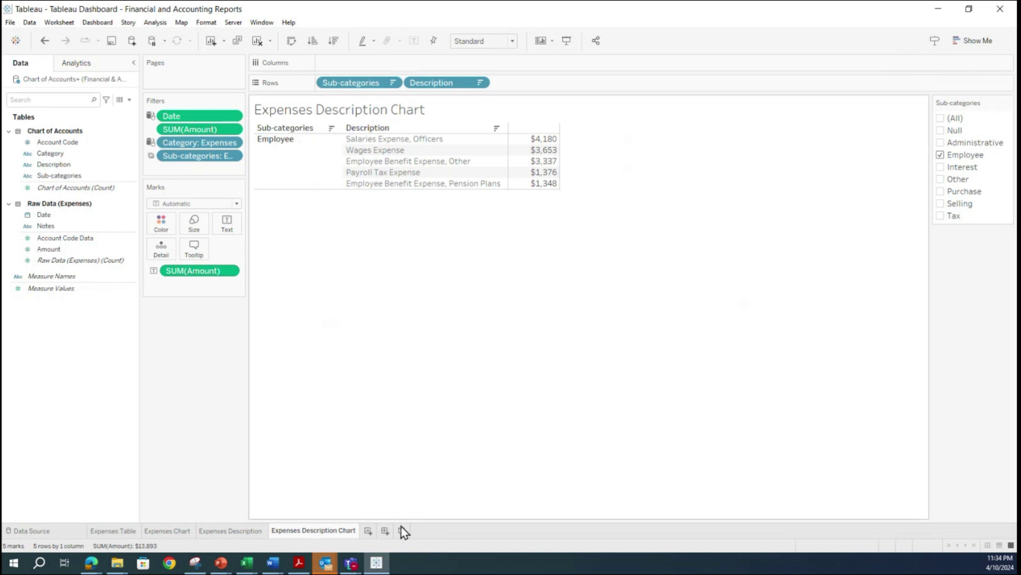
- Hide the Sub-categories filter card on Expenses Description Chart and convert its table to horizontal bars
mouse_move(1011, 105)
click(1009, 104)
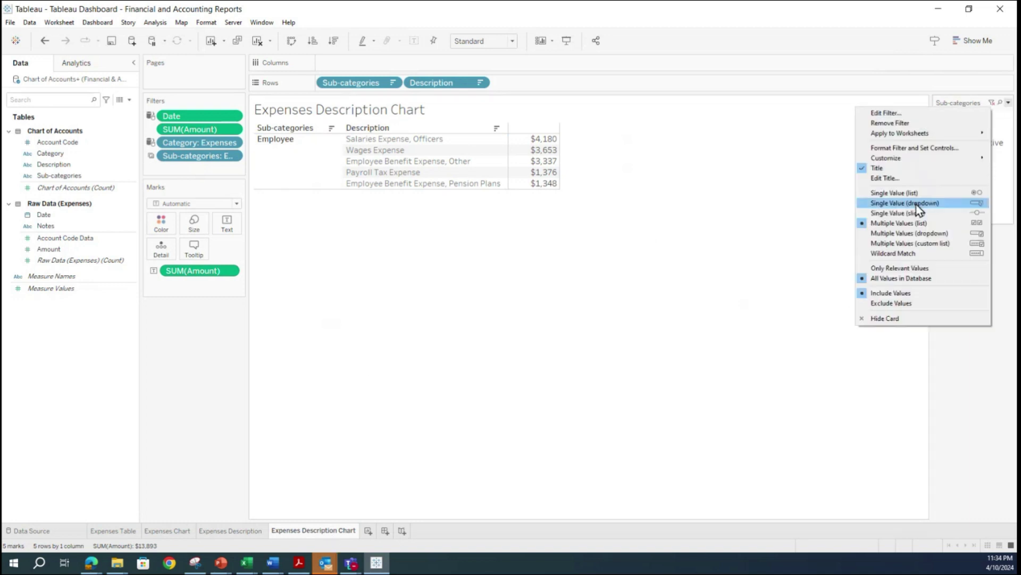
click(886, 318)
click(976, 35)
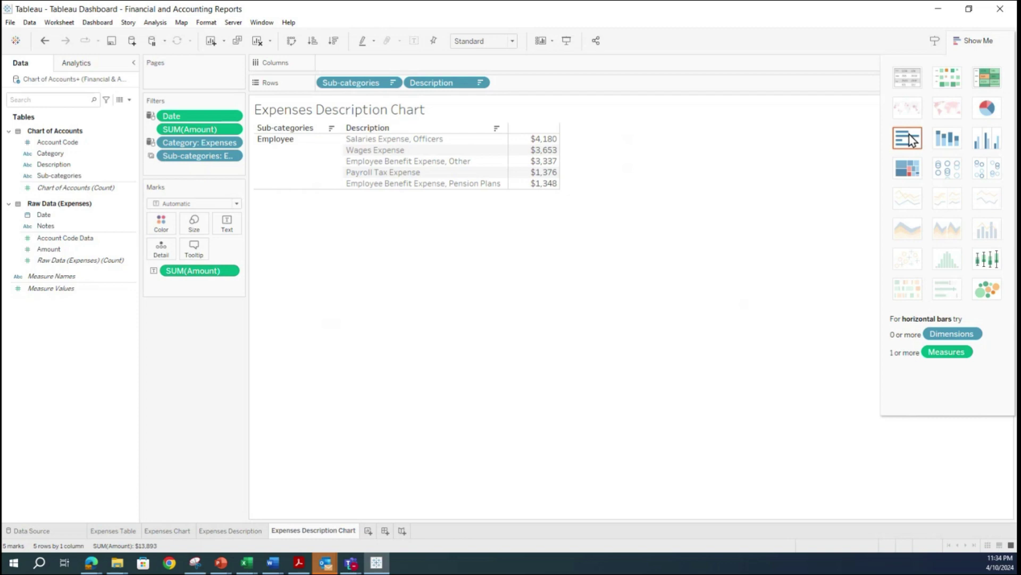
click(913, 139)
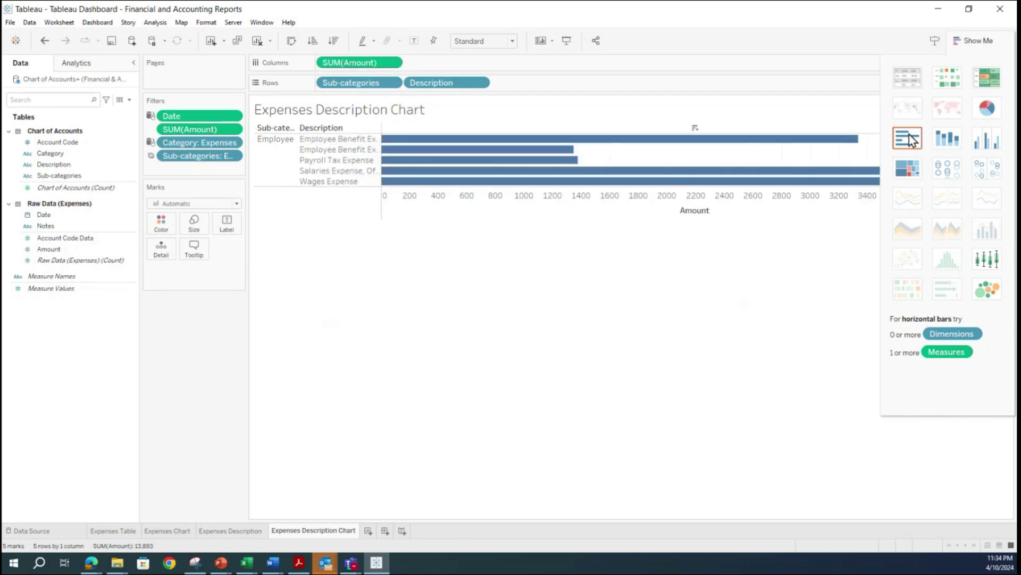
- Try the text table, heat map, highlight table and pie chart types on Expenses Description Chart, returning to horizontal bars
mouse_move(622, 148)
click(902, 79)
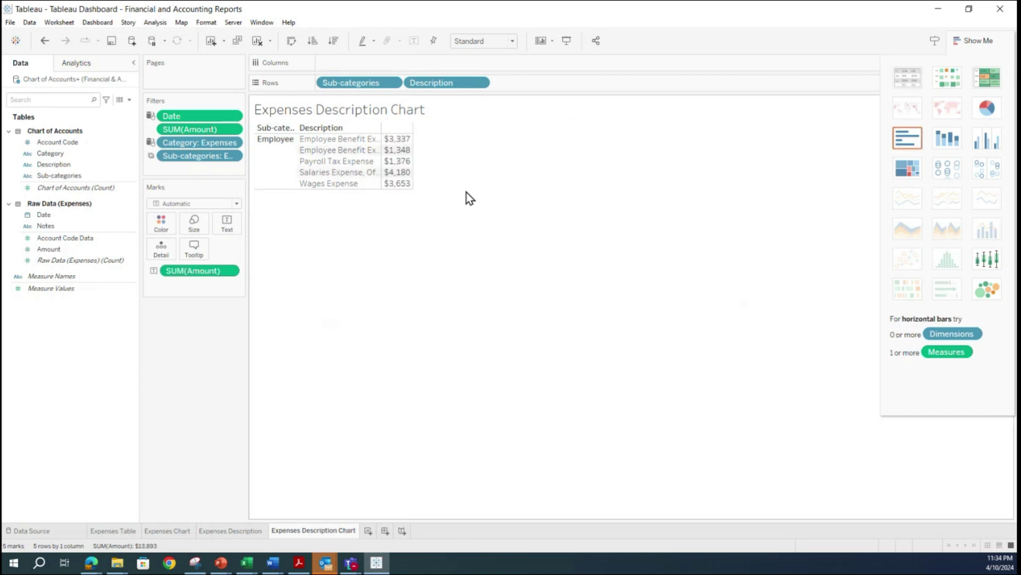
click(944, 78)
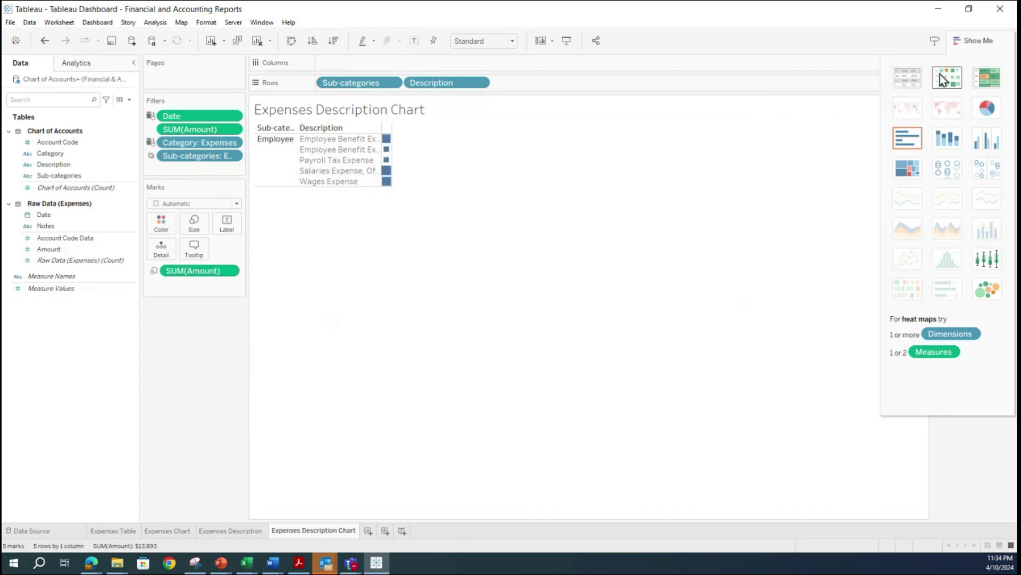
click(989, 79)
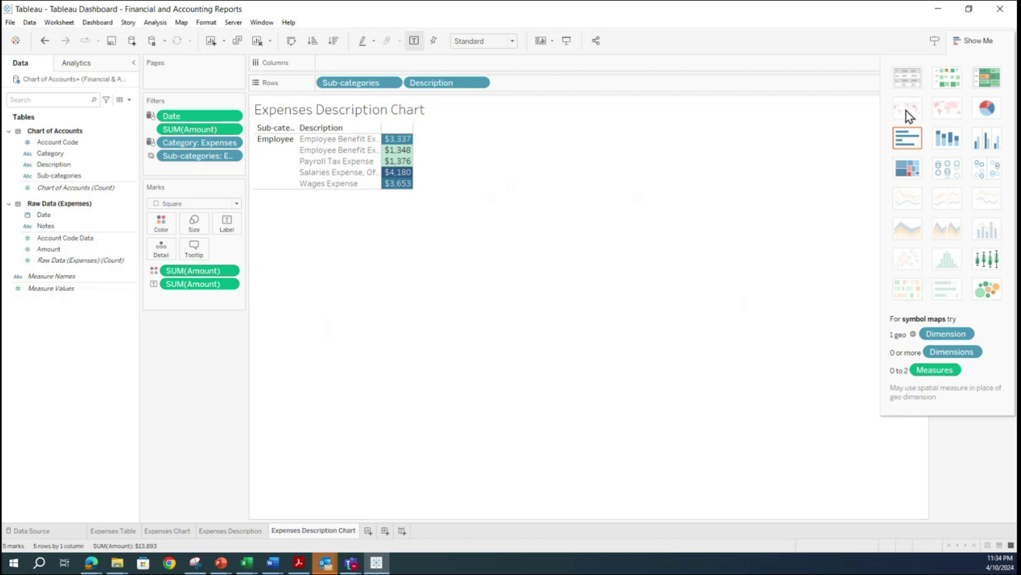
click(987, 108)
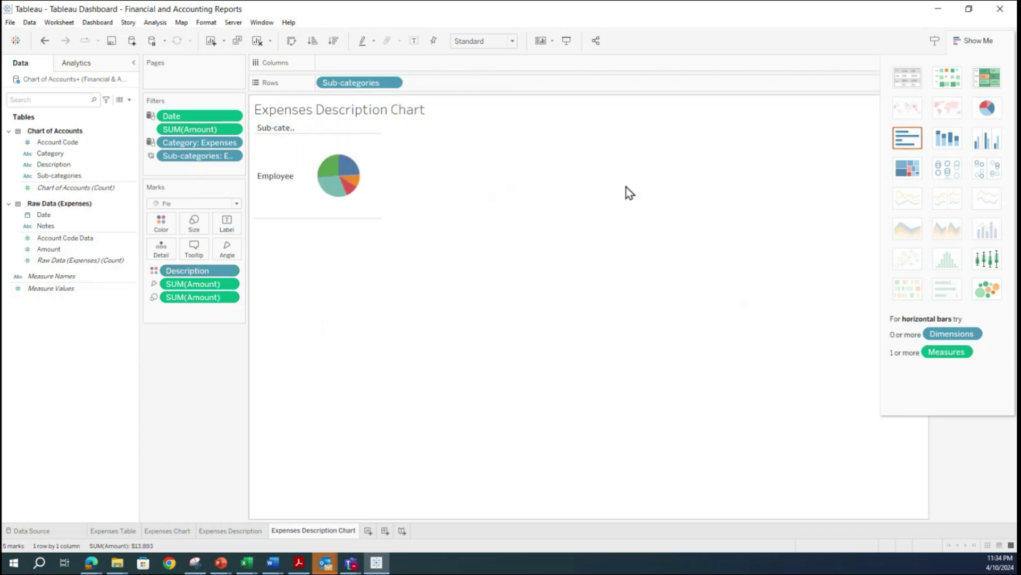
click(910, 145)
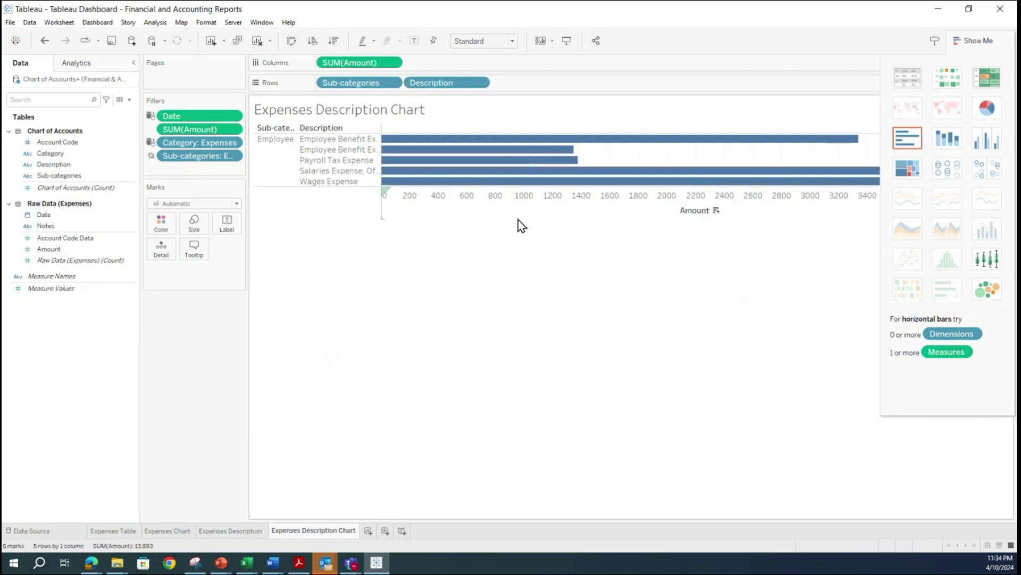
- Review the other expense sheets and sort the Expenses Description Chart bars in descending order of amount
click(114, 530)
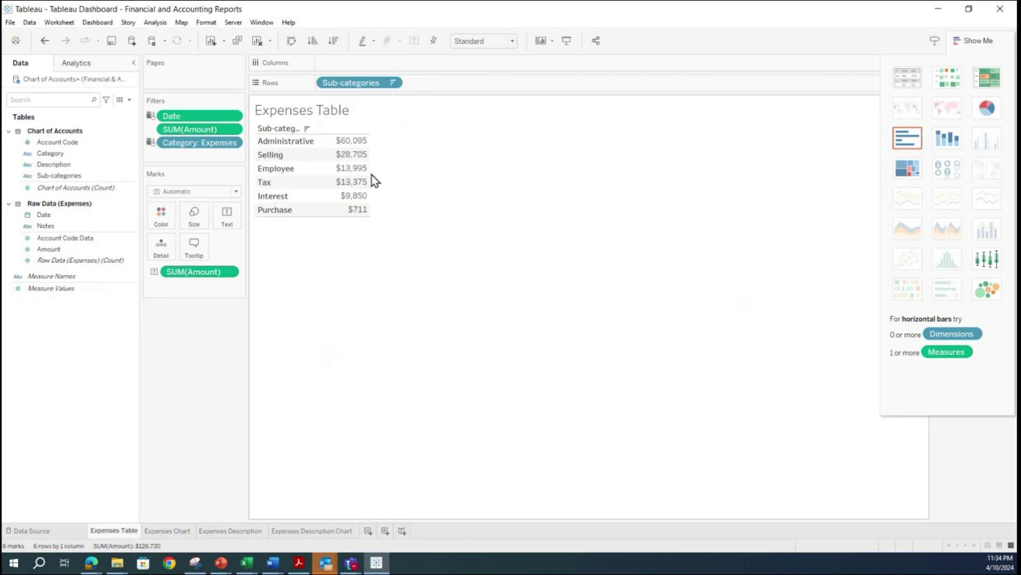
click(184, 531)
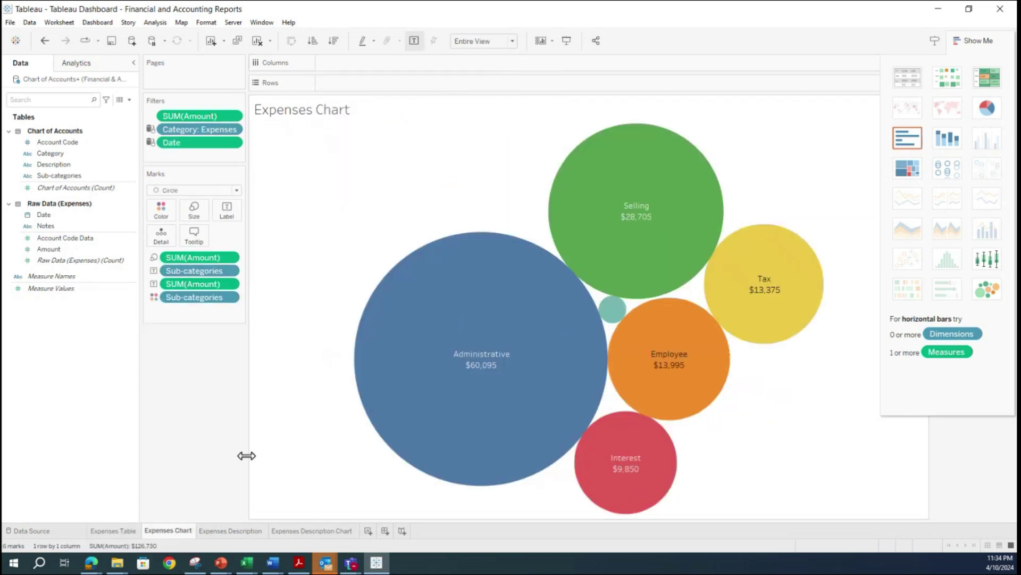
click(243, 530)
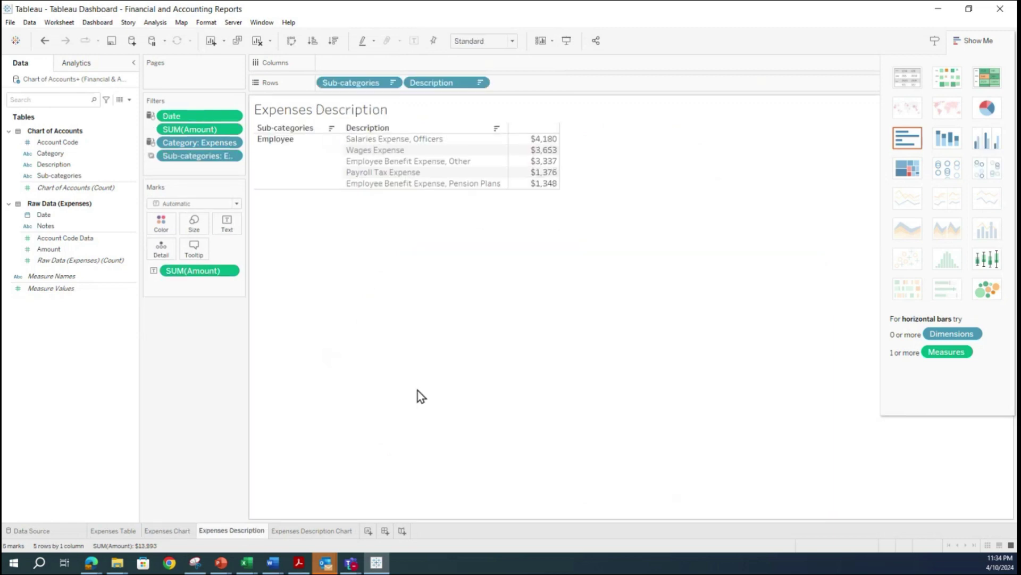
click(307, 531)
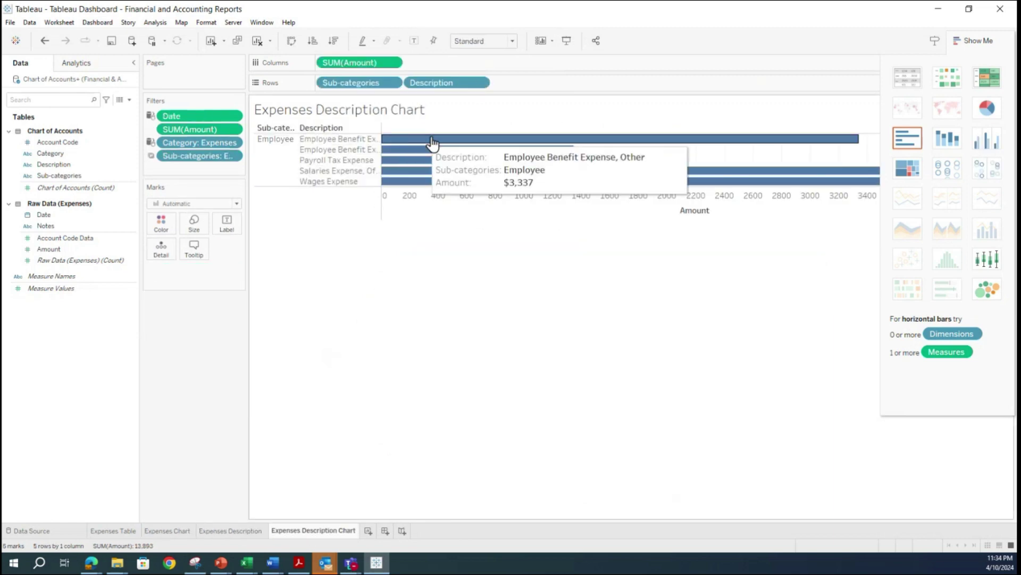
click(336, 39)
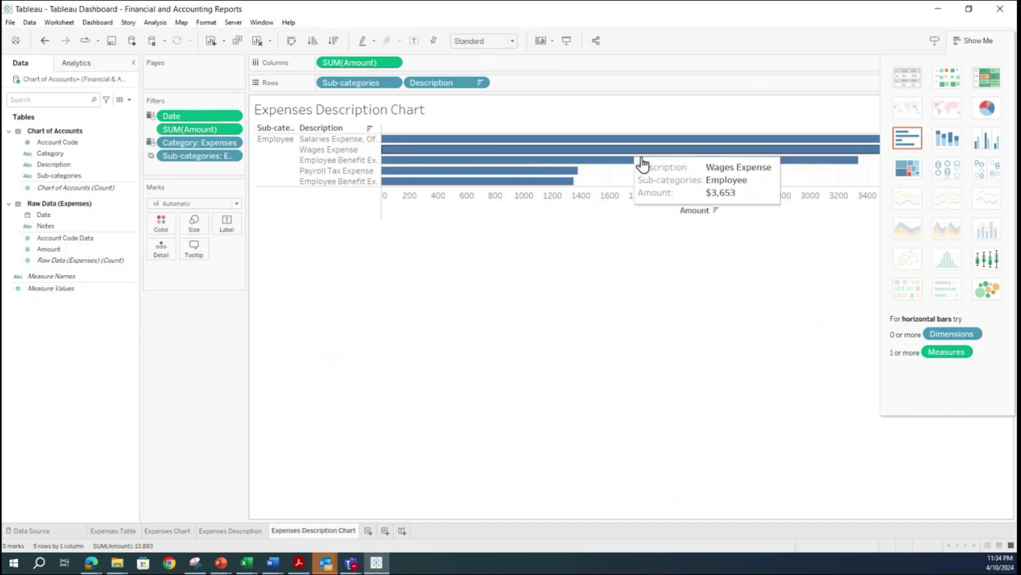
- Try stacked bars, side-by-side bars, treemap, box plot and packed bubbles on Expenses Description Chart, returning to horizontal bars
click(954, 140)
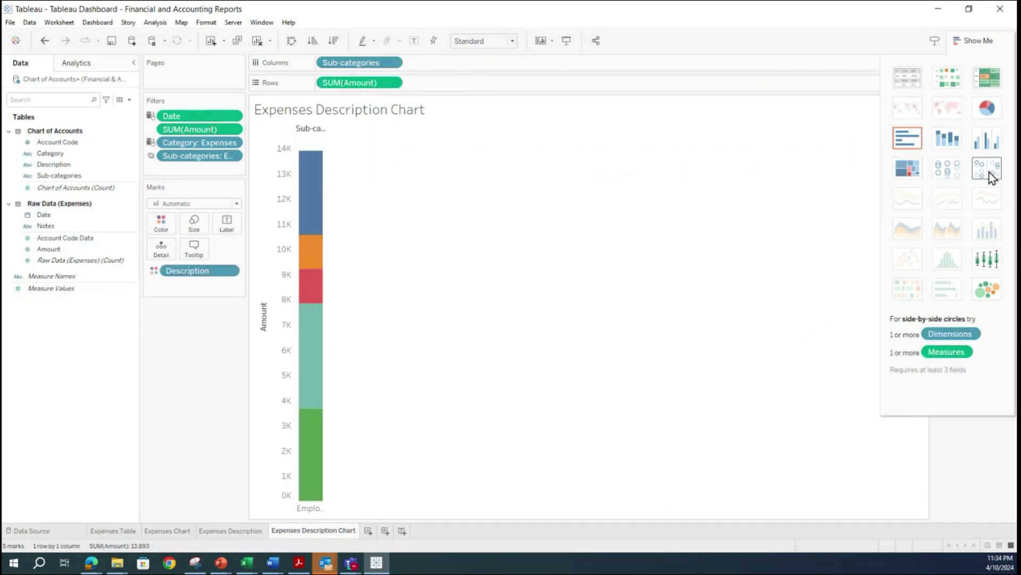
click(990, 142)
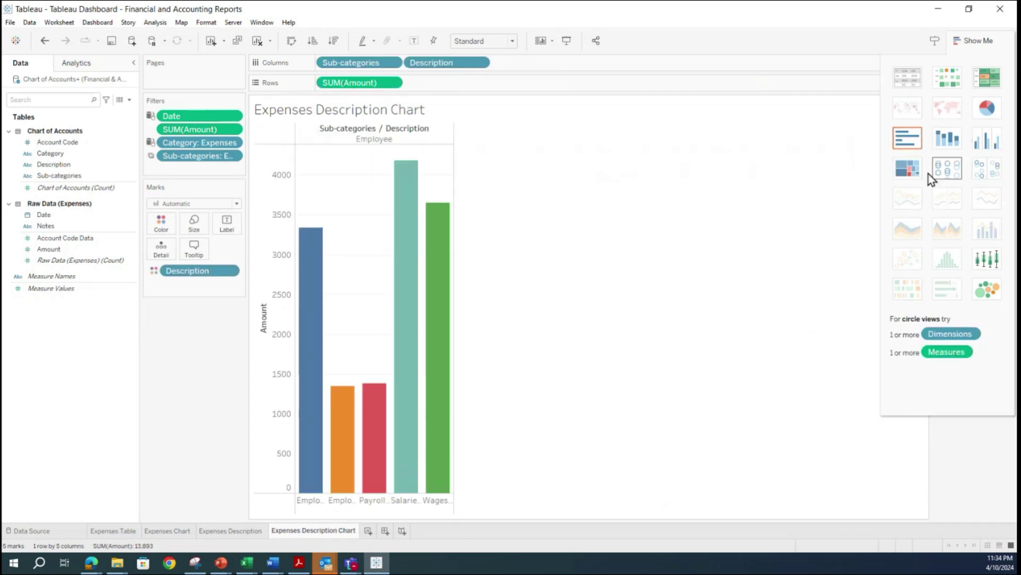
click(913, 170)
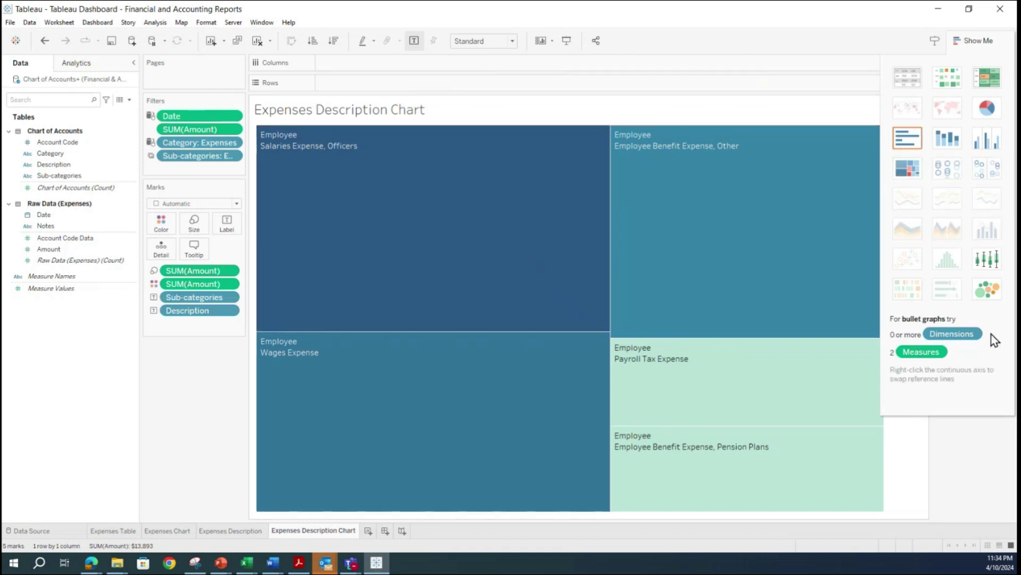
click(990, 261)
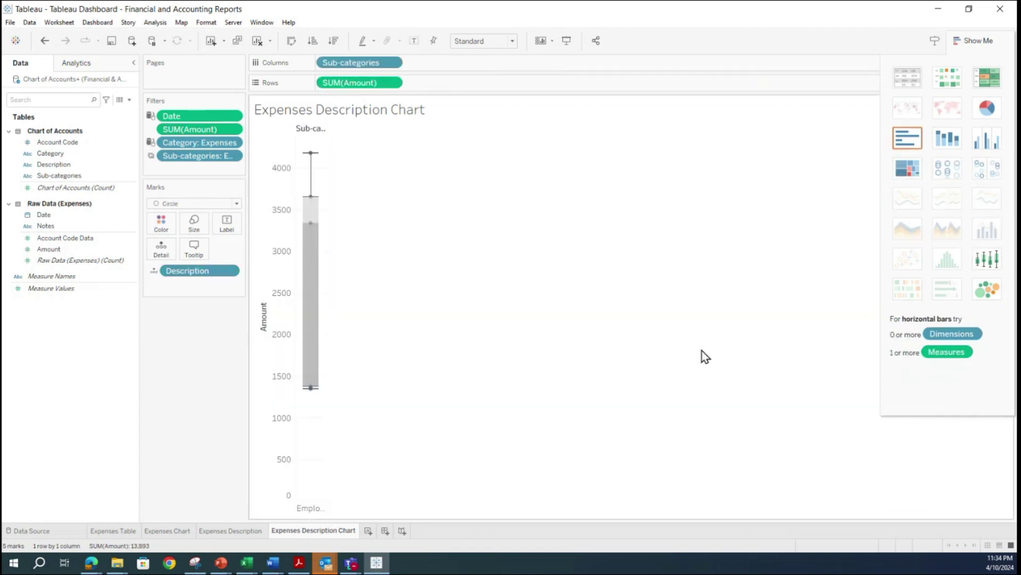
click(983, 290)
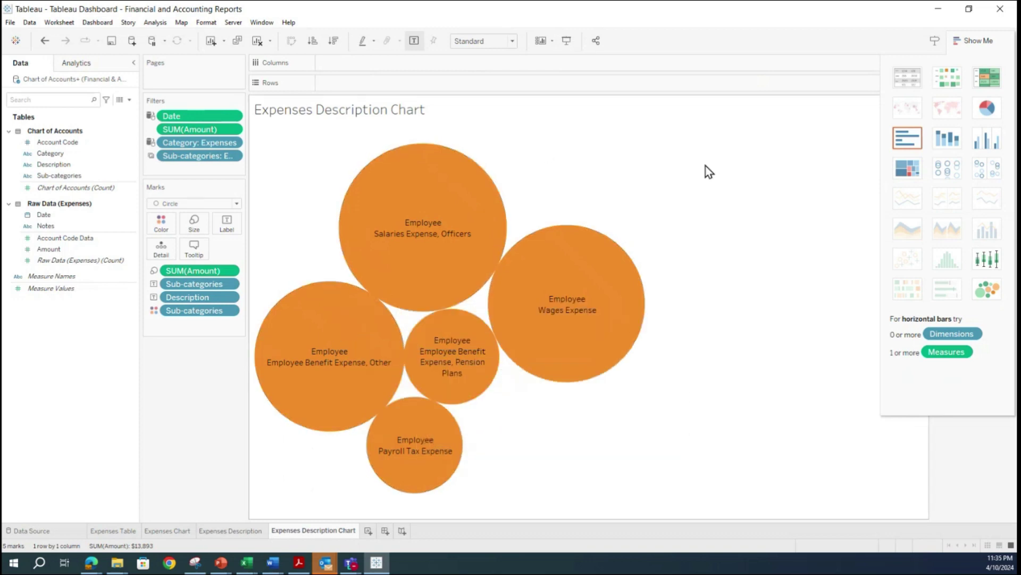
click(907, 138)
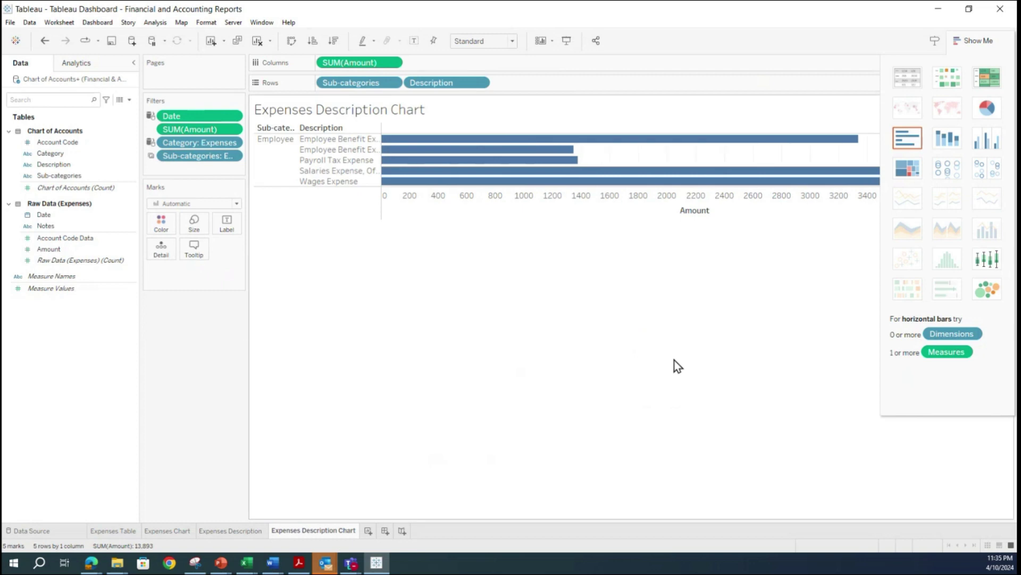
- Sort the Expenses Description Chart bars in descending order of amount and hide the chart type suggestions
mouse_move(514, 188)
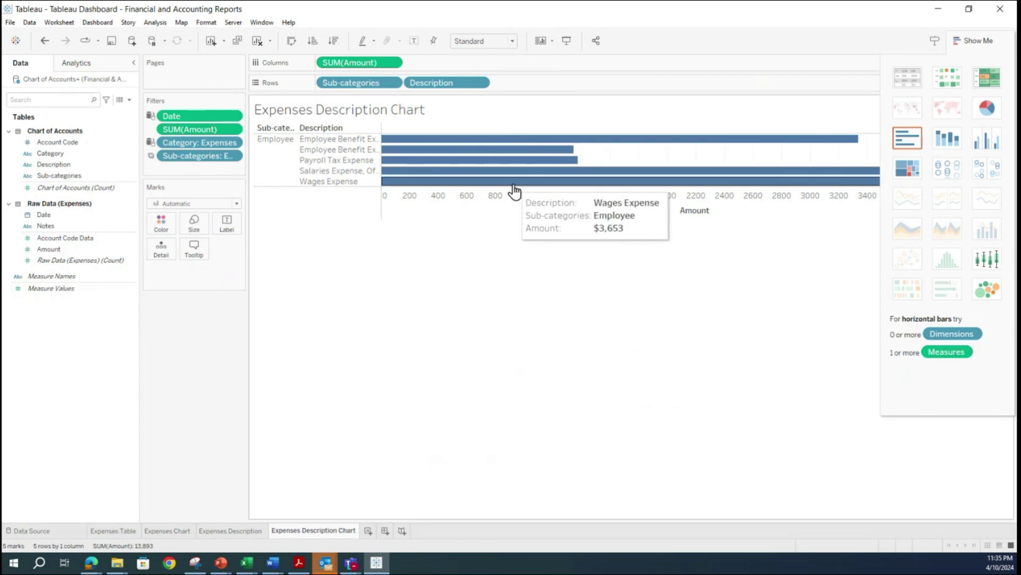
click(333, 41)
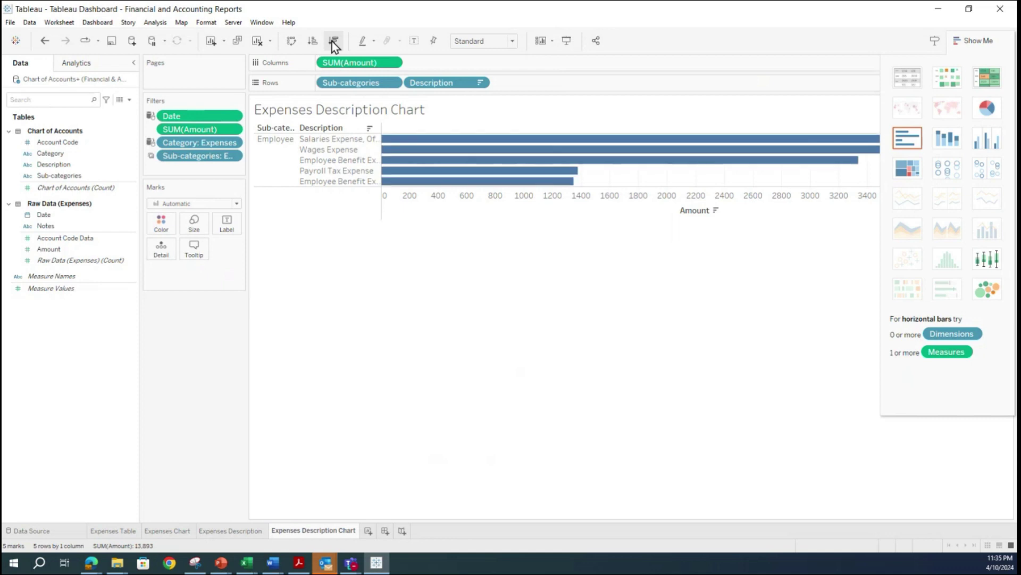
mouse_move(435, 163)
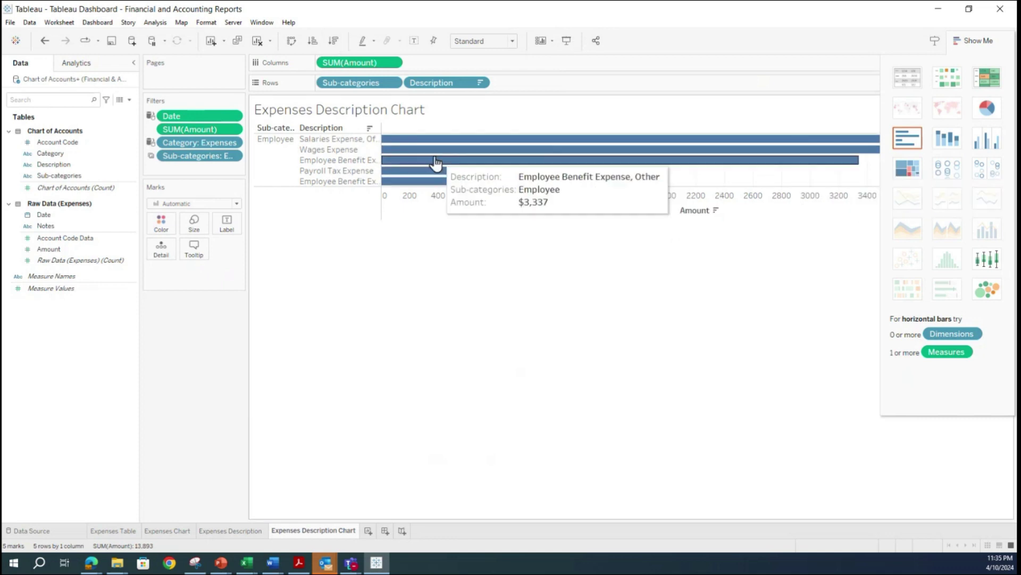
click(970, 37)
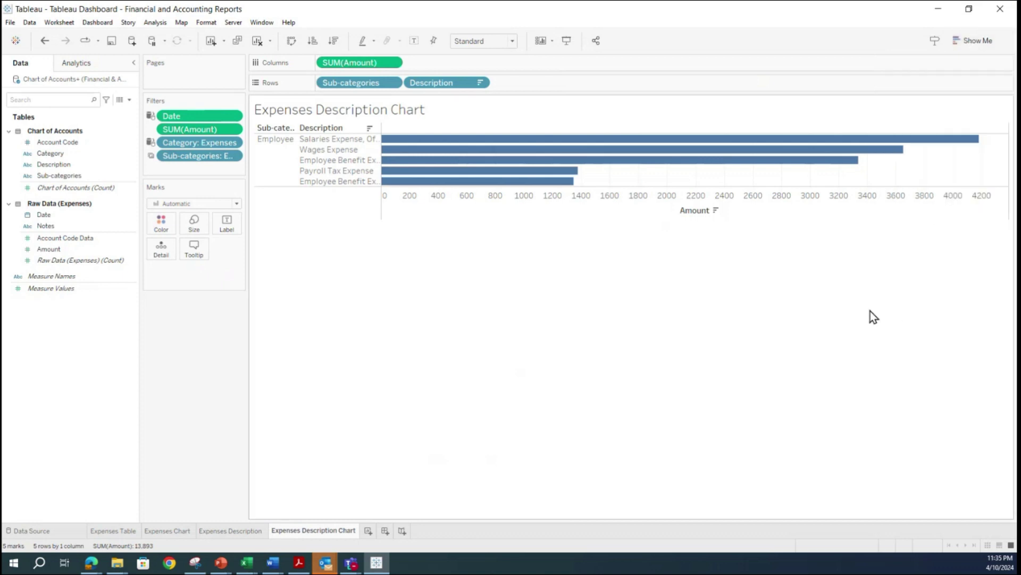
mouse_move(585, 195)
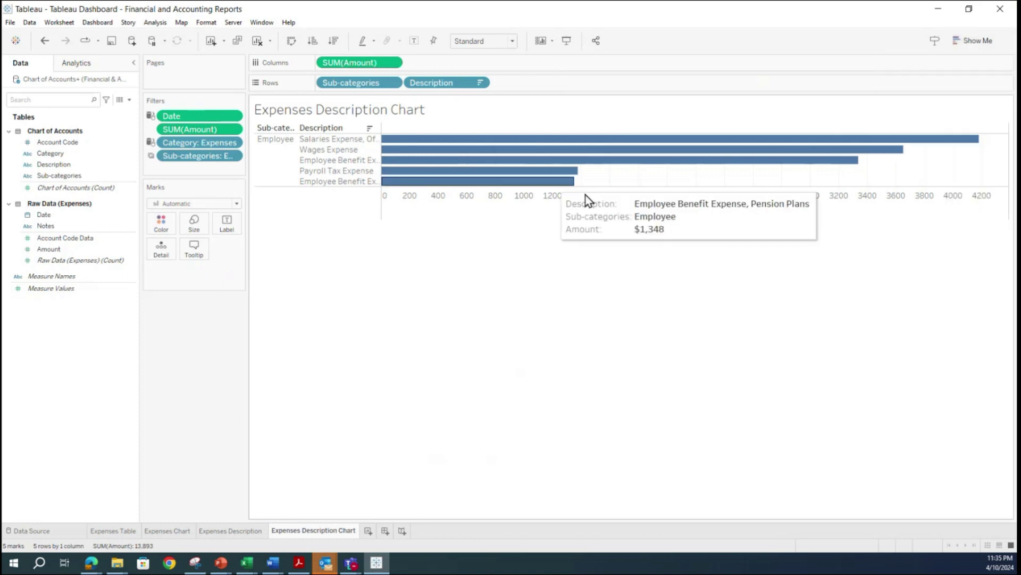
- Check the labels on Expenses Chart, then label the Expenses Description Chart bars with their Amount values
click(178, 531)
mouse_move(472, 385)
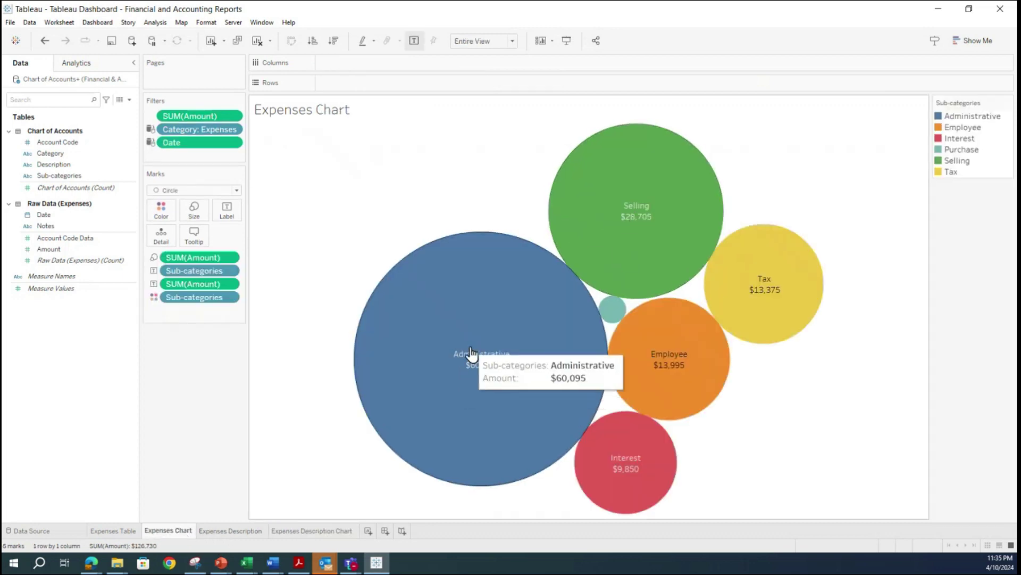
click(340, 531)
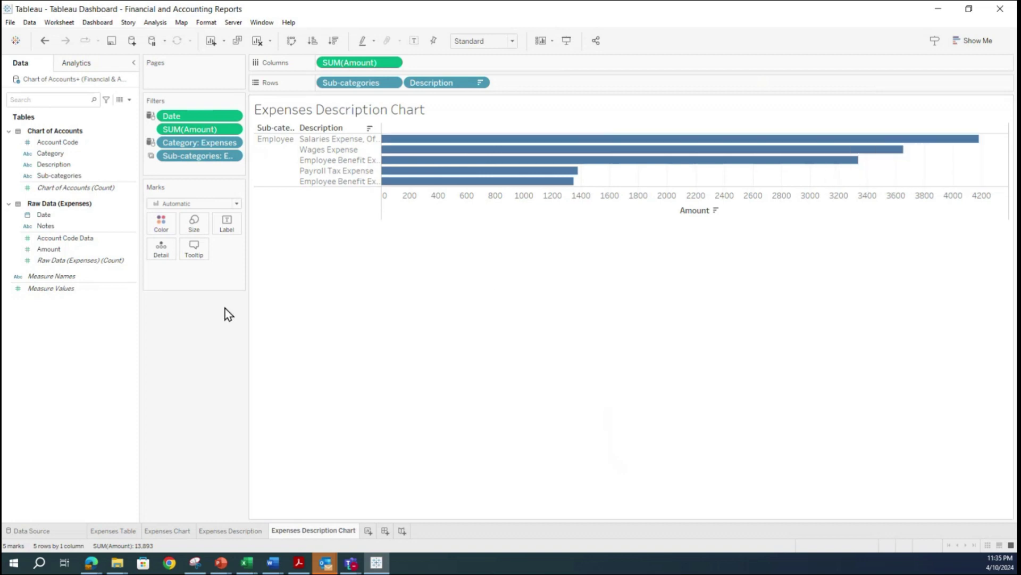
click(59, 261)
drag(48, 249, 227, 223)
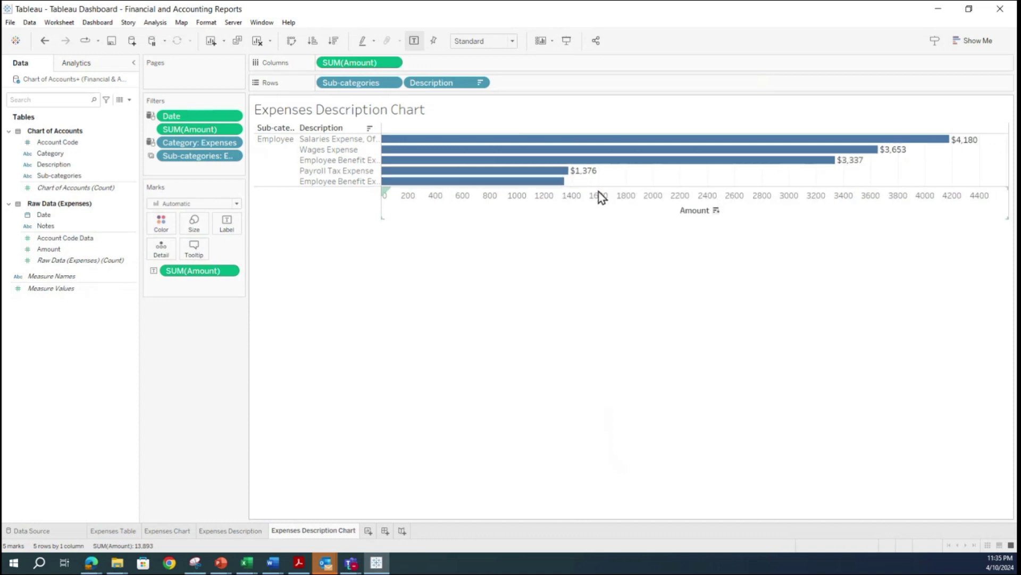
- Increase the bar row height and widen the Description and Sub-categories columns of Expenses Description Chart to fit their text
drag(597, 189, 600, 208)
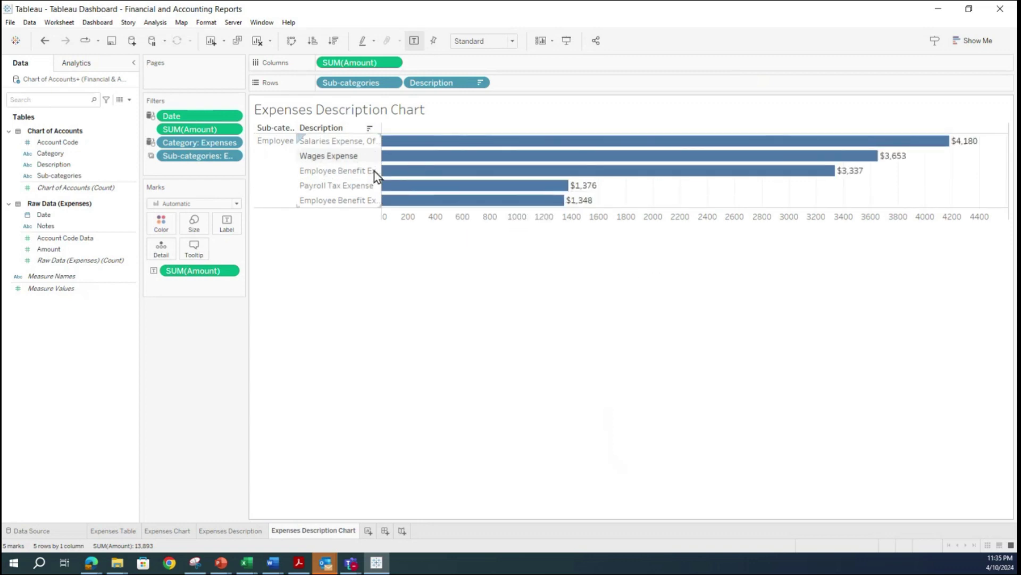
mouse_move(457, 164)
mouse_down()
mouse_move(473, 166)
mouse_move(461, 165)
mouse_up()
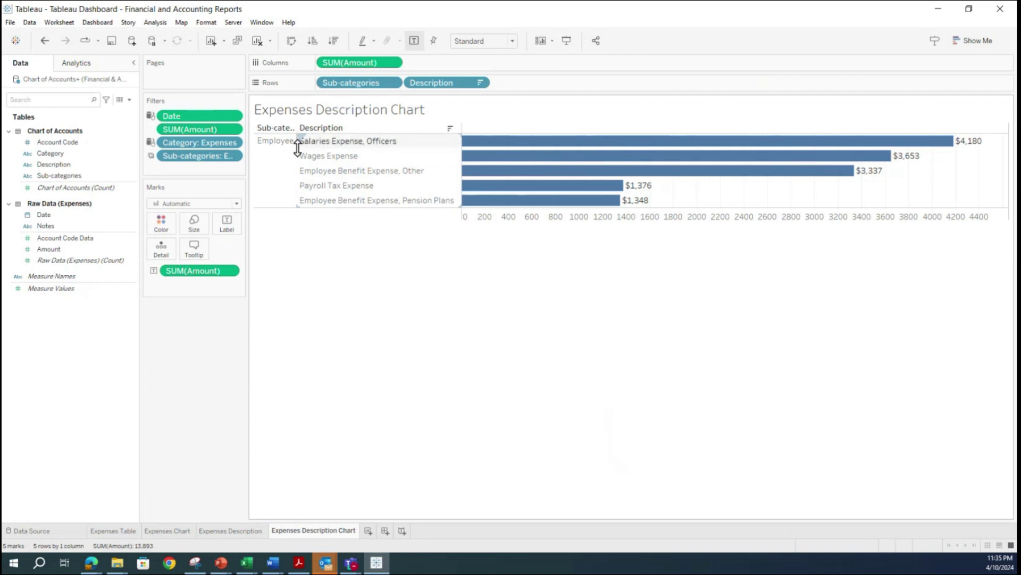
drag(297, 155, 320, 152)
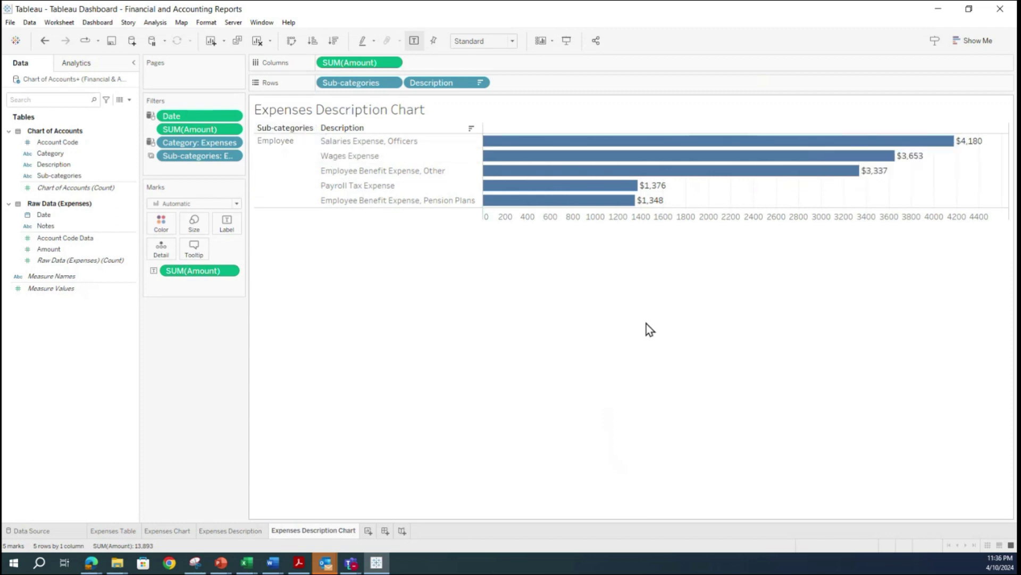
mouse_move(726, 219)
right_click(723, 218)
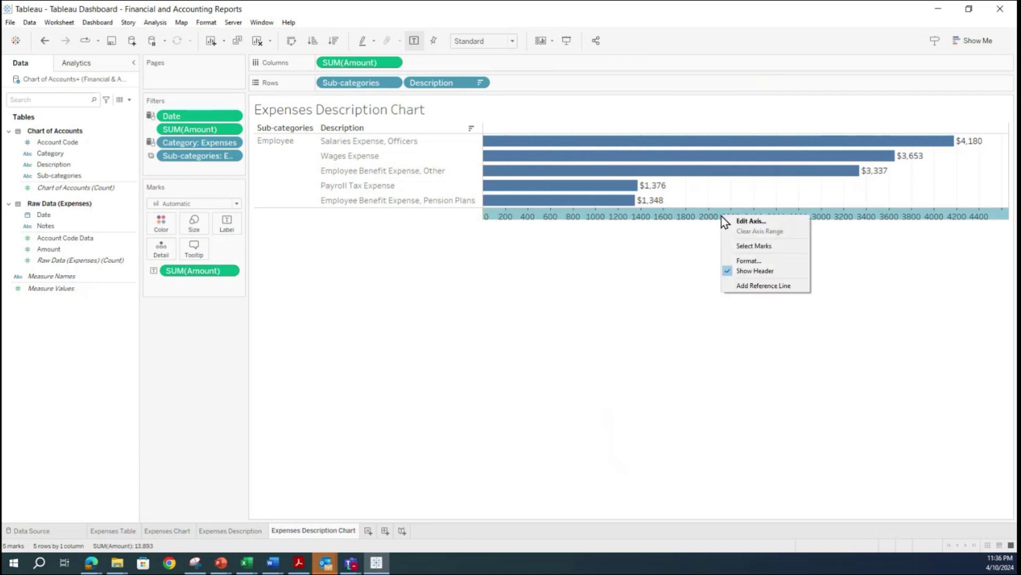
click(755, 261)
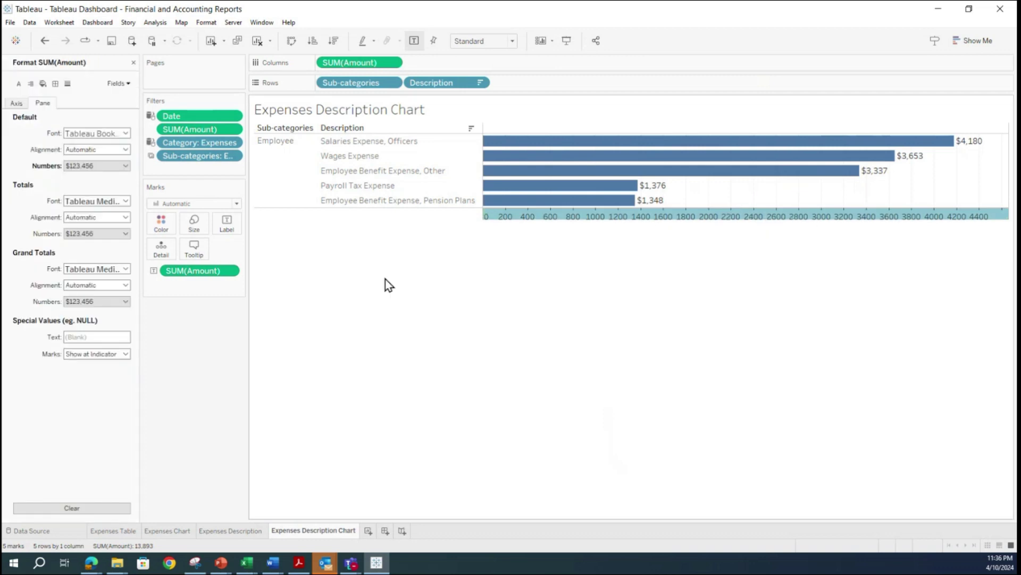
right_click(644, 212)
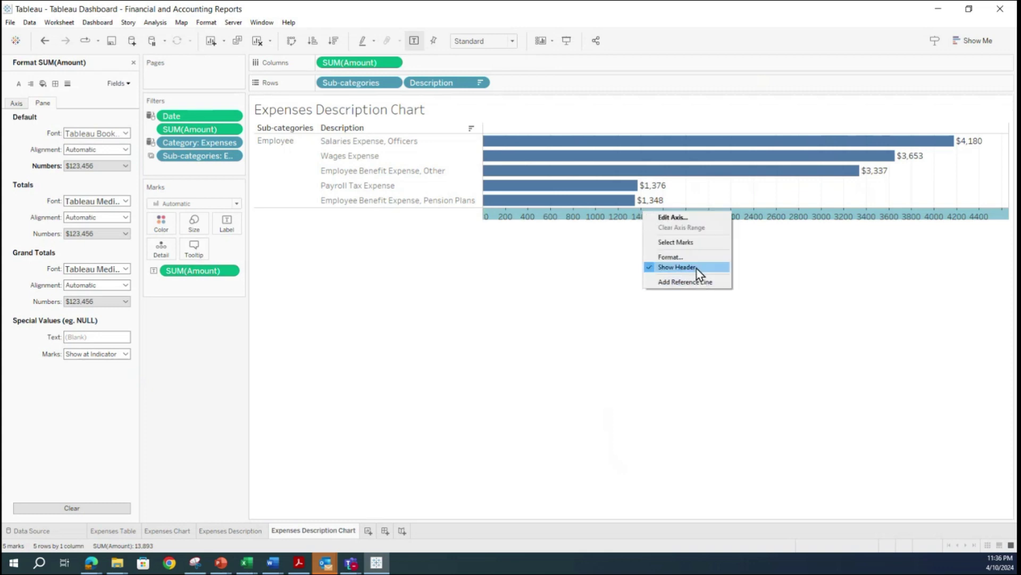
click(690, 217)
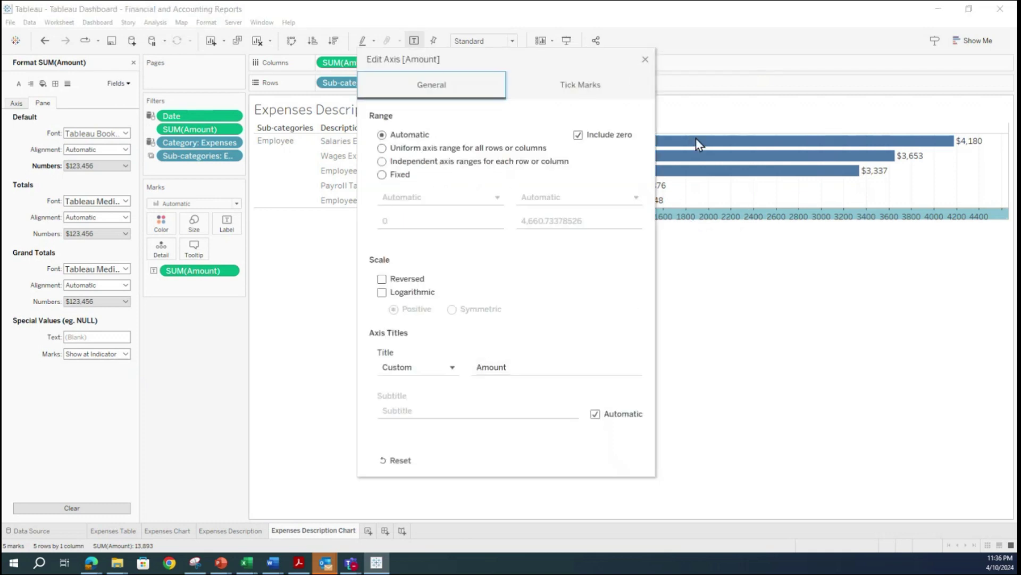
click(646, 59)
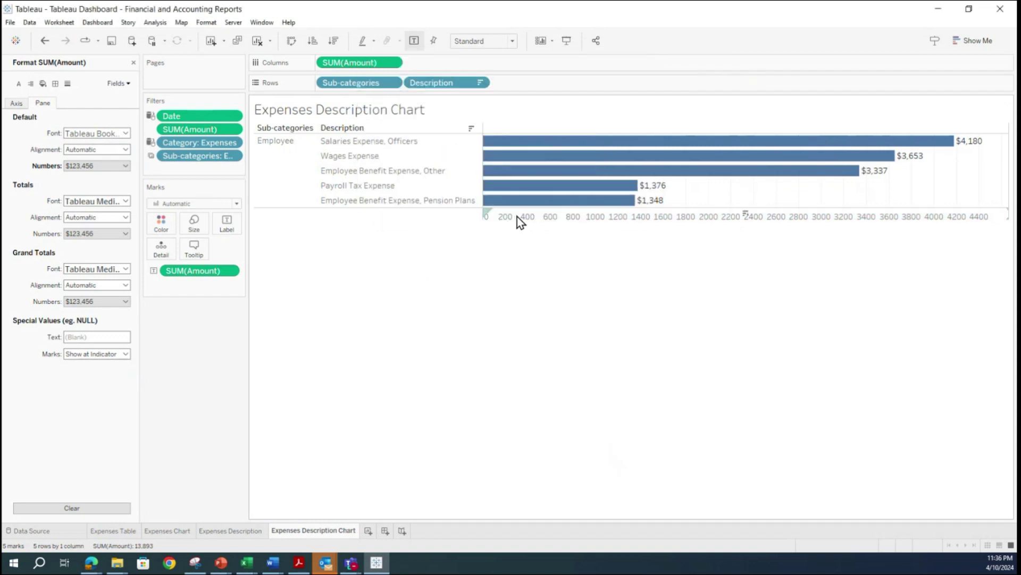
click(128, 84)
click(128, 83)
click(128, 82)
click(15, 103)
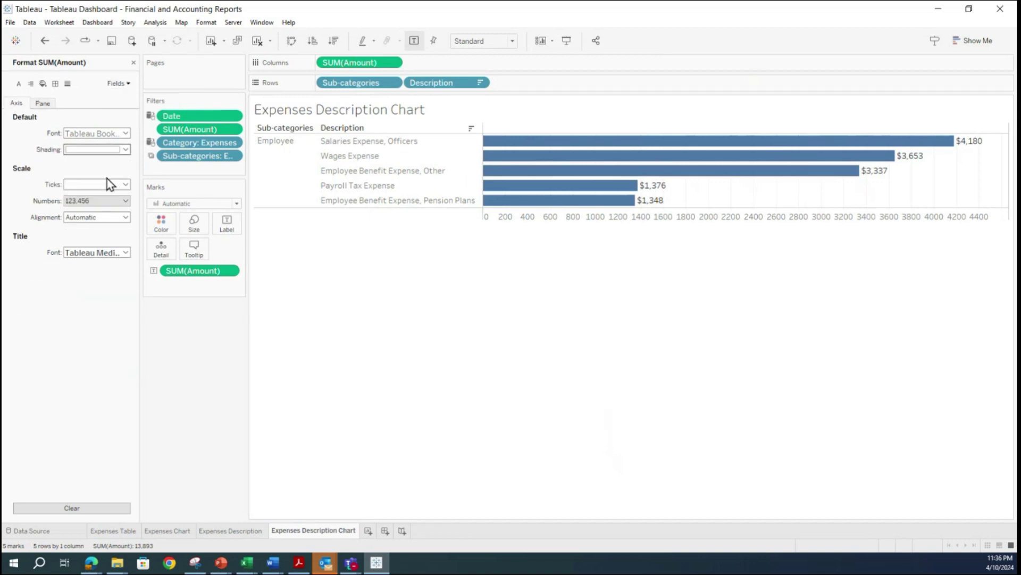
click(126, 184)
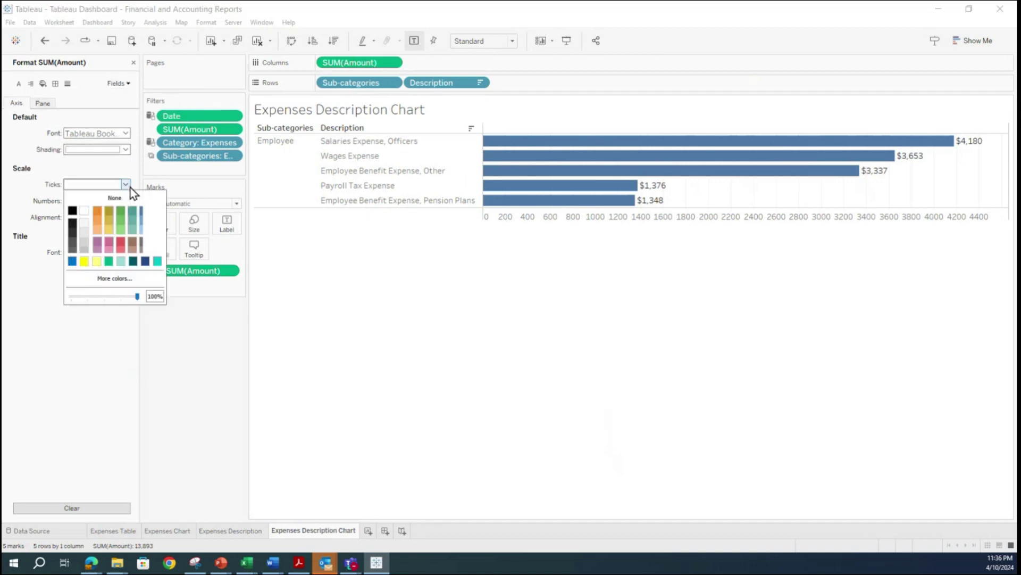
click(101, 162)
- Hide the Amount axis header on Expenses Description Chart and save the workbook
right_click(527, 215)
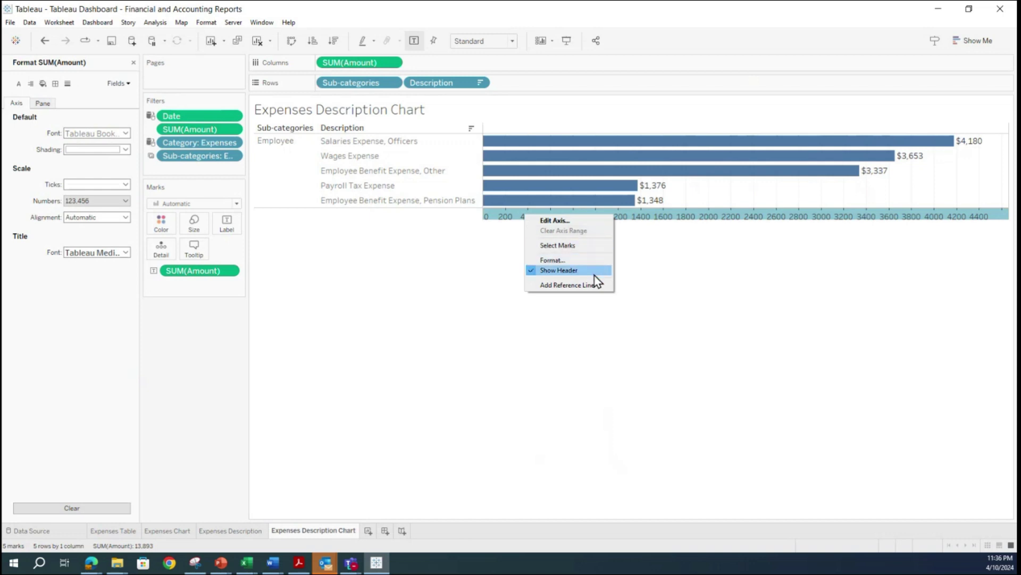
click(537, 271)
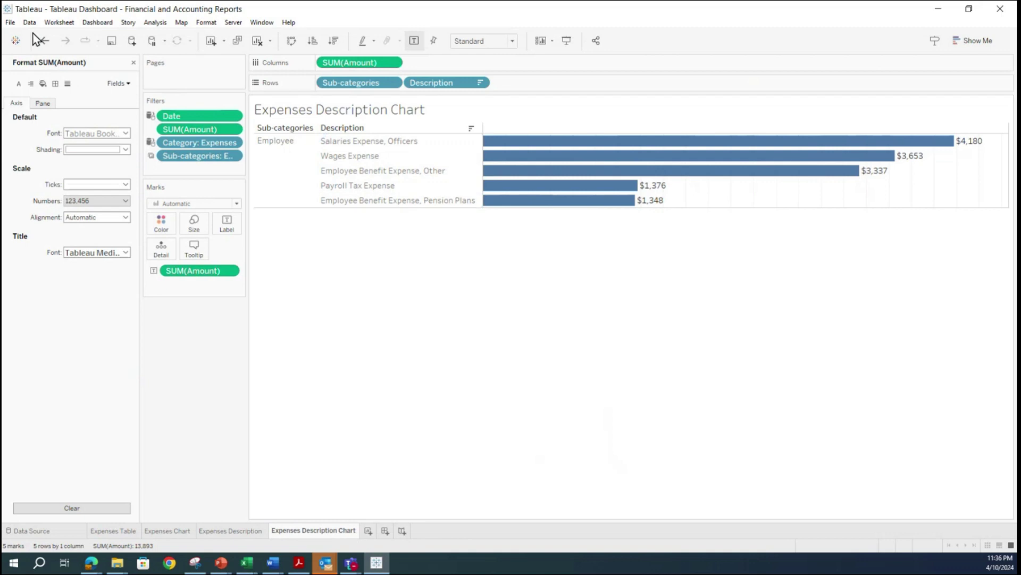
click(11, 23)
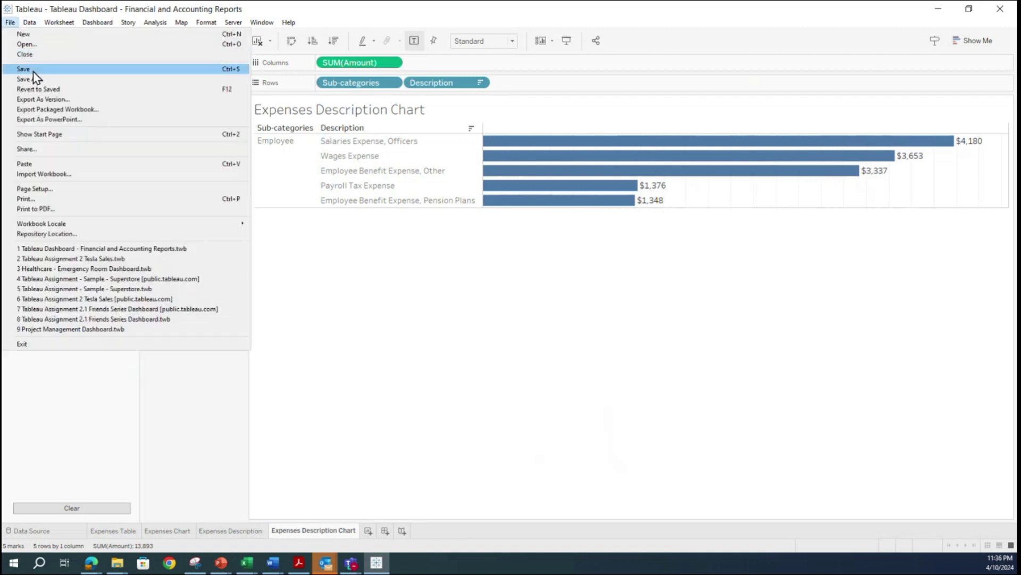
click(34, 69)
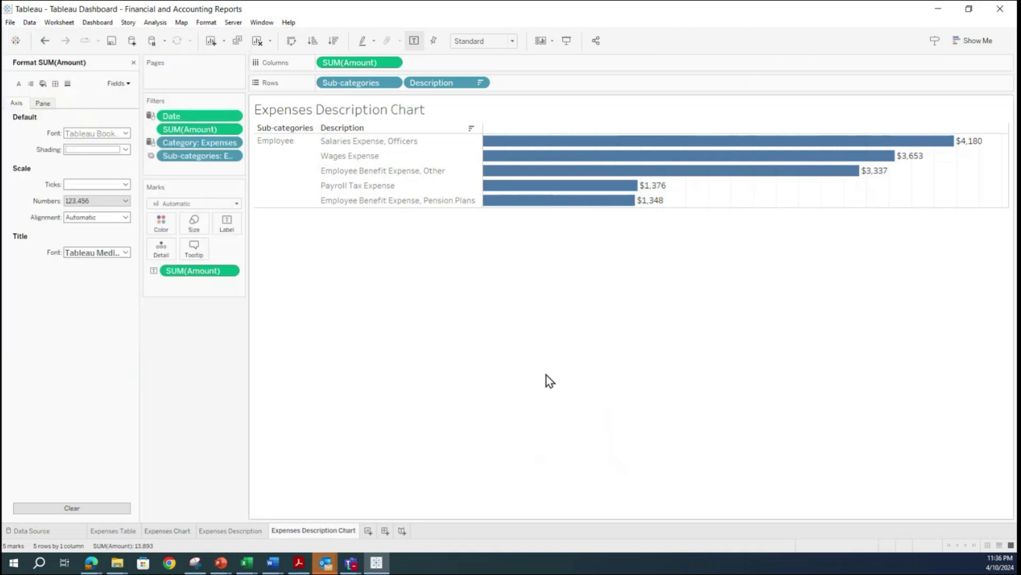
click(10, 23)
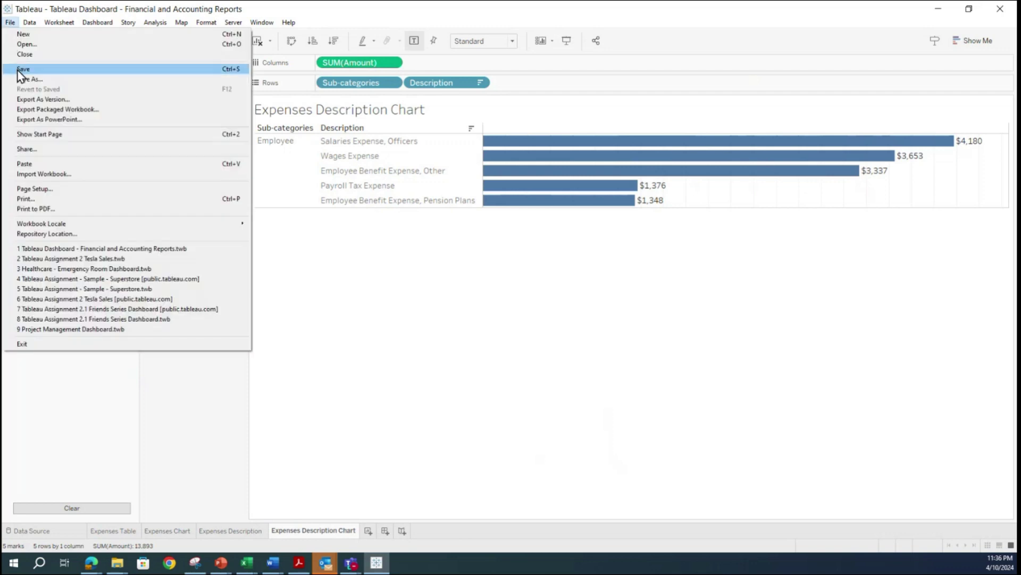
click(19, 69)
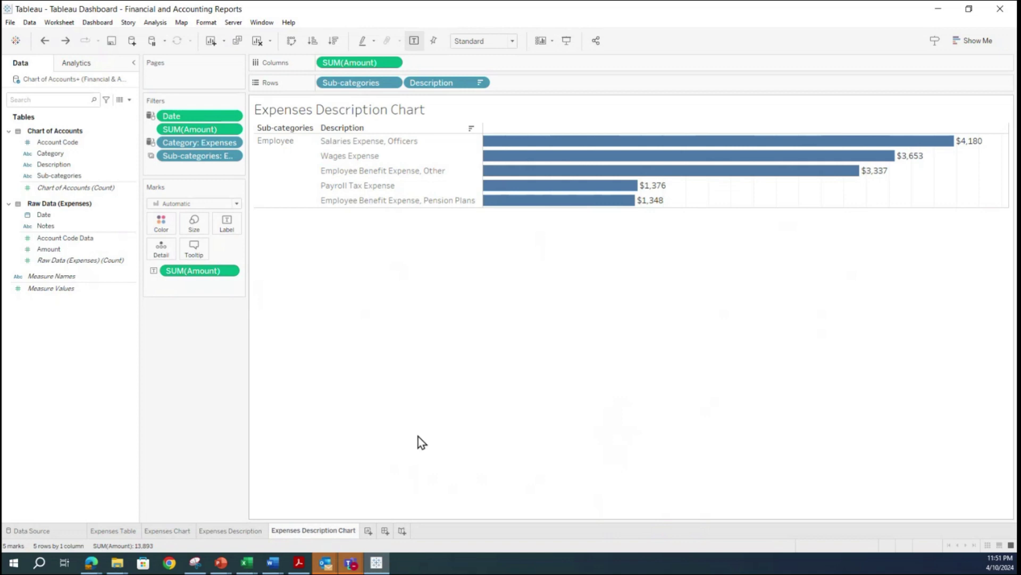
- Create a new dashboard and name it Expenses
click(386, 531)
double_click(386, 530)
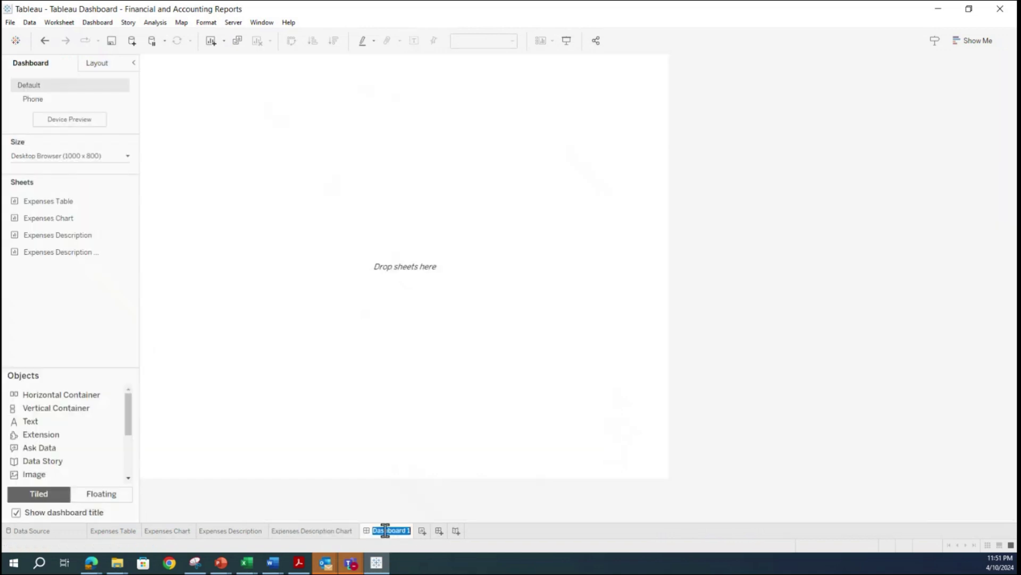
text(Expenses)
key(Return)
- Place Expenses Table and Expenses Chart side by side on the dashboard, with Expenses Description and Expenses Description Chart beneath them
mouse_move(59, 203)
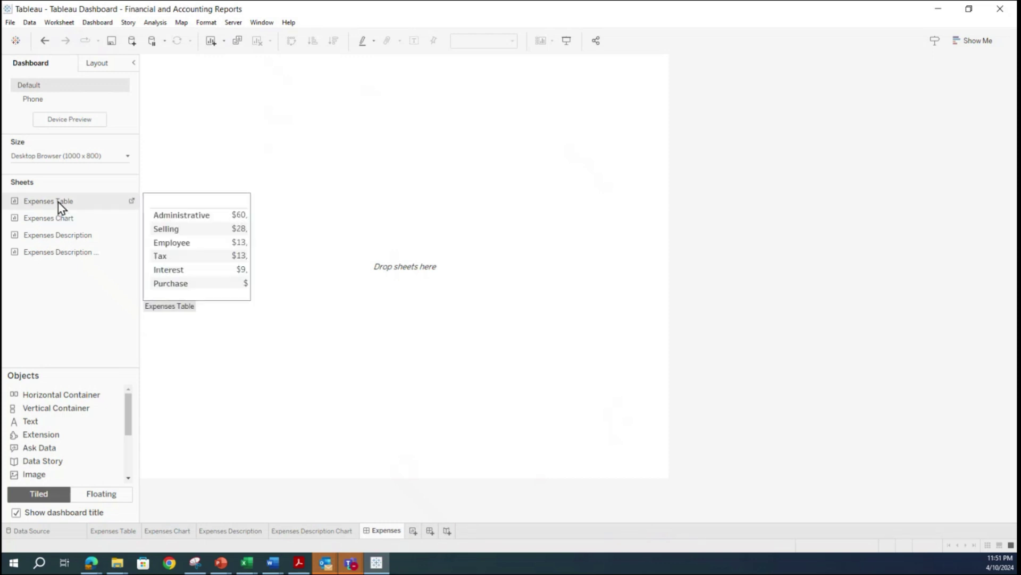
drag(57, 203, 244, 192)
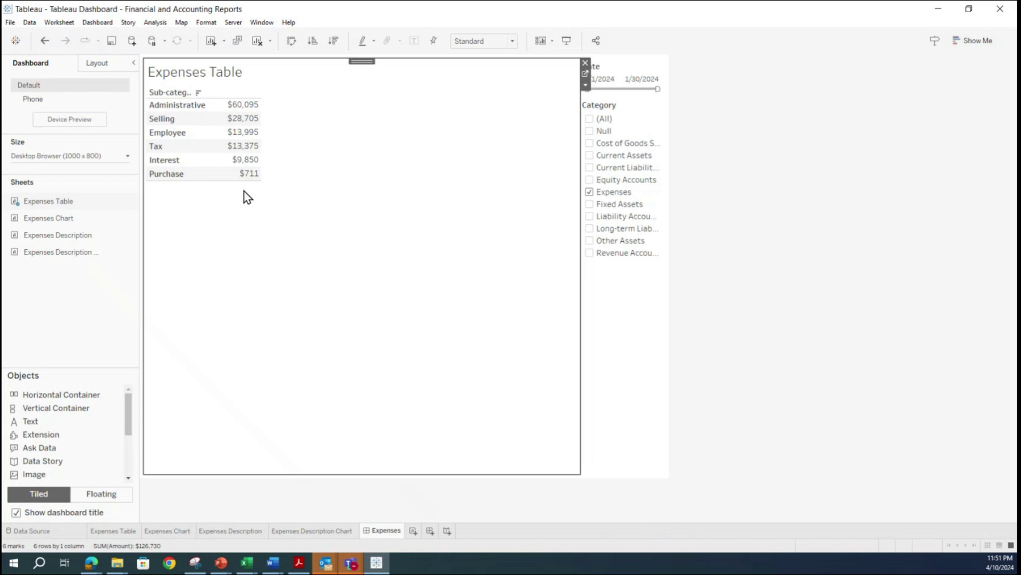
drag(38, 218, 477, 192)
drag(52, 234, 57, 235)
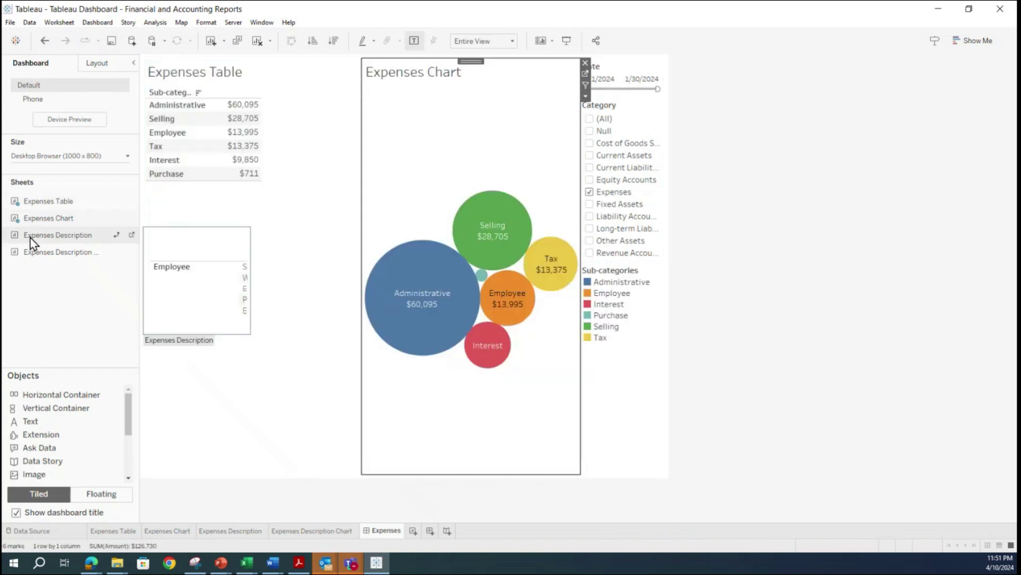
drag(31, 237, 276, 276)
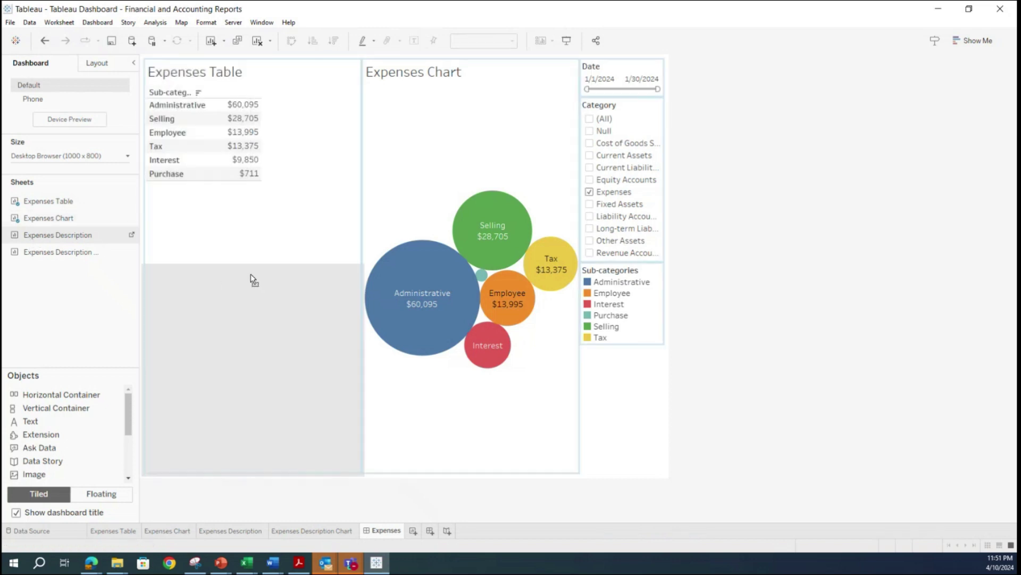
drag(250, 274, 251, 273)
drag(38, 256, 505, 350)
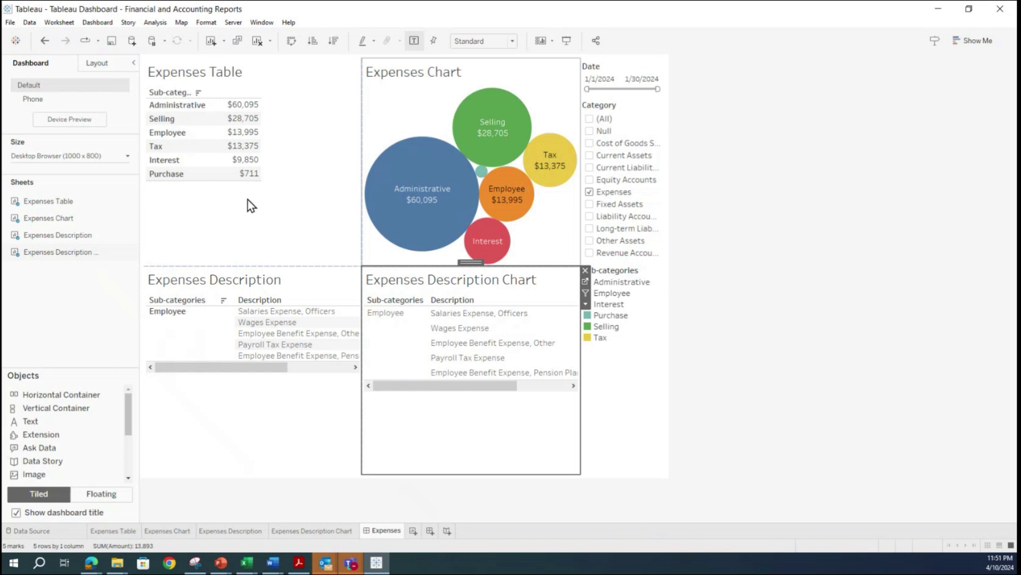
- Show the dashboard title above the four sheets
click(16, 513)
click(17, 512)
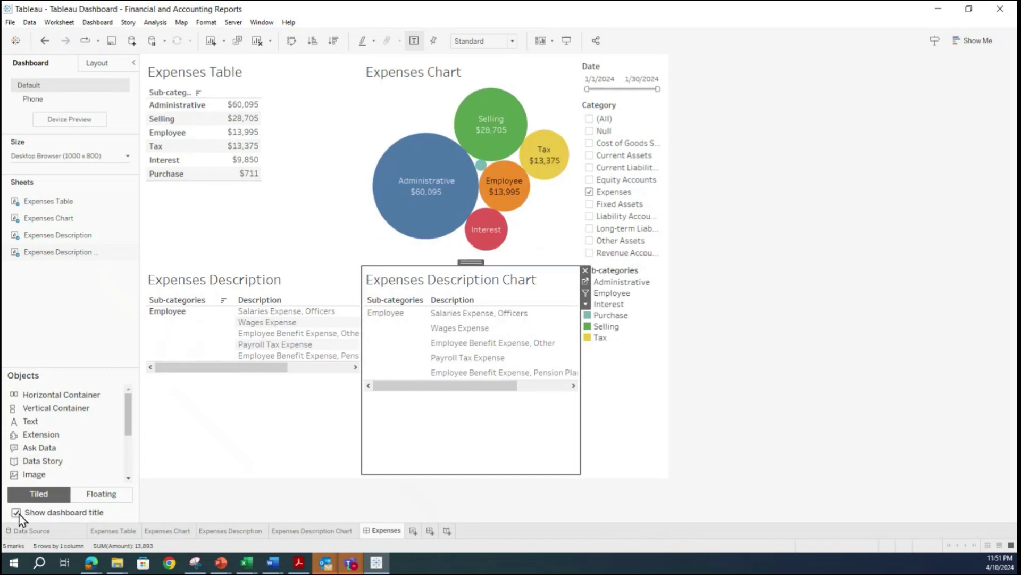
click(17, 512)
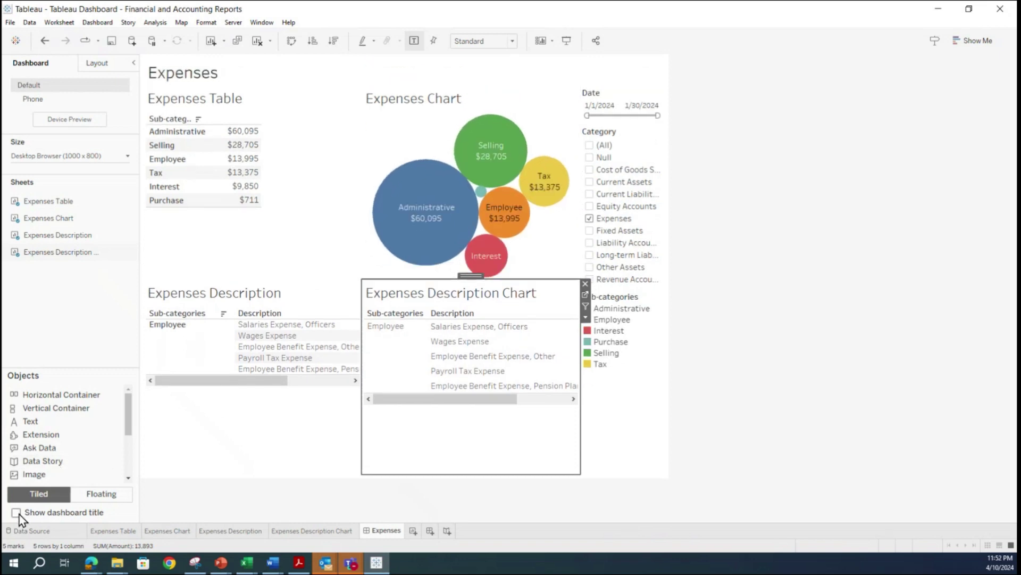
- Centre the Expenses dashboard title and make it bold
click(207, 80)
double_click(210, 79)
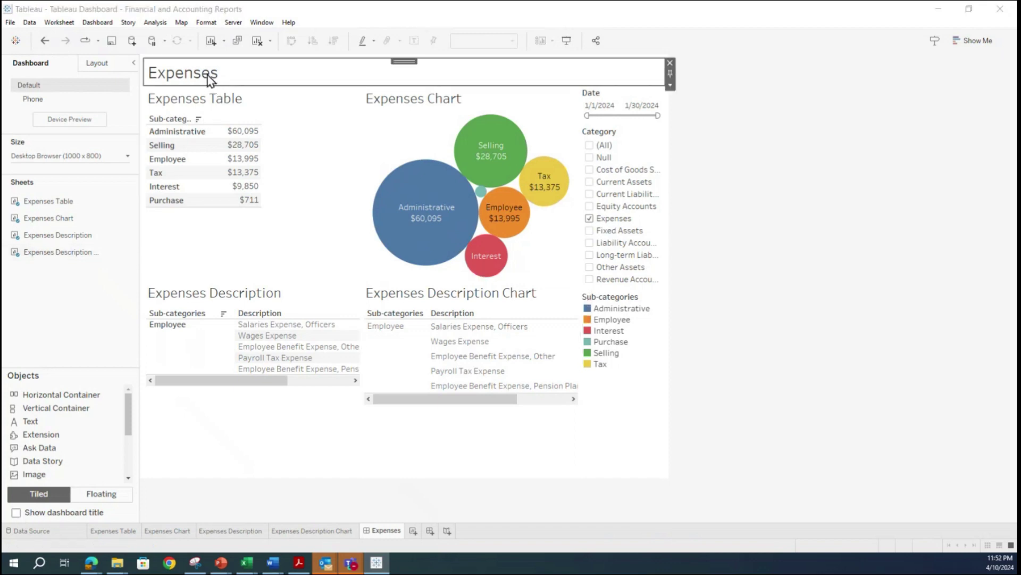
drag(499, 236, 360, 234)
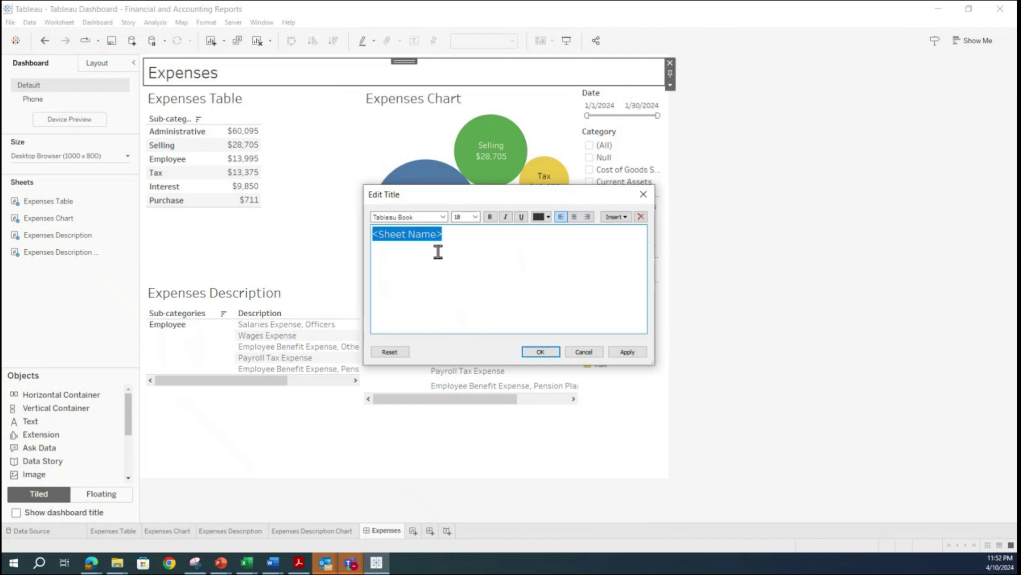
click(574, 218)
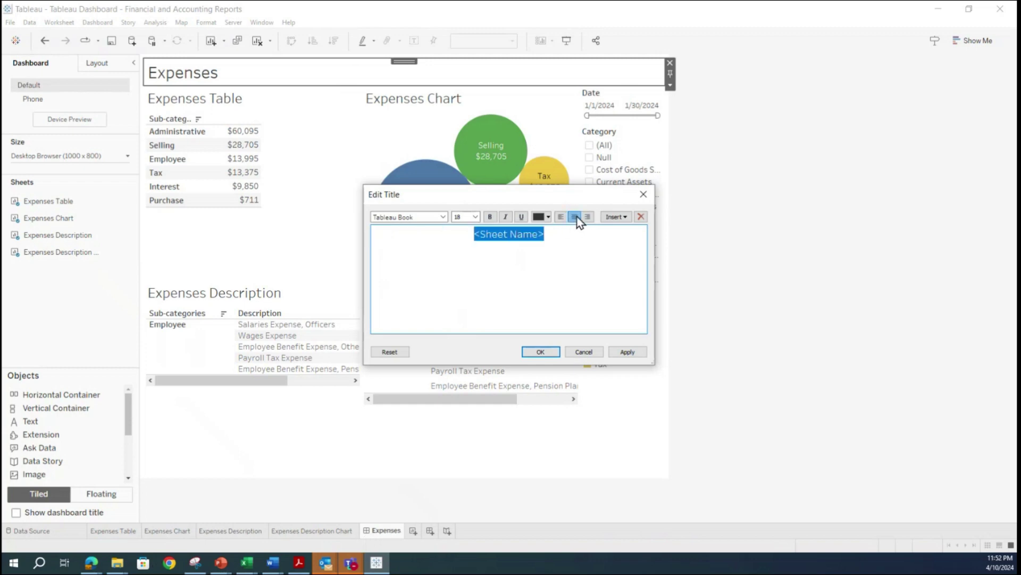
click(627, 351)
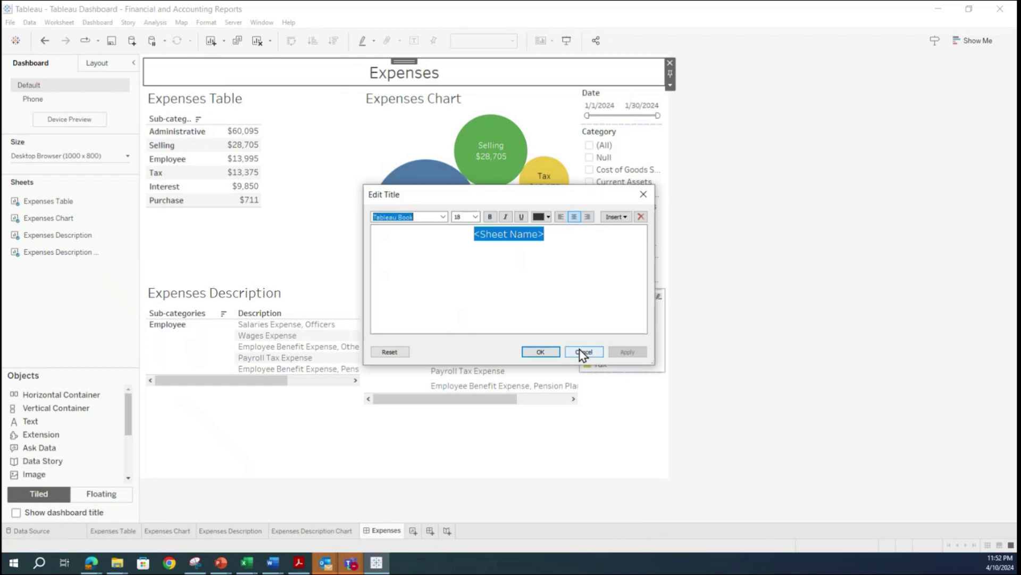
click(490, 216)
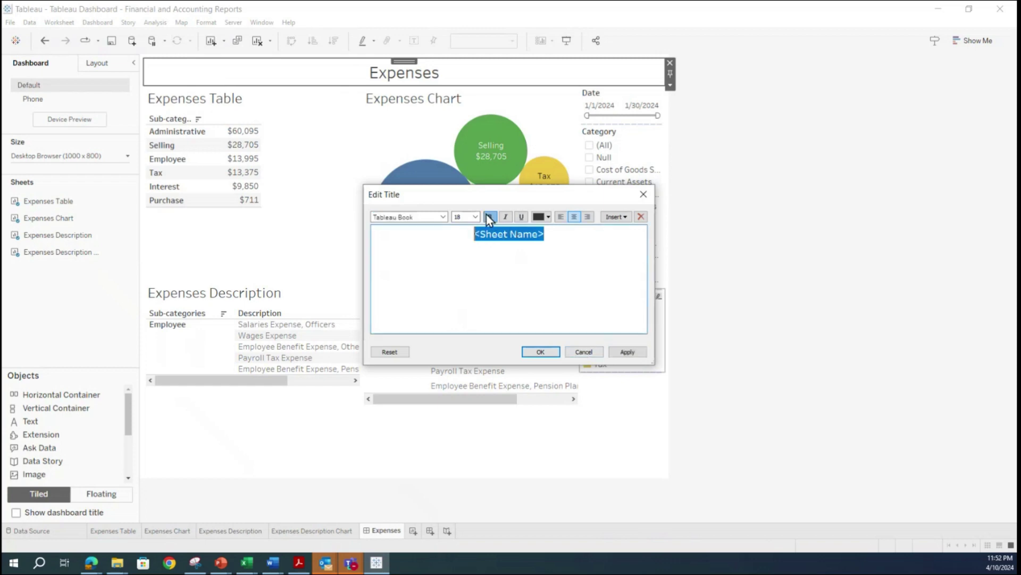
click(625, 352)
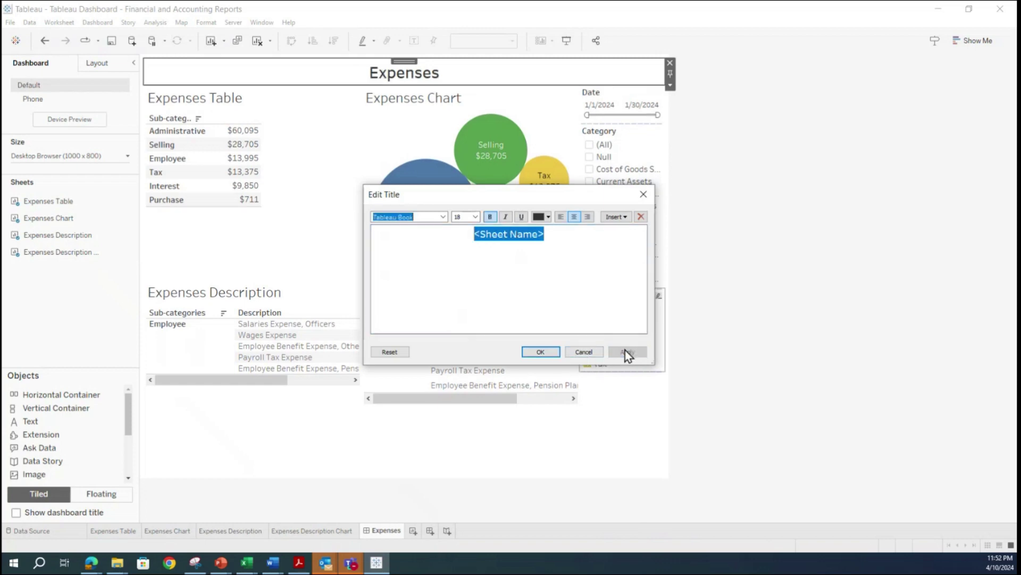
click(541, 352)
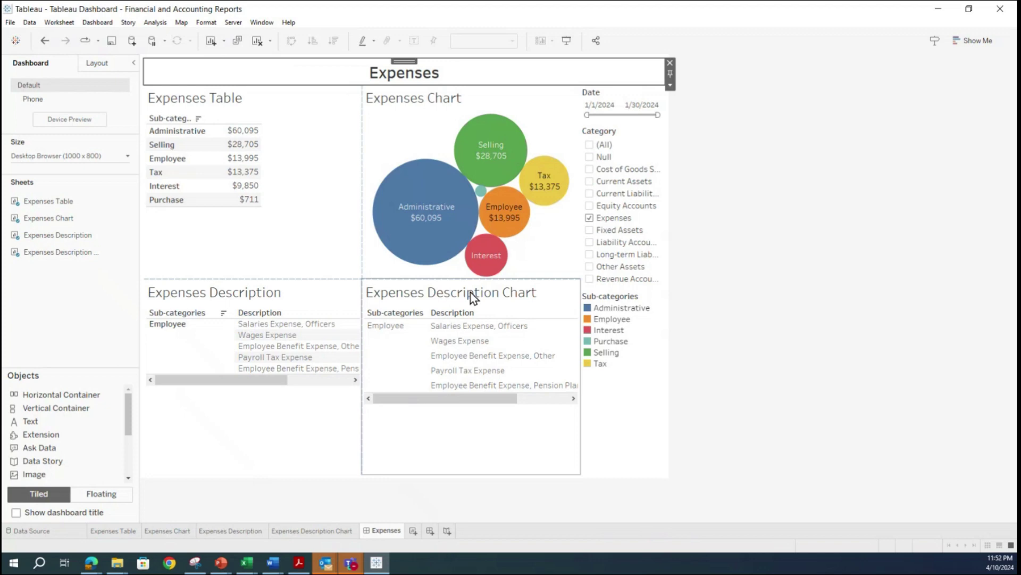
- Hide the sheet titles of Expenses Table and Expenses Chart on the dashboard
click(197, 101)
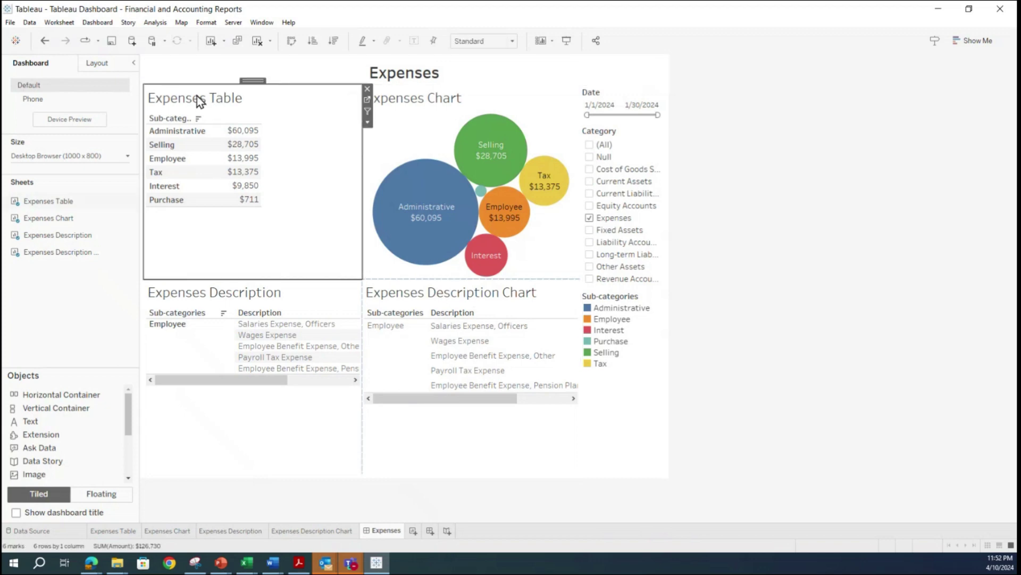
right_click(193, 101)
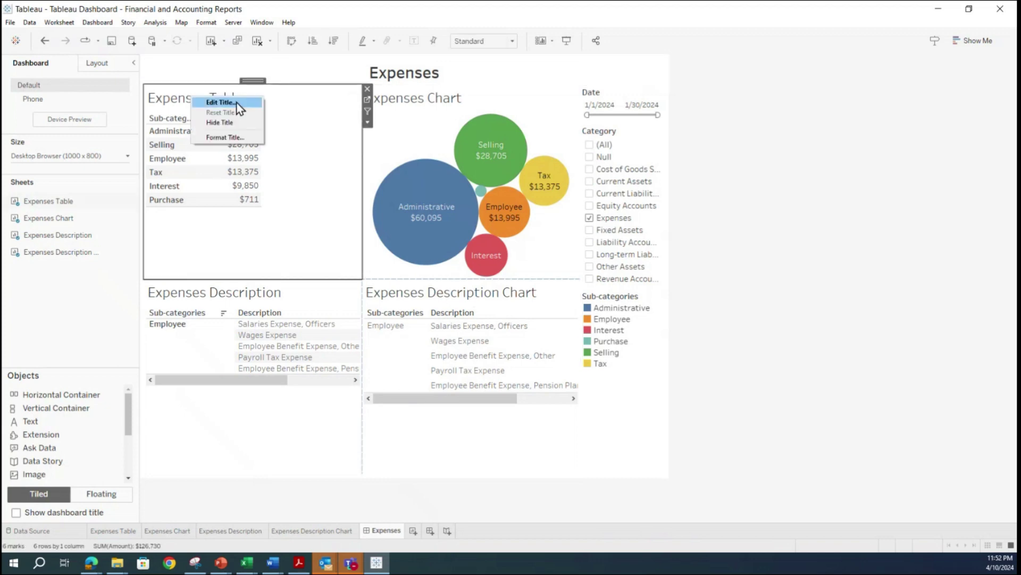
click(231, 121)
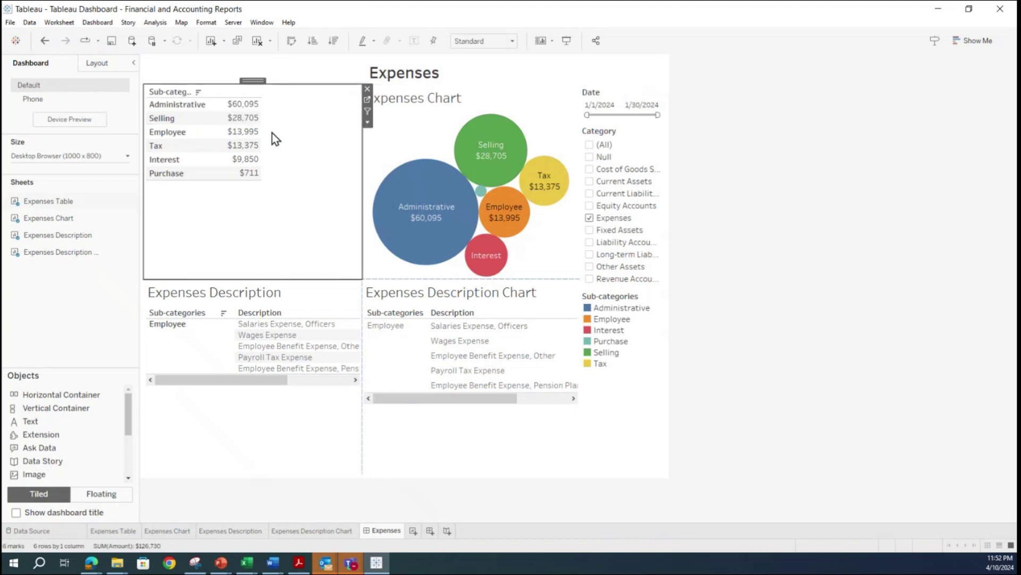
click(412, 99)
right_click(411, 96)
click(391, 103)
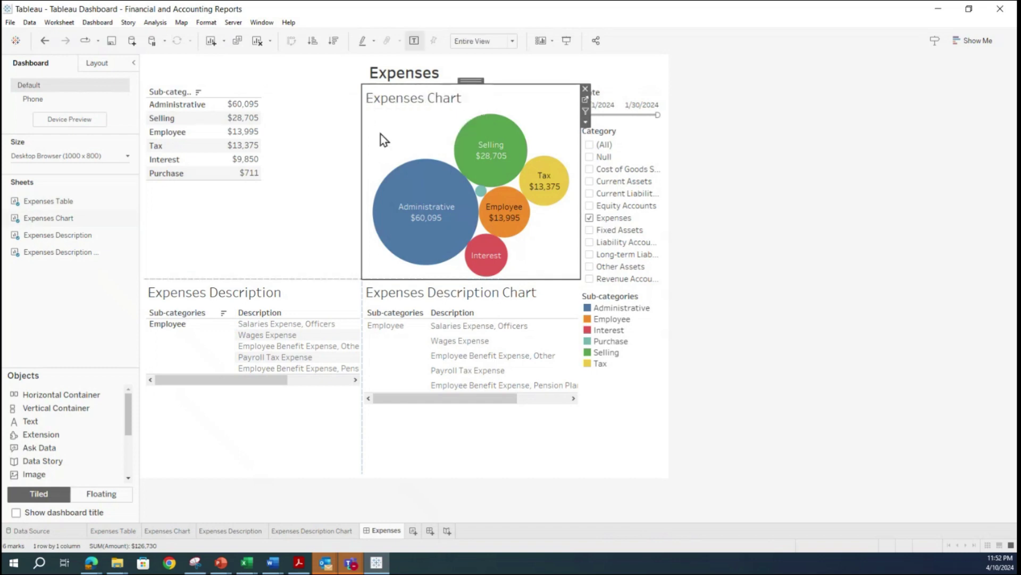
click(59, 23)
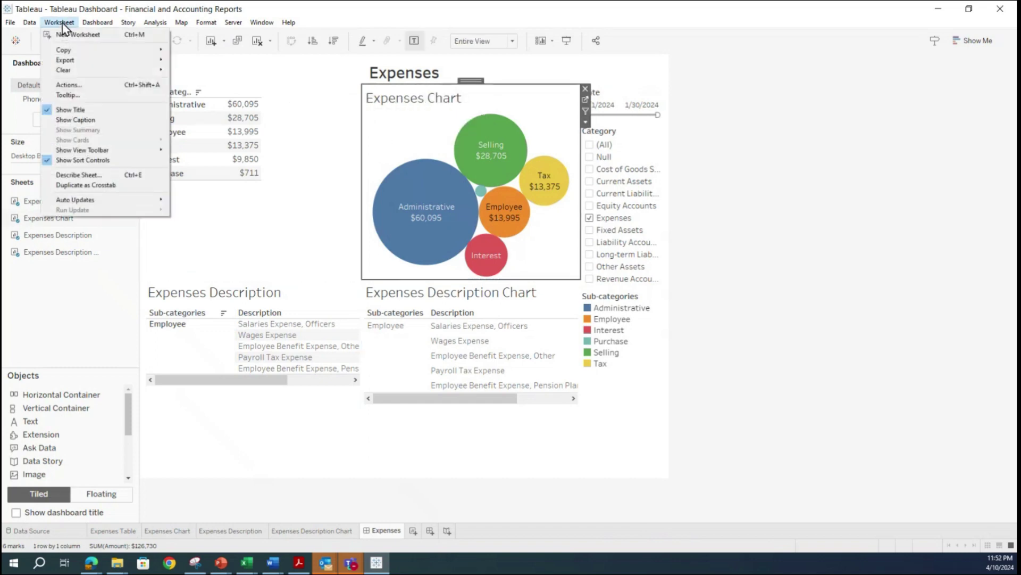
click(45, 111)
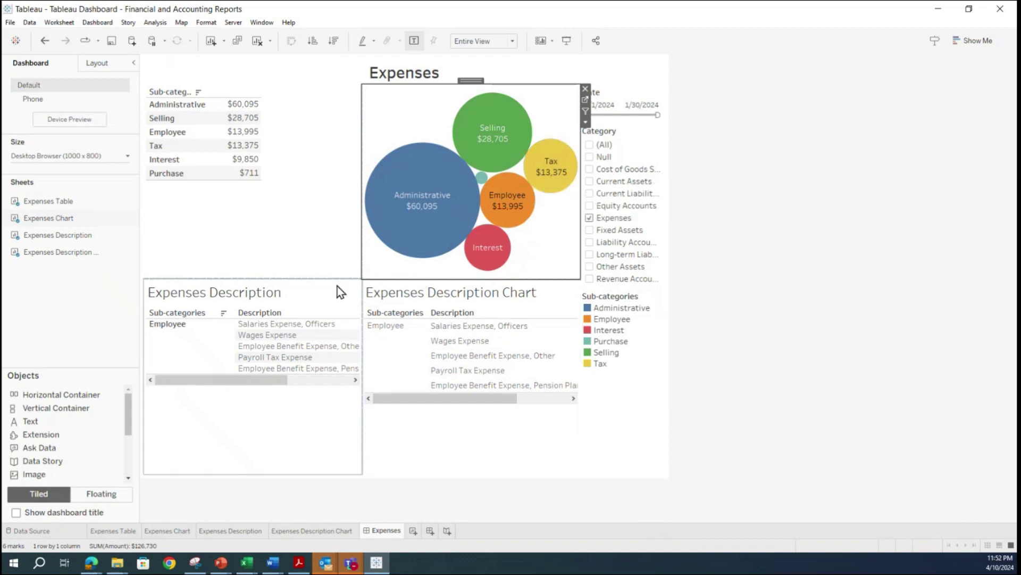
- Narrow the Expenses Table area to fit its columns, giving the Expenses Chart beside it more width
click(305, 180)
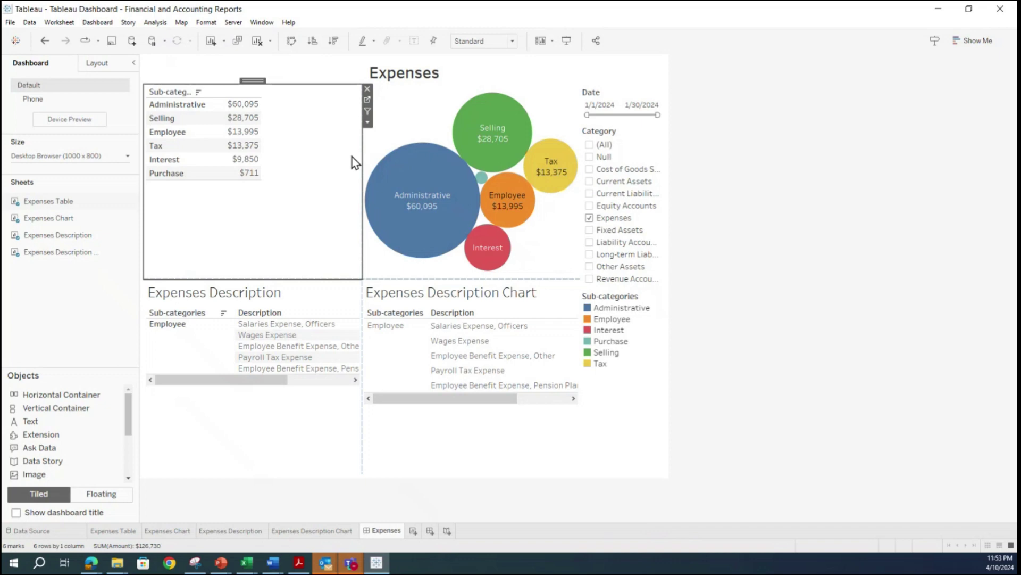
drag(360, 153, 273, 152)
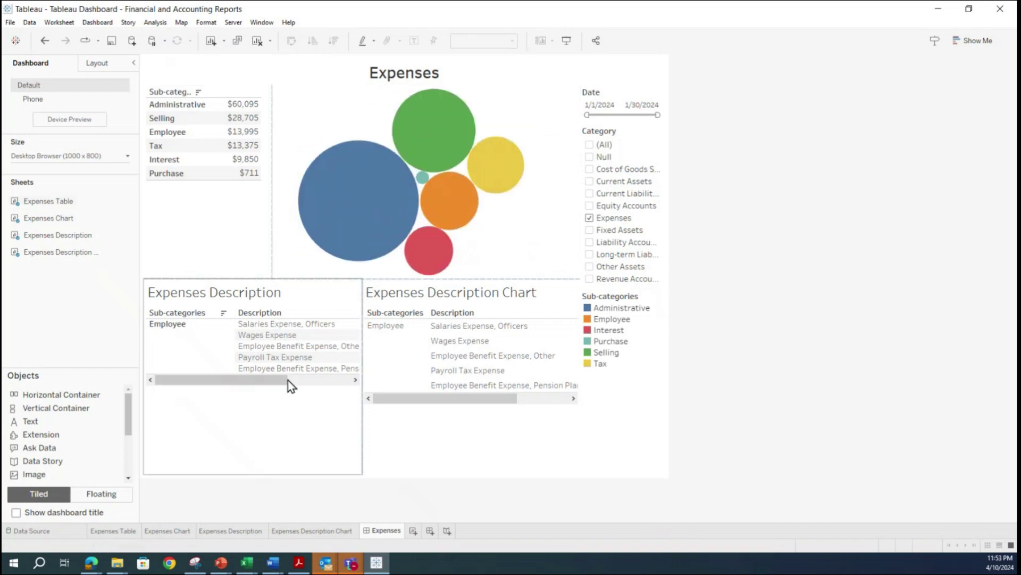
click(277, 388)
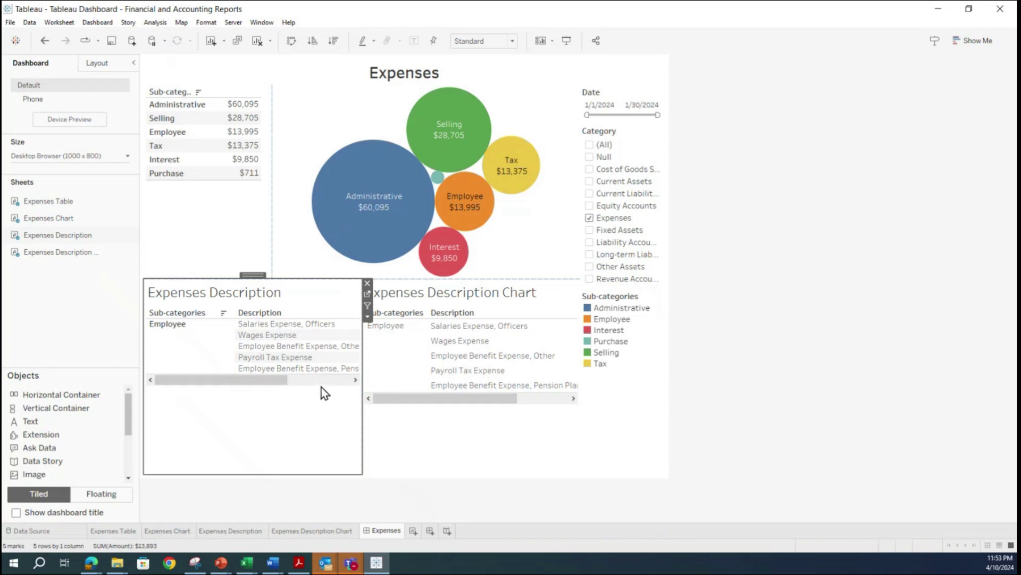
click(924, 354)
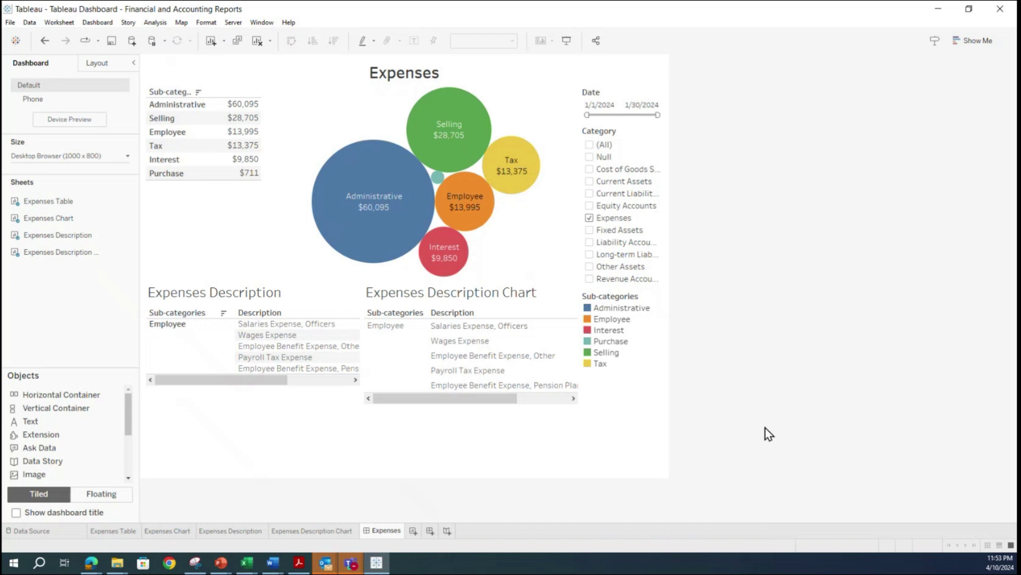
mouse_move(352, 216)
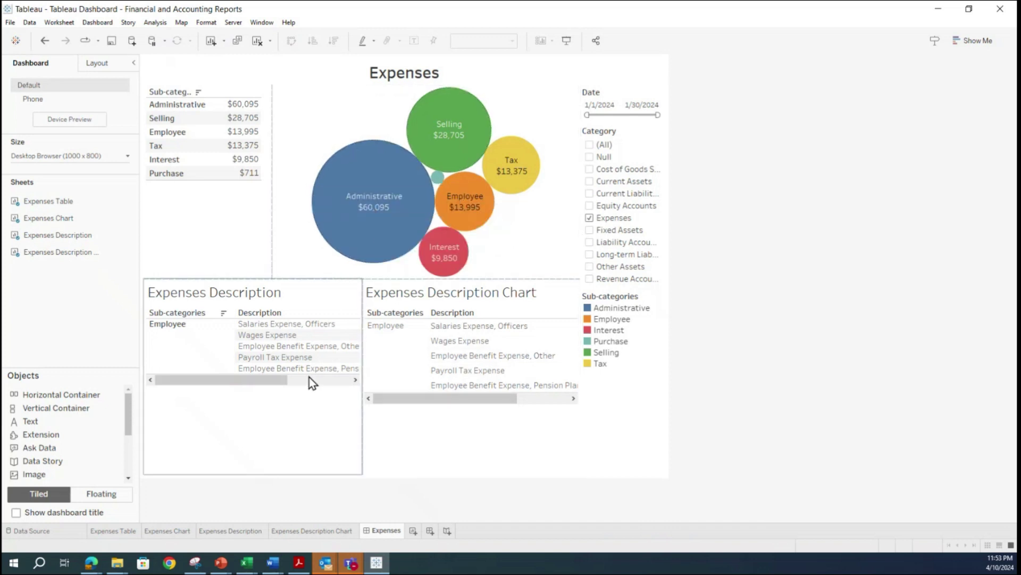
drag(279, 381, 141, 388)
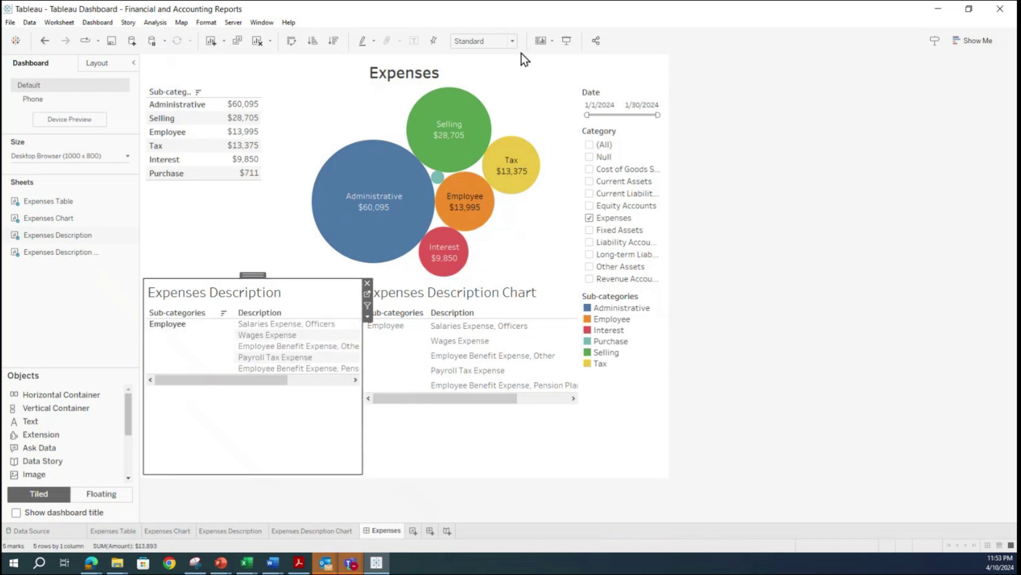
- Save the workbook
click(9, 23)
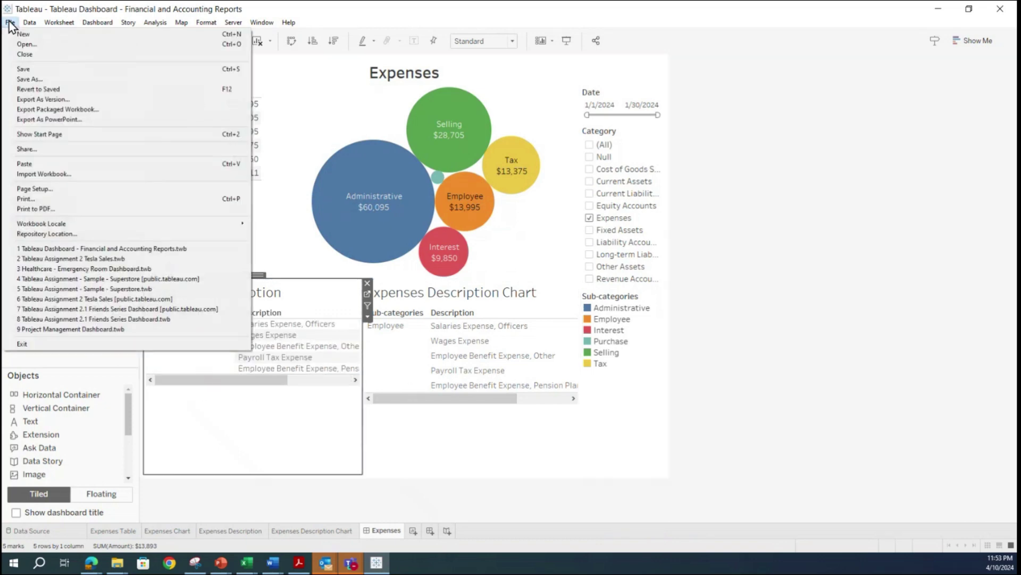
click(26, 69)
click(621, 442)
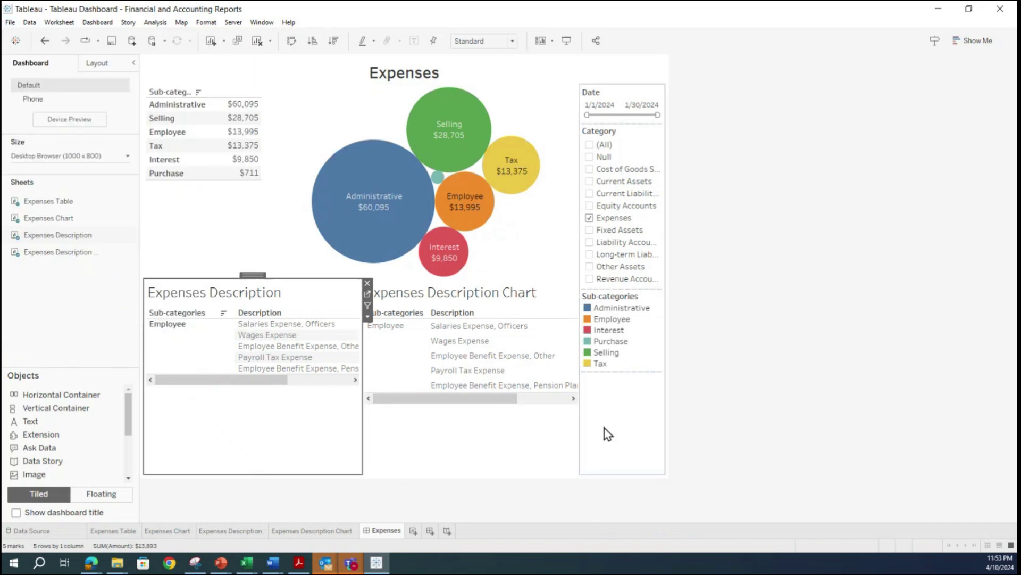
- Preview the dashboard in presentation mode, increase the row height of Expenses Description Chart, and return to editing
mouse_move(542, 190)
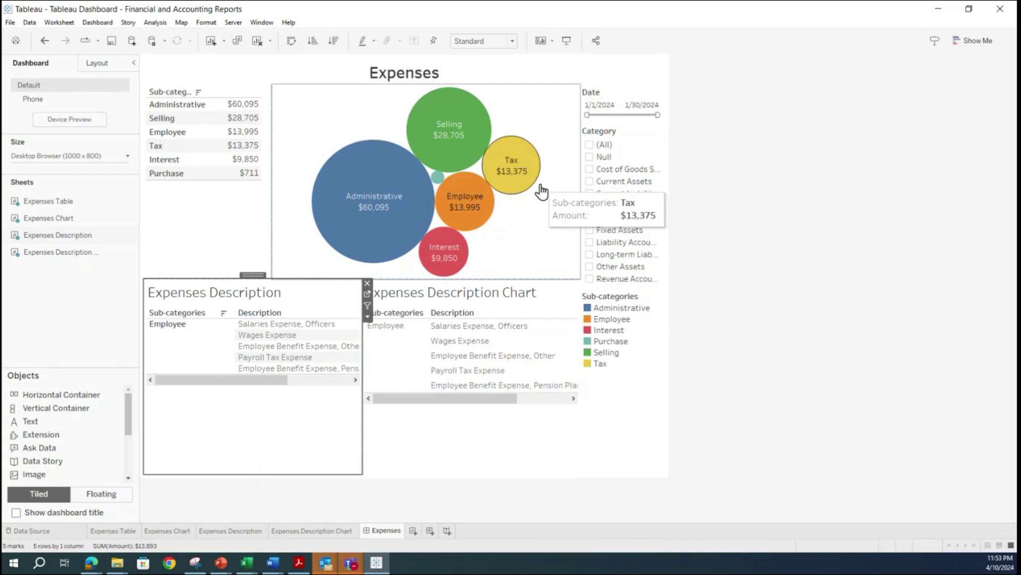
click(566, 41)
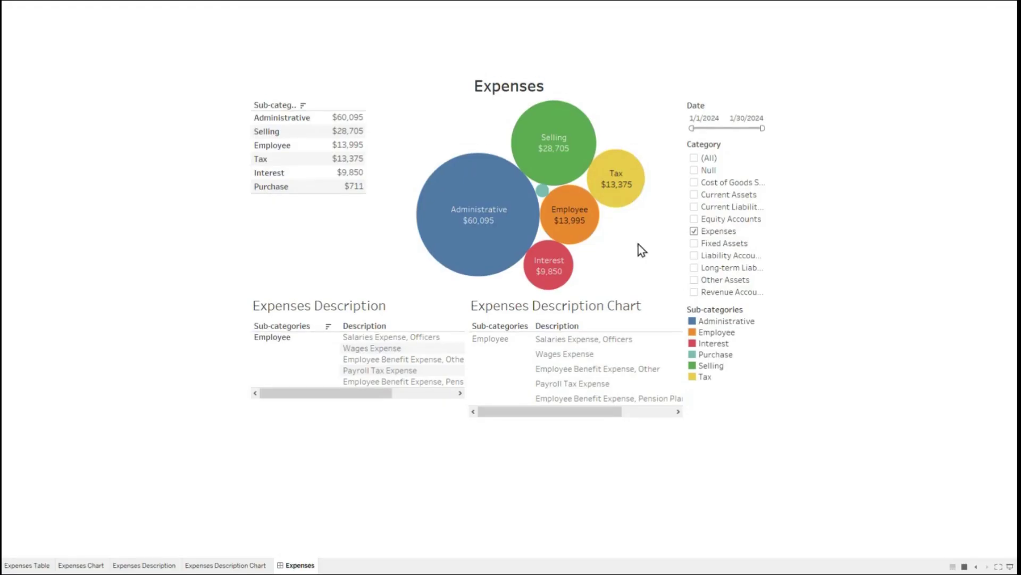
drag(388, 393, 296, 404)
drag(389, 393, 320, 408)
drag(579, 408, 582, 434)
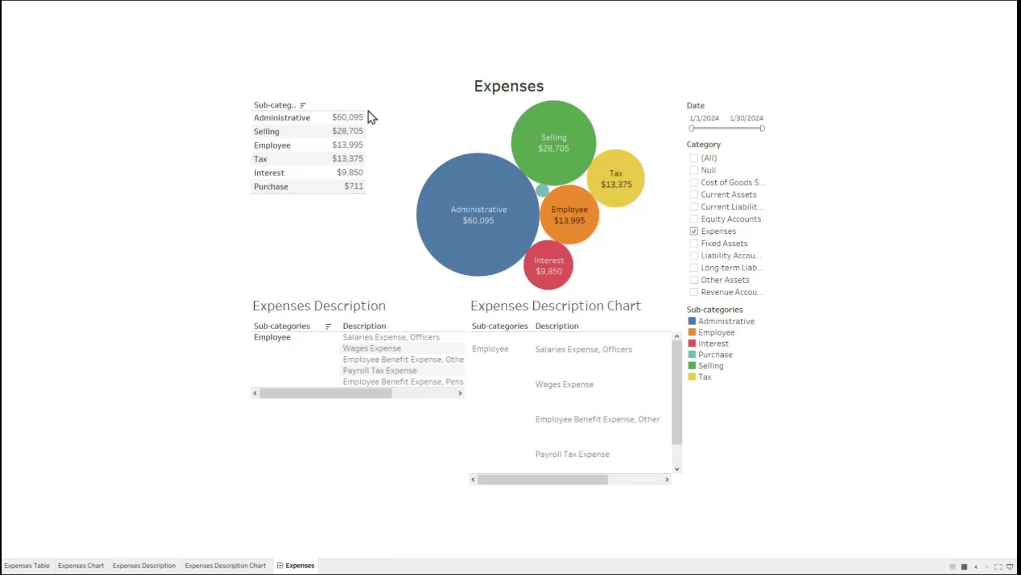
key(Escape)
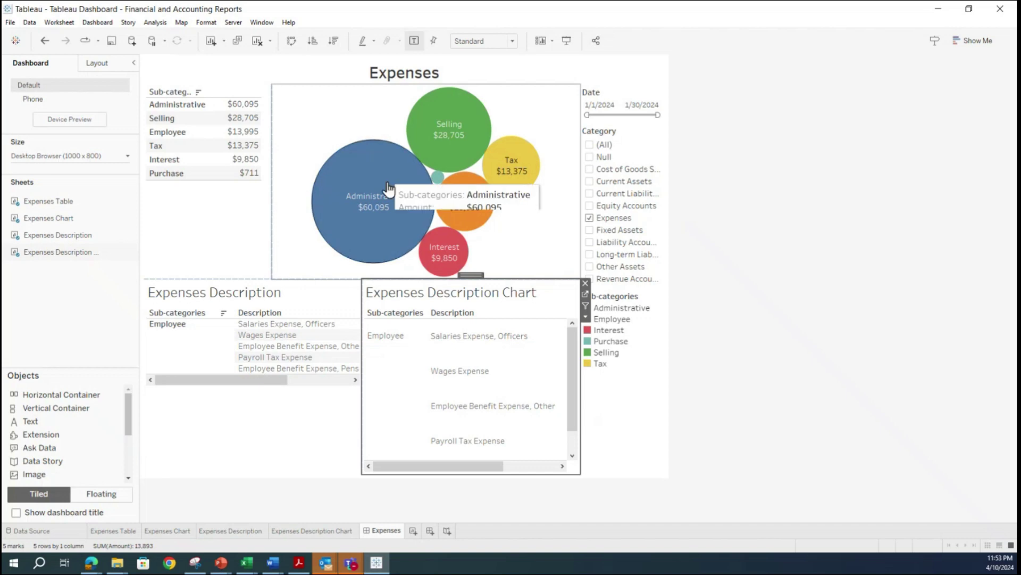
- Open the Expenses Chart worksheet from the dashboard and display the suggested chart types
click(518, 233)
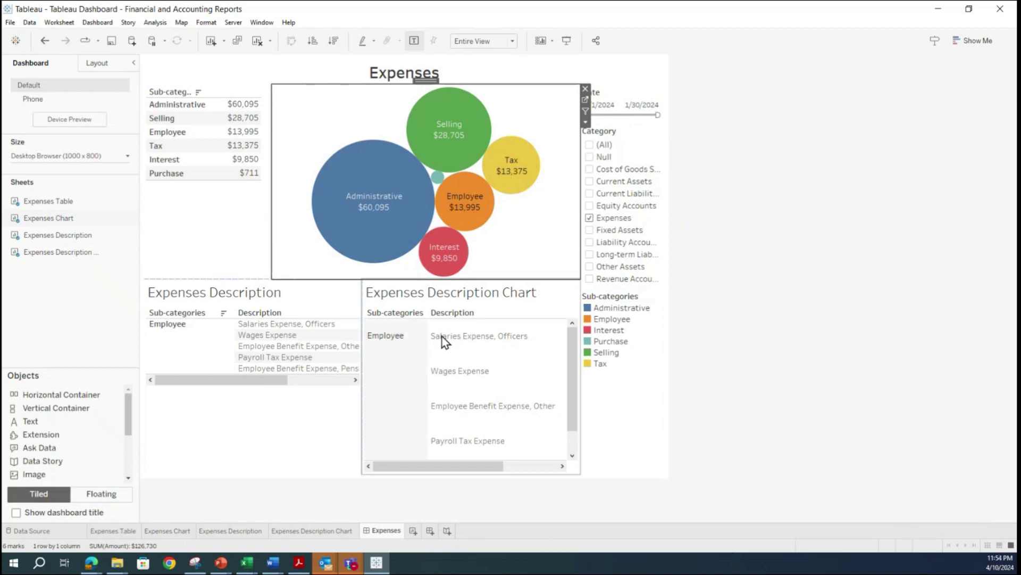
click(583, 100)
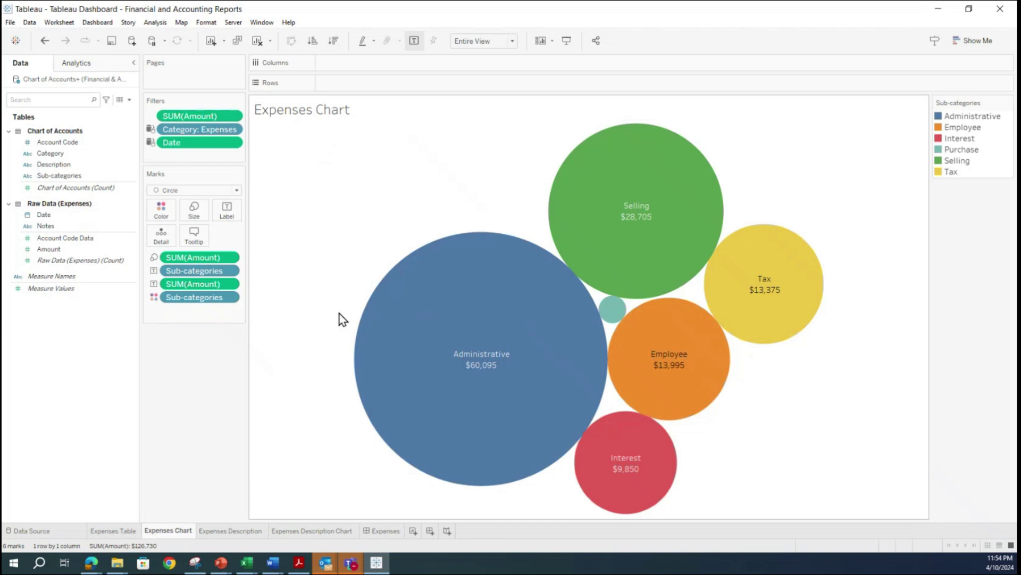
click(976, 40)
- Try Expenses Chart as a text table, a heat map and a highlight table
click(911, 78)
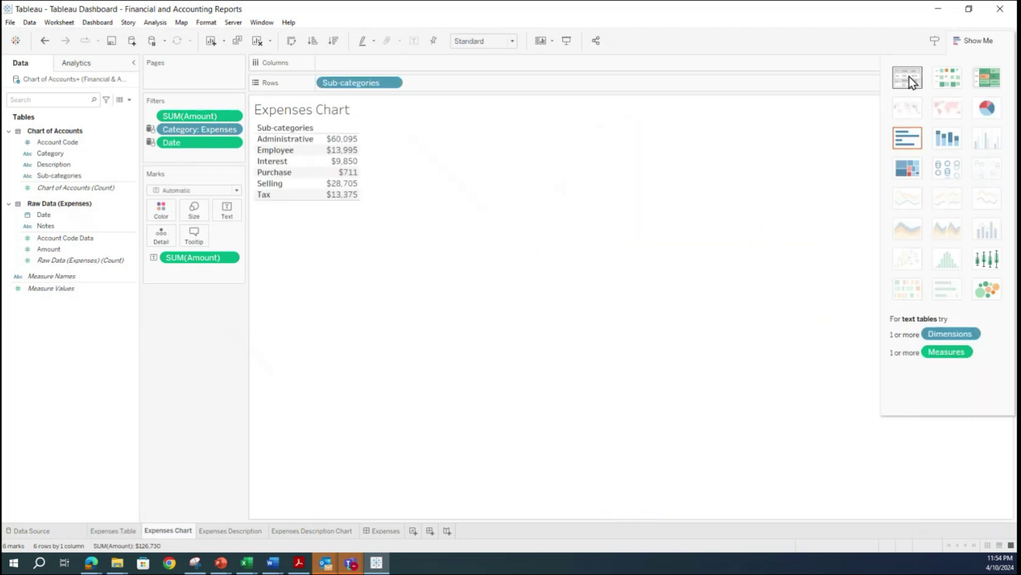
click(945, 80)
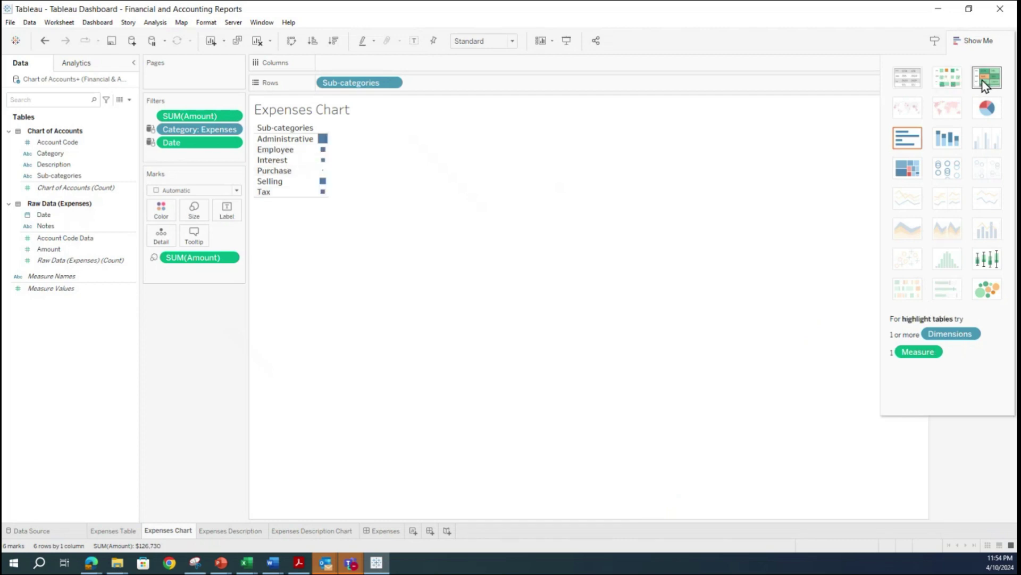
click(985, 84)
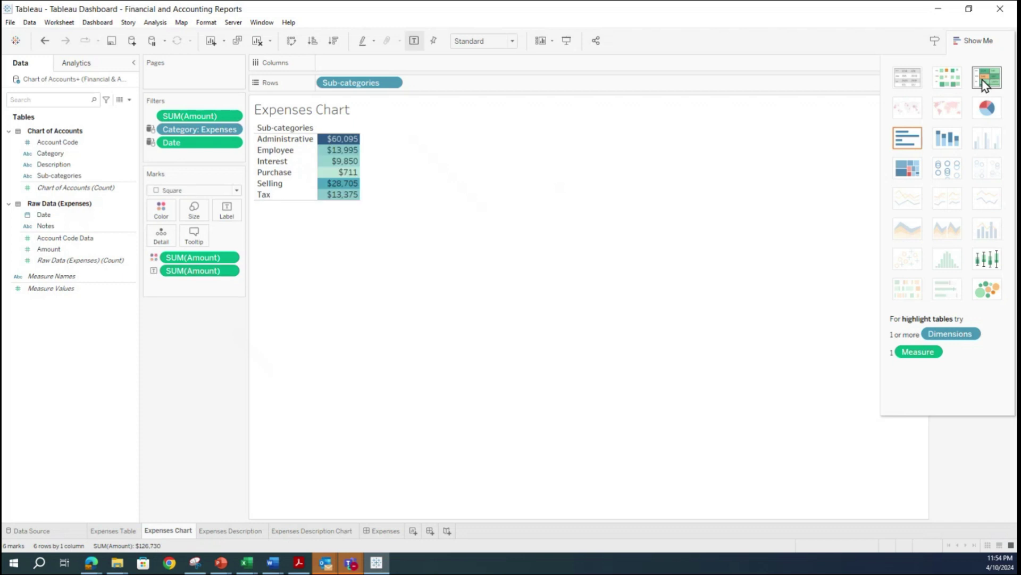
- Convert Expenses Chart to horizontal bars, check it on the Expenses dashboard, and return to the worksheet
click(910, 143)
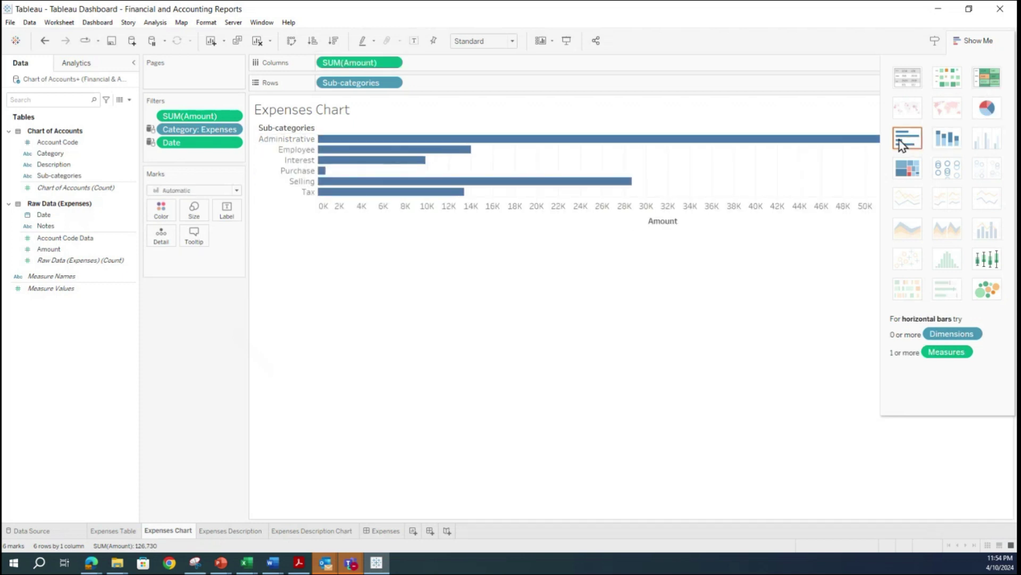
click(382, 530)
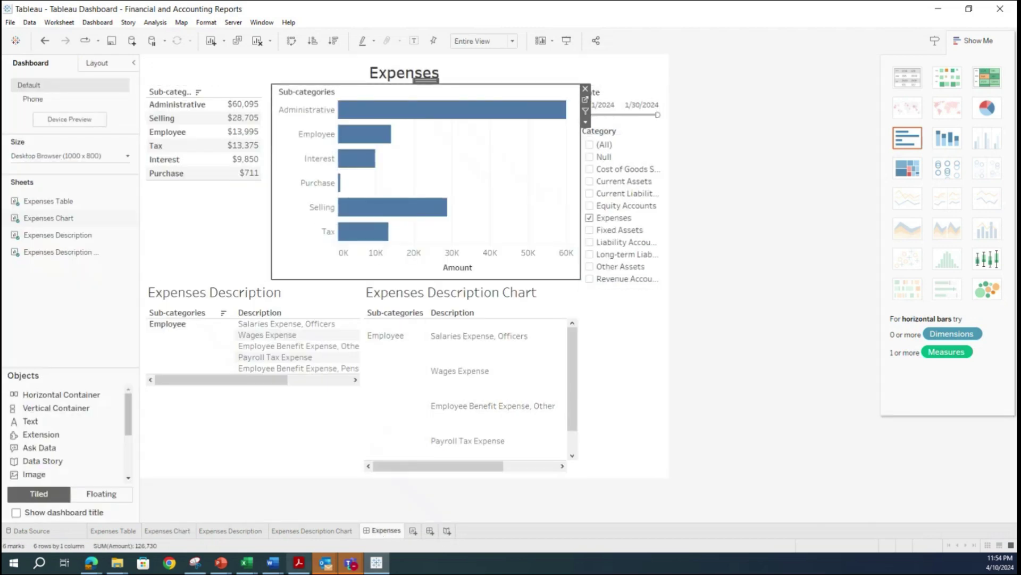
click(168, 530)
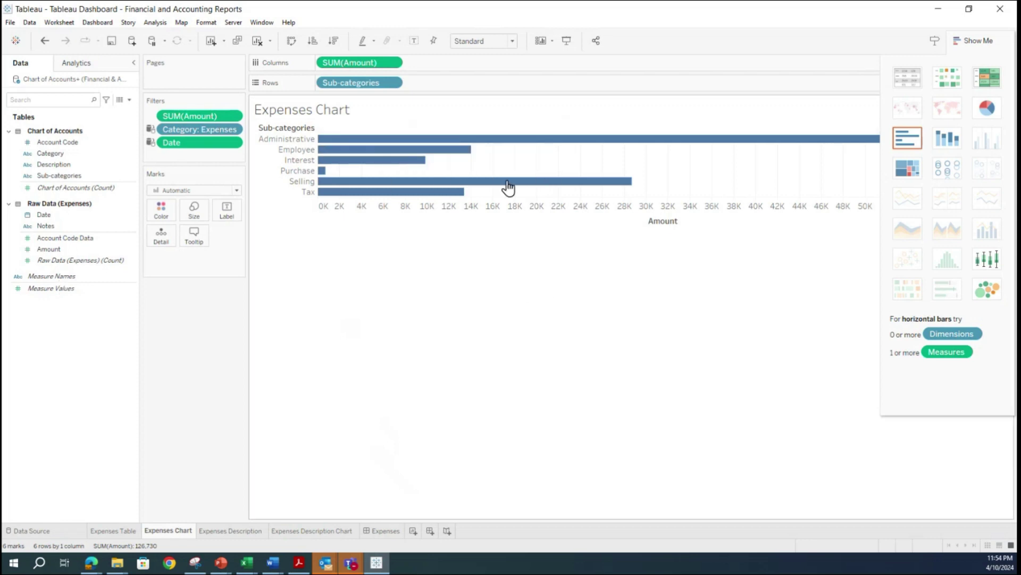
- Sort the sub-category bars by amount in descending order and label them with the Amount field
click(333, 40)
drag(48, 249, 225, 209)
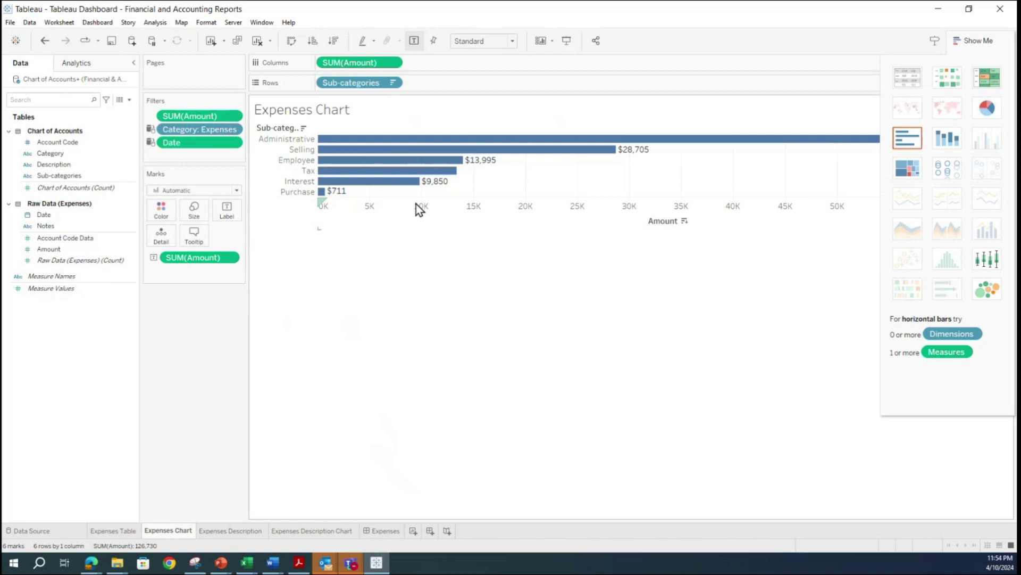
- Hide the Amount axis header of the Expenses Chart and collapse the chart type suggestions
right_click(545, 209)
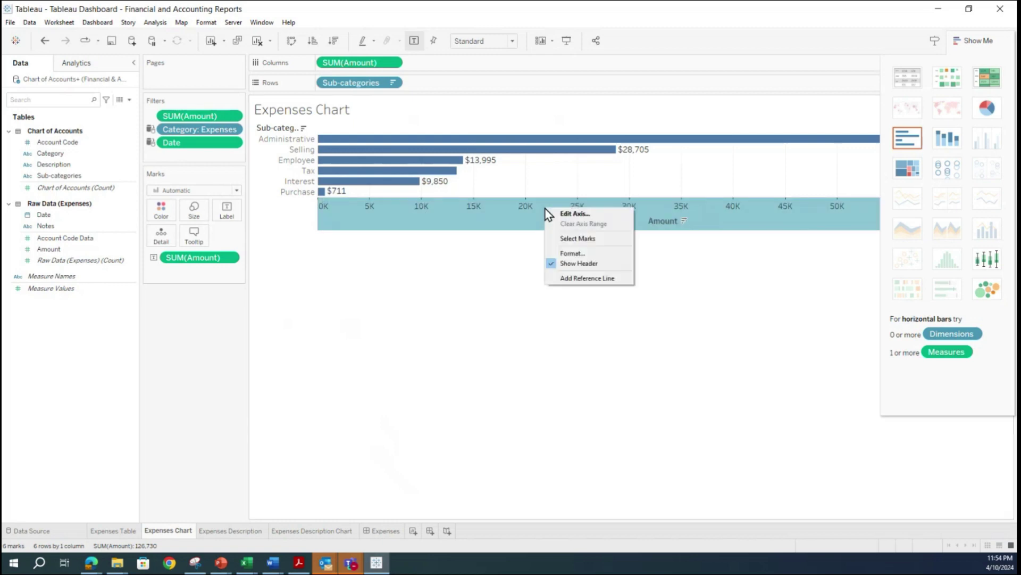
click(554, 264)
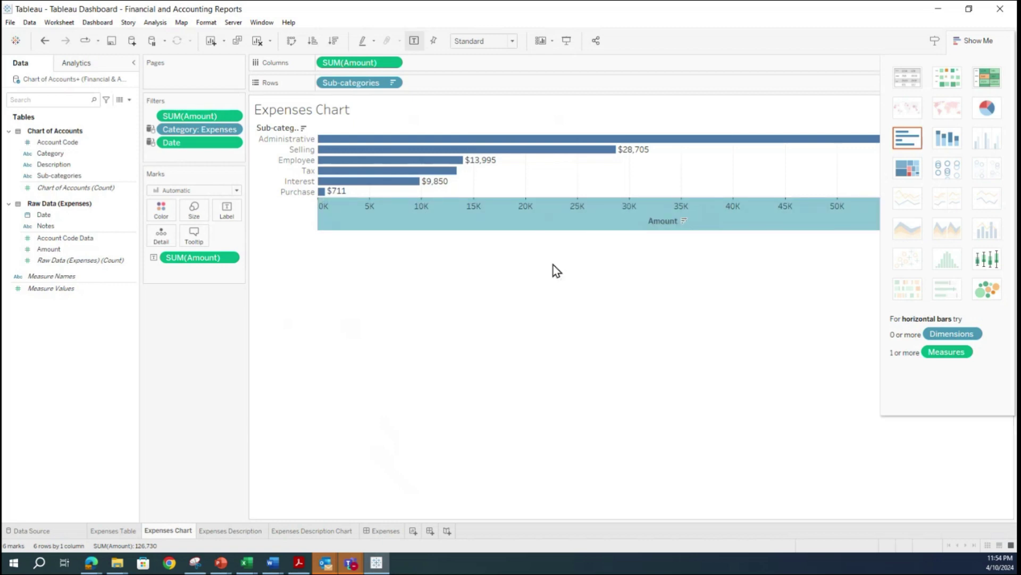
click(973, 42)
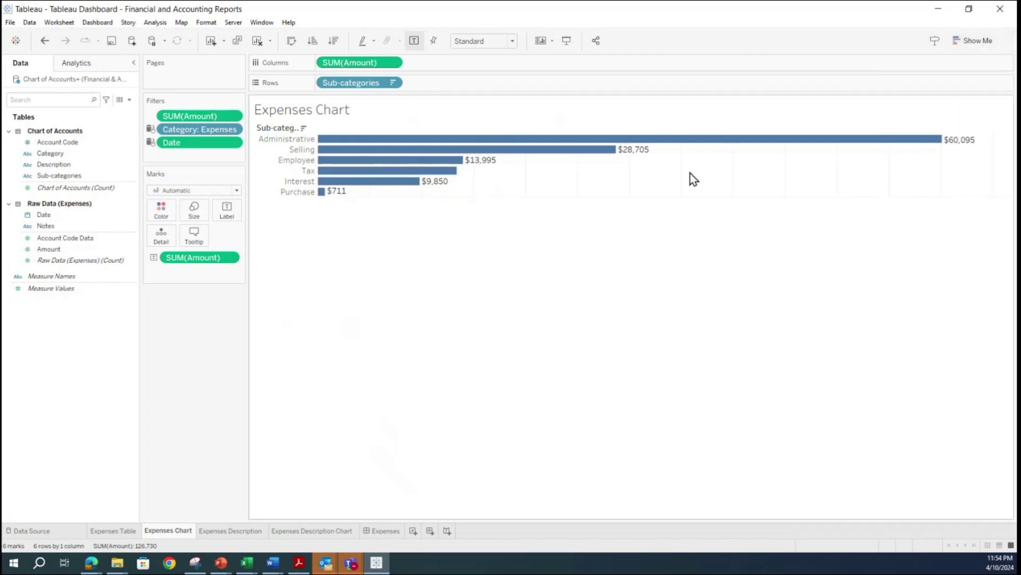
- Format the Expenses Chart's lines and set the column grid lines to None
right_click(652, 179)
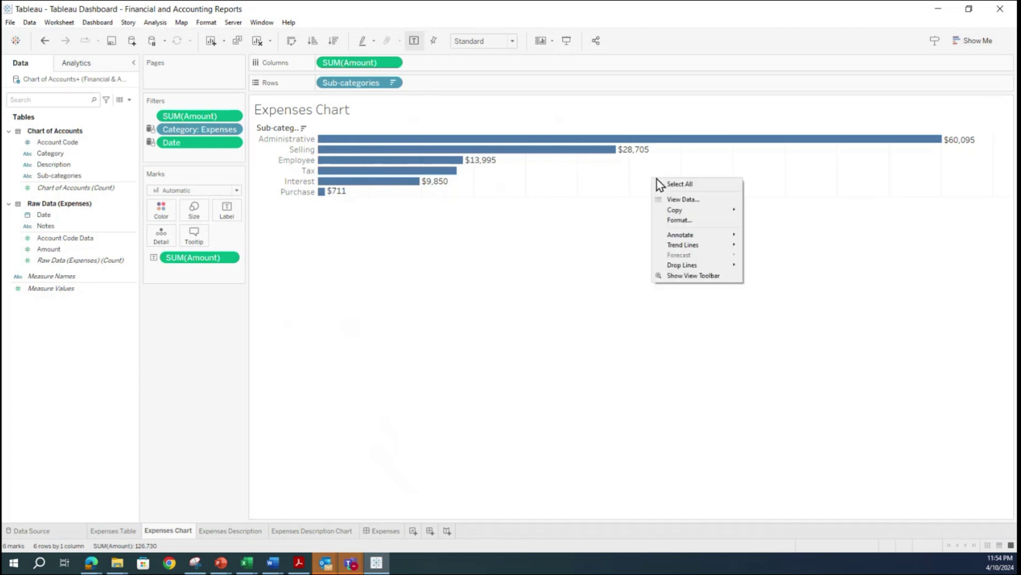
click(692, 220)
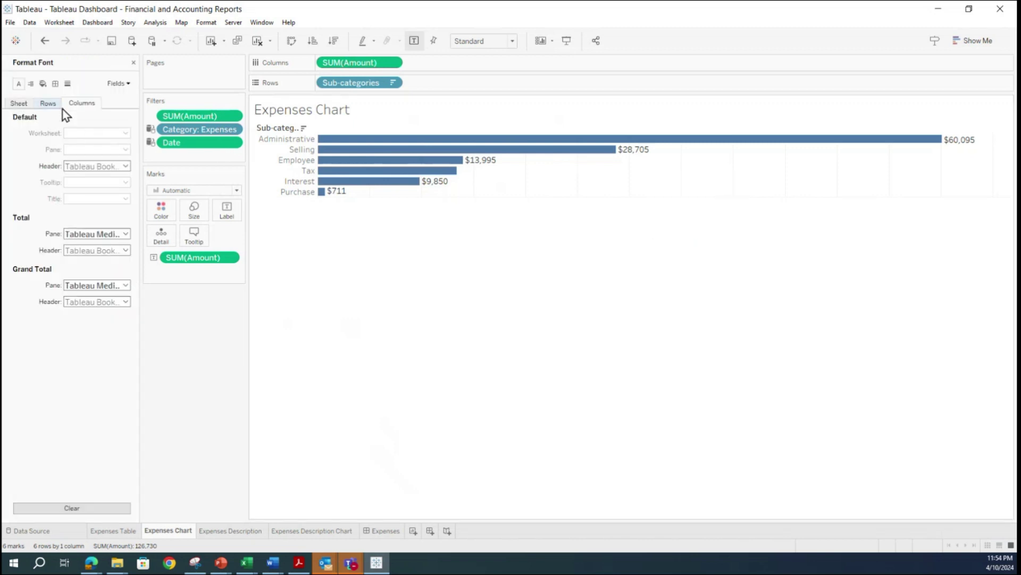
click(123, 85)
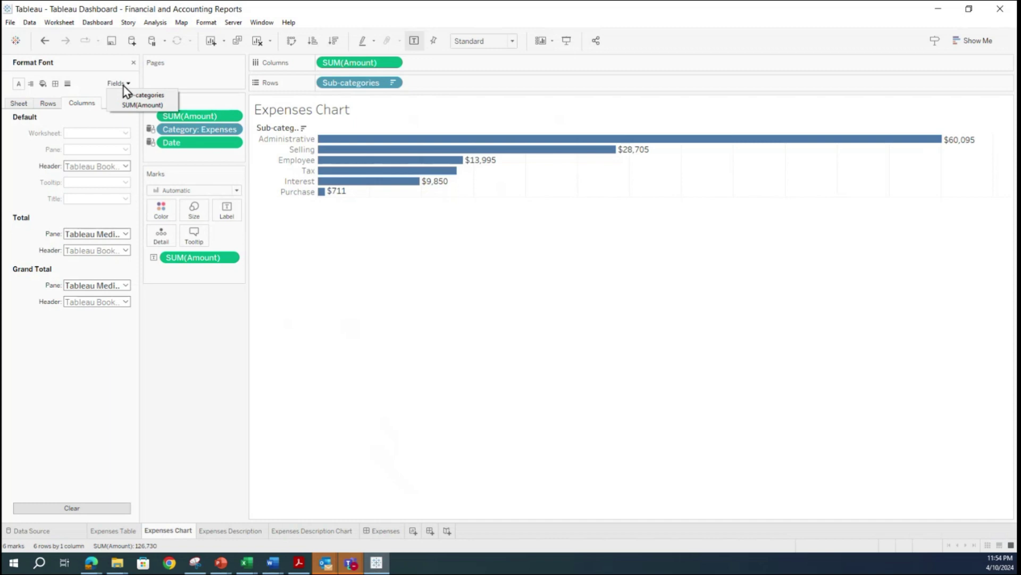
click(91, 132)
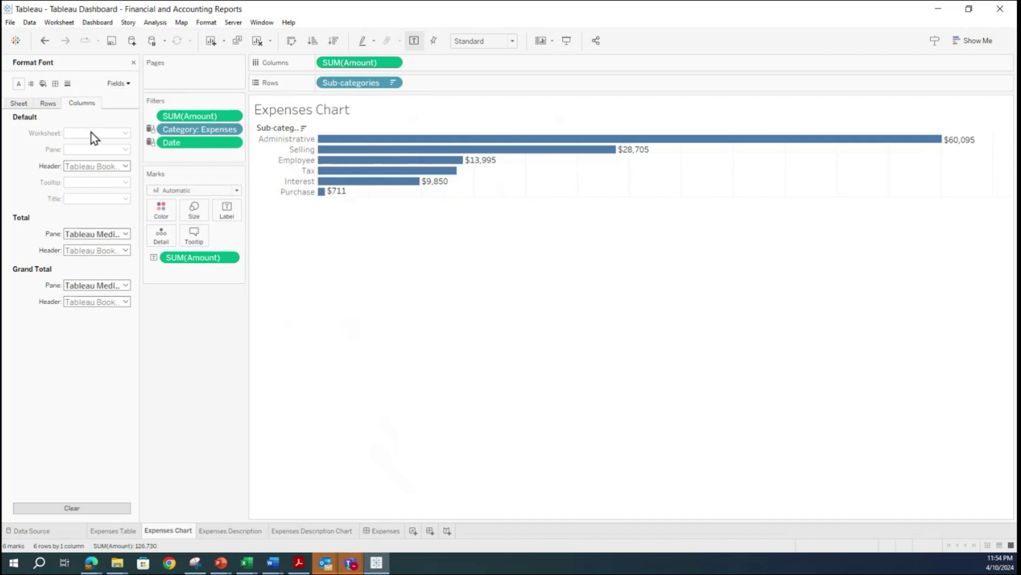
click(68, 84)
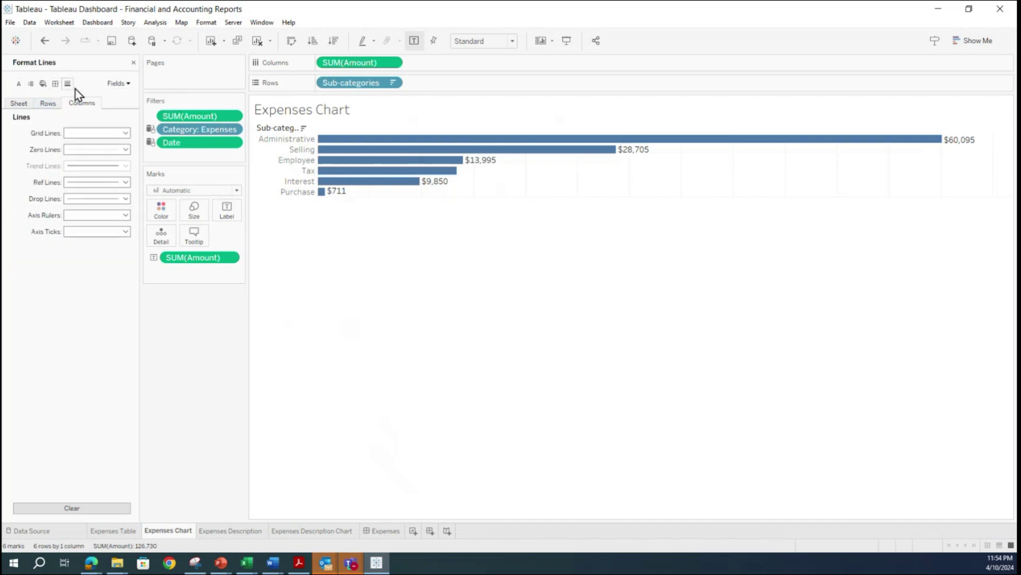
click(82, 134)
click(101, 147)
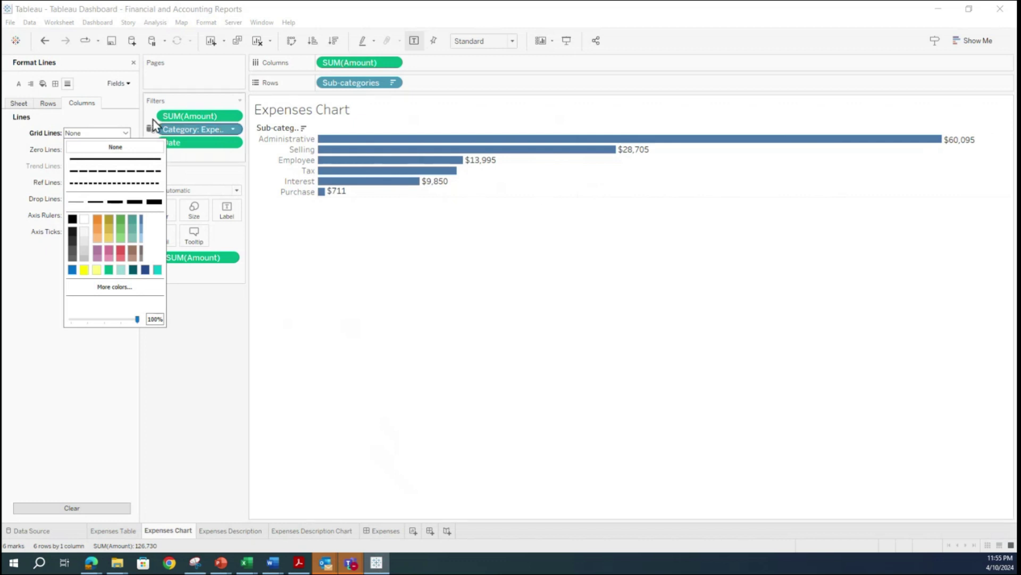
click(164, 316)
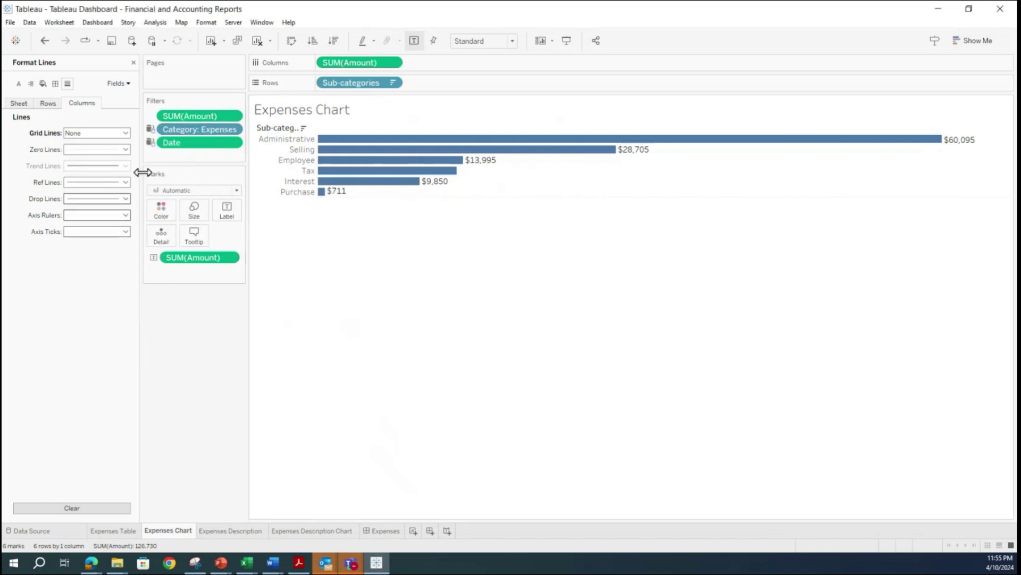
- Set the Expenses Chart's column zero lines, reference lines and drop lines to None
click(124, 150)
click(116, 163)
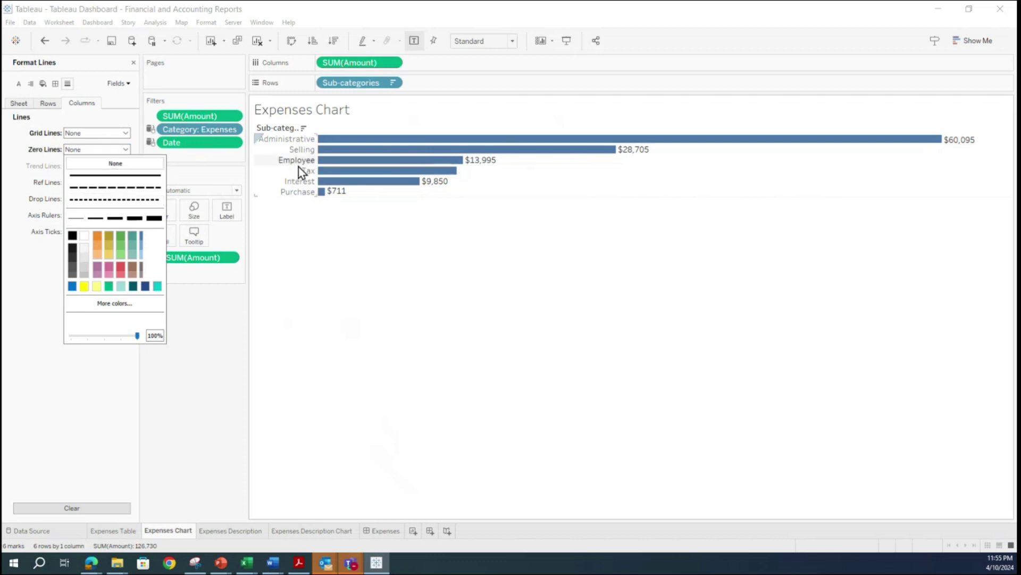
mouse_move(442, 192)
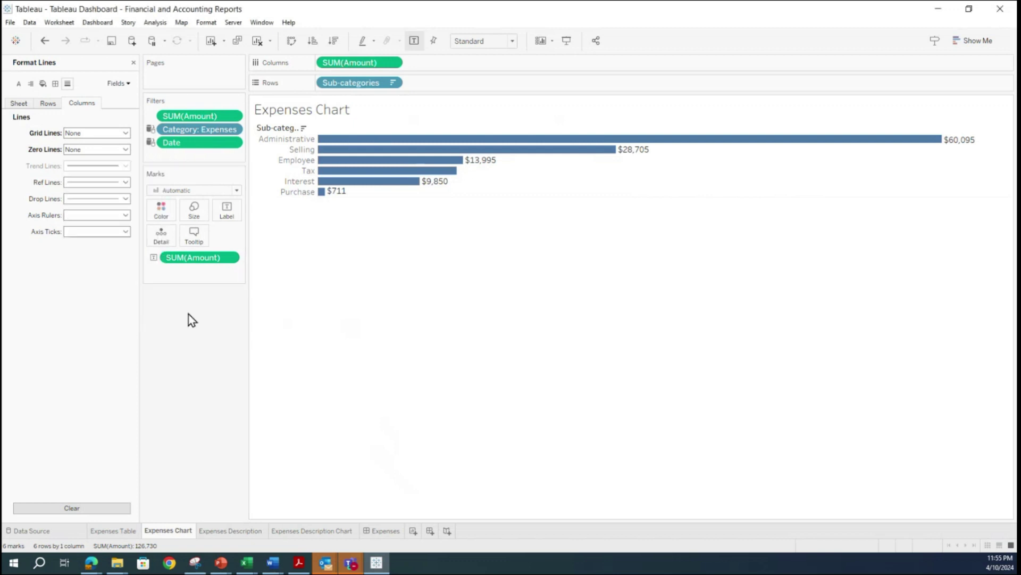
click(97, 183)
click(131, 196)
click(220, 356)
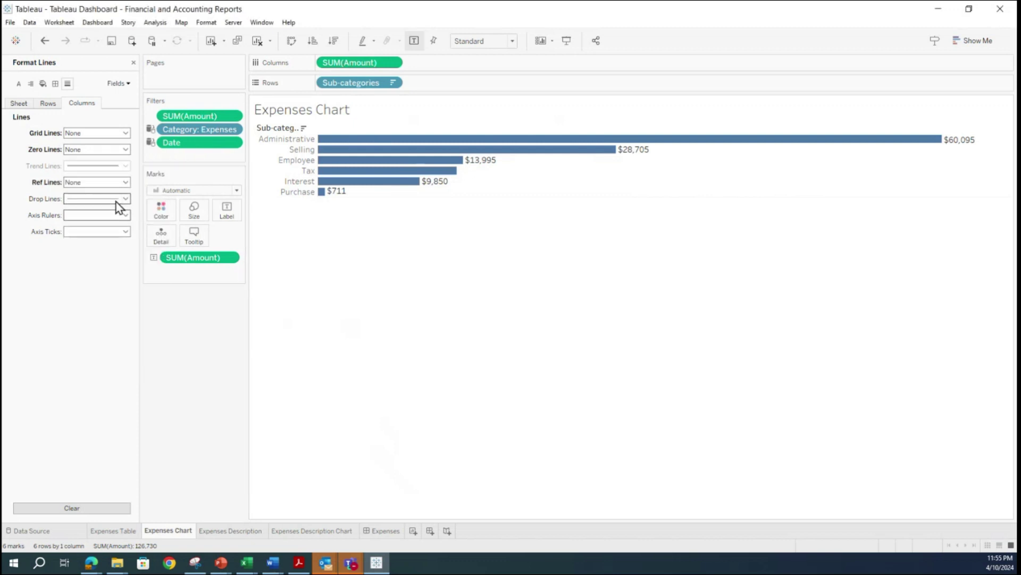
click(116, 199)
click(117, 211)
click(181, 309)
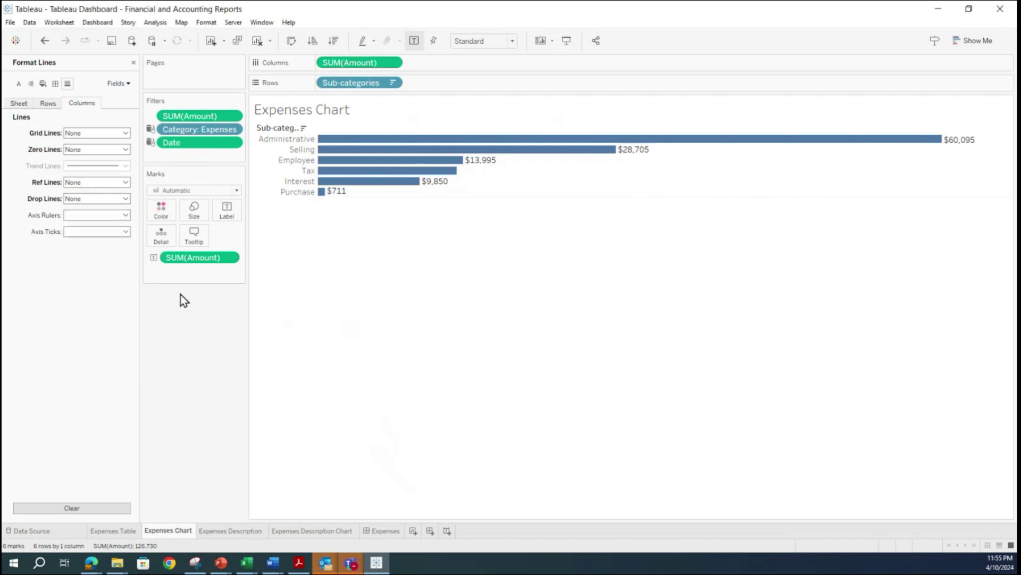
- Set the Expenses Chart's column axis rulers and axis ticks to None
click(107, 213)
click(115, 231)
click(191, 338)
click(100, 232)
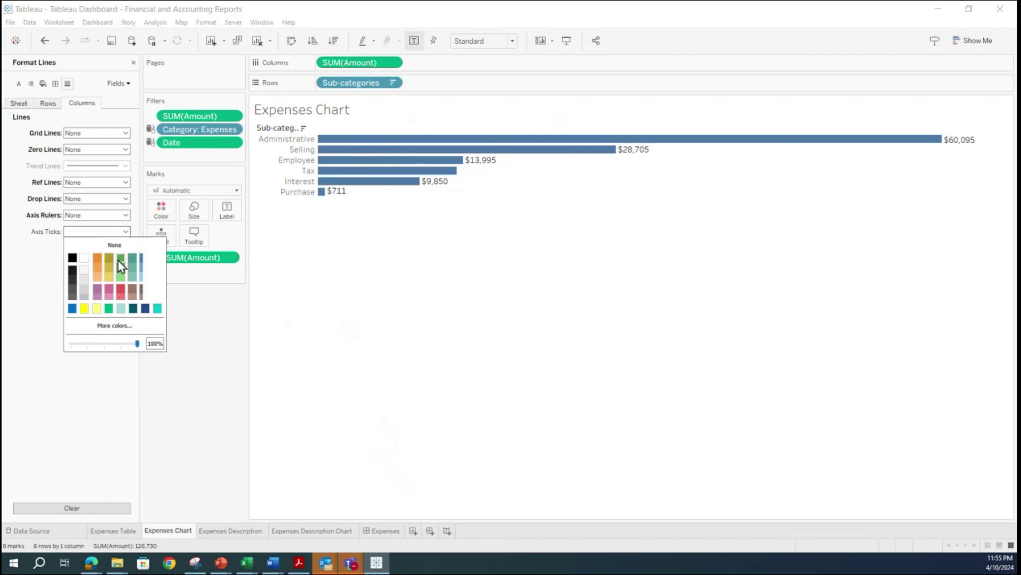
click(115, 244)
click(213, 319)
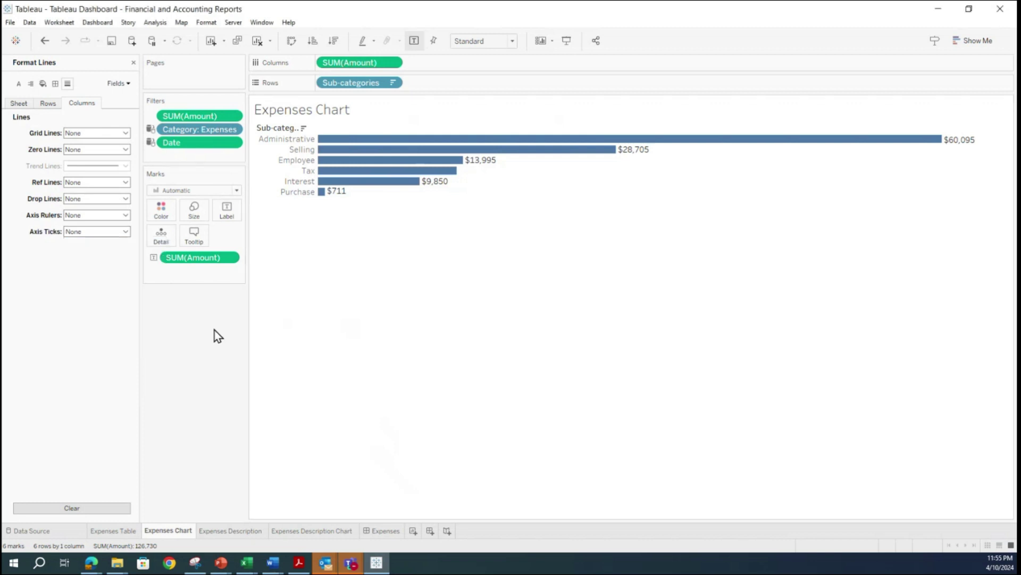
- Hide the Sub-categories field label for rows in the Expenses Chart and save the workbook
right_click(277, 131)
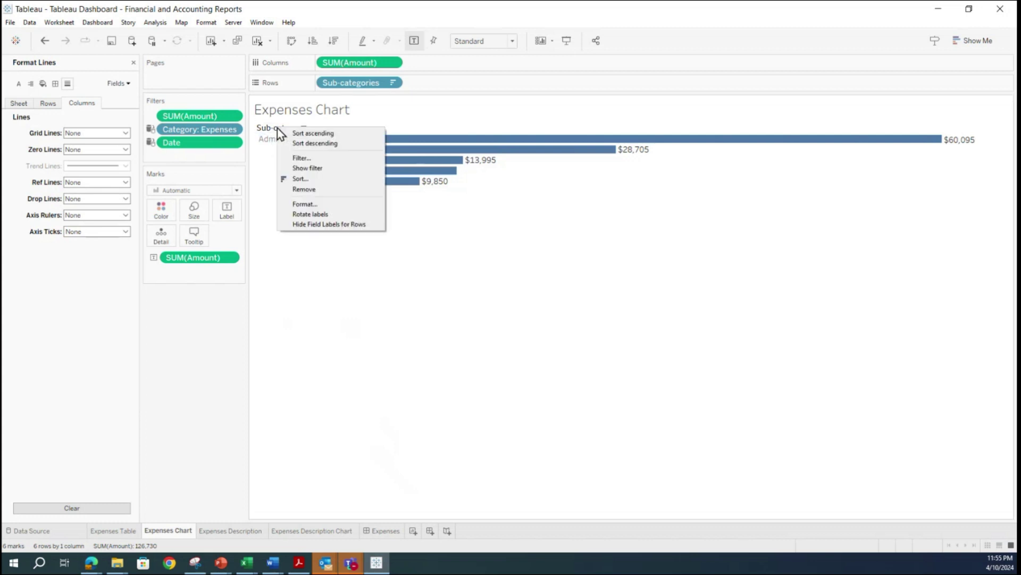
click(299, 225)
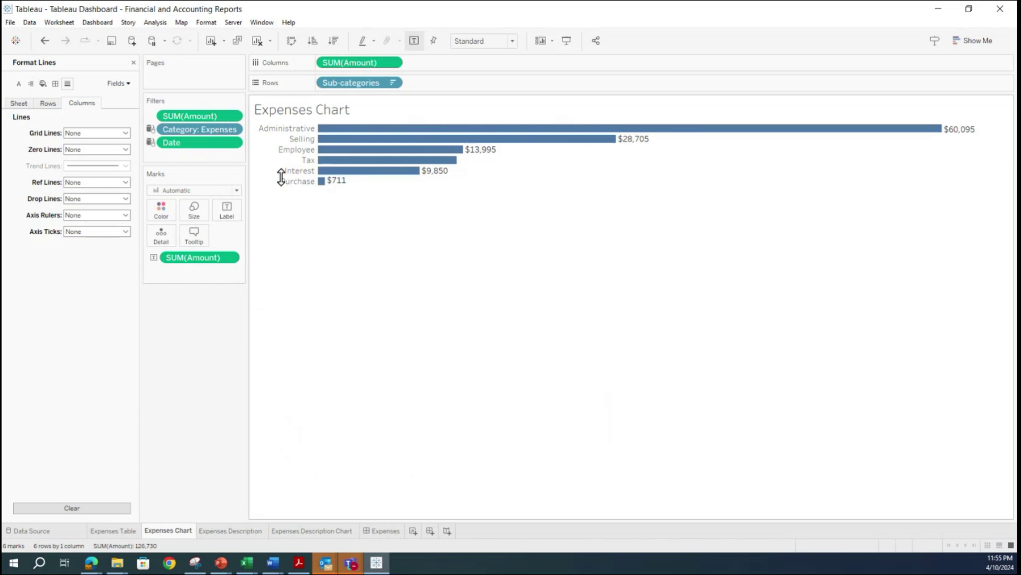
click(10, 22)
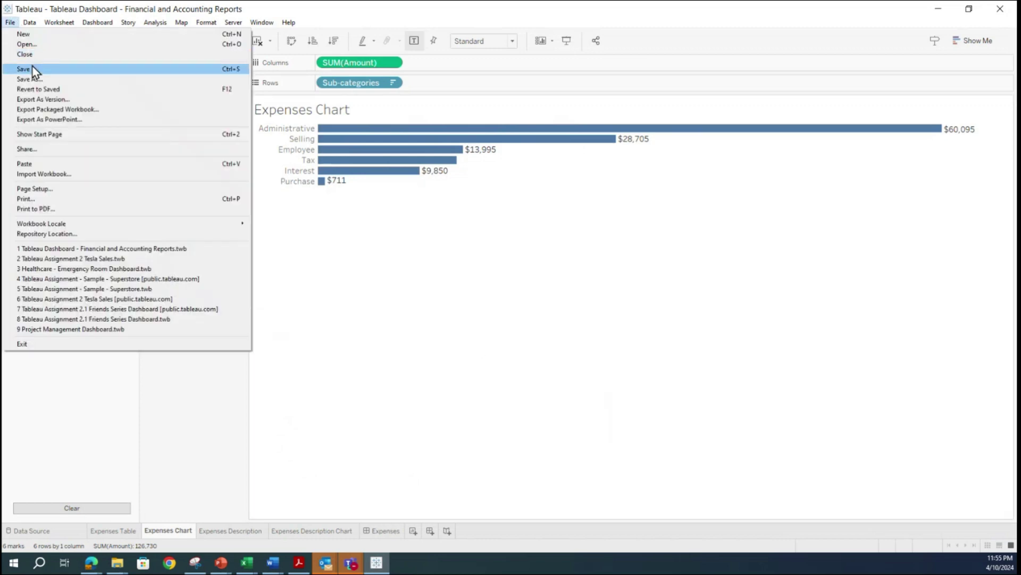
click(33, 69)
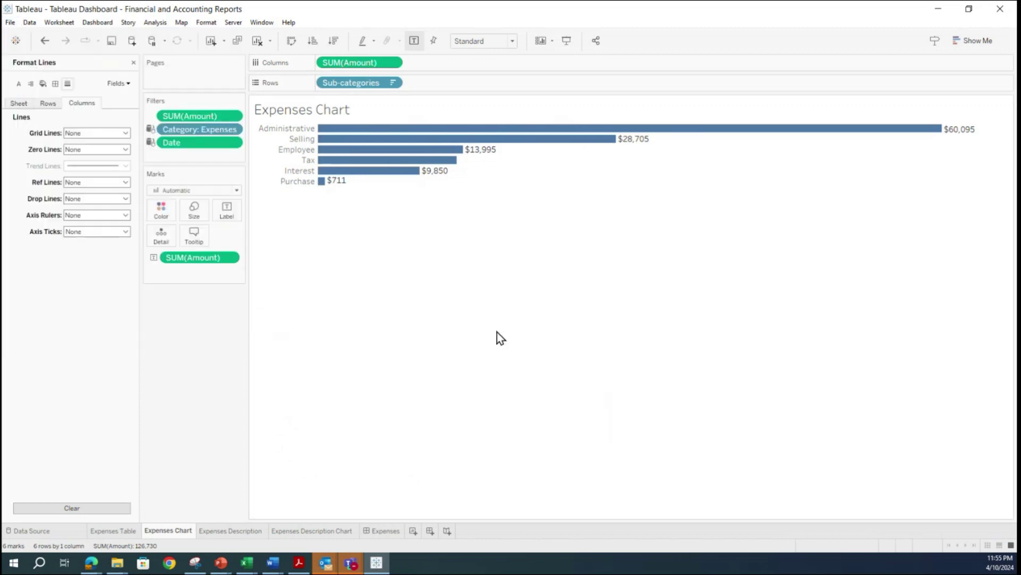
- On the Expenses dashboard, move the Expenses Description Chart into a full-width row beneath the Expenses Description table
click(394, 531)
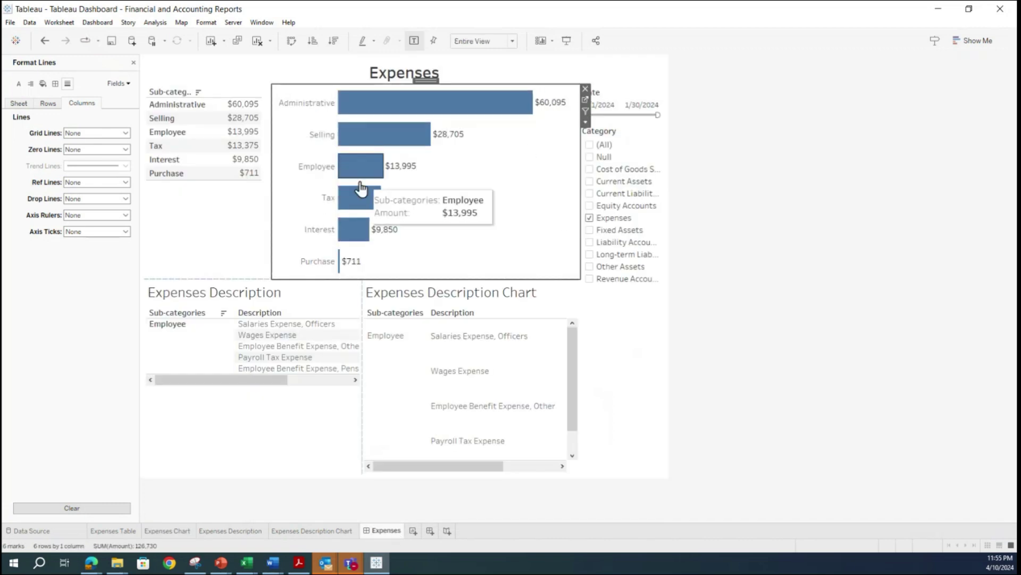
mouse_move(354, 113)
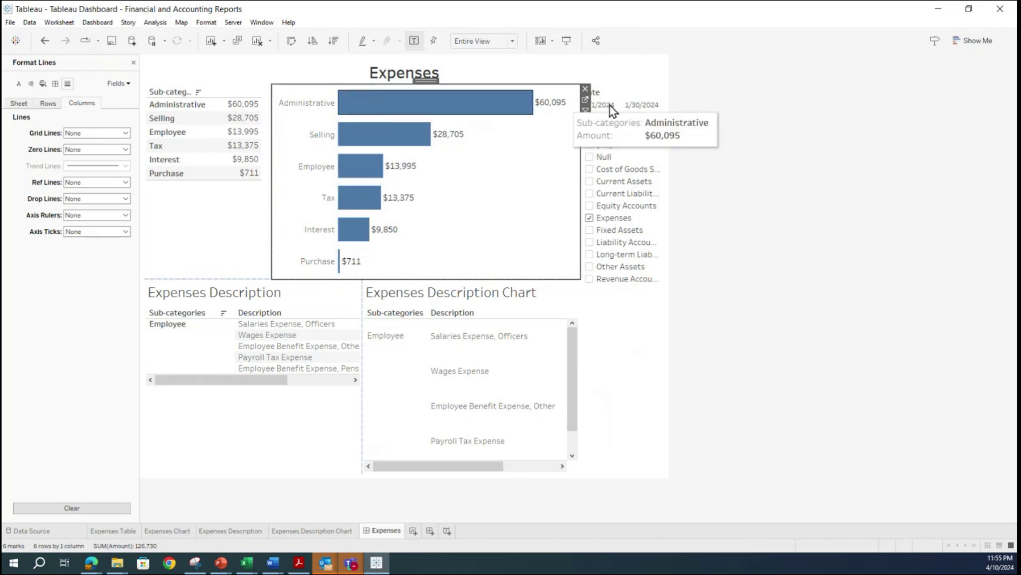
mouse_move(530, 120)
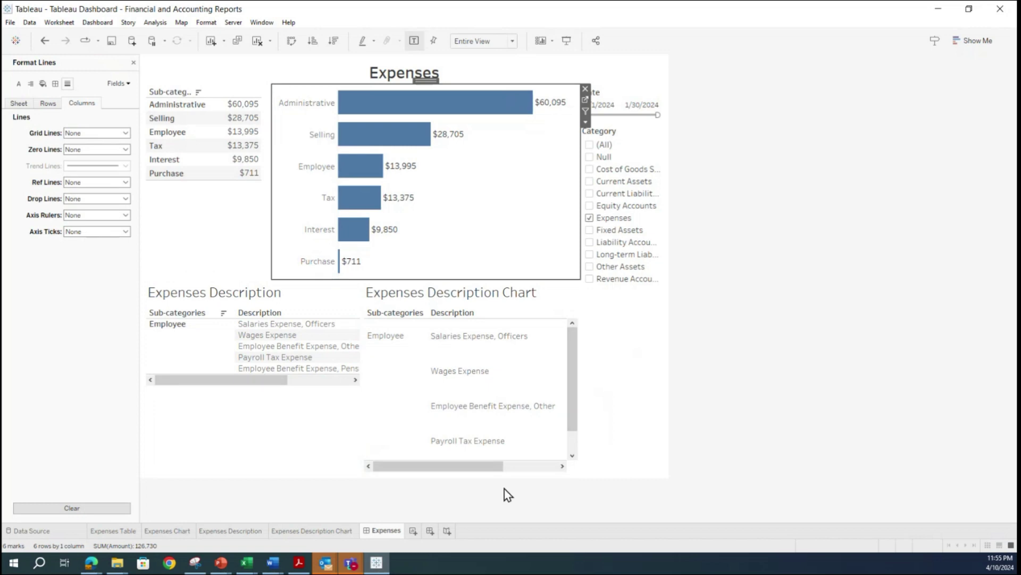
click(490, 471)
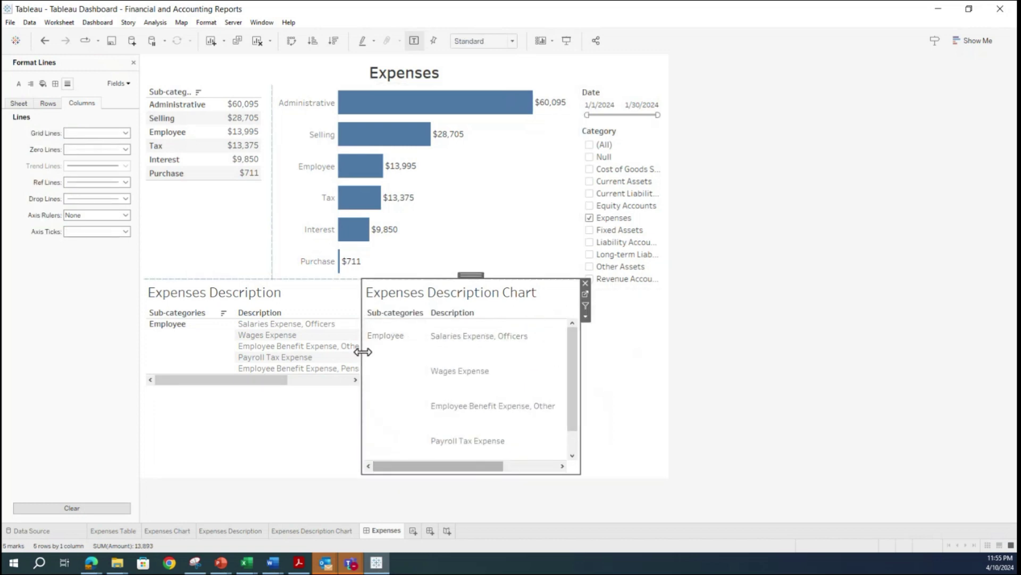
drag(257, 379, 406, 388)
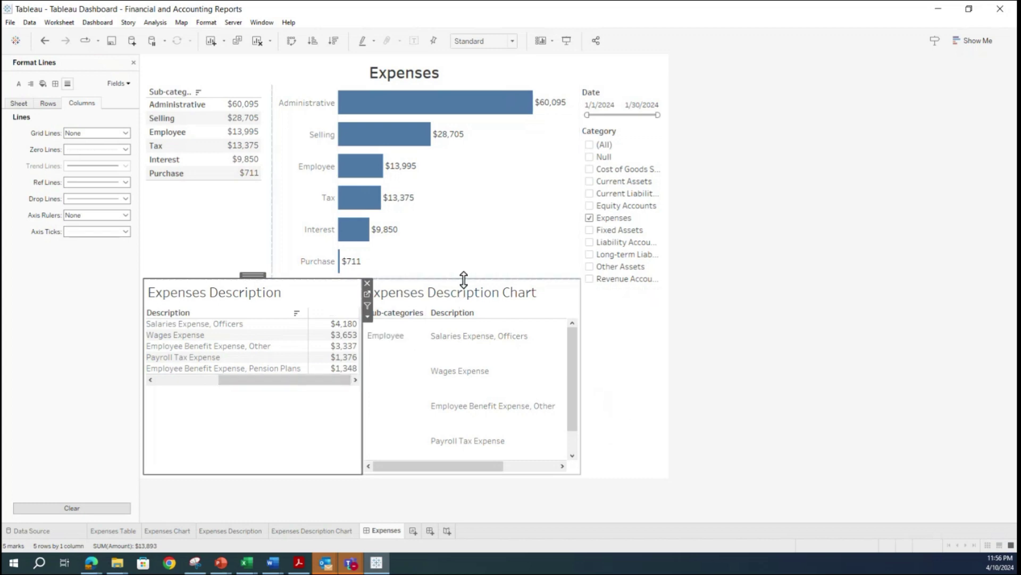
click(572, 383)
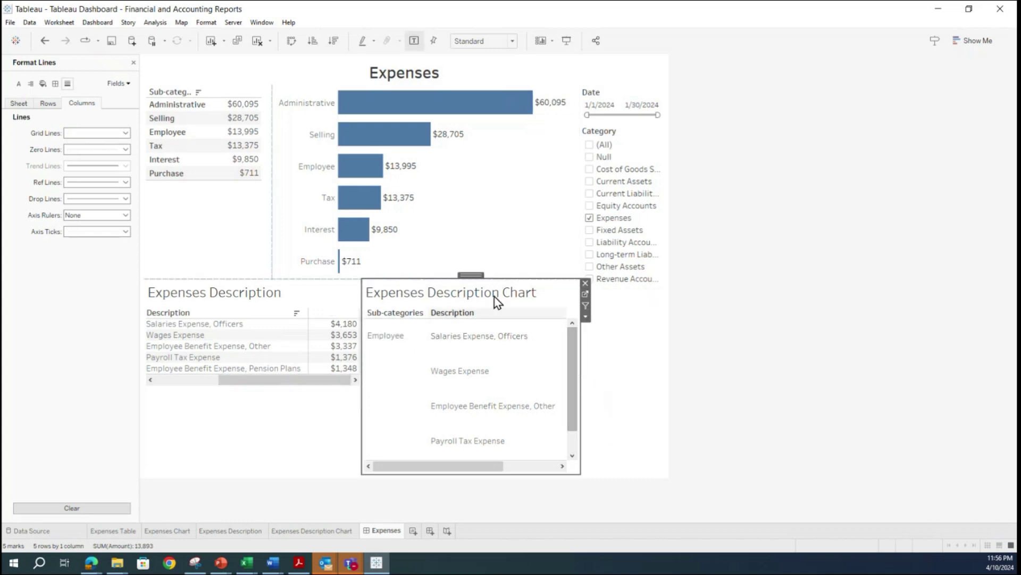
drag(469, 274, 452, 317)
drag(414, 390, 360, 482)
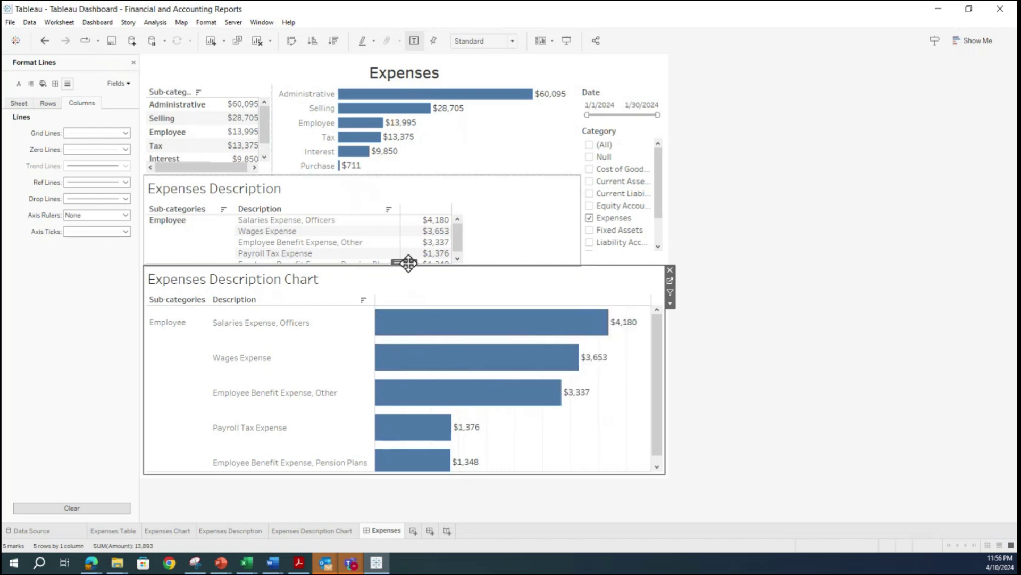
- Adjust the boundary between the Expenses Description table and the chart beneath it so the whole table fits
drag(442, 266, 436, 349)
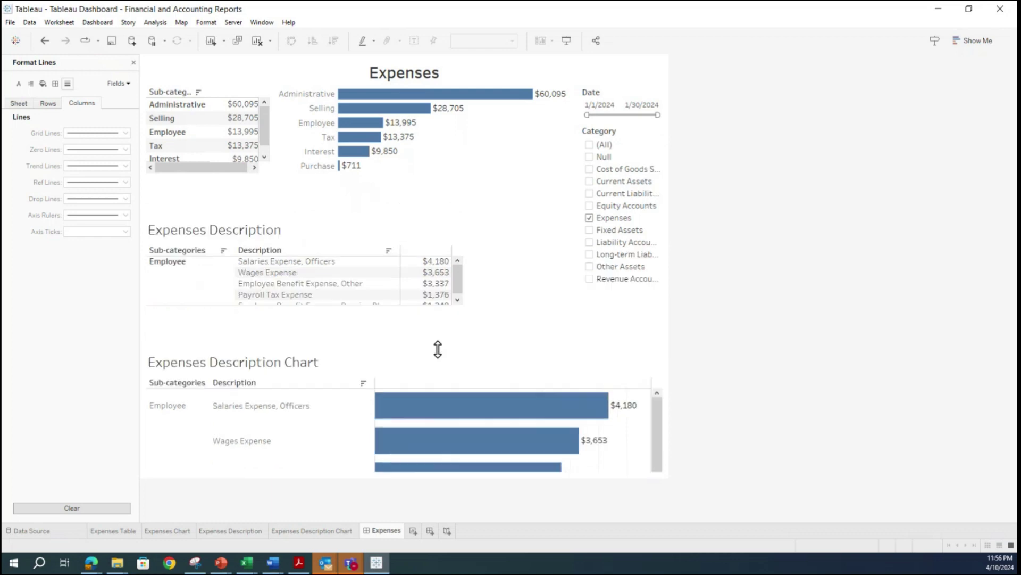
click(655, 407)
scroll(554, 411, down, 3)
scroll(555, 410, up, 3)
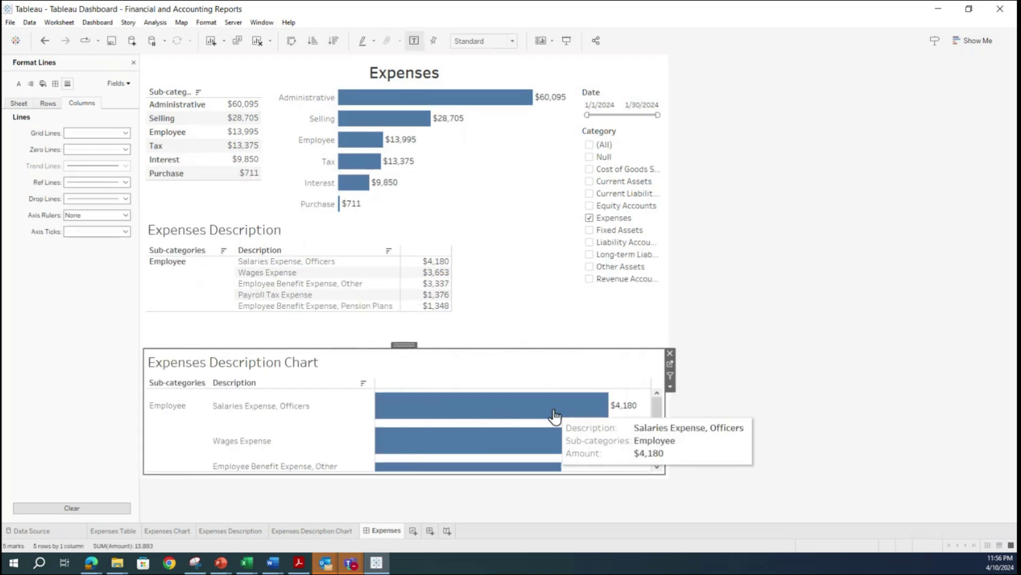
click(482, 299)
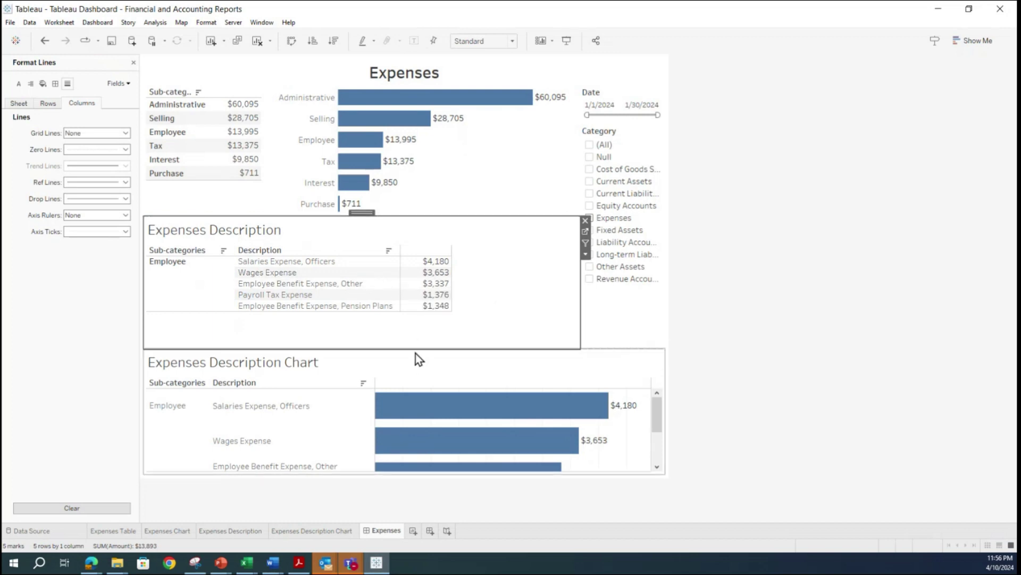
drag(415, 350, 423, 312)
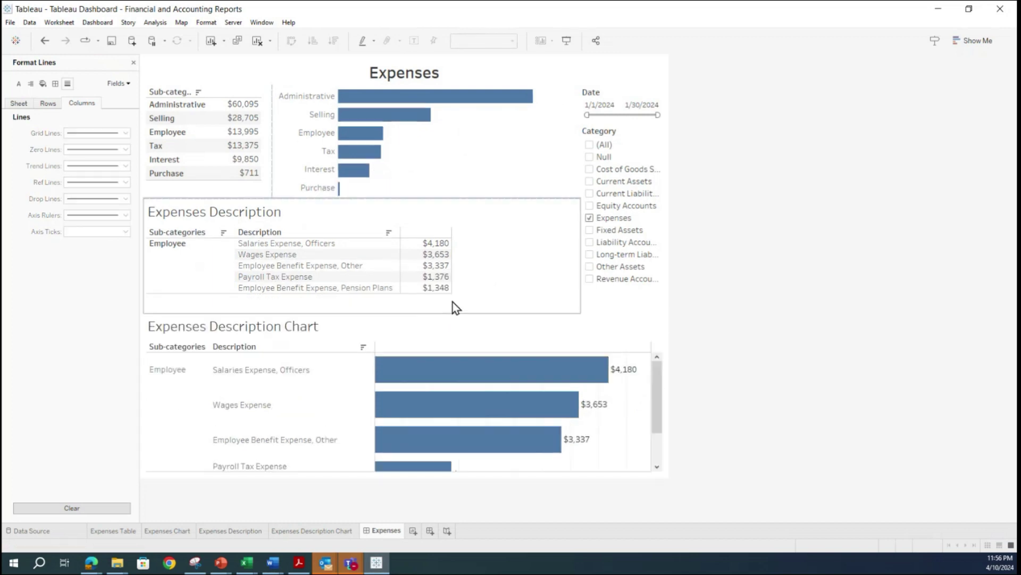
- Hide the field labels for rows in the Expenses Description Chart on the dashboard
right_click(177, 350)
click(225, 445)
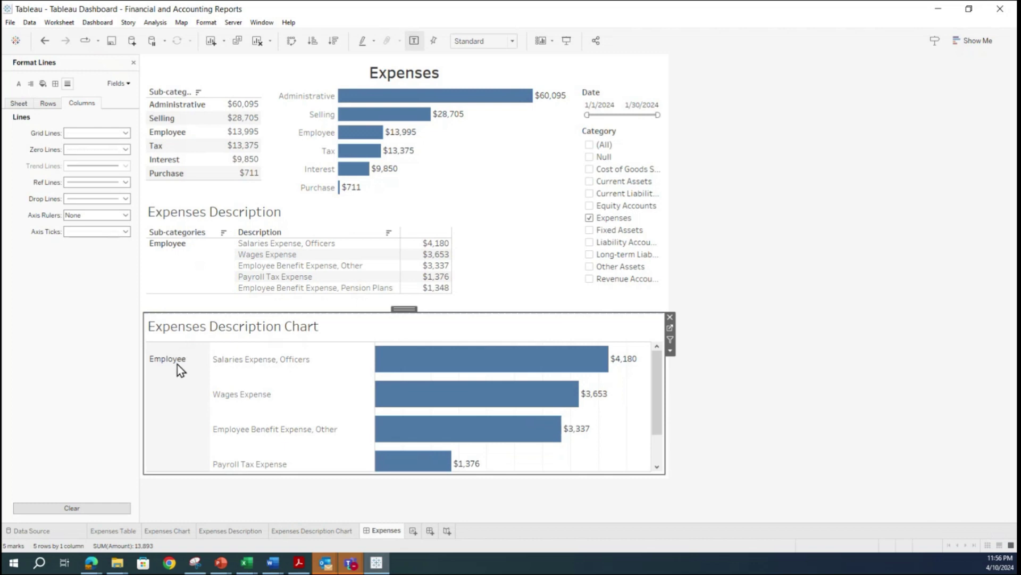
scroll(269, 363, down, 1)
scroll(269, 363, up, 1)
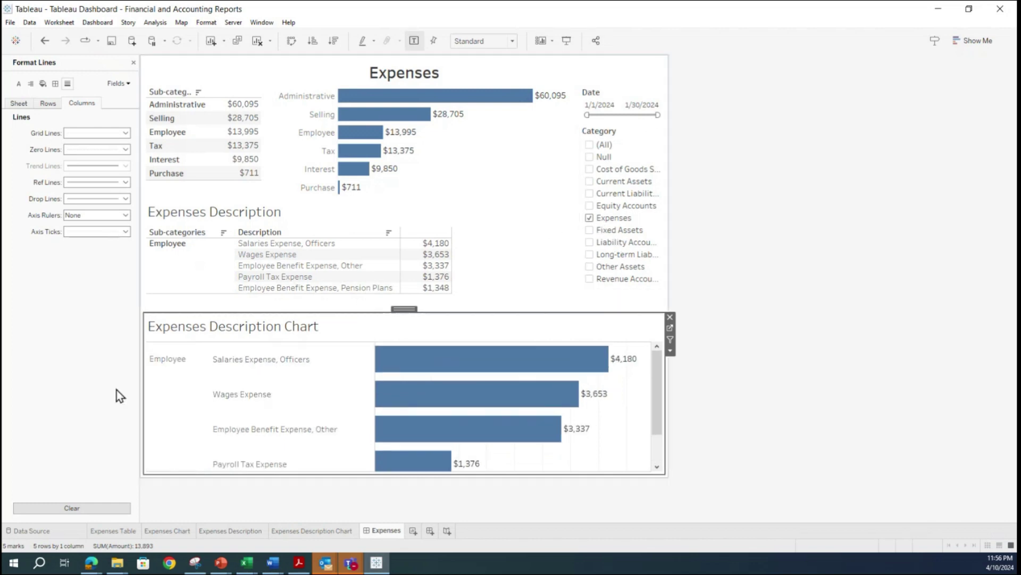
- Shift the boundary between the Expenses Description table and the chart beneath it slightly upward on the dashboard
click(382, 268)
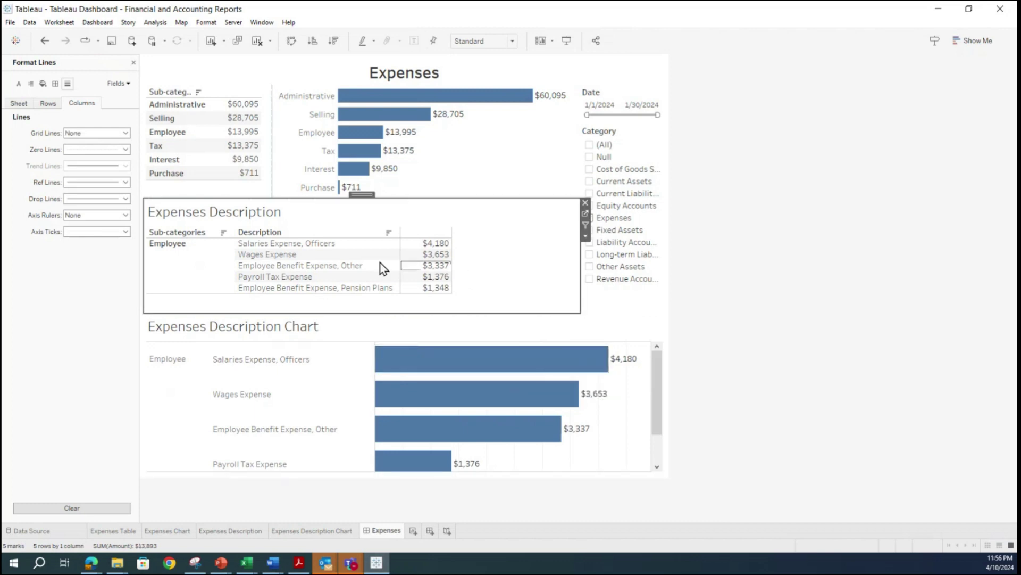
drag(443, 312, 450, 293)
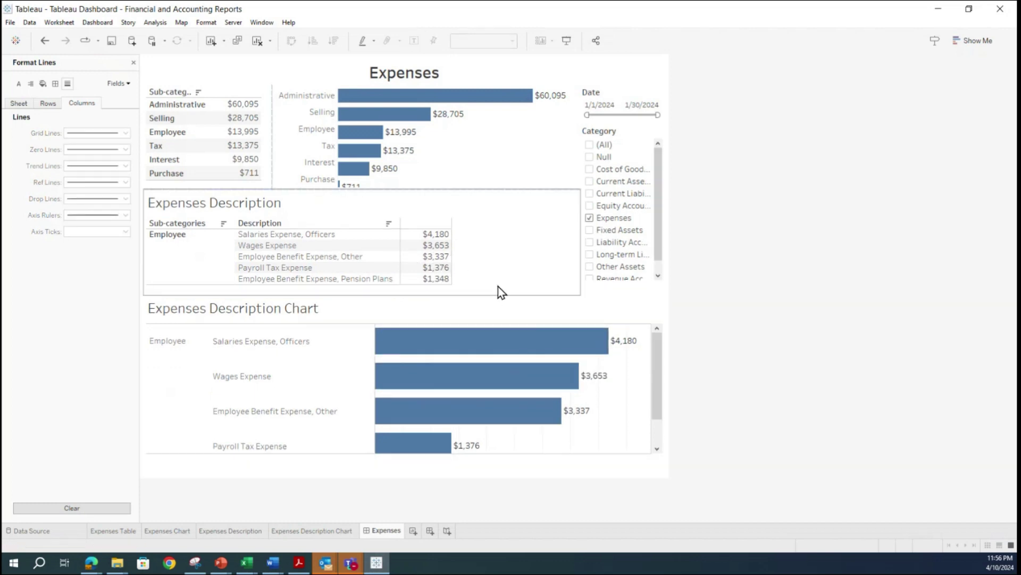
click(665, 237)
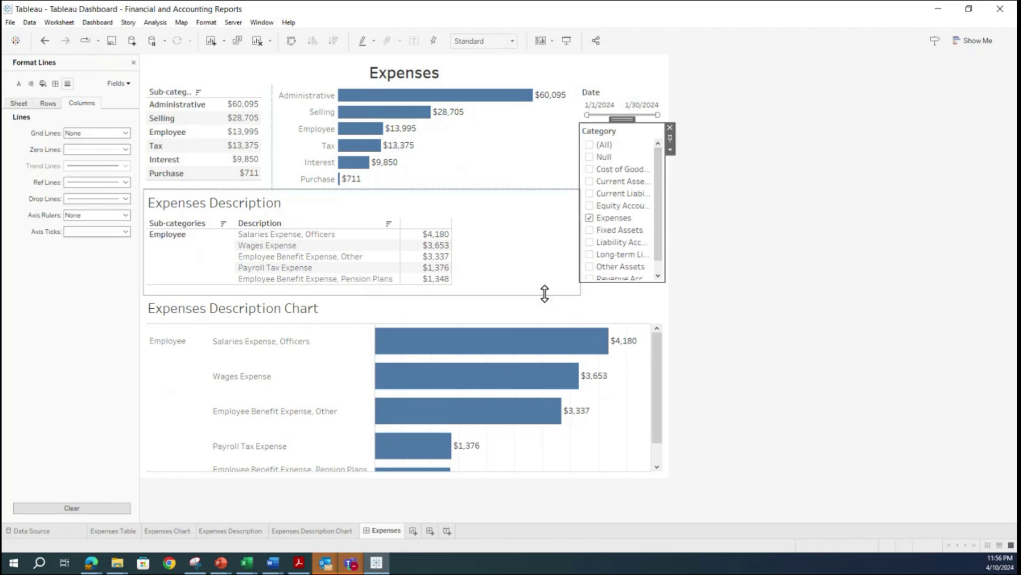
- Look at the Expenses Chart worksheet and return to the Expenses dashboard
click(403, 173)
click(208, 490)
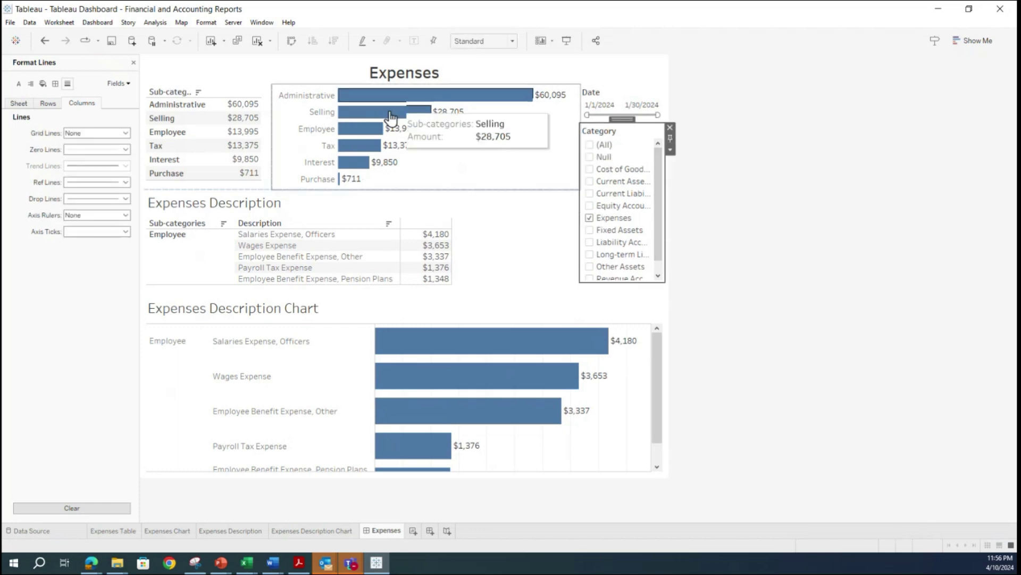
click(187, 530)
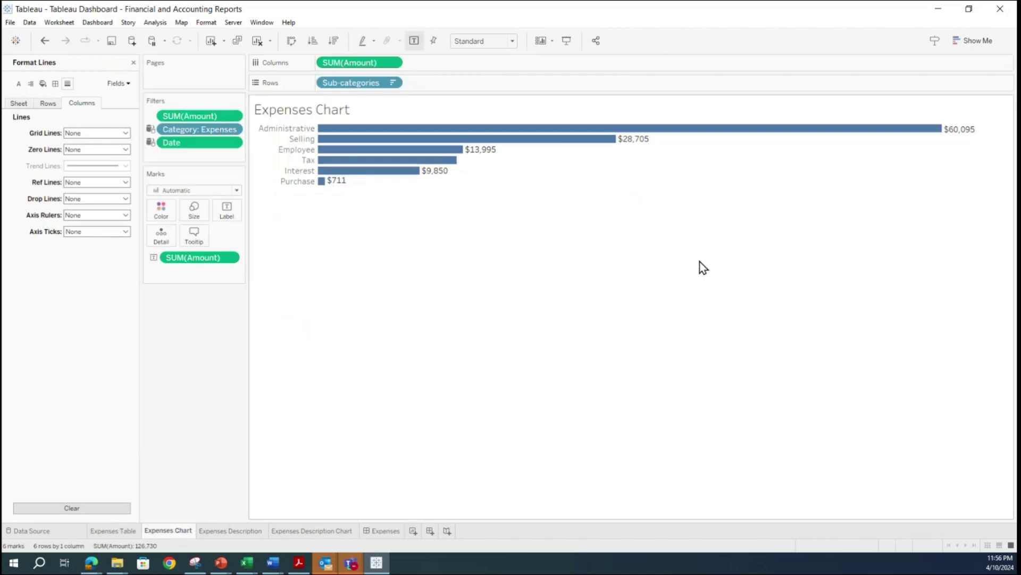
mouse_move(378, 169)
click(382, 531)
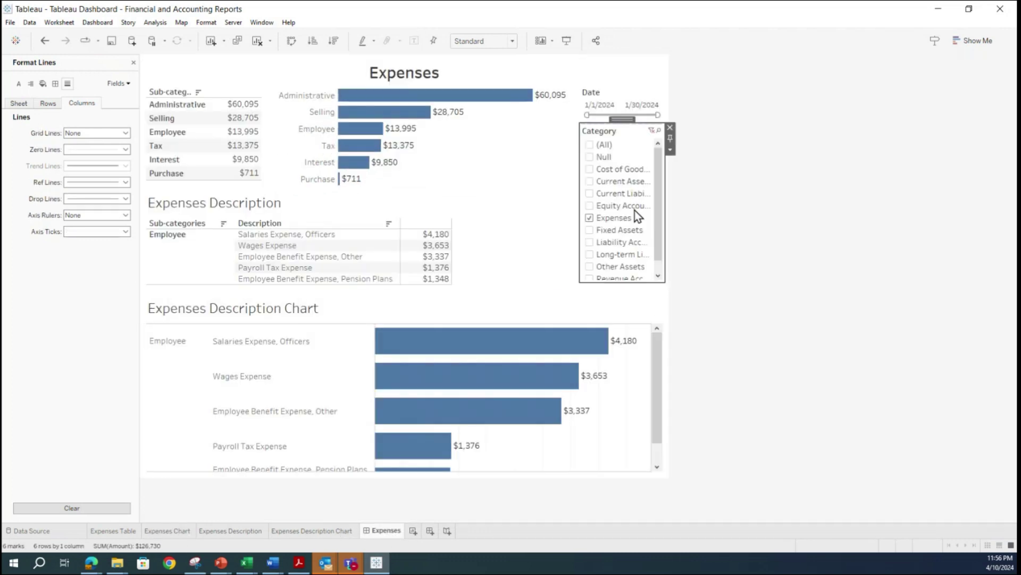
- Show the Sub-categories filter of the Expenses Description table on the dashboard and bring Expenses into view in the Category filter
click(501, 238)
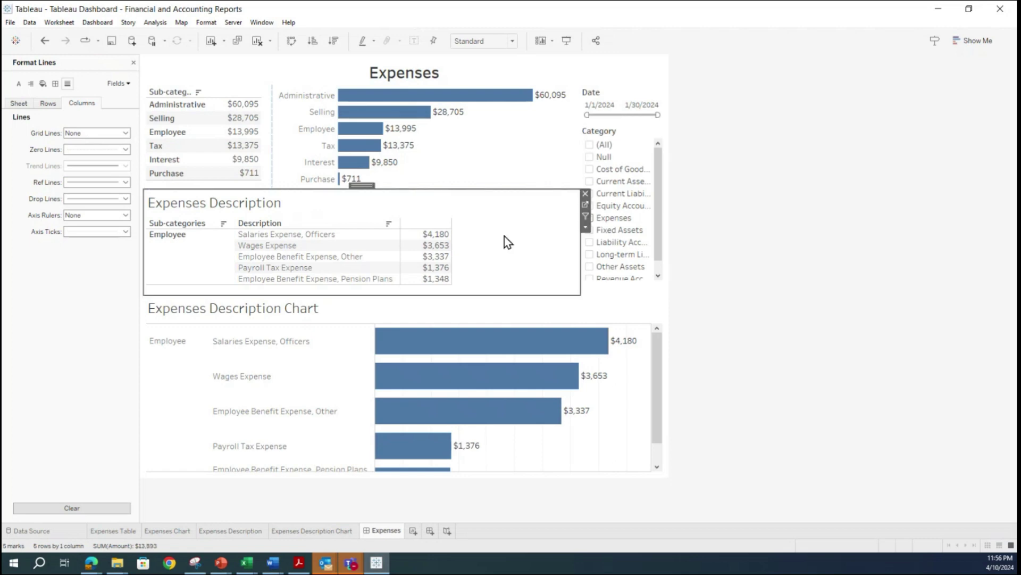
click(586, 228)
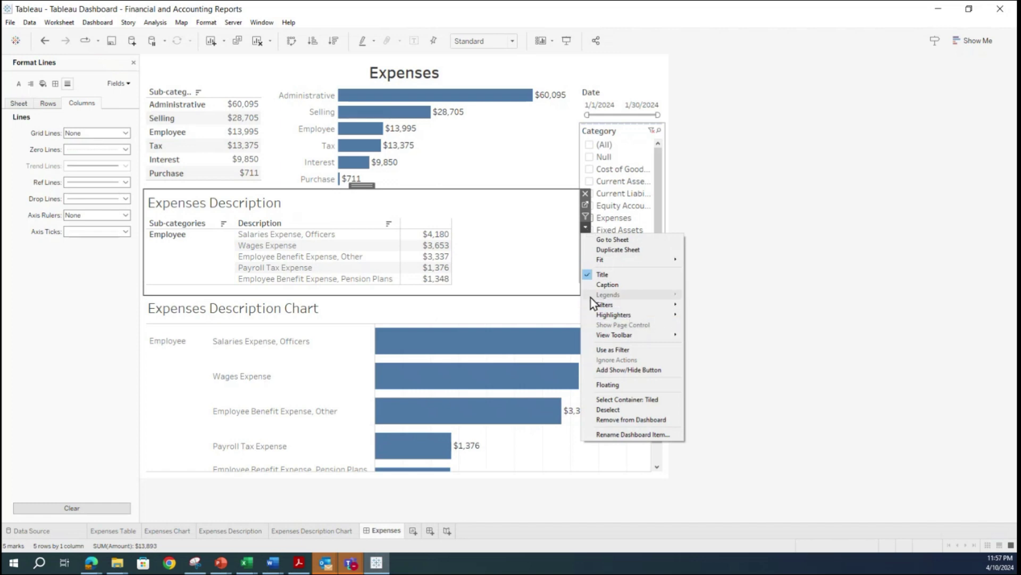
click(530, 238)
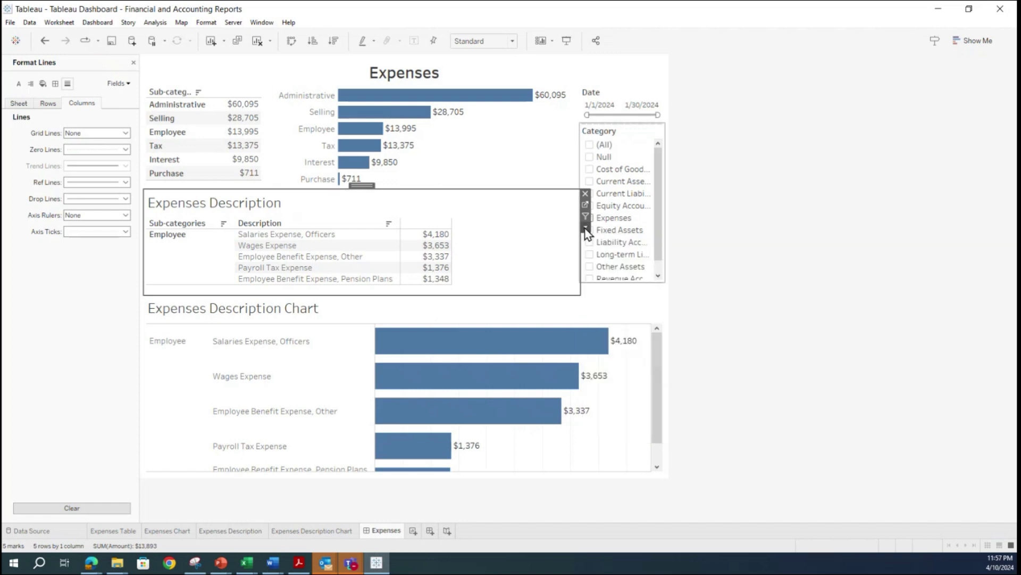
click(586, 228)
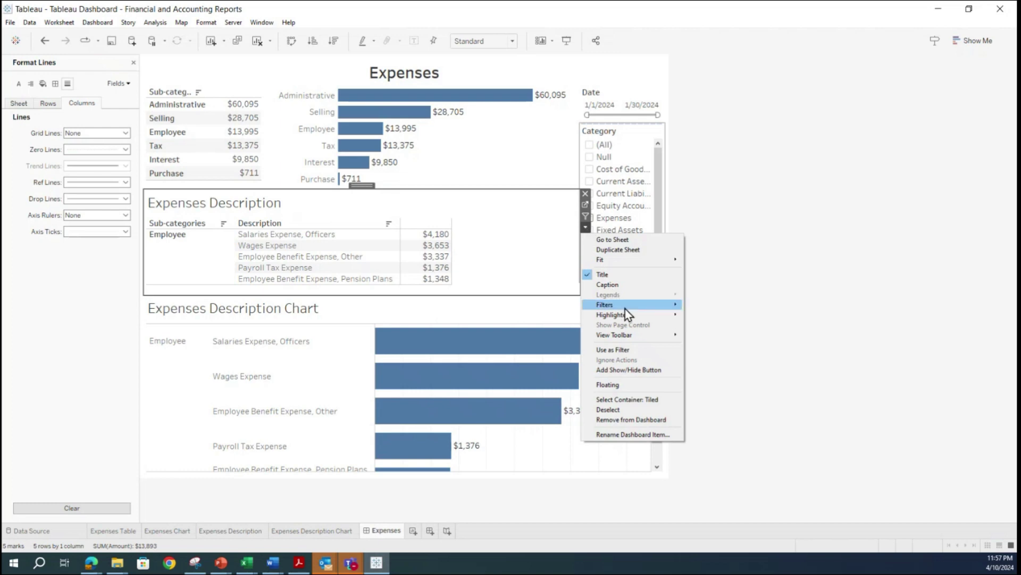
mouse_move(625, 310)
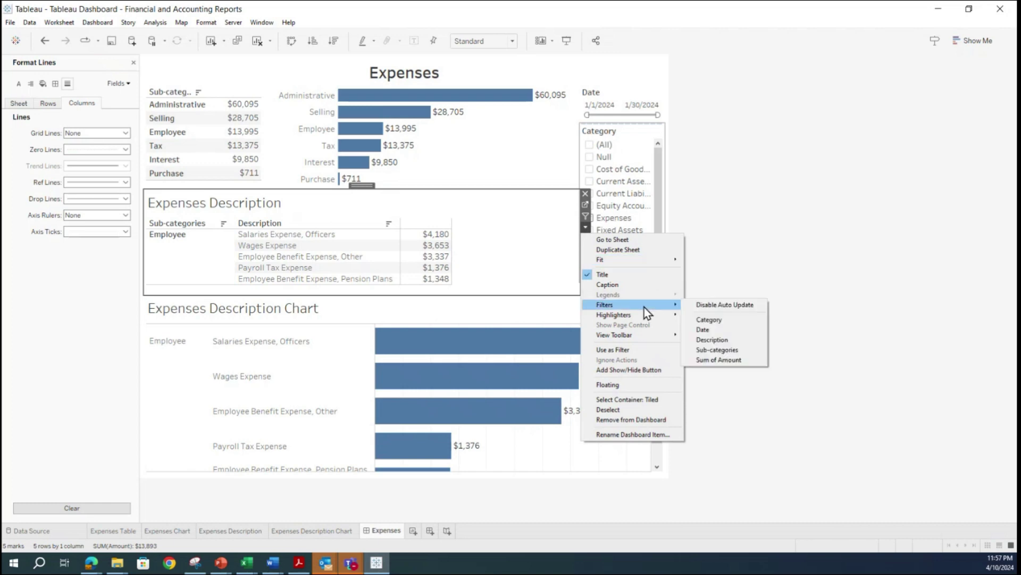
click(727, 349)
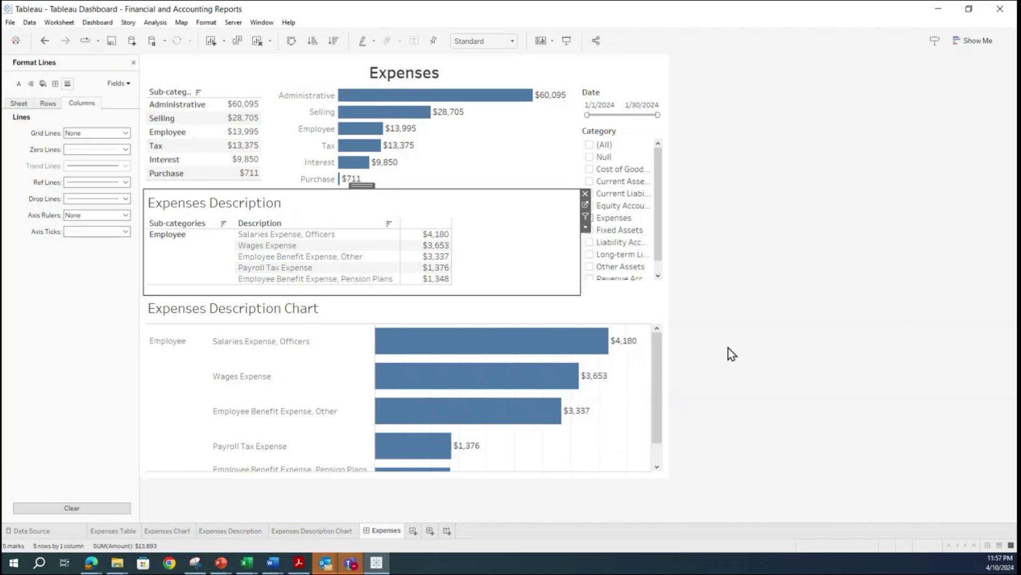
scroll(617, 173, down, 2)
click(620, 171)
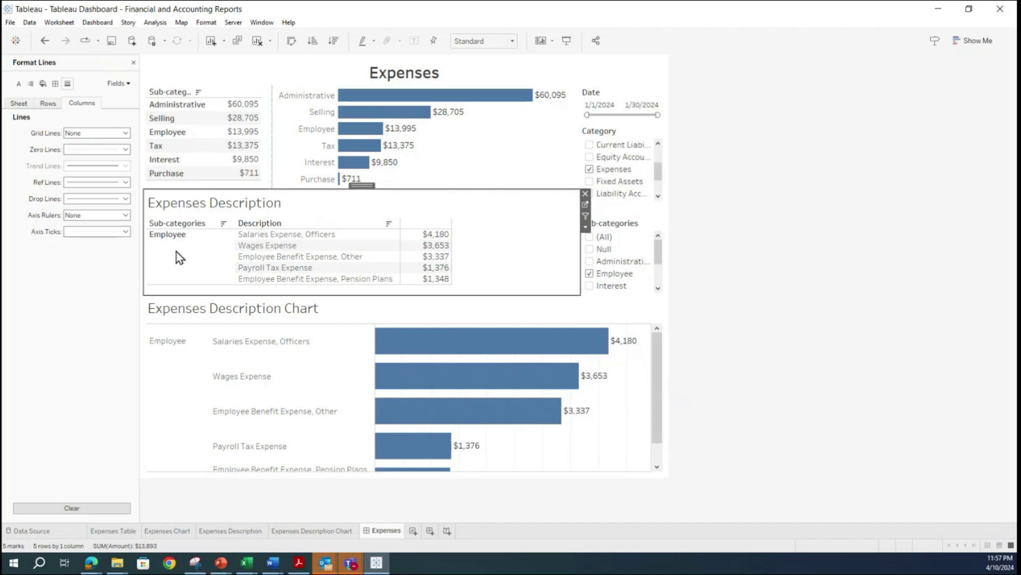
- Select all values in the Sub-categories filter and look through the expense descriptions
click(589, 238)
scroll(362, 367, down, 3)
scroll(371, 354, up, 3)
scroll(372, 349, down, 5)
scroll(376, 353, up, 6)
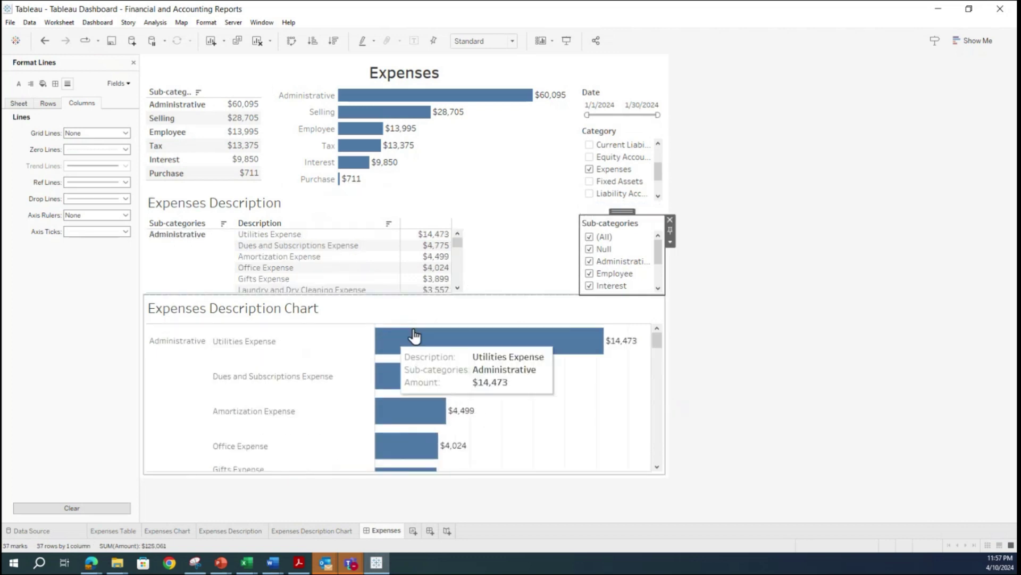
- Limit the Sub-categories filter to Administrative only and look through the filtered Expenses Description Chart
click(588, 236)
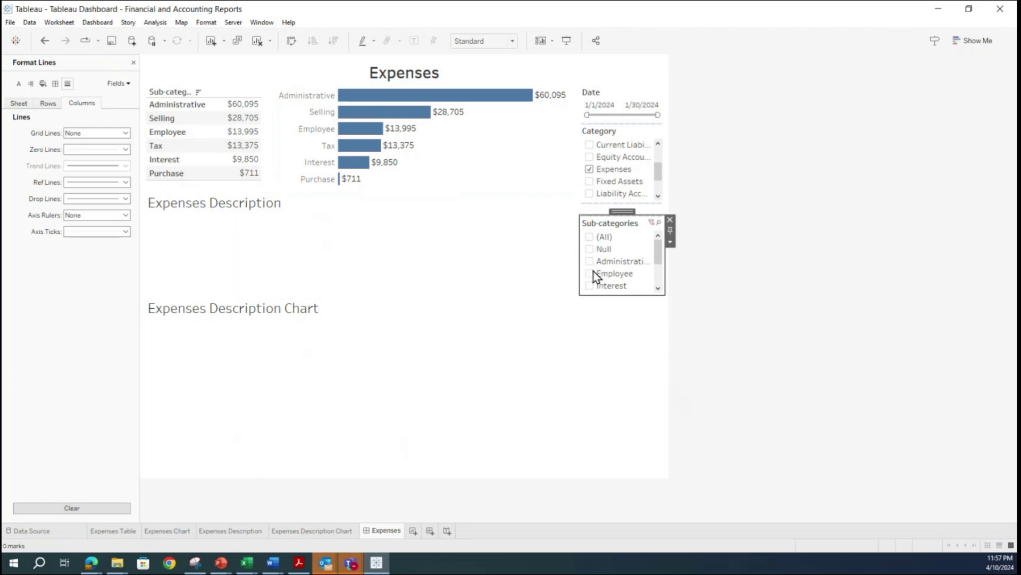
click(590, 262)
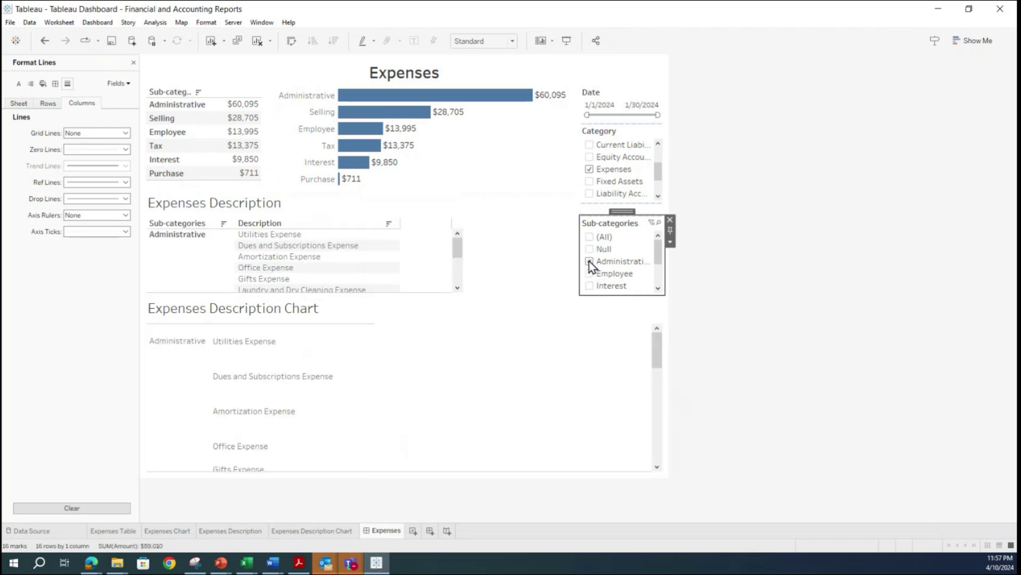
scroll(531, 359, down, 6)
scroll(532, 360, up, 6)
scroll(532, 360, down, 6)
right_click(532, 359)
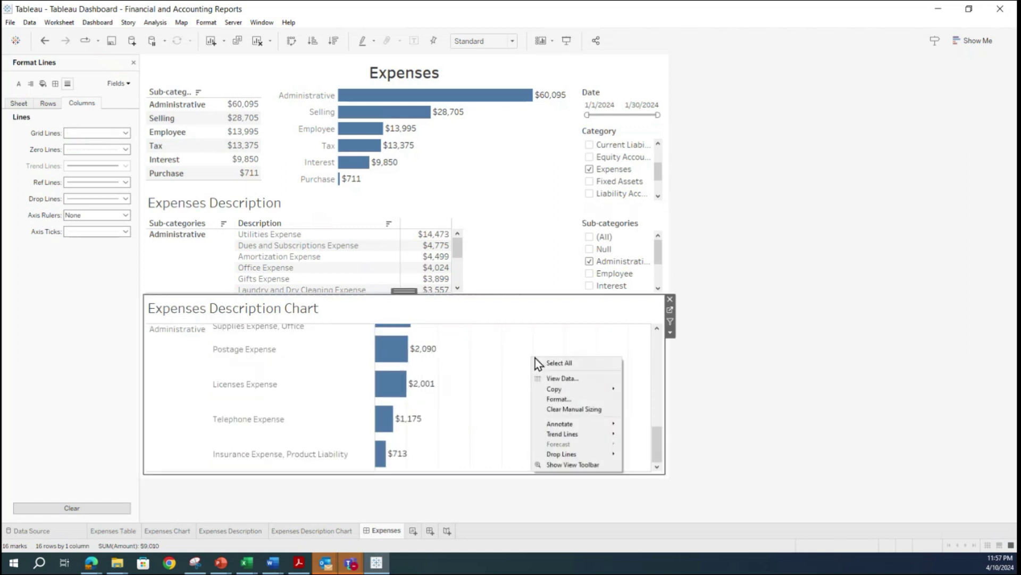
click(500, 386)
scroll(500, 387, up, 3)
- Hide the field labels for rows in the Expenses Description table on the dashboard
click(412, 217)
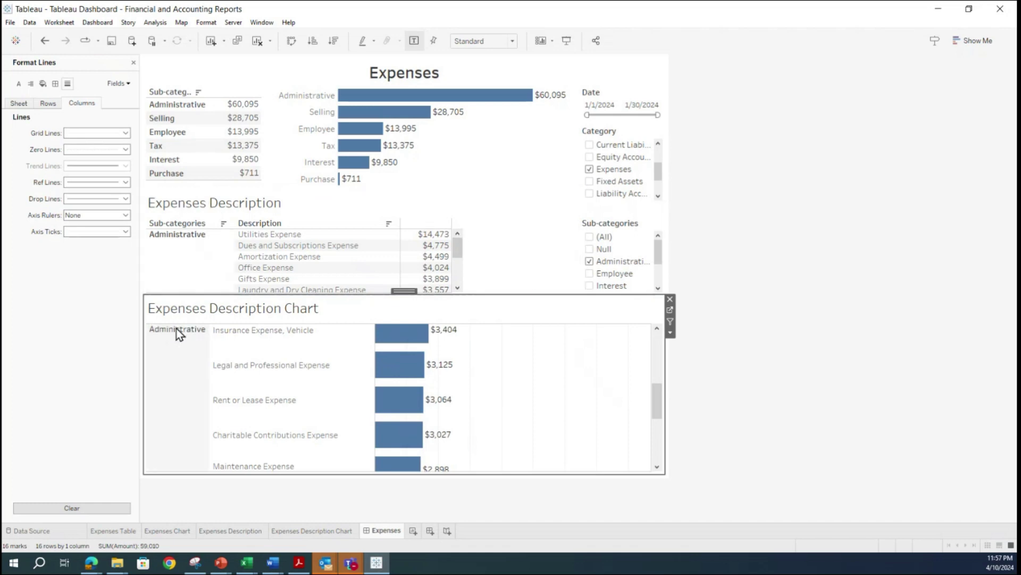
click(166, 230)
right_click(166, 227)
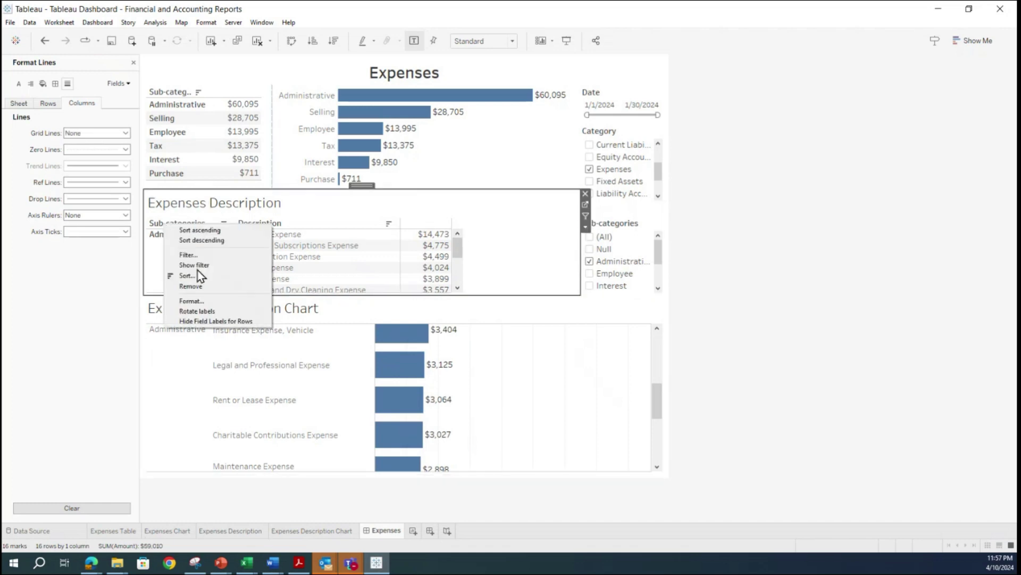
click(216, 321)
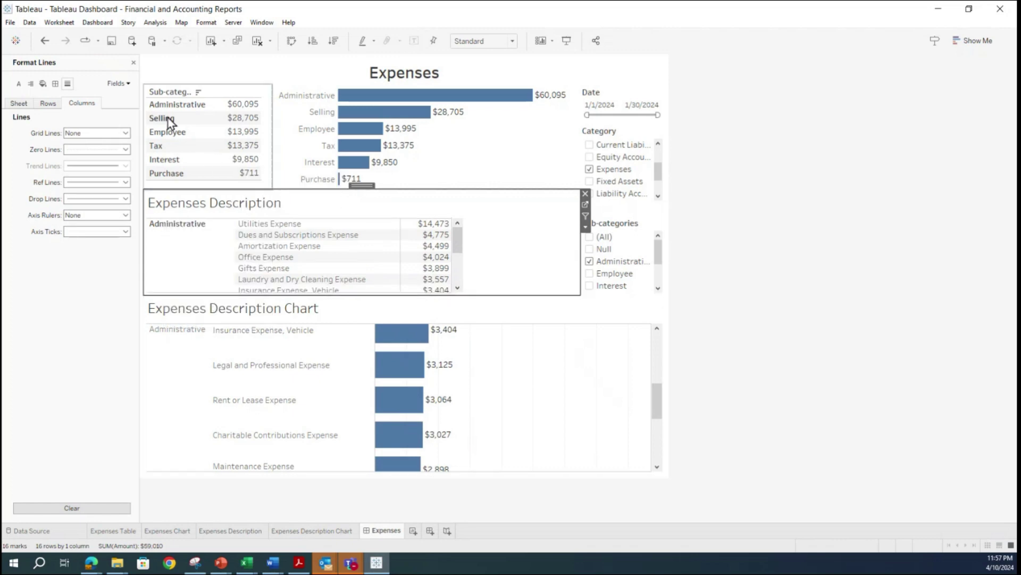
- Hide the field label for rows in the sub-category totals table and reduce the height of the row holding it
right_click(173, 97)
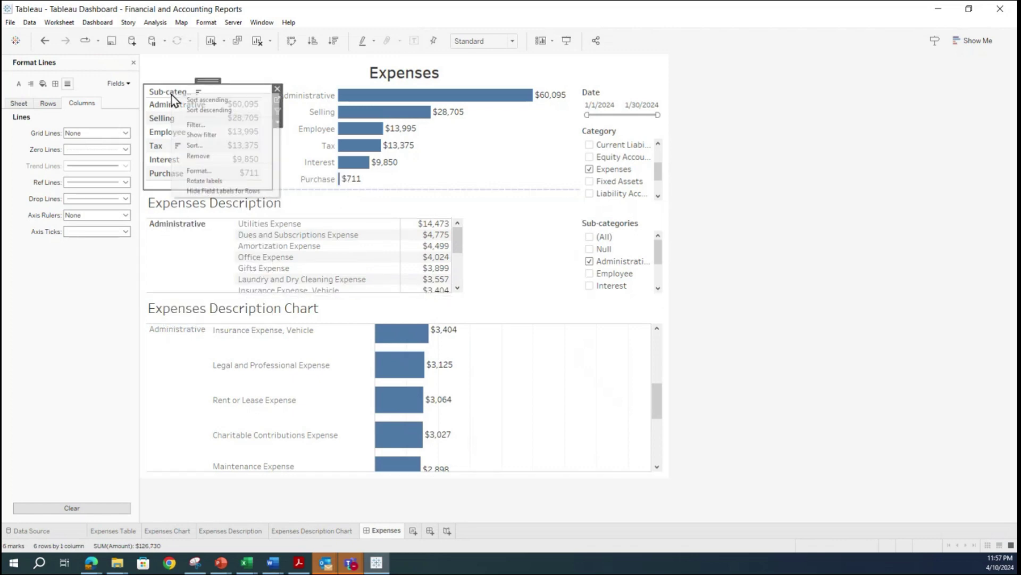
click(213, 192)
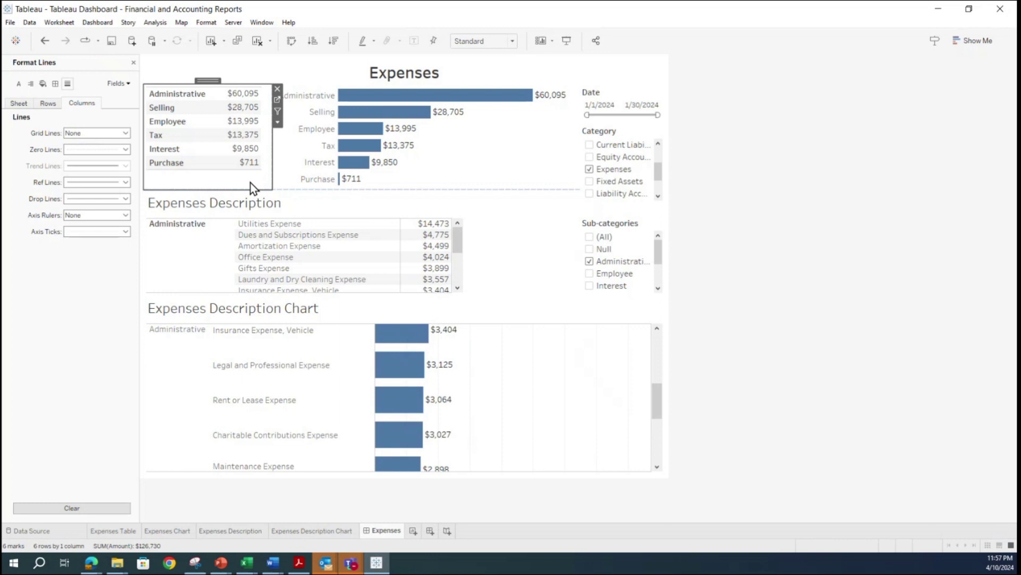
drag(217, 189, 234, 174)
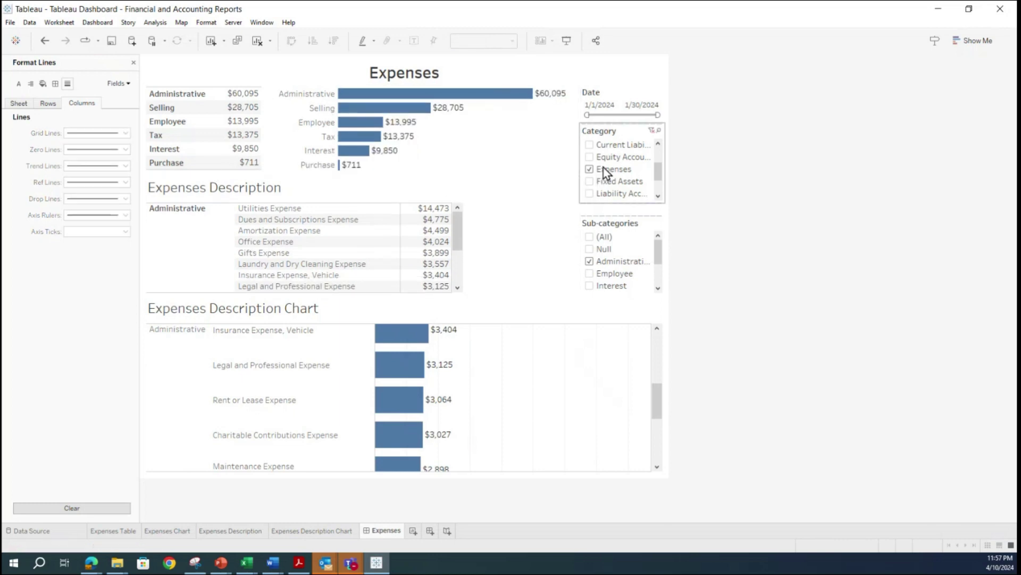
- Make the Expenses Description table's title bold and centered
click(238, 191)
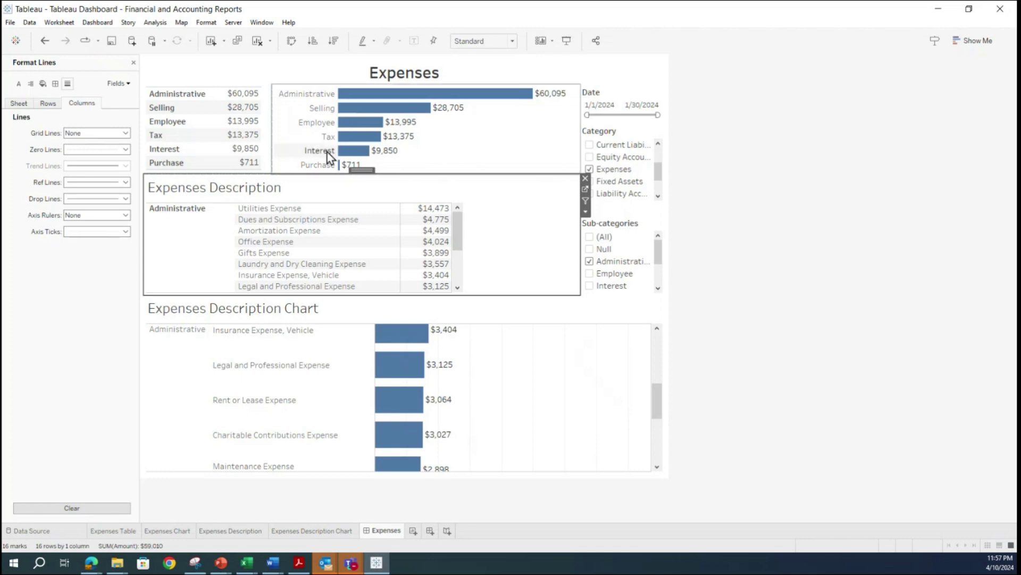
double_click(259, 189)
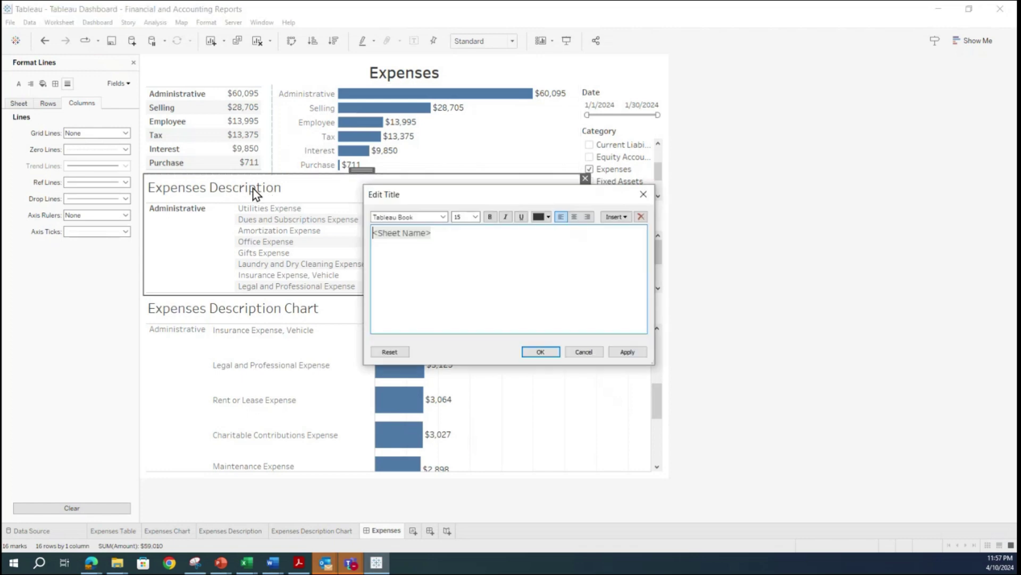
drag(476, 239, 357, 235)
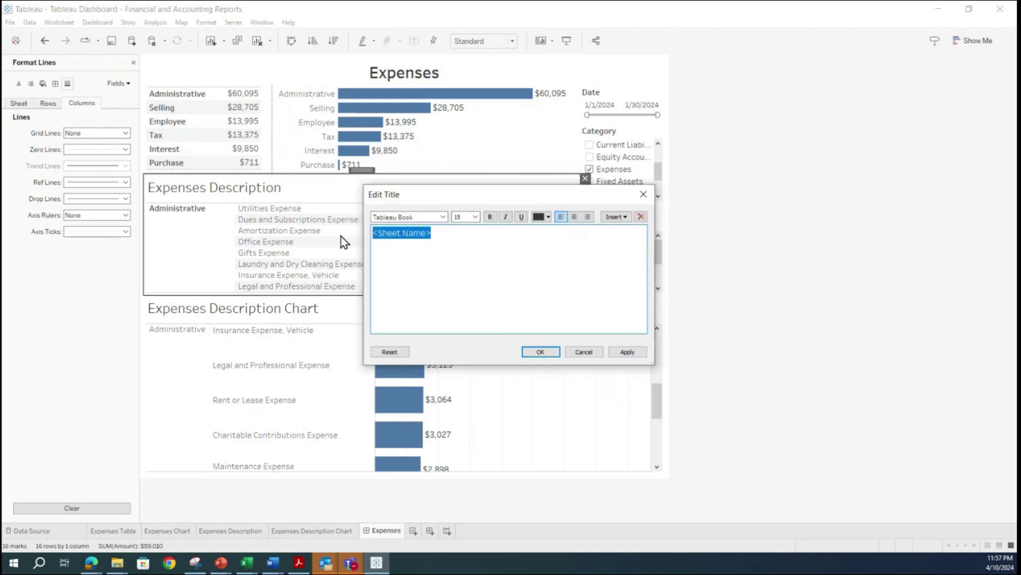
click(575, 216)
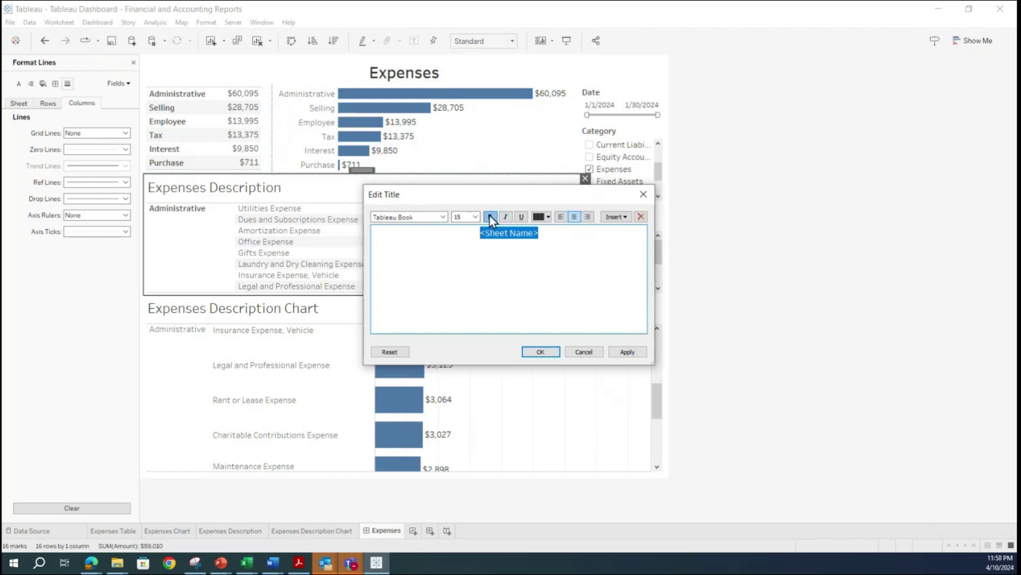
click(628, 351)
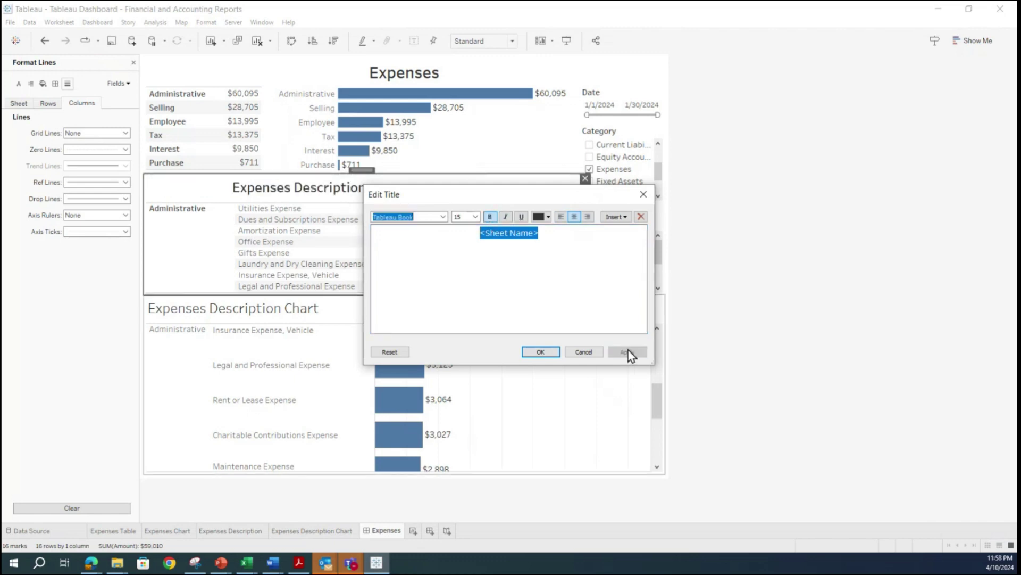
click(548, 354)
- Make the Expenses Description Chart's title bold and centered
double_click(253, 319)
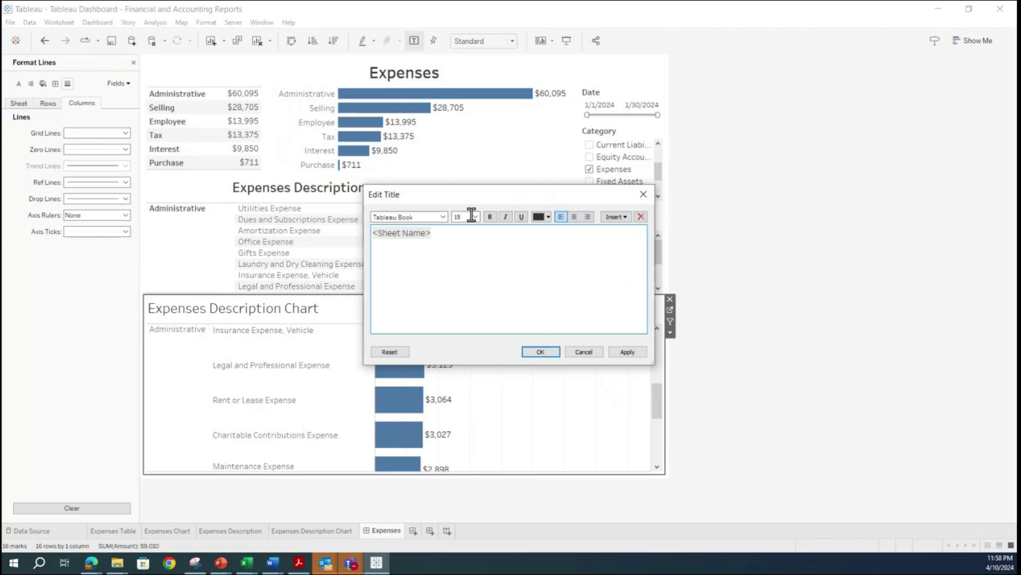
drag(460, 229, 336, 225)
click(490, 217)
click(574, 217)
click(636, 353)
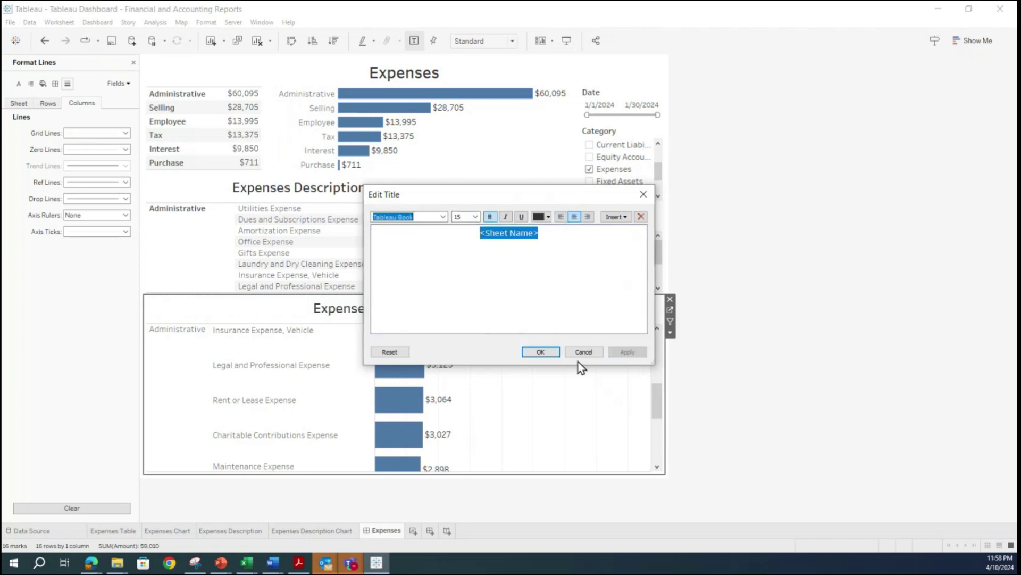
click(555, 354)
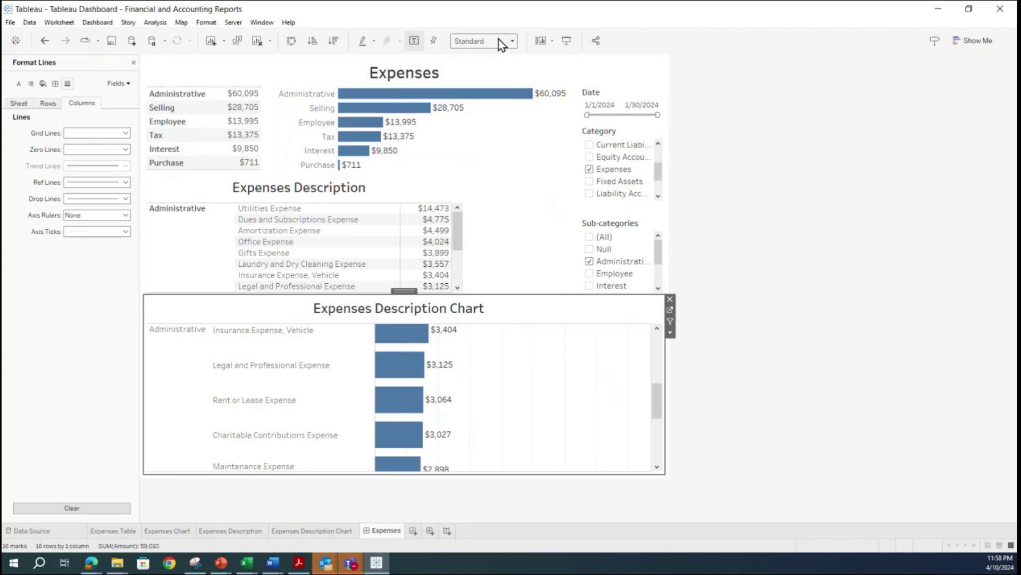
- Try the Entire View, Fit Height and Fit Width sizing options on the Expenses Description table
click(452, 245)
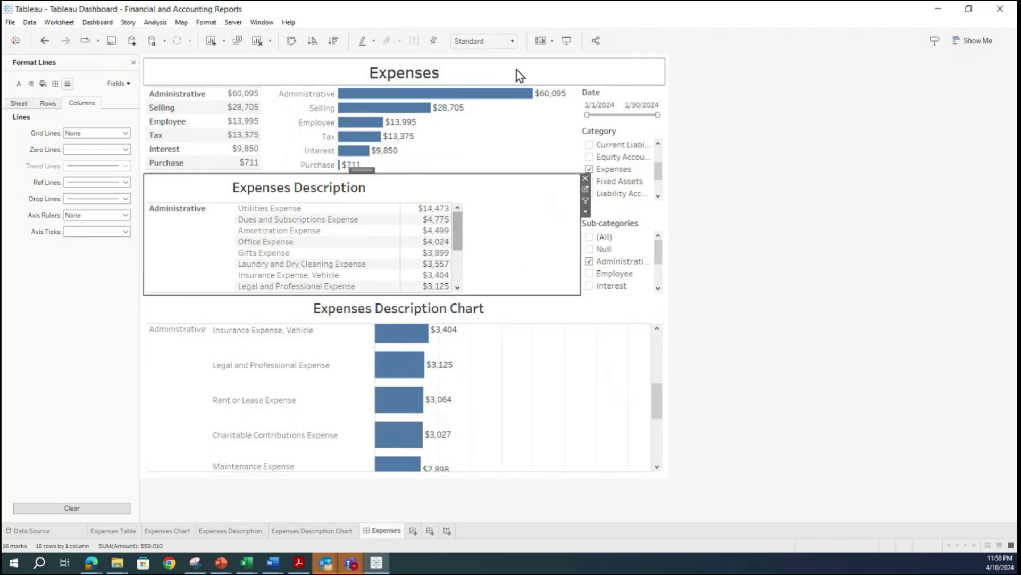
click(513, 41)
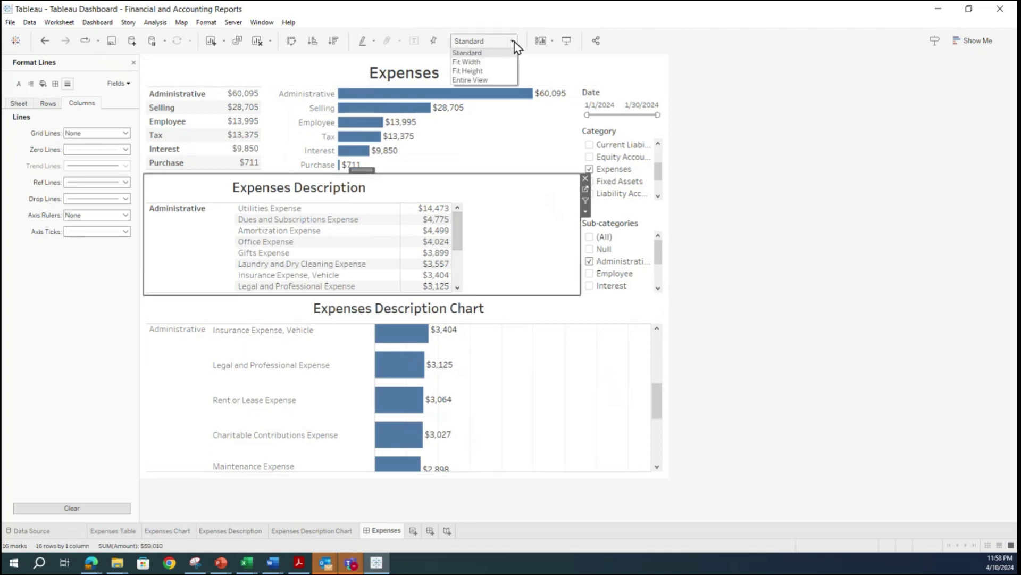
click(487, 80)
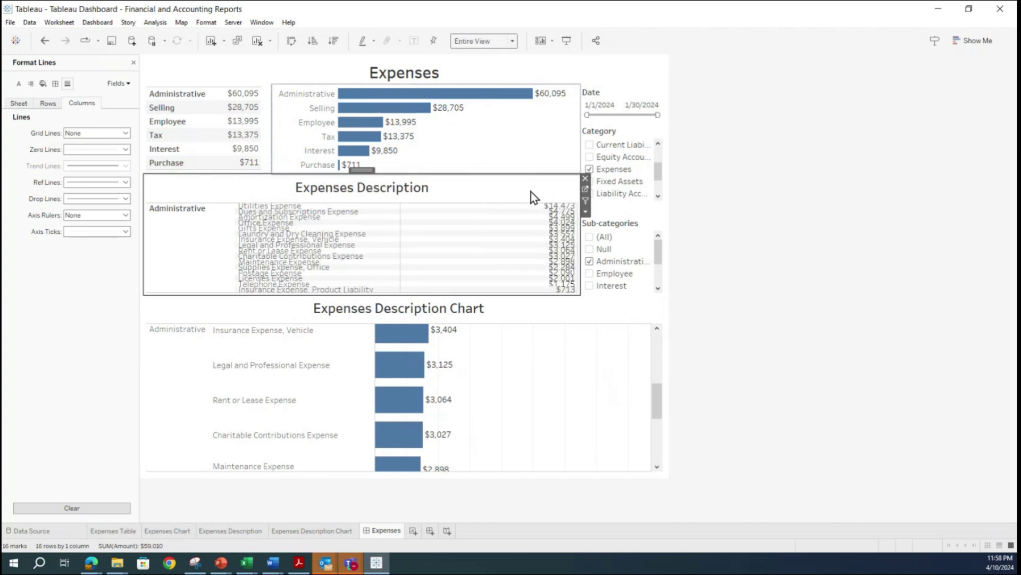
click(513, 40)
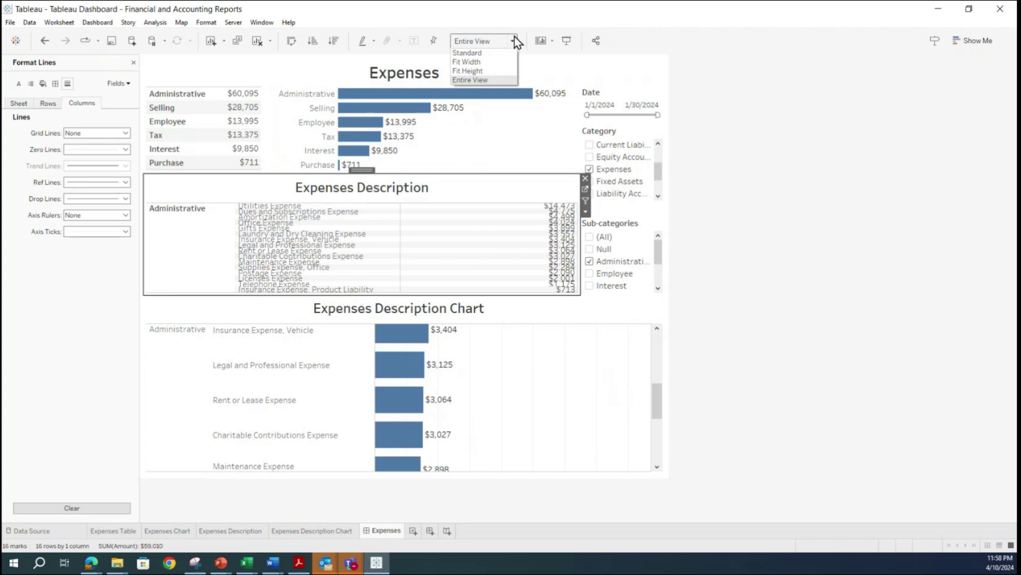
click(514, 41)
click(475, 71)
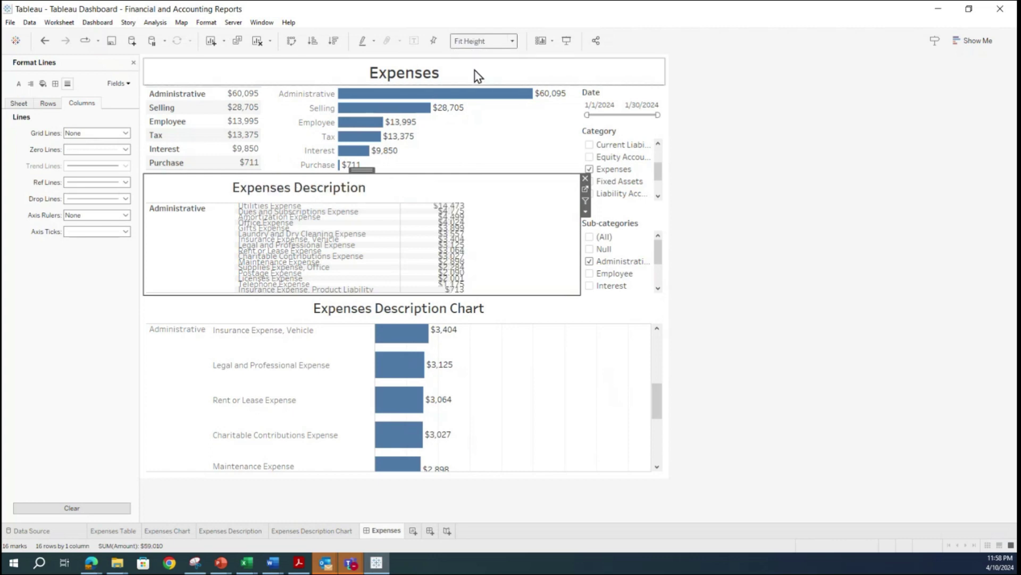
click(497, 44)
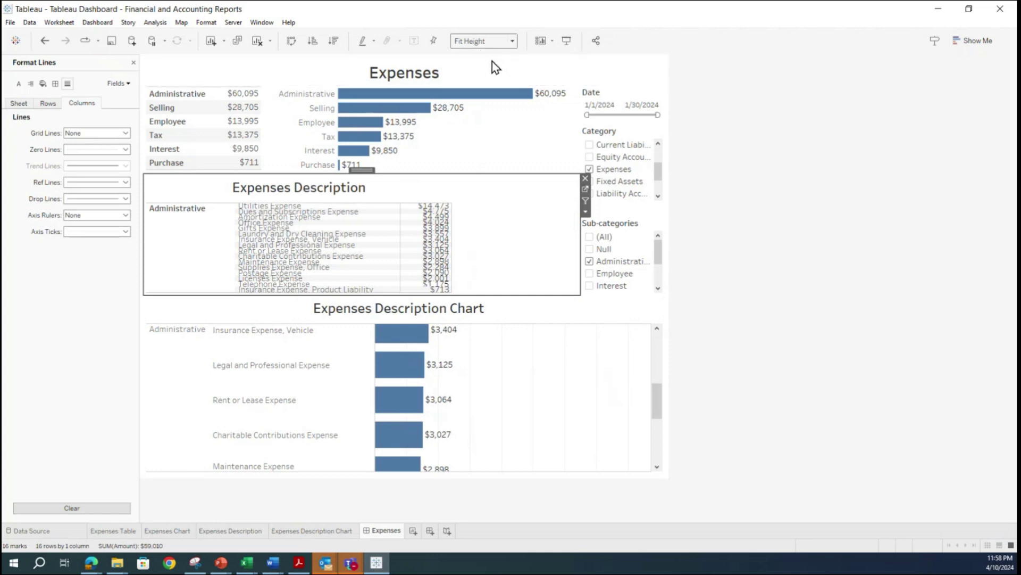
click(492, 61)
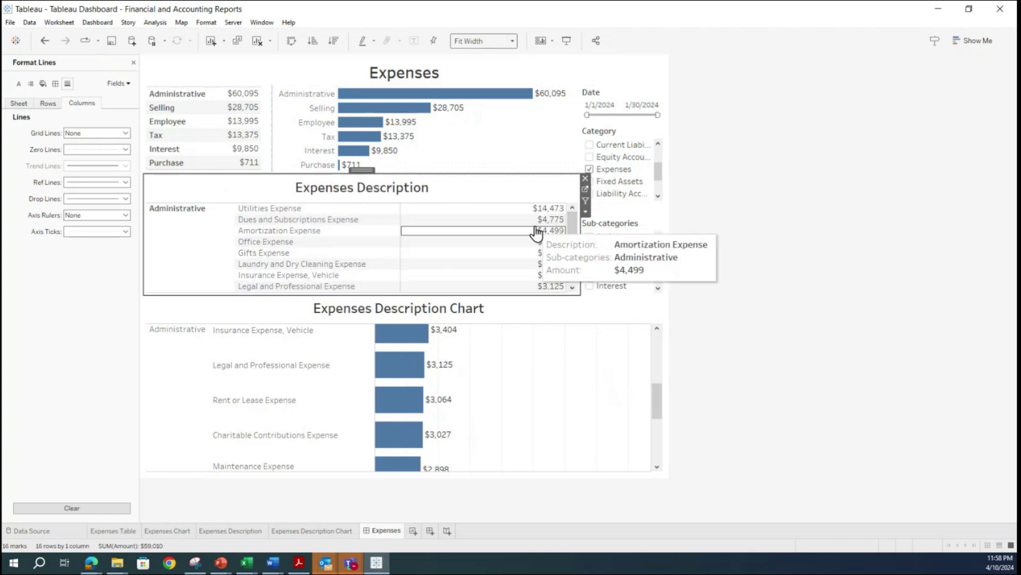
scroll(573, 277, down, 5)
scroll(575, 202, up, 5)
- Check the expense descriptions for the Employee and Interest sub-categories, and restore the filter to Administrative only
click(589, 261)
click(589, 273)
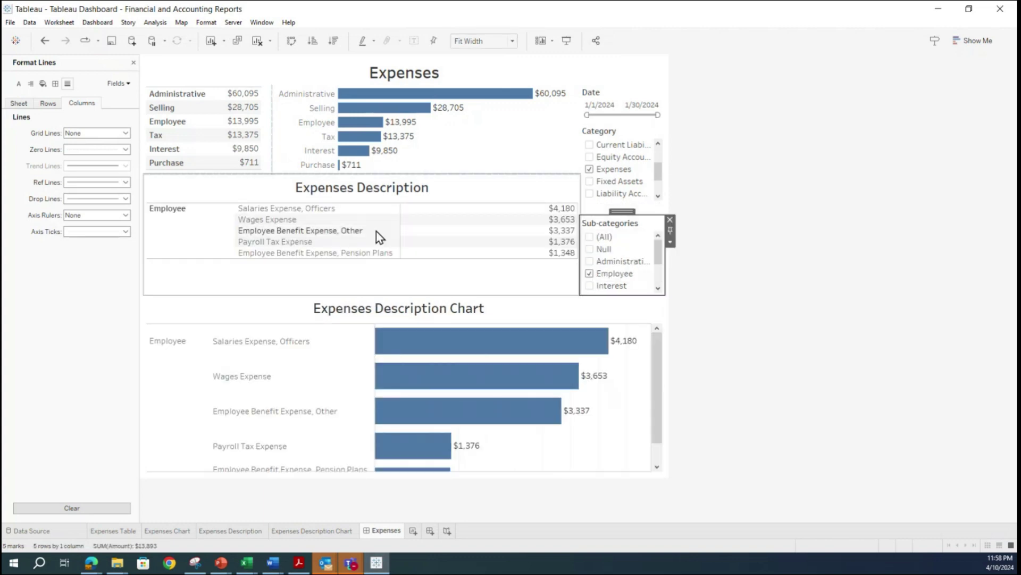
click(590, 261)
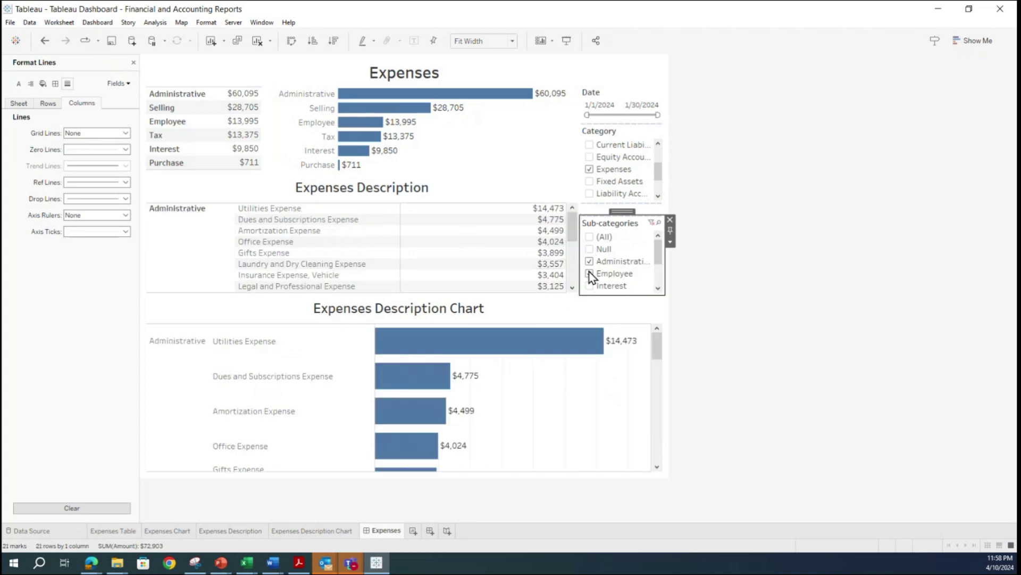
click(589, 273)
click(590, 261)
click(589, 287)
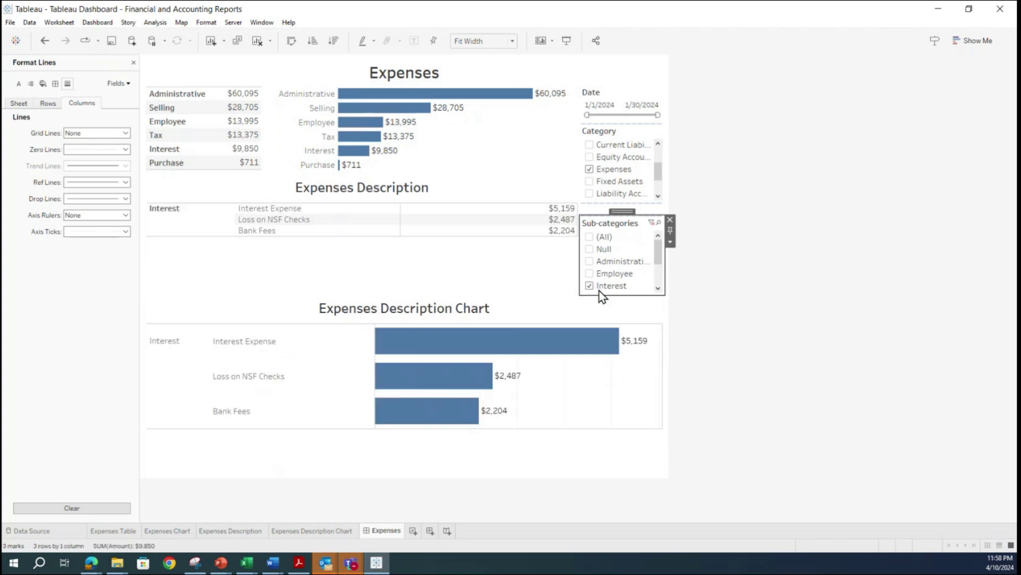
click(591, 287)
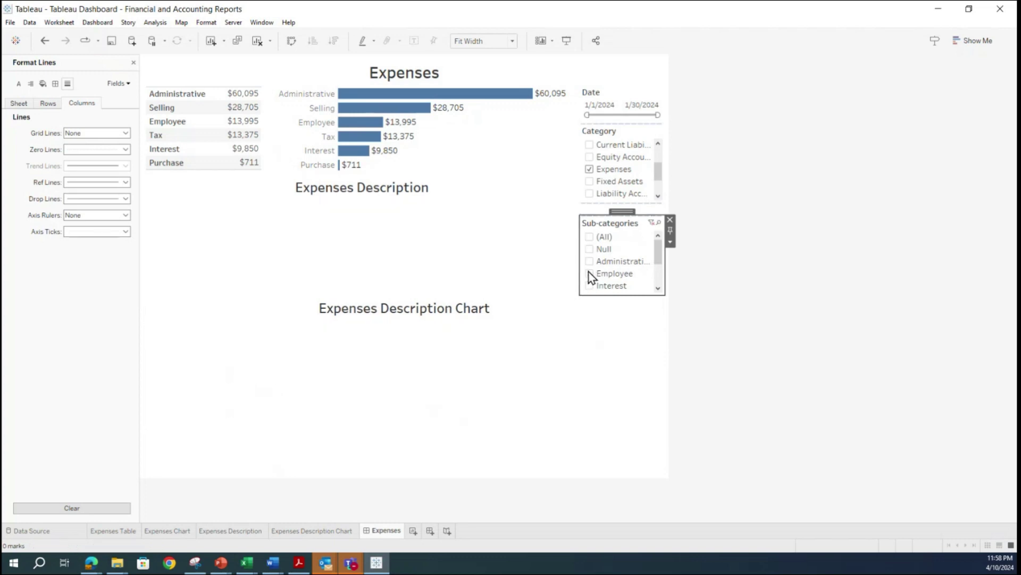
click(590, 261)
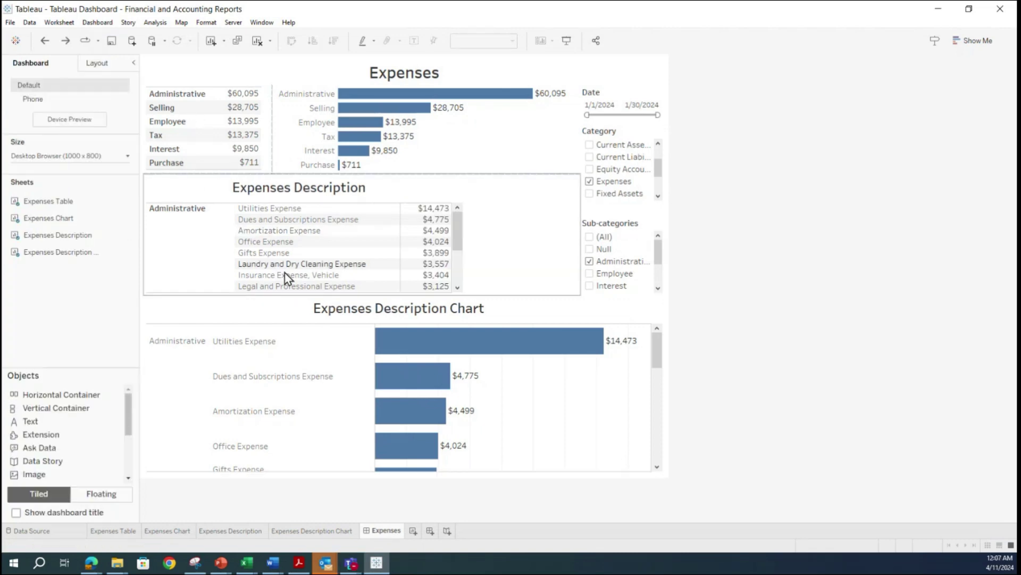
mouse_move(375, 110)
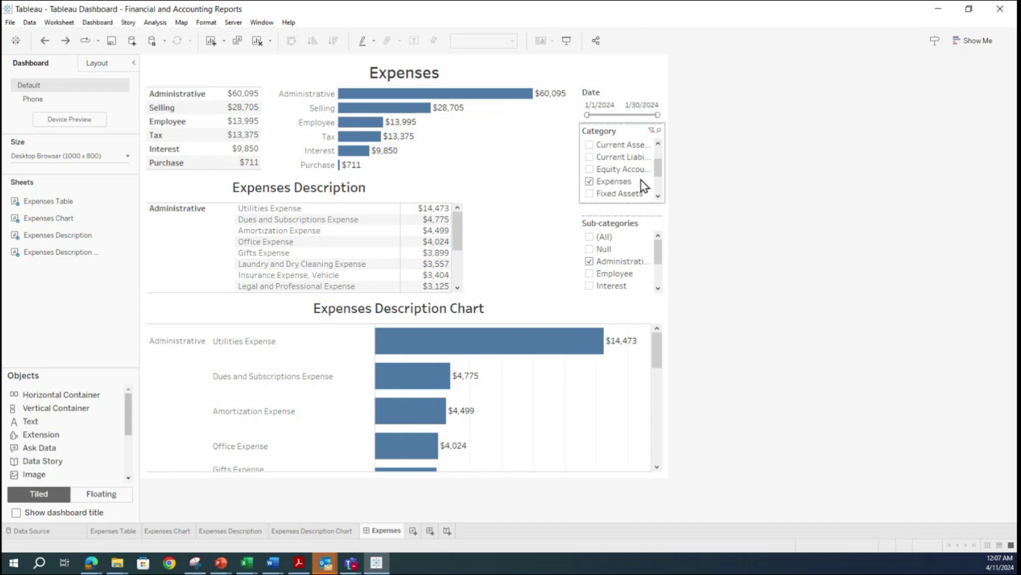
mouse_move(433, 379)
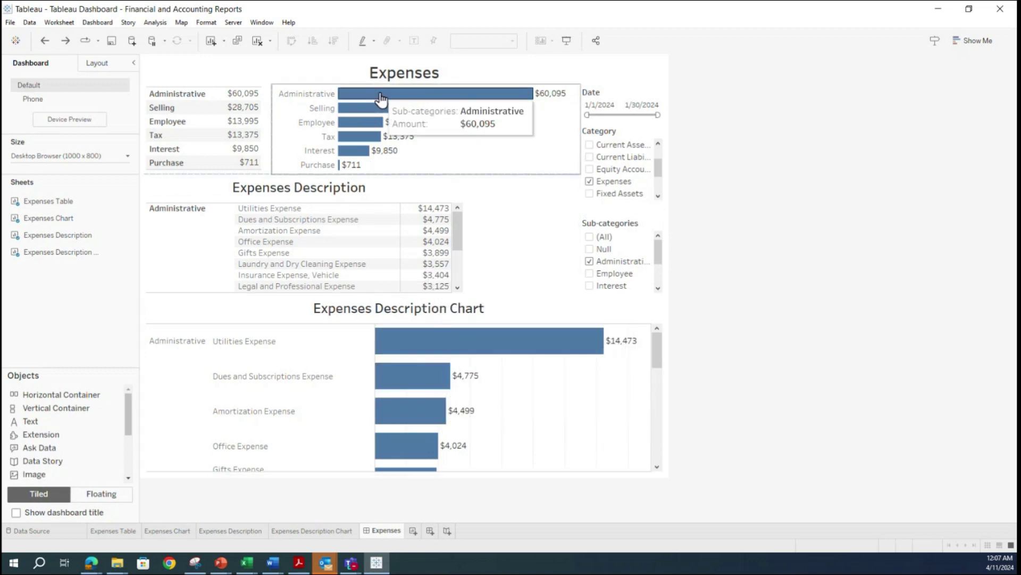
mouse_move(446, 118)
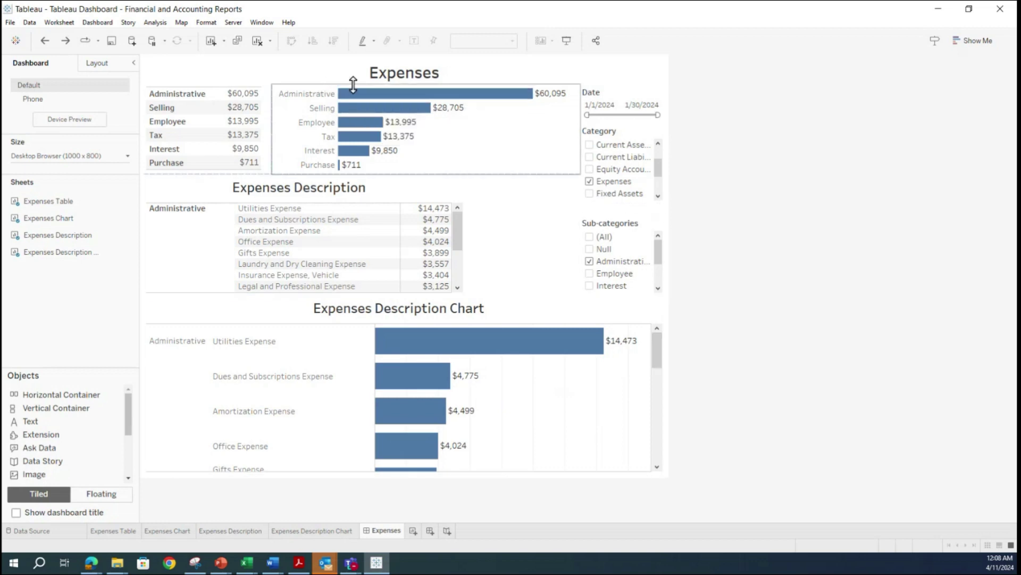
- Place the Expenses Description table directly beside the sub-category totals table, with the sub-category bar chart in a full-width row beneath them
click(181, 194)
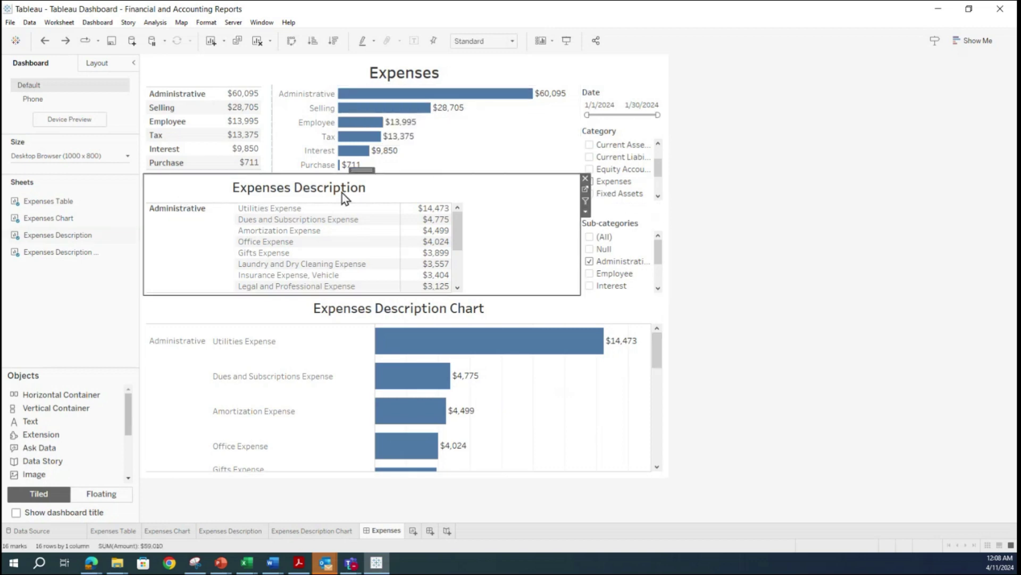
drag(366, 171, 557, 107)
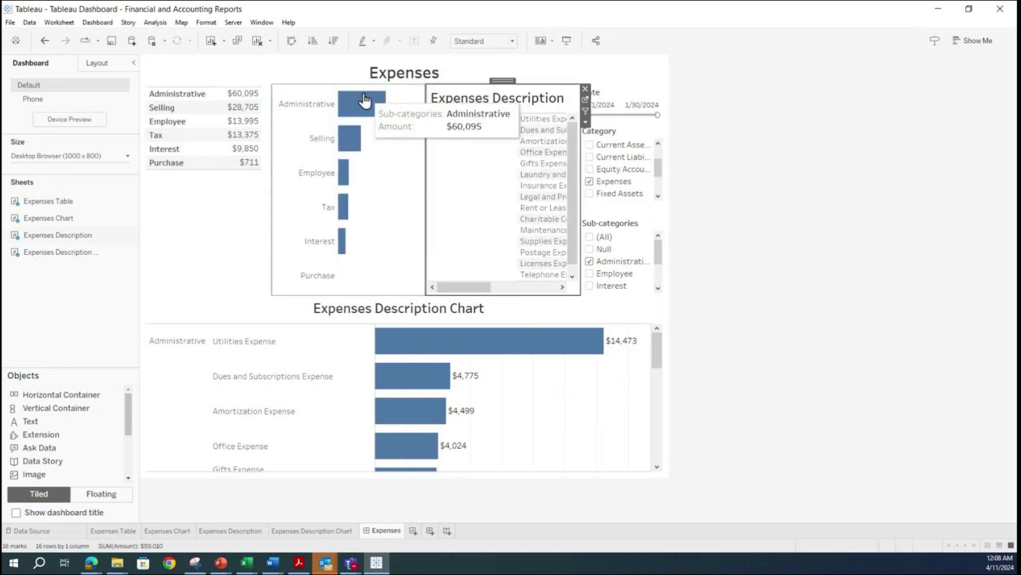
click(311, 92)
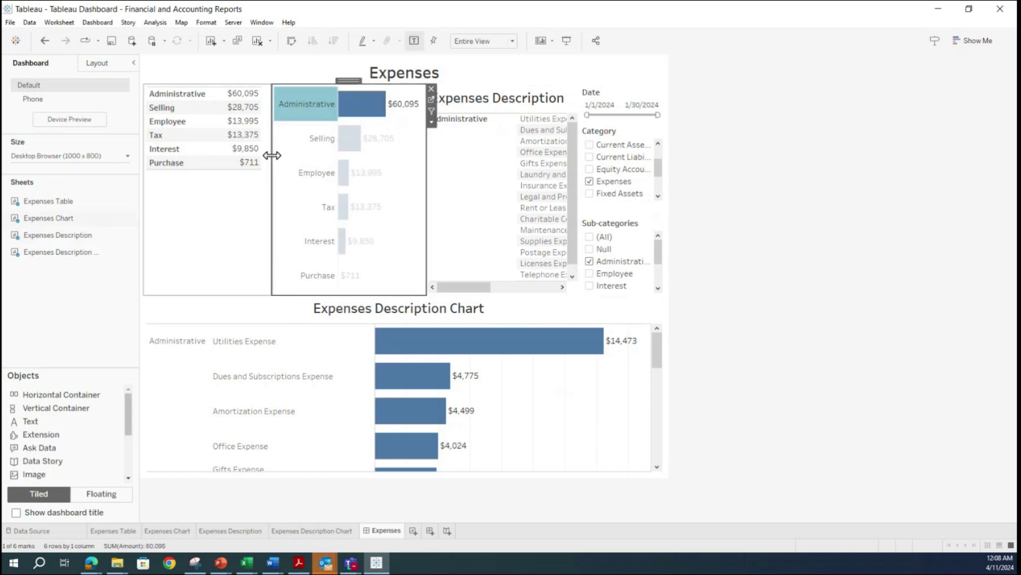
drag(346, 79, 350, 116)
drag(331, 248, 353, 303)
click(444, 165)
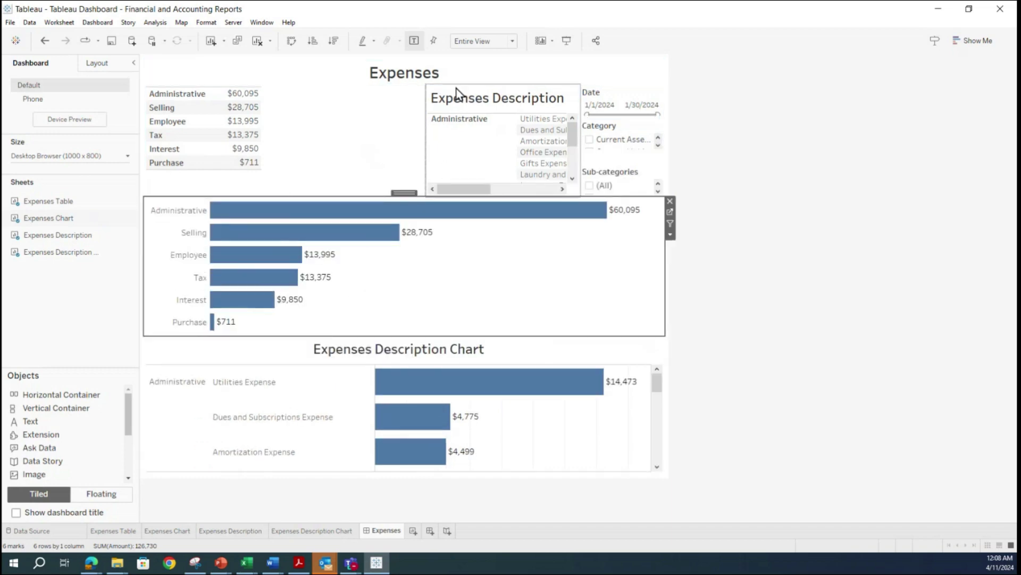
drag(425, 132, 266, 139)
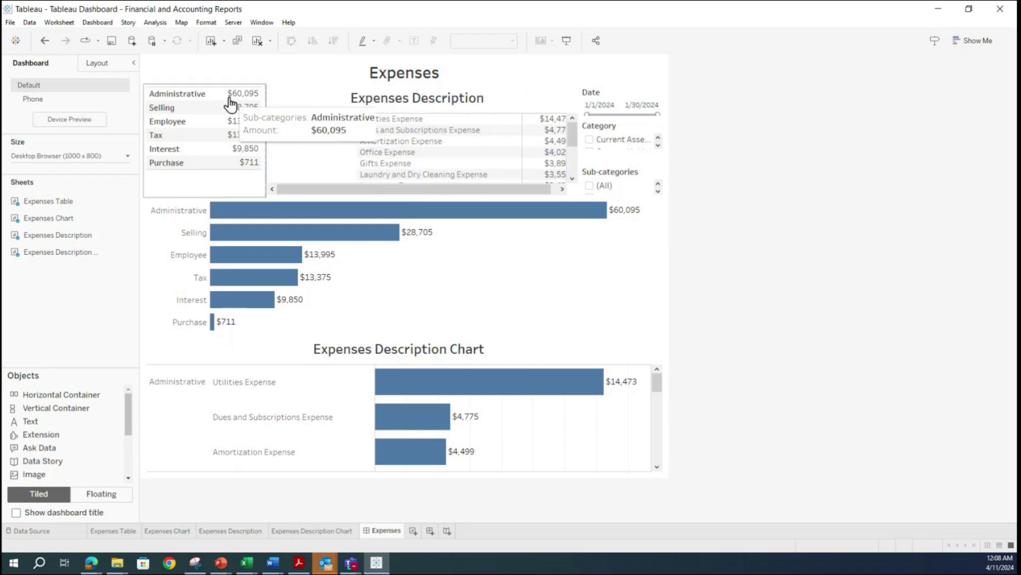
- Narrow the description column of the Expenses Description table so the amounts fit without horizontal scrolling
click(386, 102)
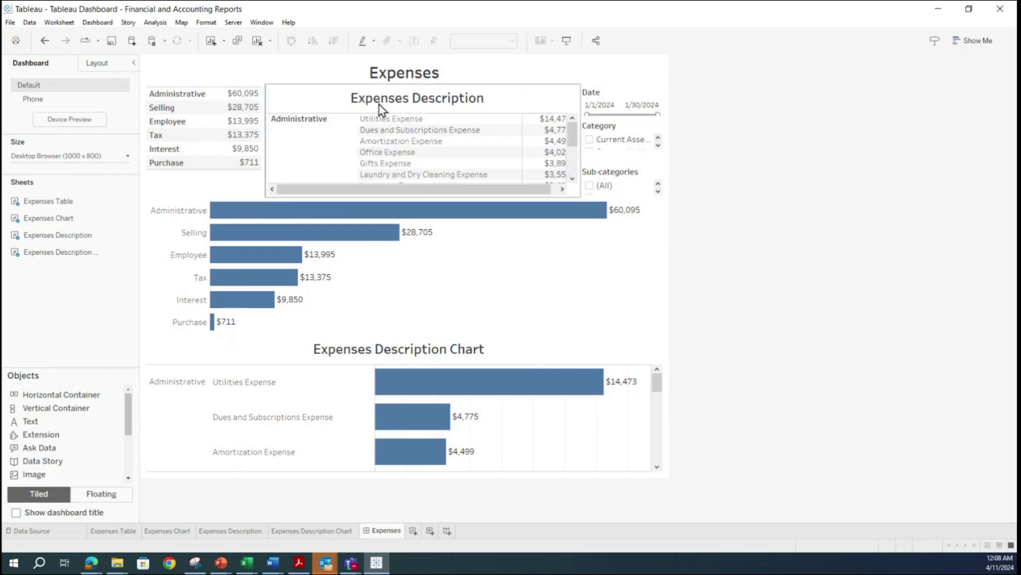
click(400, 101)
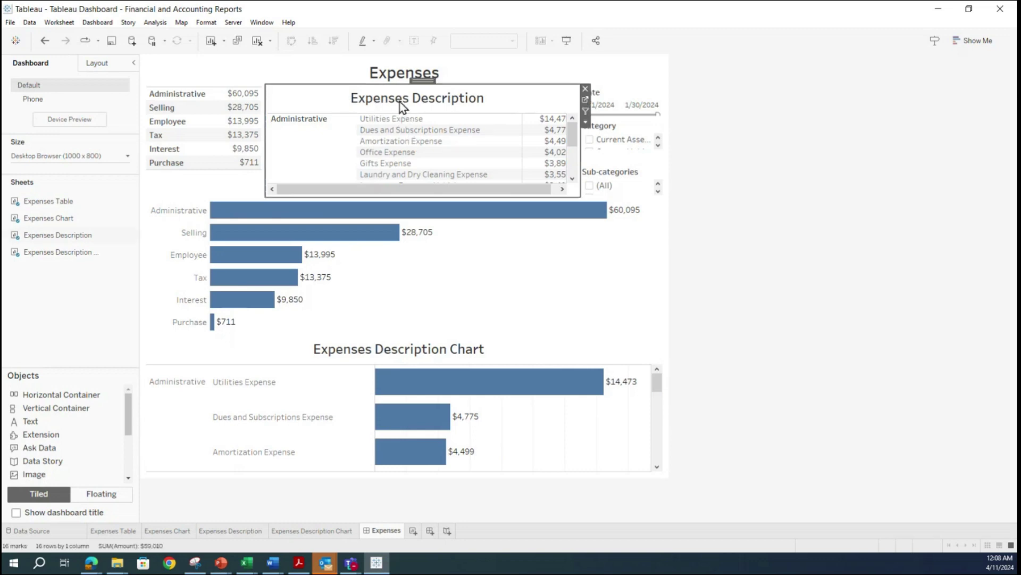
right_click(400, 101)
click(502, 230)
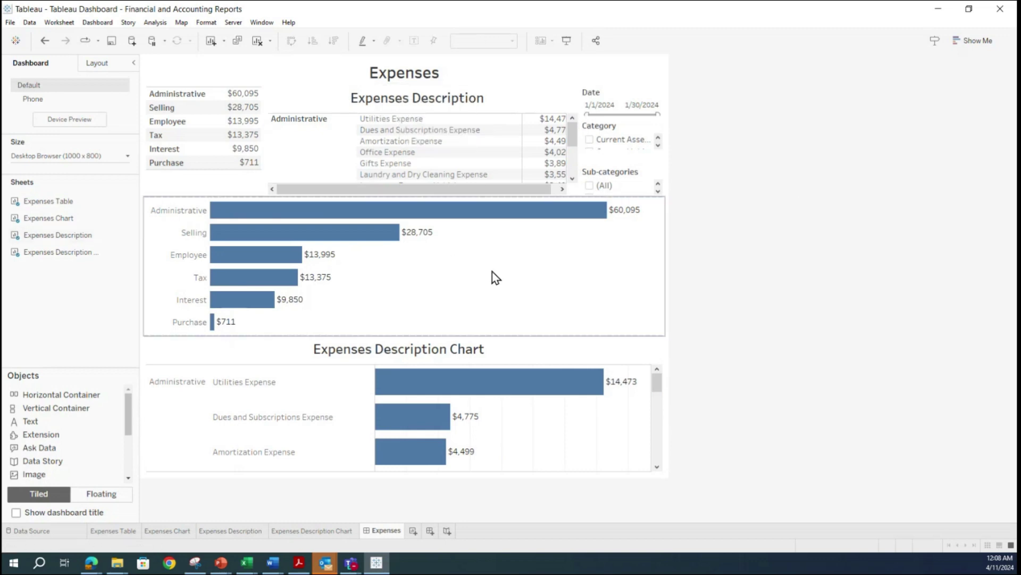
click(338, 364)
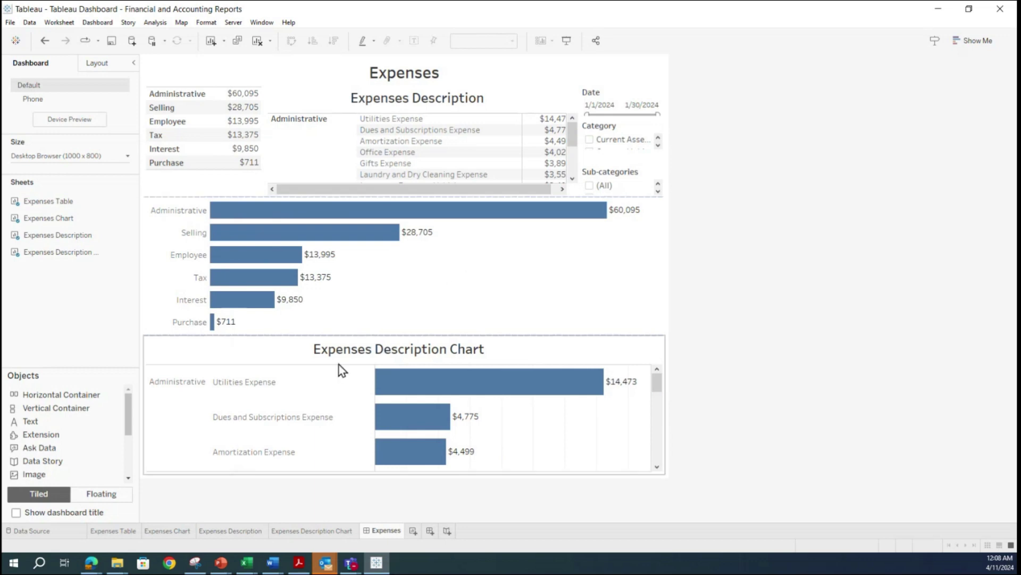
click(366, 357)
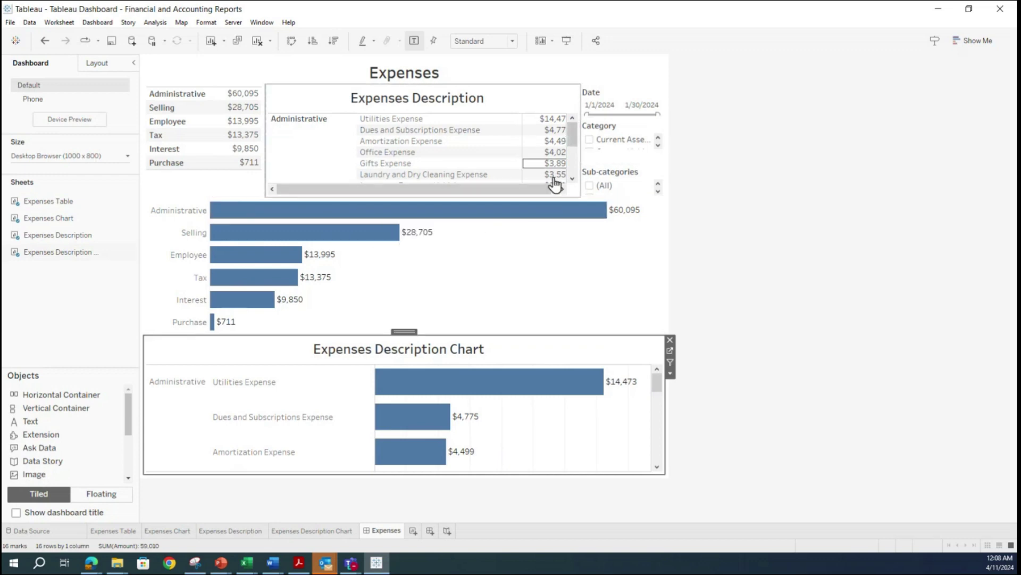
click(524, 131)
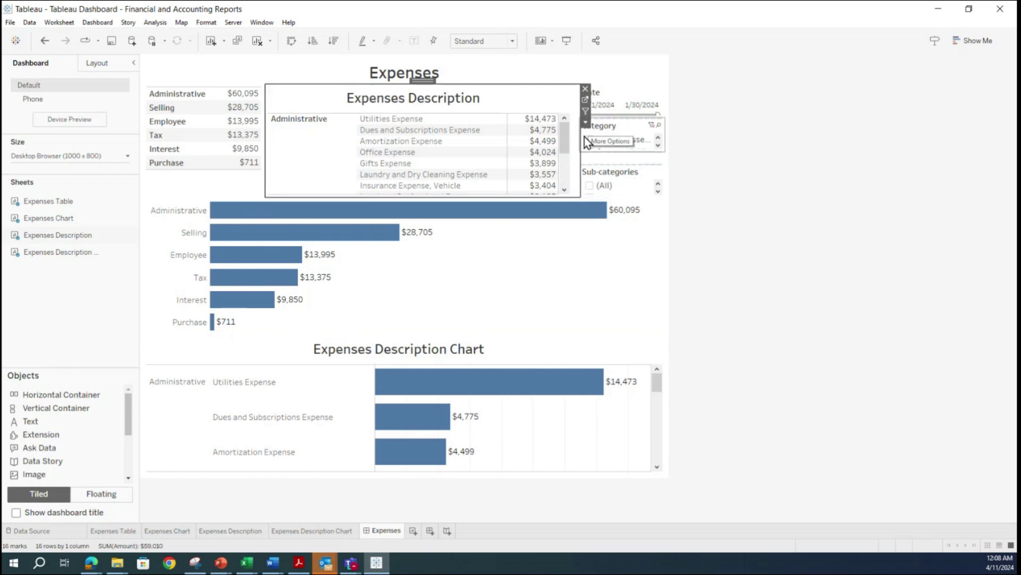
- Set the relocated Expenses Description table to Fit Width after trying Entire View and Fit Height
click(508, 41)
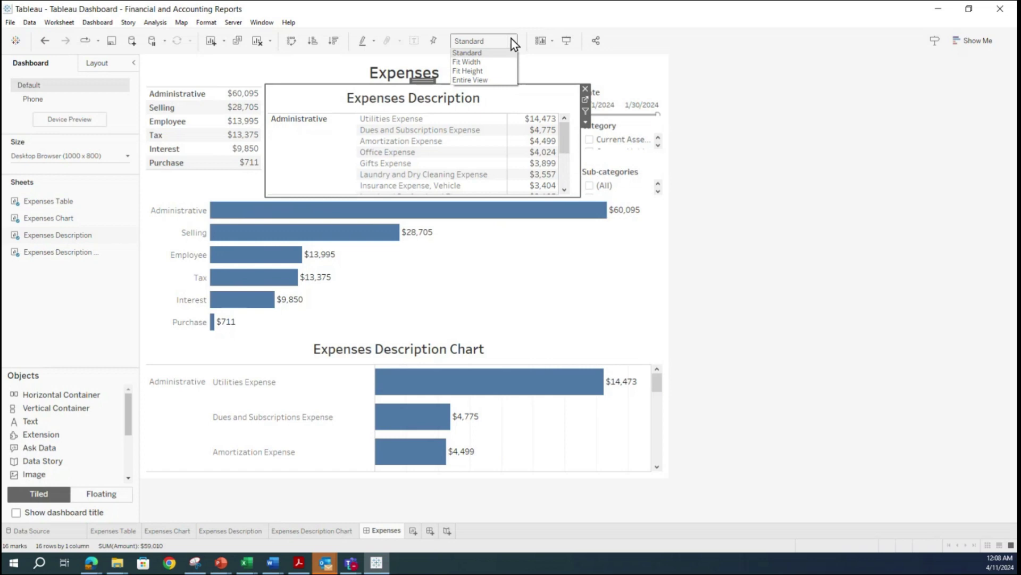
click(477, 79)
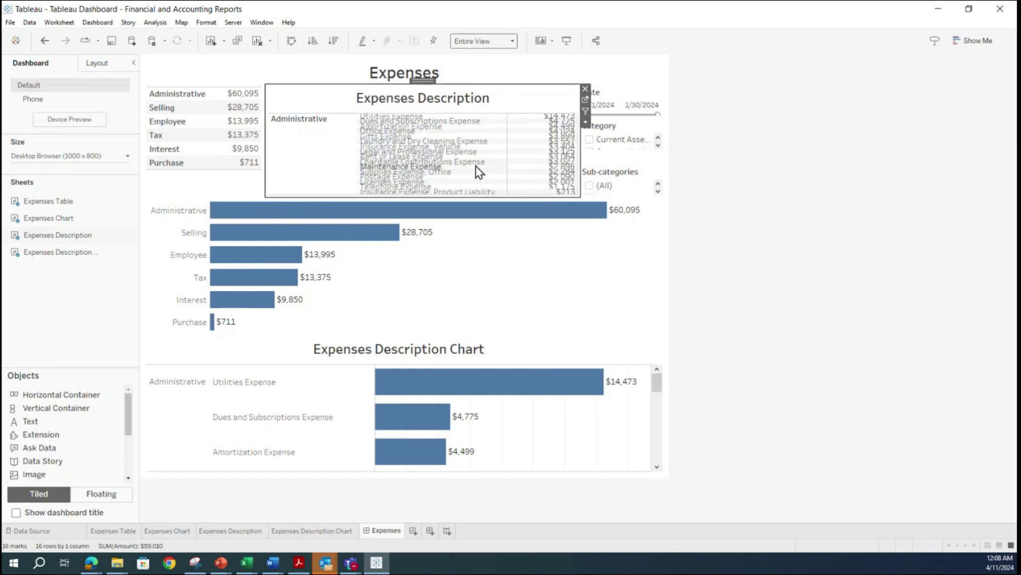
click(515, 42)
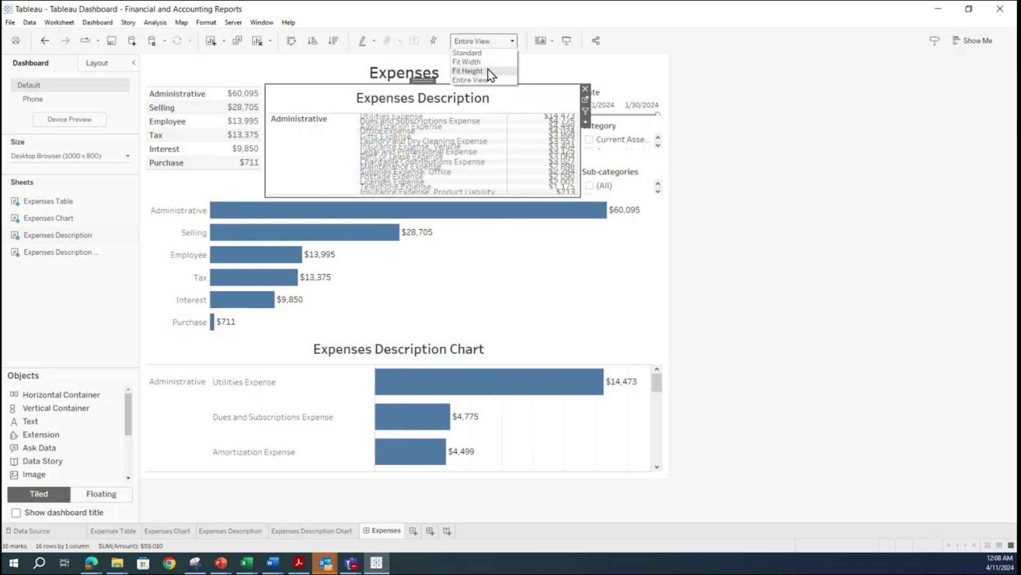
click(487, 69)
click(512, 41)
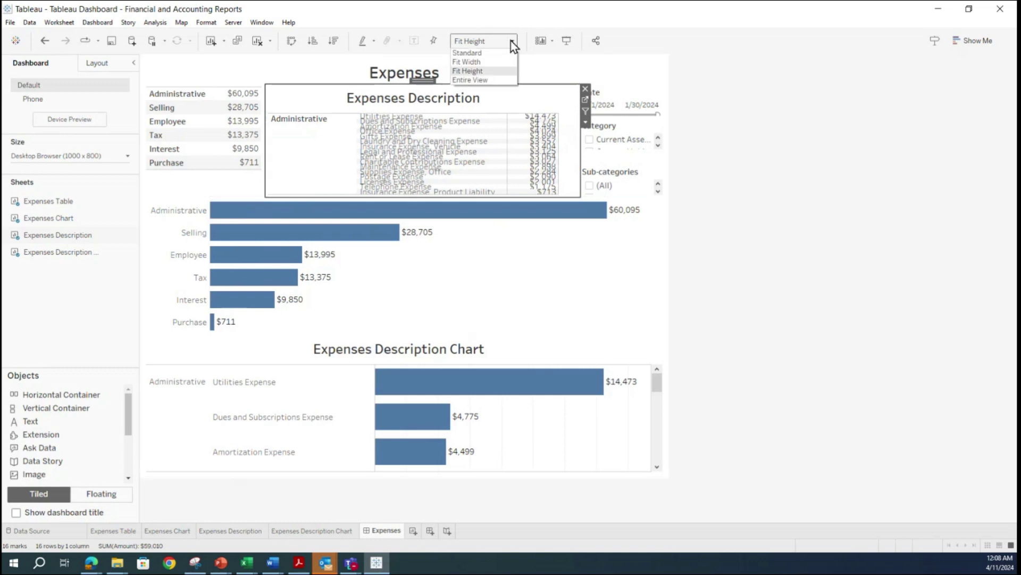
click(493, 62)
scroll(542, 155, down, 3)
scroll(543, 156, up, 3)
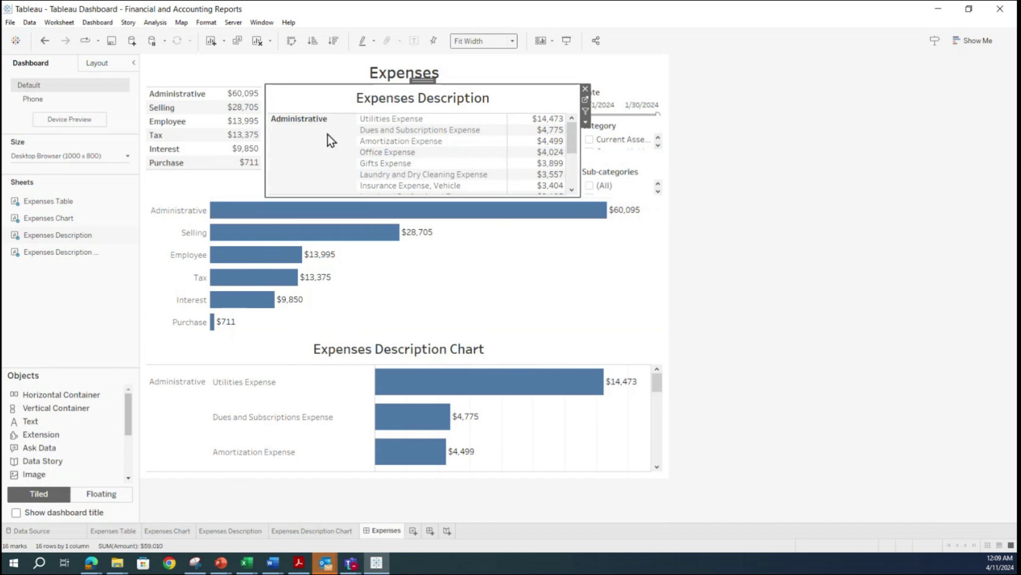
scroll(463, 143, down, 3)
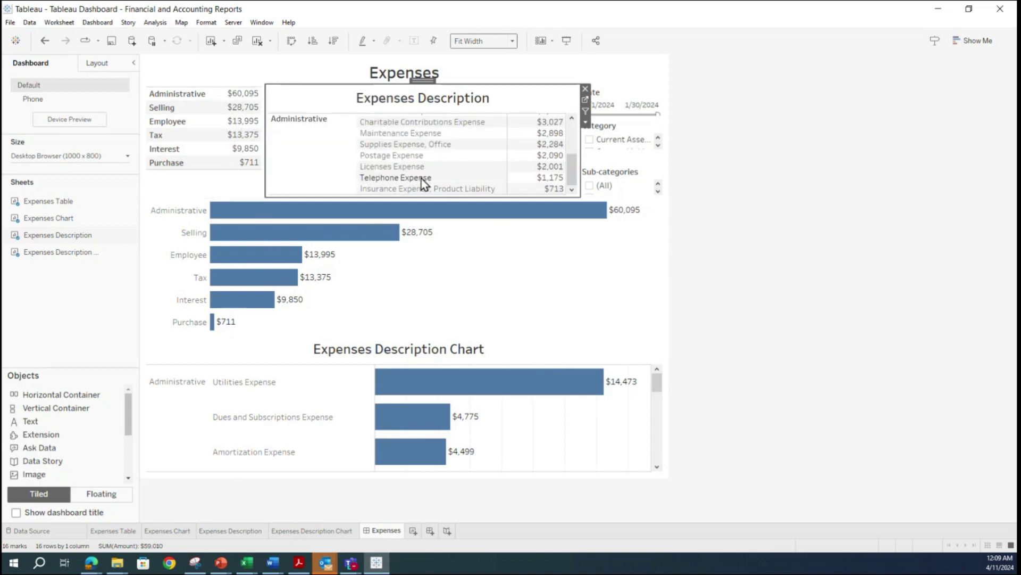
scroll(421, 179, up, 3)
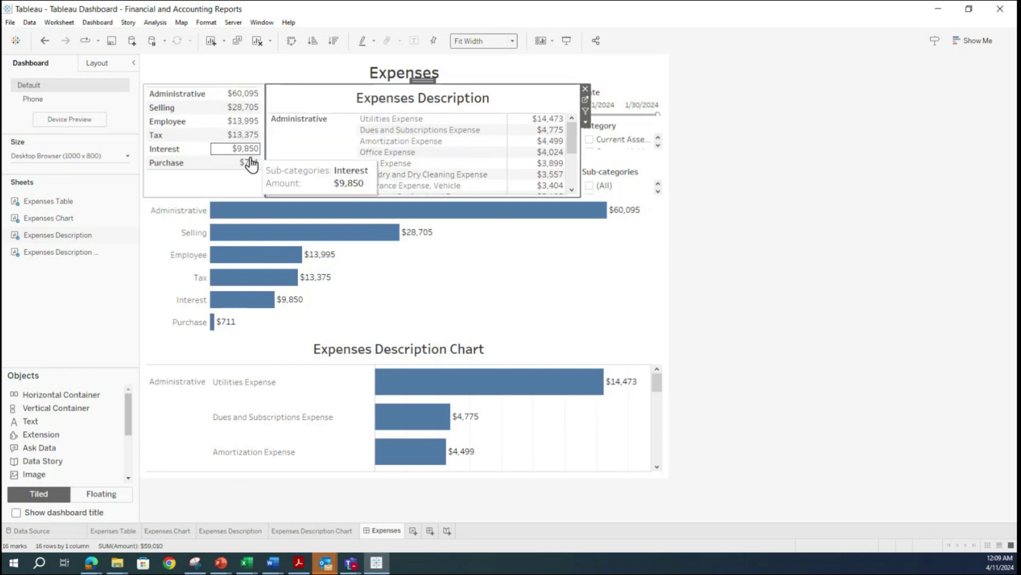
- Fit the sub-category totals table to Entire View
click(227, 187)
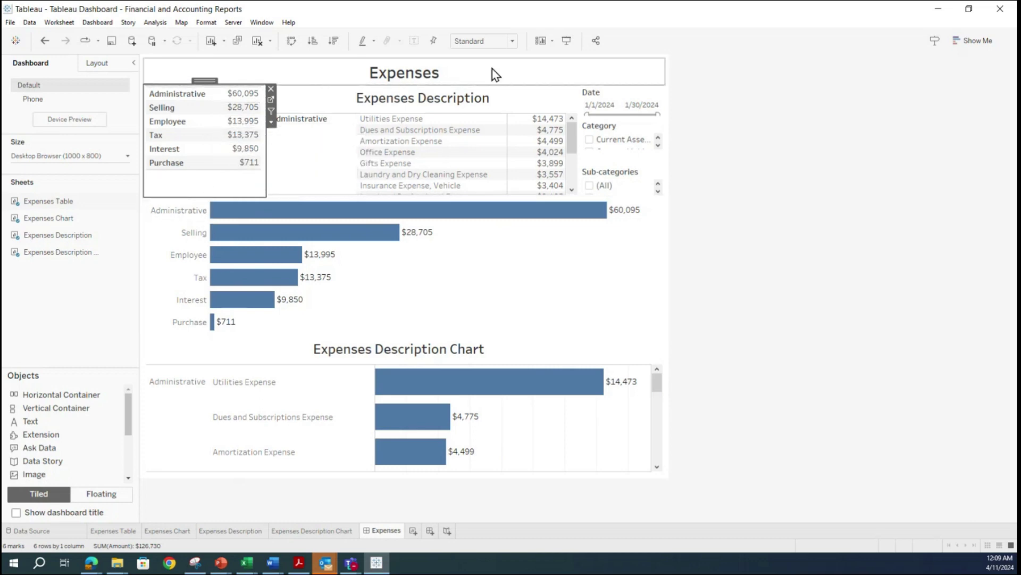
click(514, 42)
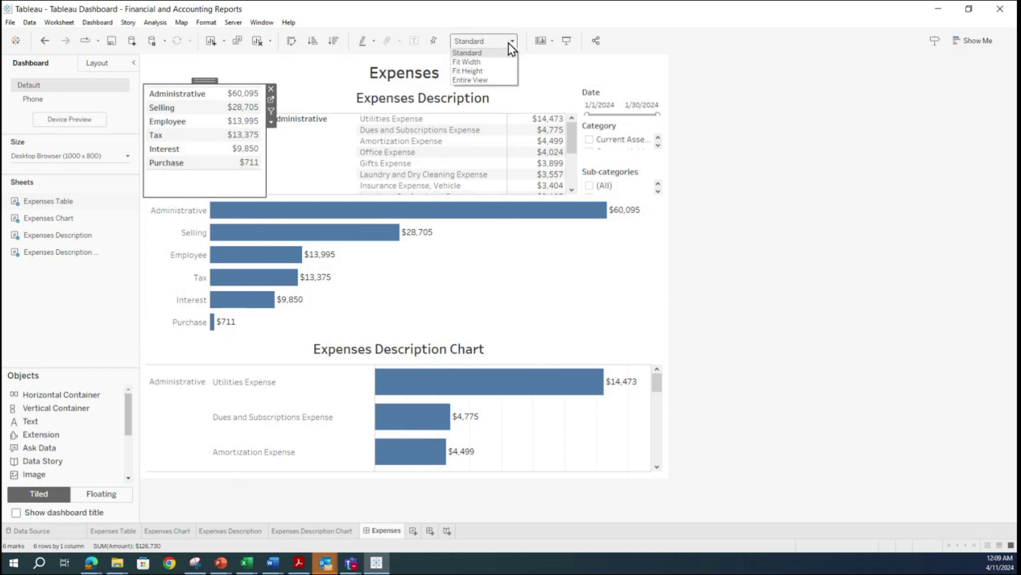
click(487, 79)
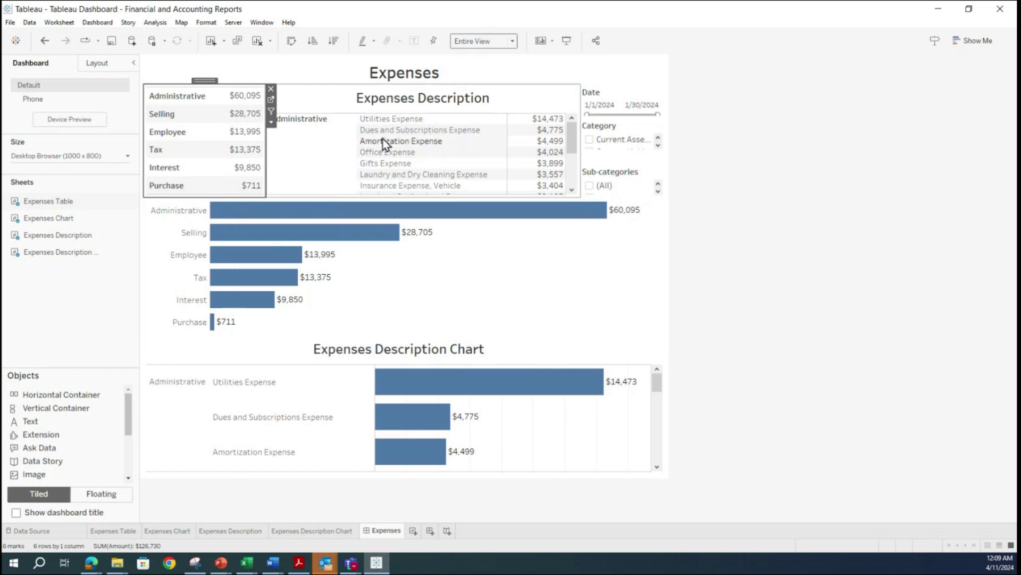
- Narrow the sub-category and description columns of the Expenses Description table to fit closely around their text
click(333, 133)
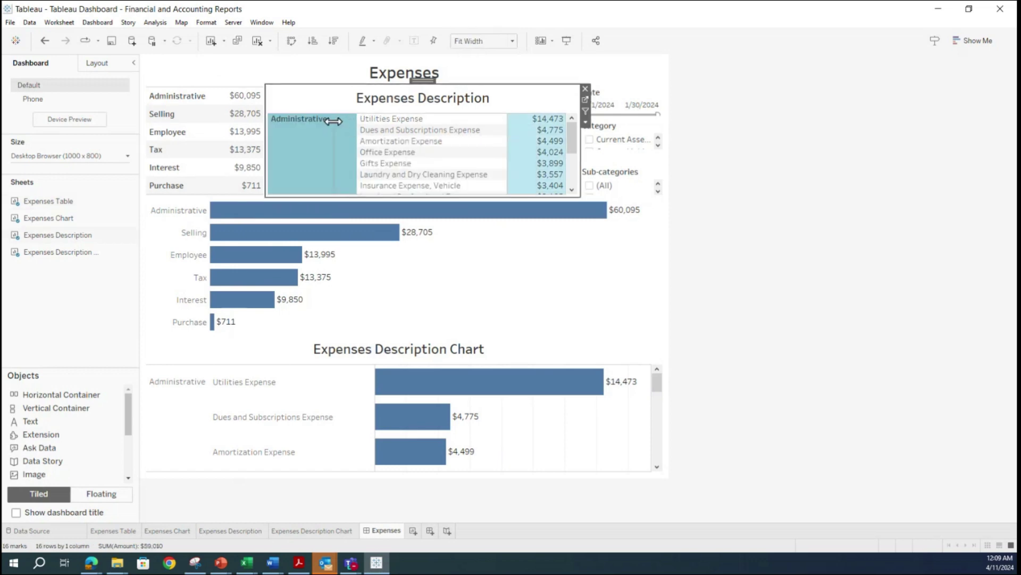
drag(333, 121, 334, 122)
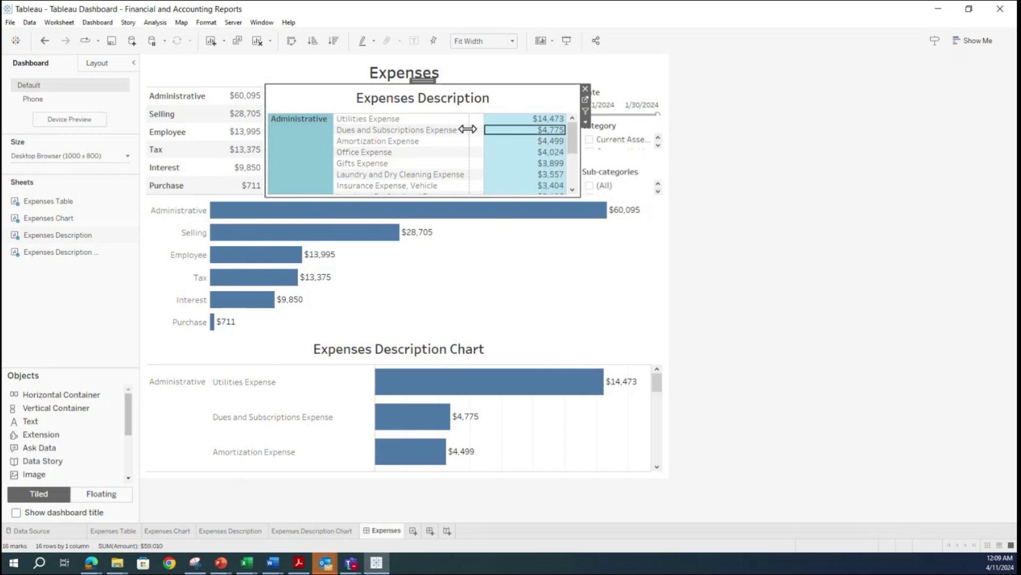
drag(468, 129, 466, 129)
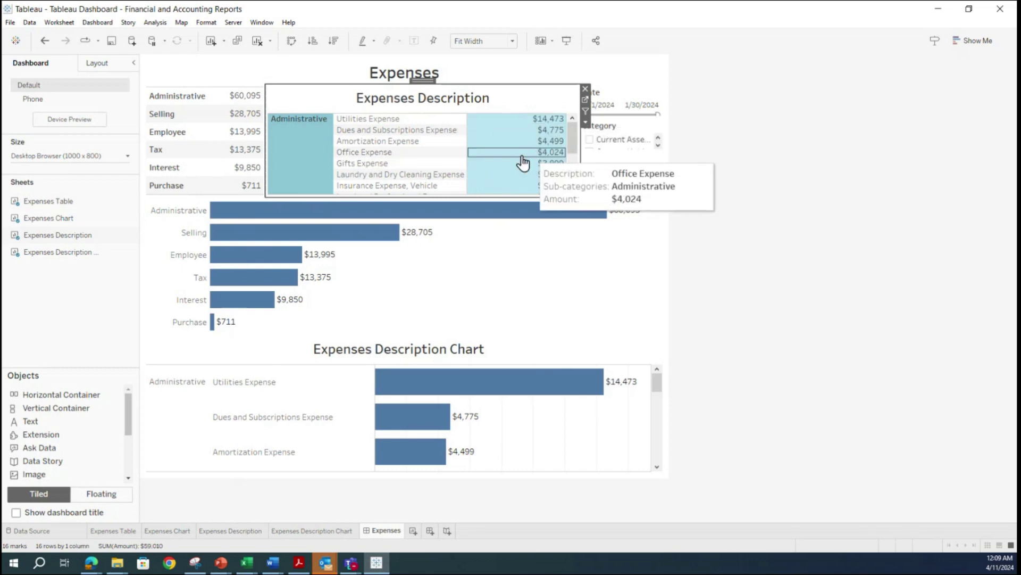
- Open the formatting of the Expenses Description table and review its column font options for headers, totals and grand totals
right_click(498, 117)
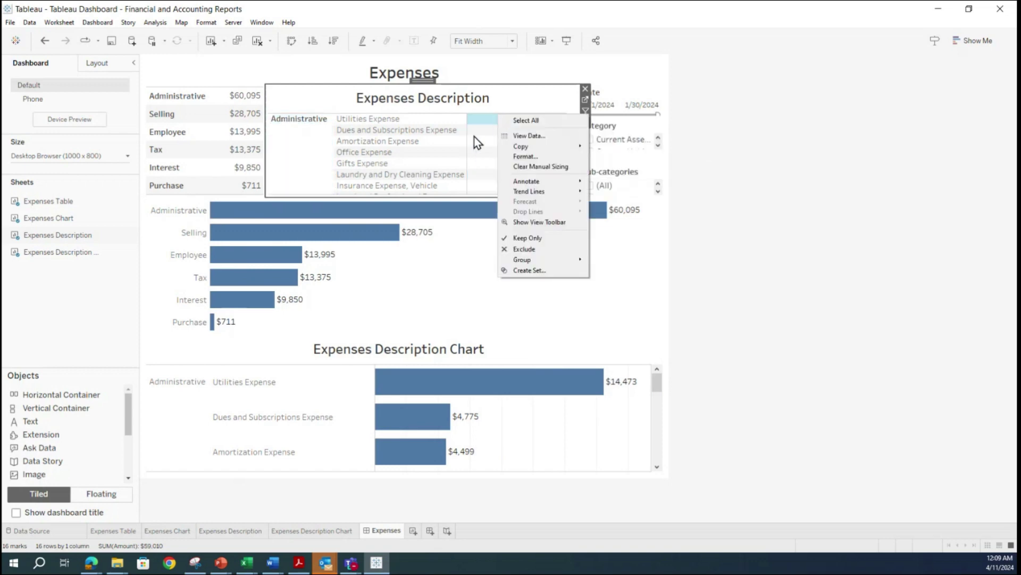
click(515, 102)
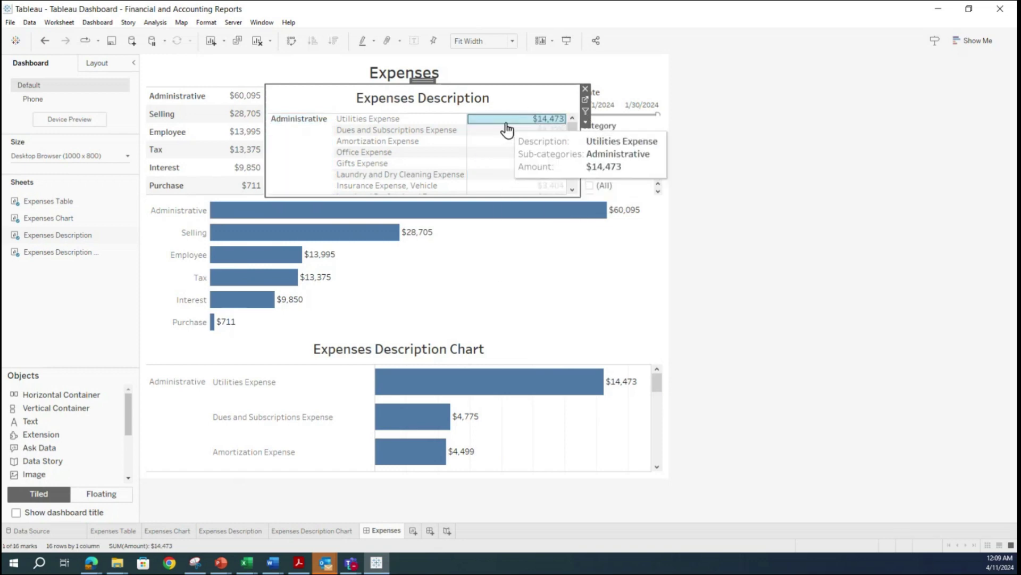
right_click(509, 122)
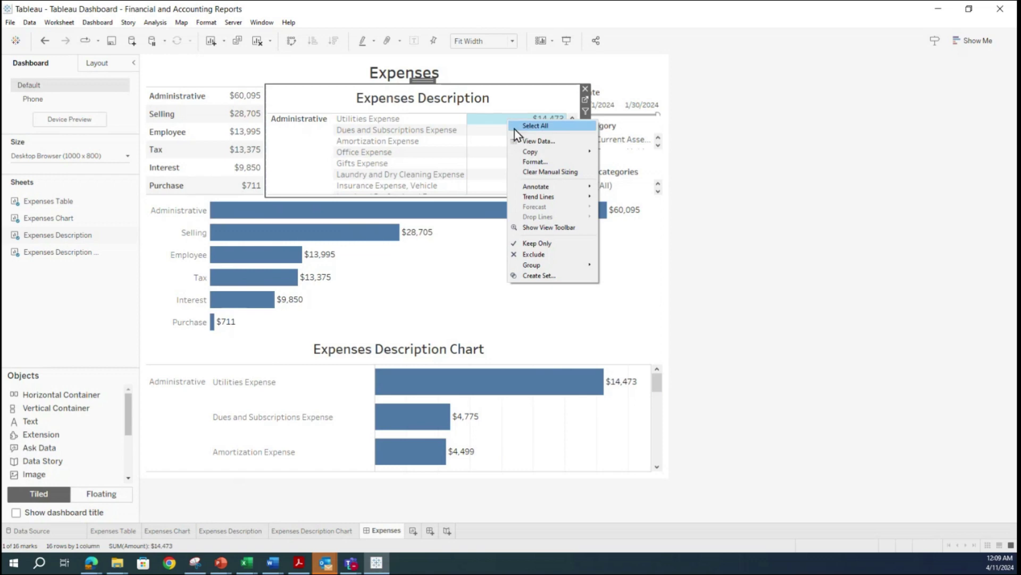
click(535, 162)
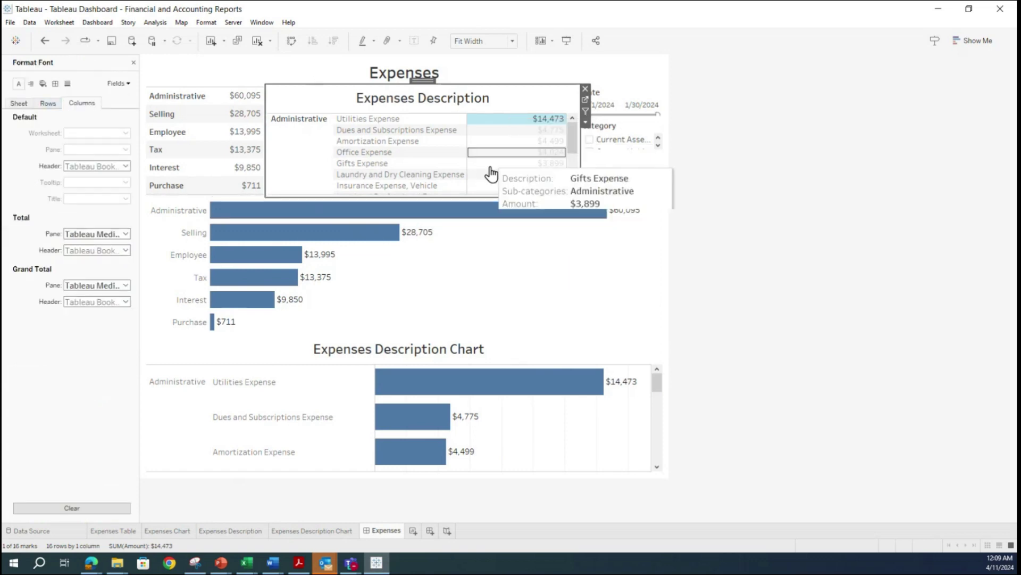
click(98, 165)
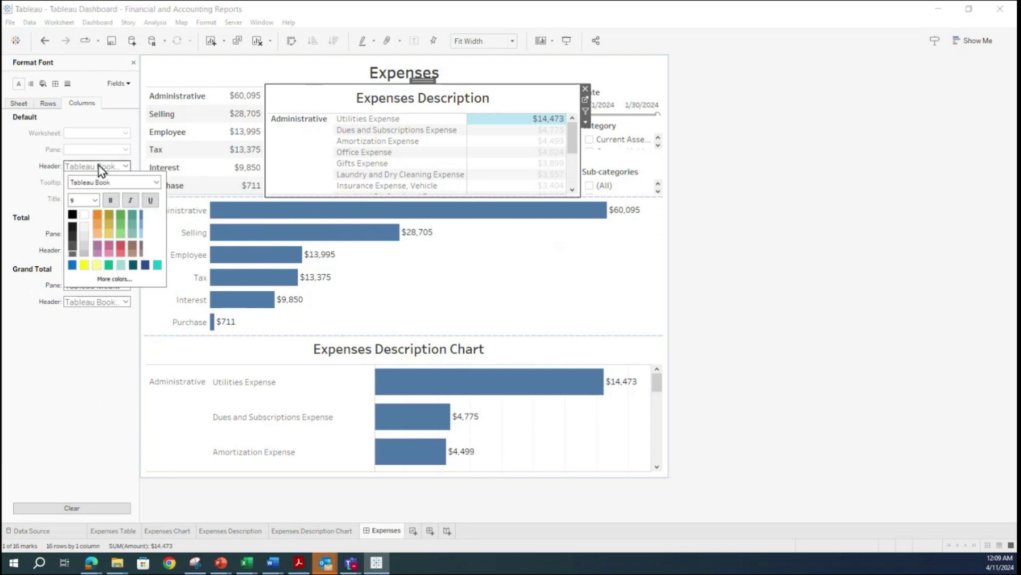
click(98, 165)
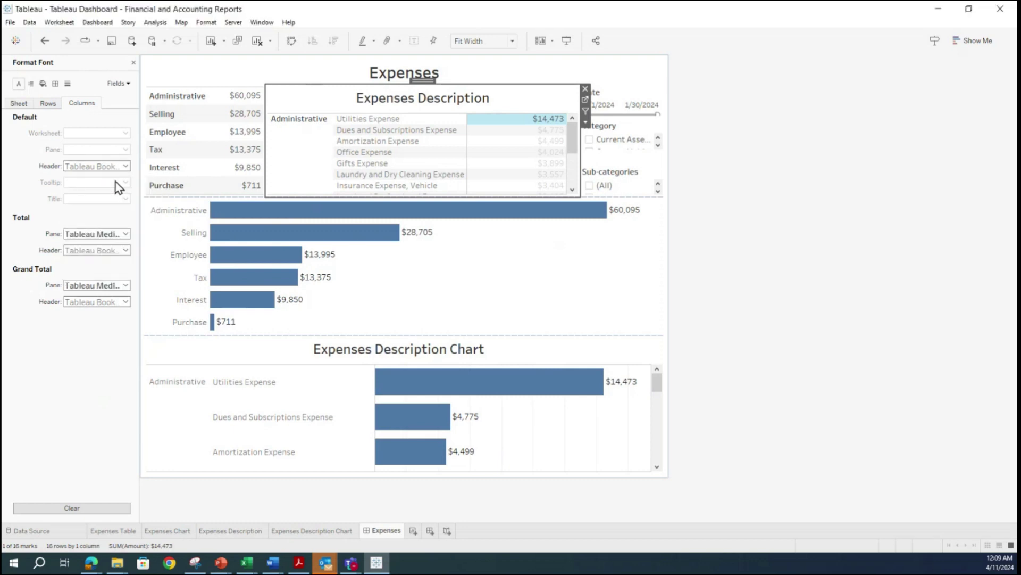
click(103, 235)
click(103, 235)
click(109, 250)
click(110, 250)
click(105, 286)
click(104, 286)
click(100, 302)
click(98, 303)
- Set the column alignment of the Expenses Description table to Middle Center for the default header and the total pane
click(30, 84)
click(96, 150)
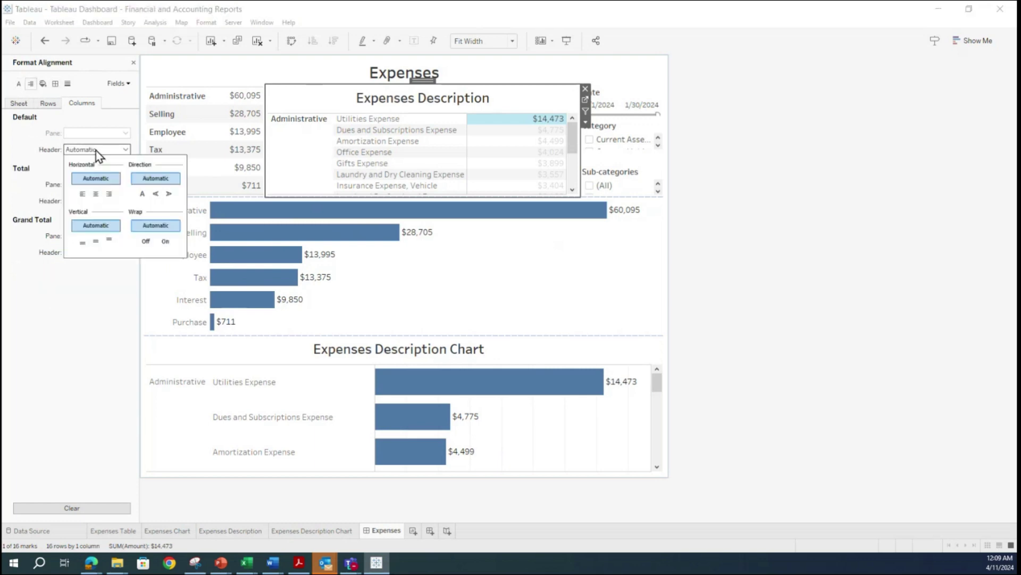
click(95, 194)
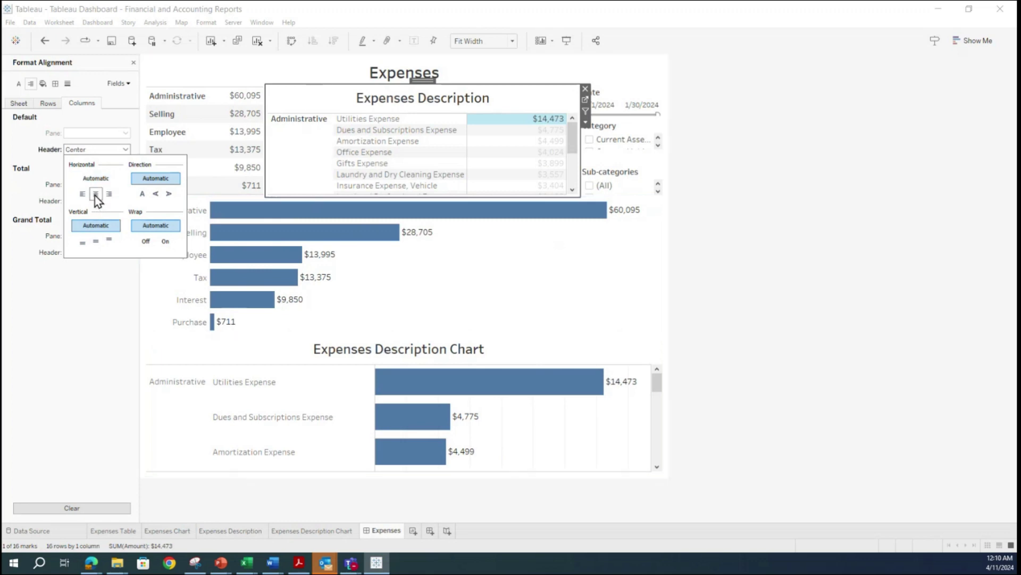
click(95, 241)
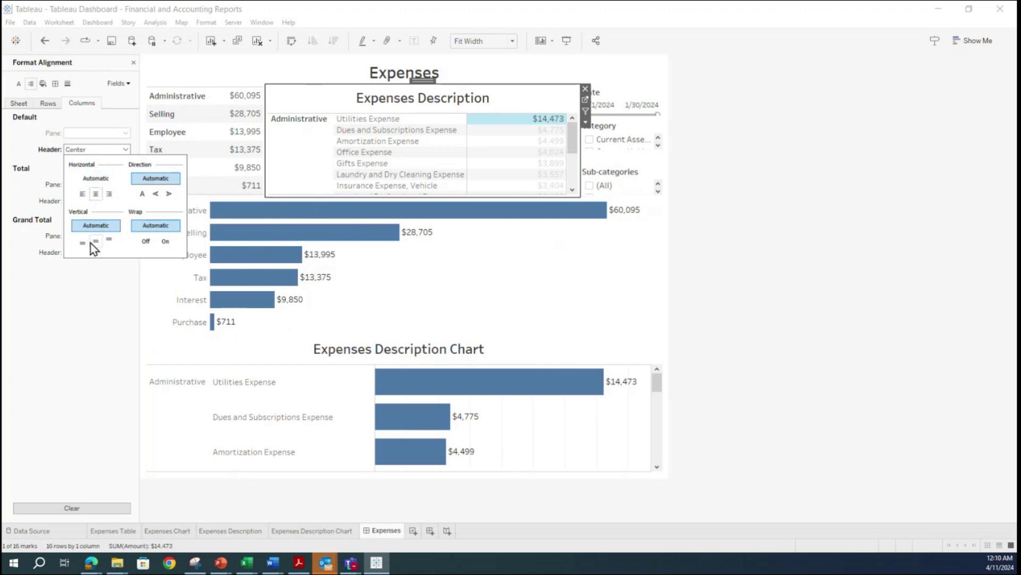
click(100, 330)
click(95, 184)
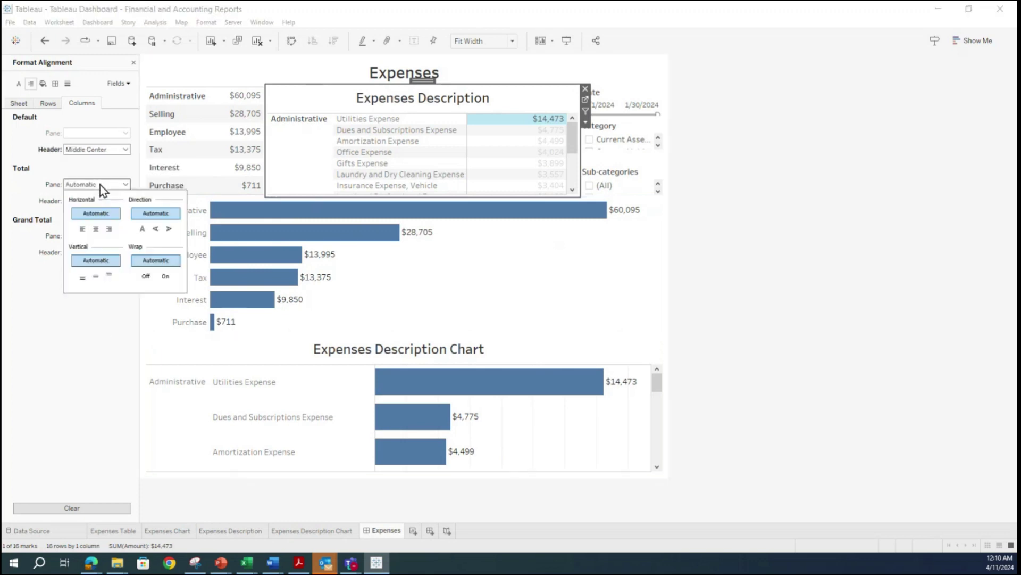
click(98, 230)
click(95, 277)
click(94, 366)
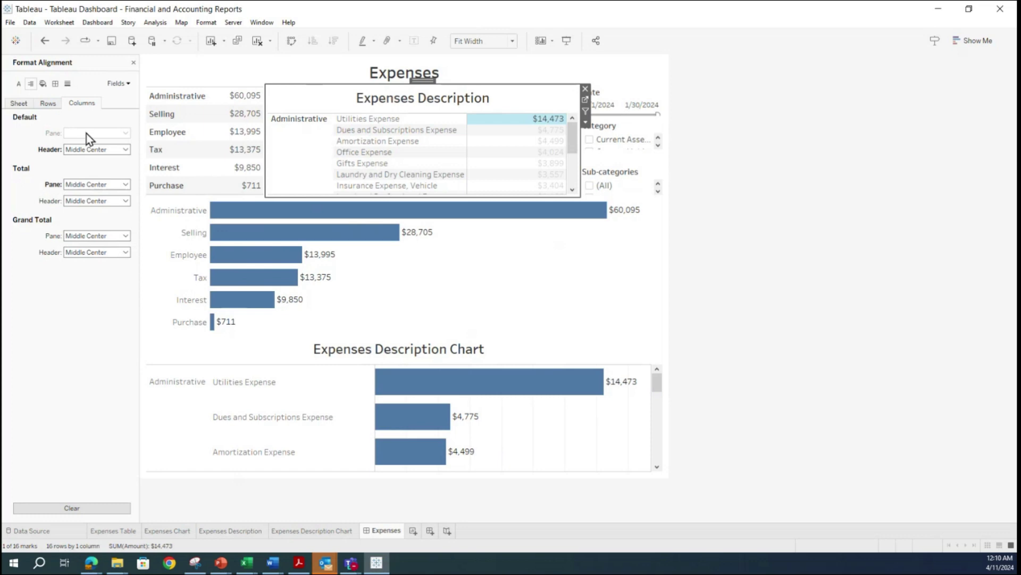
- Align the row headers of the Expenses Description table to Top Center after trying Middle Center, and check them through the full list
click(48, 103)
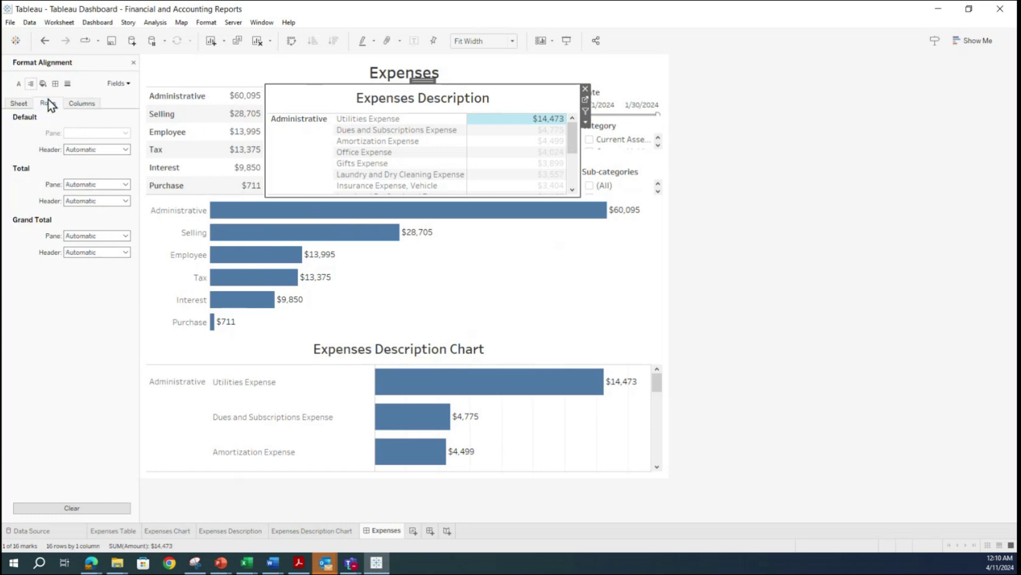
click(104, 152)
click(96, 194)
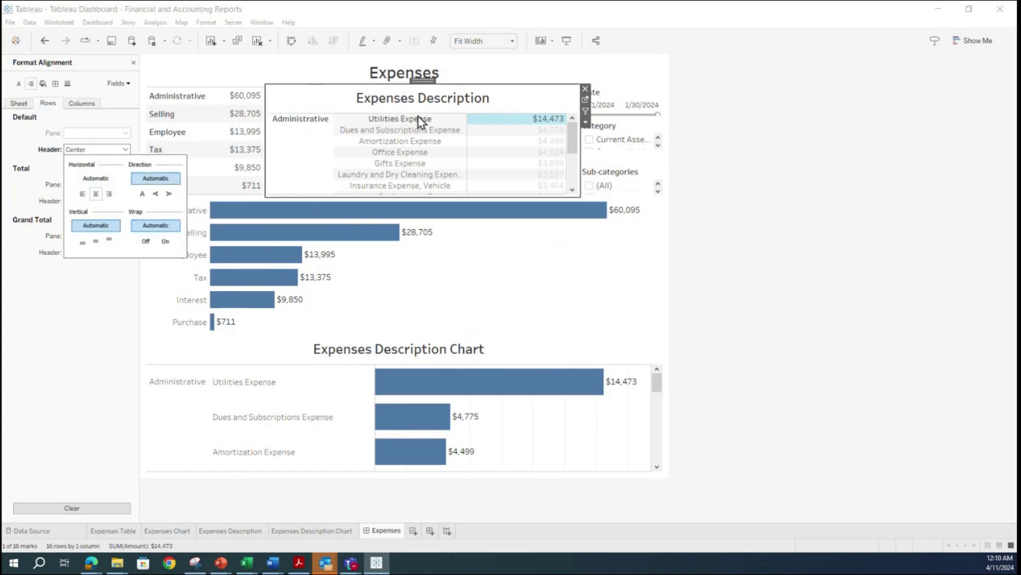
click(96, 243)
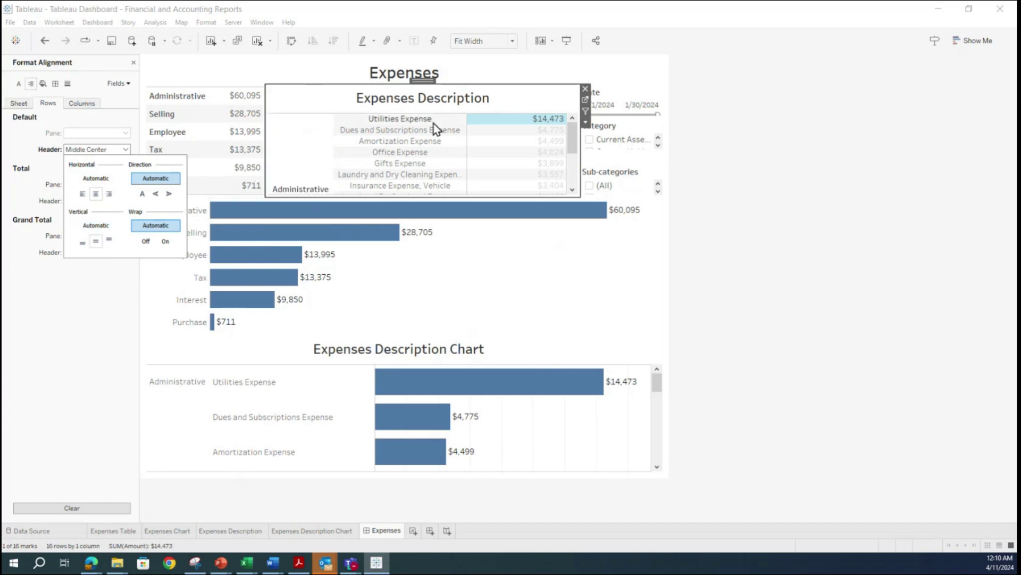
click(108, 241)
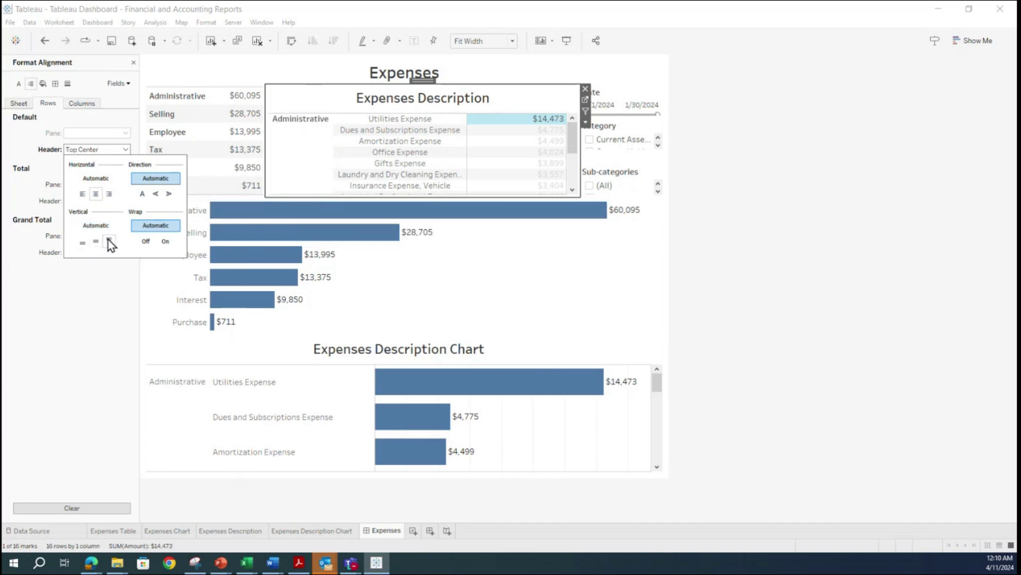
click(92, 322)
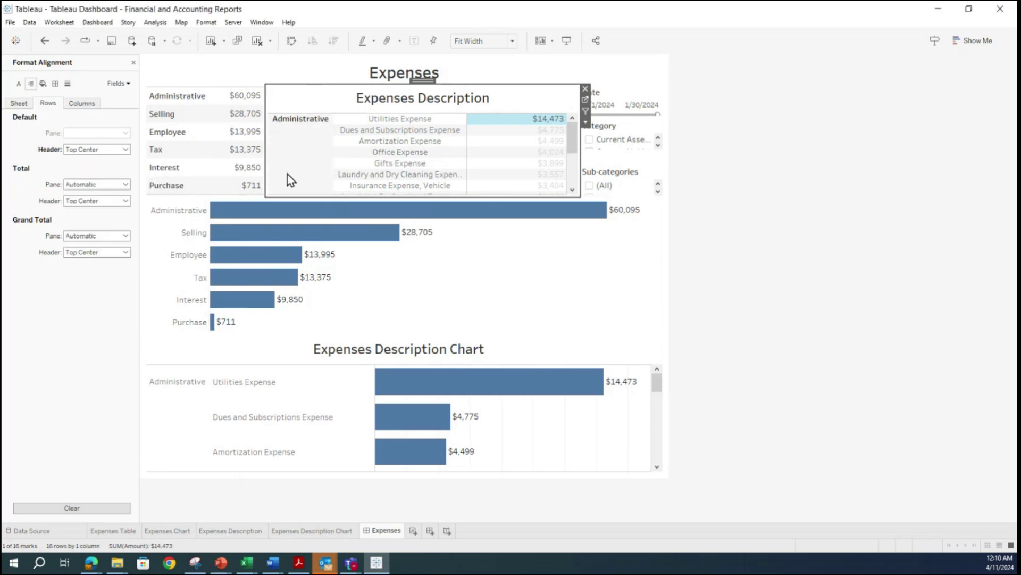
scroll(290, 178, down, 1)
scroll(293, 174, up, 1)
scroll(296, 172, down, 3)
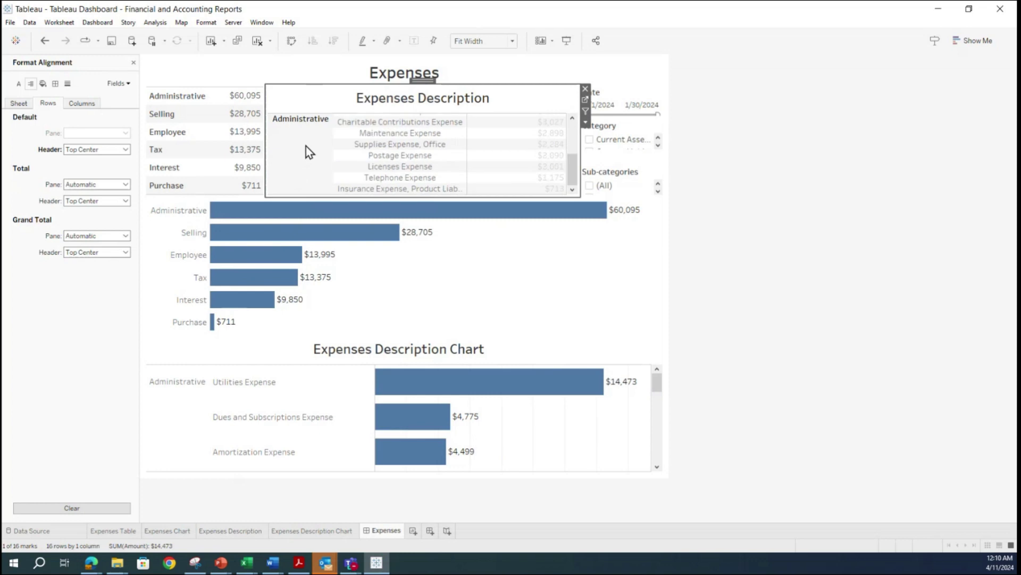
mouse_move(565, 159)
scroll(284, 155, up, 3)
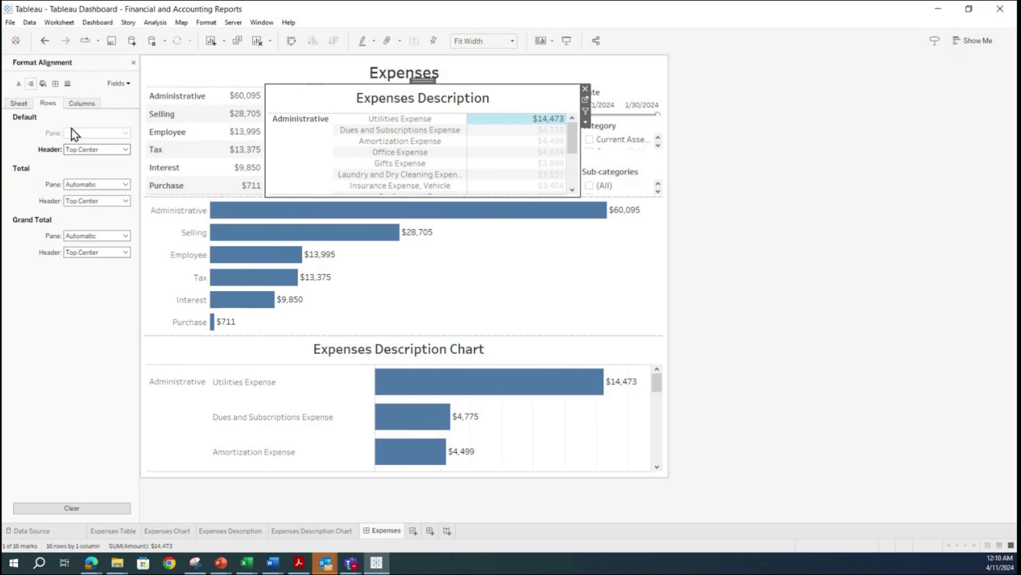
- Set the sheet-level default pane alignment of the Expenses Description table to Middle Center so the amounts are centered
click(24, 104)
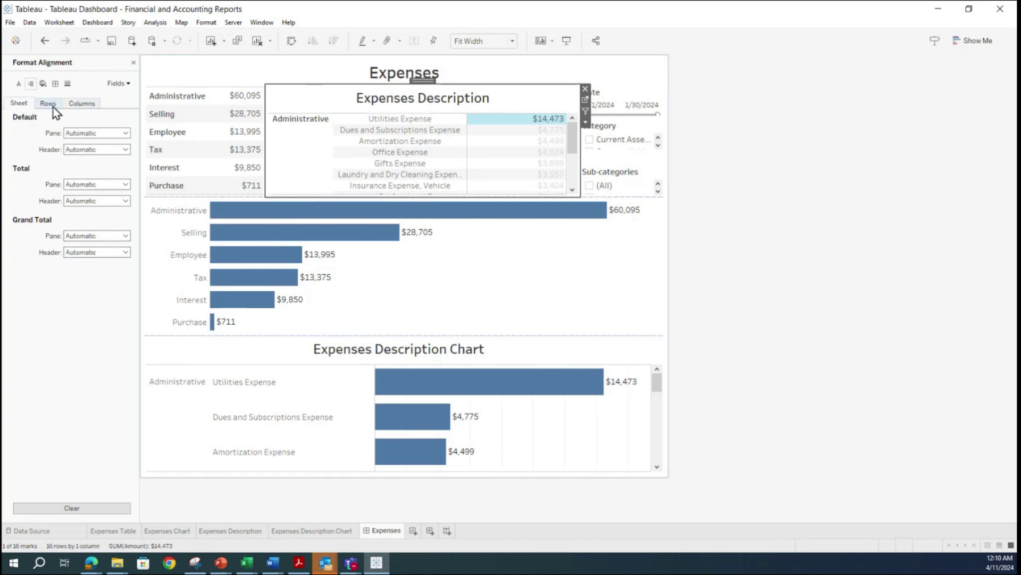
click(48, 103)
click(88, 106)
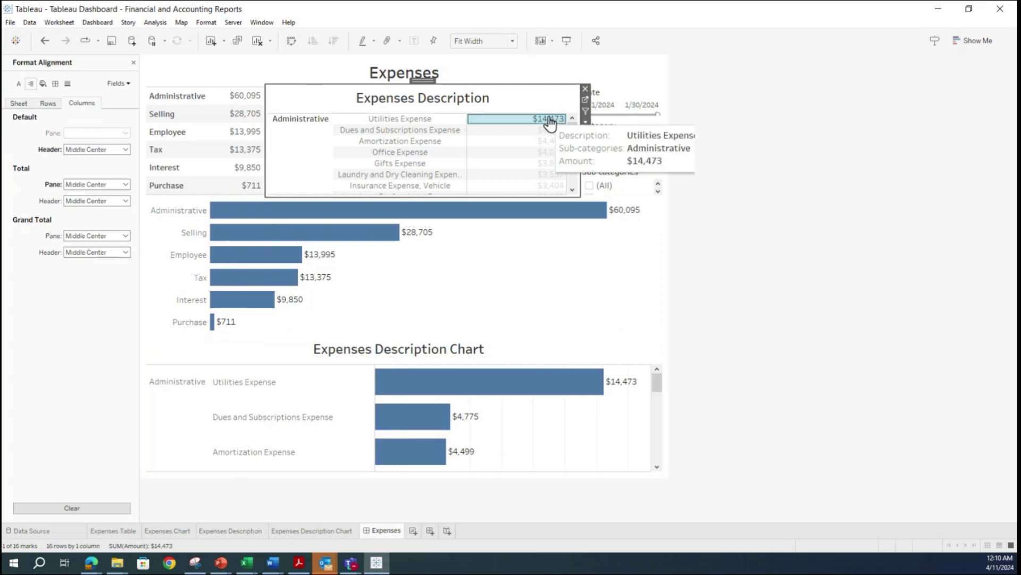
click(16, 102)
click(103, 132)
click(96, 177)
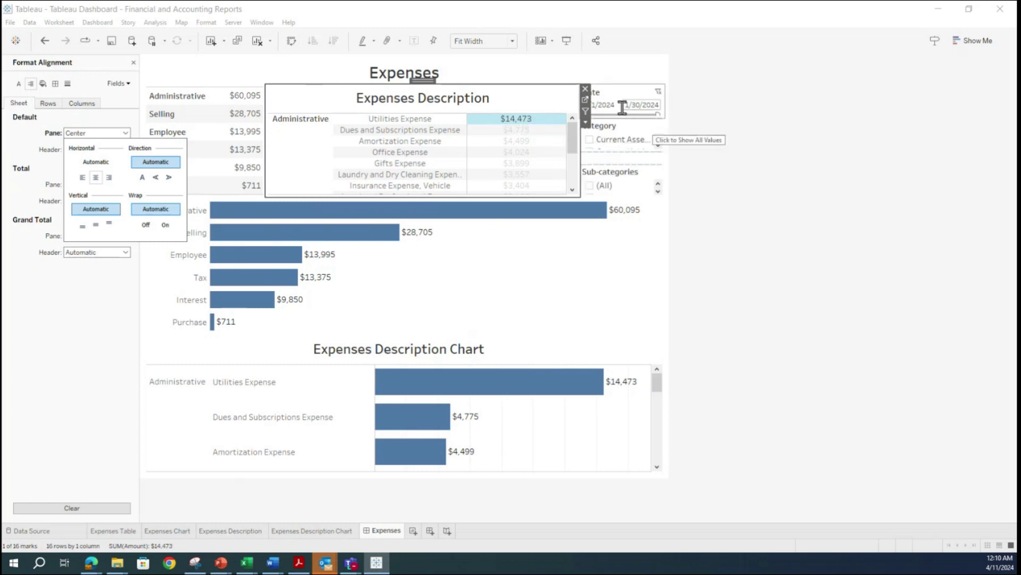
click(95, 224)
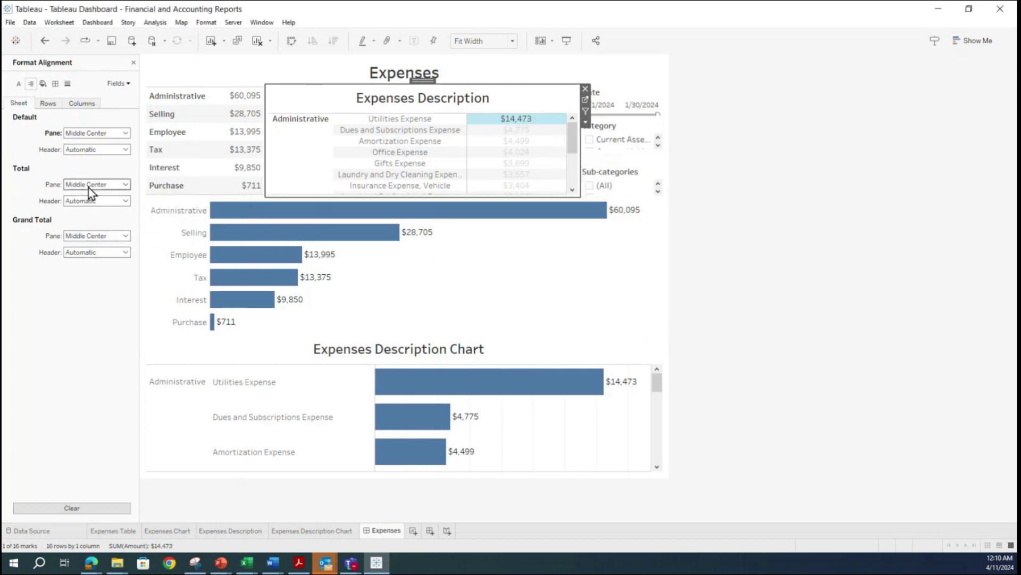
click(85, 202)
click(94, 244)
click(89, 253)
click(81, 267)
- Center the row headers and the row total pane of the sub-category totals table horizontally
click(48, 103)
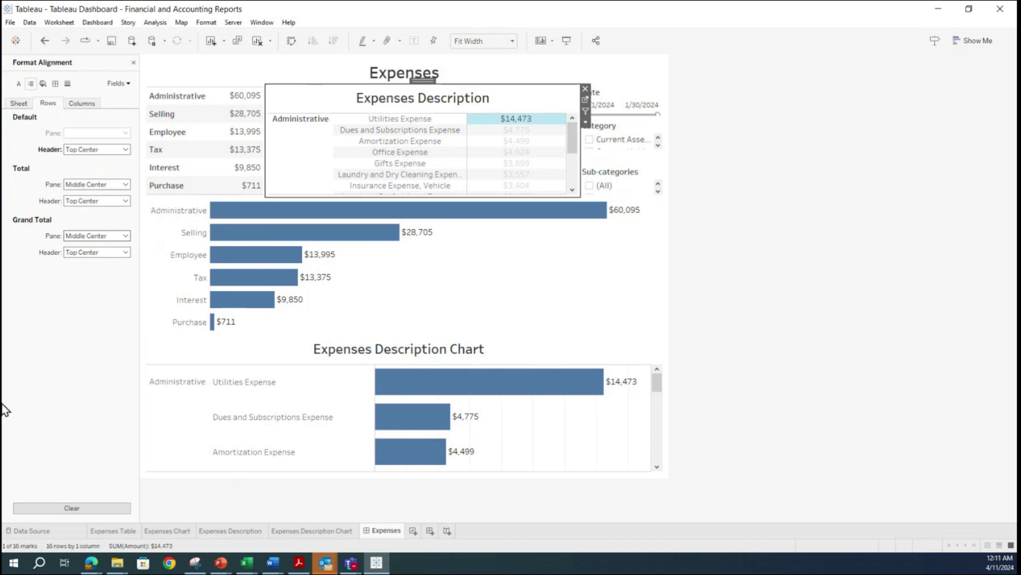
click(301, 124)
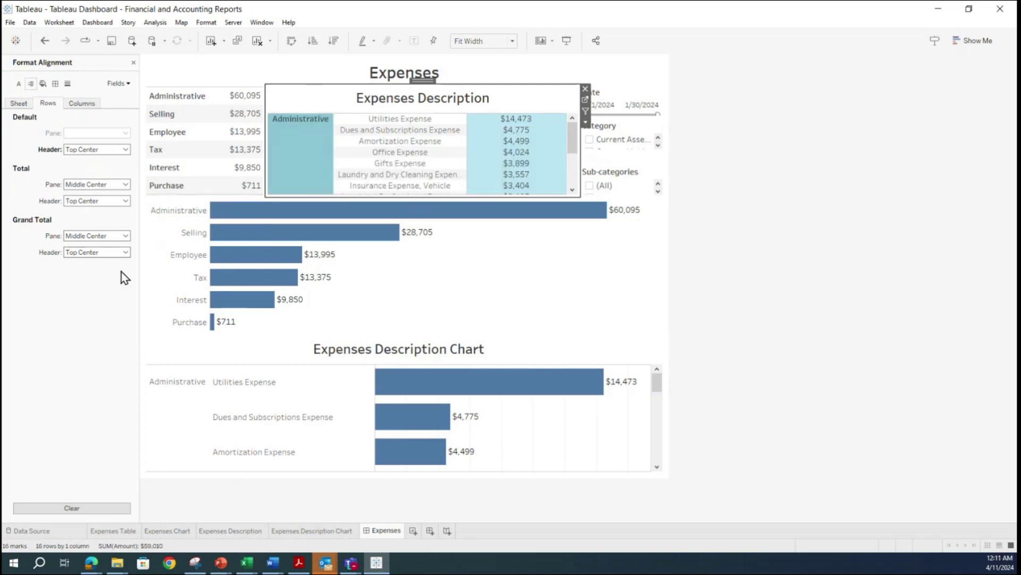
click(190, 95)
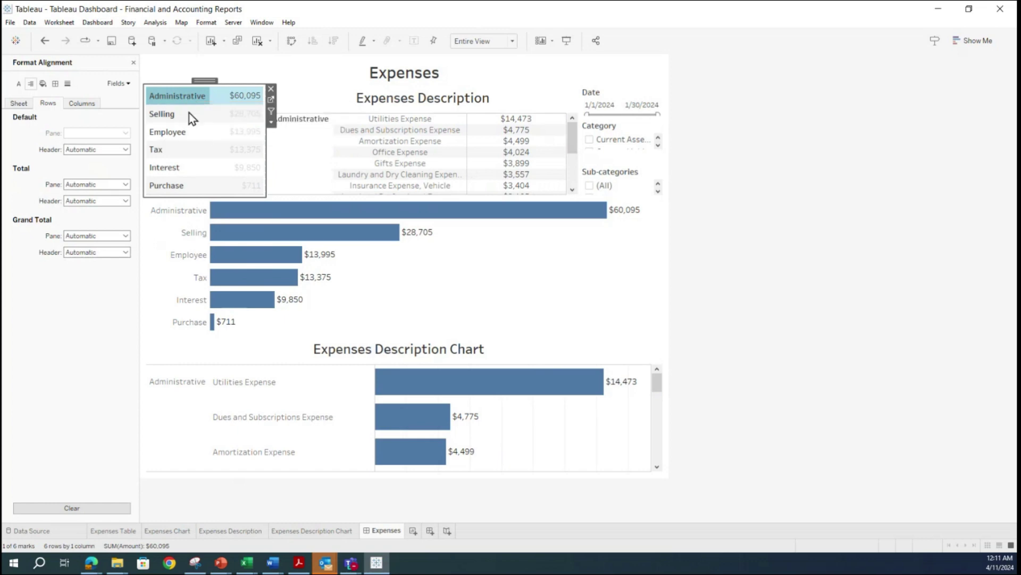
click(189, 117)
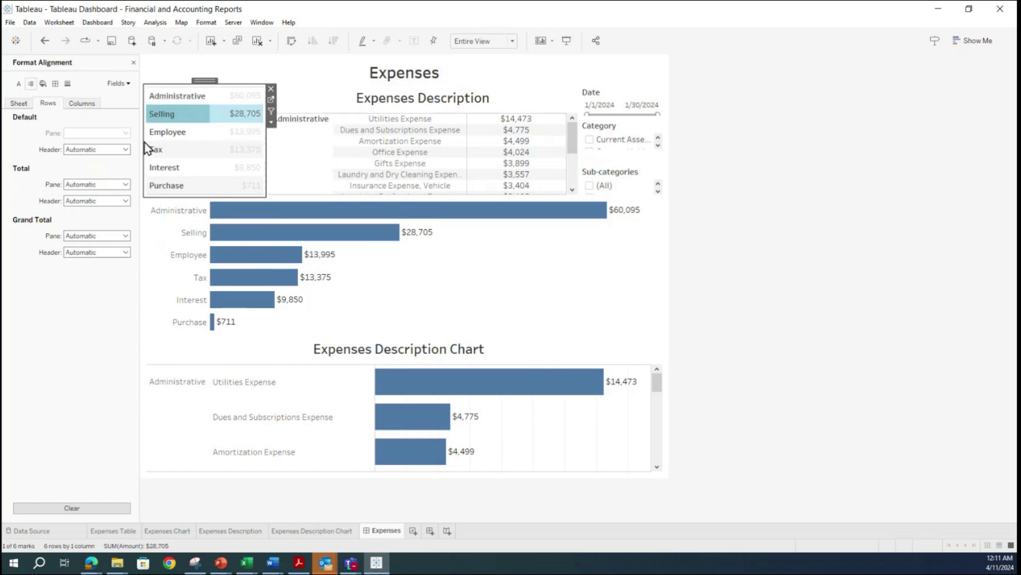
click(91, 149)
click(96, 194)
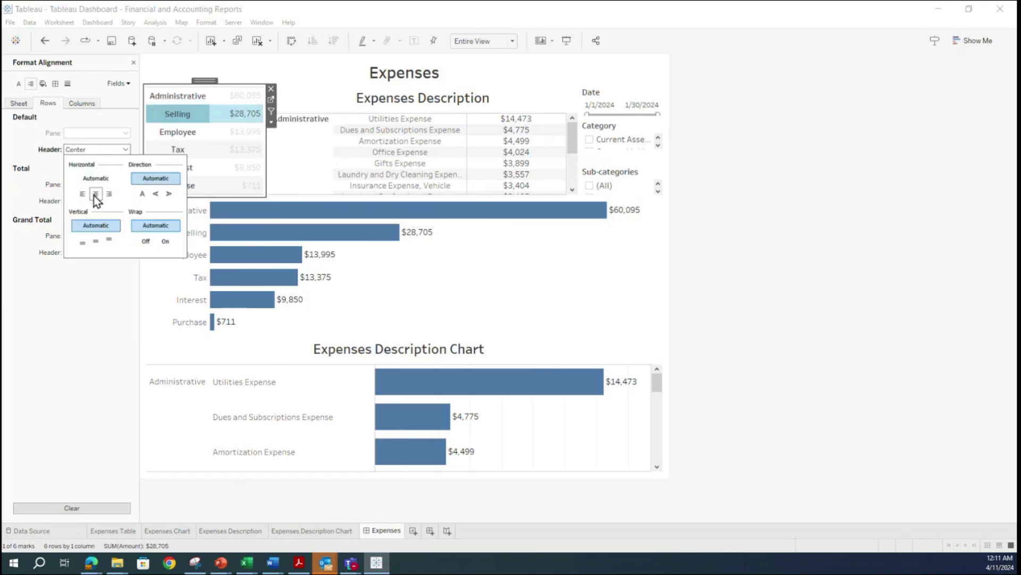
click(152, 217)
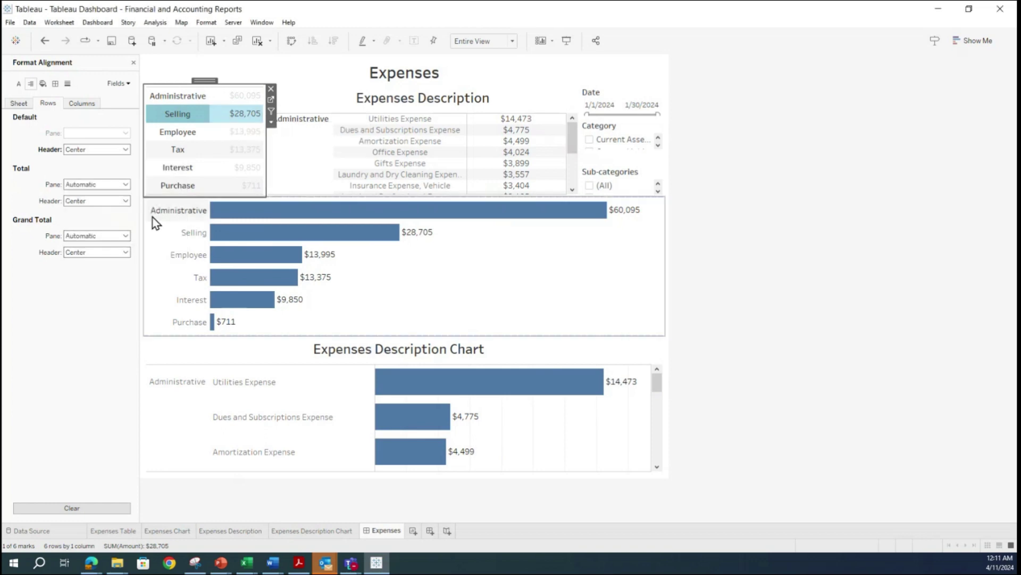
click(91, 184)
click(95, 228)
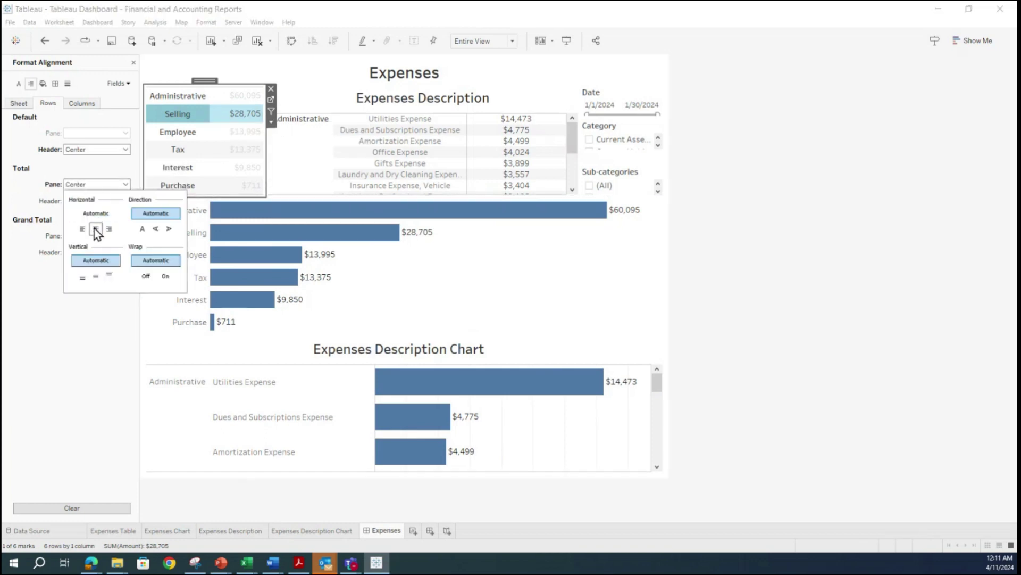
- Set the sub-category totals table's row total pane and default column header alignment to Middle Center
click(96, 275)
click(86, 404)
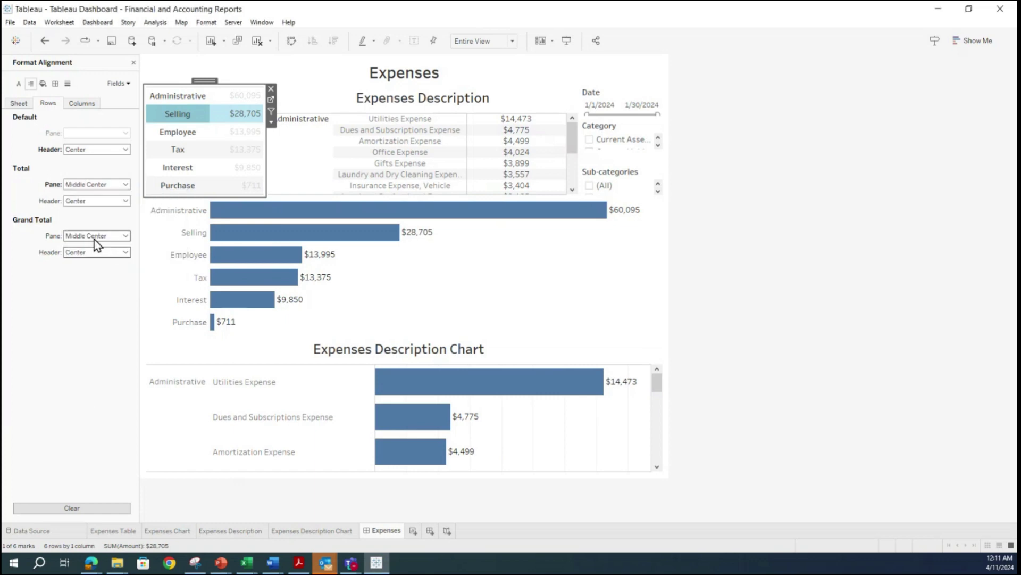
click(86, 105)
click(94, 150)
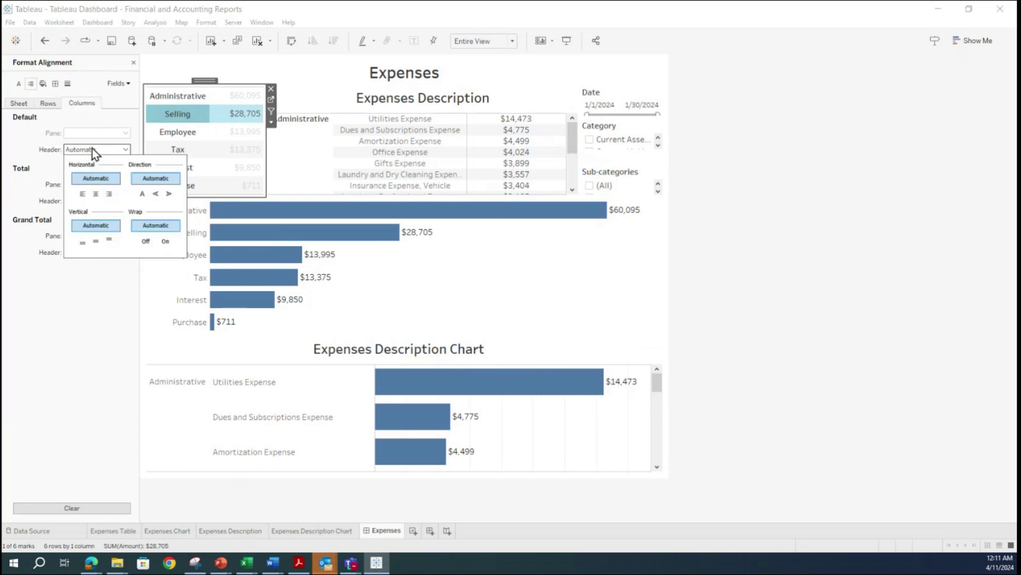
click(96, 194)
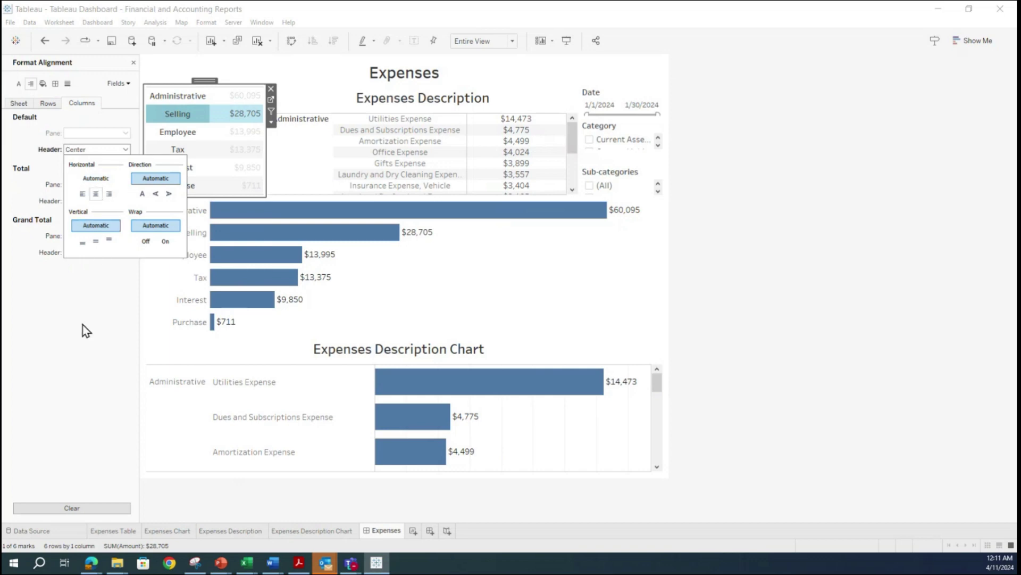
click(96, 243)
click(115, 311)
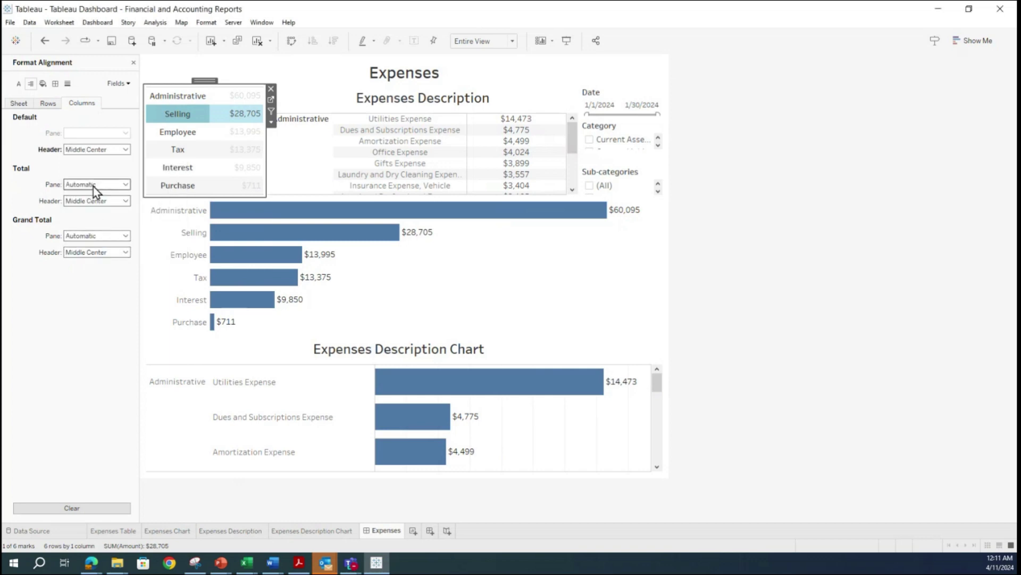
- Center the column total pane of the sub-category totals table horizontally
click(93, 186)
click(98, 232)
click(90, 329)
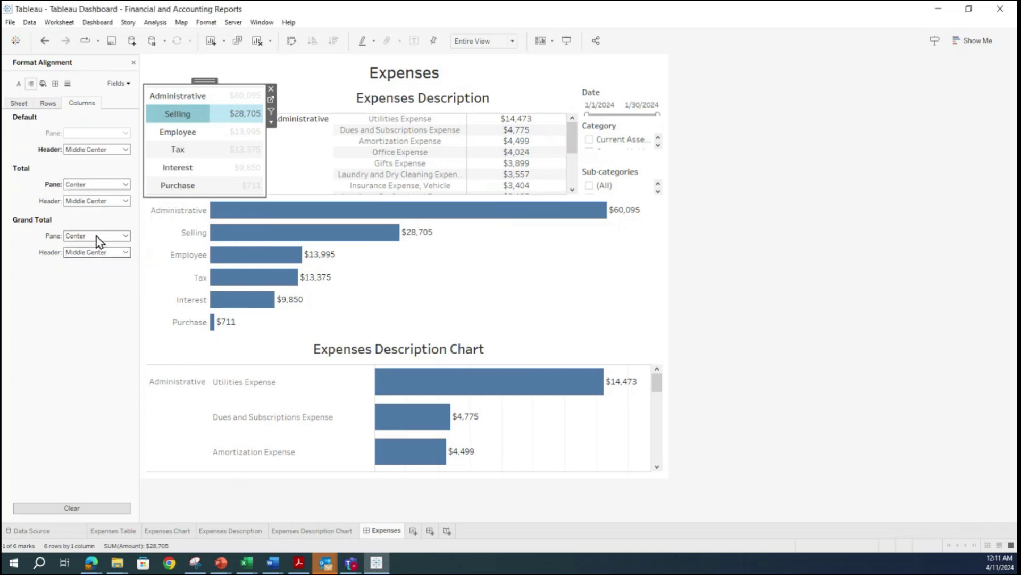
click(95, 238)
- Set the sheet-level default pane of the sub-category totals table to horizontal Center and clear the Selling row selection
click(48, 103)
click(18, 103)
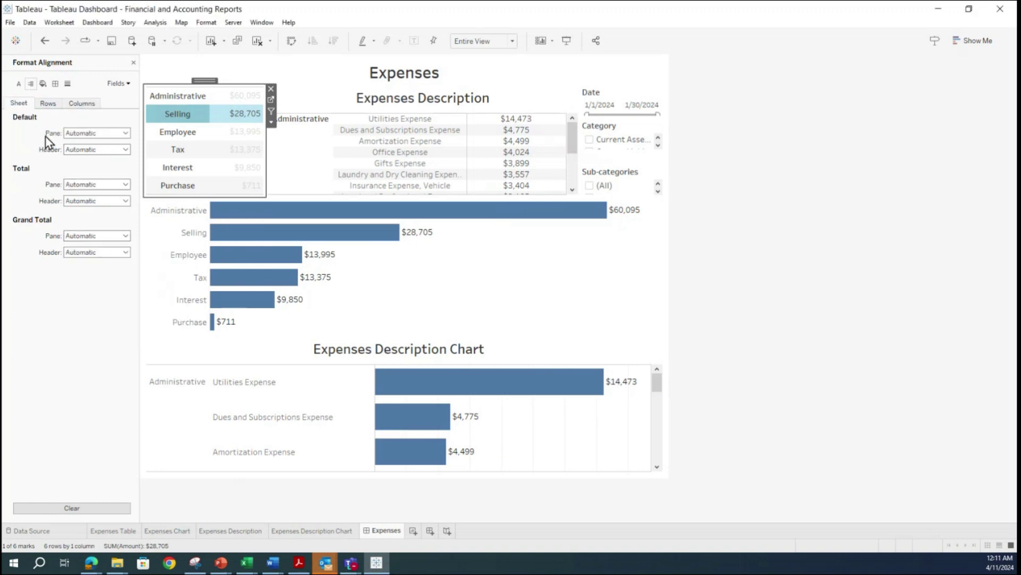
click(106, 133)
click(99, 176)
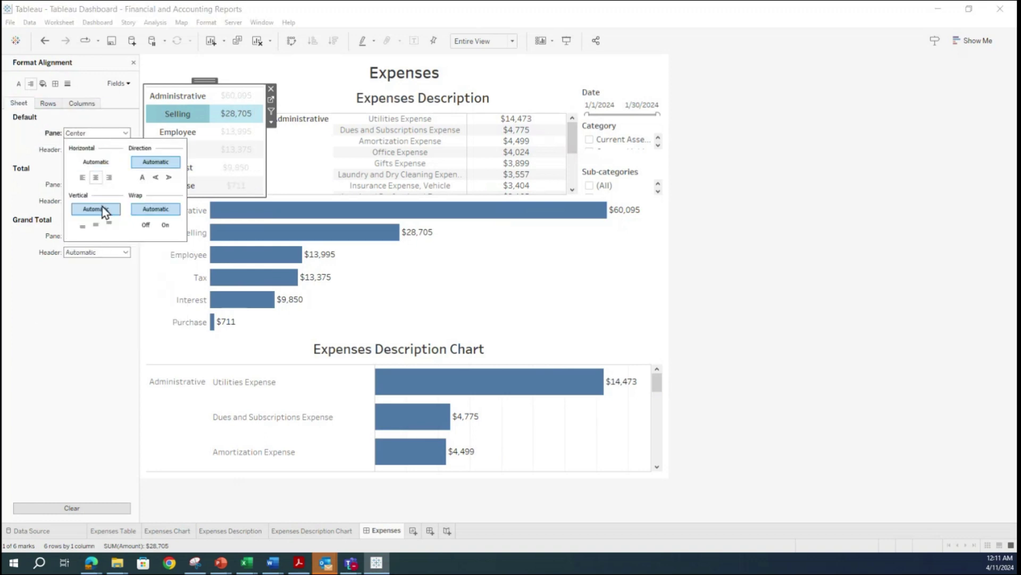
click(78, 295)
click(806, 242)
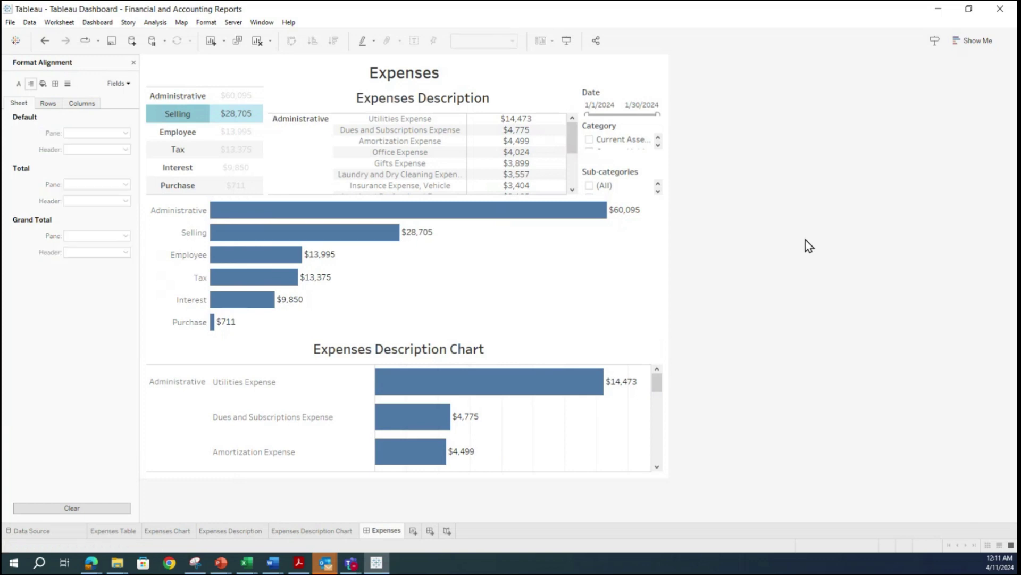
click(232, 113)
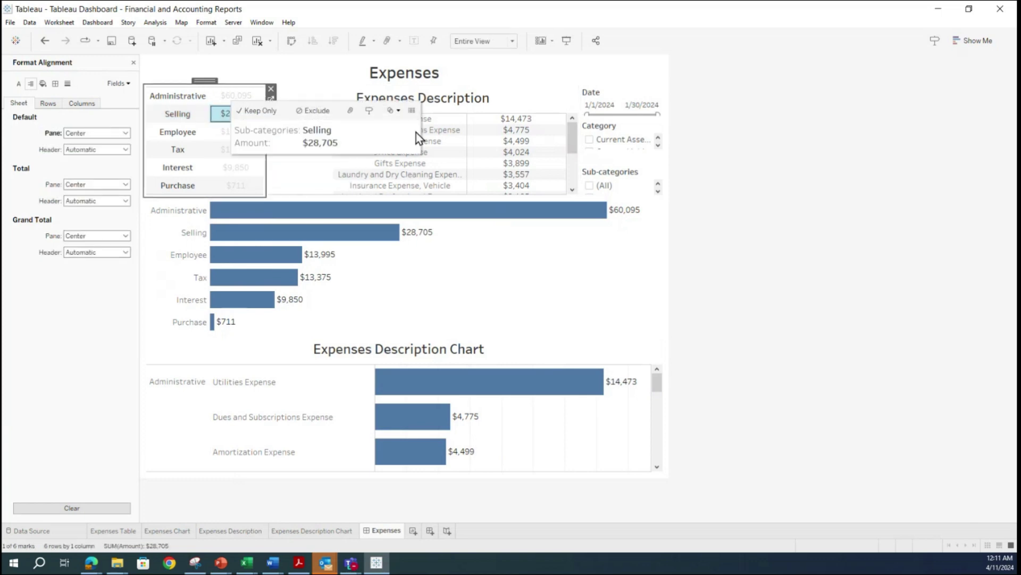
click(236, 115)
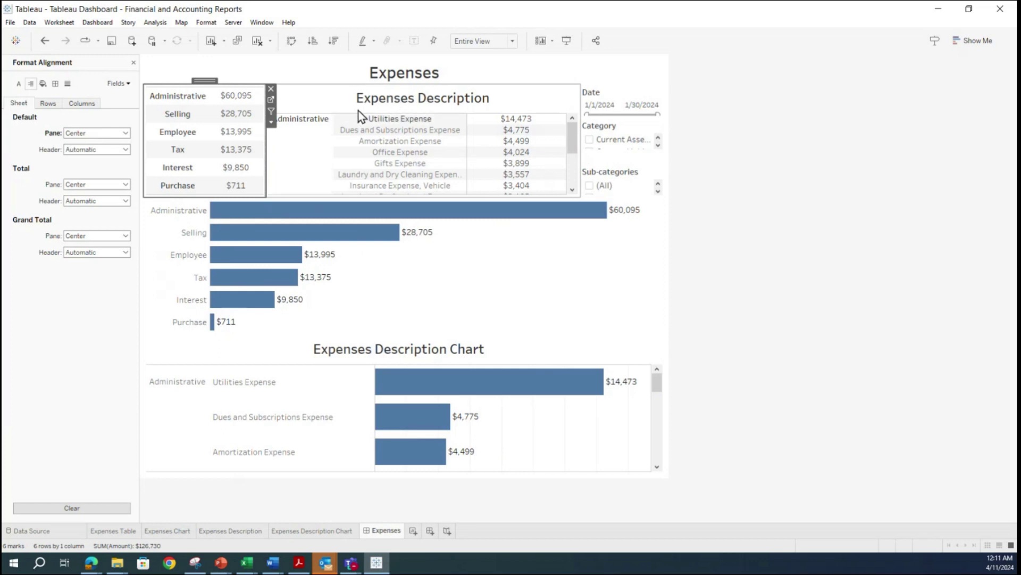
- Hide the title of the Expenses Description table on the dashboard
click(415, 105)
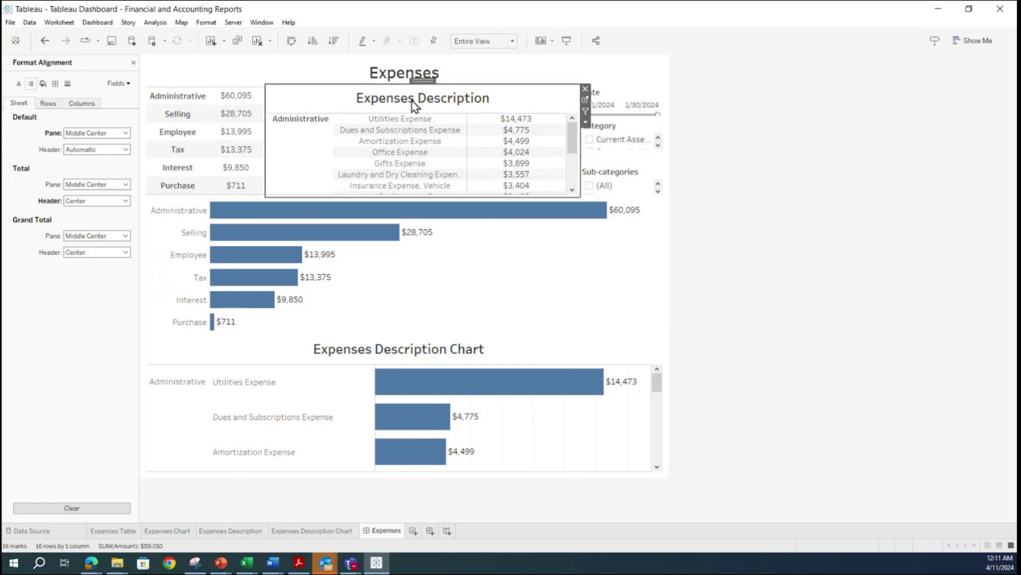
right_click(414, 103)
click(428, 127)
click(680, 195)
click(212, 131)
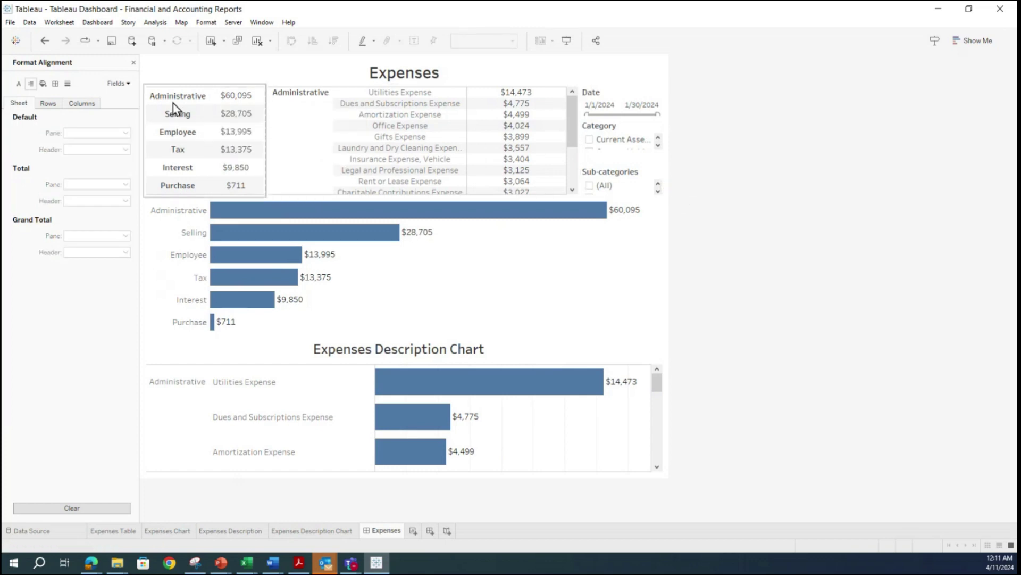
click(304, 94)
click(624, 186)
click(629, 98)
click(624, 180)
click(638, 141)
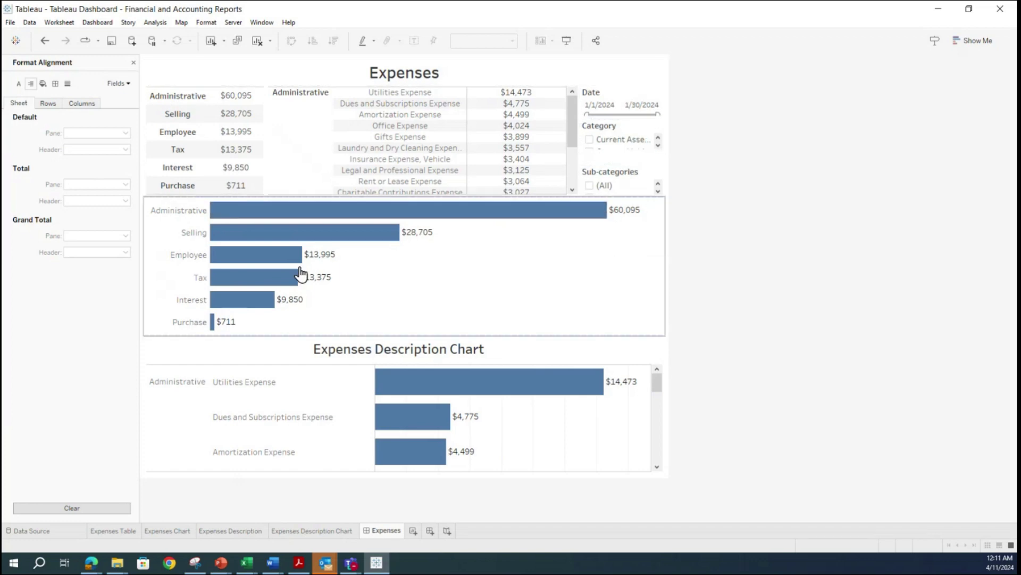
- Hide the title of the Expenses Description Chart and close the alignment formatting pane
mouse_move(219, 100)
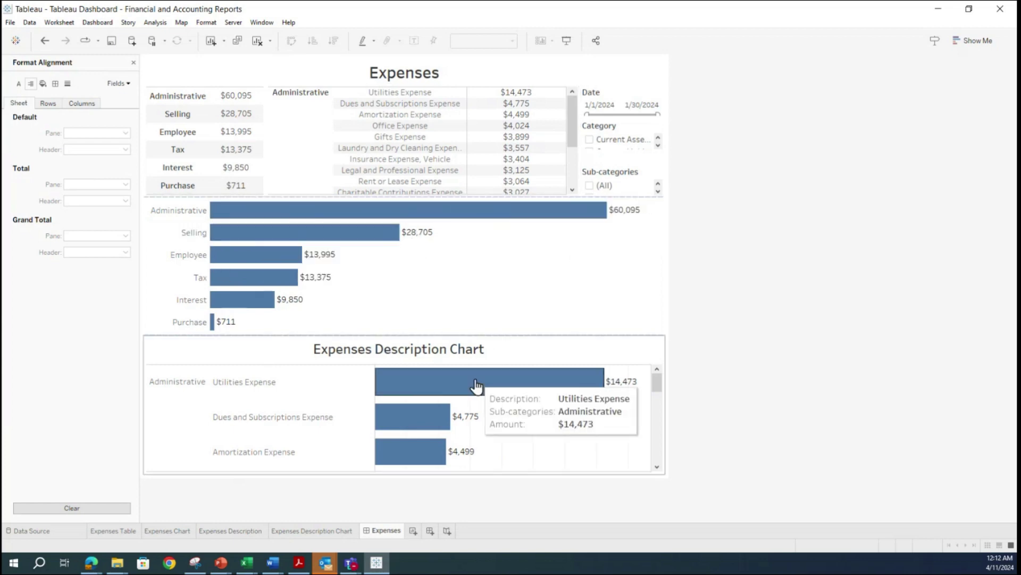
mouse_move(427, 453)
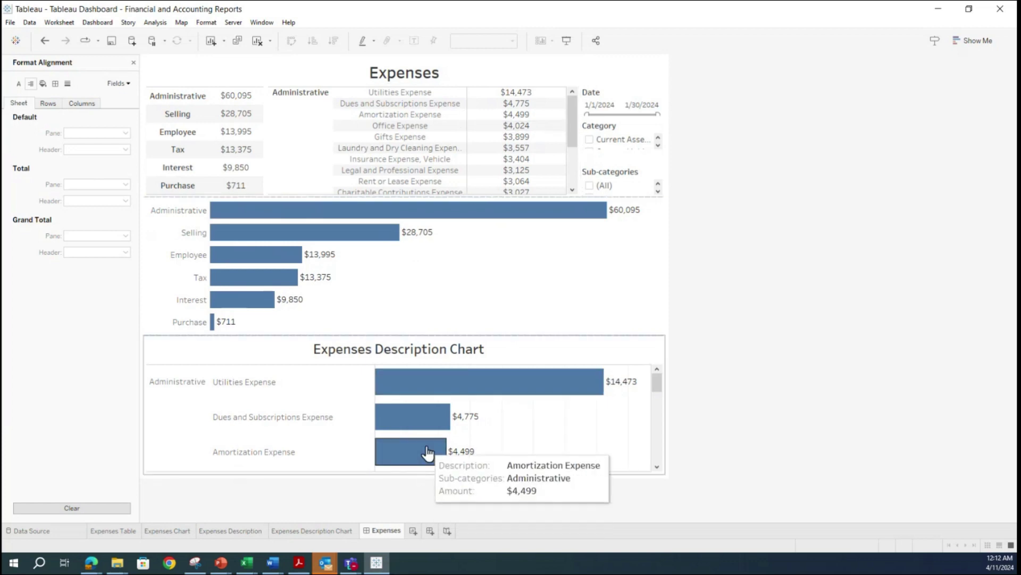
right_click(385, 353)
click(412, 375)
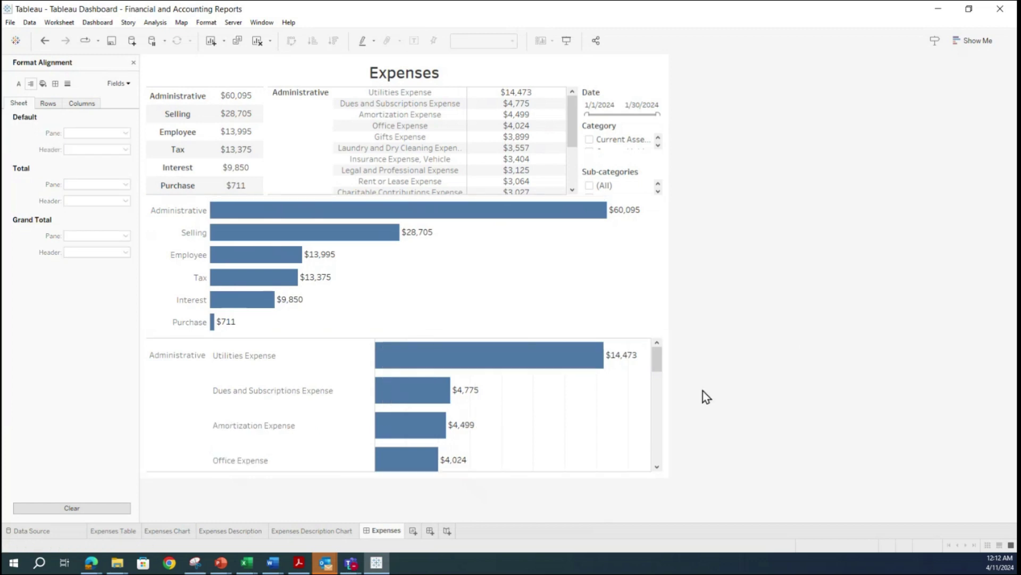
mouse_move(656, 362)
mouse_down()
mouse_move(661, 451)
mouse_move(660, 353)
mouse_up()
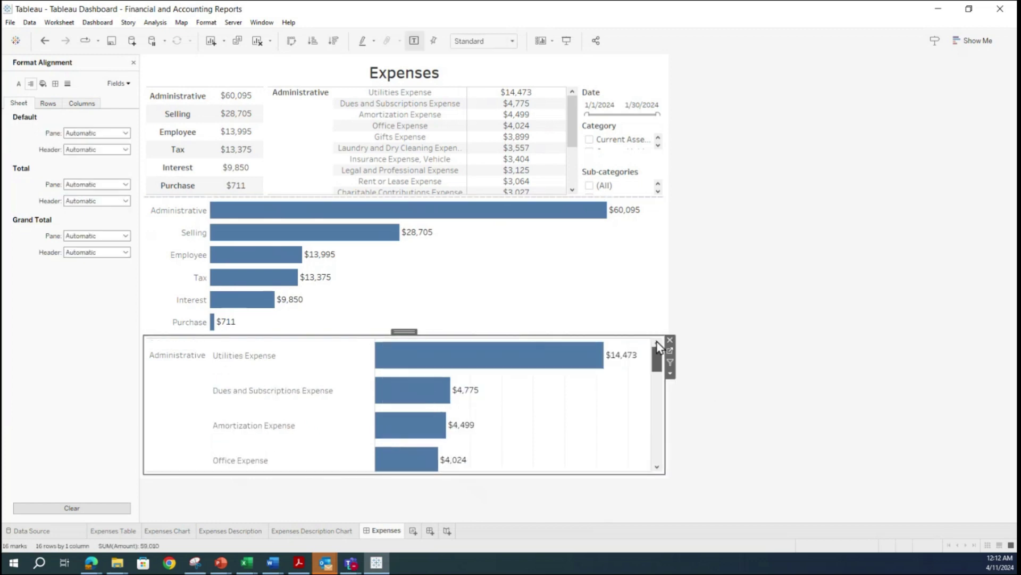
click(133, 62)
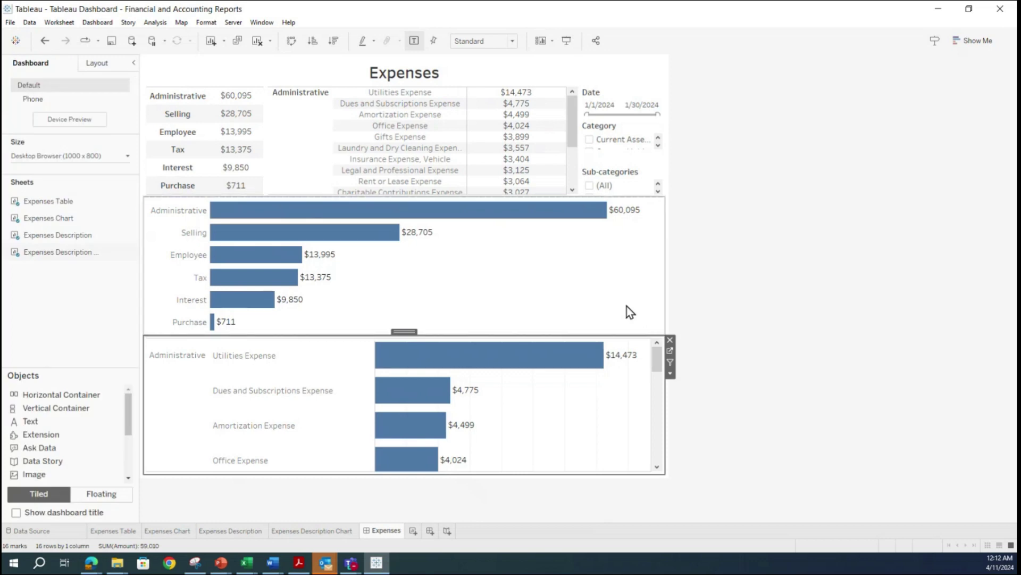
- Make the Date filter floating and place it in the empty area beside the Employee and Tax bars
click(621, 91)
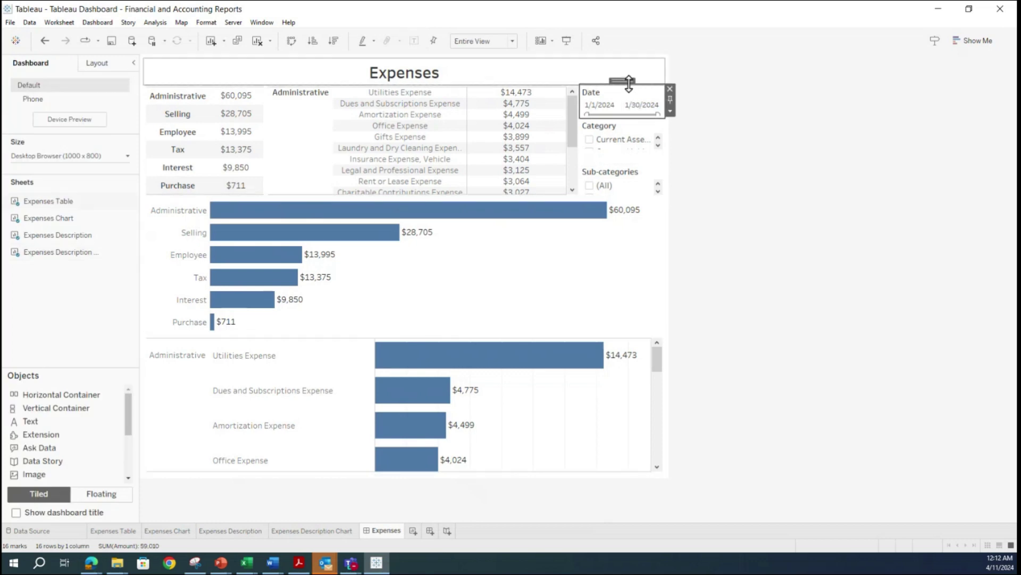
click(670, 113)
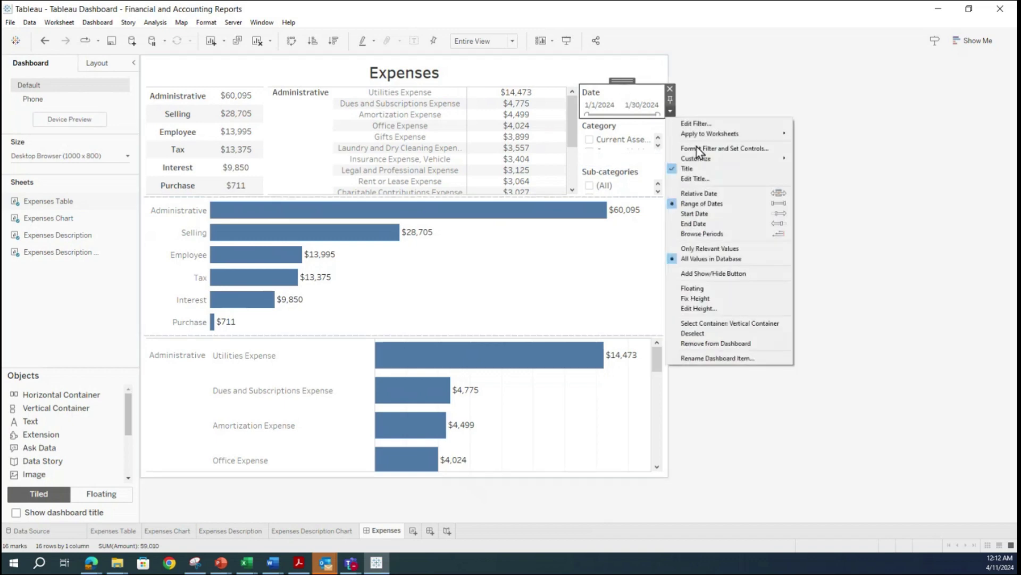
click(716, 290)
drag(622, 81, 415, 261)
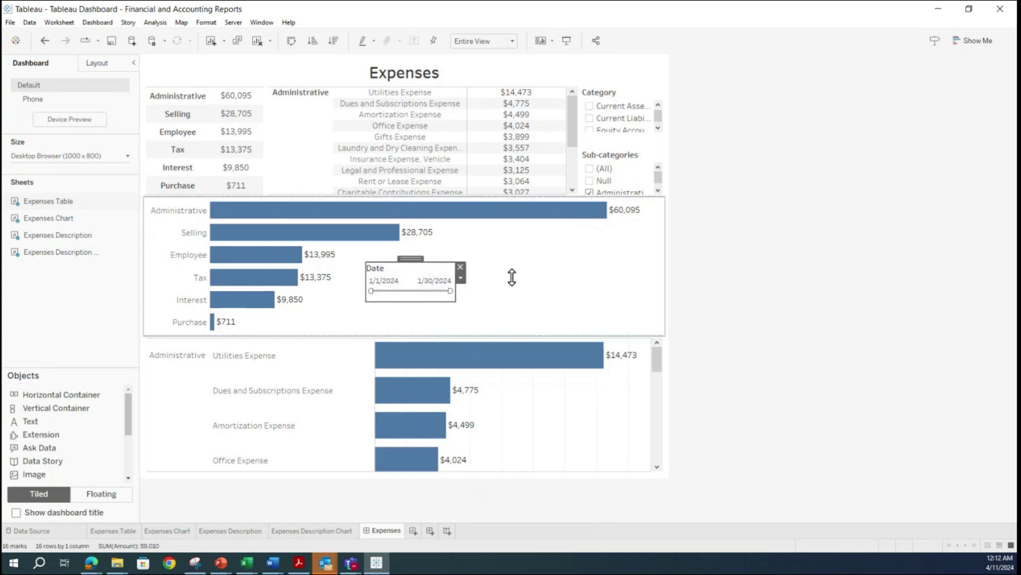
- Float the container holding the Category and Sub-categories filters and move it over the empty part of the sub-category bar chart
click(637, 108)
click(610, 85)
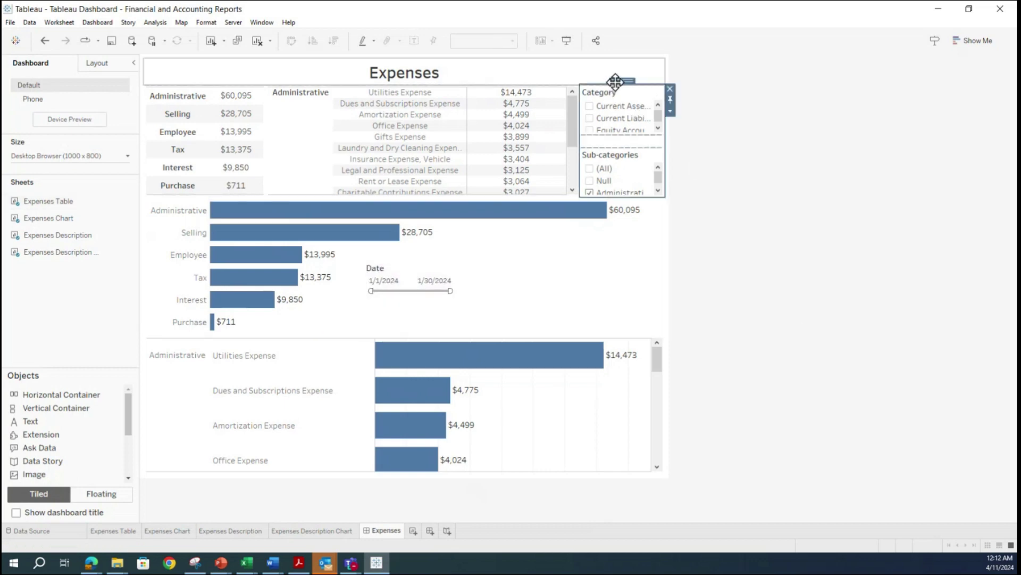
click(671, 113)
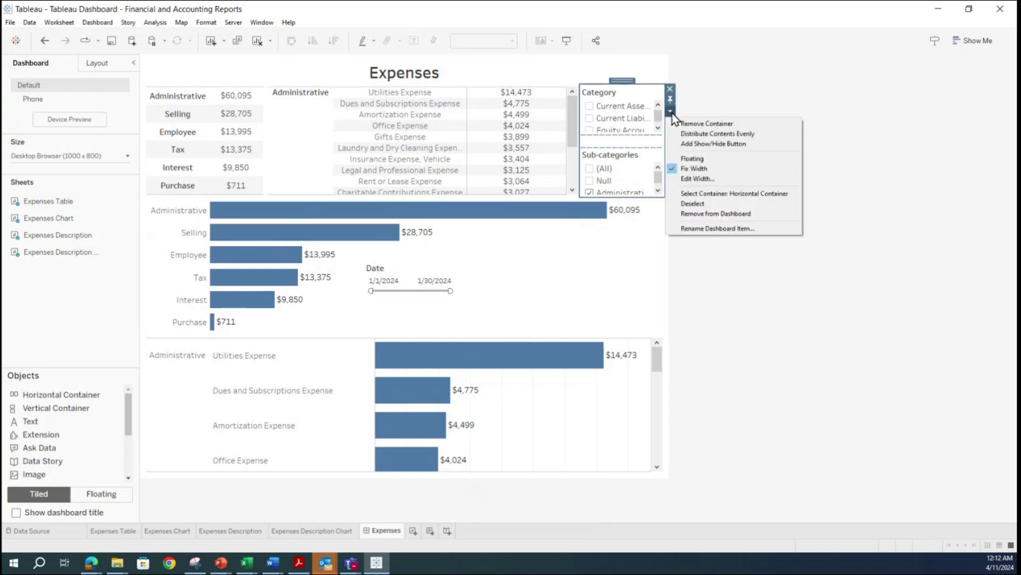
click(697, 162)
drag(616, 86, 557, 233)
- Float the Sub-categories filter out of its container and place it to the right of the Category filter
click(558, 311)
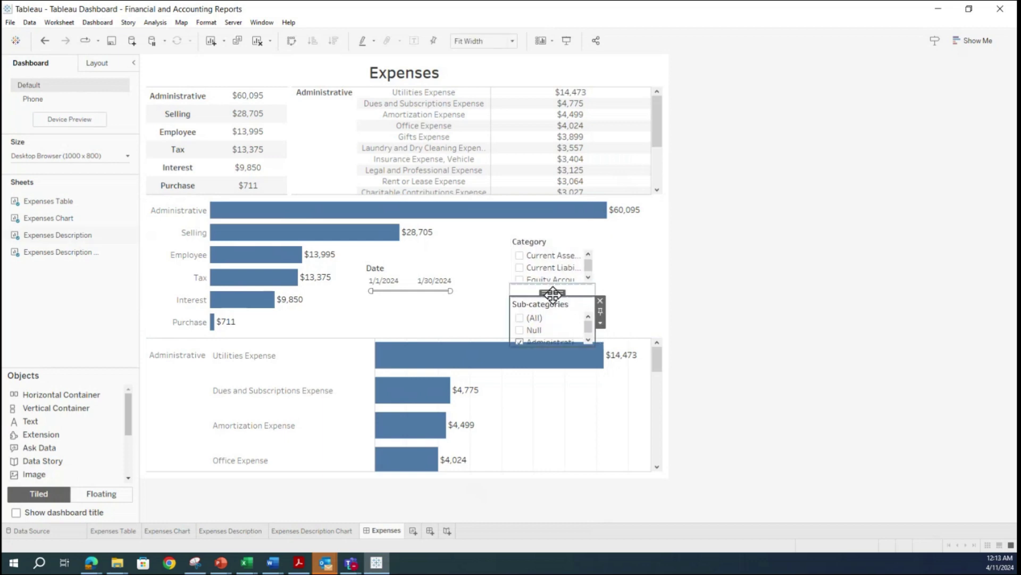
click(600, 323)
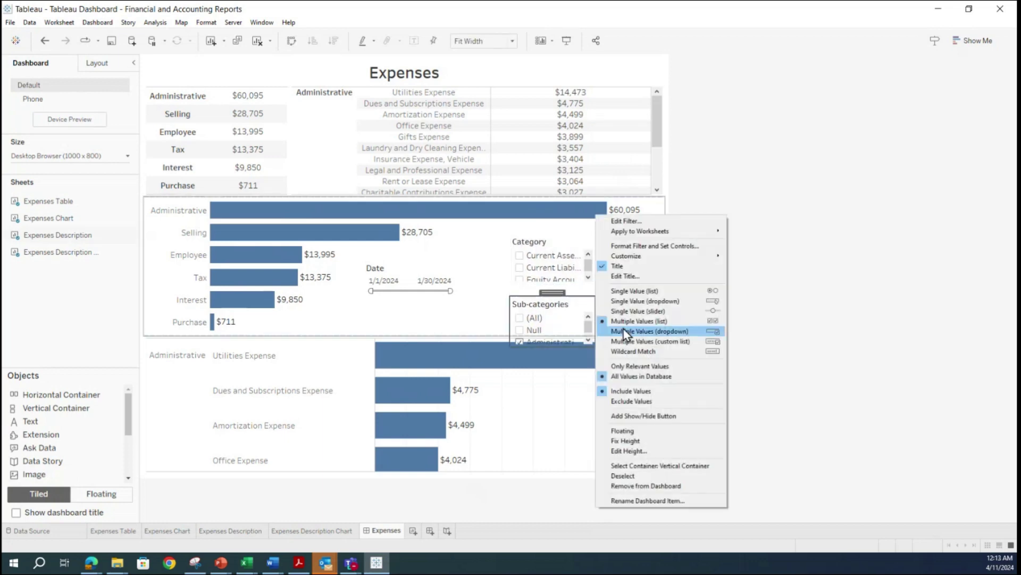
click(649, 429)
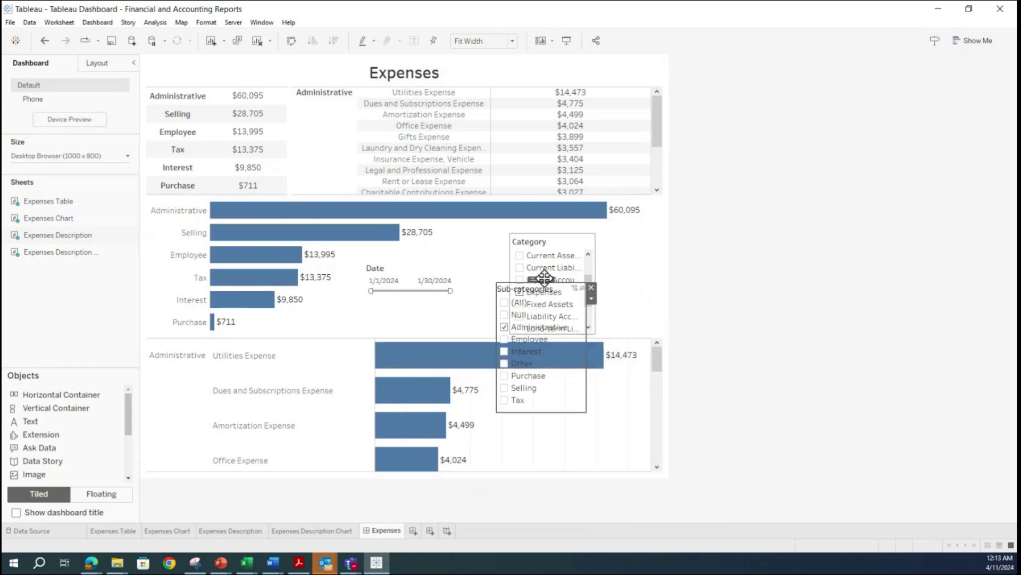
mouse_move(549, 235)
mouse_down()
mouse_move(500, 246)
mouse_move(608, 282)
mouse_move(571, 235)
mouse_move(554, 227)
mouse_move(512, 239)
mouse_move(611, 257)
mouse_move(549, 225)
mouse_move(541, 250)
mouse_move(548, 236)
mouse_up()
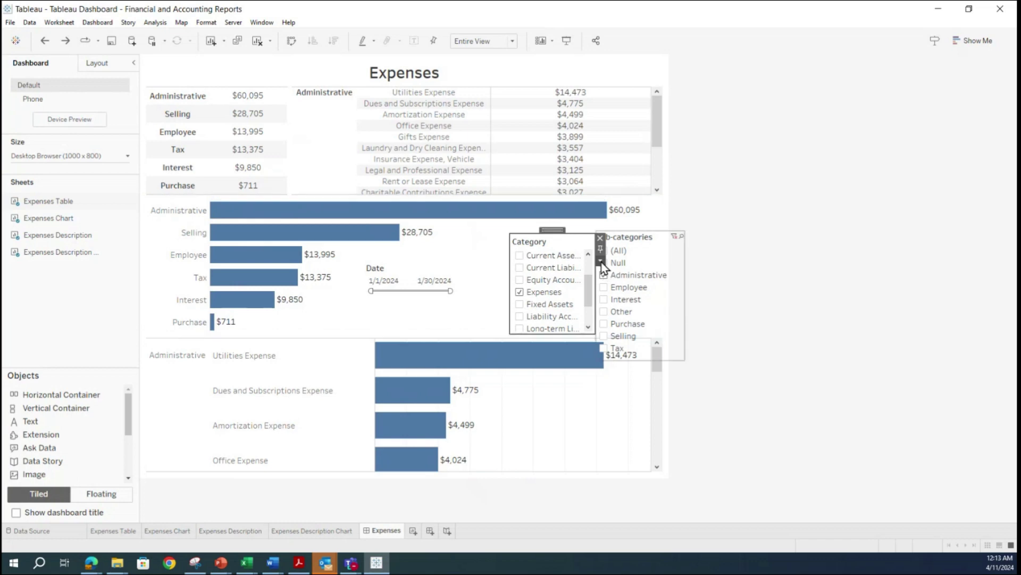
- Float the Category filter as well and arrange the Category and Sub-categories filters side by side without overlap
click(600, 260)
click(638, 431)
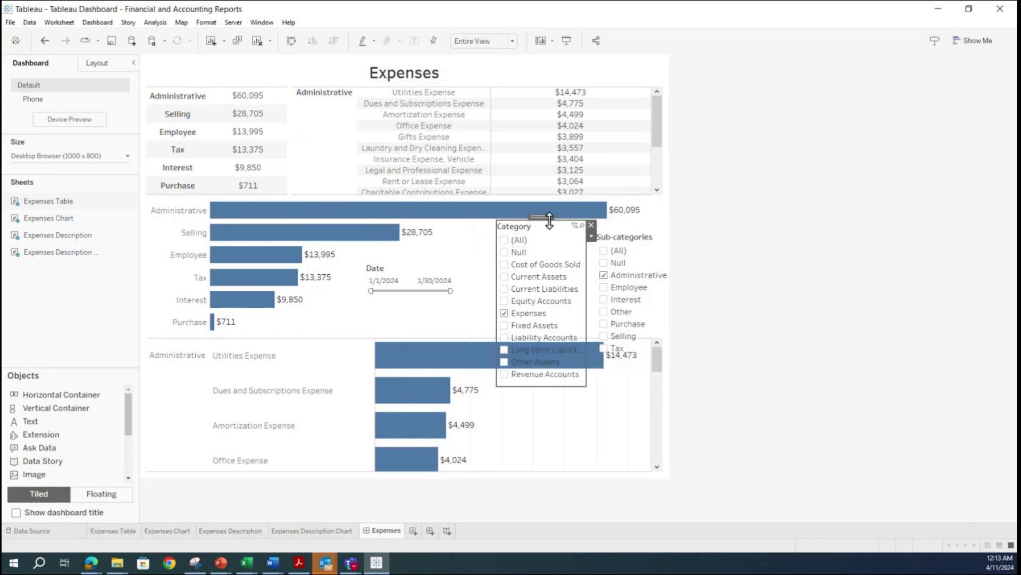
click(651, 259)
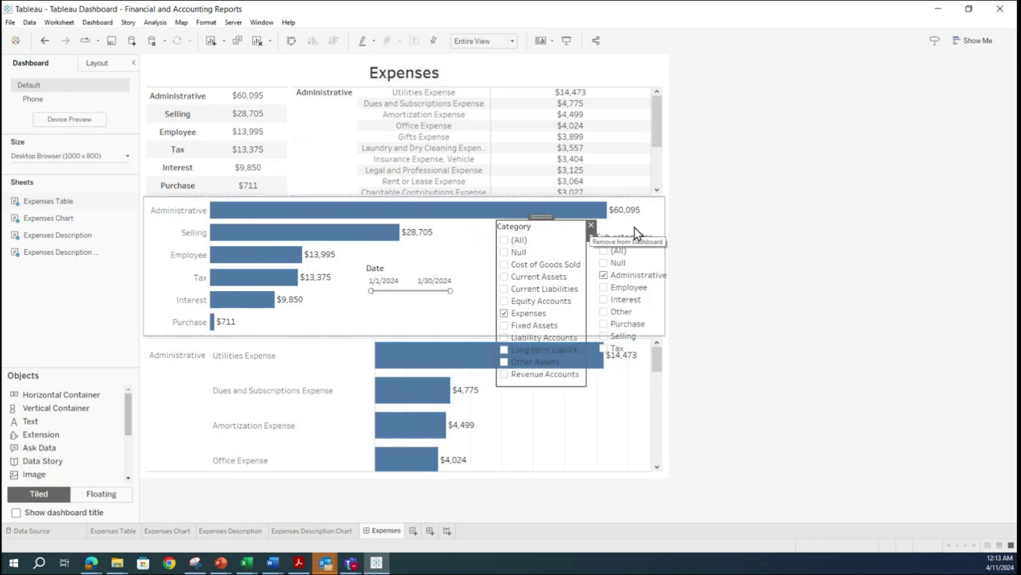
click(645, 240)
mouse_move(641, 223)
mouse_down()
mouse_move(677, 217)
mouse_move(621, 219)
mouse_up()
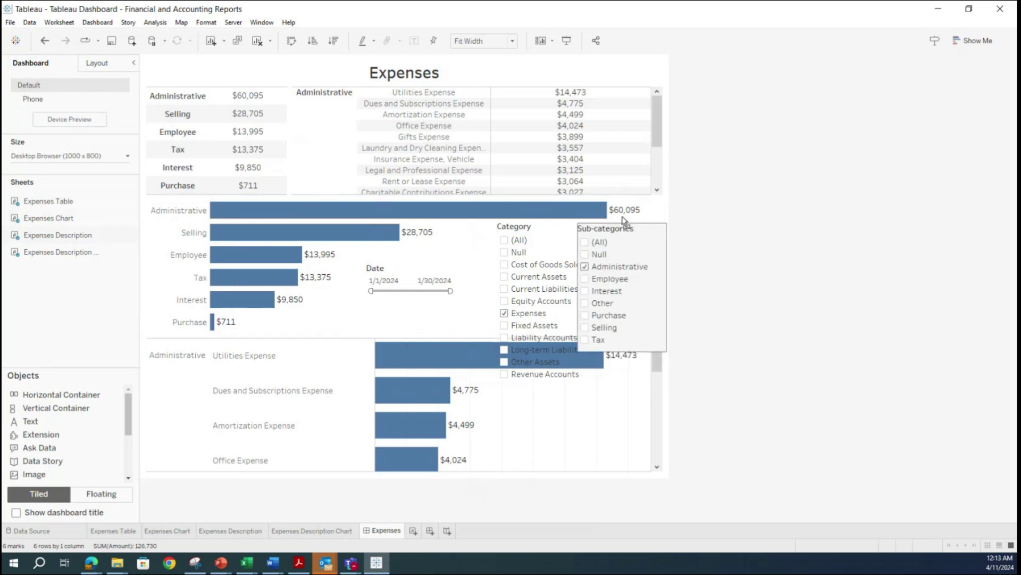
click(559, 229)
drag(538, 217, 512, 224)
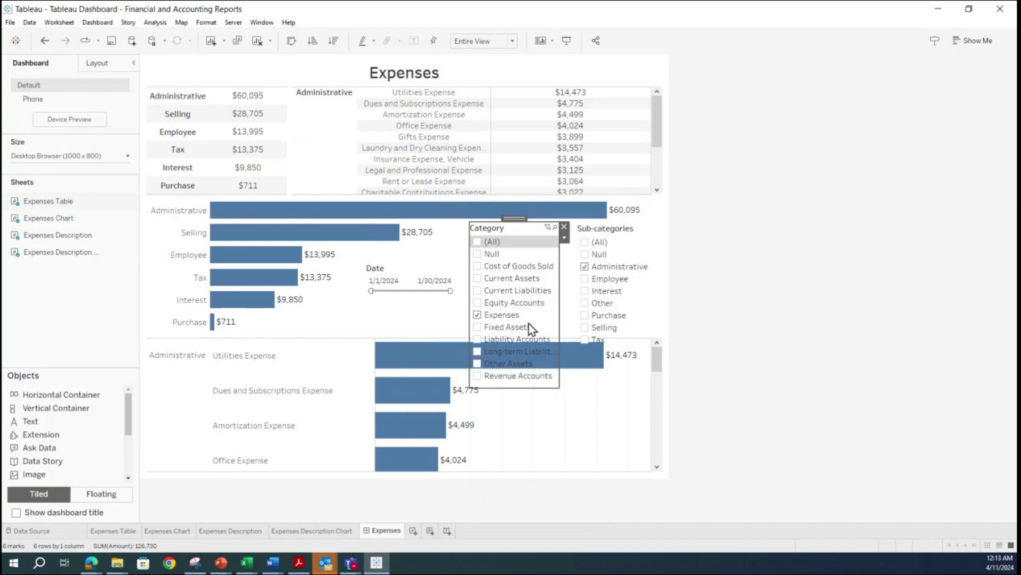
- Switch the Category filter to Multiple Values (dropdown) and shorten its box to fit the dropdown
click(565, 238)
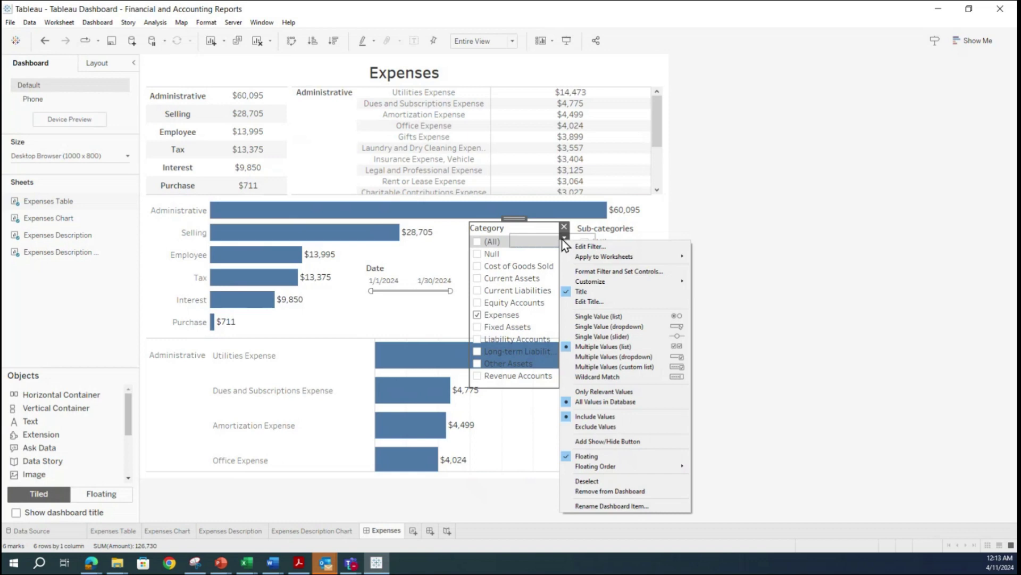
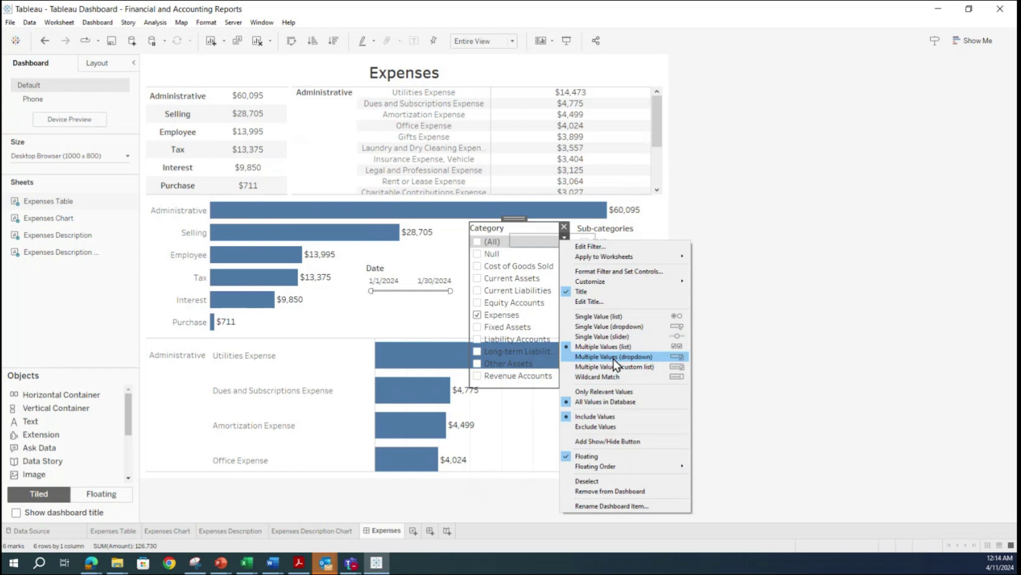
click(614, 357)
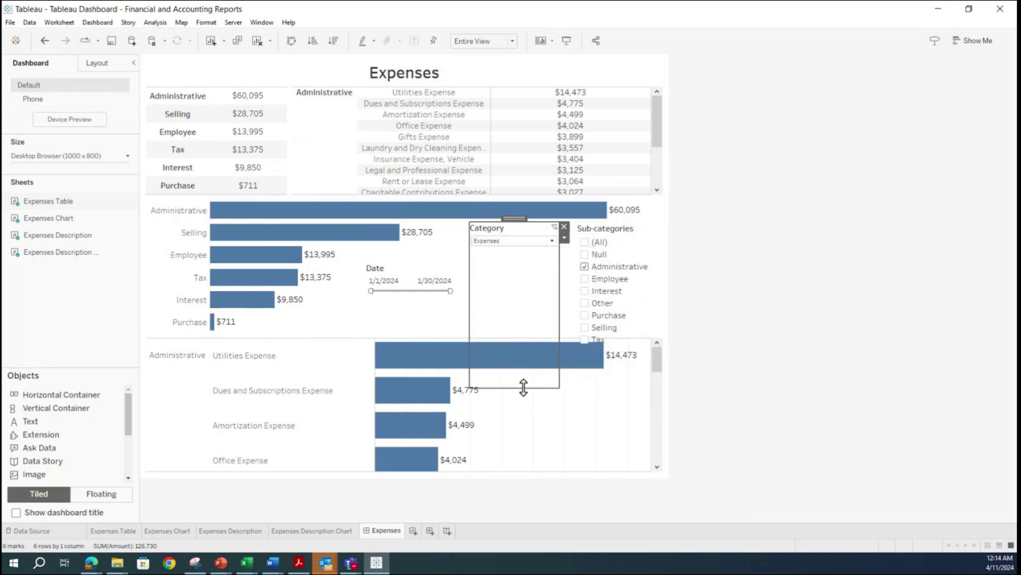
drag(524, 386, 541, 256)
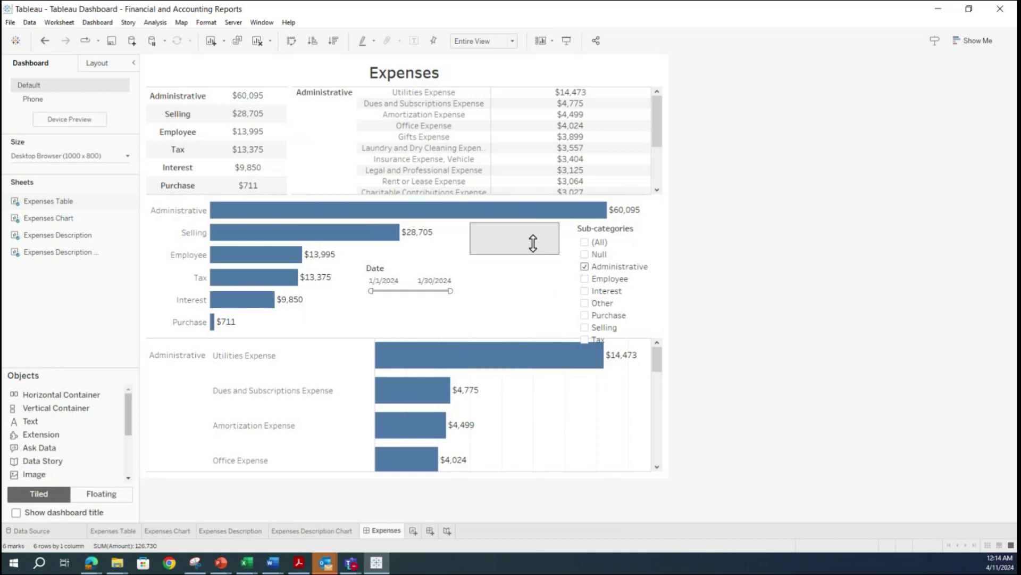
- Move the floating Category filter lower, into the gap between the Date and Sub-categories filters
drag(517, 217, 520, 246)
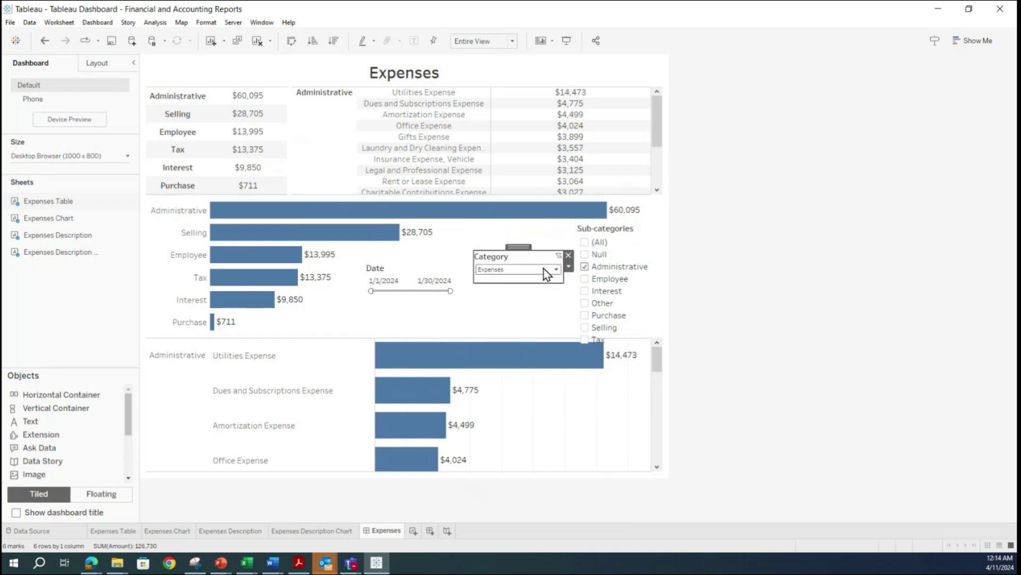
click(568, 266)
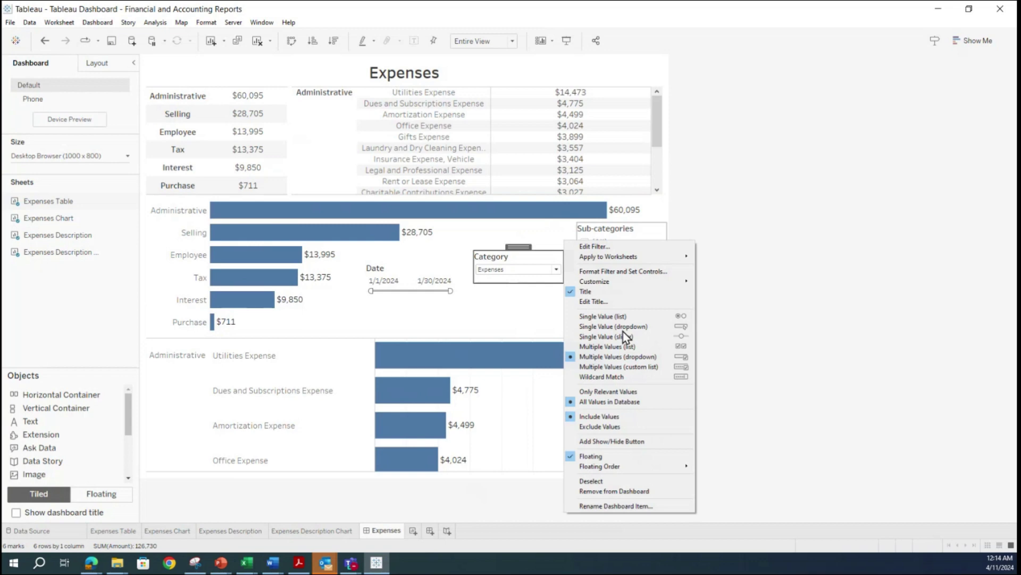
click(518, 328)
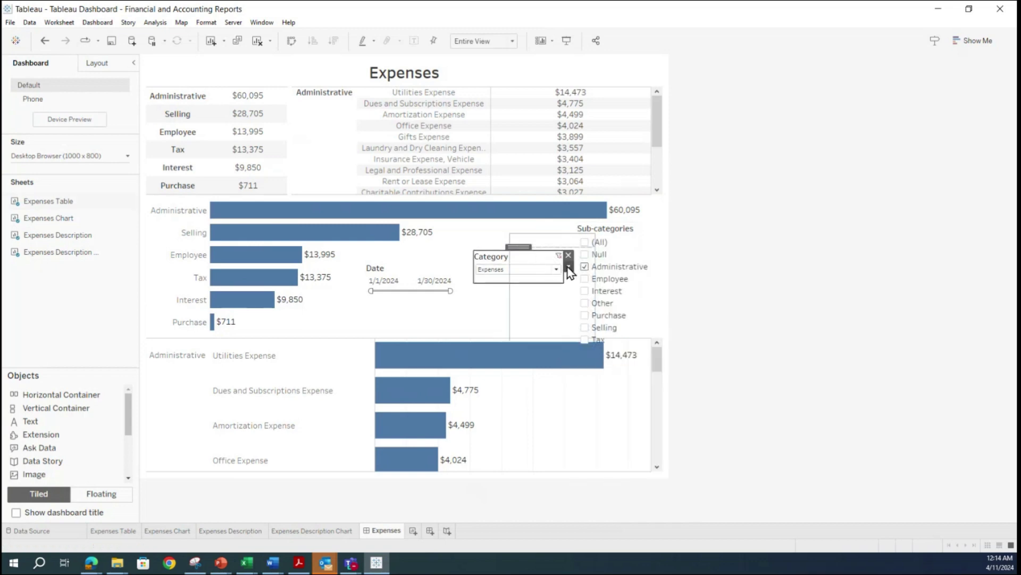
click(568, 266)
click(519, 248)
- Test the Category dropdown by adding and removing Fixed Assets, ending with only Expenses selected
click(557, 270)
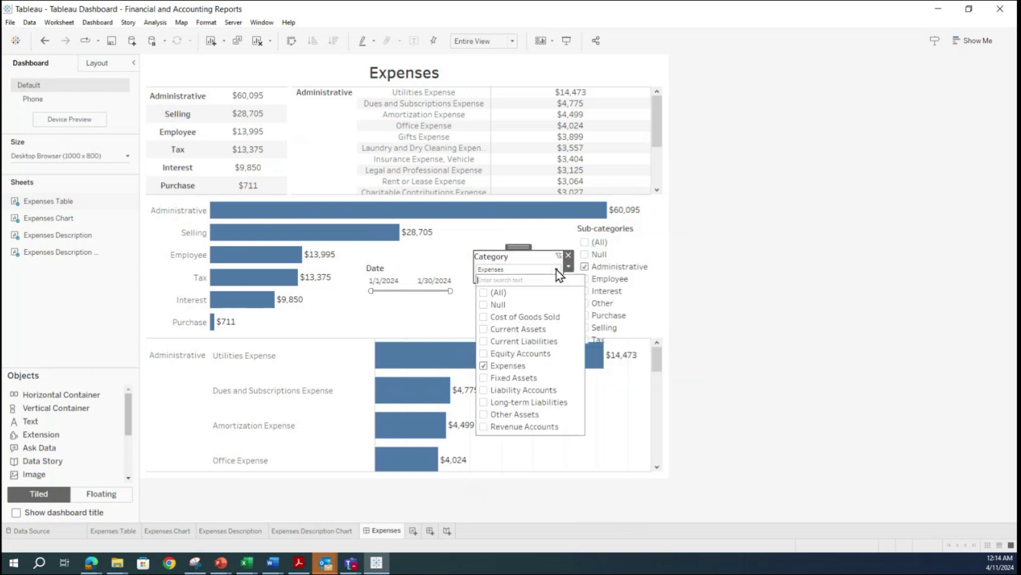
click(483, 377)
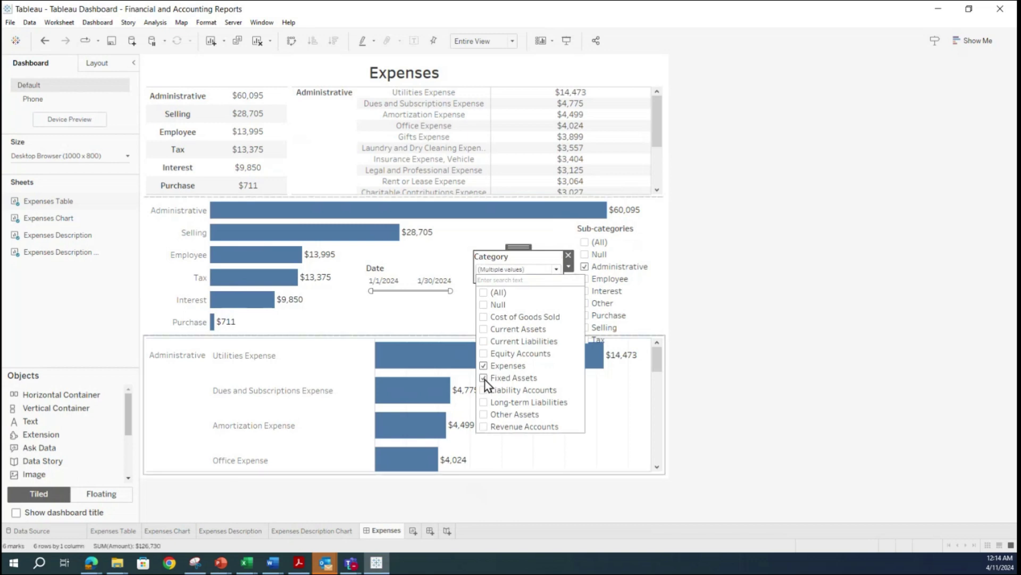
click(483, 377)
click(448, 309)
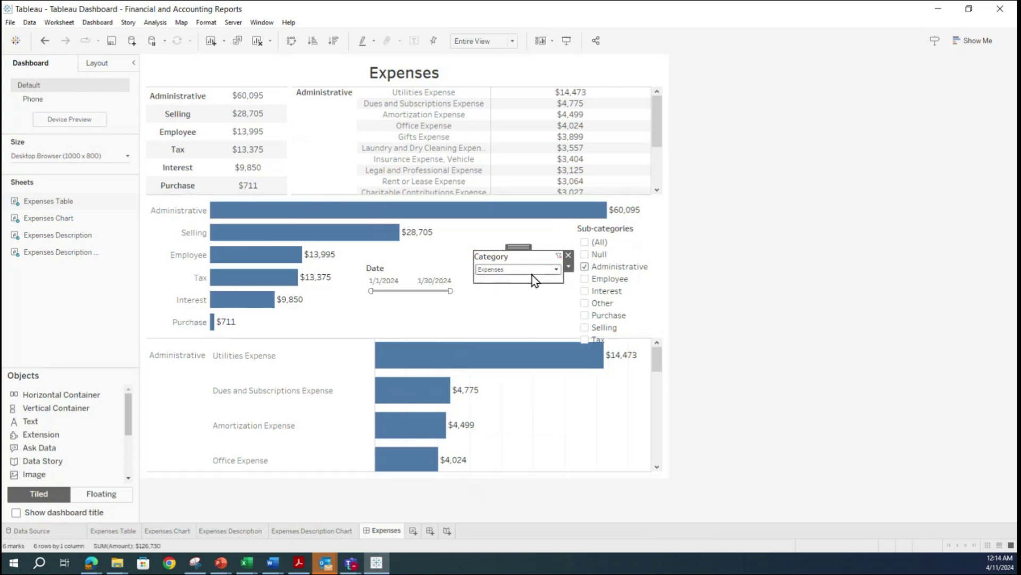
click(557, 269)
click(485, 376)
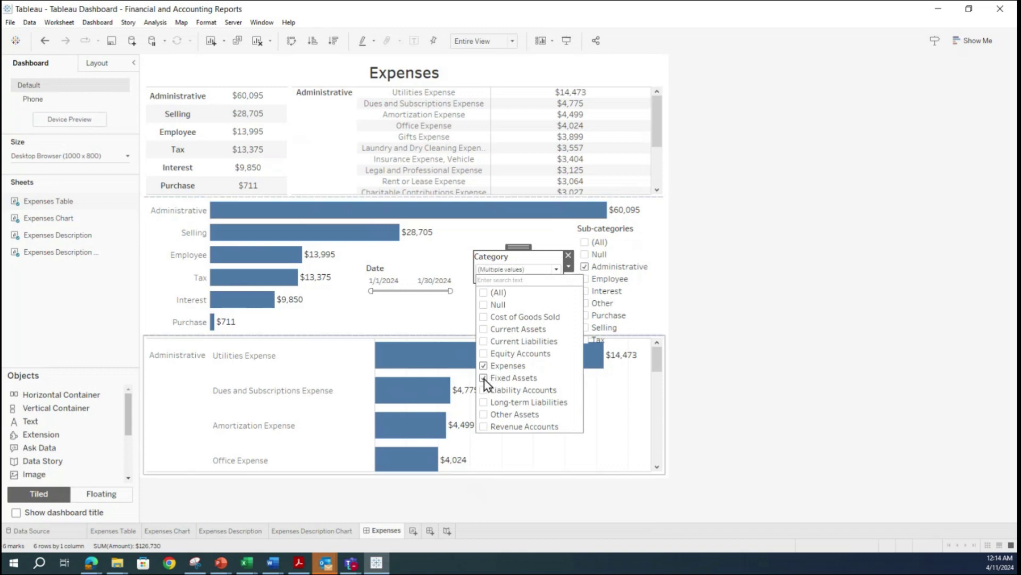
click(437, 330)
click(557, 269)
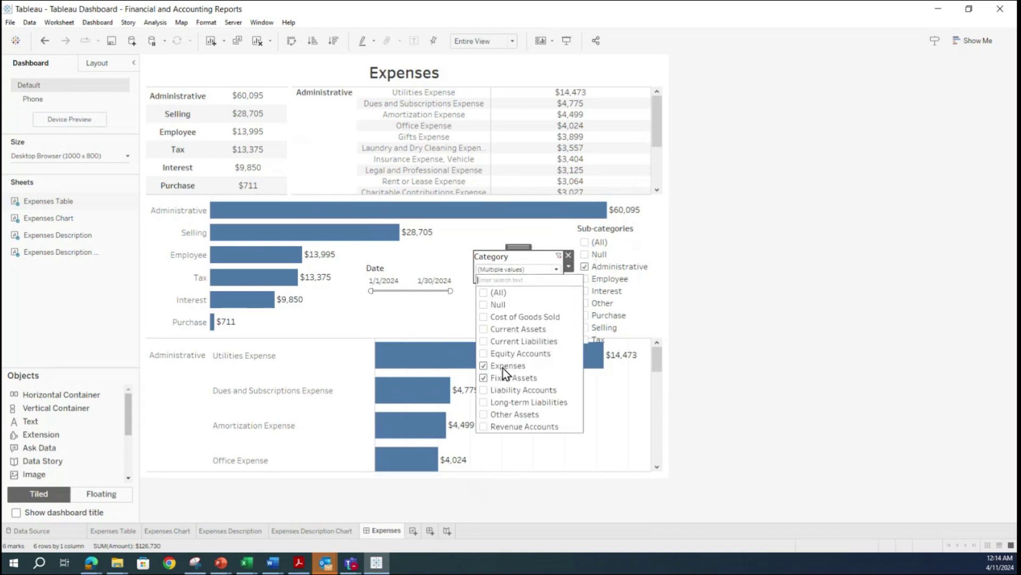
click(488, 378)
click(449, 333)
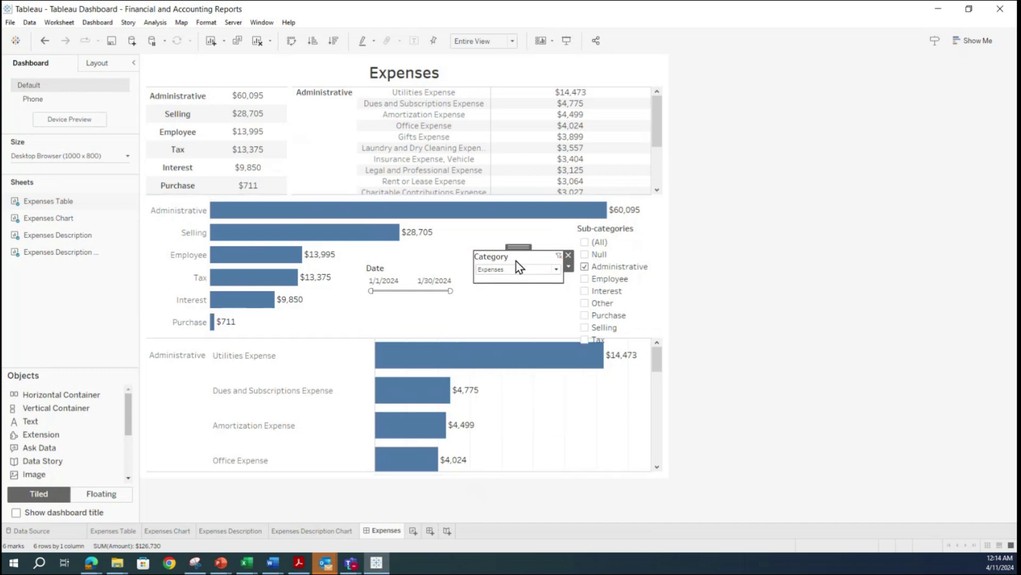
- Place the Category filter level with the Date filter and delete the leftover floating layout container
drag(519, 252, 507, 261)
click(545, 247)
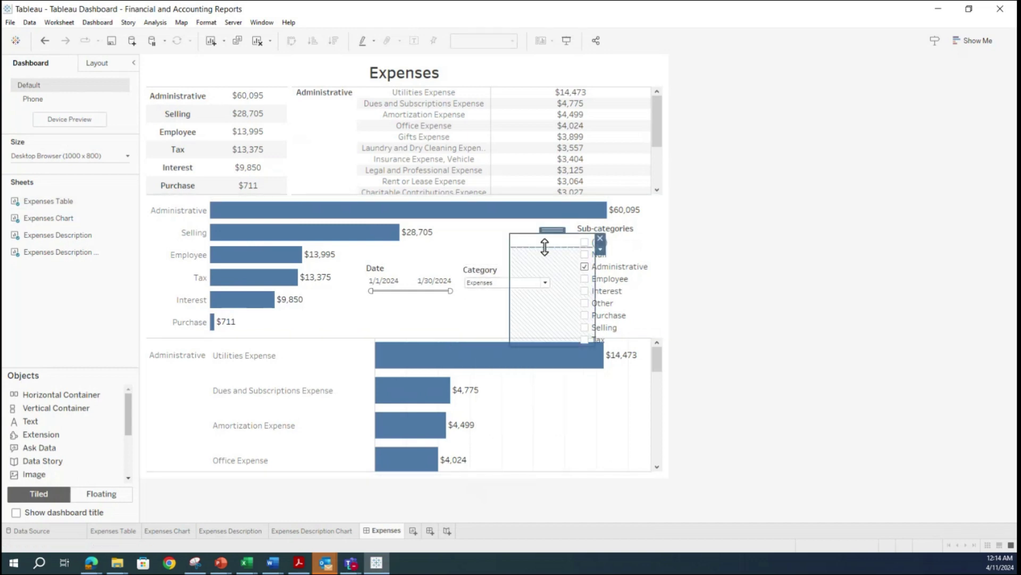
click(601, 239)
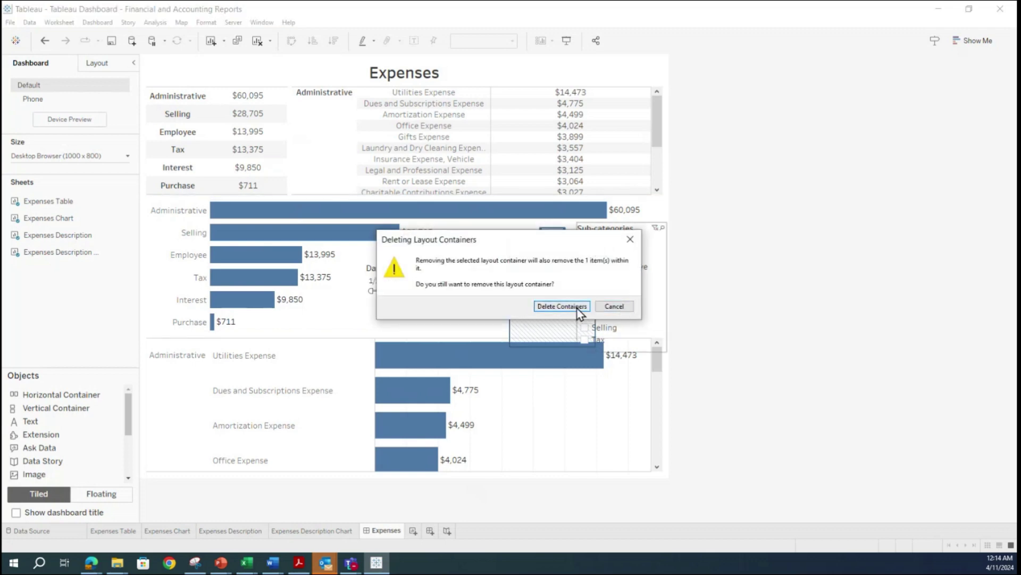
click(562, 307)
- Switch the Sub-categories filter to Multiple Values (dropdown), place it in line beside the Category filter and shorten its box to fit
click(631, 235)
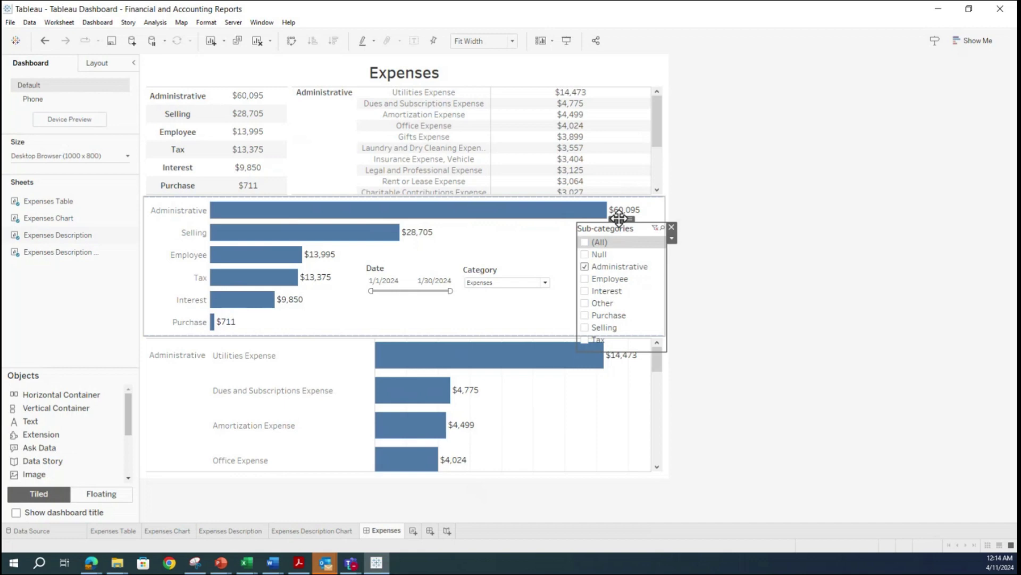
click(671, 238)
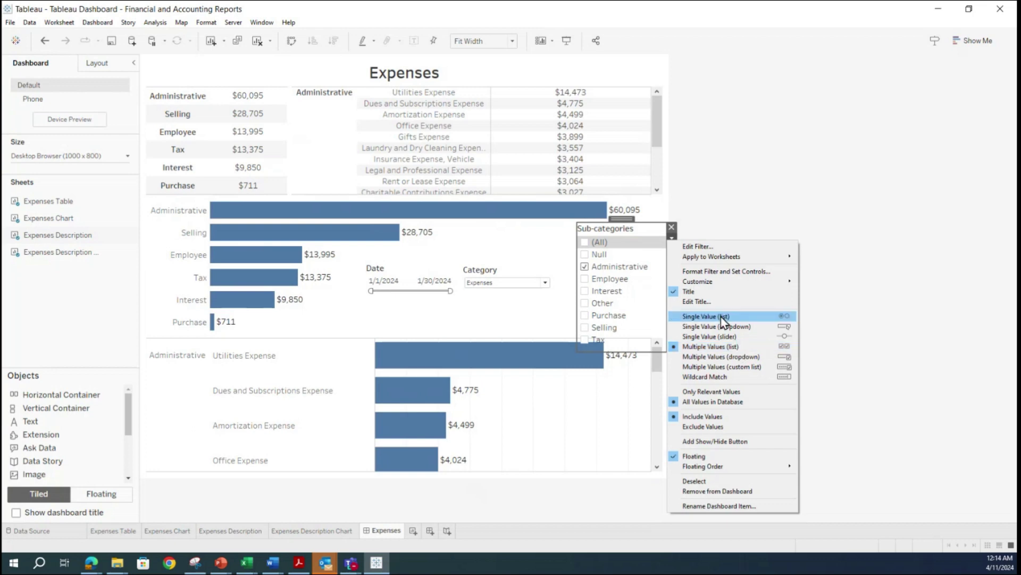
click(726, 356)
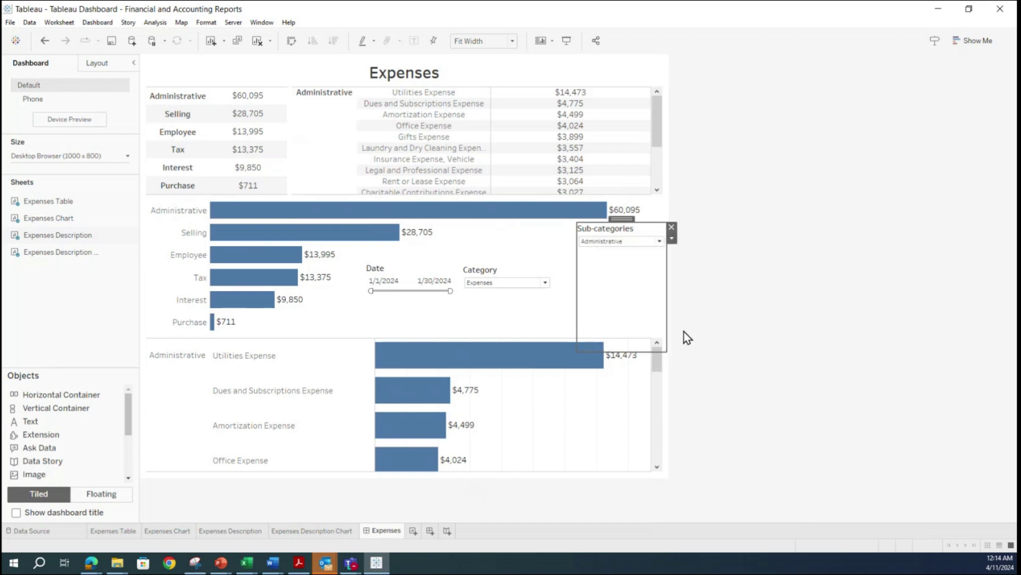
drag(621, 218, 612, 267)
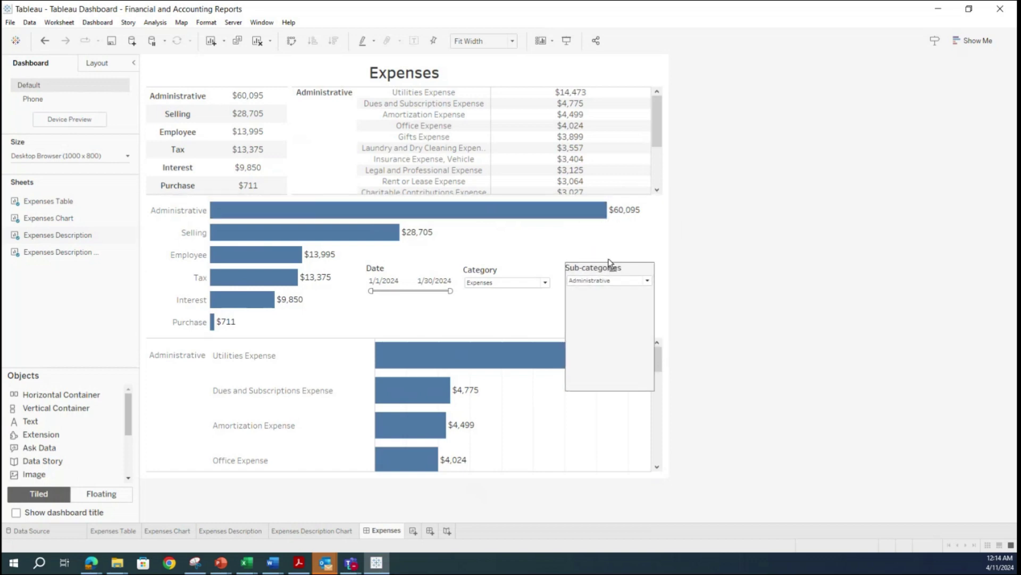
drag(613, 391, 617, 294)
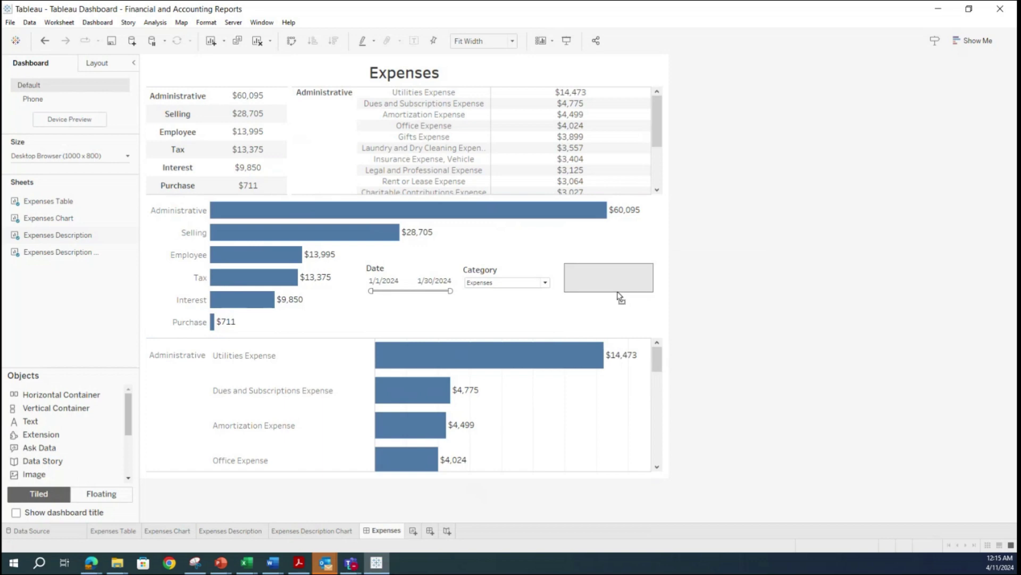
click(609, 264)
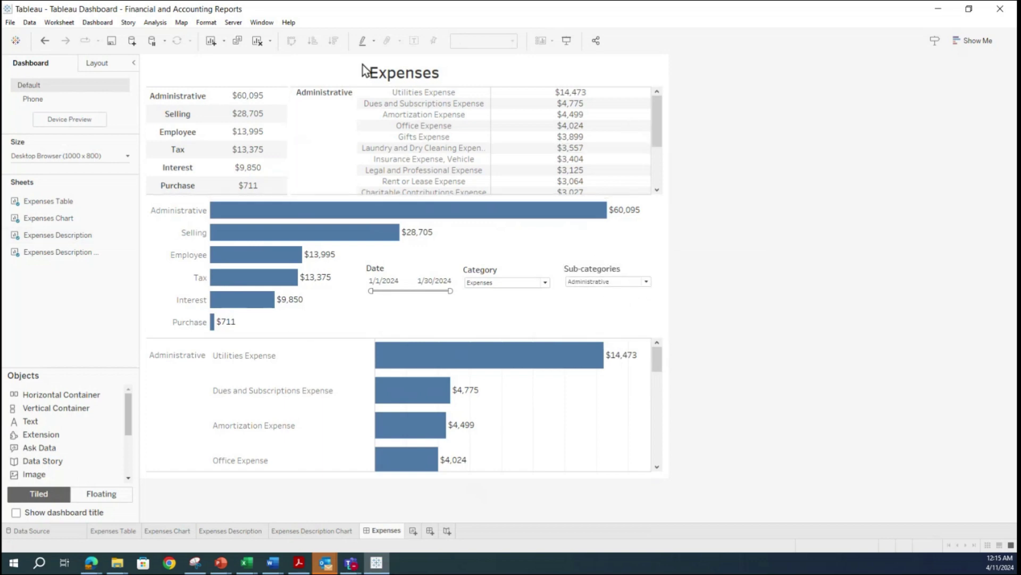
- Test the Sub-categories filter with only Employee and only Interest selected, and return it to Administrative
mouse_move(571, 174)
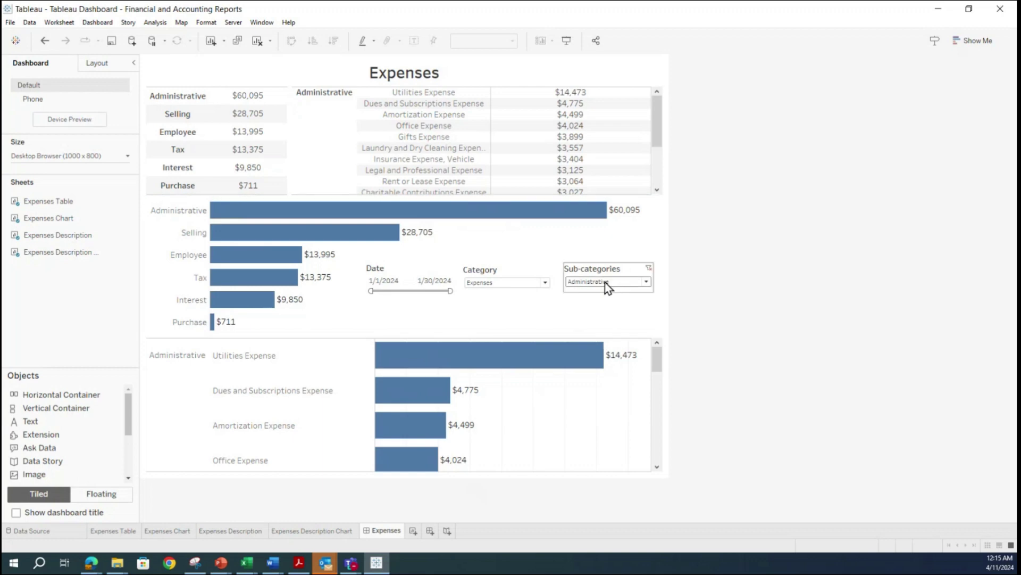
click(647, 283)
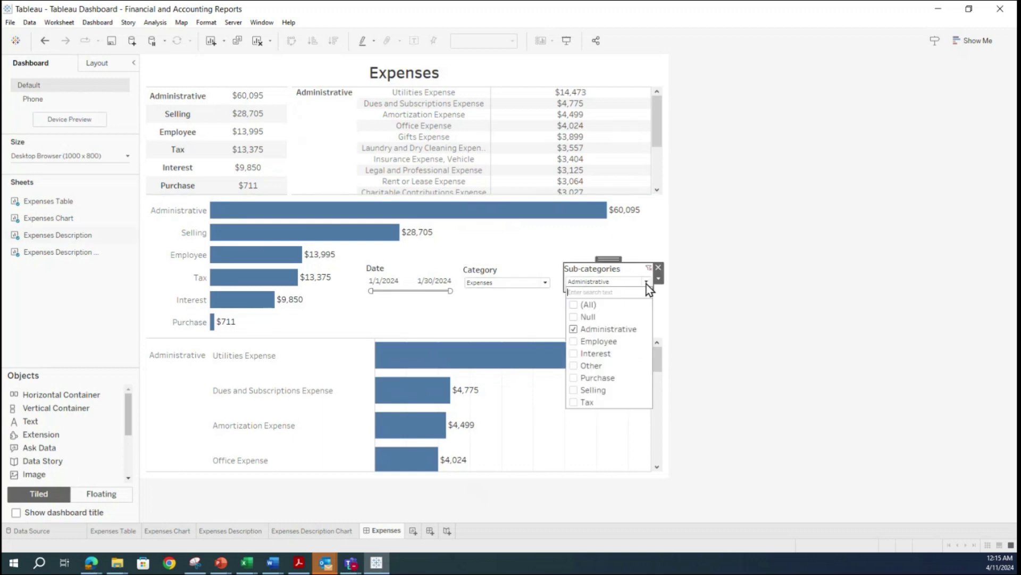
click(573, 329)
click(573, 341)
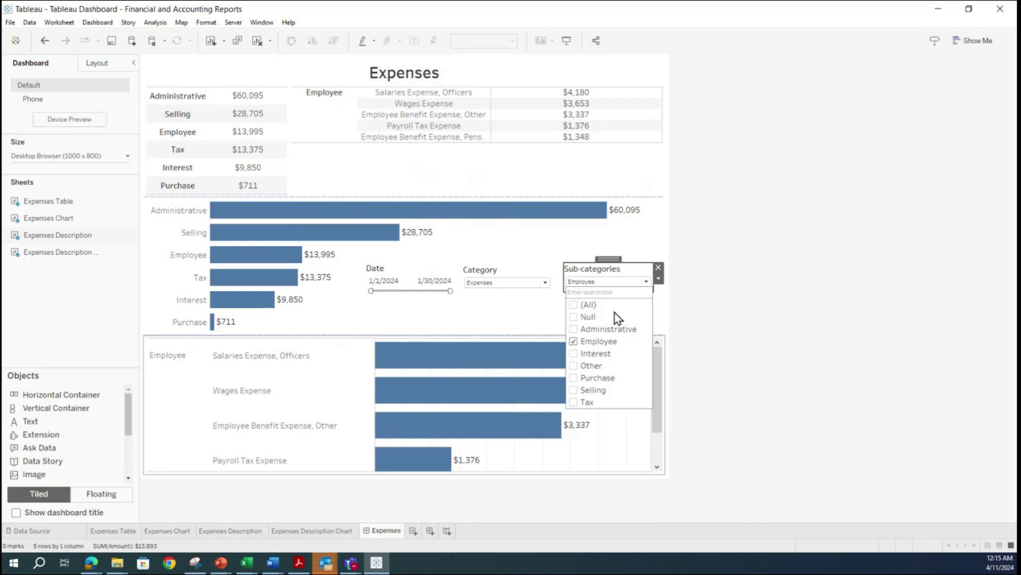
click(574, 341)
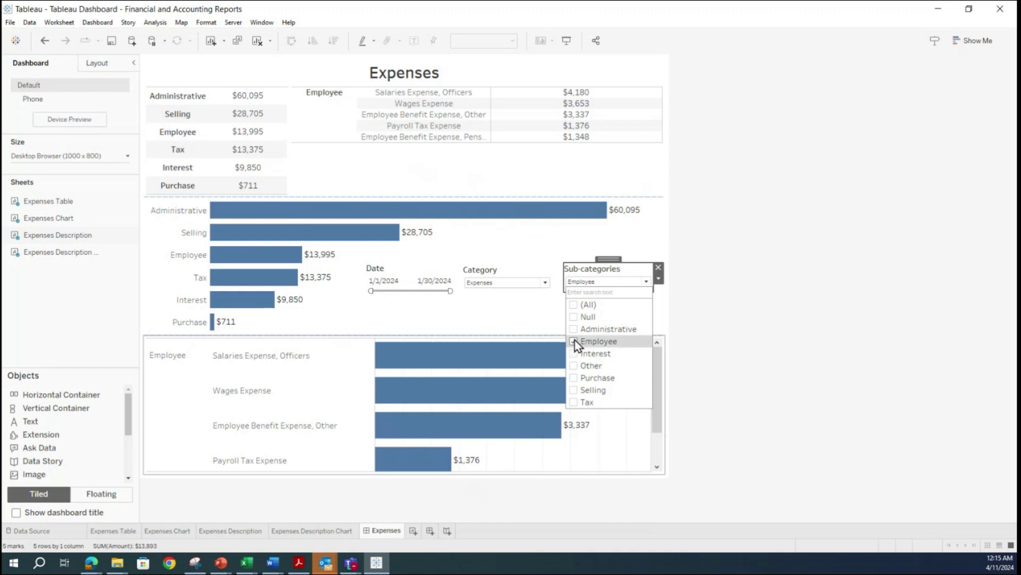
click(573, 354)
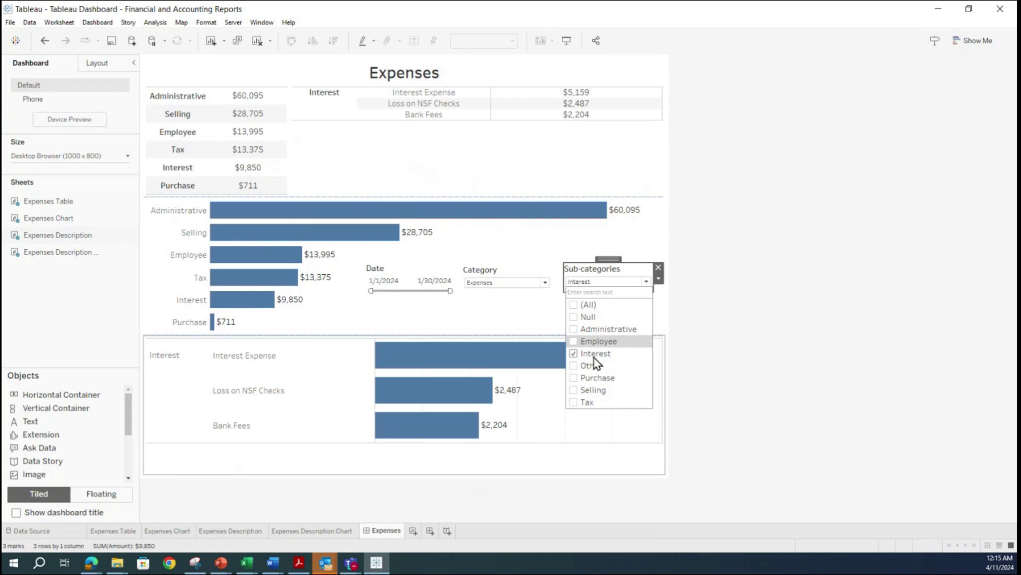
click(574, 354)
click(574, 330)
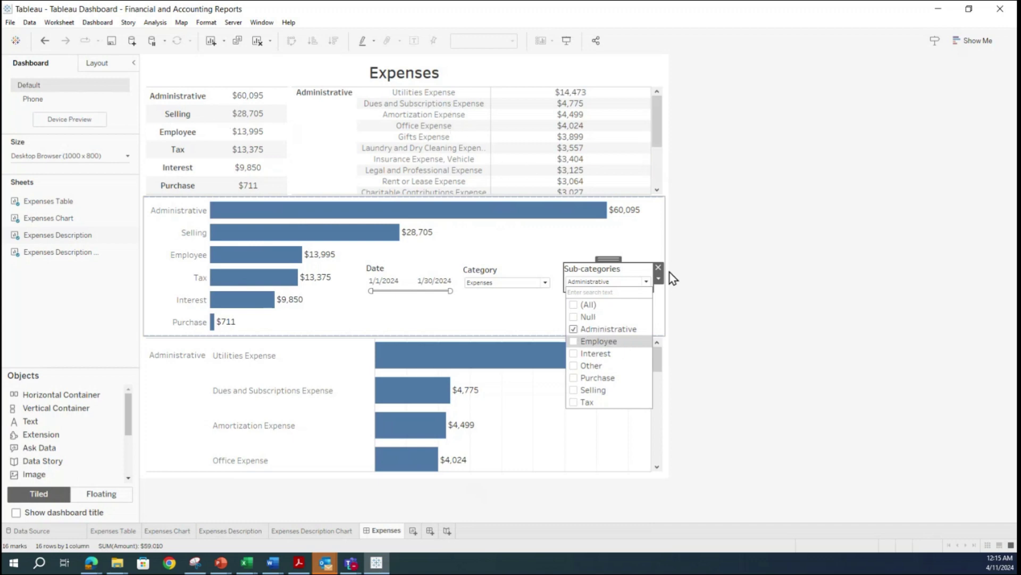
- Move the Sub-categories and Category filters higher over the bar chart and place the Date filter beneath them
click(611, 259)
drag(612, 257, 623, 240)
click(508, 263)
drag(509, 263, 509, 226)
click(410, 269)
drag(410, 270, 592, 283)
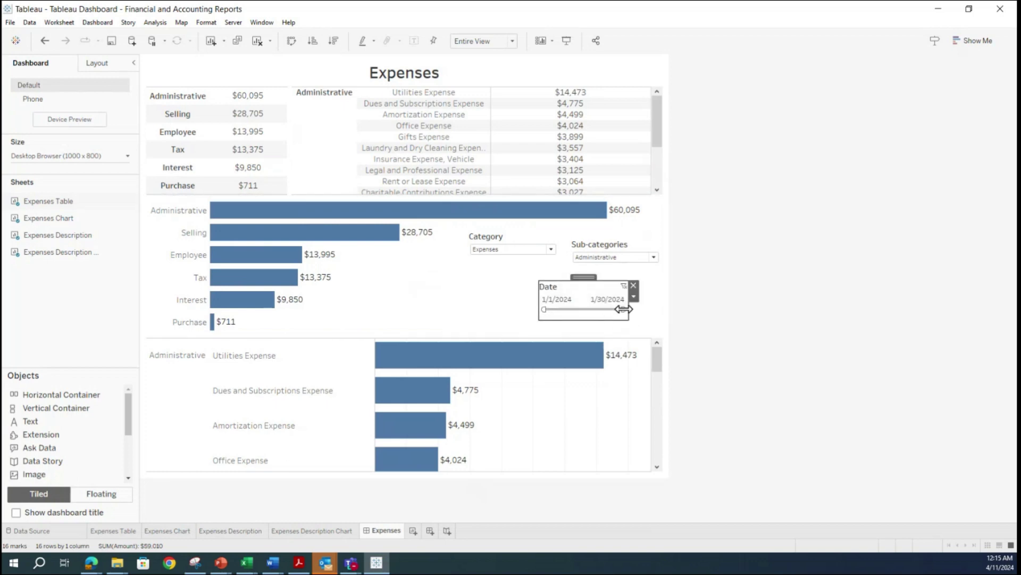
- Test the Date filter with ranges starting 1/16/2024 and ending 1/7/2024, and restore it to 1/1/2024–1/30/2024
drag(544, 310, 585, 310)
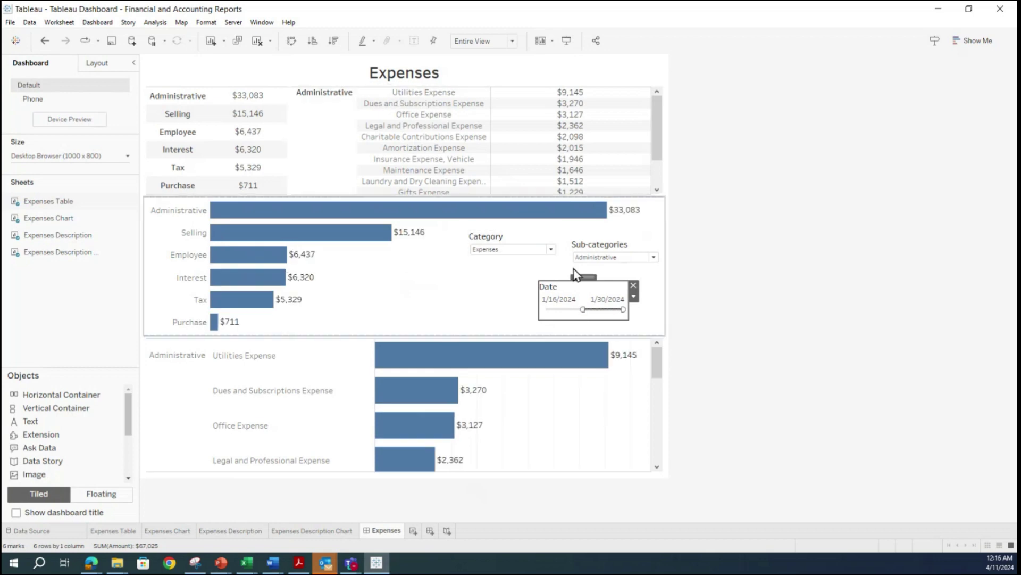
drag(590, 311, 532, 310)
drag(623, 309, 564, 309)
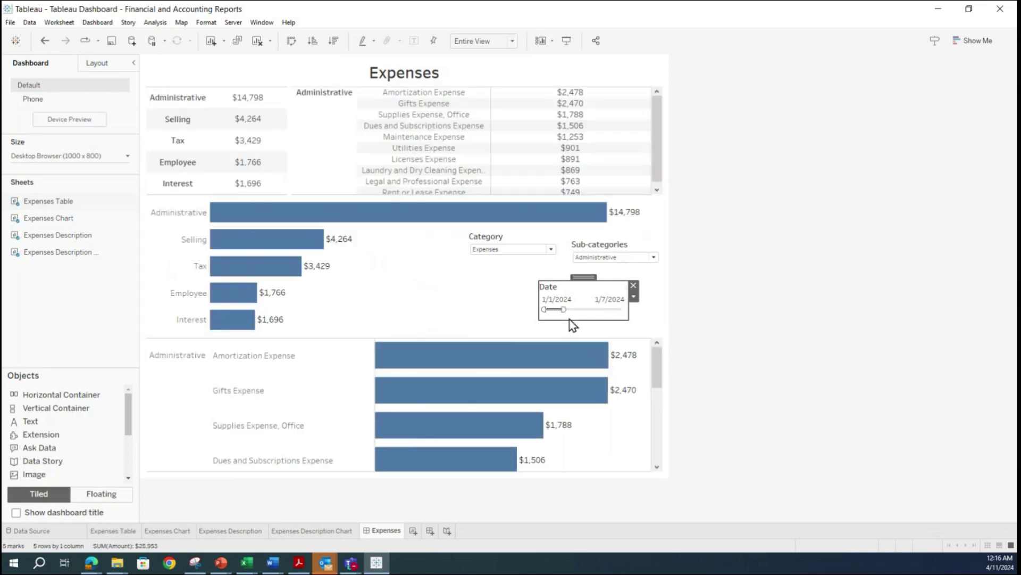
drag(564, 310, 637, 307)
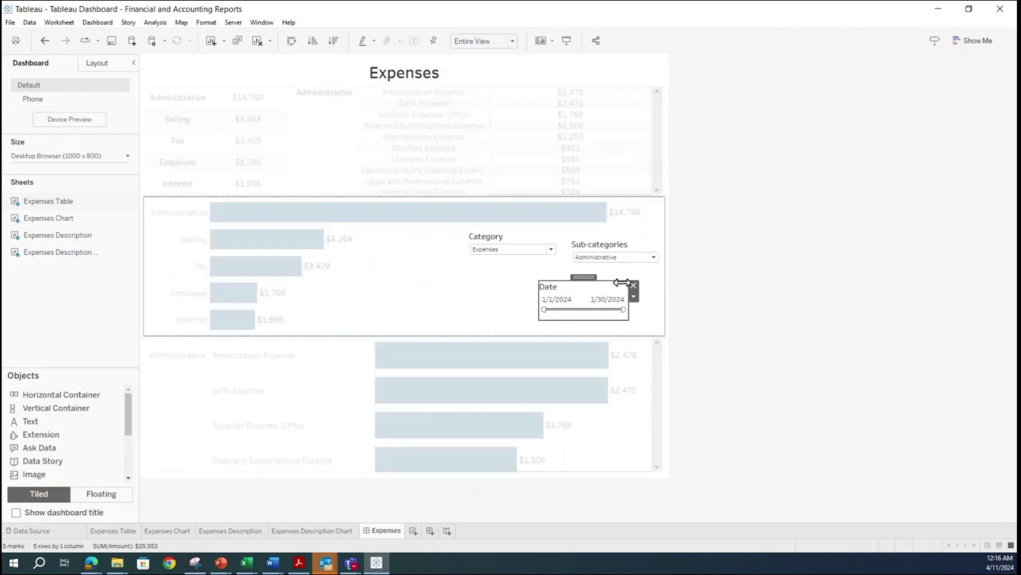
- Arrange the Date, Category and Sub-categories filters in one row over the empty area of the sub-category bar chart
drag(584, 277, 418, 258)
click(503, 234)
drag(514, 229, 510, 260)
click(612, 243)
drag(611, 243, 615, 254)
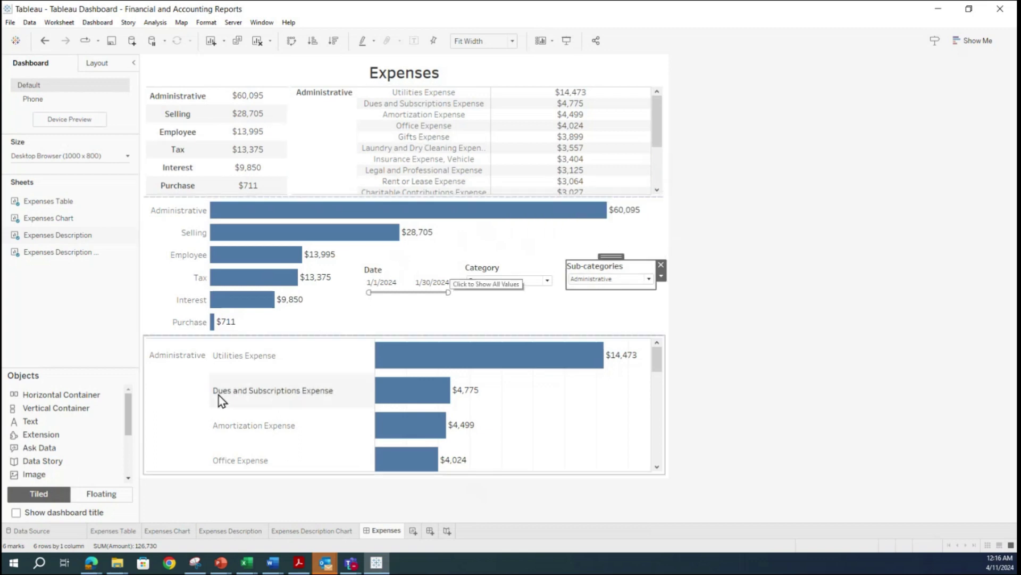
- On the Expenses Table sheet, apply the SUM(Amount) filter to all worksheets using this data source and check the setting
click(122, 530)
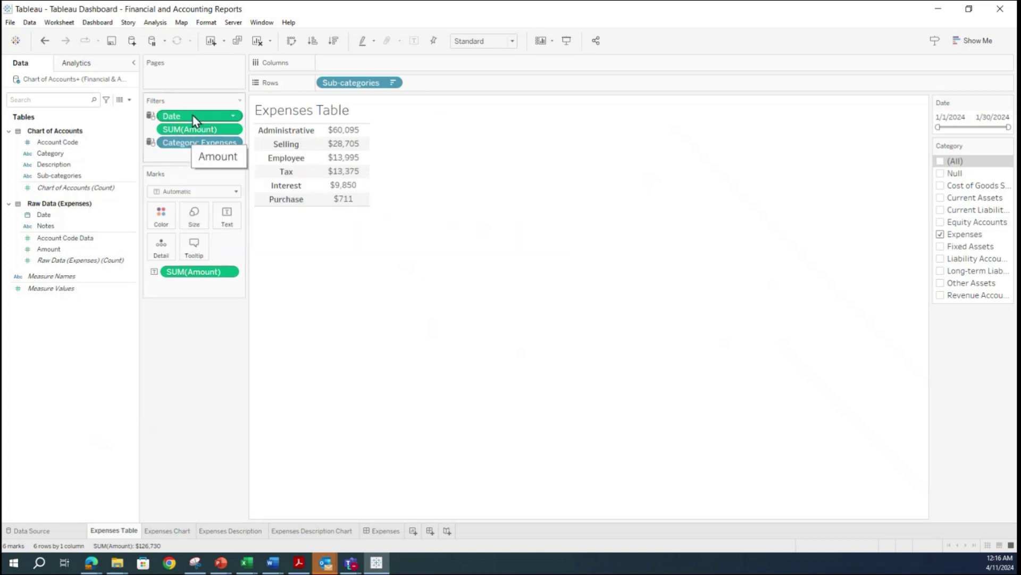
click(234, 130)
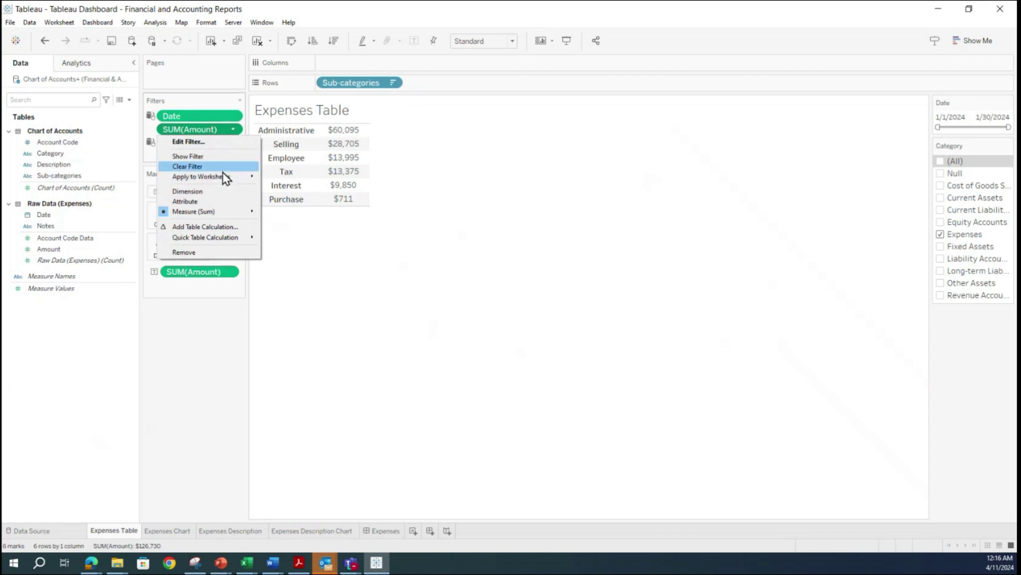
mouse_move(224, 178)
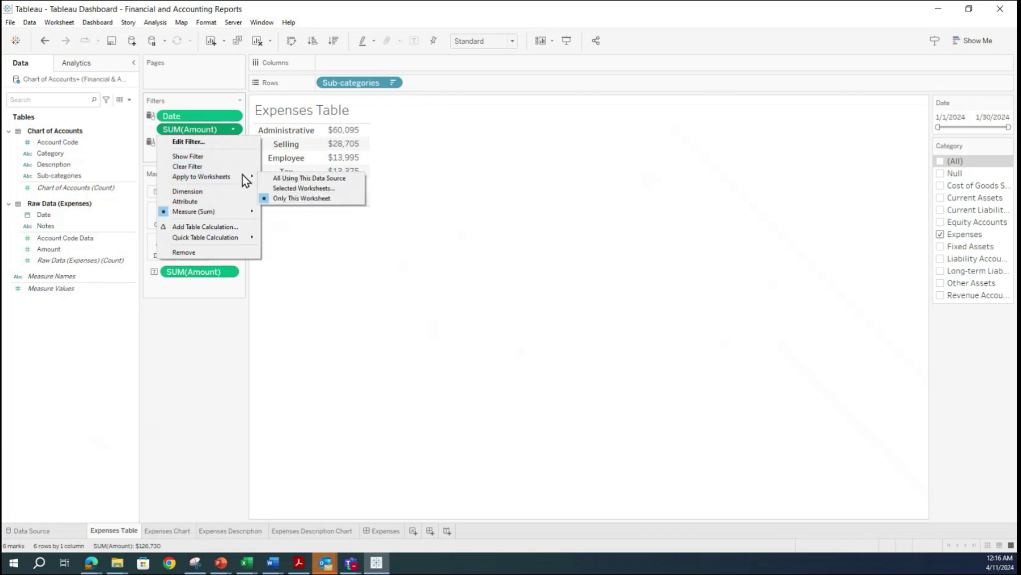
click(279, 175)
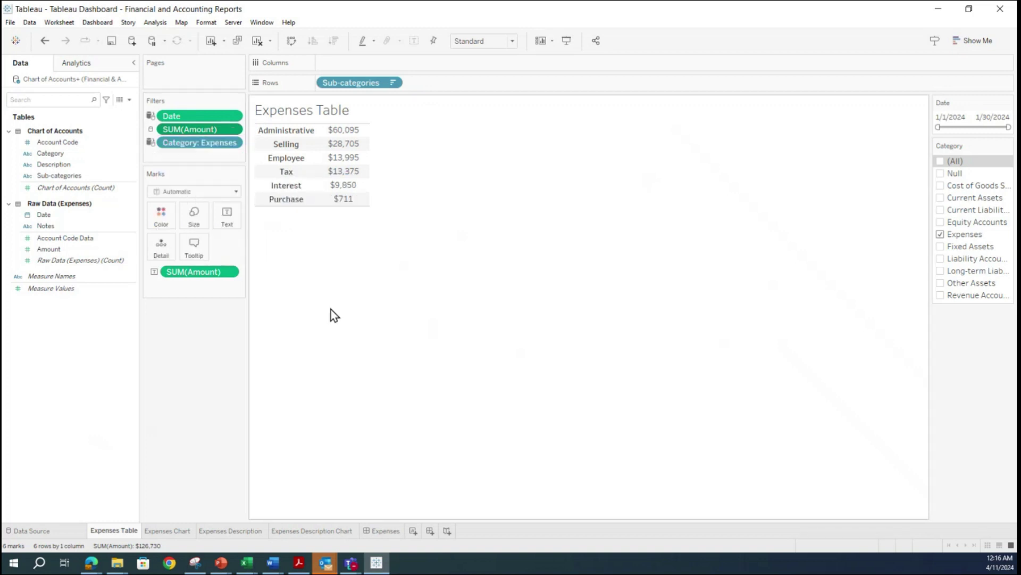
click(234, 129)
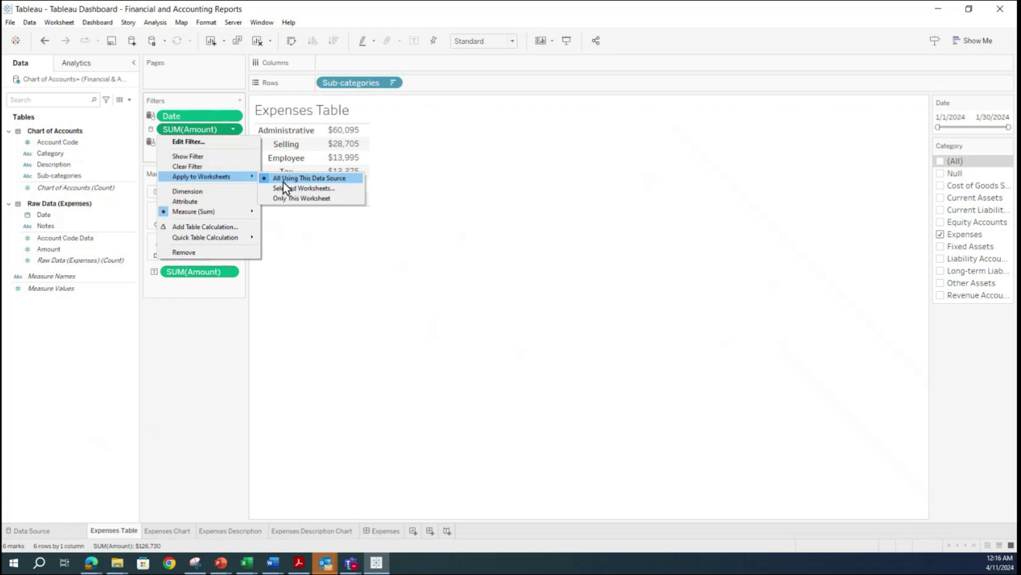
click(497, 313)
- On the Expenses Chart sheet, check which worksheets the SUM(Amount), Category and Date filters apply to
click(167, 530)
mouse_move(360, 169)
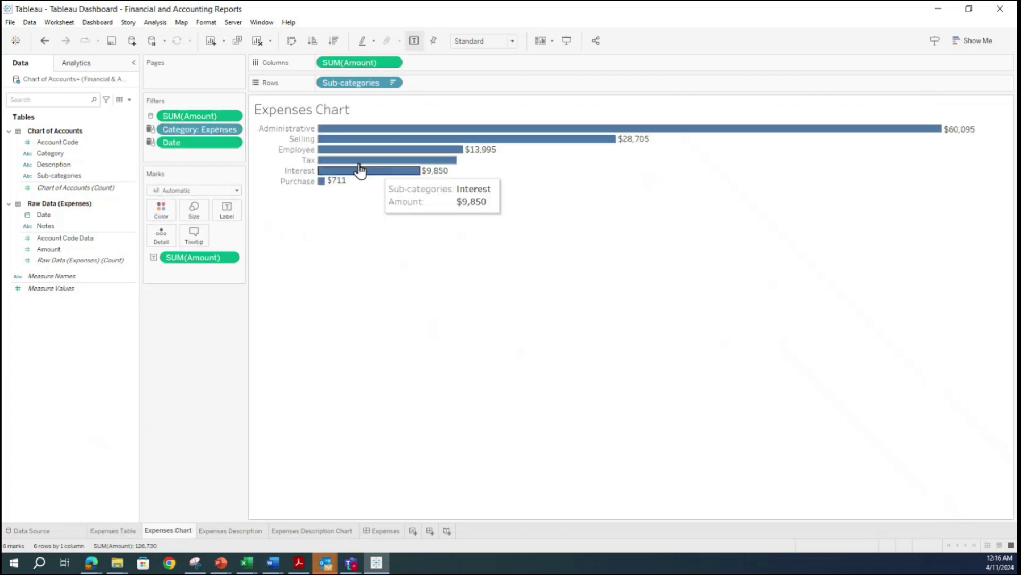
click(234, 116)
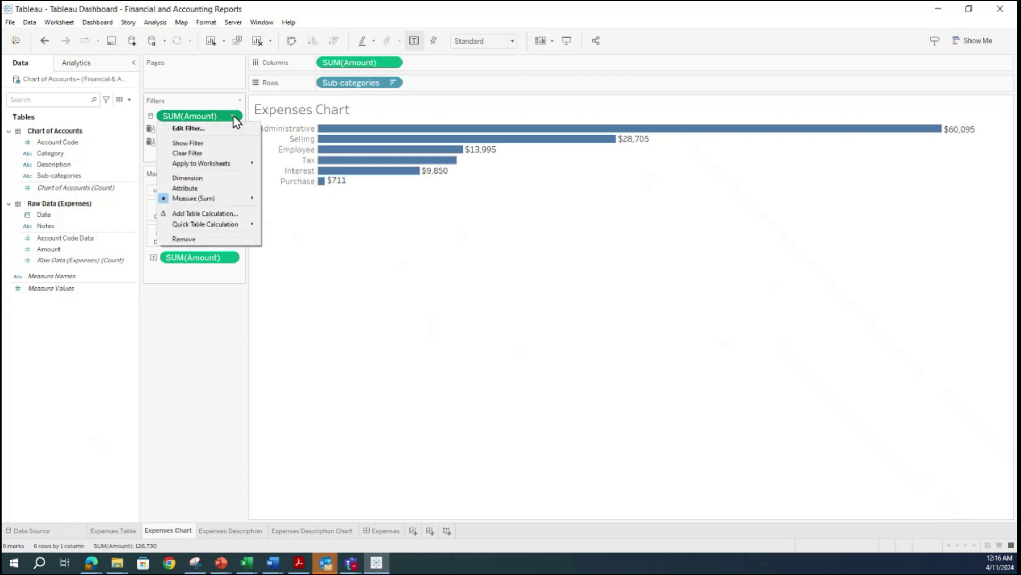
mouse_move(228, 164)
click(280, 162)
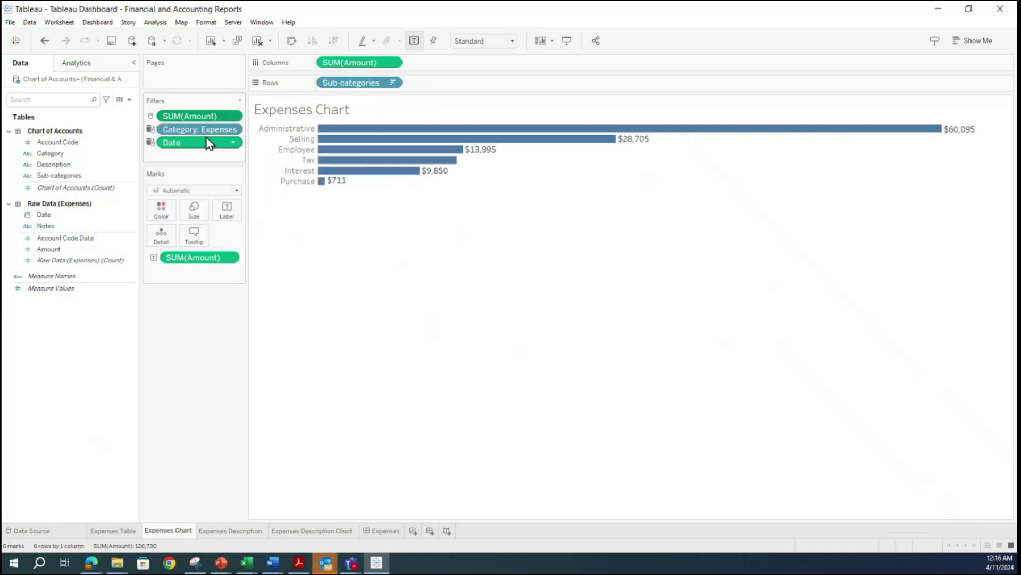
click(233, 129)
mouse_move(228, 193)
click(282, 197)
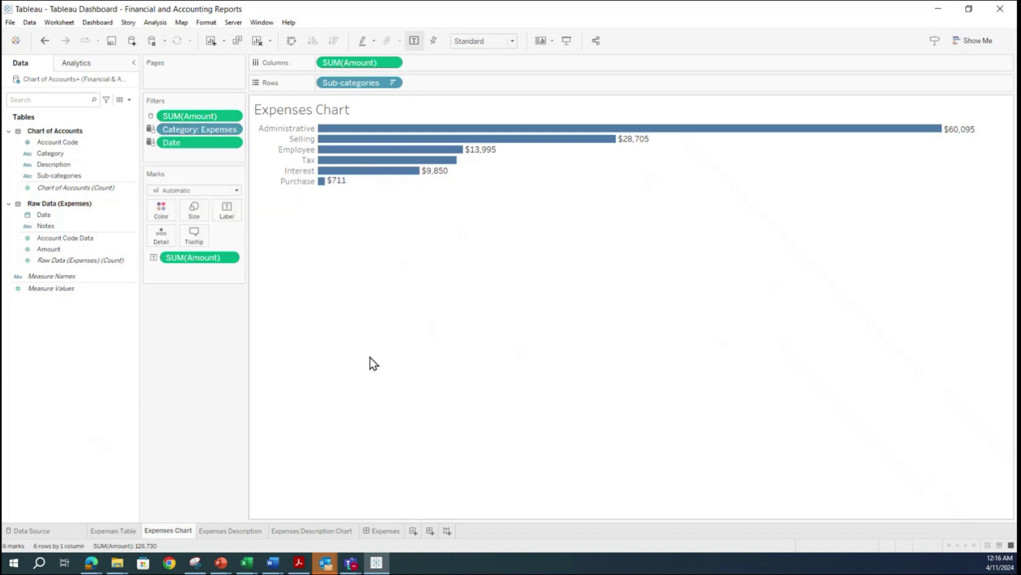
click(234, 143)
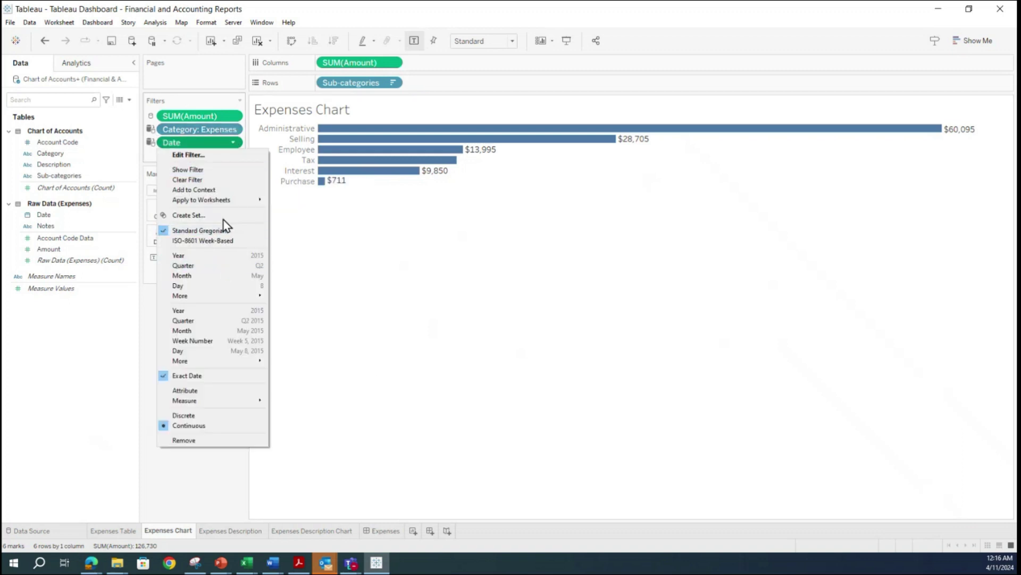
mouse_move(226, 200)
click(289, 202)
- On the Expenses Description sheet, check the worksheet scope of the Date, SUM(Amount) and Category filters
click(232, 530)
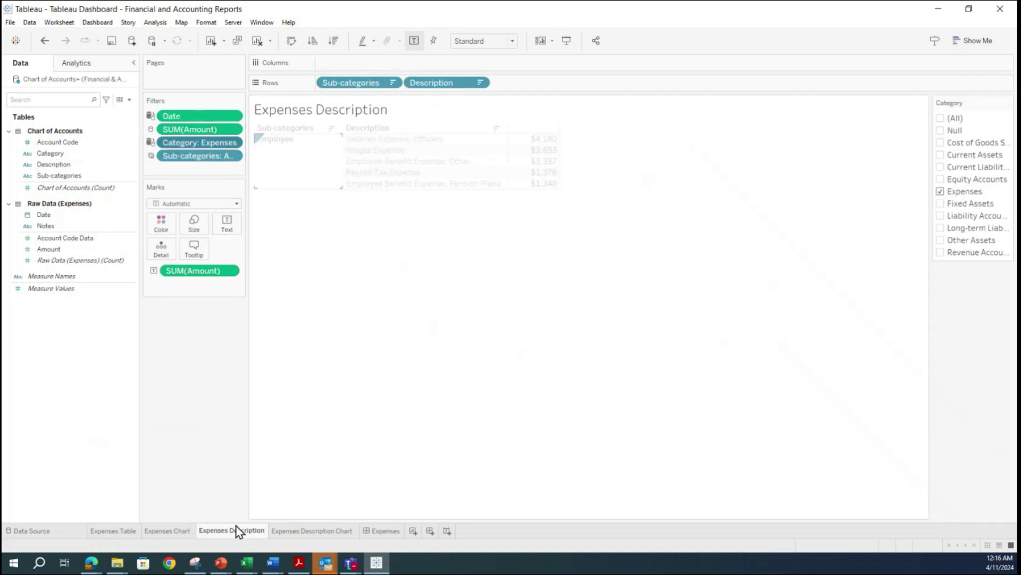
click(233, 116)
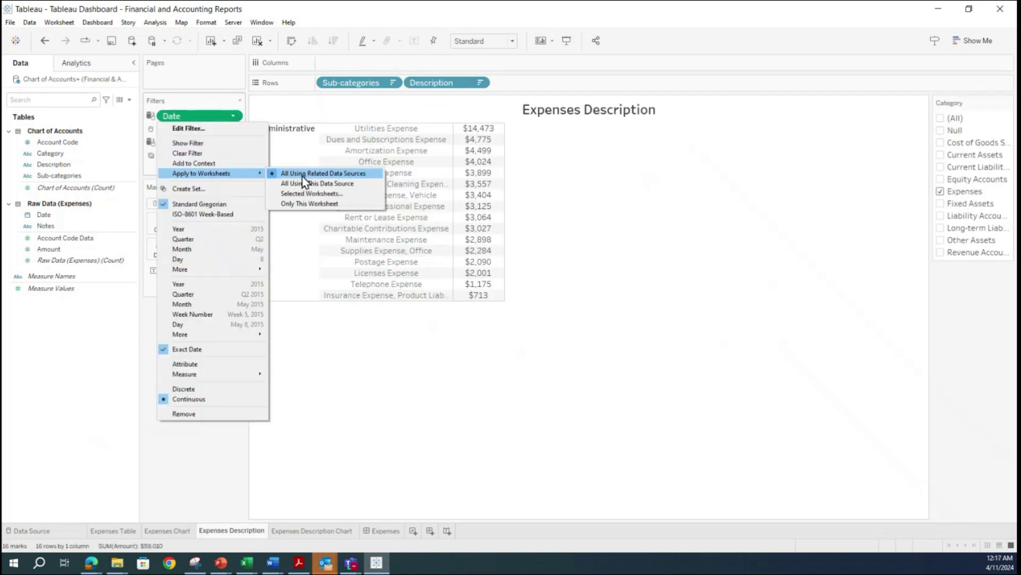
click(303, 175)
click(234, 129)
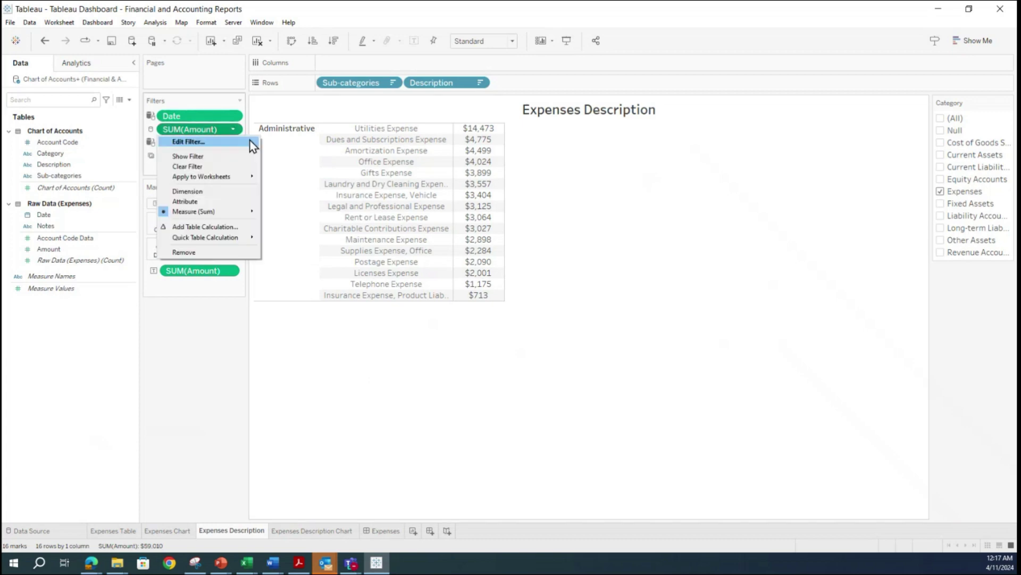
mouse_move(241, 178)
click(302, 181)
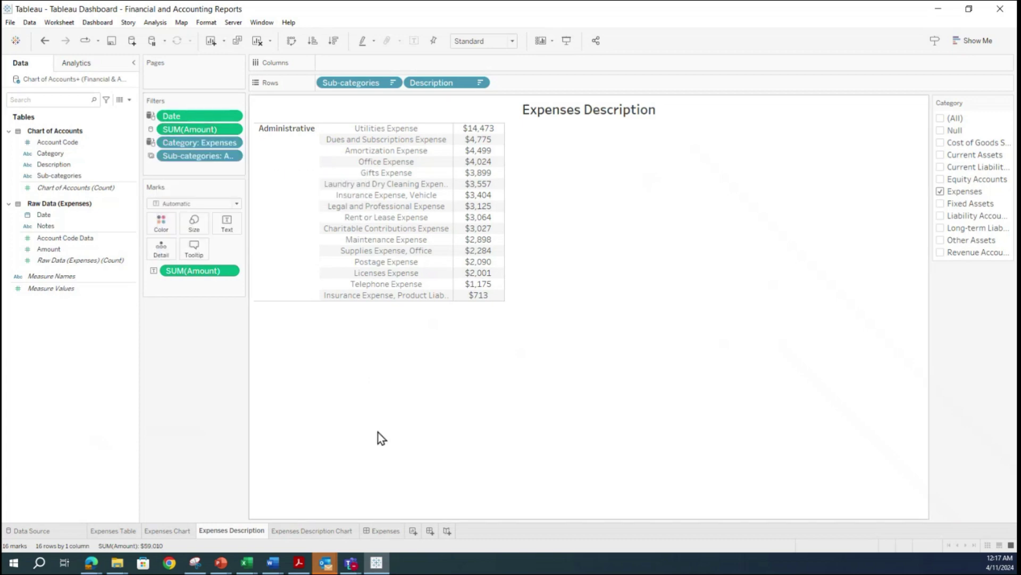
click(233, 142)
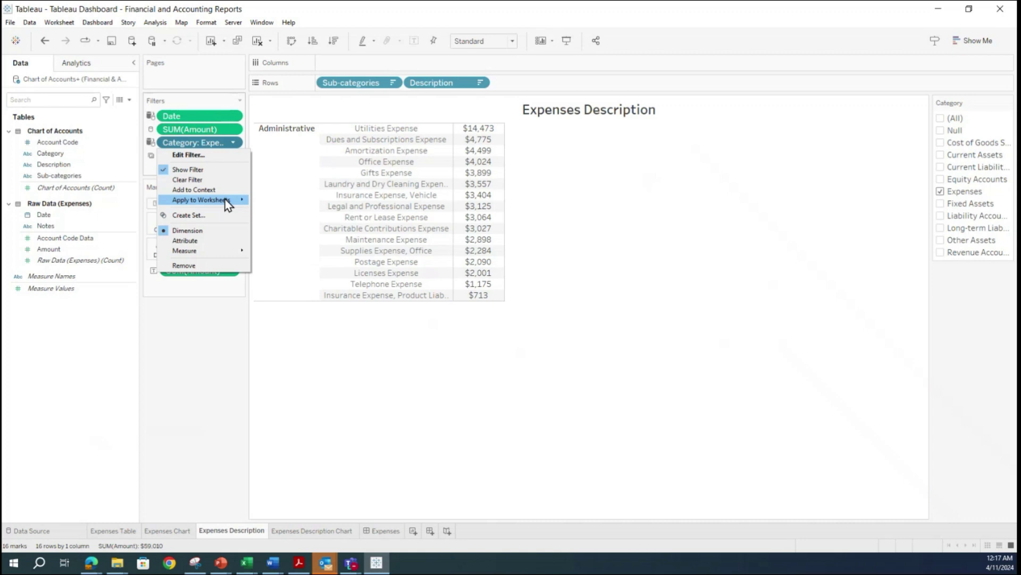
click(365, 445)
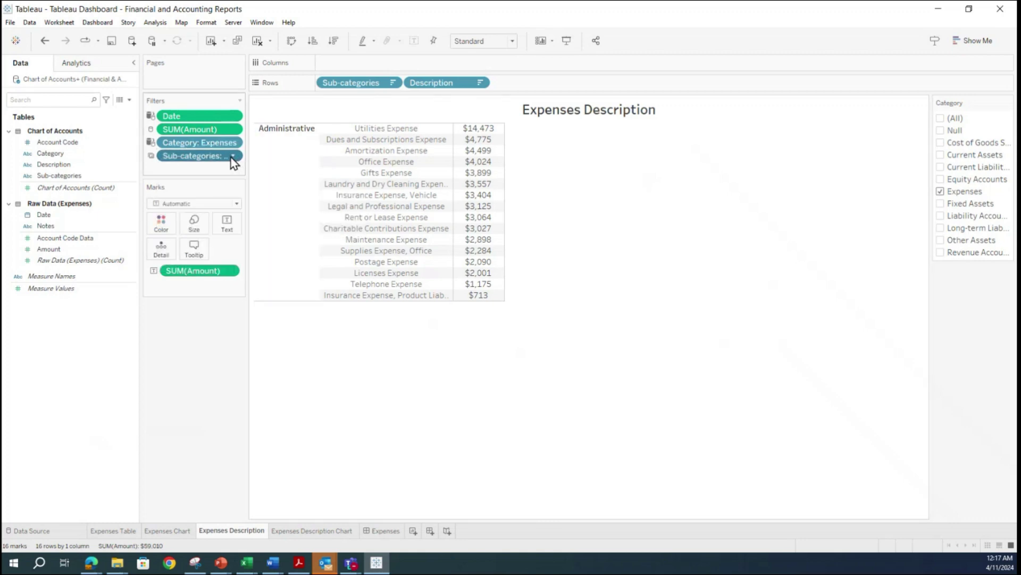
- Apply the Expenses Description sheet's Sub-categories filter to all worksheets using related data sources
click(233, 156)
mouse_move(225, 220)
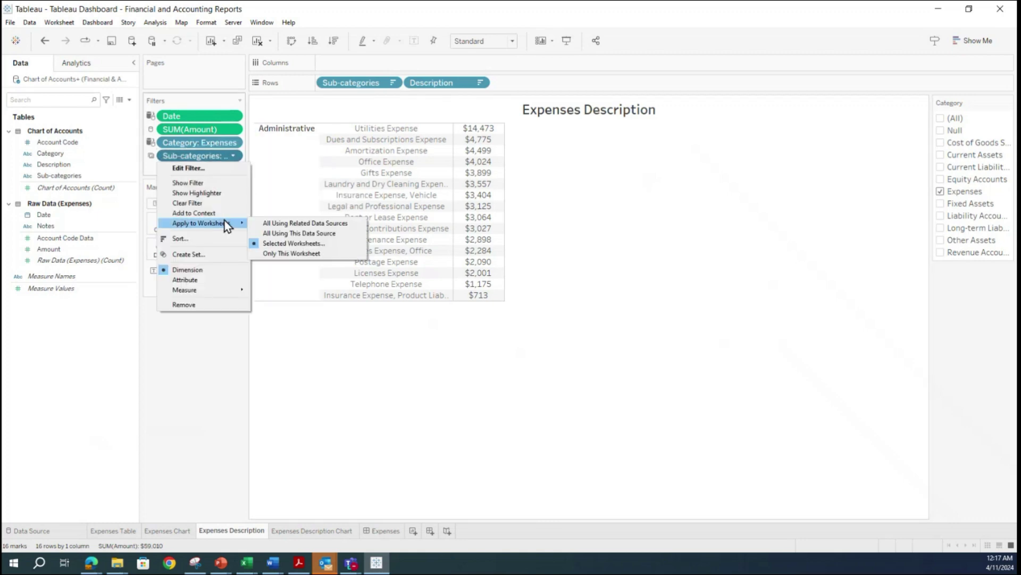
click(269, 219)
- On the Expenses Description Chart sheet, check the worksheet scope of the Date, SUM(Amount), Category and Sub-categories filters
click(315, 531)
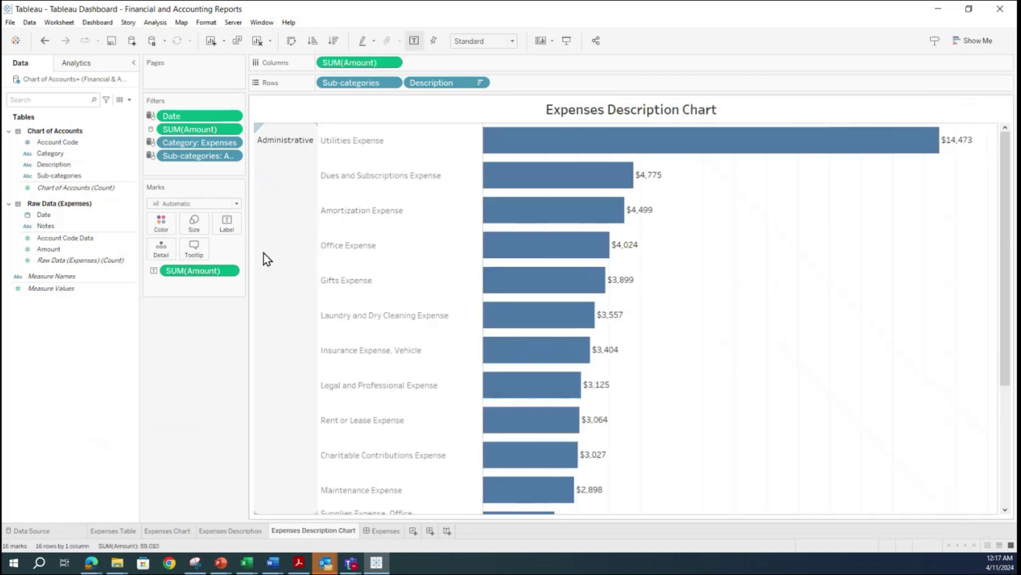
click(233, 115)
mouse_move(249, 179)
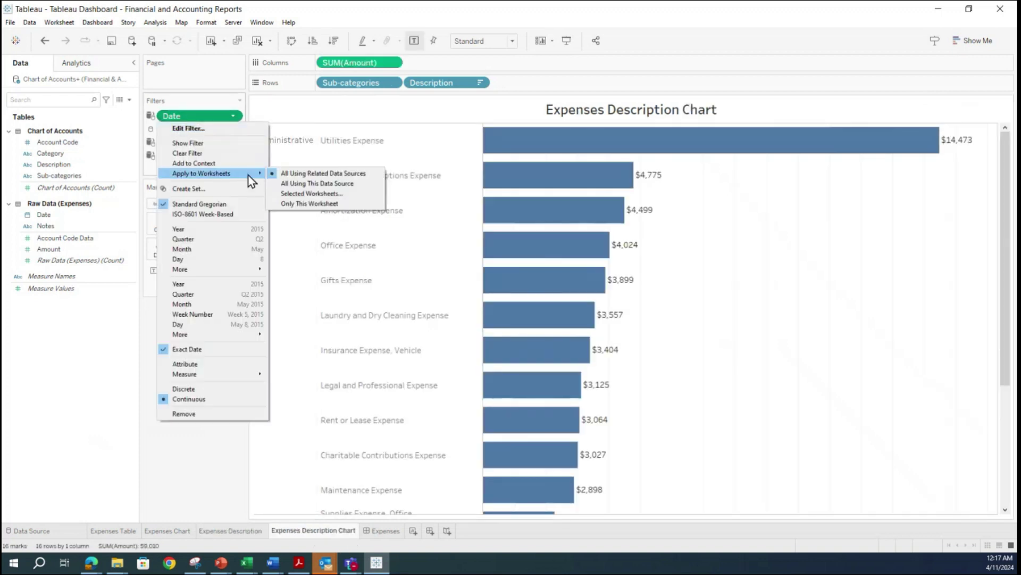
click(213, 481)
click(233, 128)
mouse_move(247, 178)
click(271, 196)
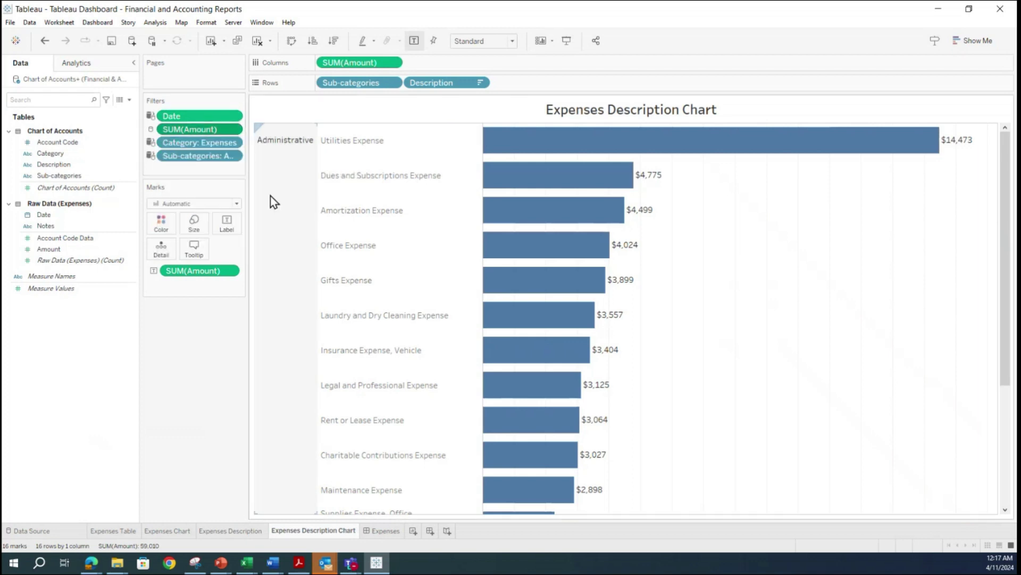
click(233, 142)
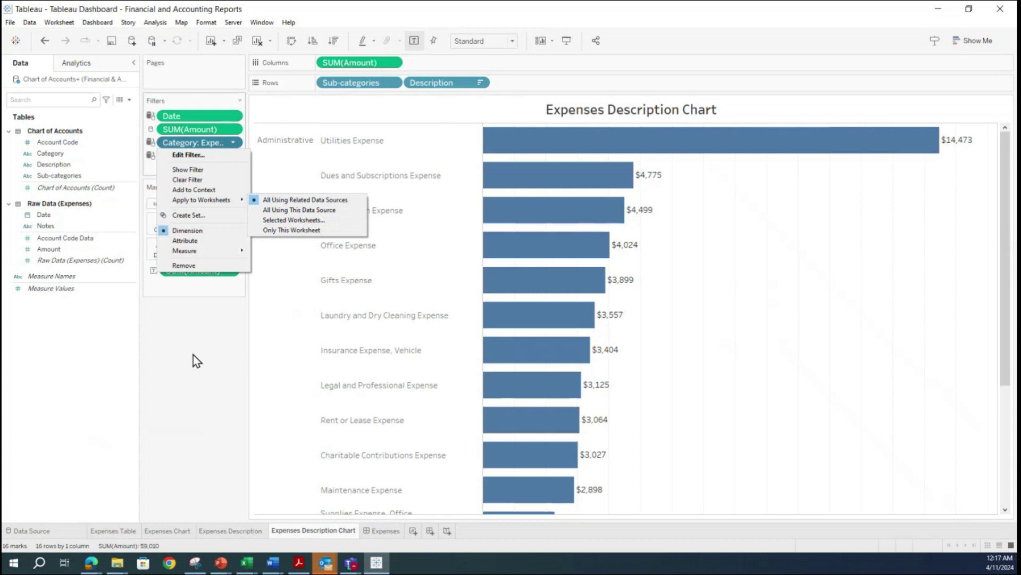
click(193, 355)
click(236, 156)
mouse_move(228, 222)
click(272, 229)
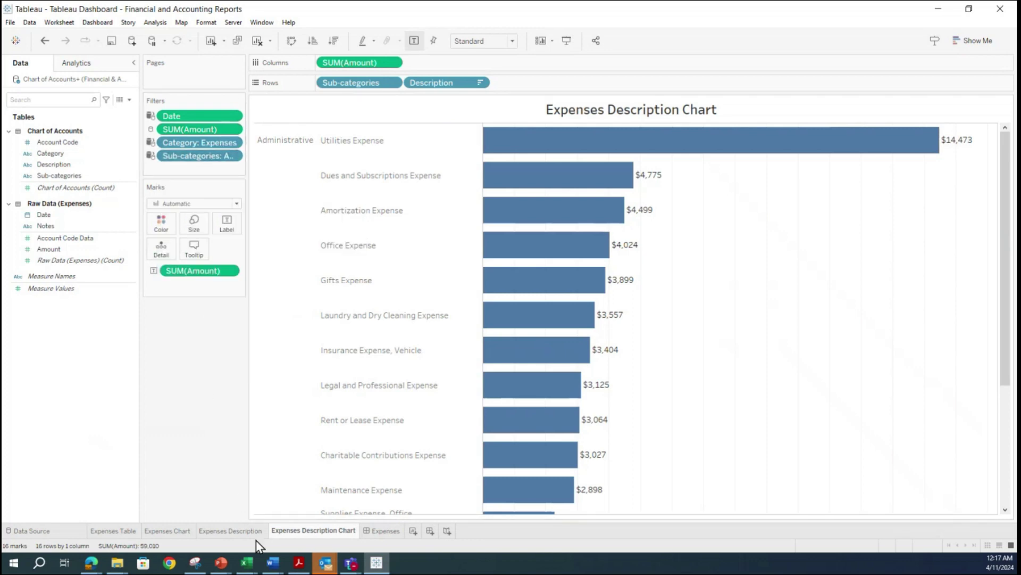
- Check the Expenses dashboard, Expenses Table and Expenses Chart, and set the dashboard's Sub-categories filter to (All)
click(377, 532)
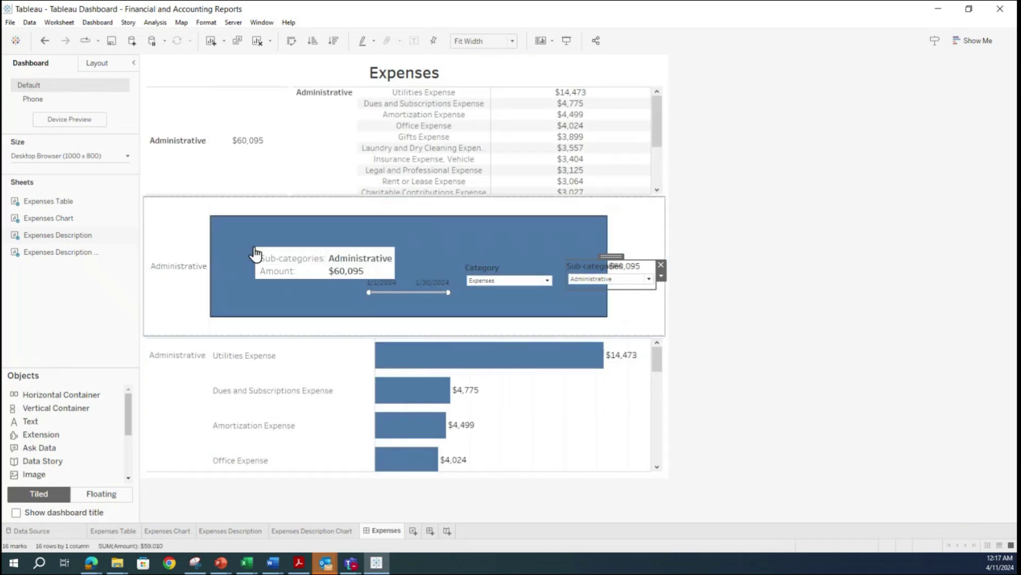
click(120, 530)
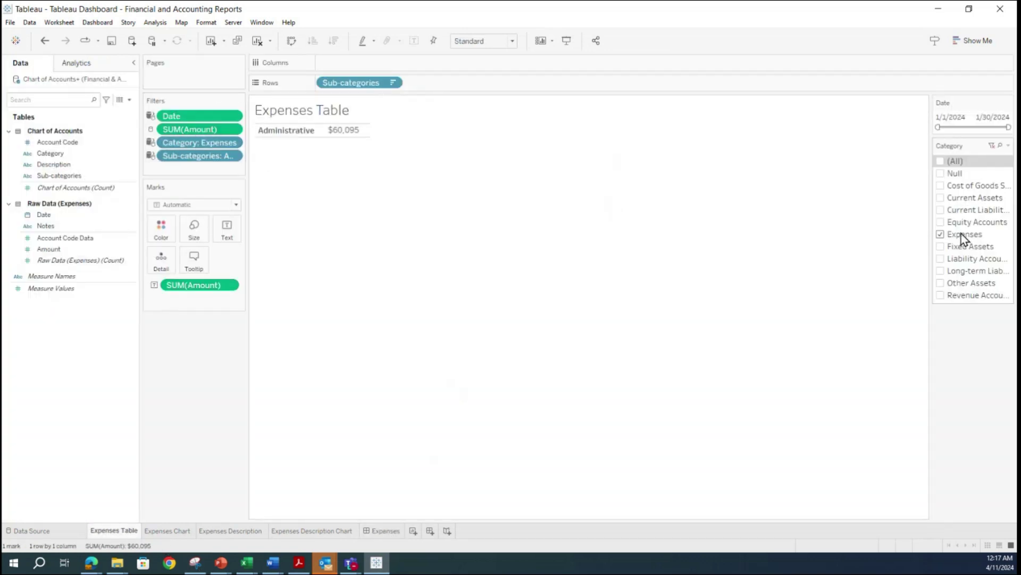
click(167, 530)
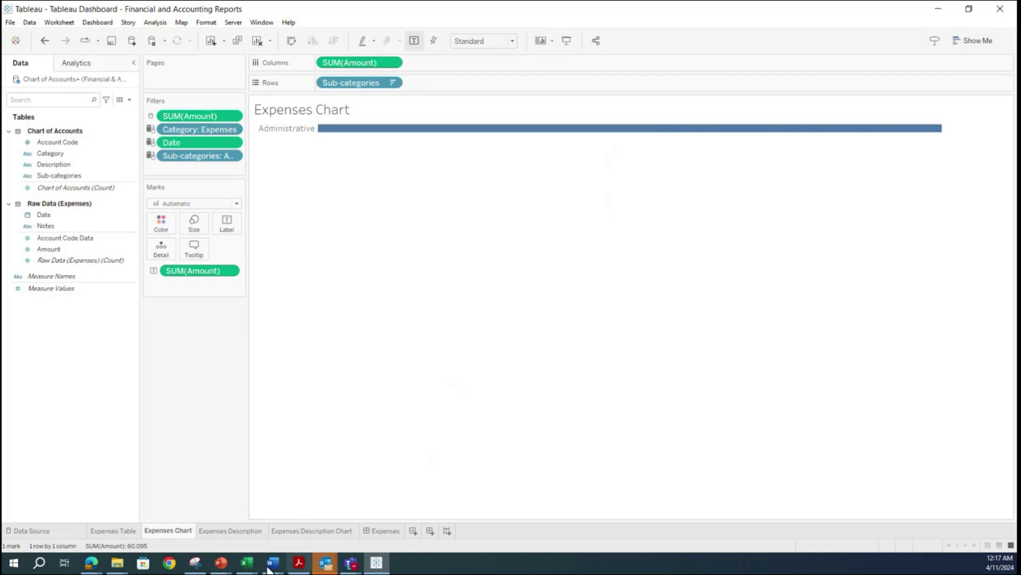
click(381, 532)
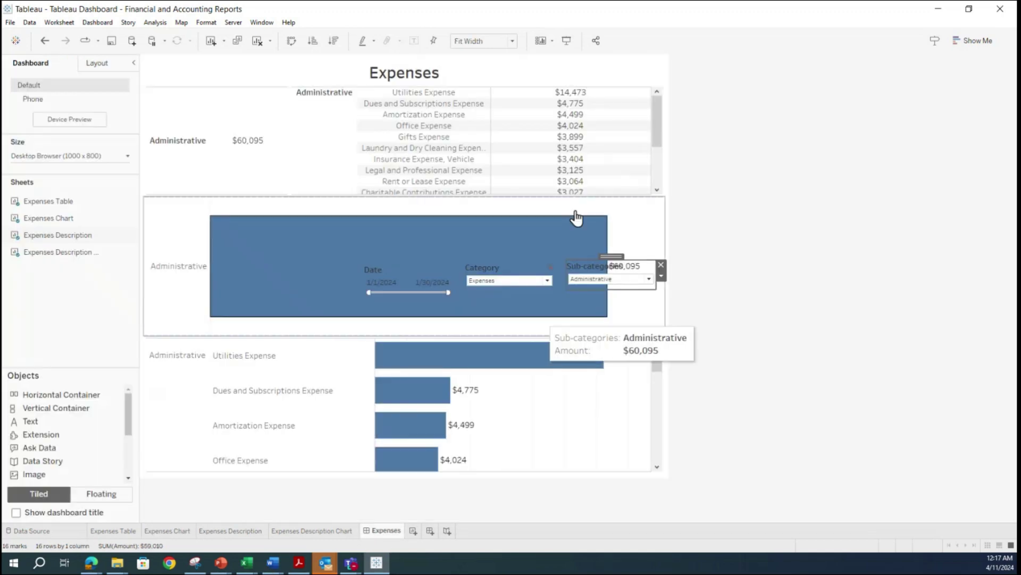
click(649, 280)
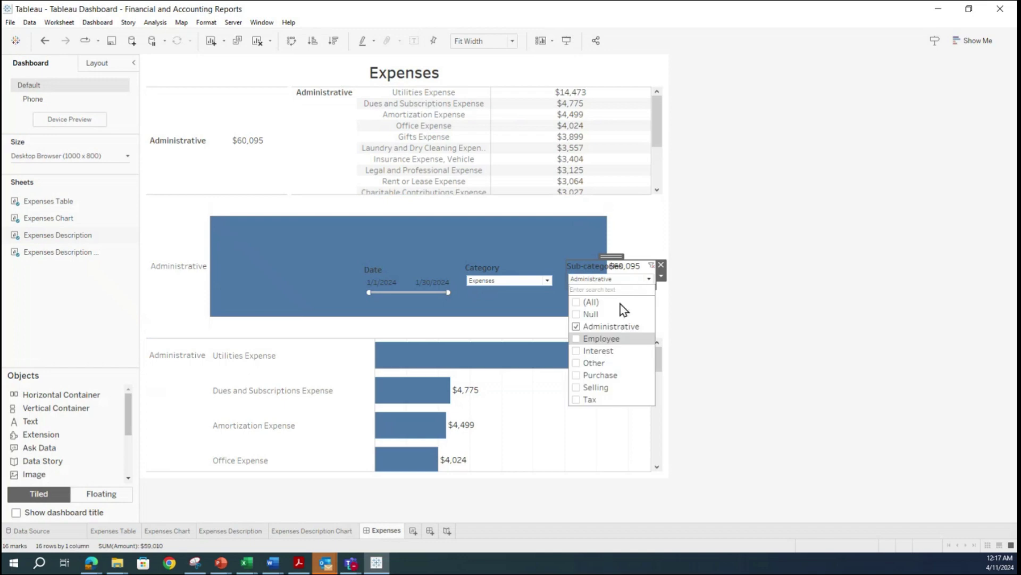
click(577, 302)
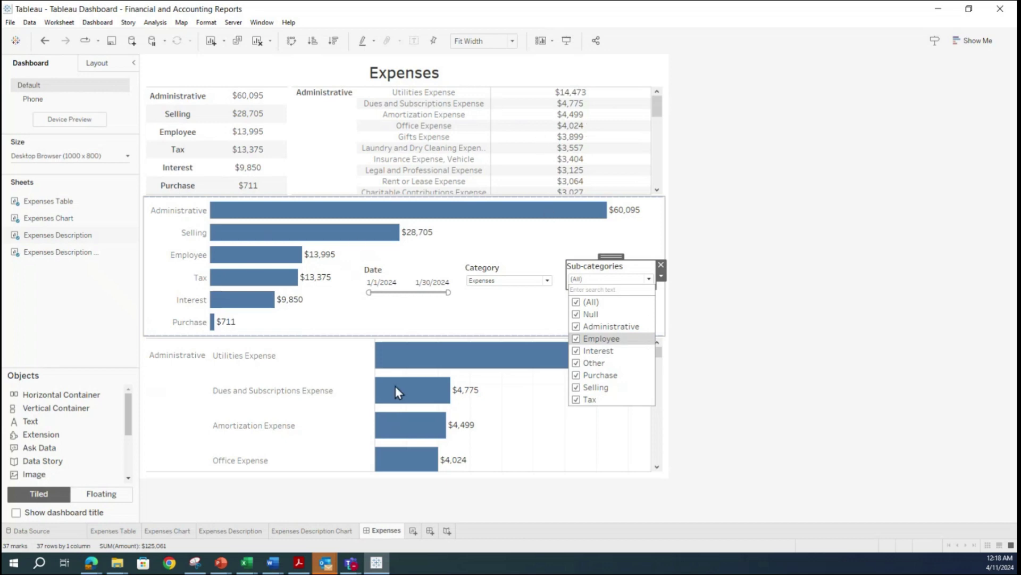
- Undo the recent changes back to the dashboard layout with the Date filter beneath Category and Sub-categories and the full date range
click(127, 531)
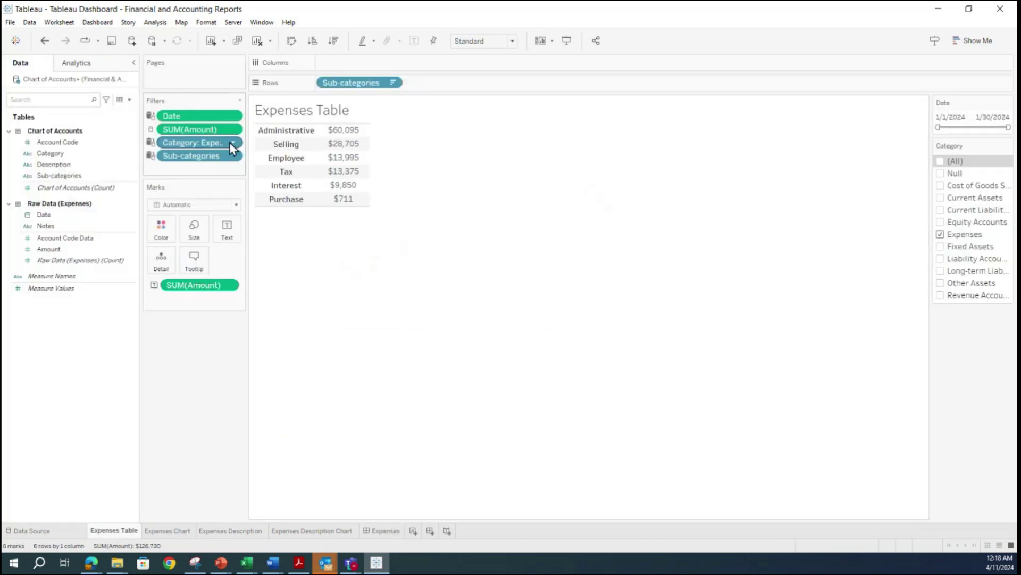
click(44, 42)
click(45, 41)
click(45, 41)
click(45, 42)
click(44, 41)
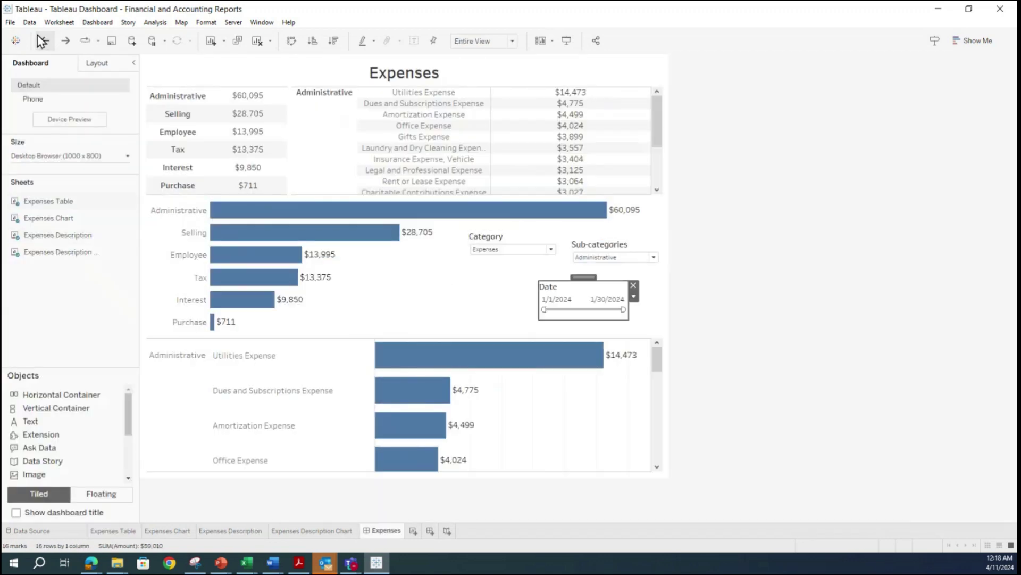
click(42, 42)
click(43, 41)
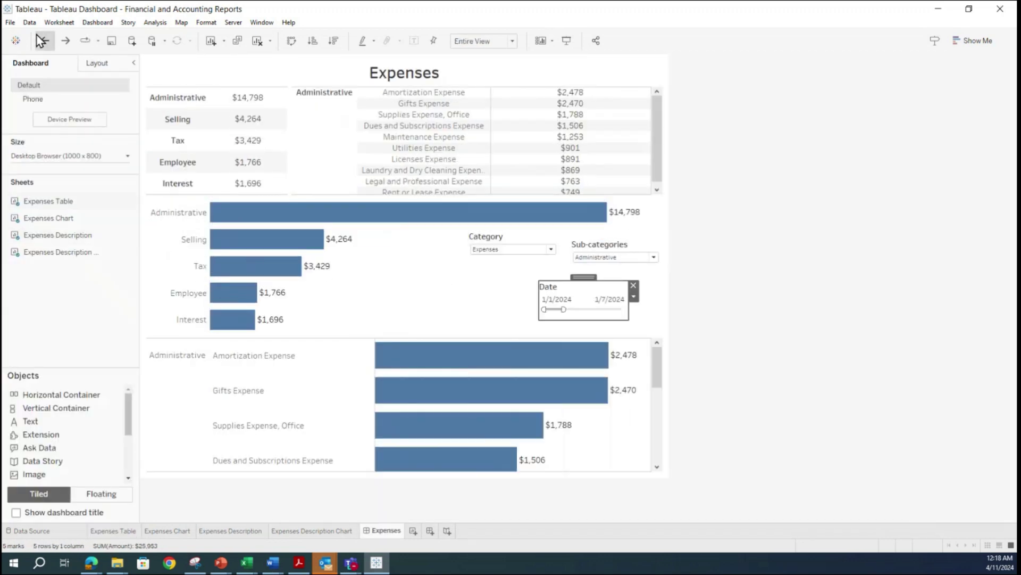
click(42, 41)
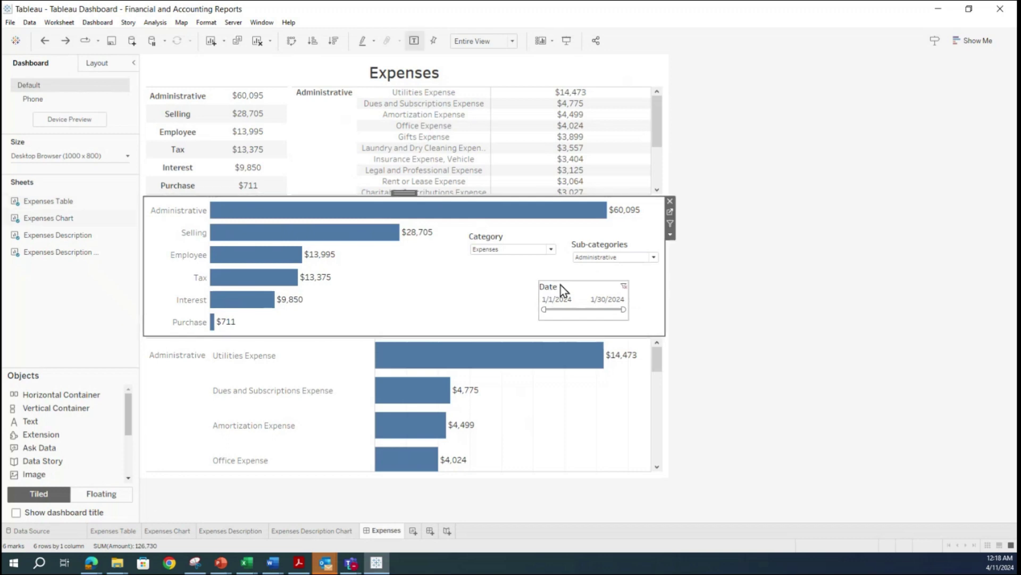
- Move the Date, Category and Sub-categories filters into a row over the empty lower area of the sub-category bar chart
drag(582, 278, 397, 269)
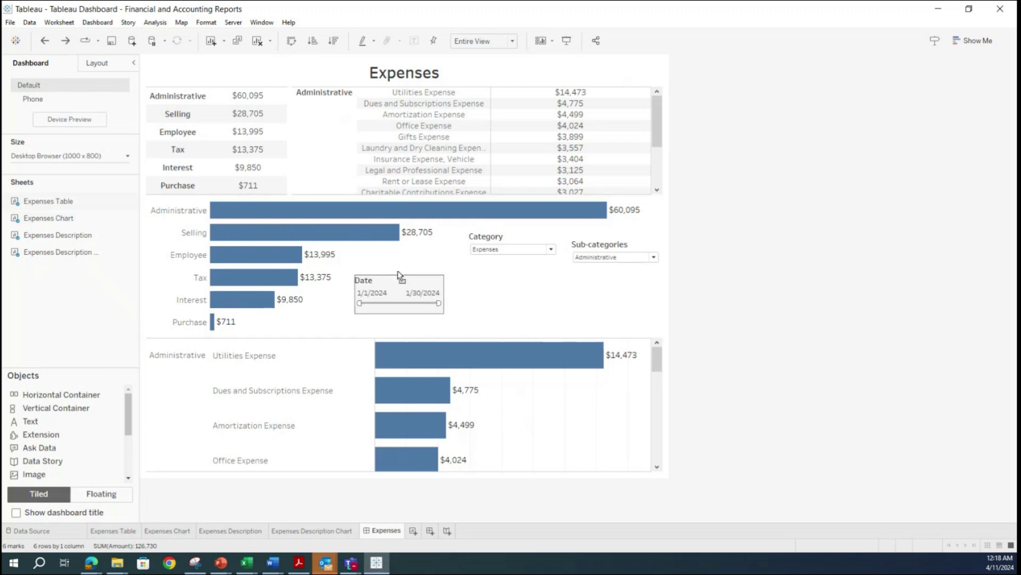
click(495, 231)
click(499, 238)
drag(501, 227, 498, 275)
click(576, 255)
drag(604, 238, 614, 280)
- Center the title of the Category filter
click(503, 276)
click(502, 277)
double_click(483, 282)
drag(425, 232, 353, 231)
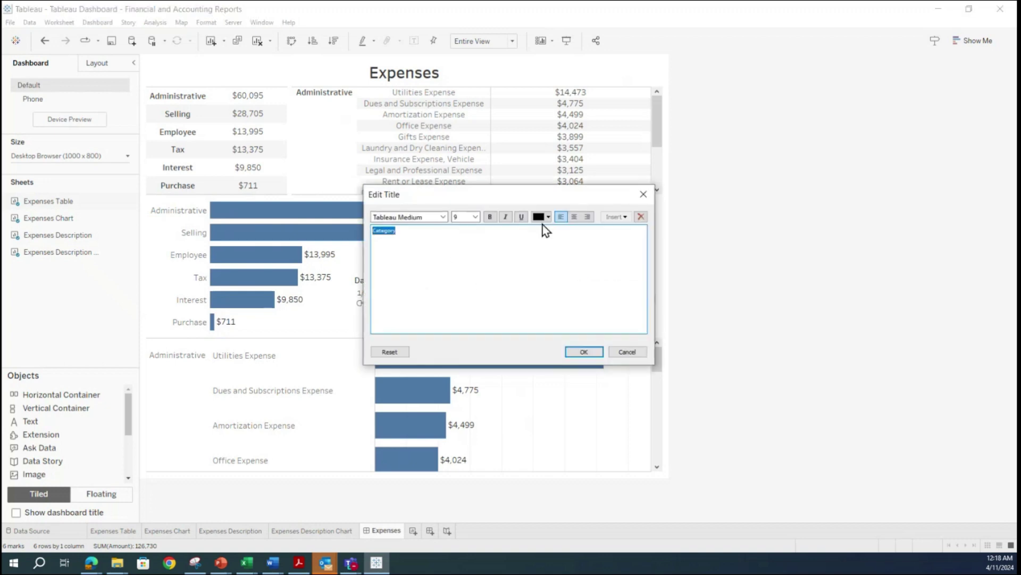
click(574, 217)
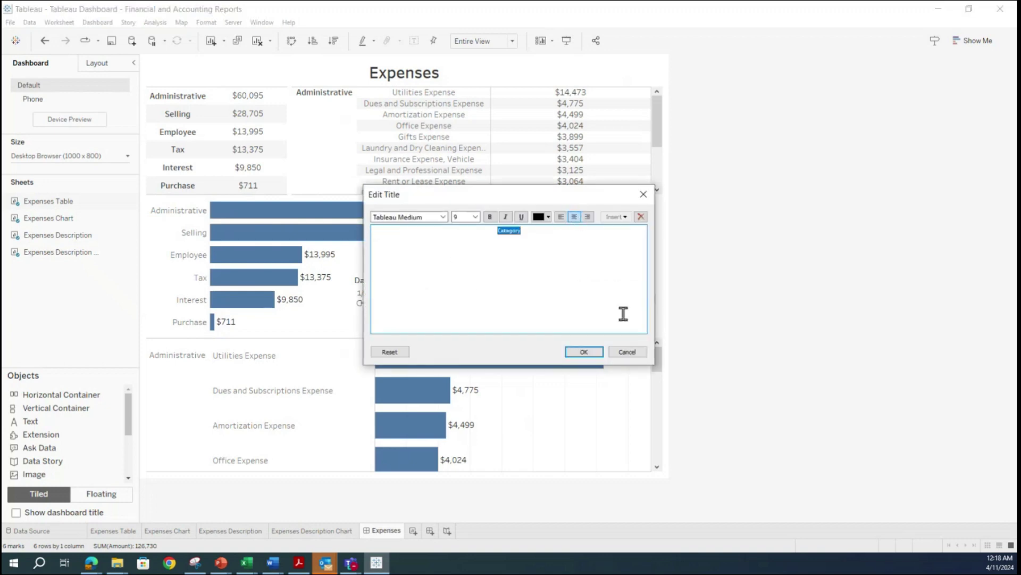
click(584, 351)
- Center the title of the Sub-categories filter
click(602, 288)
double_click(603, 285)
key(ctrl+a)
click(572, 218)
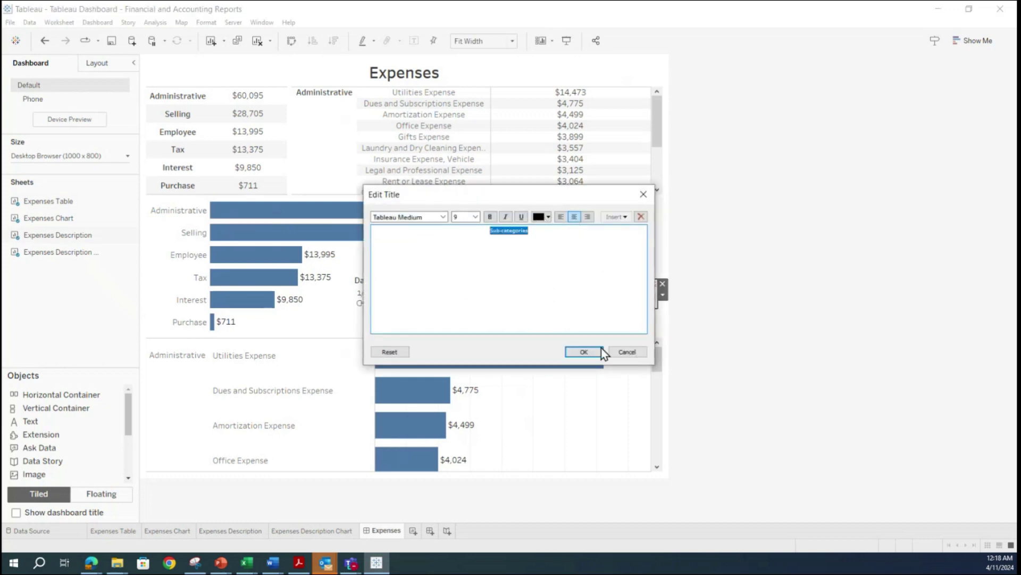
click(591, 353)
- Center the title of the Date filter
click(368, 284)
double_click(367, 282)
key(ctrl+a)
click(574, 217)
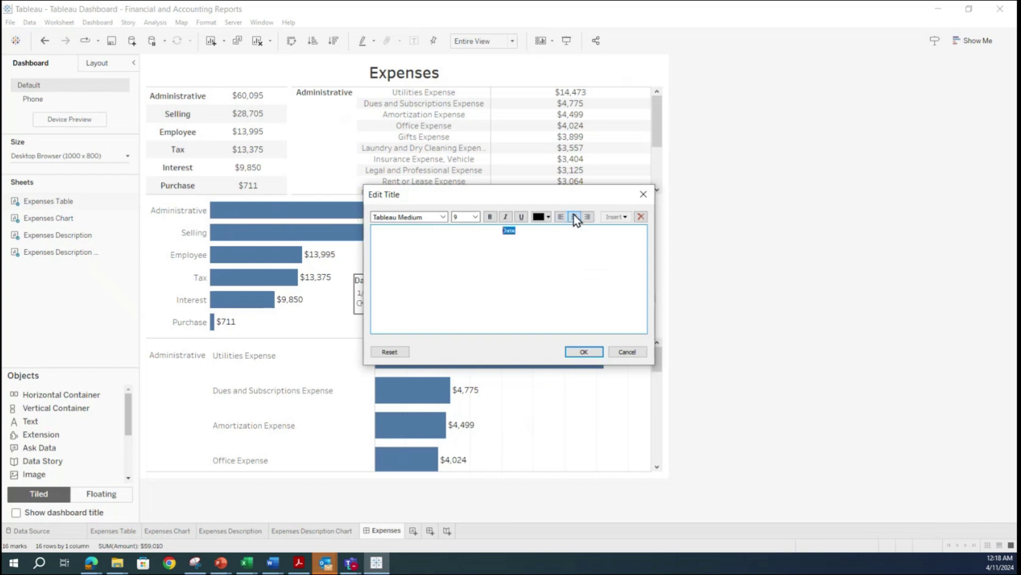
click(592, 350)
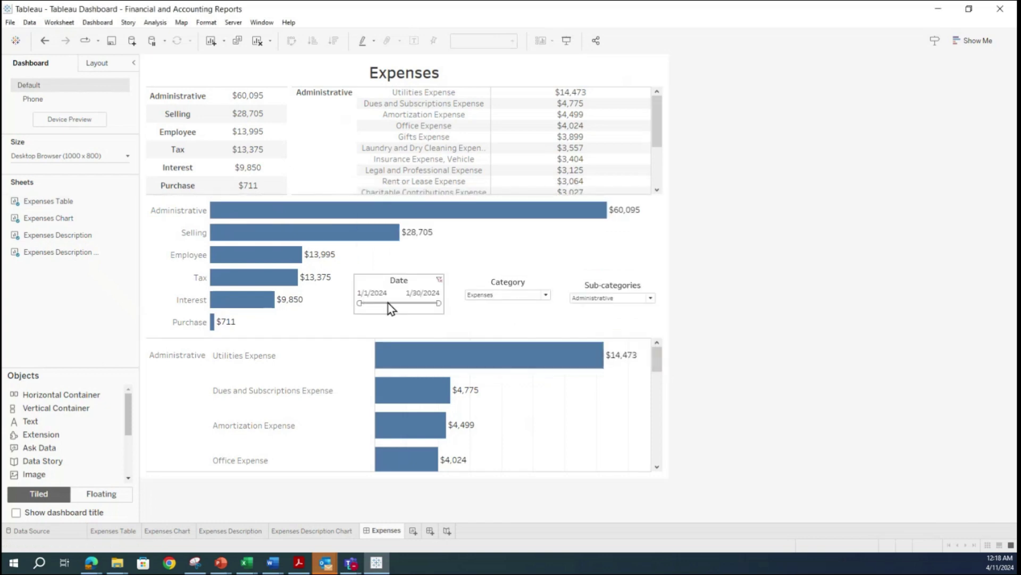
- Shift the Category and Sub-categories filters slightly toward the Date filter to even out their row
click(538, 282)
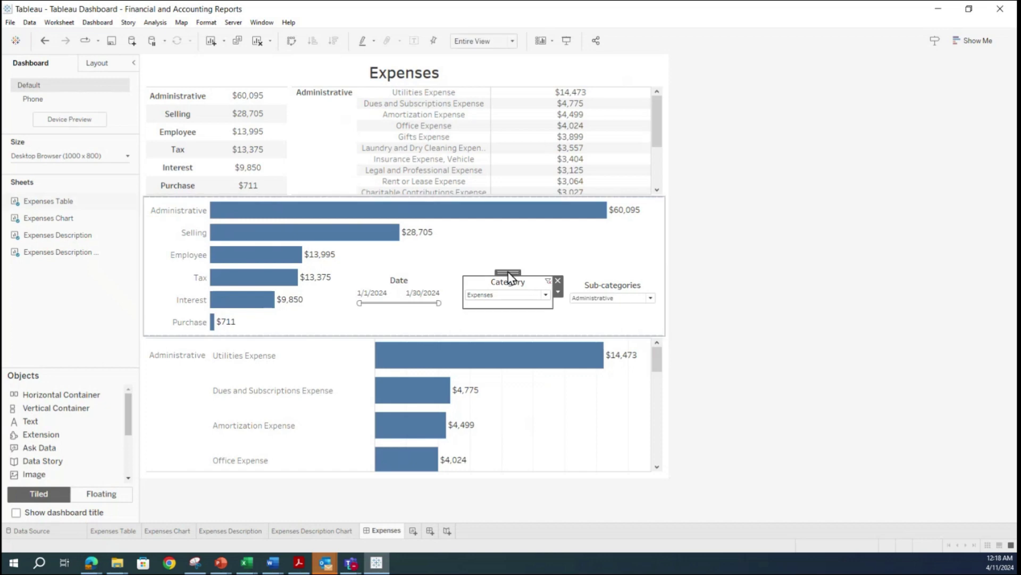
click(613, 286)
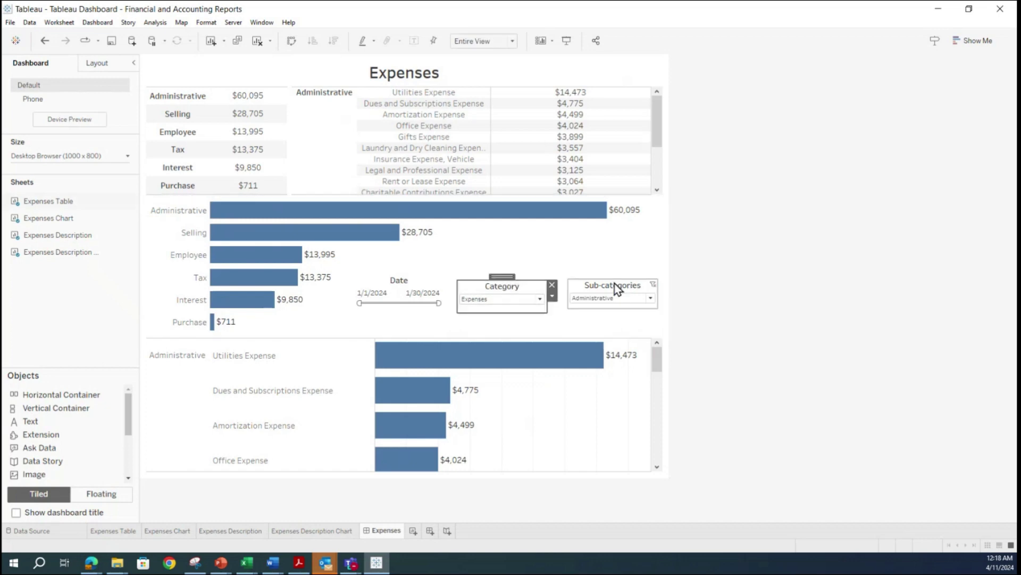
drag(614, 275, 608, 275)
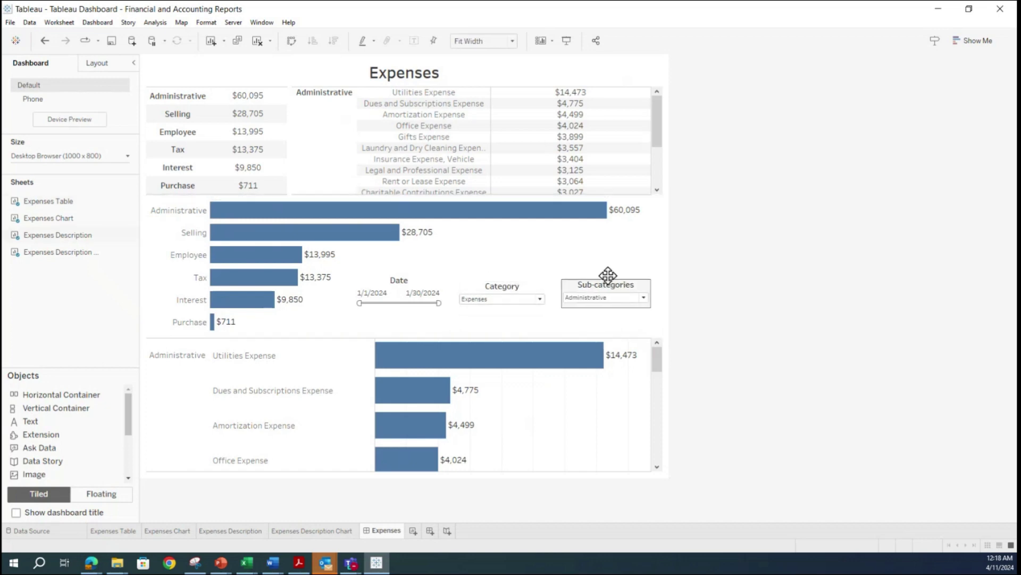
click(765, 287)
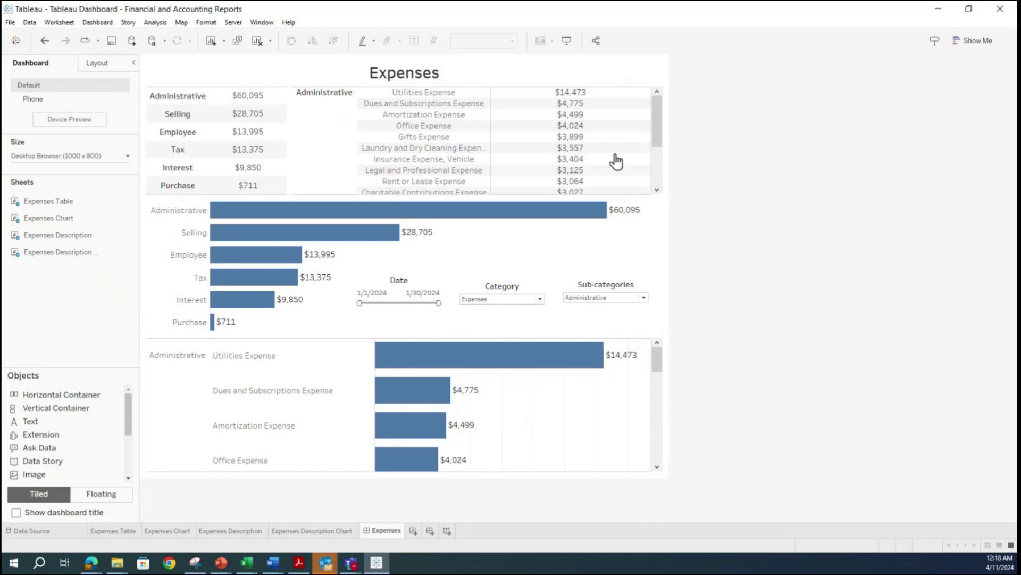
- Replace the dashboard title with "Dashboard - Financial and Accounting Reports"
double_click(428, 77)
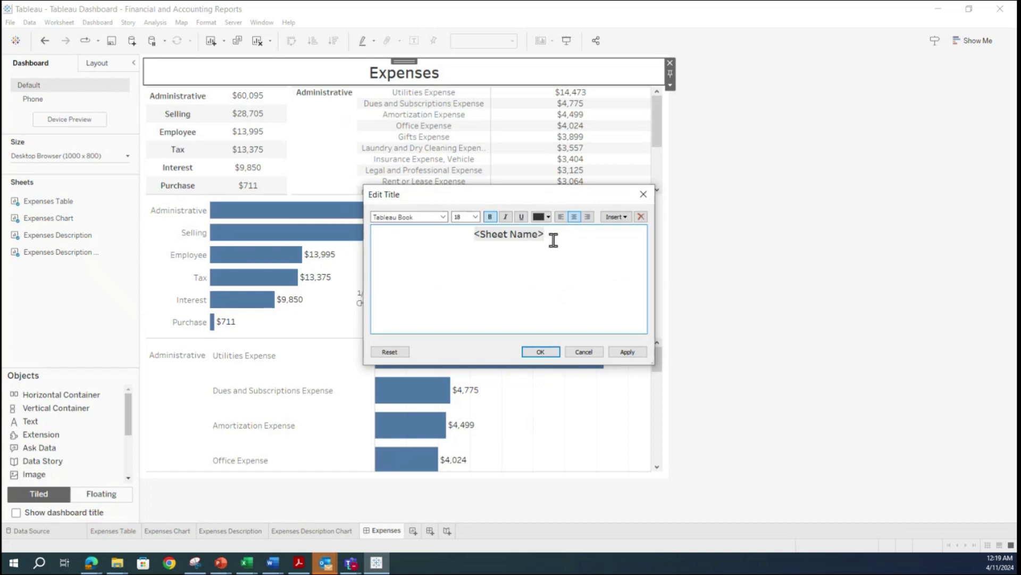
drag(547, 237, 429, 221)
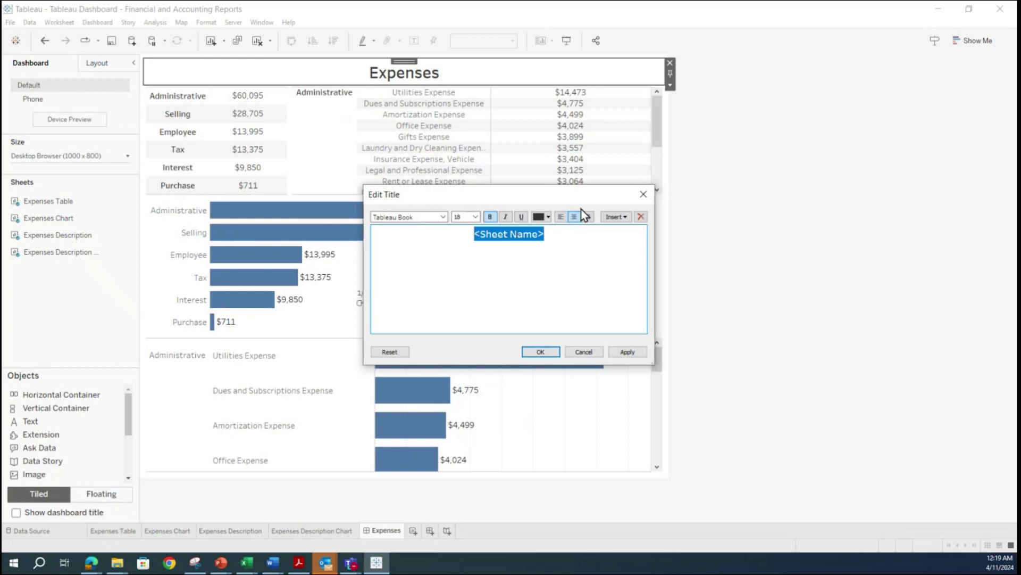
text(Dashboard -)
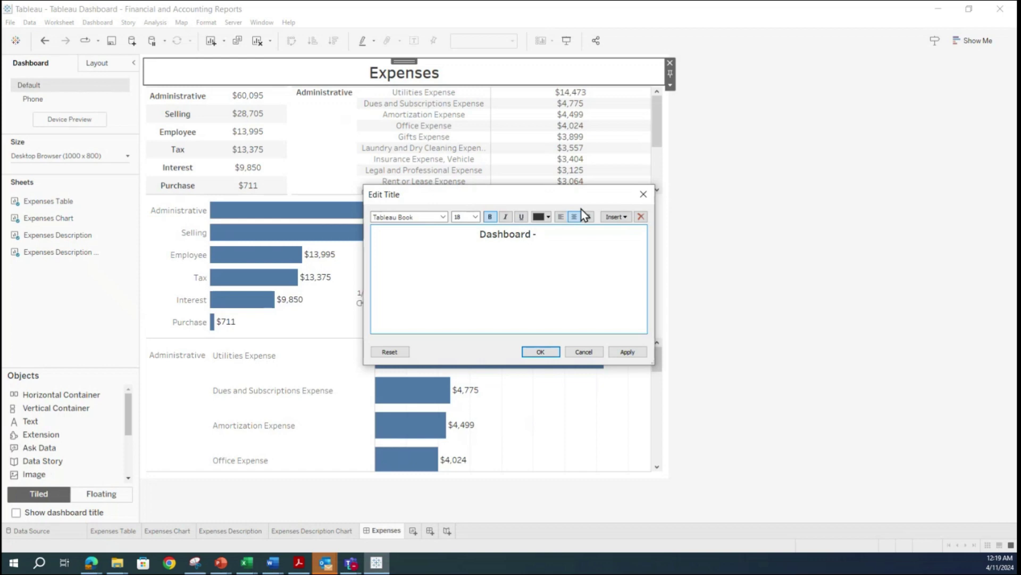
text(Financial)
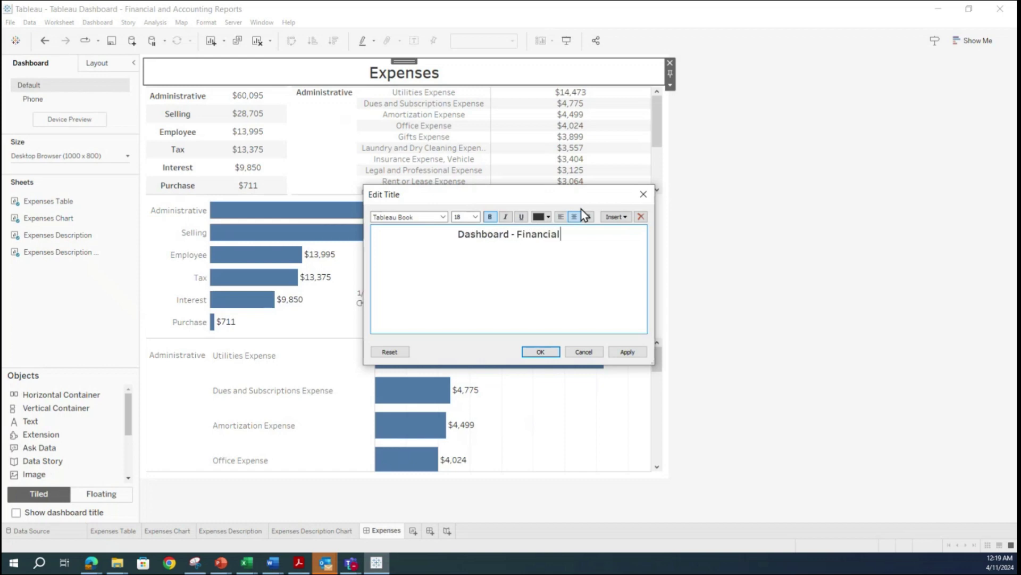
text( and Account)
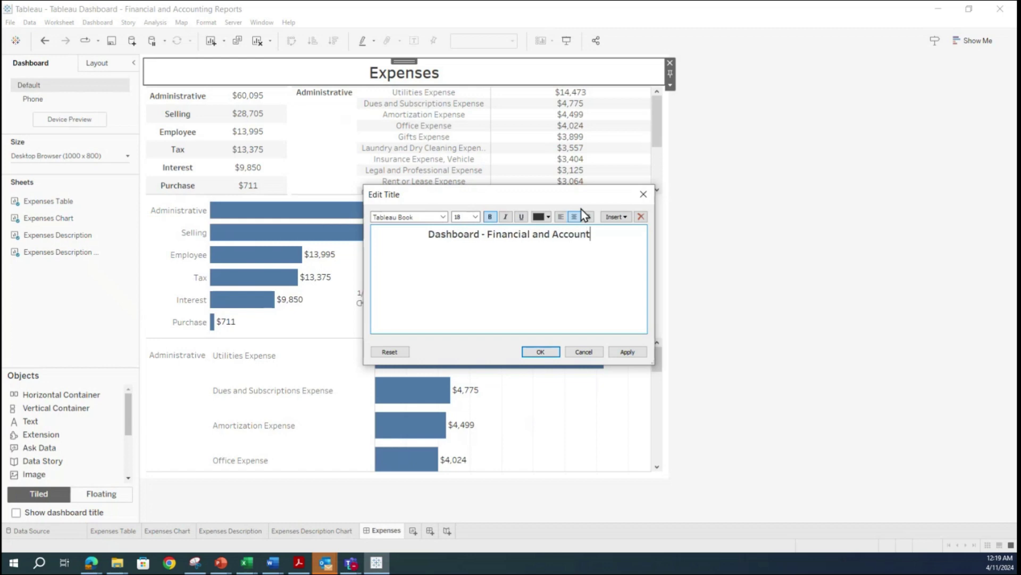
text(ing Re)
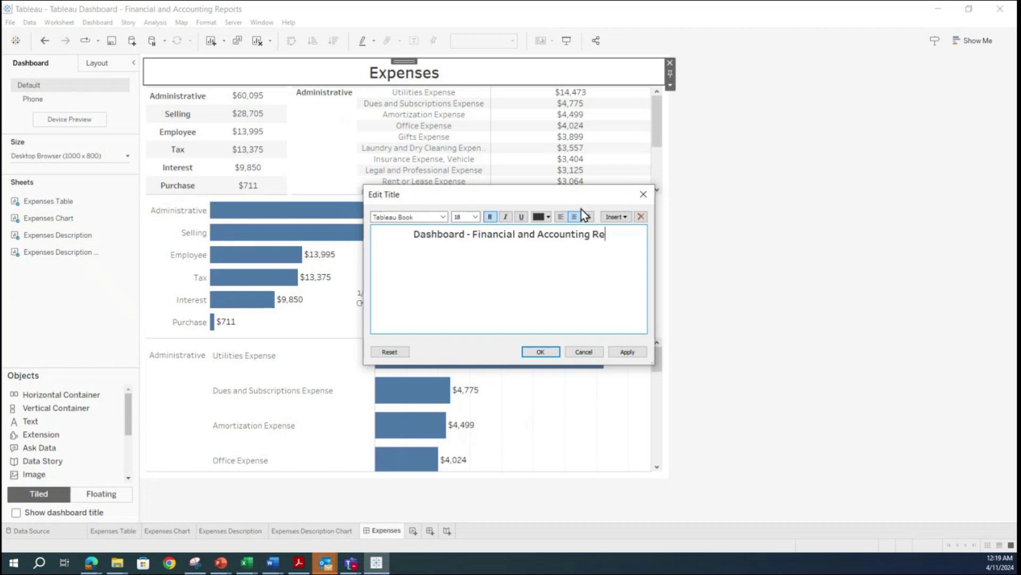
text(ports)
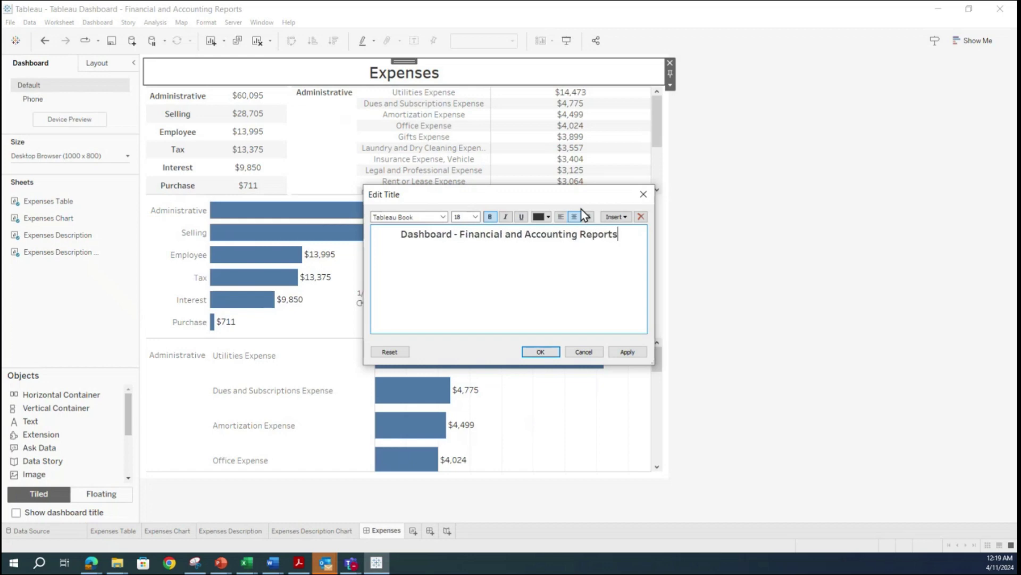
click(621, 353)
click(540, 350)
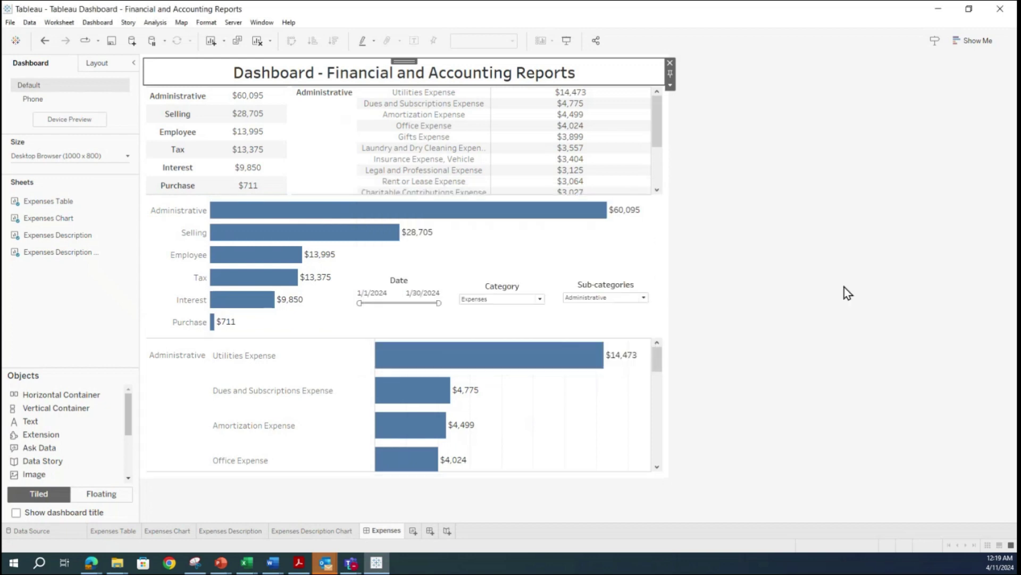
click(846, 291)
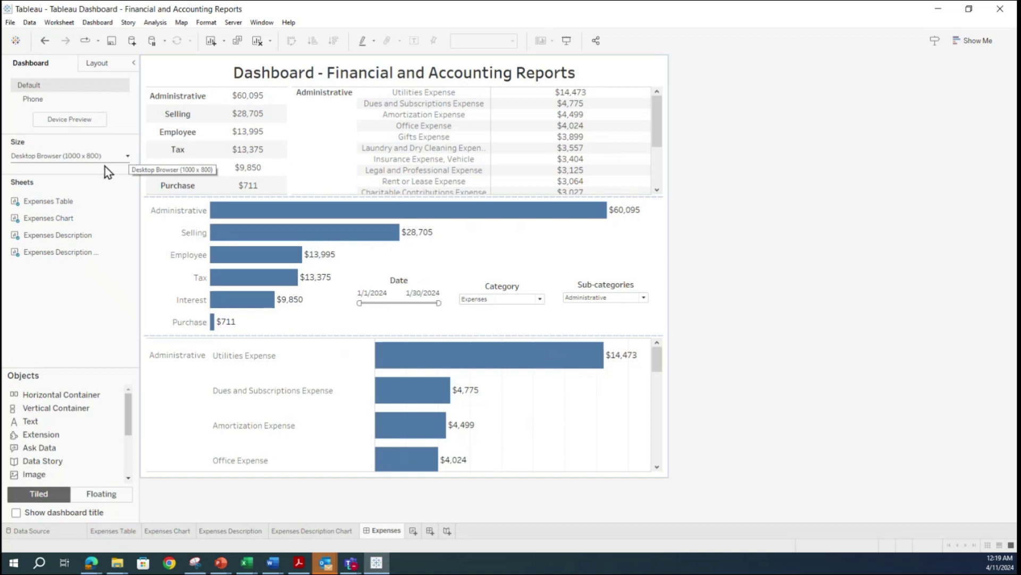
- Change the dashboard size from a fixed size to Automatic
click(127, 155)
click(128, 155)
click(128, 155)
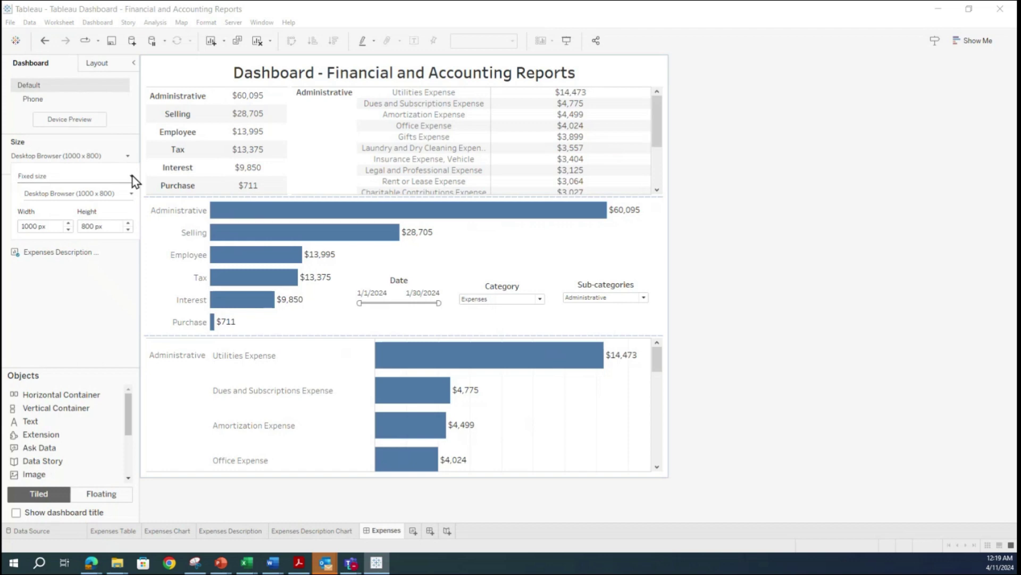
click(132, 177)
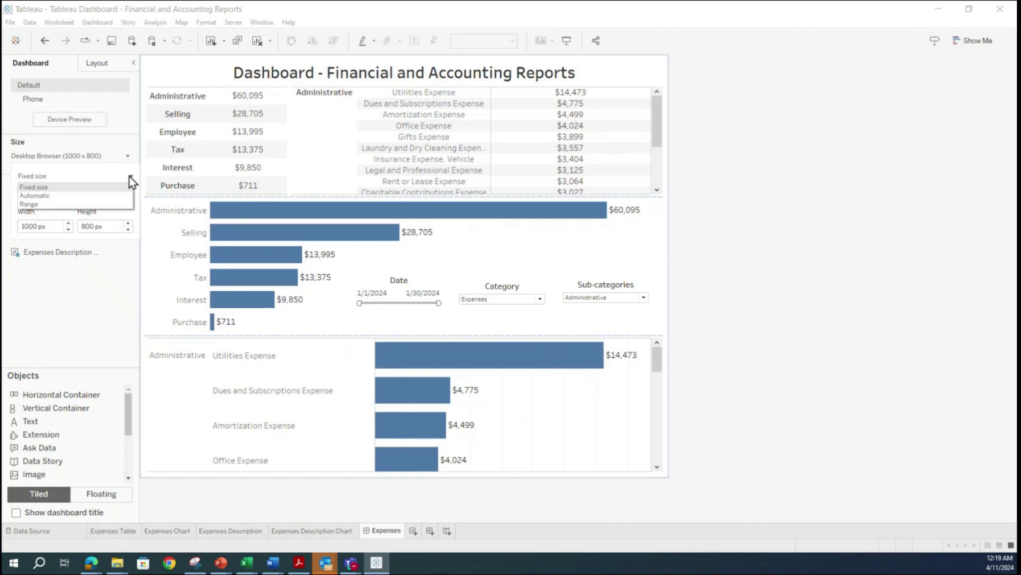
click(74, 196)
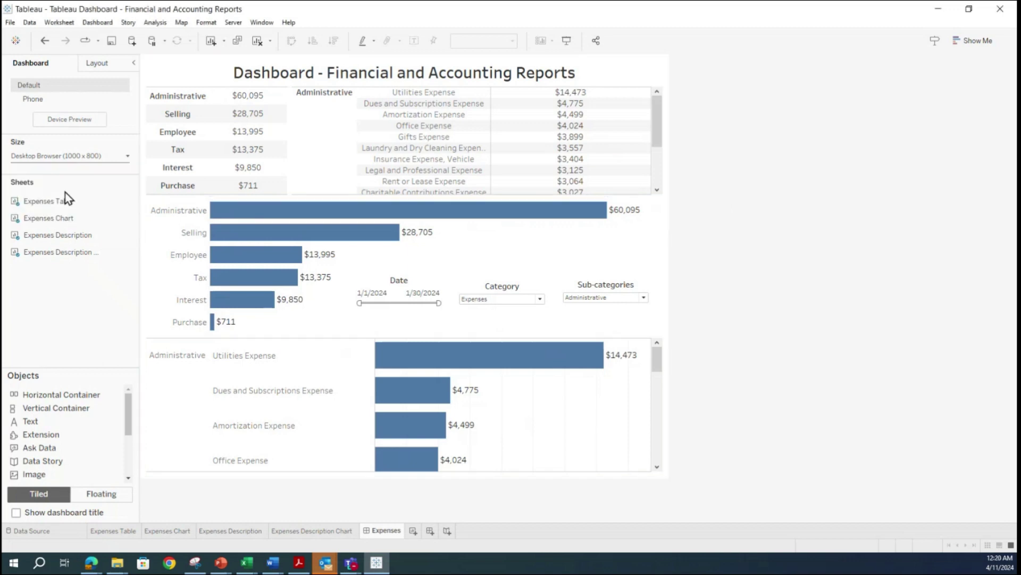
click(127, 155)
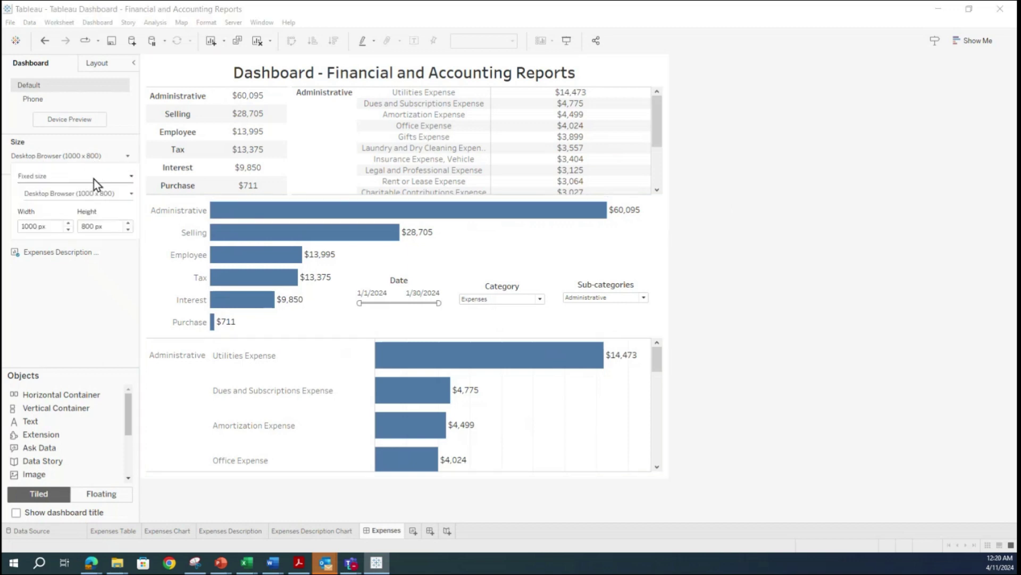
click(130, 177)
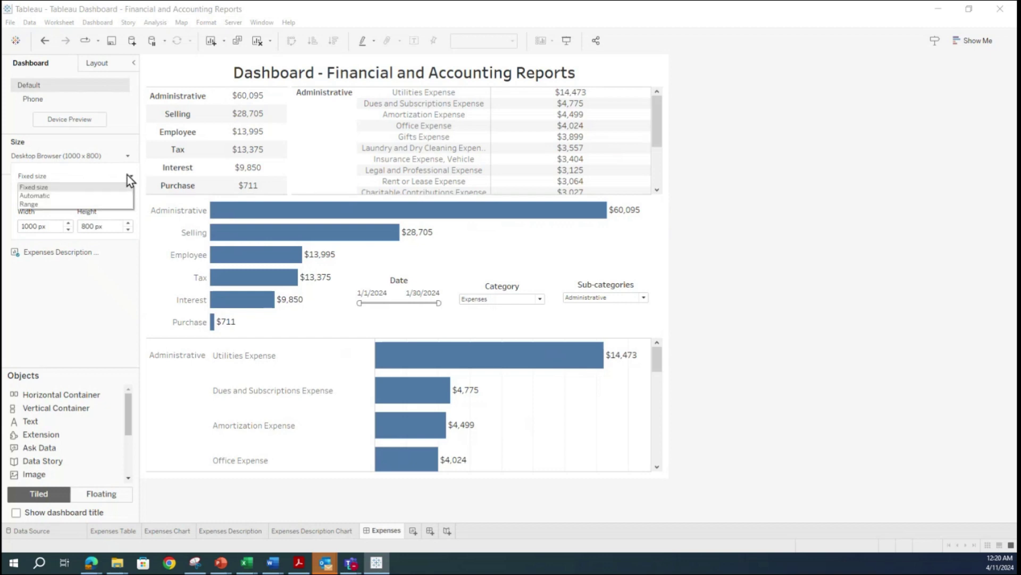
click(35, 196)
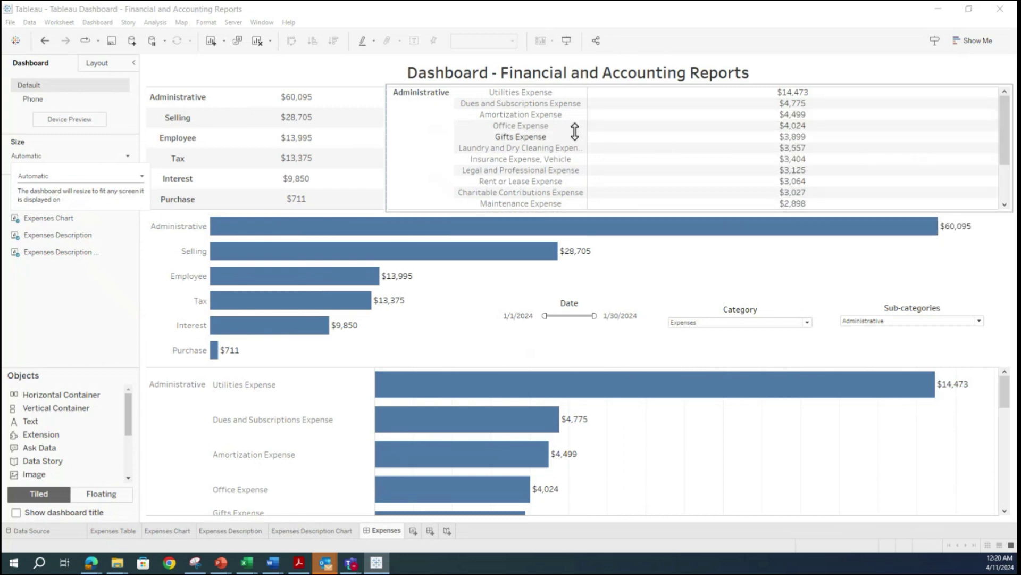
- Widen the description column of the expense description table so long names fit, and save the workbook
drag(588, 134, 631, 133)
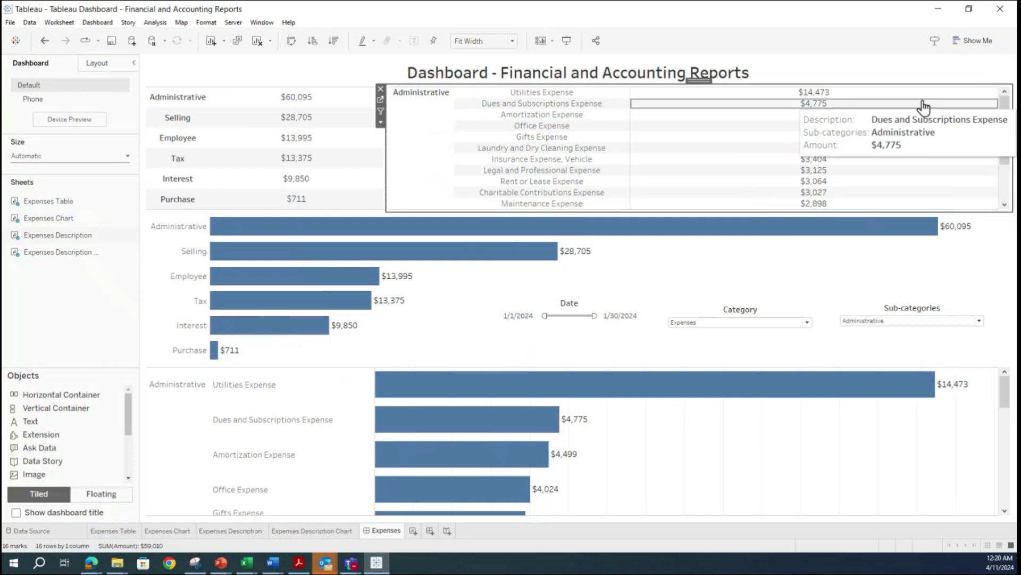
click(10, 23)
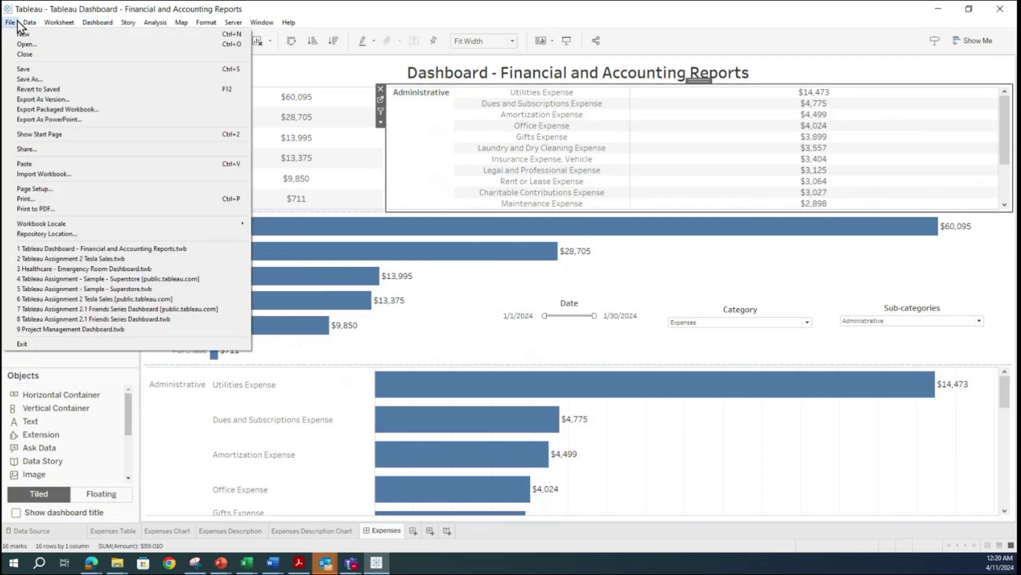
click(32, 70)
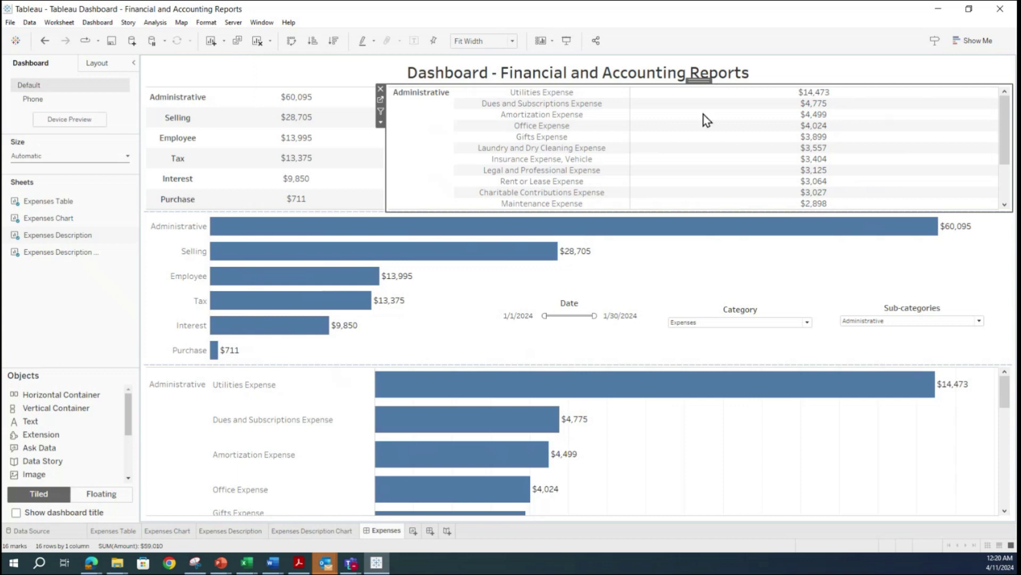
- Show the dashboard in presentation mode and examine its expense tables and bar charts
click(567, 41)
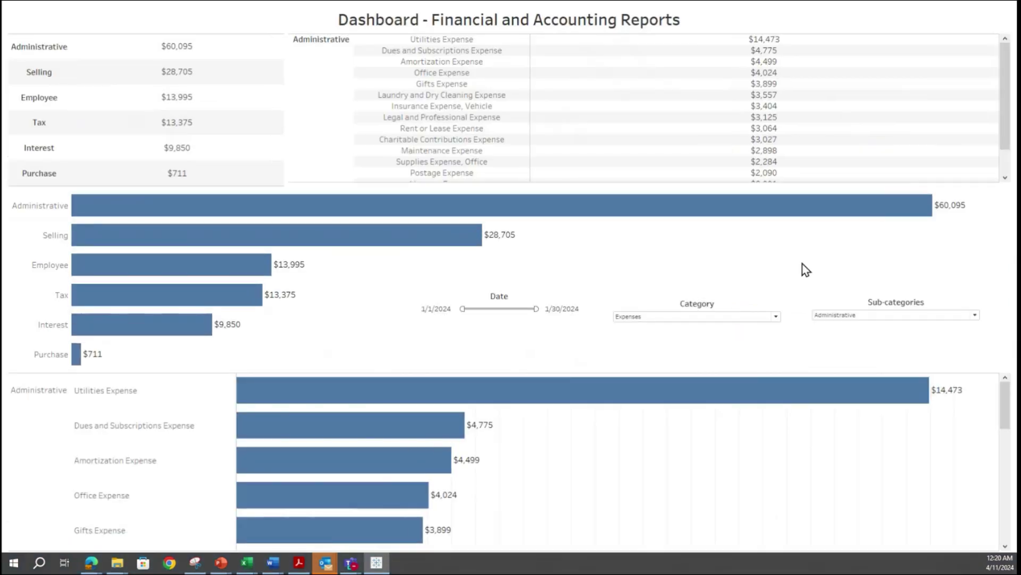
scroll(963, 413, down, 5)
scroll(962, 408, up, 5)
scroll(959, 407, down, 5)
scroll(954, 410, up, 5)
scroll(838, 116, down, 2)
scroll(837, 115, up, 3)
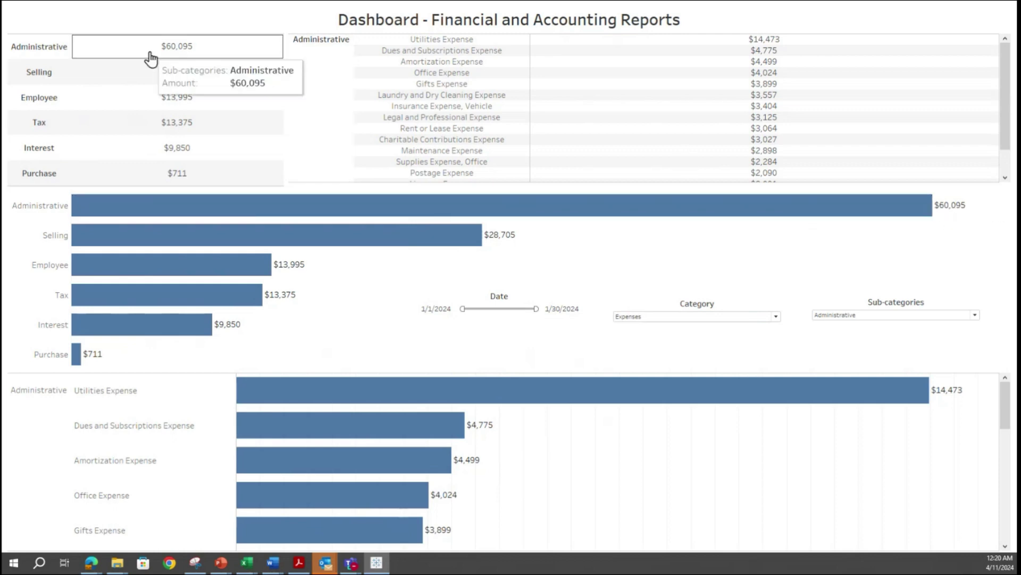
mouse_move(792, 85)
scroll(798, 85, down, 2)
scroll(798, 85, up, 2)
scroll(805, 392, down, 3)
scroll(802, 397, up, 2)
scroll(802, 397, up, 1)
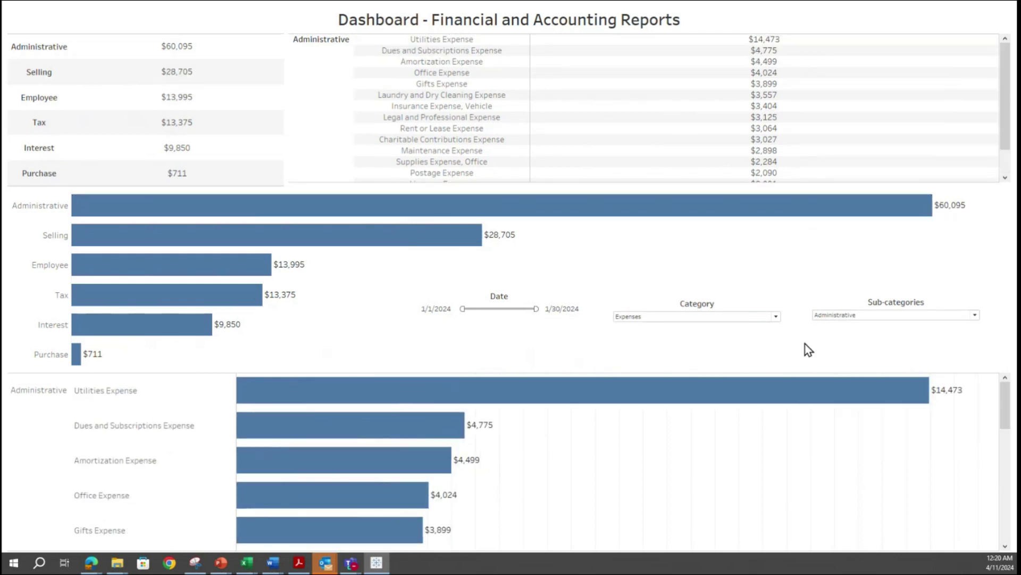
- Test the Category filter by toggling Cost of Goods Sold on and off, and leave presentation mode
click(717, 317)
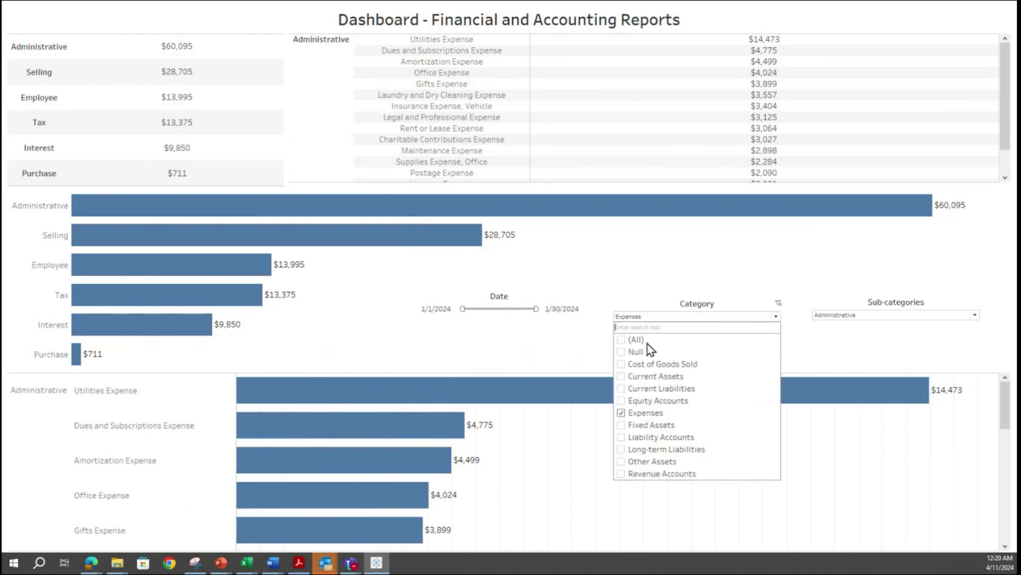
click(624, 366)
click(622, 365)
click(622, 365)
click(621, 365)
click(621, 365)
click(621, 365)
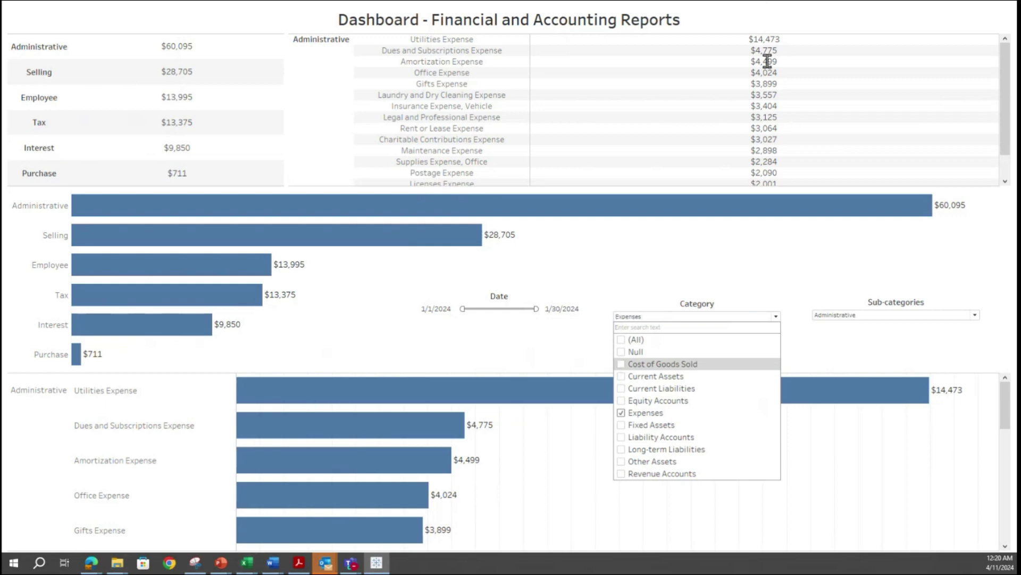
click(850, 287)
key(Escape)
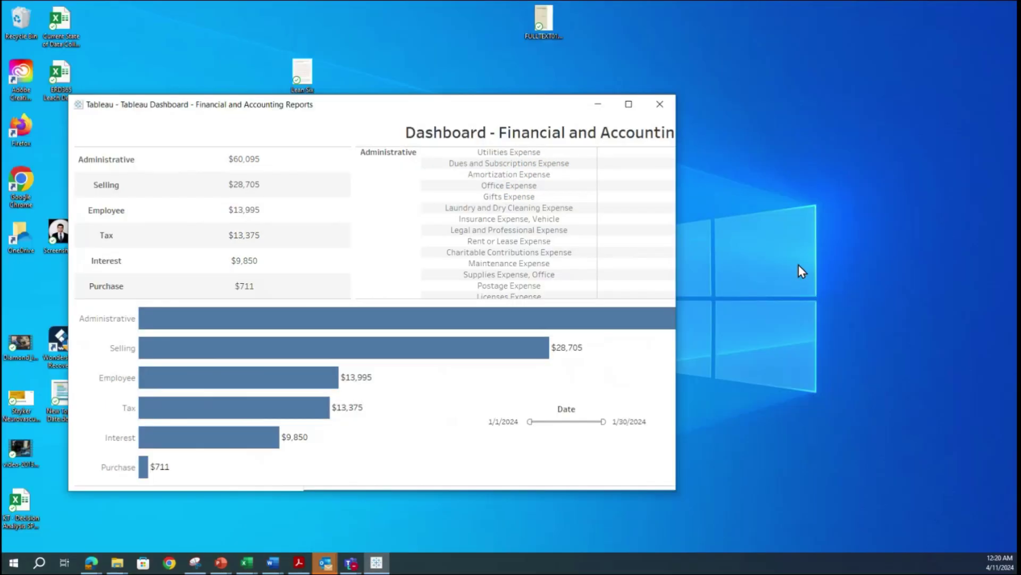
- Try Equity Accounts, Fixed Assets and Liability Accounts in the Expenses Table sheet's Category filter, restore Expenses only, and return to the dashboard
click(109, 529)
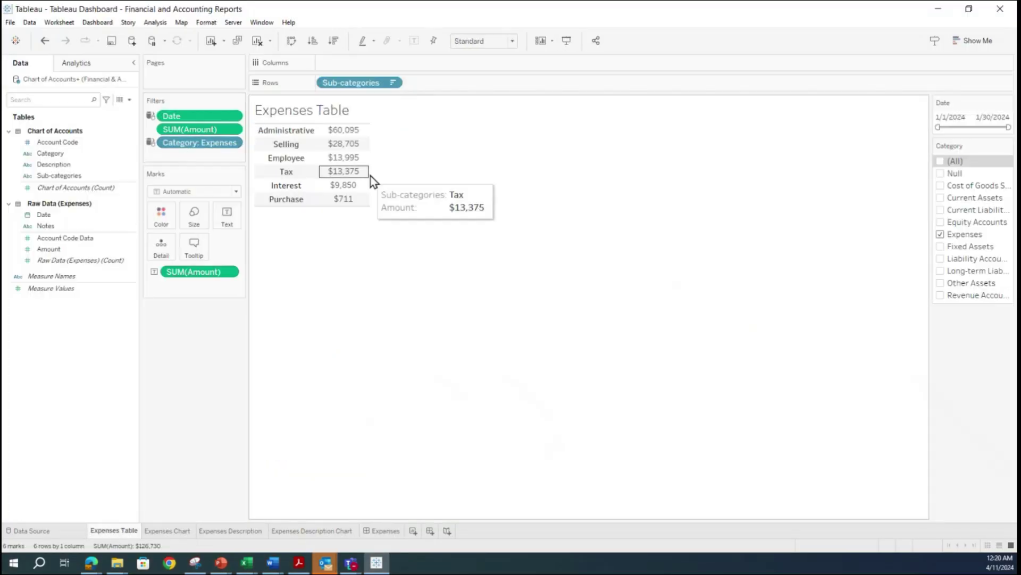
click(383, 531)
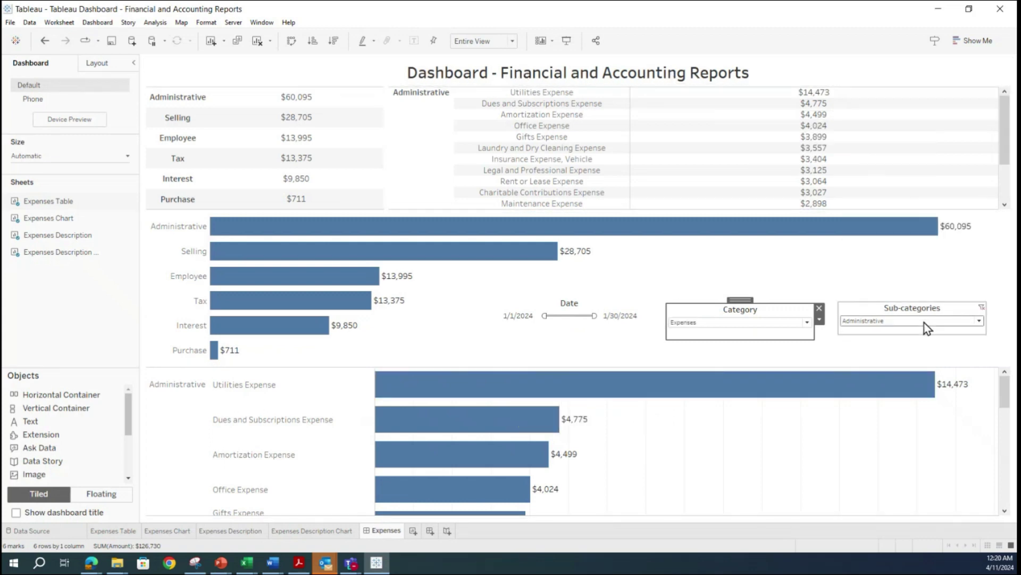
click(125, 531)
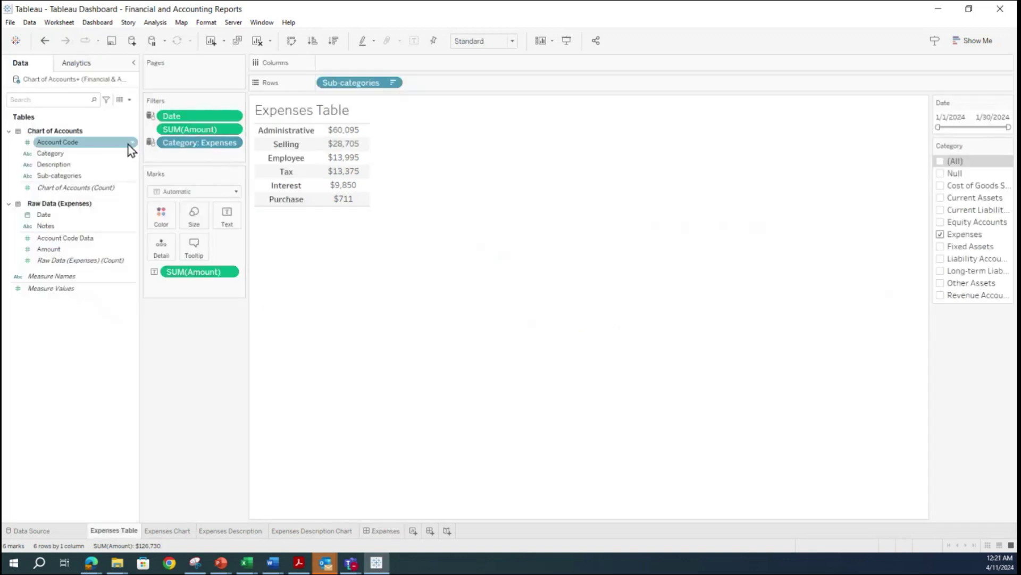
click(940, 222)
click(940, 235)
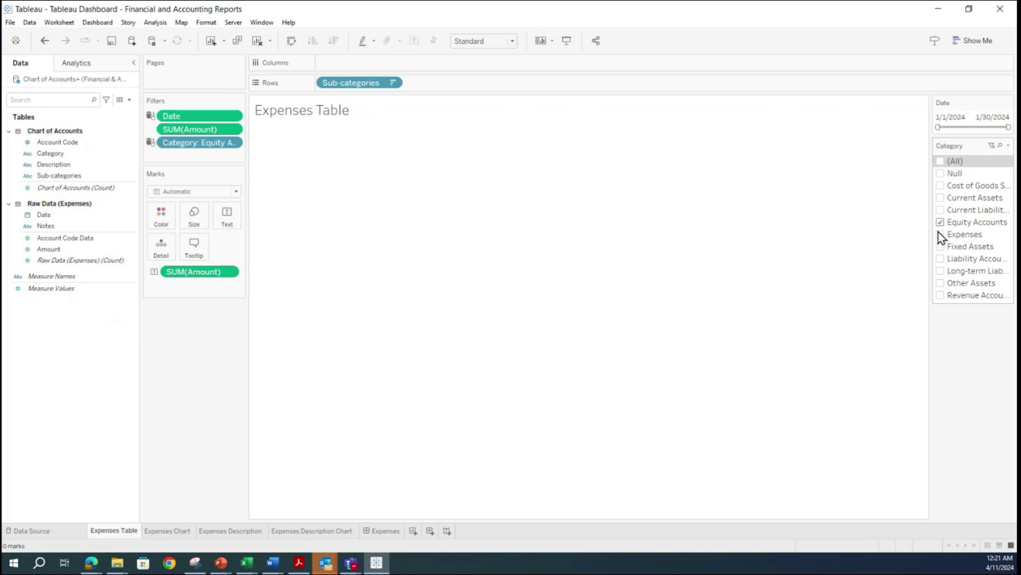
click(940, 248)
click(941, 259)
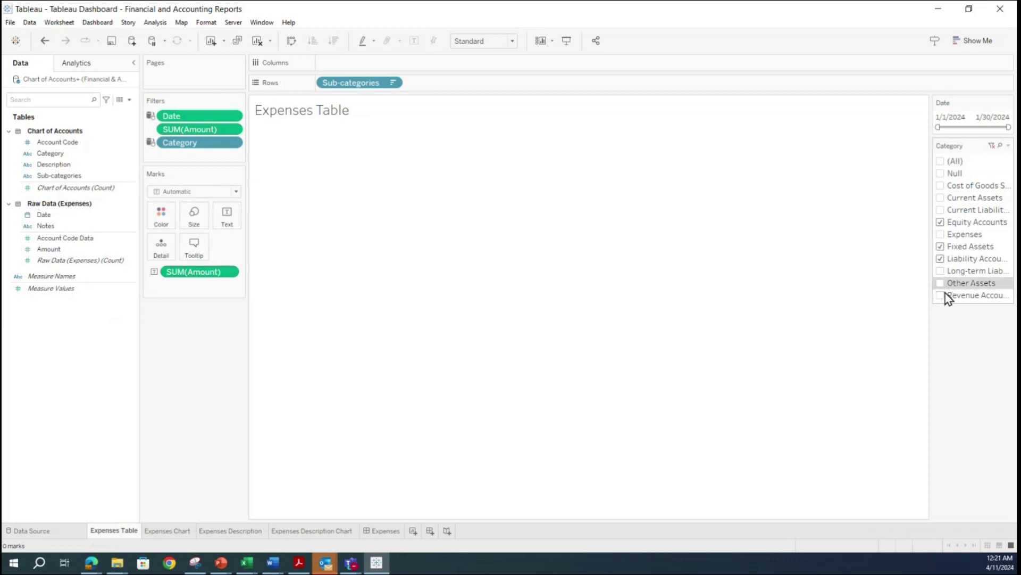
click(941, 247)
click(940, 223)
click(940, 235)
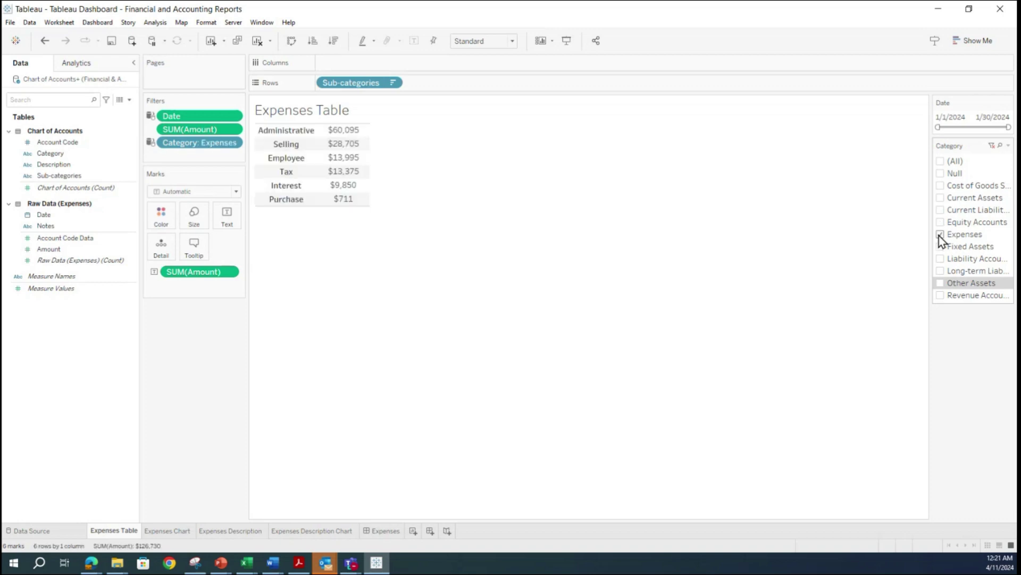
click(385, 530)
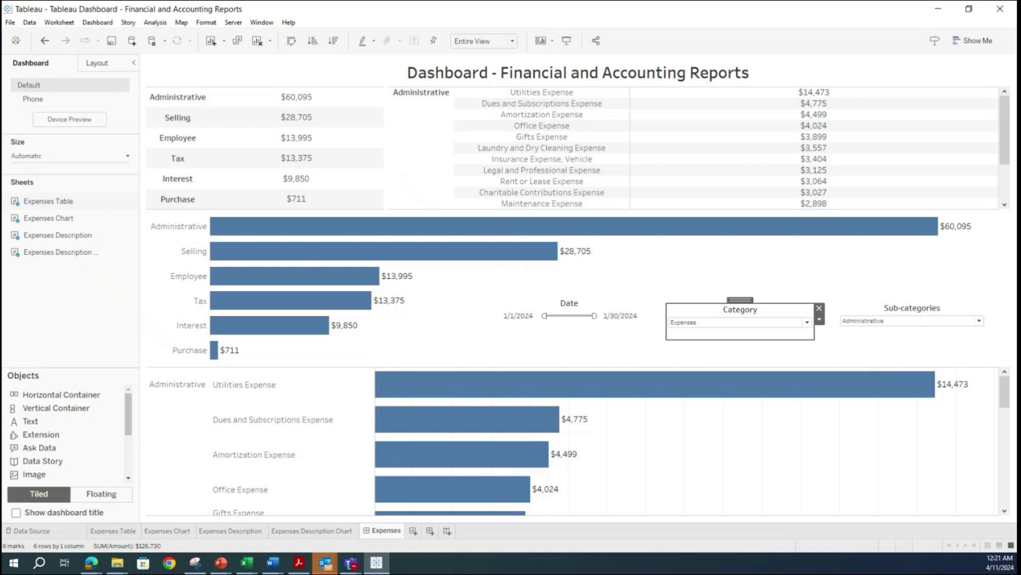
- Save the finished dashboard workbook
mouse_move(392, 238)
click(10, 23)
click(29, 70)
mouse_move(636, 394)
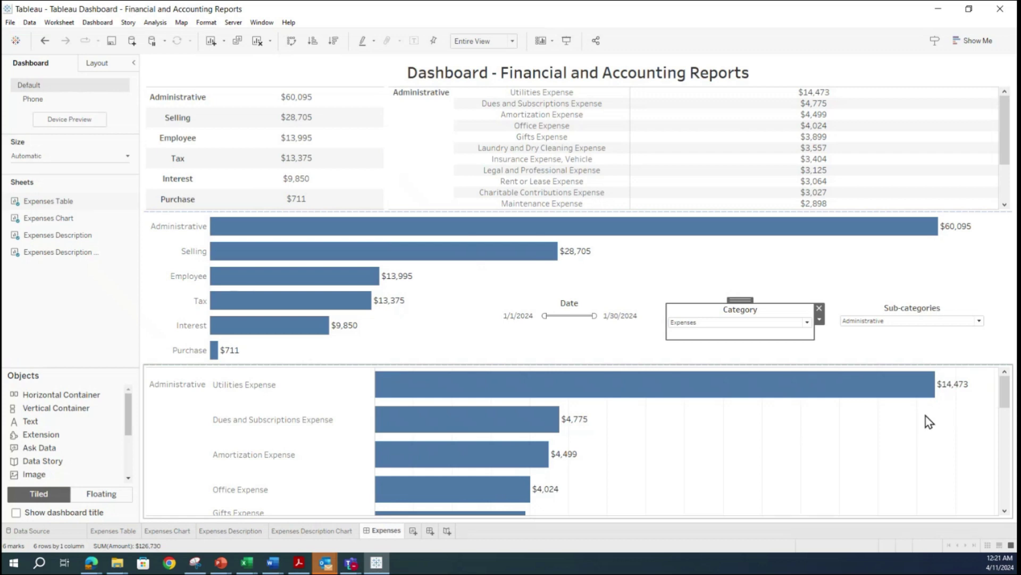
click(917, 357)
mouse_move(376, 163)
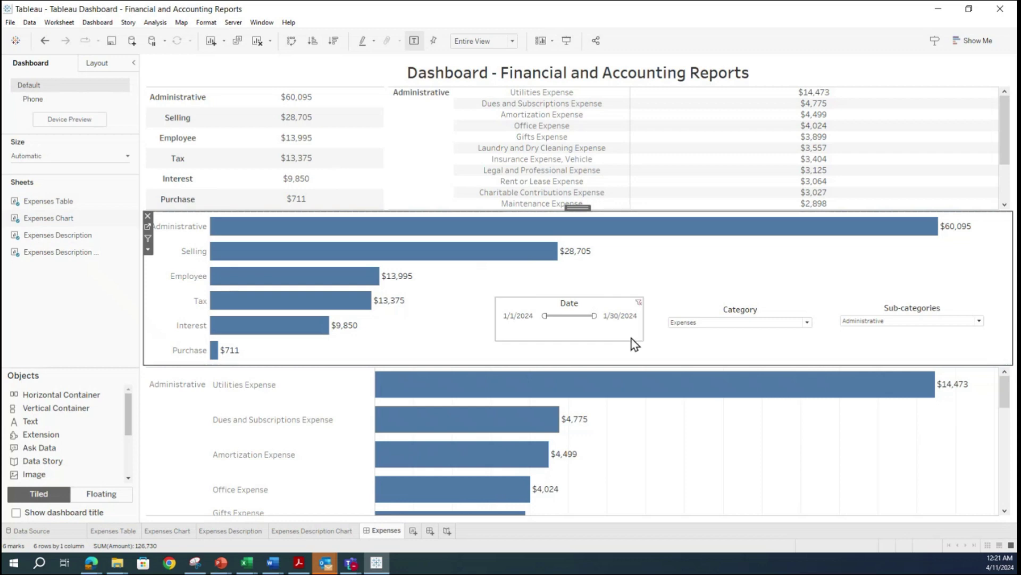
click(10, 22)
click(28, 66)
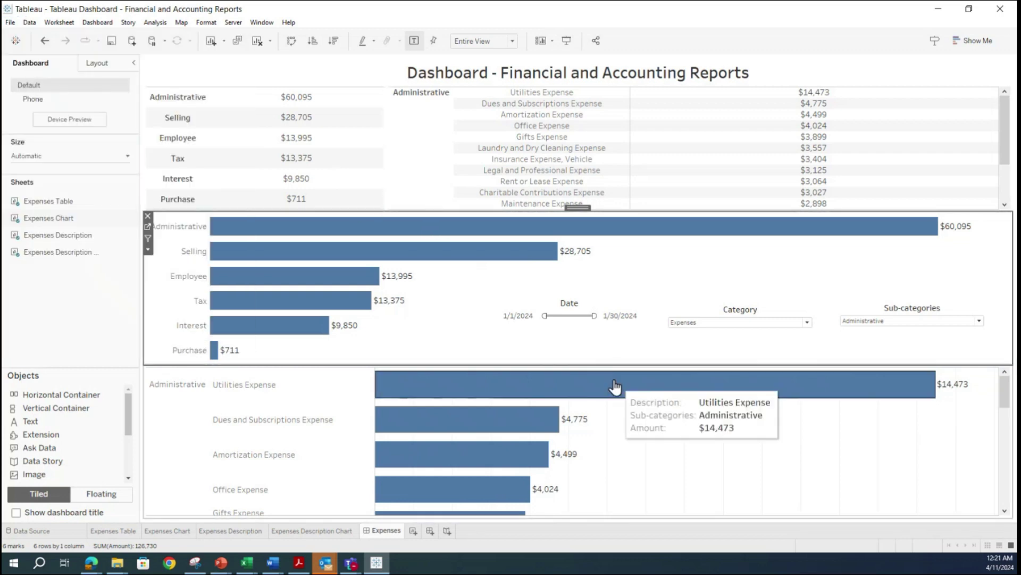
click(234, 22)
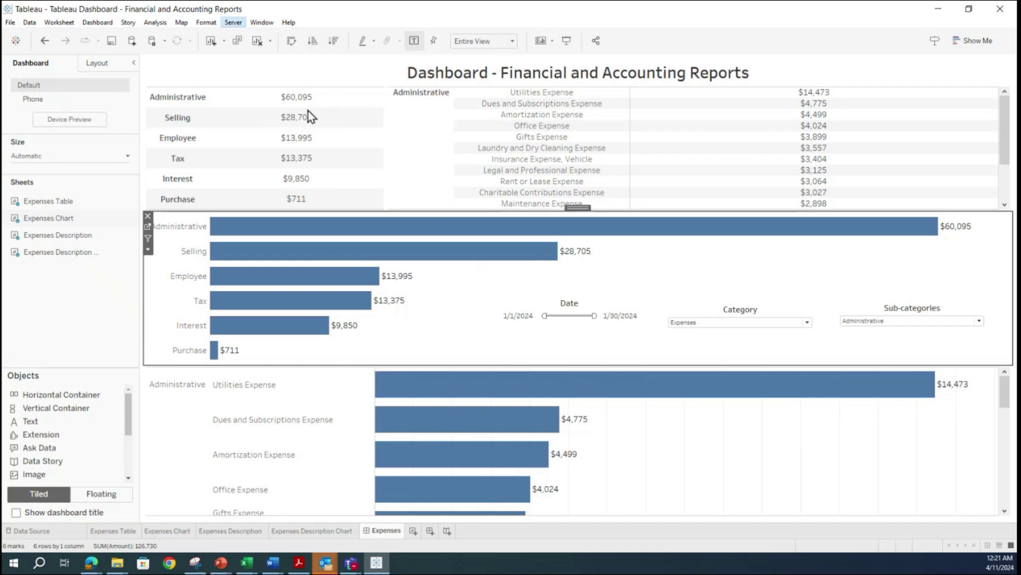
click(262, 22)
click(234, 22)
click(684, 23)
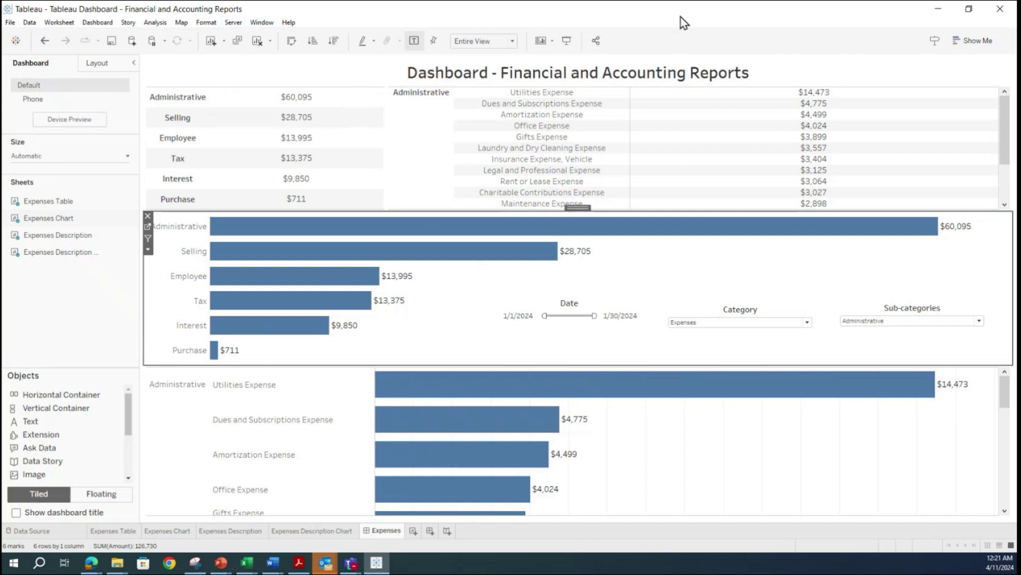